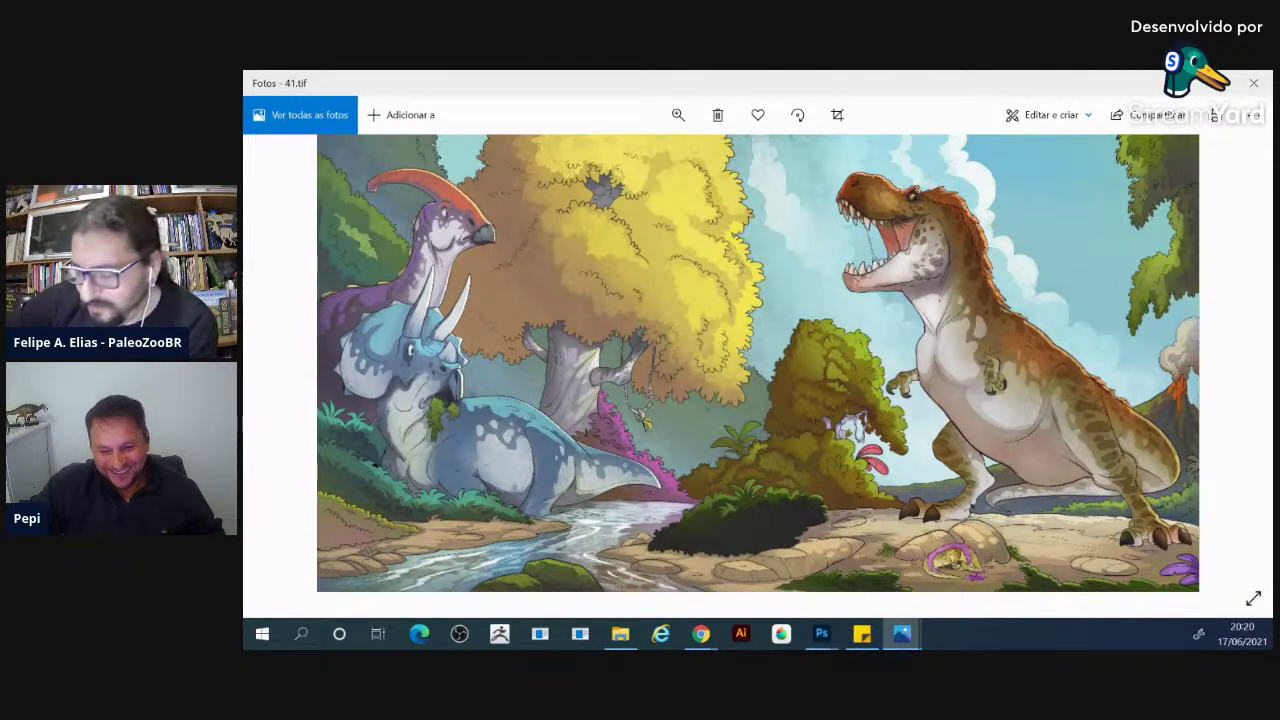
# Close the dinosaur and crocodile-like reptile illustrations open in the photo viewer
pyautogui.click(1253, 84)
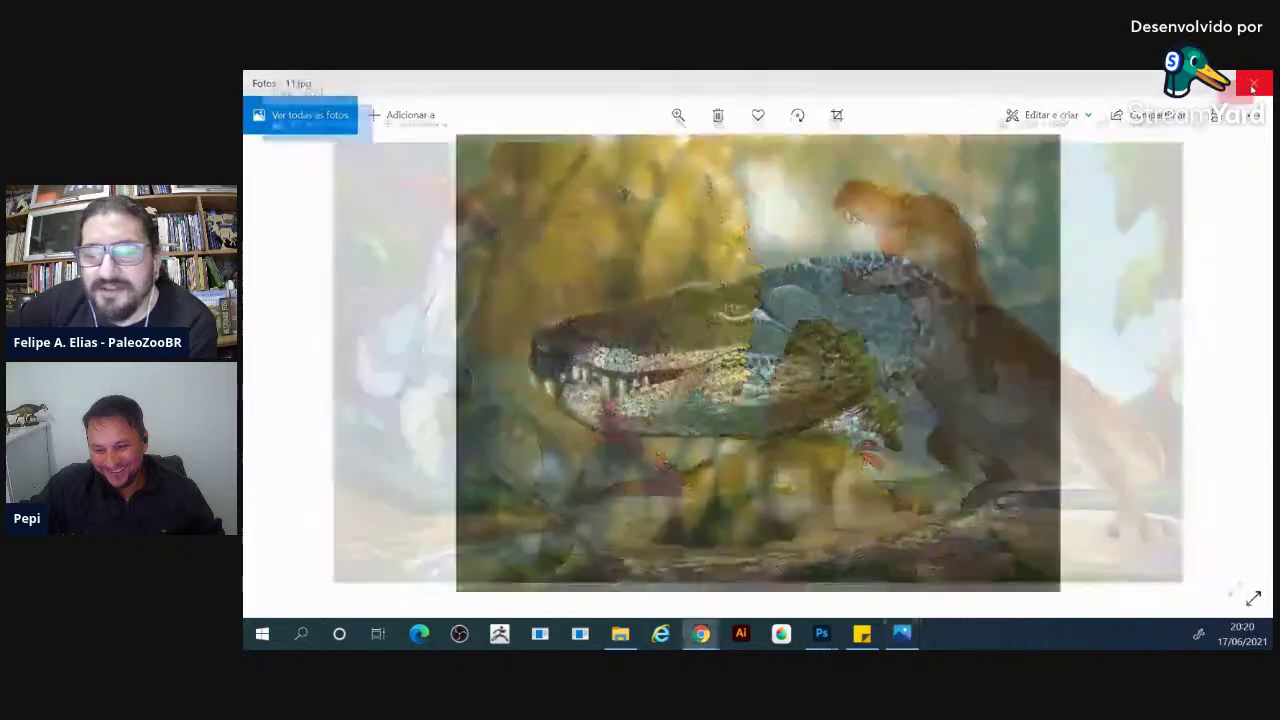
pyautogui.click(1253, 84)
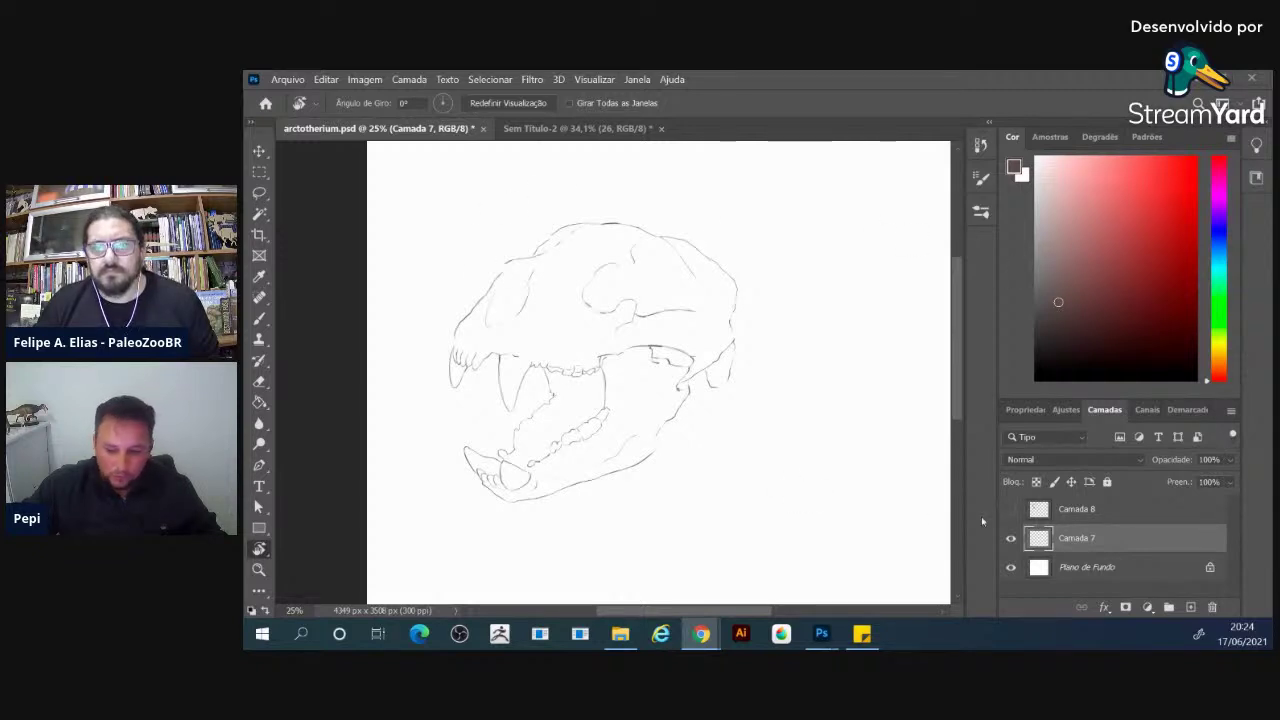
# Compare the skull line art by switching the visibility of Camada 7 and Camada 8 off and on
pyautogui.click(1011, 540)
pyautogui.click(1011, 539)
pyautogui.click(1011, 540)
pyautogui.click(1011, 540)
pyautogui.click(1011, 540)
pyautogui.click(1011, 540)
pyautogui.click(1011, 540)
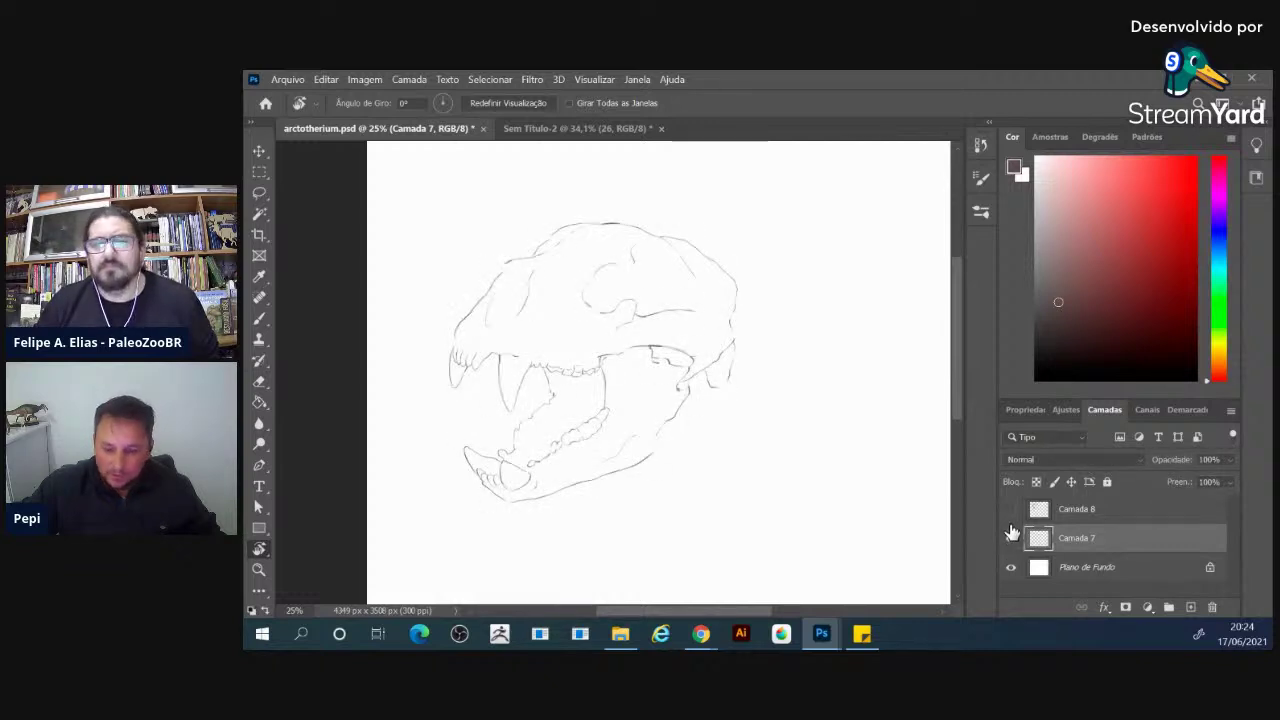
pyautogui.click(1011, 509)
pyautogui.click(1011, 509)
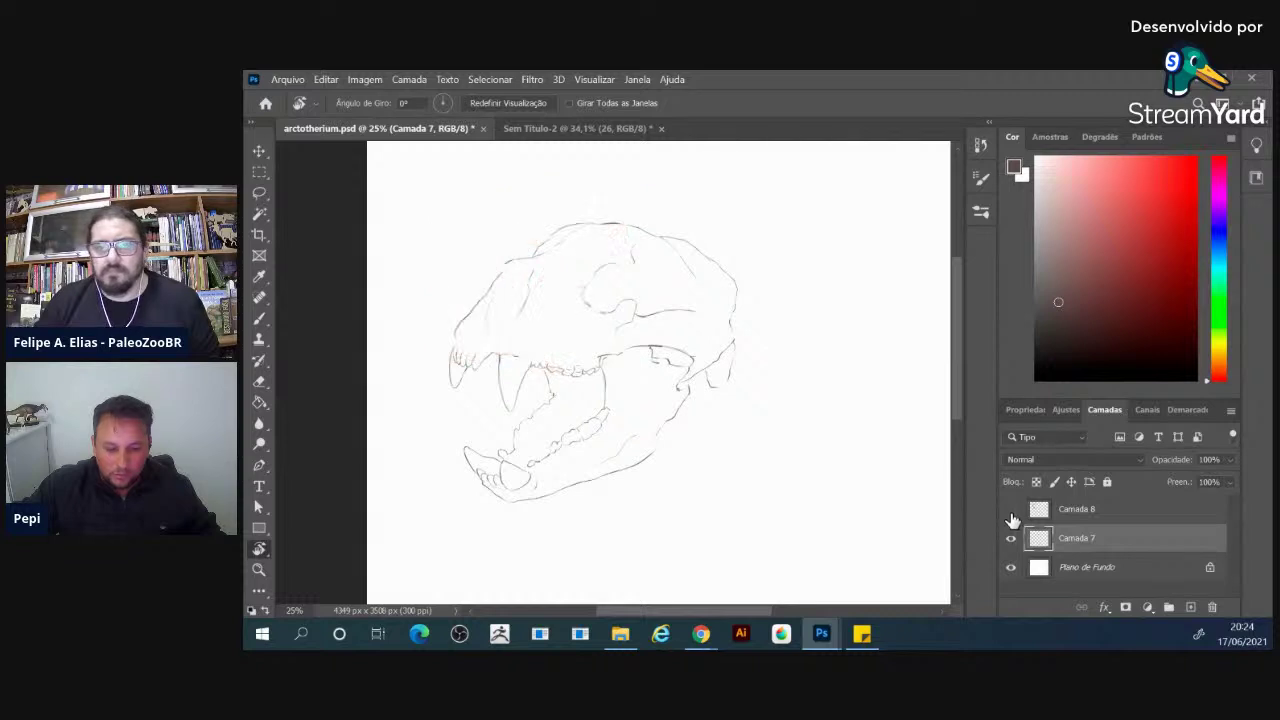
pyautogui.click(1011, 540)
pyautogui.click(1011, 540)
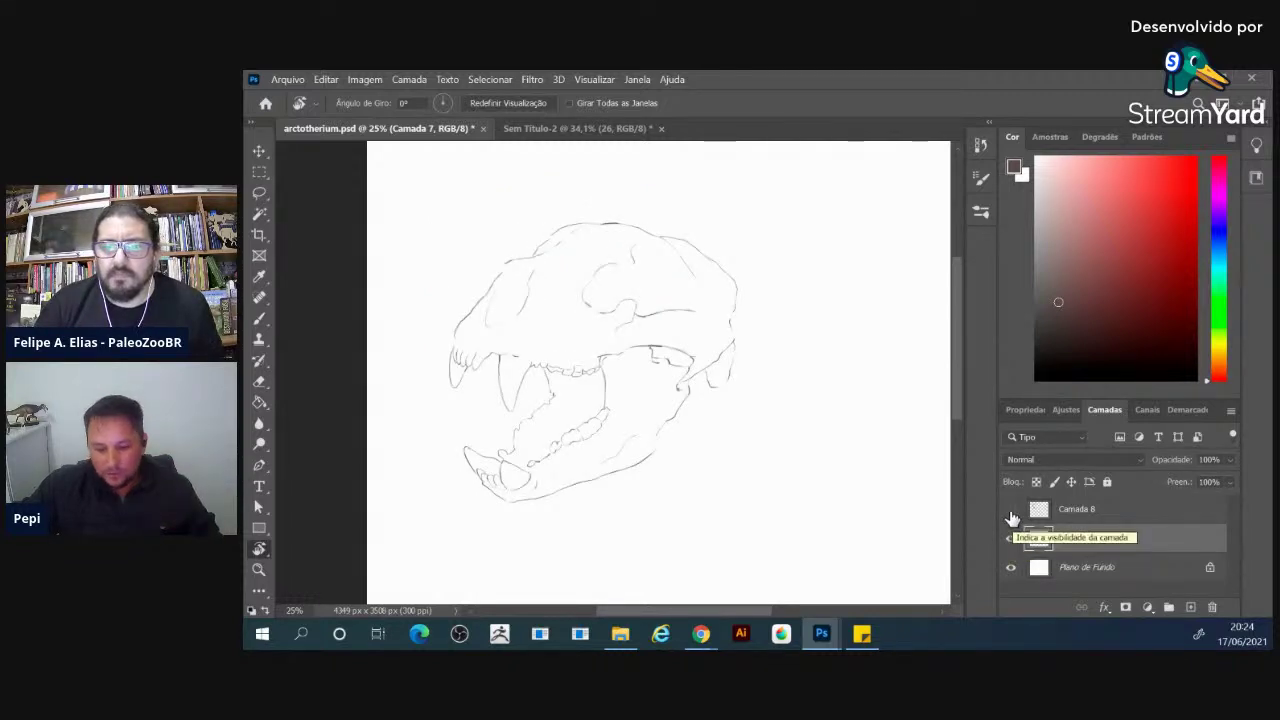
pyautogui.click(1011, 510)
pyautogui.click(1011, 510)
pyautogui.click(1011, 510)
pyautogui.click(1011, 510)
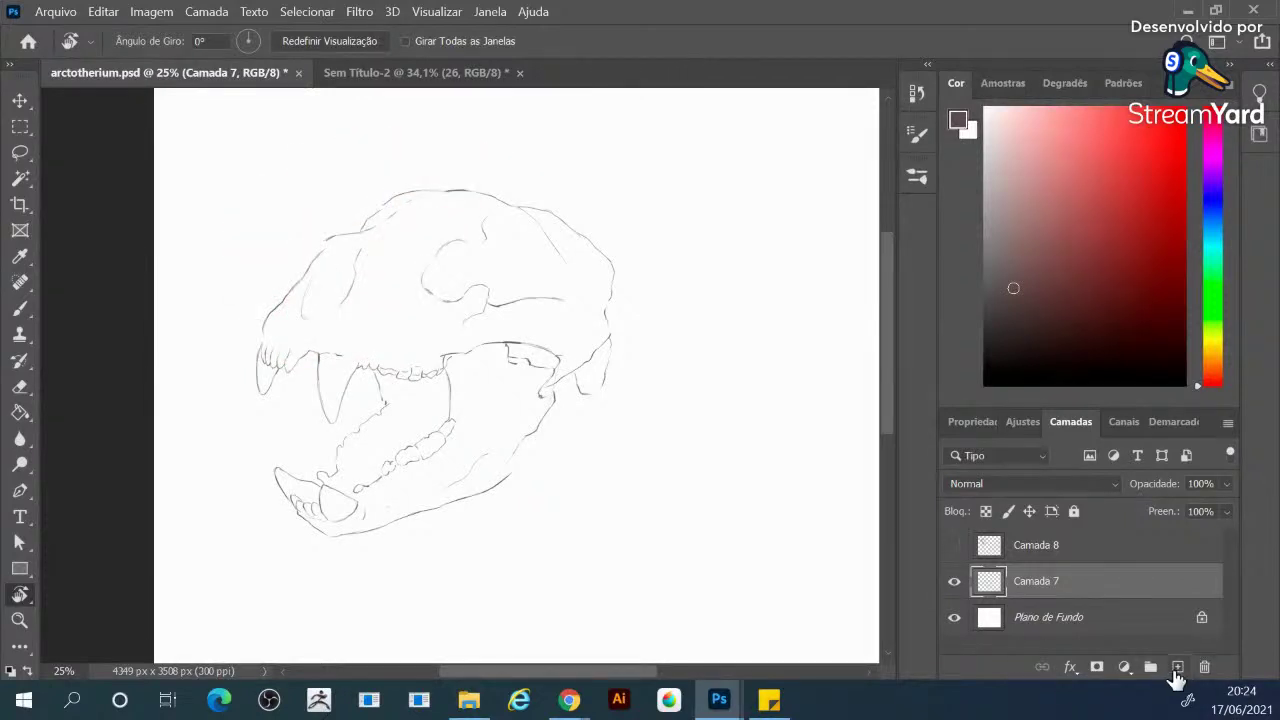
# Add a new layer above Camada 7, hide it, and make Camada 7 the active layer again
pyautogui.click(1177, 667)
pyautogui.click(956, 584)
pyautogui.scroll(-1, 1095, 600)
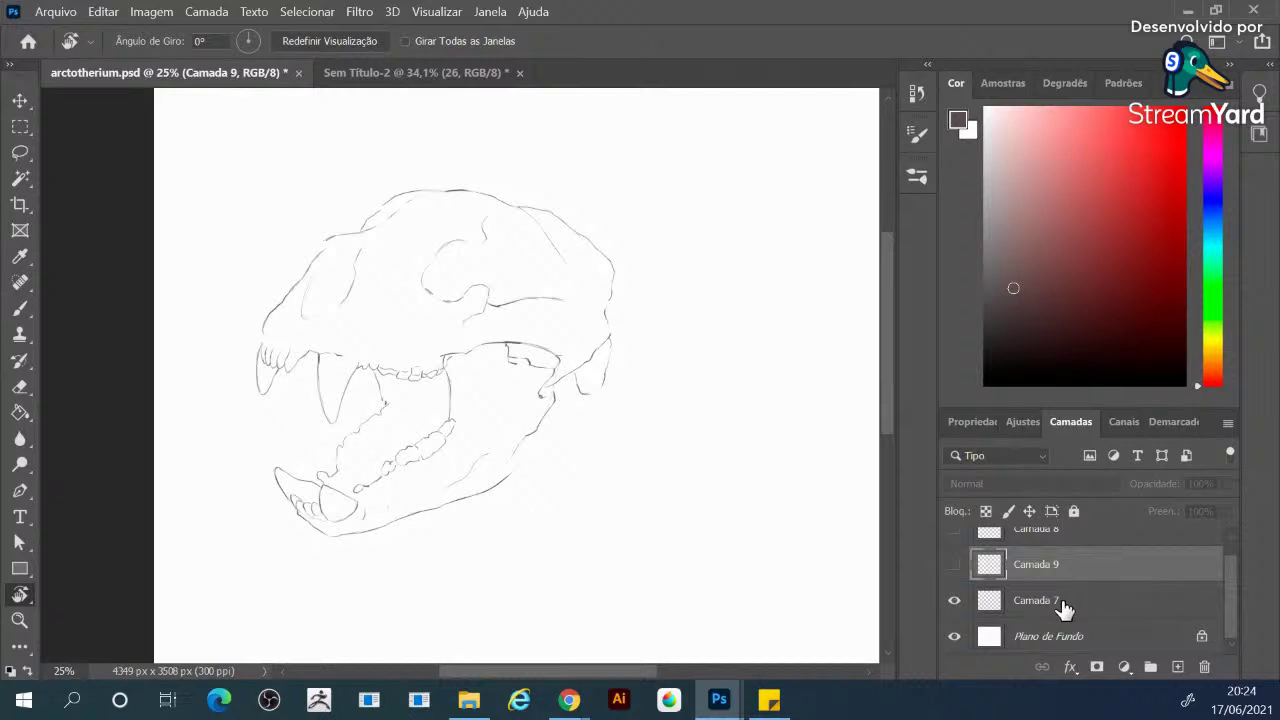
pyautogui.click(1050, 605)
pyautogui.click(955, 601)
pyautogui.click(955, 601)
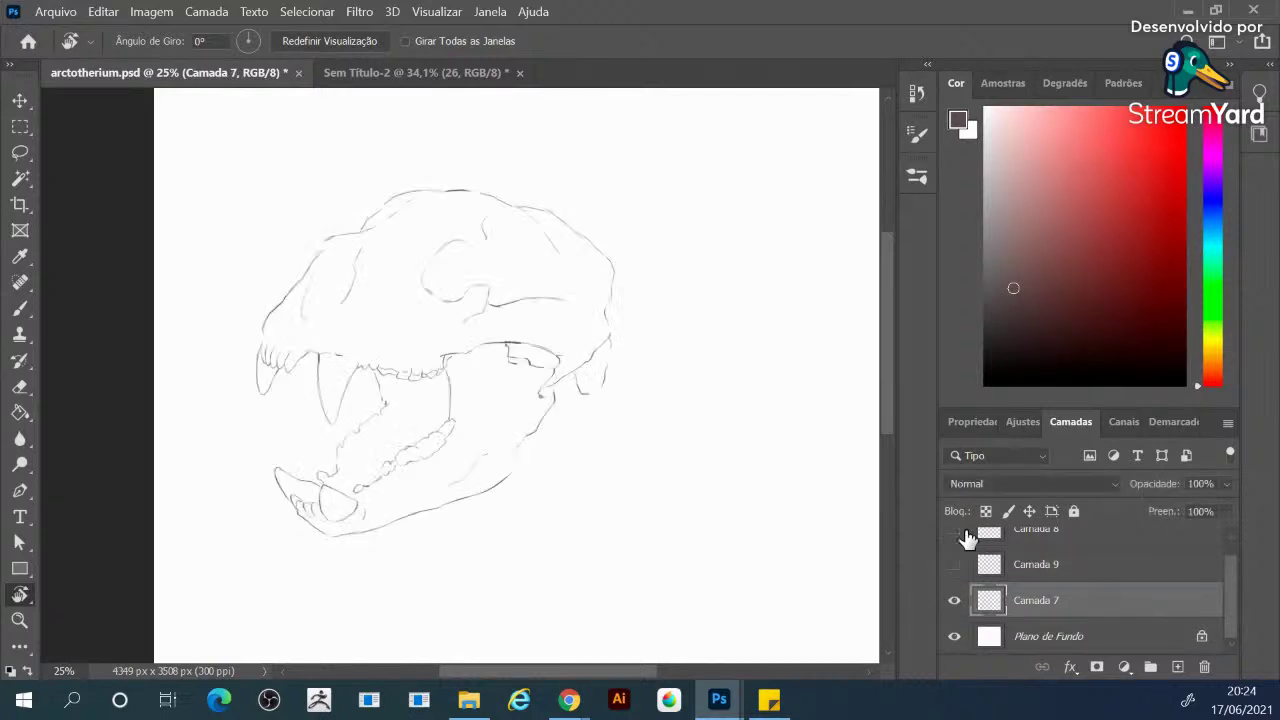
# Choose the Hard Elliptical 70 3 brush from the ABA-PINCEIS brush group
pyautogui.click(917, 177)
pyautogui.moveTo(887, 550)
pyautogui.mouseDown()
pyautogui.moveTo(905, 413)
pyautogui.moveTo(912, 564)
pyautogui.mouseUp()
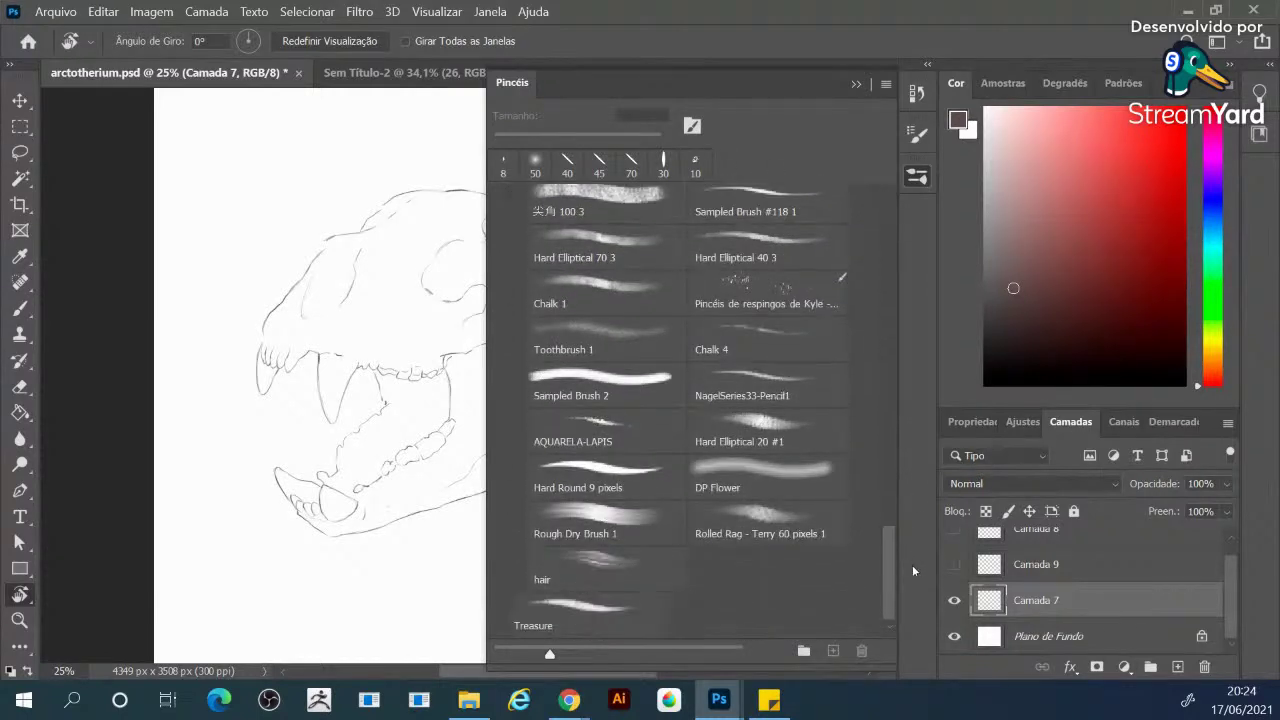
pyautogui.scroll(2, 617, 382)
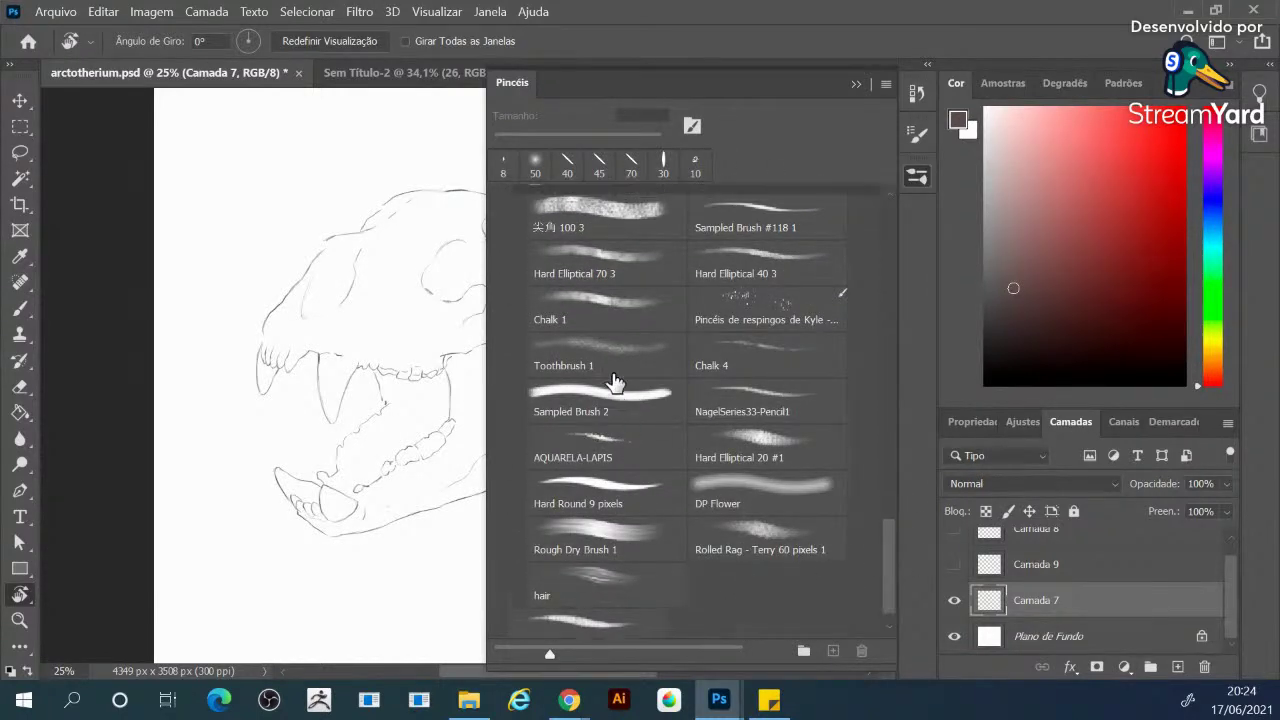
pyautogui.click(621, 290)
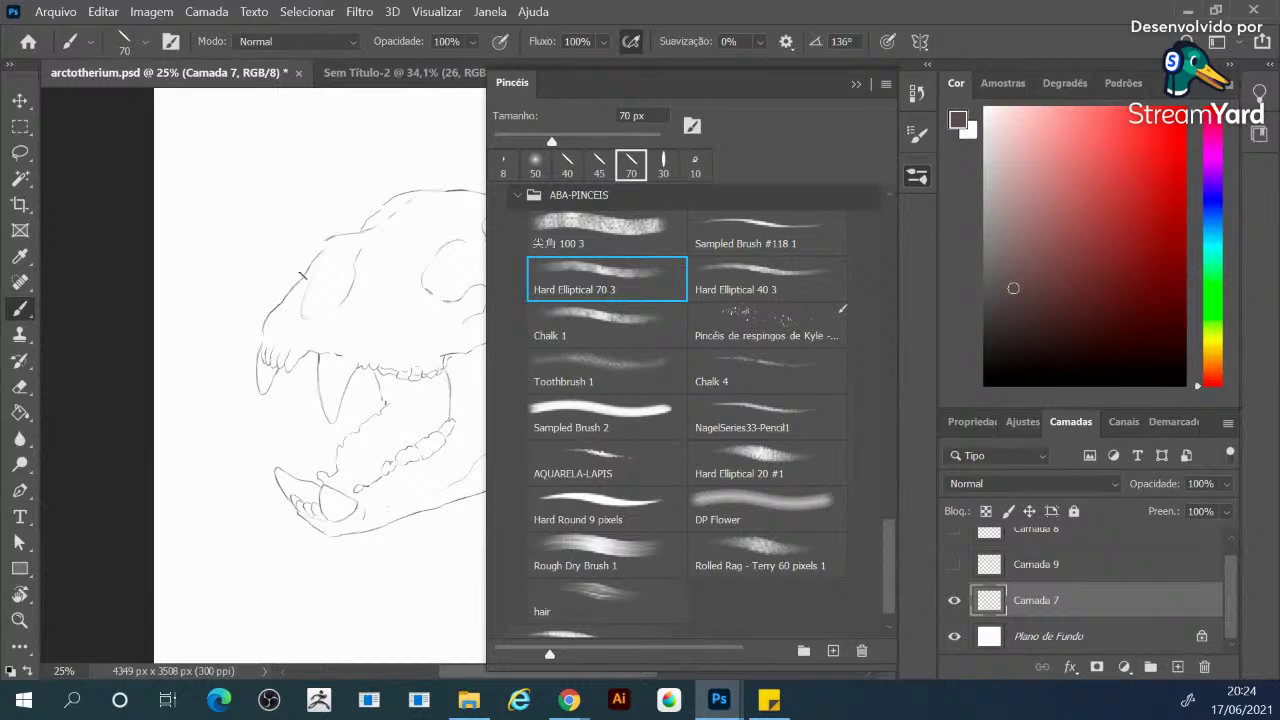
pyautogui.click(858, 86)
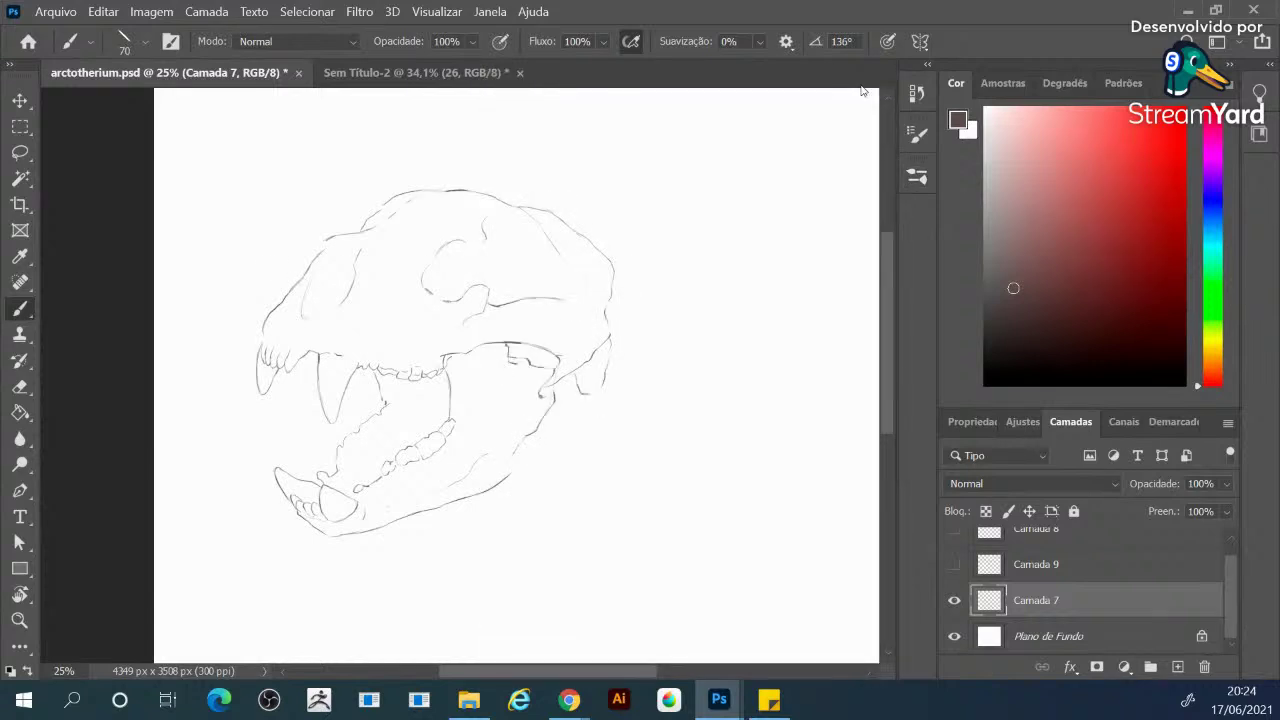
# Enlarge the brush to 250 px and paint dark test strokes over the back of the skull
pyautogui.moveTo(612, 318)
pyautogui.mouseDown()
pyautogui.moveTo(612, 380)
pyautogui.moveTo(626, 343)
pyautogui.moveTo(622, 325)
pyautogui.moveTo(608, 388)
pyautogui.moveTo(626, 290)
pyautogui.moveTo(606, 395)
pyautogui.moveTo(619, 272)
pyautogui.moveTo(592, 395)
pyautogui.moveTo(628, 400)
pyautogui.mouseUp()
pyautogui.press(']')
pyautogui.press(']')
pyautogui.press(']')
pyautogui.press(']')
pyautogui.press(']')
pyautogui.press(']')
pyautogui.press(']')
pyautogui.press(']')
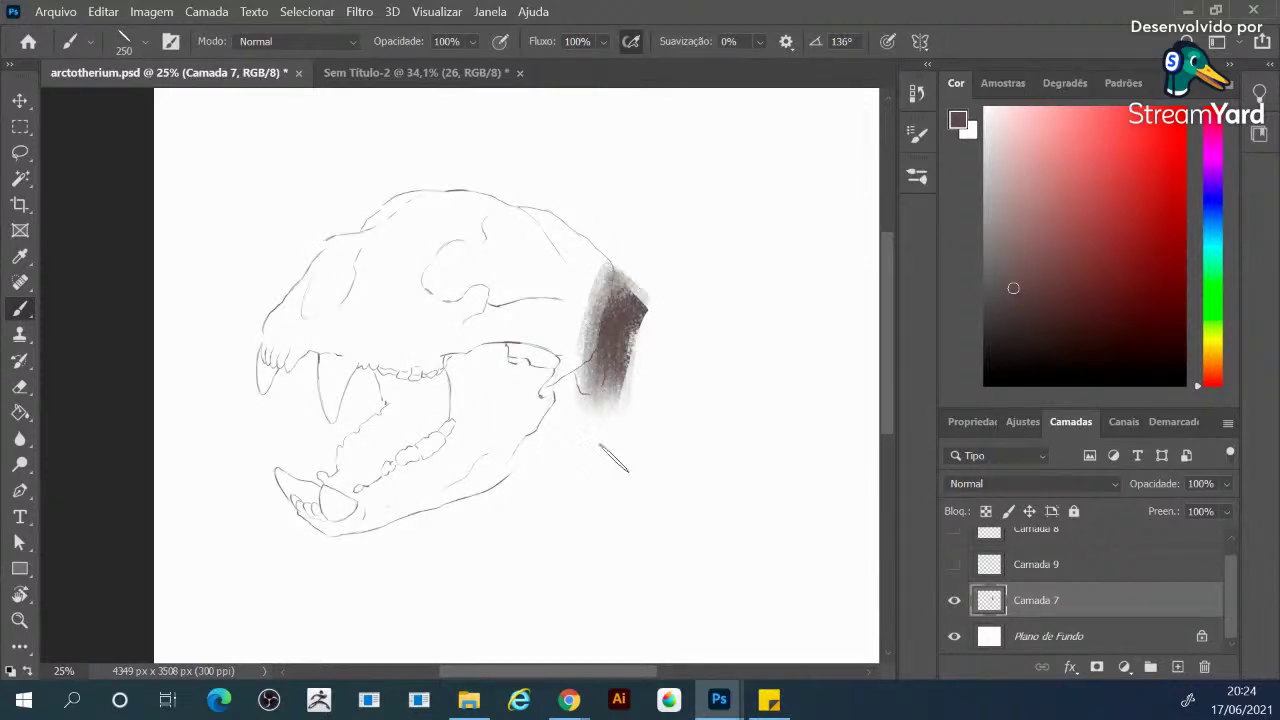
pyautogui.moveTo(613, 458); pyautogui.dragTo(632, 318)
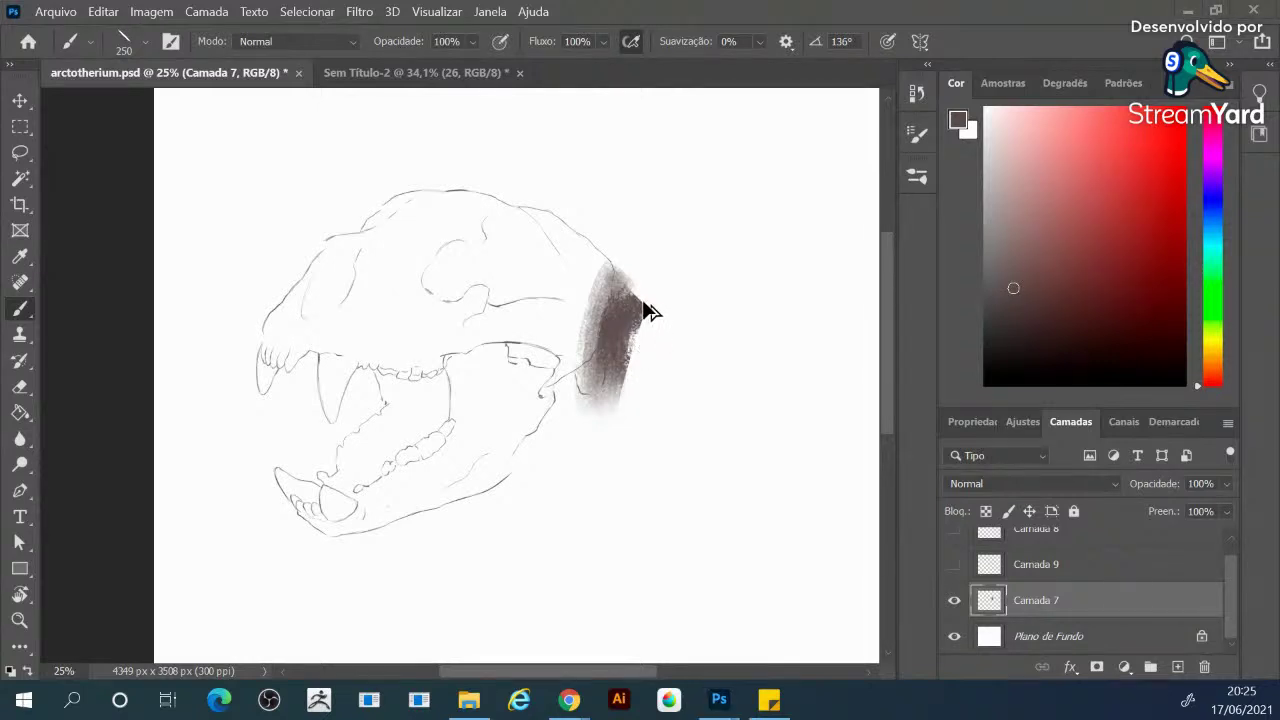
# Undo all the dark test strokes painted over the back of the skull
pyautogui.hotkey('ctrl', 'z')
pyautogui.hotkey('ctrl', 'z')
pyautogui.hotkey('ctrl', 'z')
pyautogui.hotkey('ctrl', 'z')
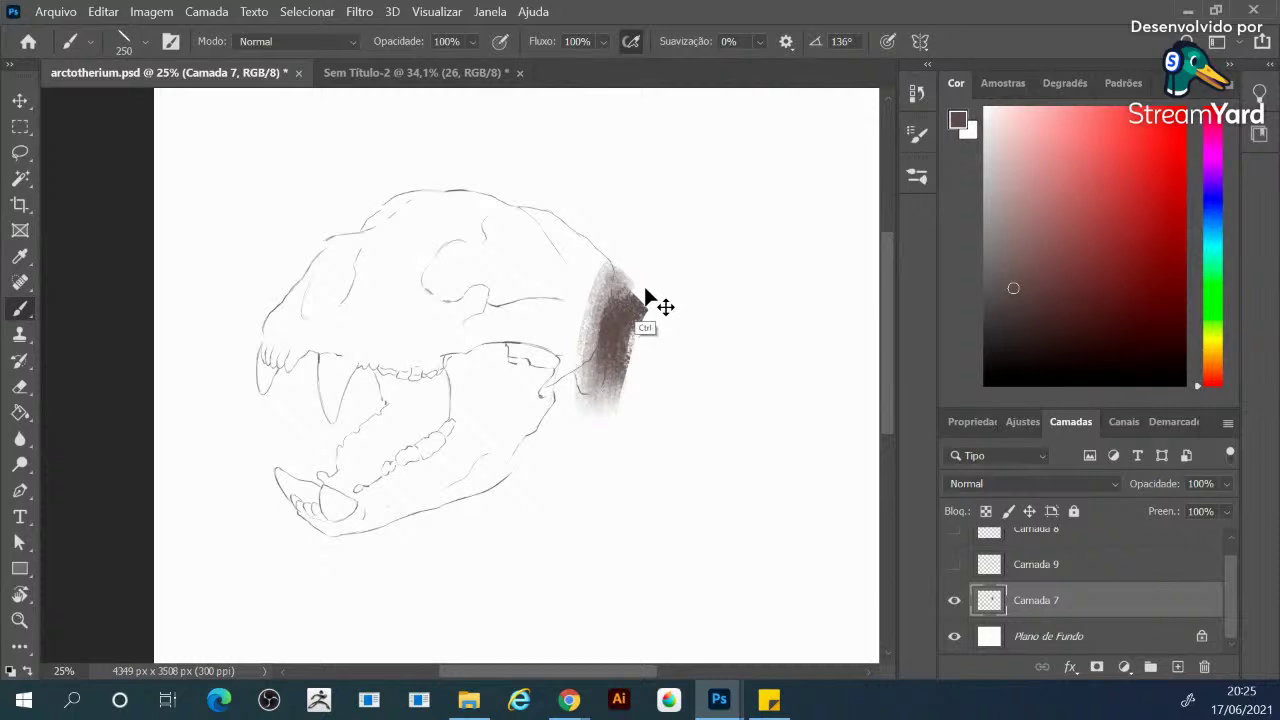
pyautogui.hotkey('ctrl', 'z')
pyautogui.hotkey('ctrl', 'z')
pyautogui.hotkey('ctrl', 'z')
pyautogui.hotkey('ctrl', 'z')
pyautogui.hotkey('ctrl', 'z')
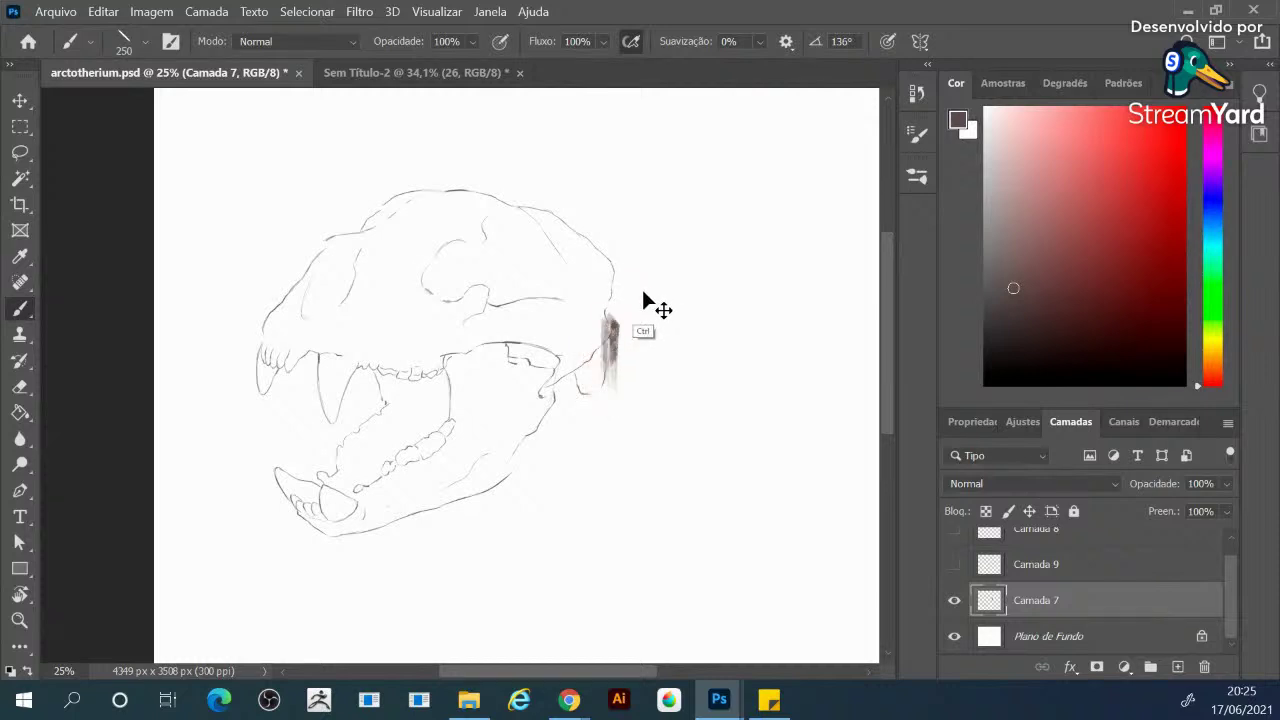
pyautogui.hotkey('ctrl', 'z')
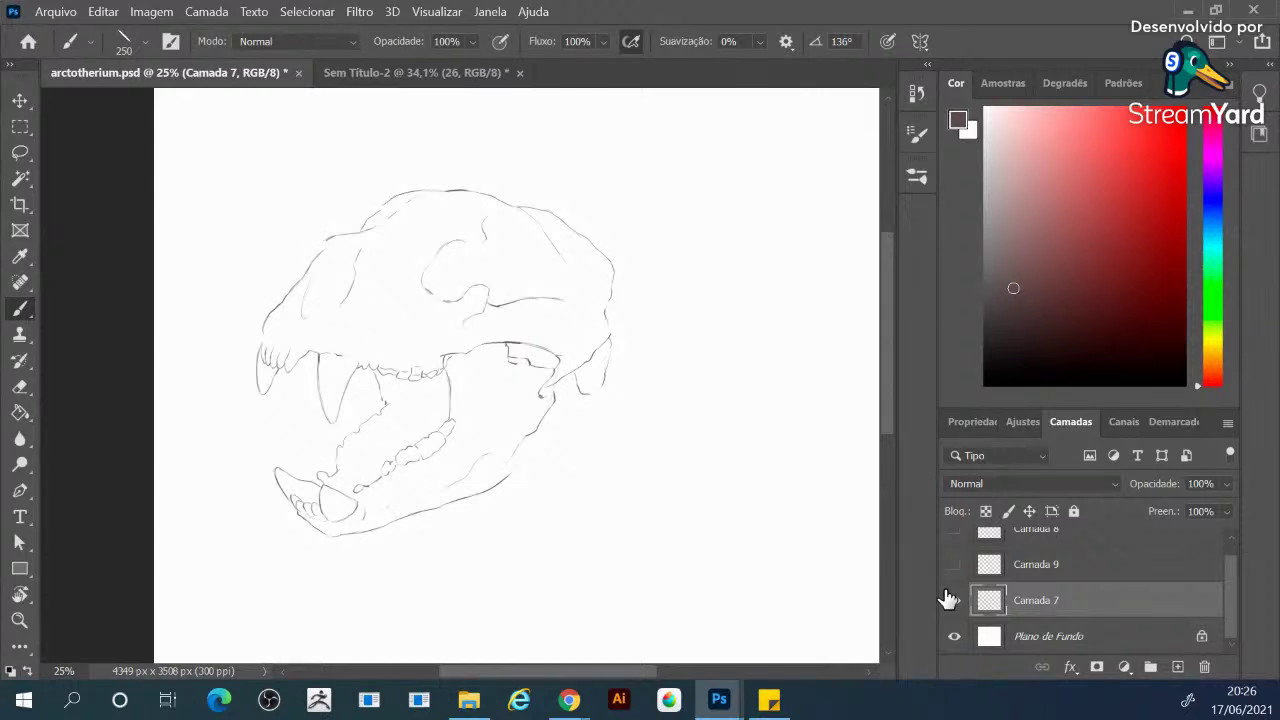
# Add a new layer directly above Camada 7 and set the foreground colour to a muted red
pyautogui.click(948, 599)
pyautogui.moveTo(1110, 190); pyautogui.dragTo(1120, 169)
pyautogui.click(1177, 666)
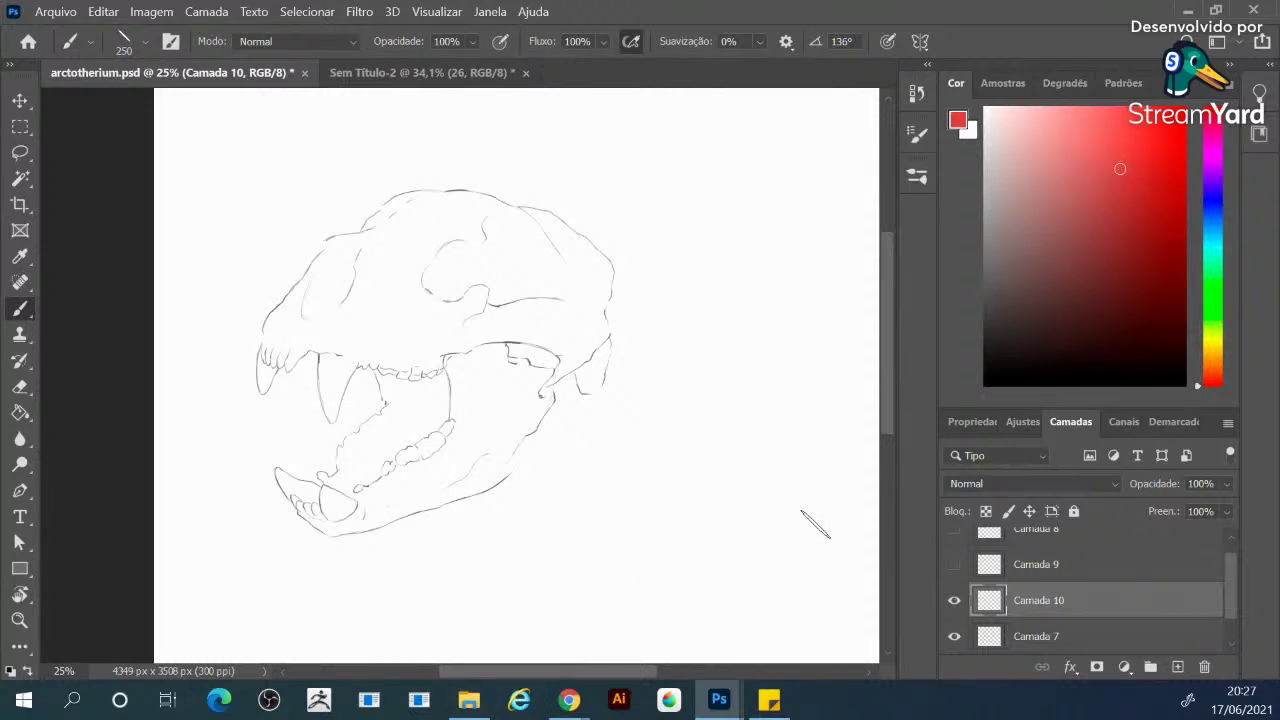
pyautogui.click(1109, 204)
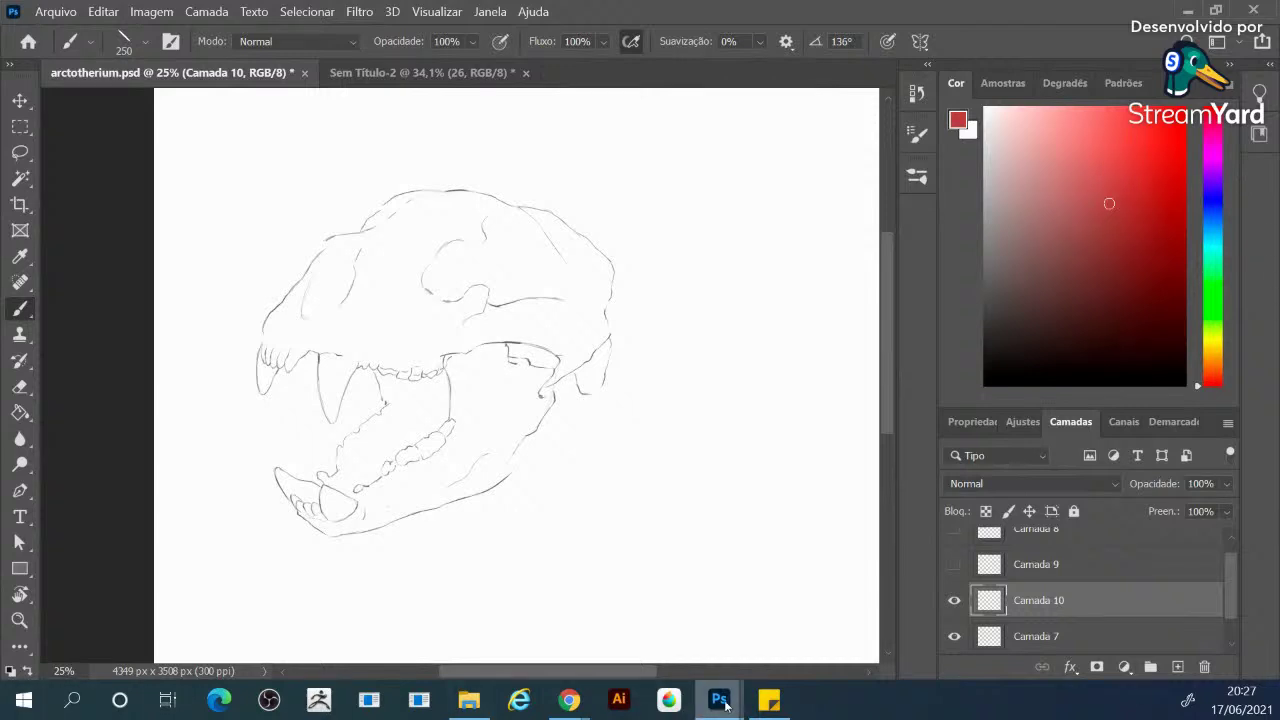
# Bring up the Sem Título-1 reference document and dock it beside the other open documents
pyautogui.moveTo(742, 681)
pyautogui.click(760, 655)
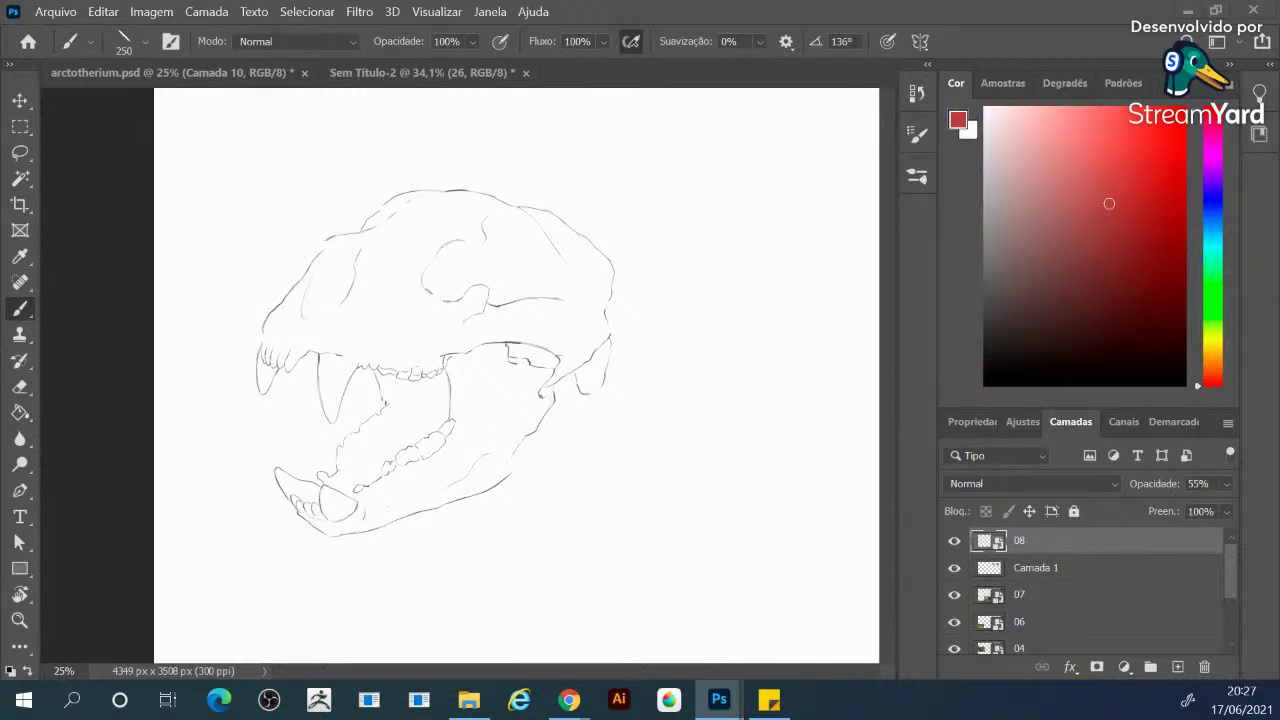
pyautogui.moveTo(10, 95); pyautogui.dragTo(450, 95)
pyautogui.moveTo(450, 95); pyautogui.dragTo(505, 70)
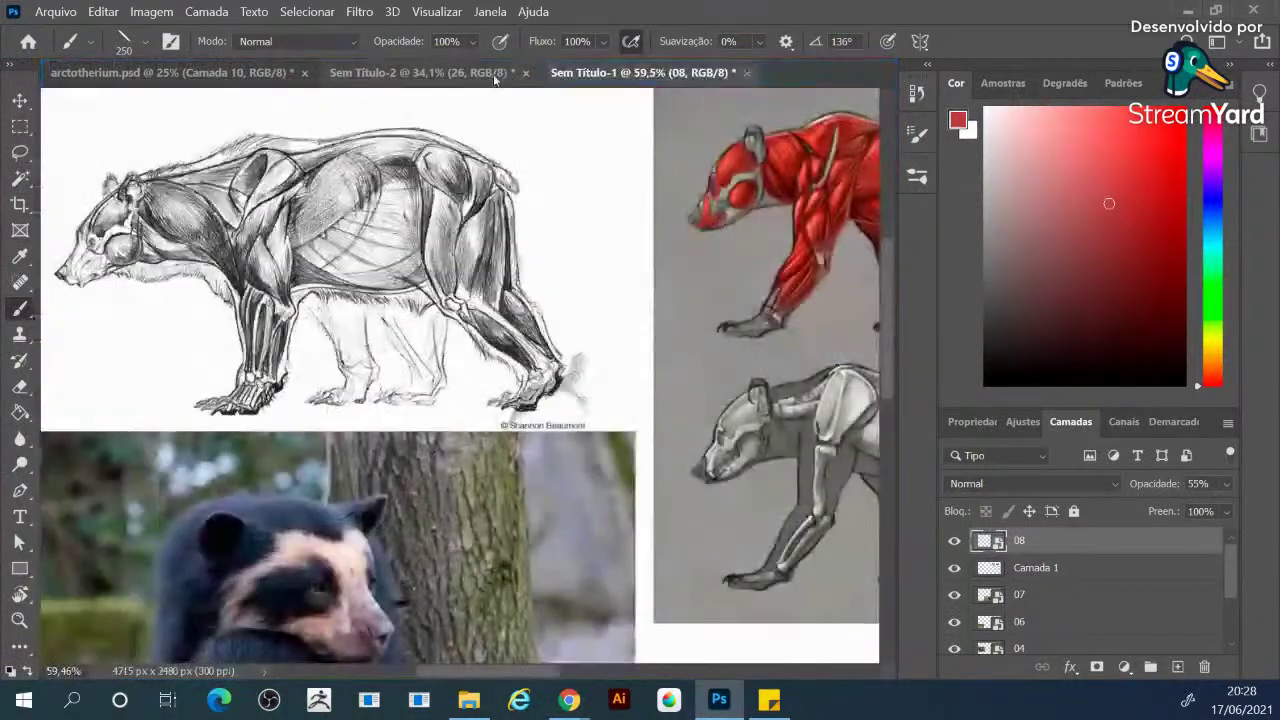
# Examine the spectacled bear photo and the ink muscle drawing on the reference board
pyautogui.scroll(-4, 415, 400)
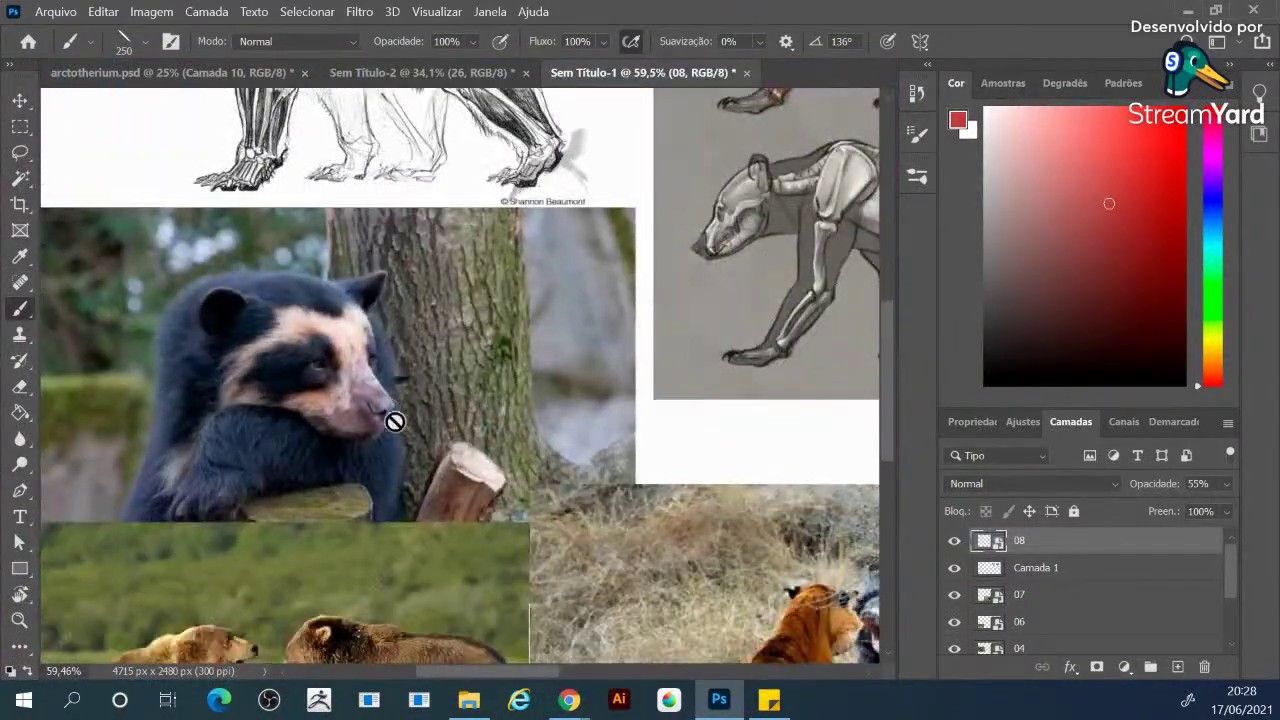
pyautogui.moveTo(357, 380); pyautogui.dragTo(512, 346)
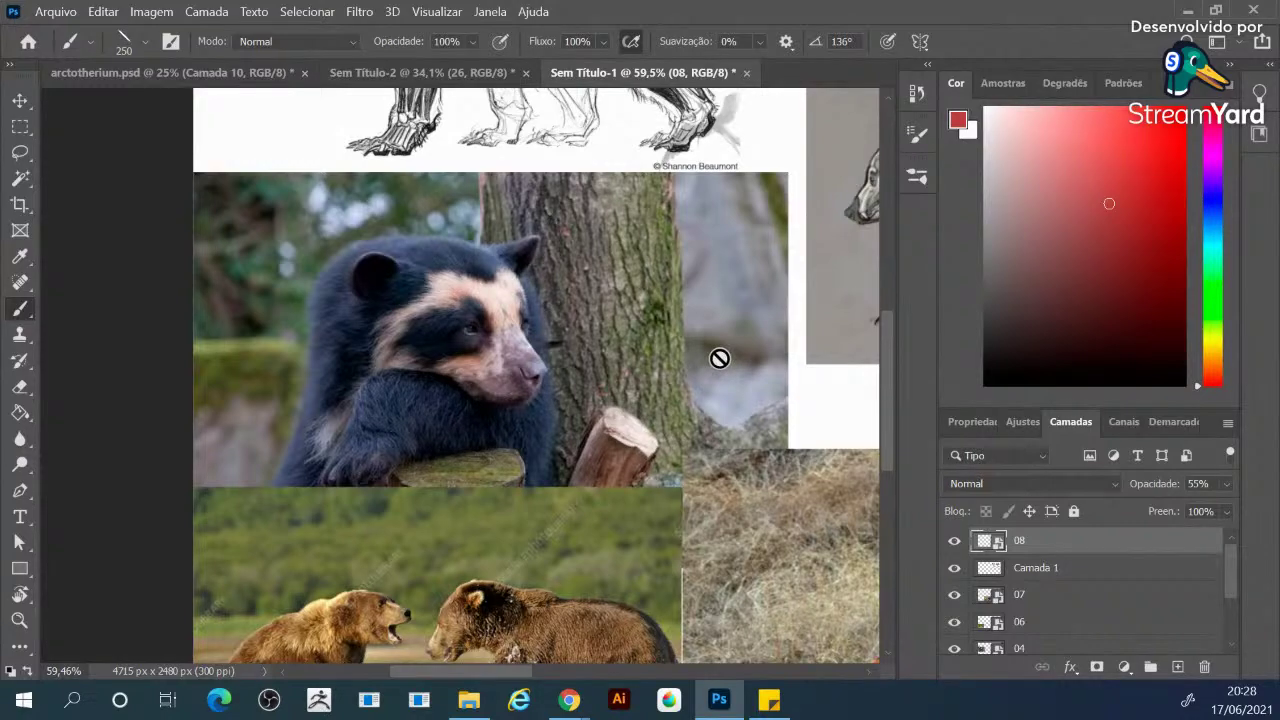
pyautogui.moveTo(711, 289); pyautogui.dragTo(594, 371)
pyautogui.moveTo(380, 334); pyautogui.dragTo(647, 407)
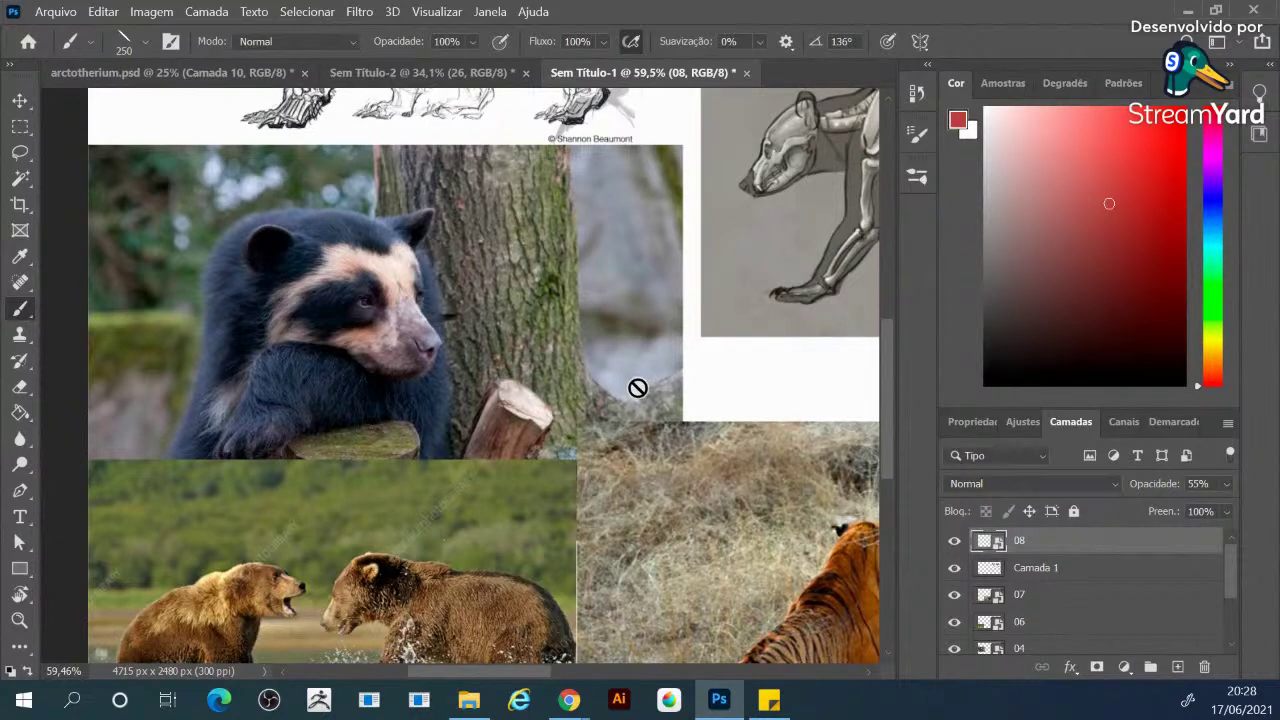
pyautogui.scroll(1, 598, 344)
pyautogui.scroll(5, 598, 344)
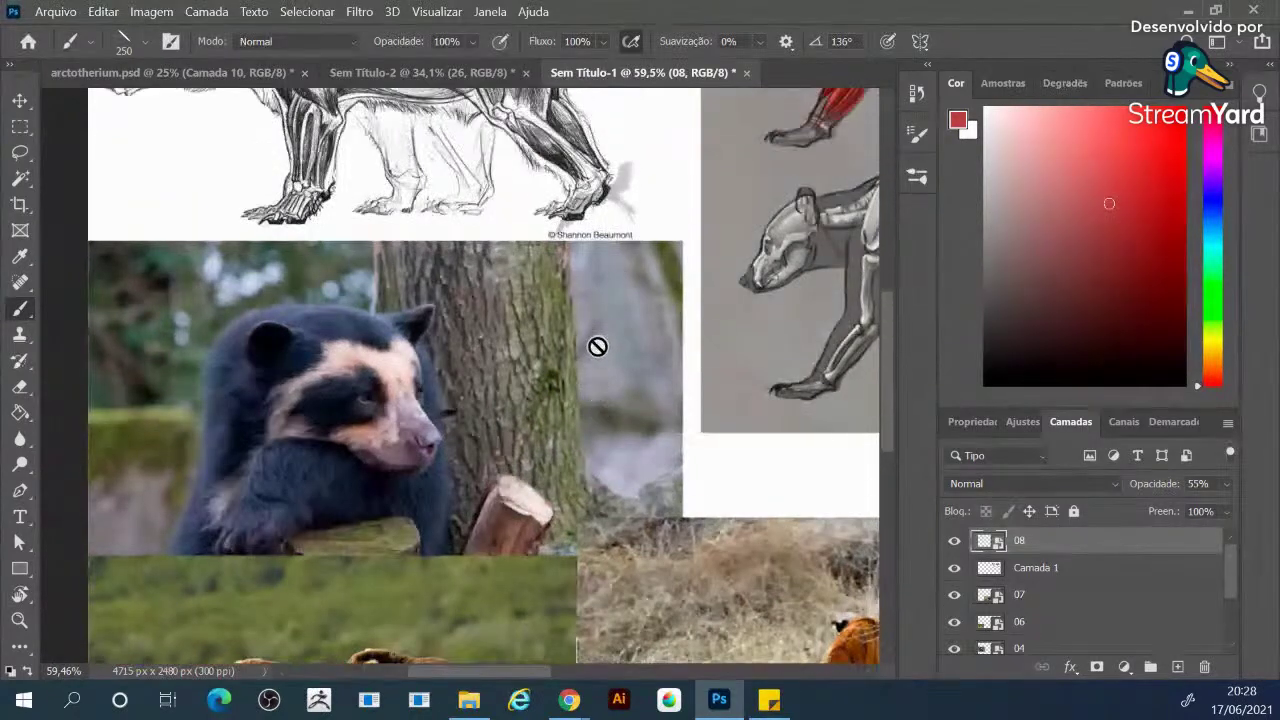
pyautogui.scroll(5, 595, 347)
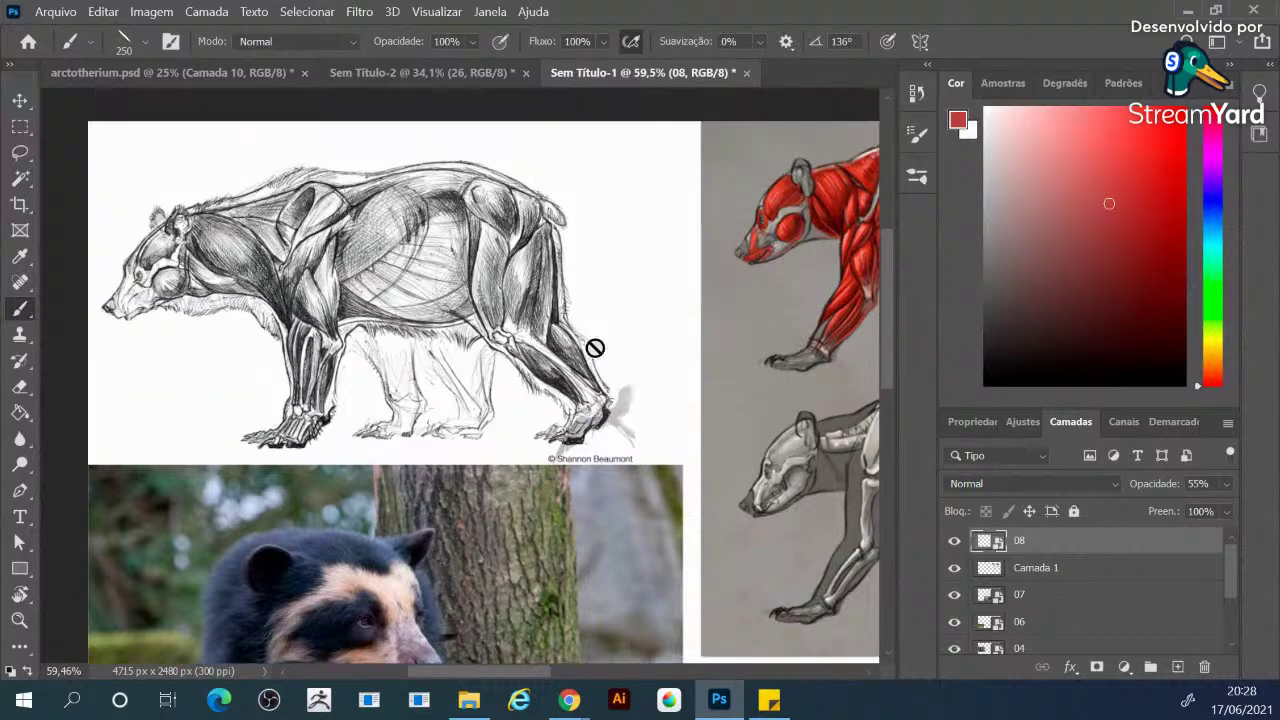
pyautogui.moveTo(363, 378)
pyautogui.mouseDown()
pyautogui.moveTo(504, 389)
pyautogui.moveTo(459, 364)
pyautogui.mouseUp()
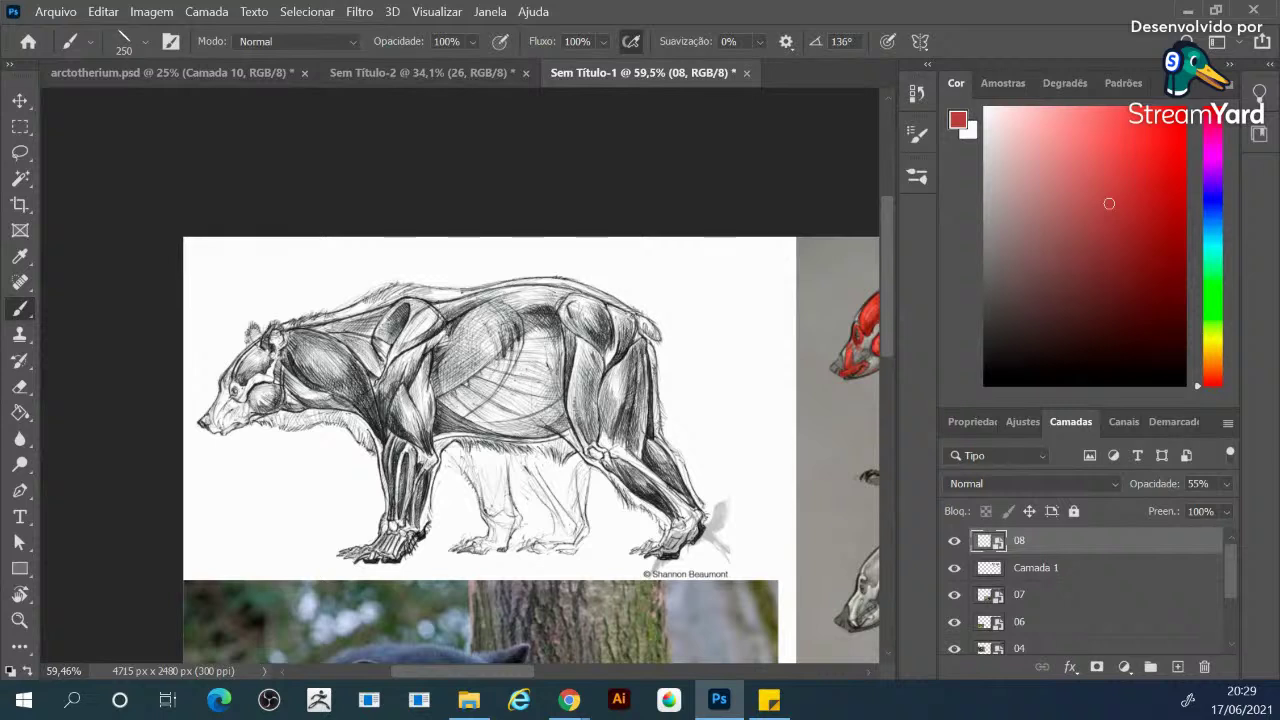
pyautogui.click(568, 700)
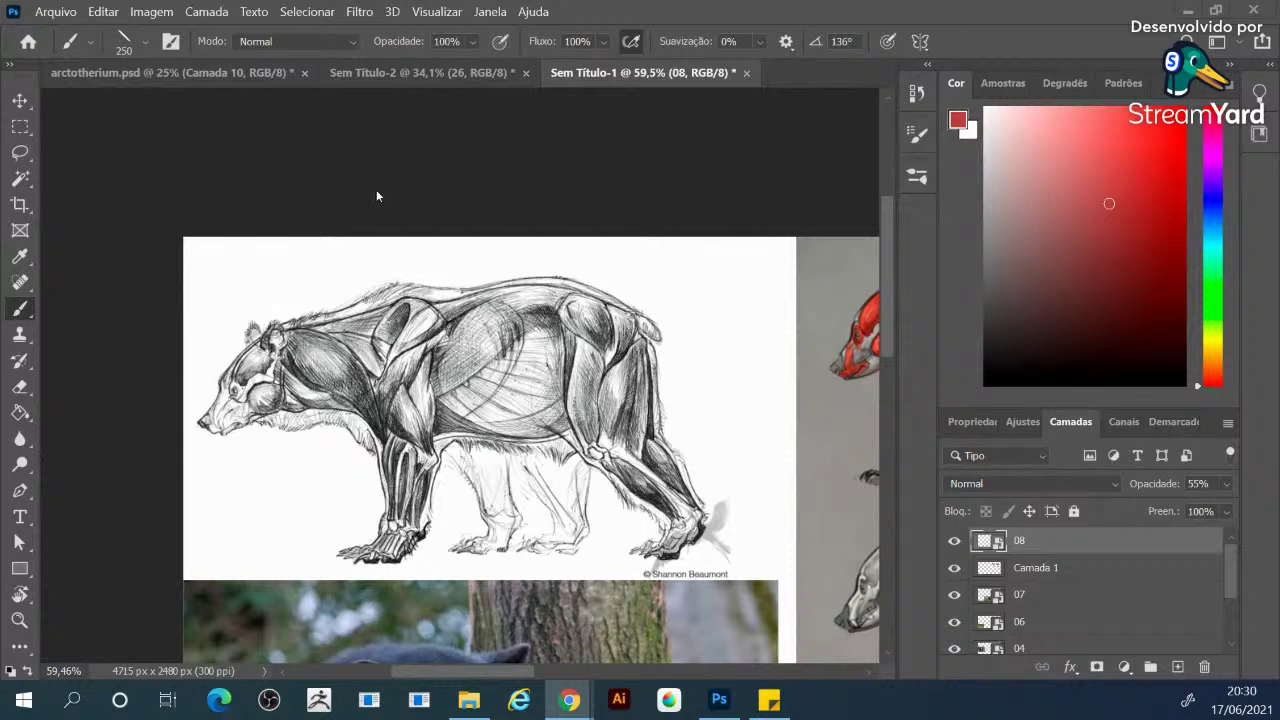
pyautogui.click(424, 370)
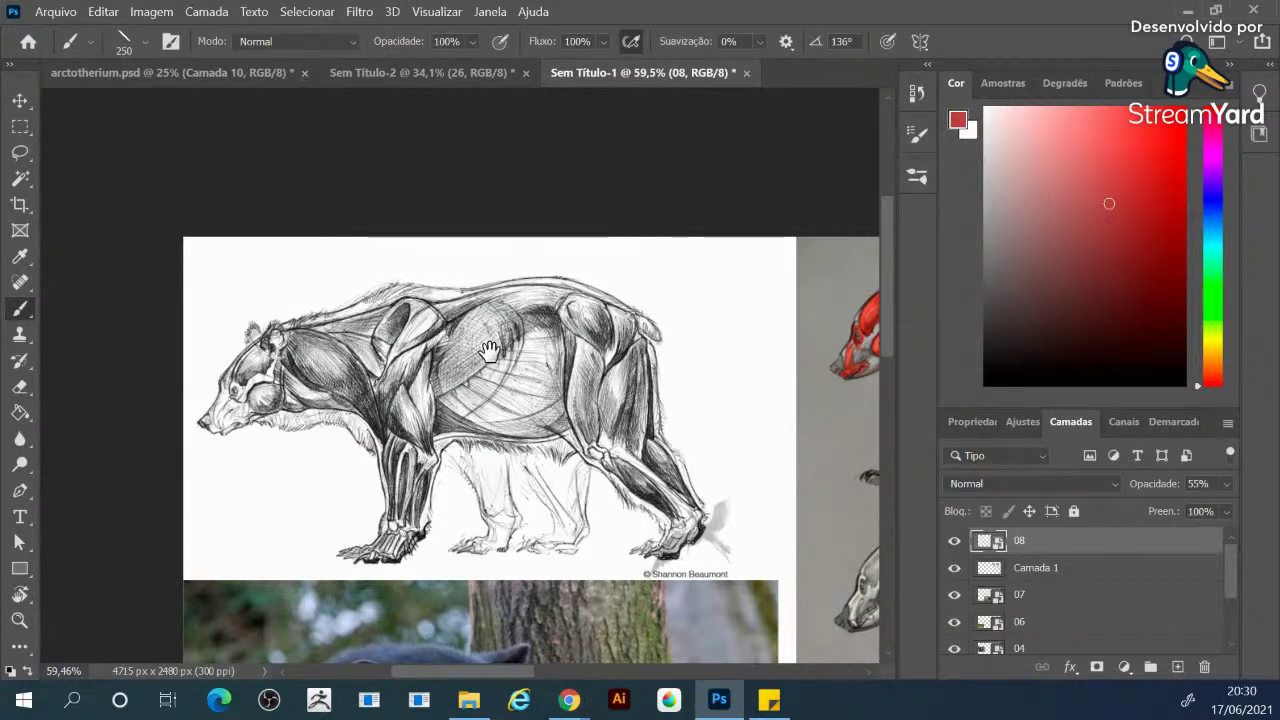
# Examine the bear muscle drawings, the skeleton illustration and the fossil skull and jaw photos on the reference board
pyautogui.moveTo(498, 347); pyautogui.dragTo(410, 306)
pyautogui.moveTo(527, 396)
pyautogui.mouseDown()
pyautogui.moveTo(482, 325)
pyautogui.moveTo(501, 348)
pyautogui.mouseUp()
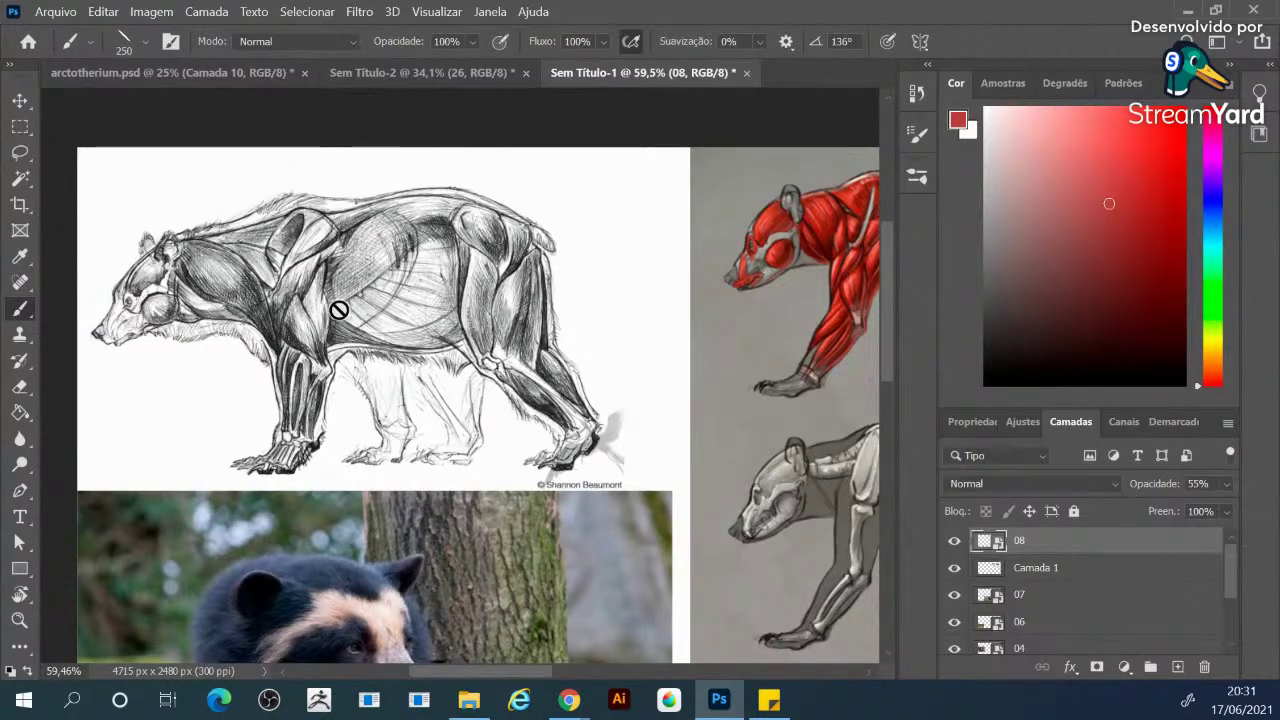
pyautogui.moveTo(478, 301); pyautogui.dragTo(300, 308)
pyautogui.moveTo(581, 306)
pyautogui.mouseDown()
pyautogui.moveTo(366, 343)
pyautogui.moveTo(405, 295)
pyautogui.moveTo(757, 275)
pyautogui.mouseUp()
pyautogui.moveTo(430, 275); pyautogui.dragTo(478, 273)
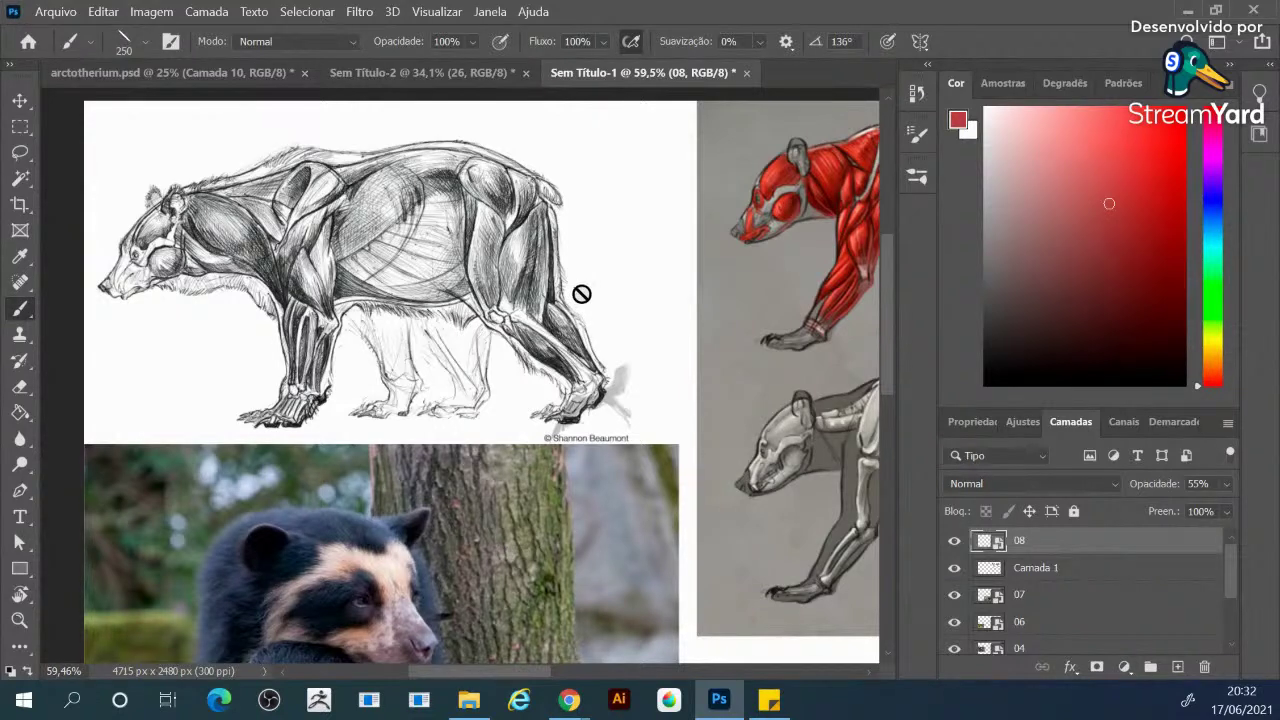
pyautogui.moveTo(660, 263); pyautogui.dragTo(471, 280)
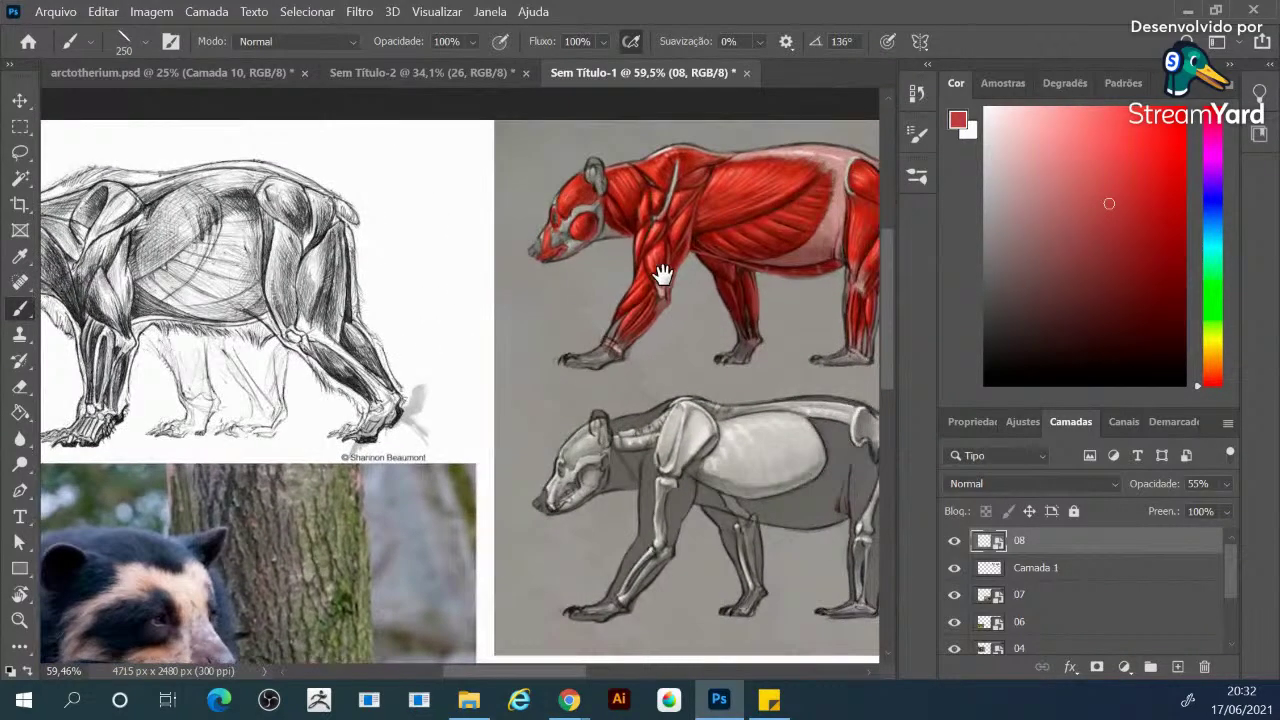
pyautogui.moveTo(623, 280); pyautogui.dragTo(457, 280)
pyautogui.moveTo(756, 272)
pyautogui.mouseDown()
pyautogui.moveTo(626, 272)
pyautogui.moveTo(414, 349)
pyautogui.moveTo(274, 330)
pyautogui.mouseUp()
pyautogui.moveTo(546, 300); pyautogui.dragTo(317, 308)
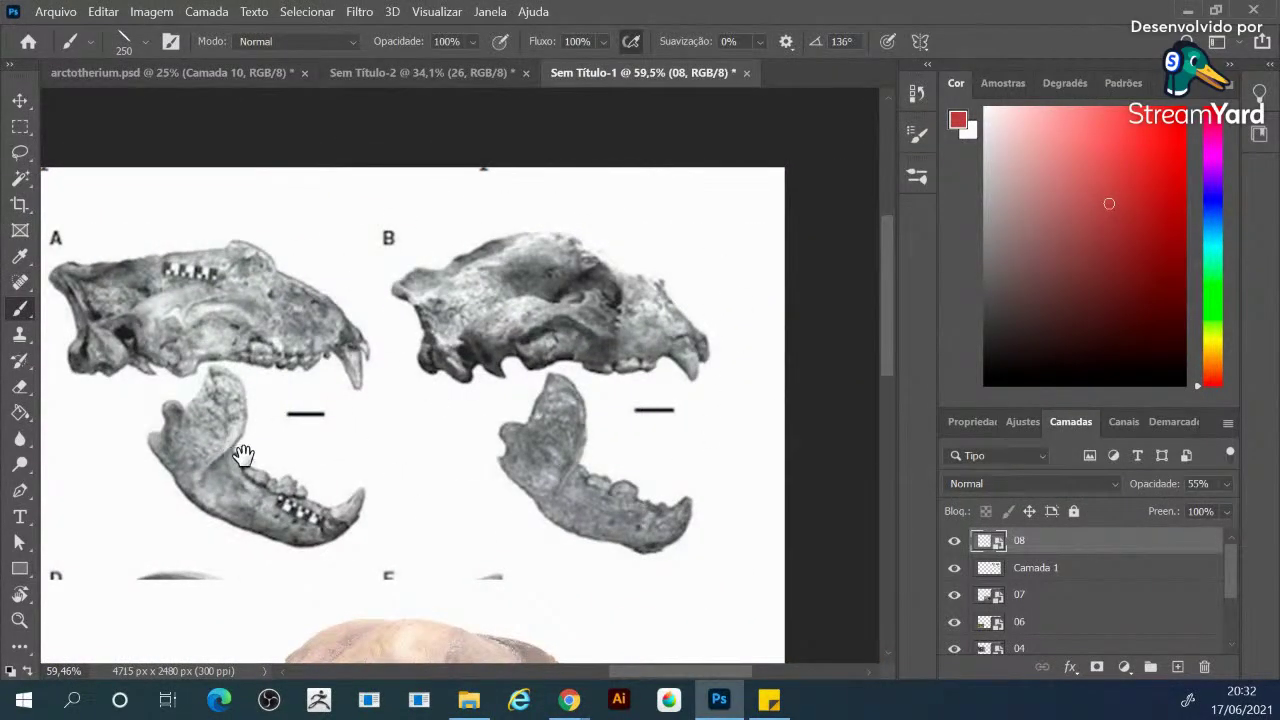
pyautogui.moveTo(243, 455); pyautogui.dragTo(380, 289)
pyautogui.moveTo(203, 563)
pyautogui.mouseDown()
pyautogui.moveTo(346, 357)
pyautogui.moveTo(557, 317)
pyautogui.mouseUp()
pyautogui.moveTo(302, 413)
pyautogui.mouseDown()
pyautogui.moveTo(371, 378)
pyautogui.moveTo(509, 354)
pyautogui.moveTo(486, 380)
pyautogui.moveTo(403, 329)
pyautogui.moveTo(334, 606)
pyautogui.mouseUp()
# Take the Sem Título-1 reference board out of the docked documents and return to the arctotherium.psd drawing
pyautogui.moveTo(624, 73); pyautogui.dragTo(179, 125)
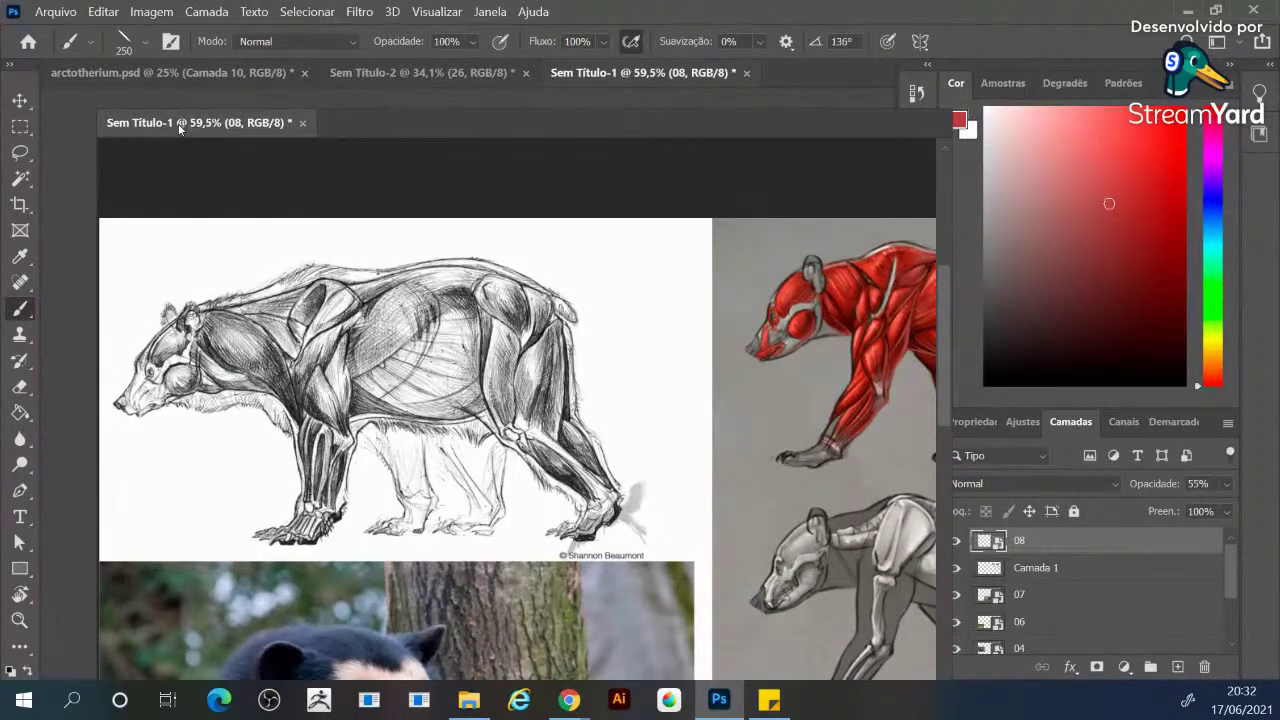
pyautogui.moveTo(179, 127); pyautogui.dragTo(199, 131)
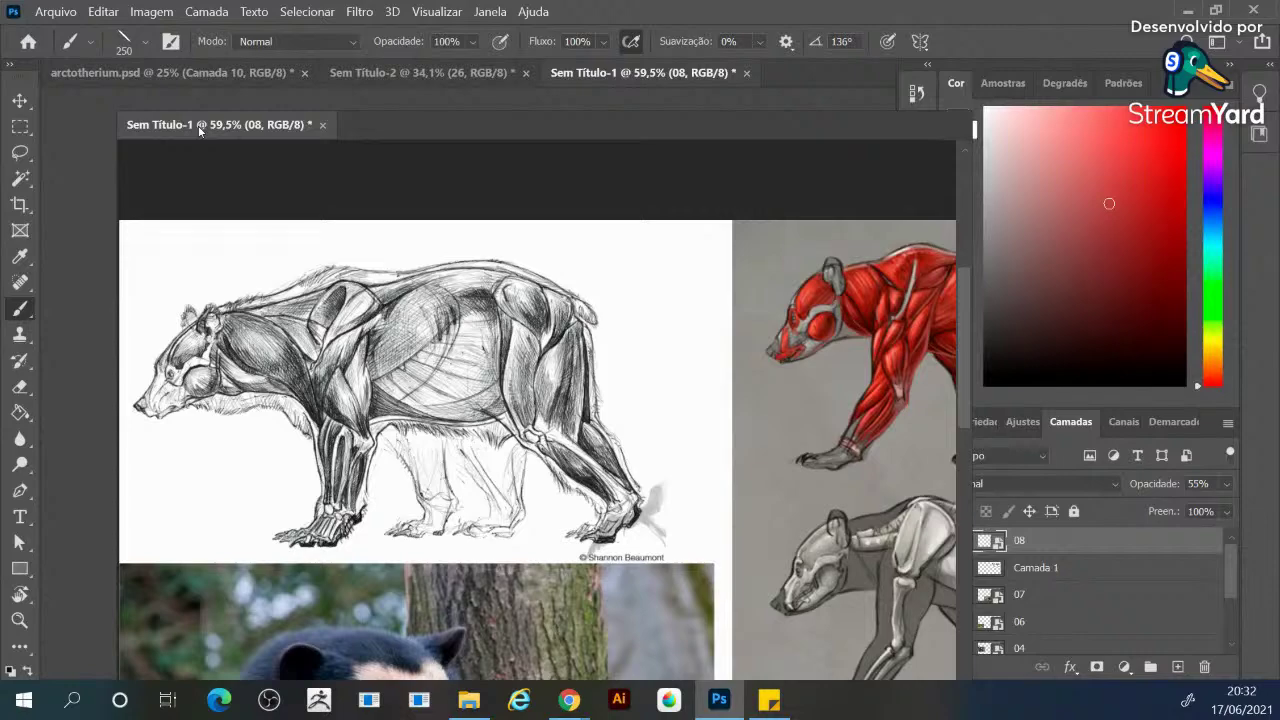
pyautogui.moveTo(199, 131); pyautogui.dragTo(620, 72)
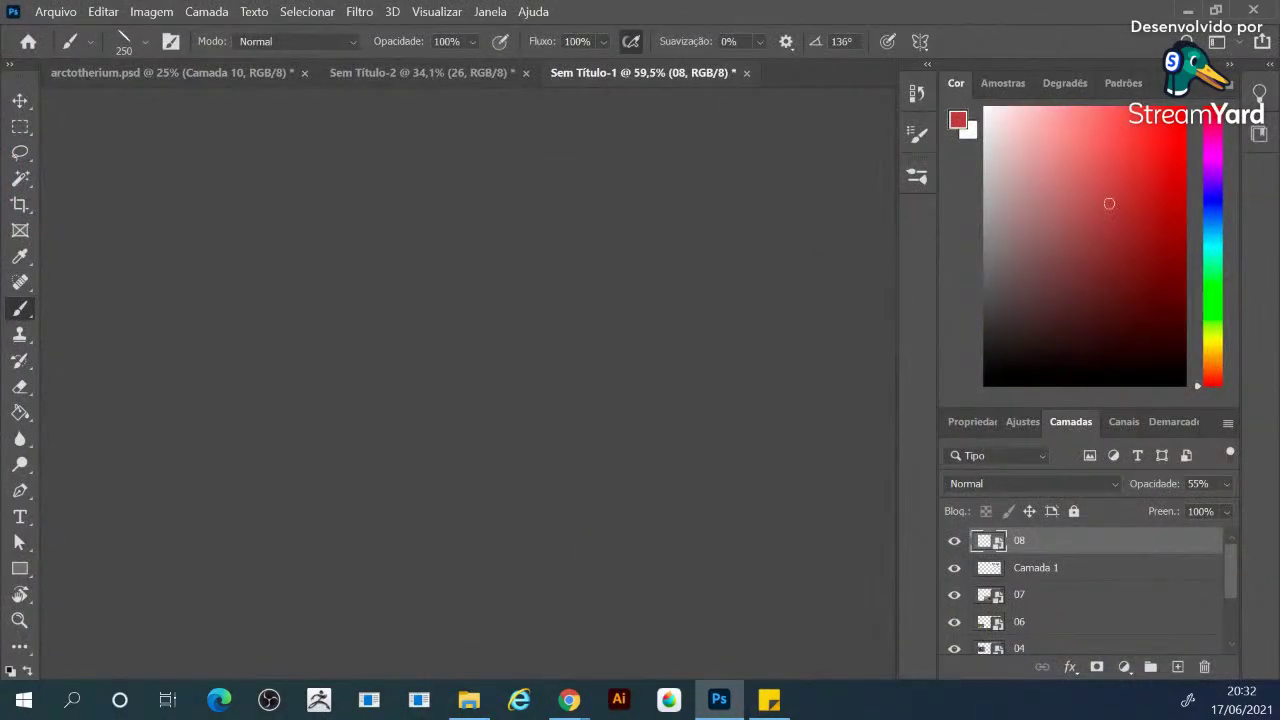
pyautogui.hotkey('ctrl', 'w')
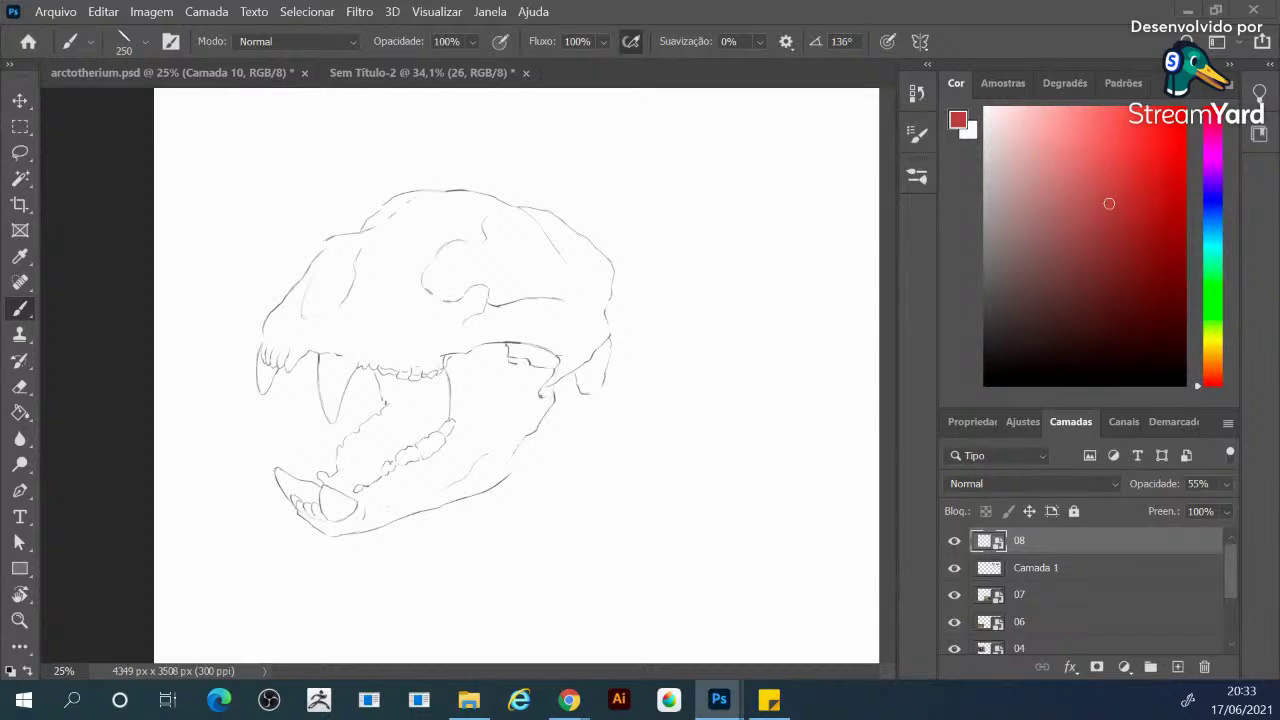
pyautogui.click(570, 352)
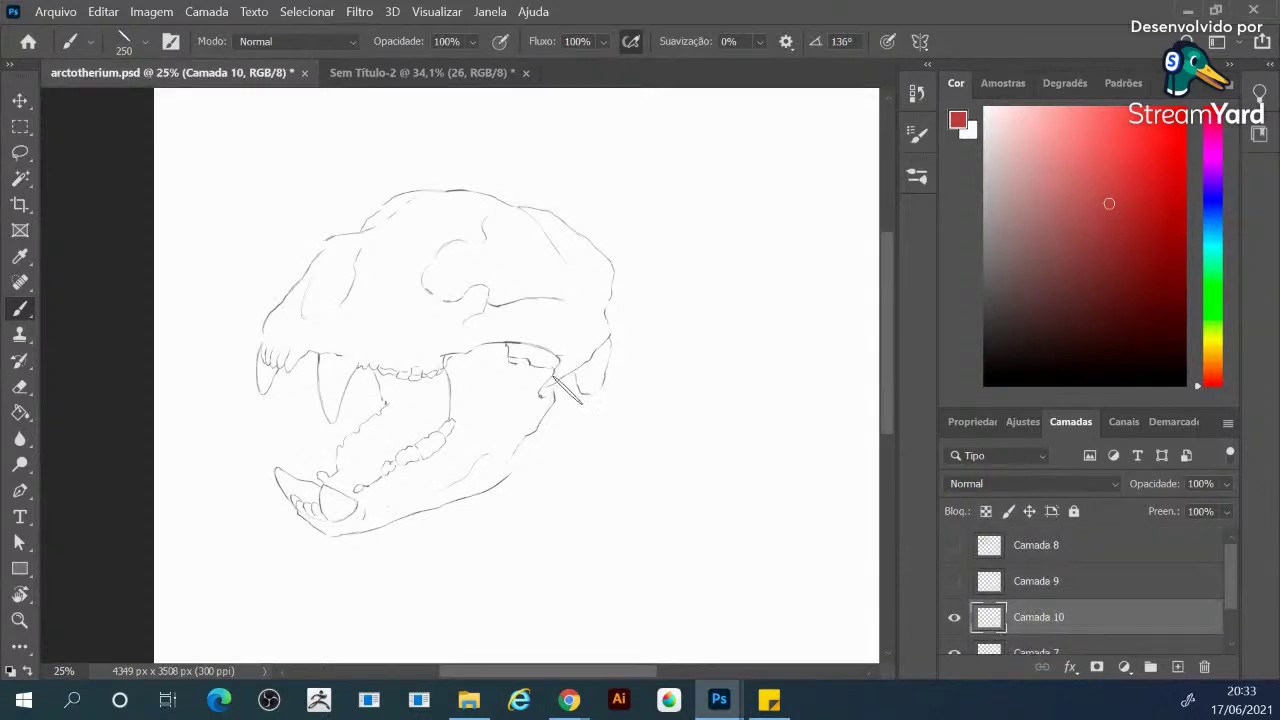
# Pick a darker red and outline the masseter muscle between the cheekbone and the rear of the lower jaw with a 125 px brush
pyautogui.click(1124, 233)
pyautogui.press('[')
pyautogui.press('[')
pyautogui.press('[')
pyautogui.moveTo(468, 357); pyautogui.dragTo(488, 456)
pyautogui.moveTo(478, 392); pyautogui.dragTo(492, 466)
pyautogui.press('[')
pyautogui.press('[')
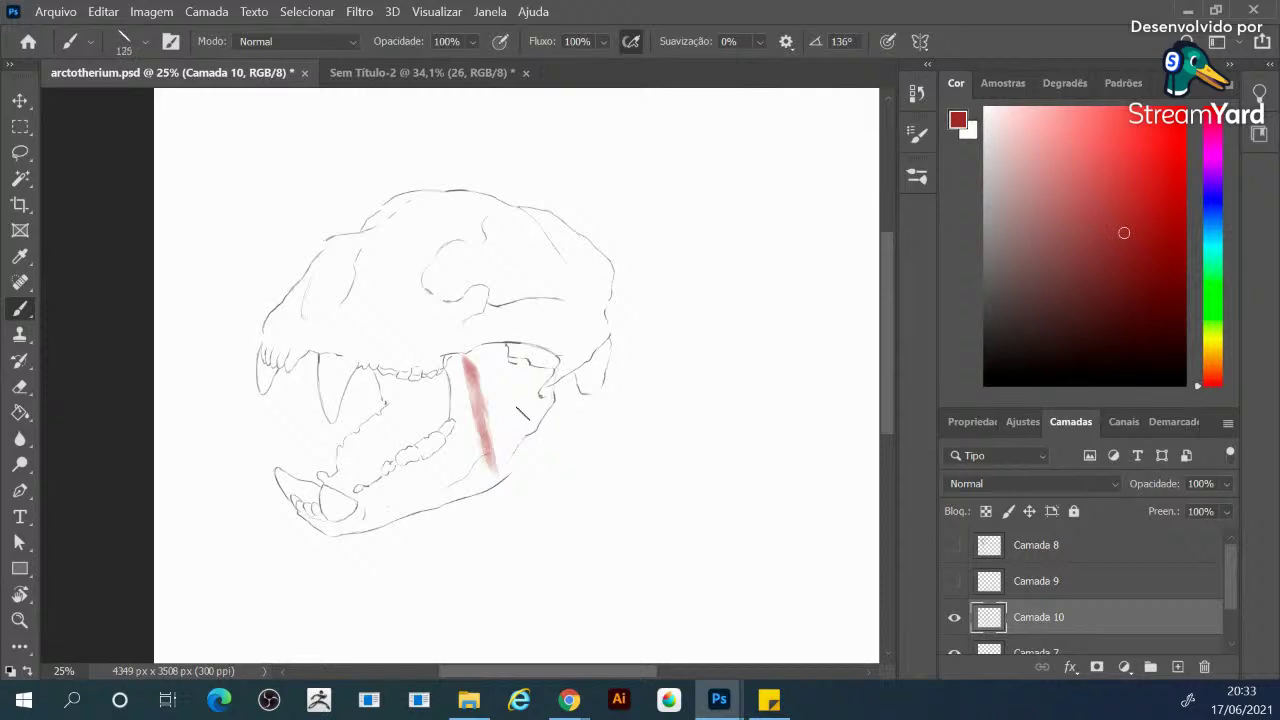
pyautogui.press(']')
pyautogui.moveTo(493, 467)
pyautogui.mouseDown()
pyautogui.moveTo(541, 395)
pyautogui.moveTo(527, 435)
pyautogui.moveTo(553, 355)
pyautogui.moveTo(475, 349)
pyautogui.moveTo(509, 345)
pyautogui.moveTo(481, 353)
pyautogui.moveTo(475, 382)
pyautogui.moveTo(503, 429)
pyautogui.mouseUp()
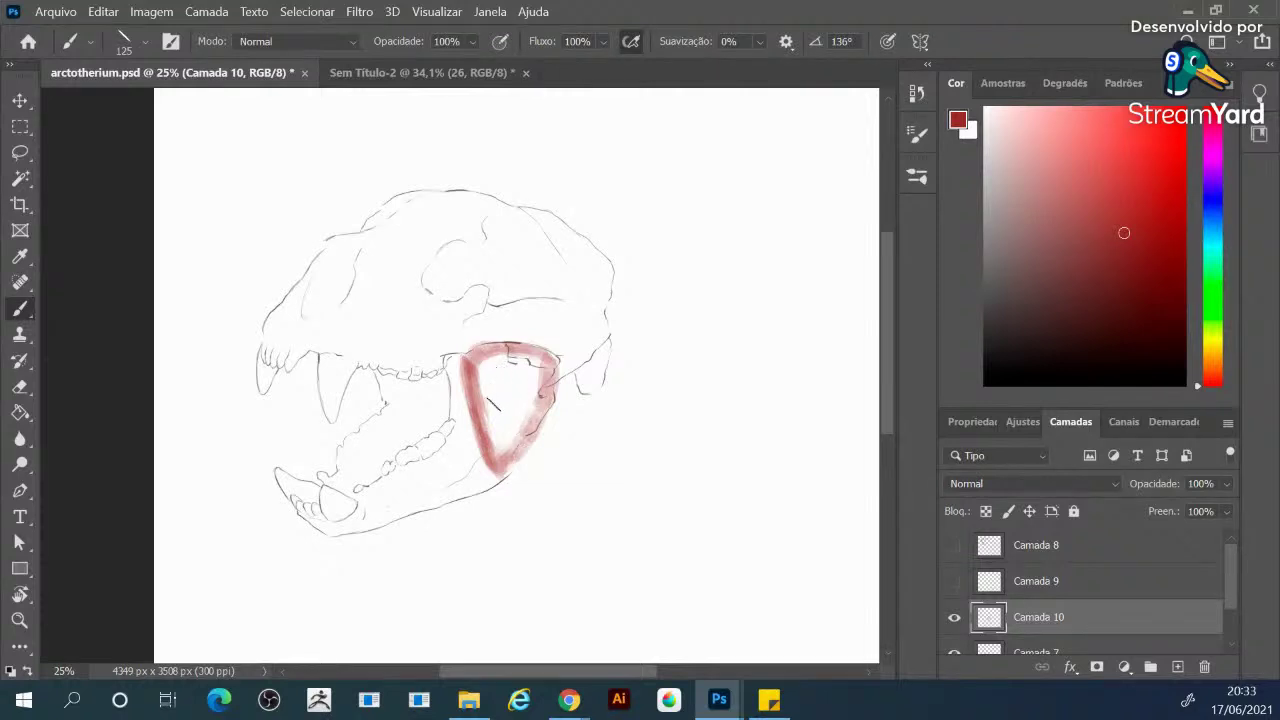
# Fill the masseter shape with red and darken its front edge and centre using varied brush sizes
pyautogui.moveTo(488, 406)
pyautogui.mouseDown()
pyautogui.moveTo(495, 430)
pyautogui.moveTo(515, 400)
pyautogui.moveTo(487, 402)
pyautogui.moveTo(530, 360)
pyautogui.moveTo(486, 372)
pyautogui.moveTo(484, 424)
pyautogui.moveTo(515, 388)
pyautogui.mouseUp()
pyautogui.press('[')
pyautogui.press('[')
pyautogui.moveTo(466, 362); pyautogui.dragTo(482, 452)
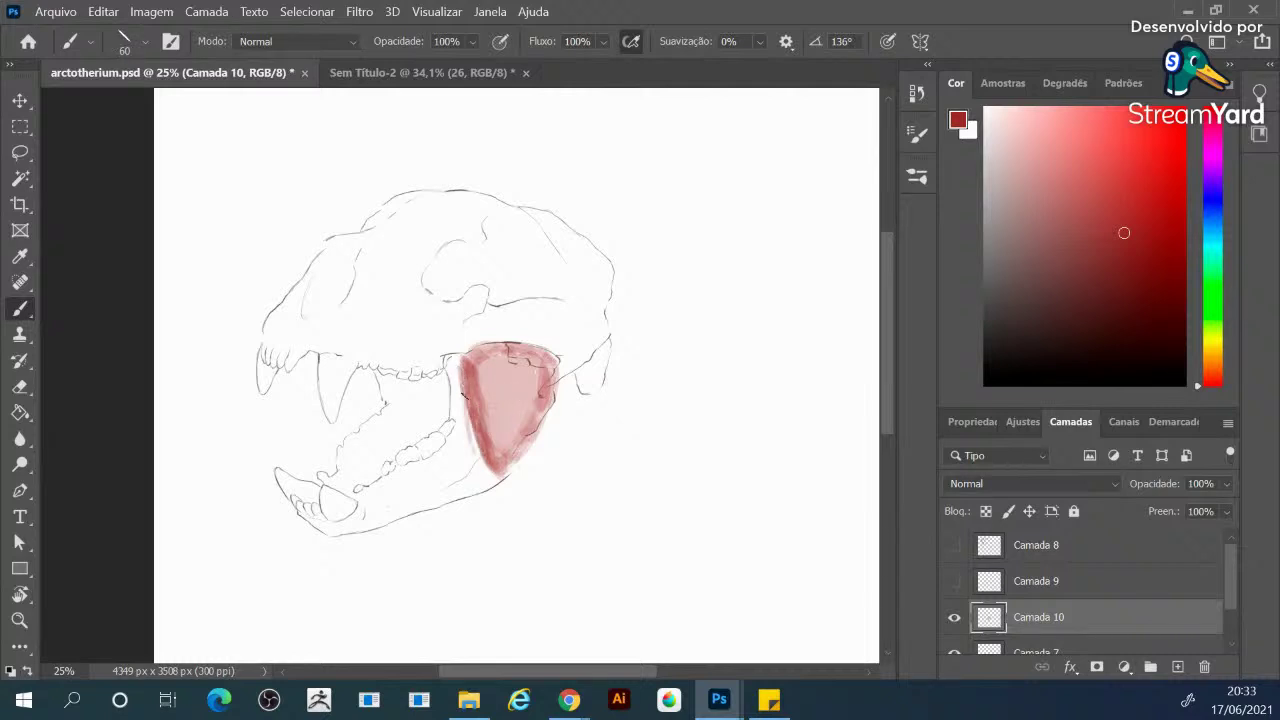
pyautogui.press(']')
pyautogui.press(']')
pyautogui.press(']')
pyautogui.press(']')
pyautogui.press(']')
pyautogui.press(']')
pyautogui.press(']')
pyautogui.press(']')
pyautogui.press(']')
pyautogui.moveTo(517, 384)
pyautogui.mouseDown()
pyautogui.moveTo(534, 400)
pyautogui.moveTo(517, 384)
pyautogui.moveTo(500, 410)
pyautogui.moveTo(515, 440)
pyautogui.moveTo(548, 372)
pyautogui.moveTo(512, 420)
pyautogui.moveTo(486, 382)
pyautogui.moveTo(540, 449)
pyautogui.moveTo(525, 398)
pyautogui.moveTo(511, 402)
pyautogui.mouseUp()
# Block in the temporal muscle in red on the upper rear of the skull with a brush of about 175 px
pyautogui.press('[')
pyautogui.press('[')
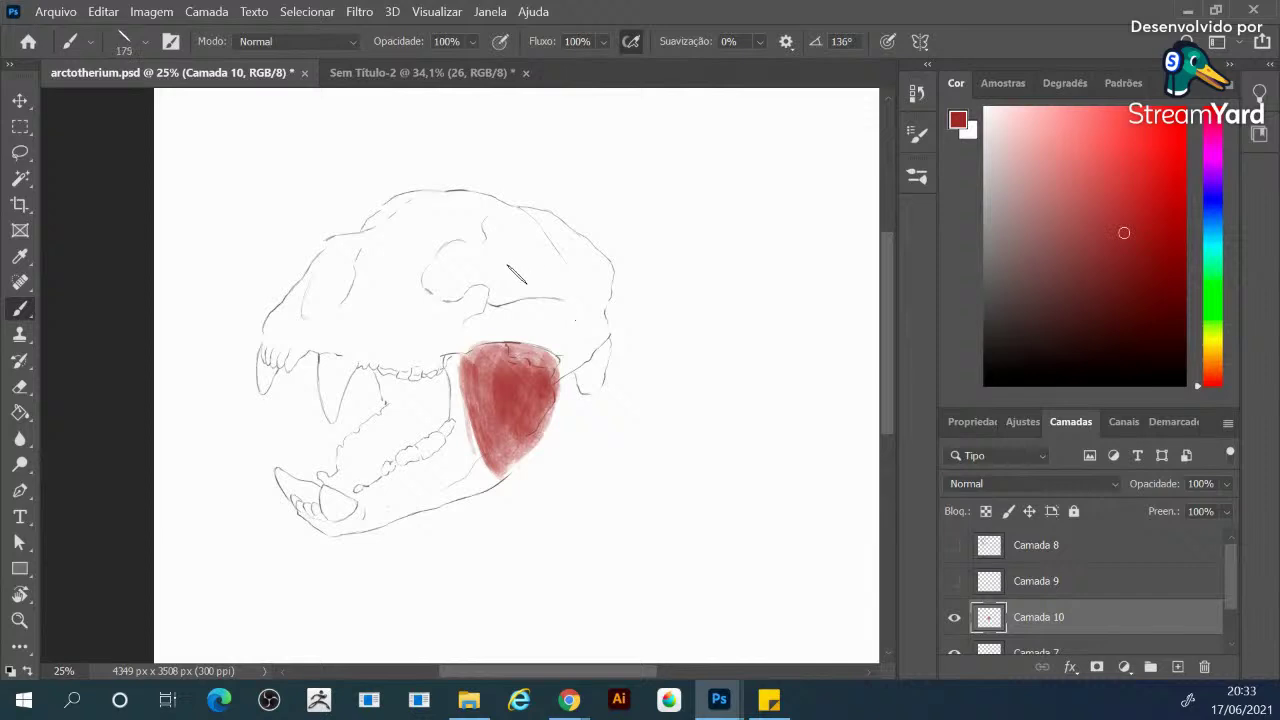
pyautogui.moveTo(499, 284)
pyautogui.mouseDown()
pyautogui.moveTo(496, 296)
pyautogui.moveTo(490, 218)
pyautogui.moveTo(527, 210)
pyautogui.moveTo(585, 245)
pyautogui.moveTo(600, 282)
pyautogui.moveTo(550, 295)
pyautogui.moveTo(500, 270)
pyautogui.moveTo(515, 225)
pyautogui.moveTo(530, 280)
pyautogui.moveTo(549, 295)
pyautogui.moveTo(560, 232)
pyautogui.moveTo(590, 282)
pyautogui.moveTo(560, 236)
pyautogui.moveTo(587, 277)
pyautogui.moveTo(530, 285)
pyautogui.moveTo(515, 225)
pyautogui.moveTo(565, 245)
pyautogui.moveTo(500, 212)
pyautogui.moveTo(490, 240)
pyautogui.moveTo(501, 302)
pyautogui.moveTo(596, 292)
pyautogui.moveTo(575, 255)
pyautogui.moveTo(541, 266)
pyautogui.moveTo(520, 255)
pyautogui.moveTo(505, 270)
pyautogui.moveTo(436, 256)
pyautogui.moveTo(430, 283)
pyautogui.moveTo(462, 300)
pyautogui.moveTo(472, 264)
pyautogui.moveTo(455, 245)
pyautogui.moveTo(474, 262)
pyautogui.mouseUp()
# Paint the eye as red rings inside the orbit with a 60 px brush and add a short brow stroke ahead of it
pyautogui.press('[')
pyautogui.press('[')
pyautogui.press('[')
pyautogui.press('[')
pyautogui.press('[')
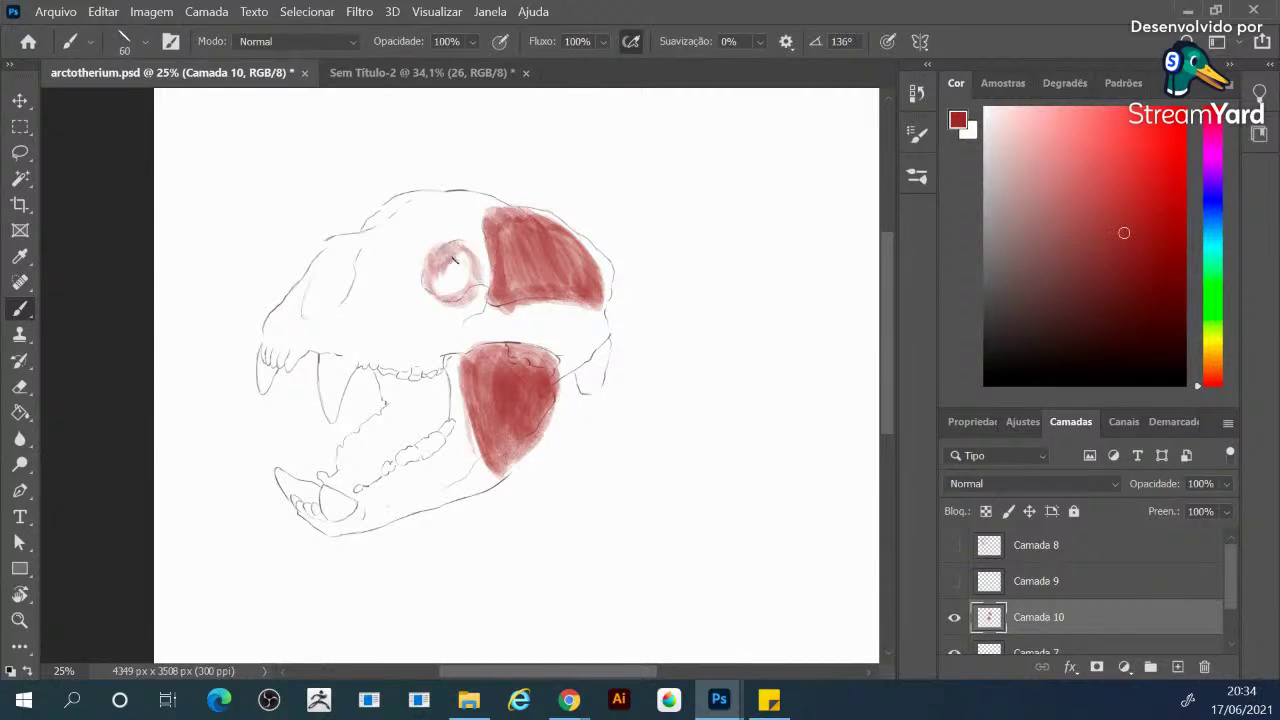
pyautogui.moveTo(453, 259)
pyautogui.mouseDown()
pyautogui.moveTo(441, 276)
pyautogui.moveTo(458, 270)
pyautogui.moveTo(441, 270)
pyautogui.moveTo(460, 284)
pyautogui.mouseUp()
pyautogui.click(955, 618)
pyautogui.click(955, 618)
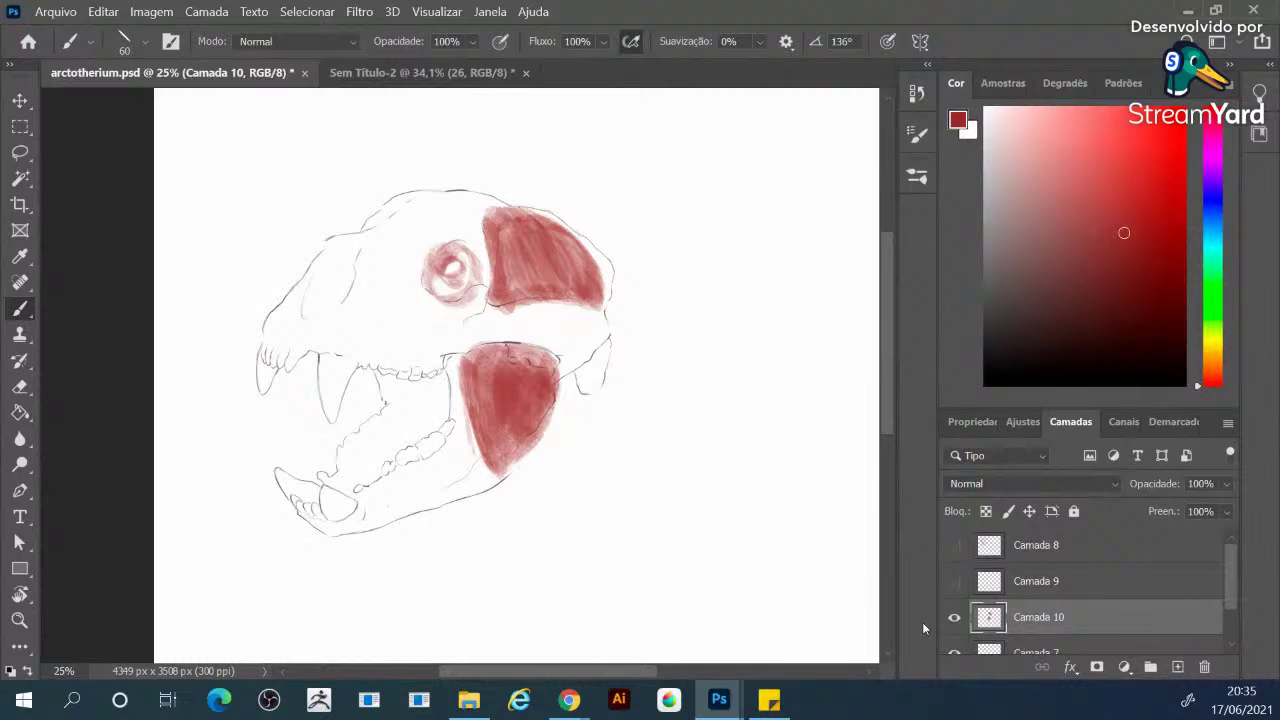
pyautogui.moveTo(432, 270)
pyautogui.mouseDown()
pyautogui.moveTo(460, 294)
pyautogui.moveTo(430, 252)
pyautogui.moveTo(464, 246)
pyautogui.moveTo(474, 262)
pyautogui.moveTo(428, 286)
pyautogui.moveTo(460, 300)
pyautogui.mouseUp()
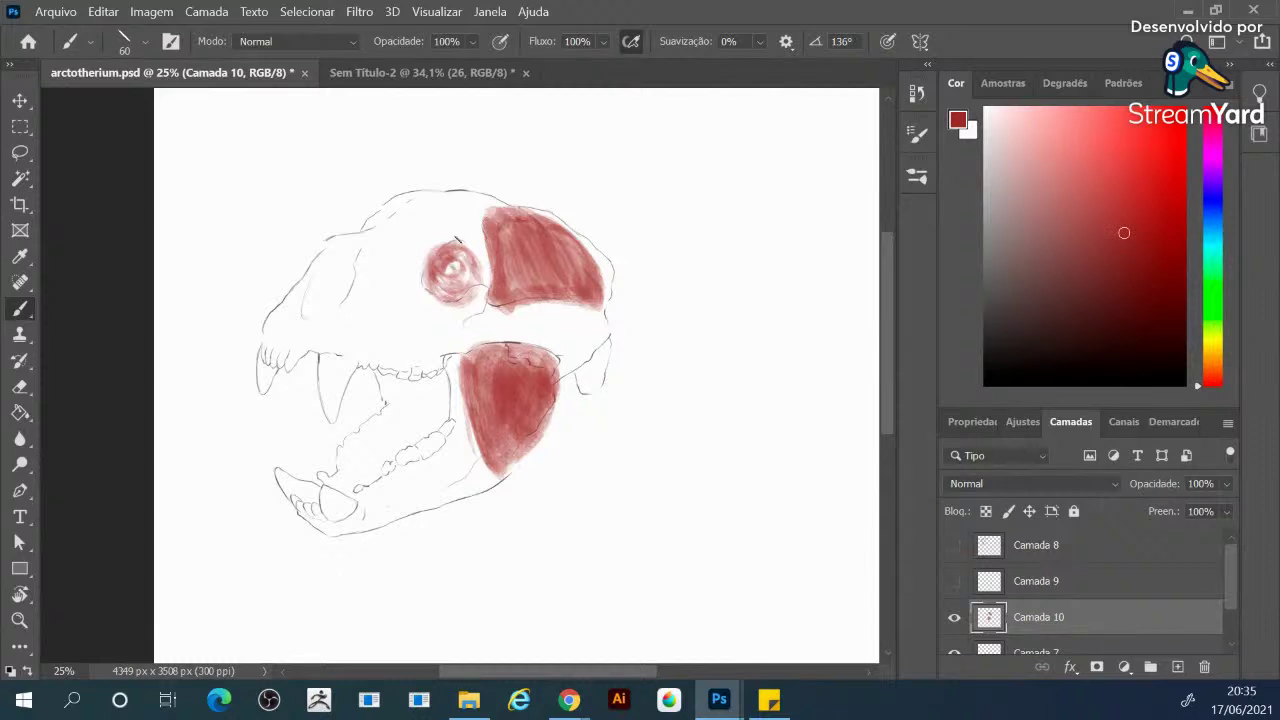
pyautogui.press('[')
pyautogui.press('[')
pyautogui.moveTo(426, 236); pyautogui.dragTo(421, 252)
# Sketch the box-shaped front of the snout with its nose top, front edge and upper lip line over the teeth
pyautogui.press(']')
pyautogui.moveTo(254, 326); pyautogui.dragTo(253, 286)
pyautogui.moveTo(285, 243); pyautogui.dragTo(336, 253)
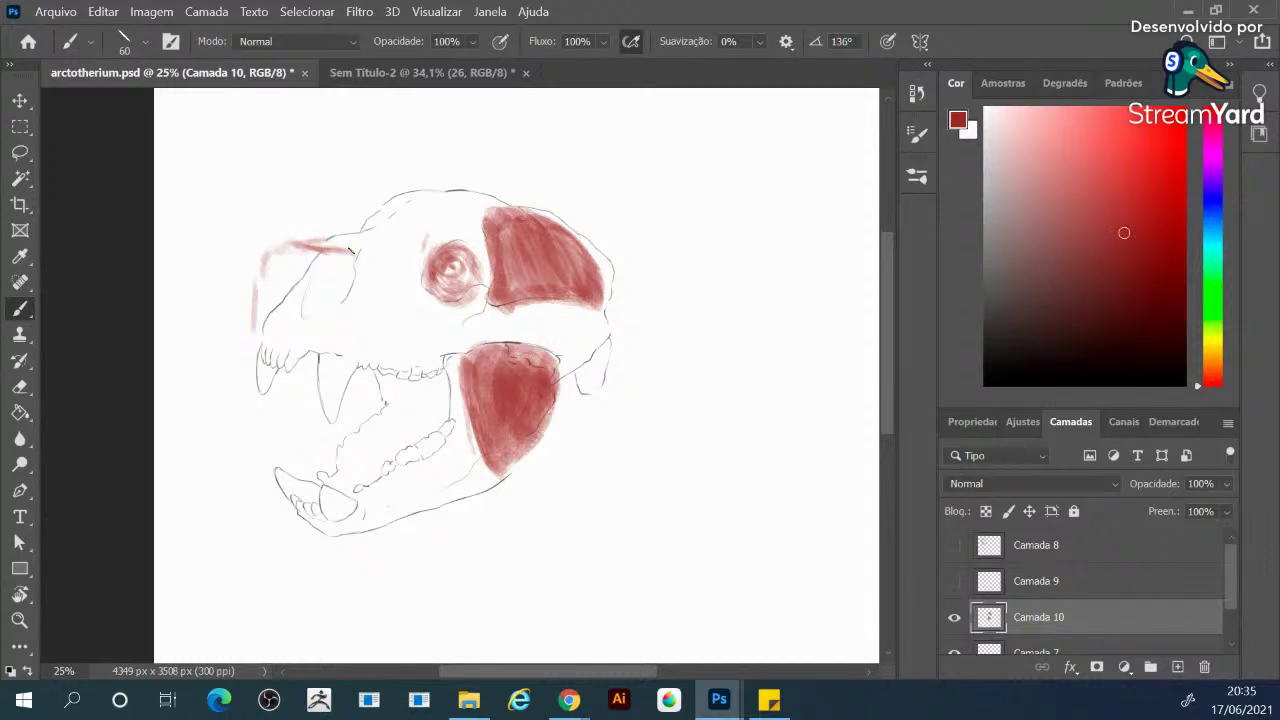
pyautogui.moveTo(350, 252); pyautogui.dragTo(357, 290)
pyautogui.moveTo(285, 256); pyautogui.dragTo(279, 290)
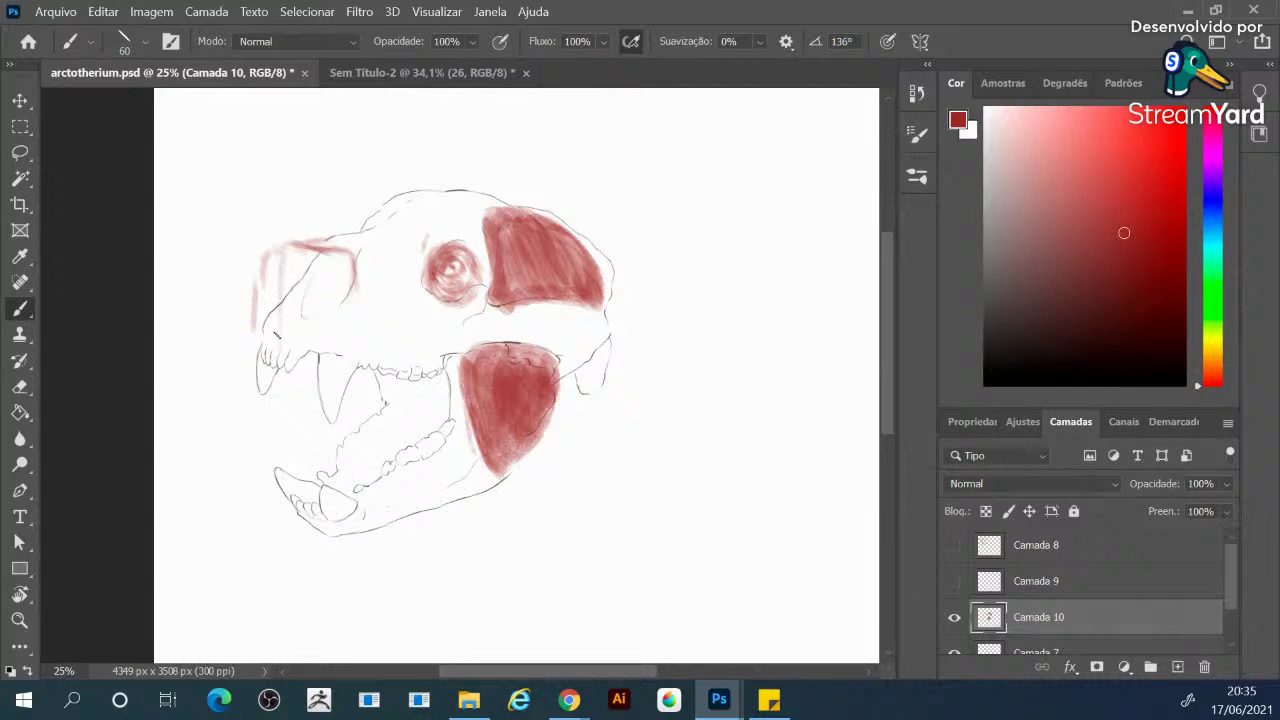
pyautogui.moveTo(255, 352)
pyautogui.mouseDown()
pyautogui.moveTo(340, 366)
pyautogui.moveTo(296, 358)
pyautogui.mouseUp()
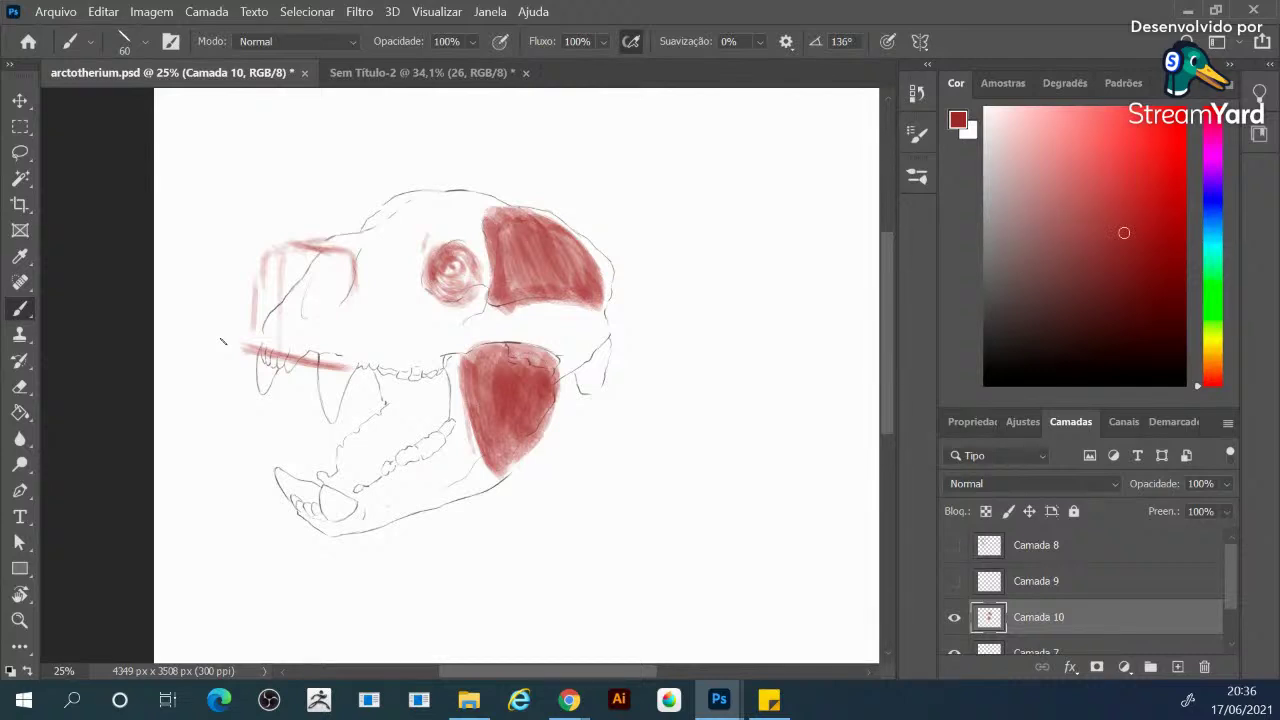
pyautogui.moveTo(244, 347); pyautogui.dragTo(264, 354)
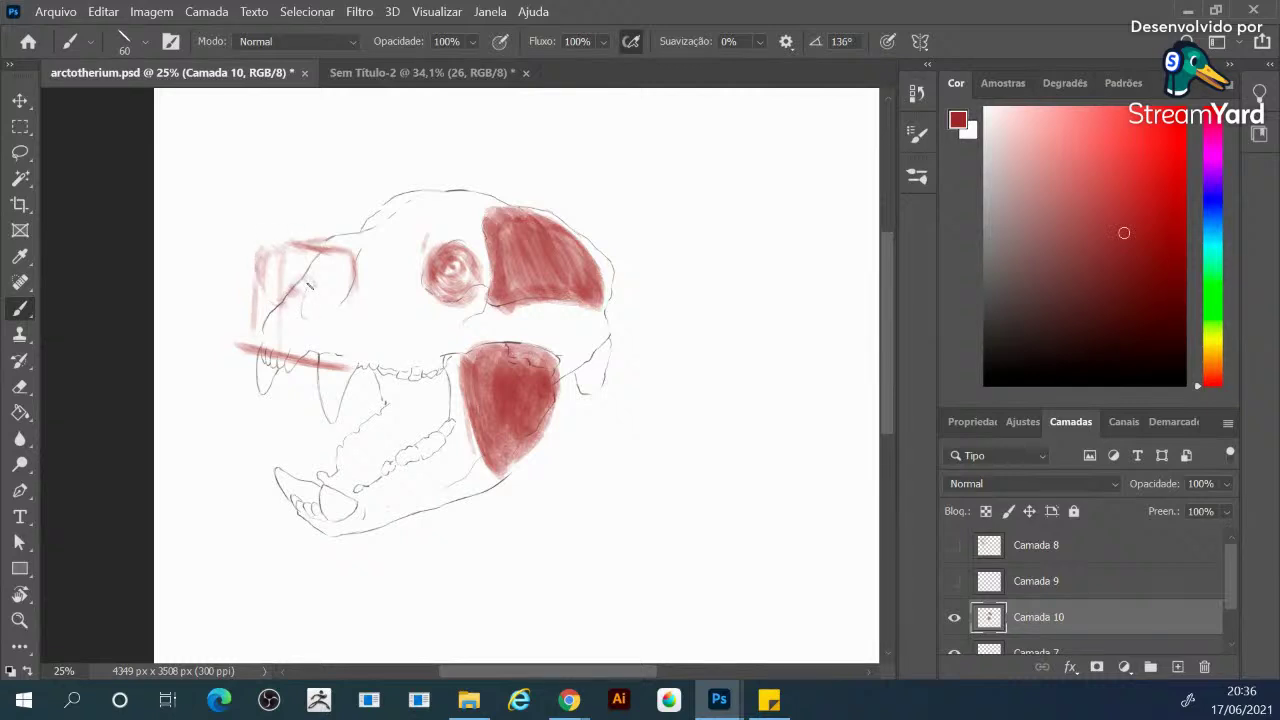
pyautogui.moveTo(258, 271)
pyautogui.mouseDown()
pyautogui.moveTo(244, 330)
pyautogui.moveTo(250, 290)
pyautogui.moveTo(238, 320)
pyautogui.mouseUp()
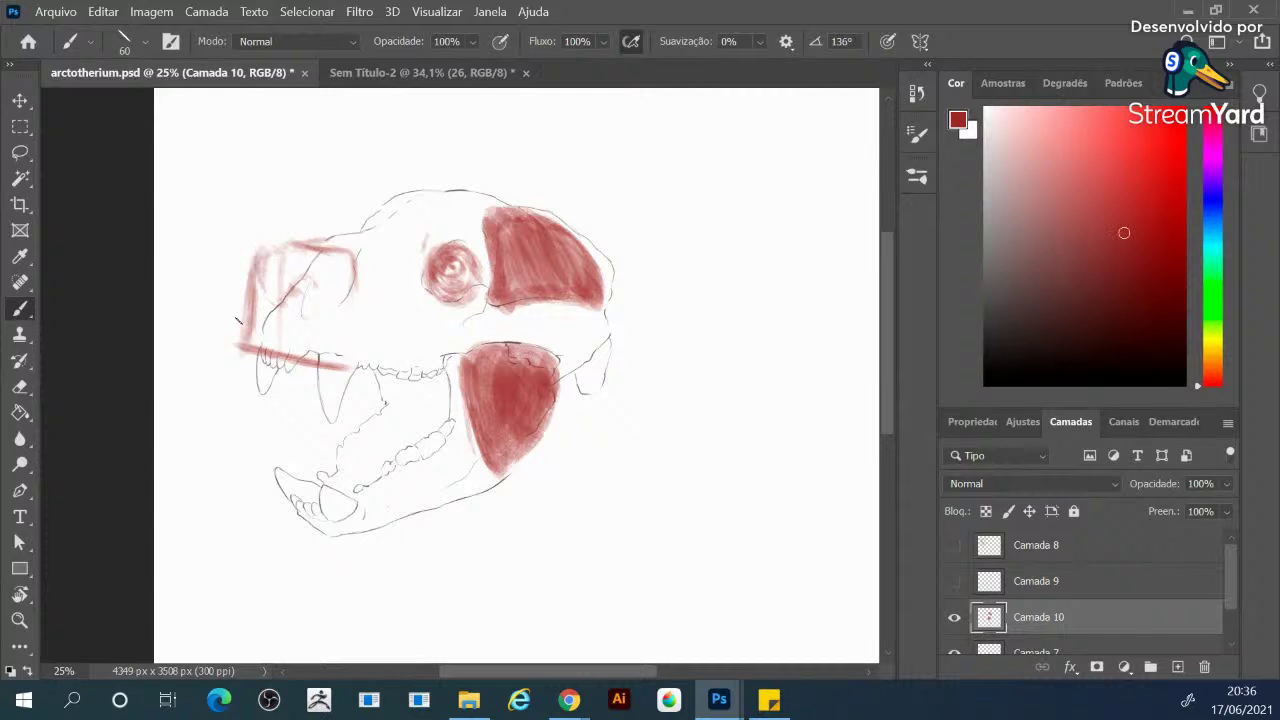
# Extend the upper lip line, close the rear side of the muzzle box and thicken its front lip corner
pyautogui.click(954, 617)
pyautogui.click(954, 617)
pyautogui.moveTo(320, 364); pyautogui.dragTo(362, 369)
pyautogui.moveTo(358, 256); pyautogui.dragTo(358, 360)
pyautogui.moveTo(358, 290); pyautogui.dragTo(358, 356)
pyautogui.moveTo(364, 252); pyautogui.dragTo(363, 345)
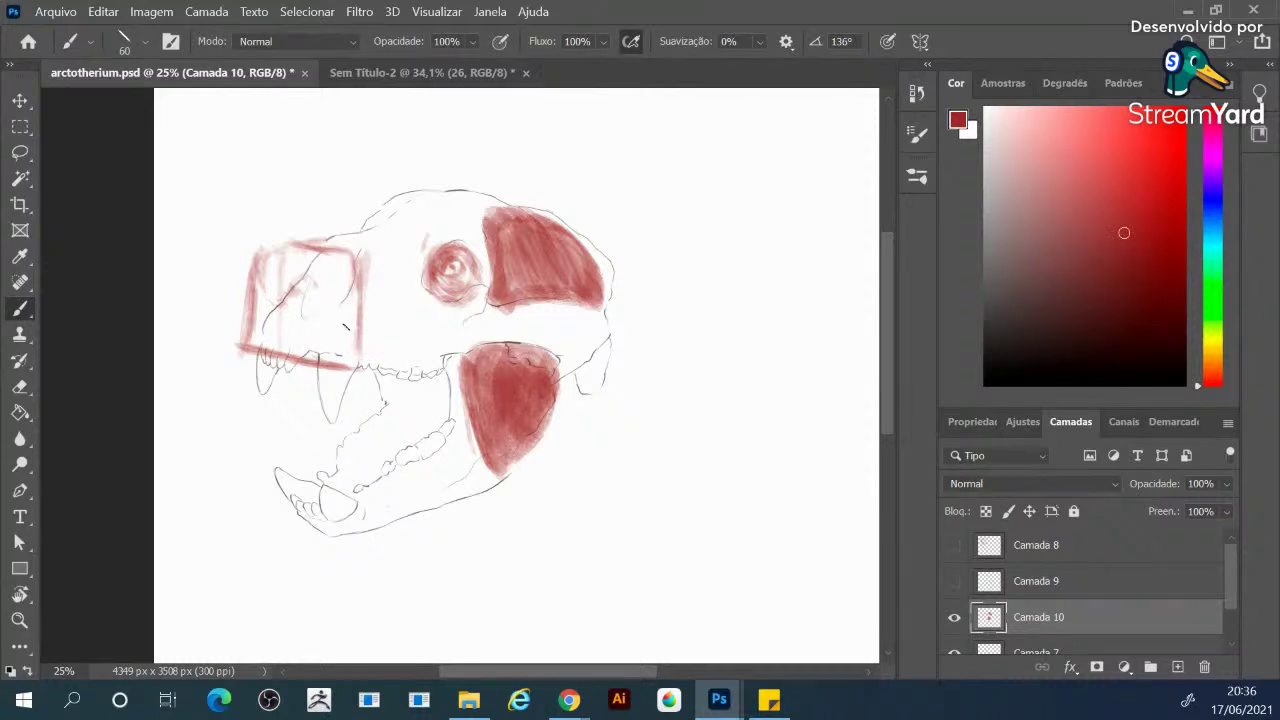
pyautogui.moveTo(284, 294)
pyautogui.mouseDown()
pyautogui.moveTo(272, 350)
pyautogui.moveTo(246, 336)
pyautogui.moveTo(248, 318)
pyautogui.moveTo(233, 342)
pyautogui.moveTo(242, 352)
pyautogui.mouseUp()
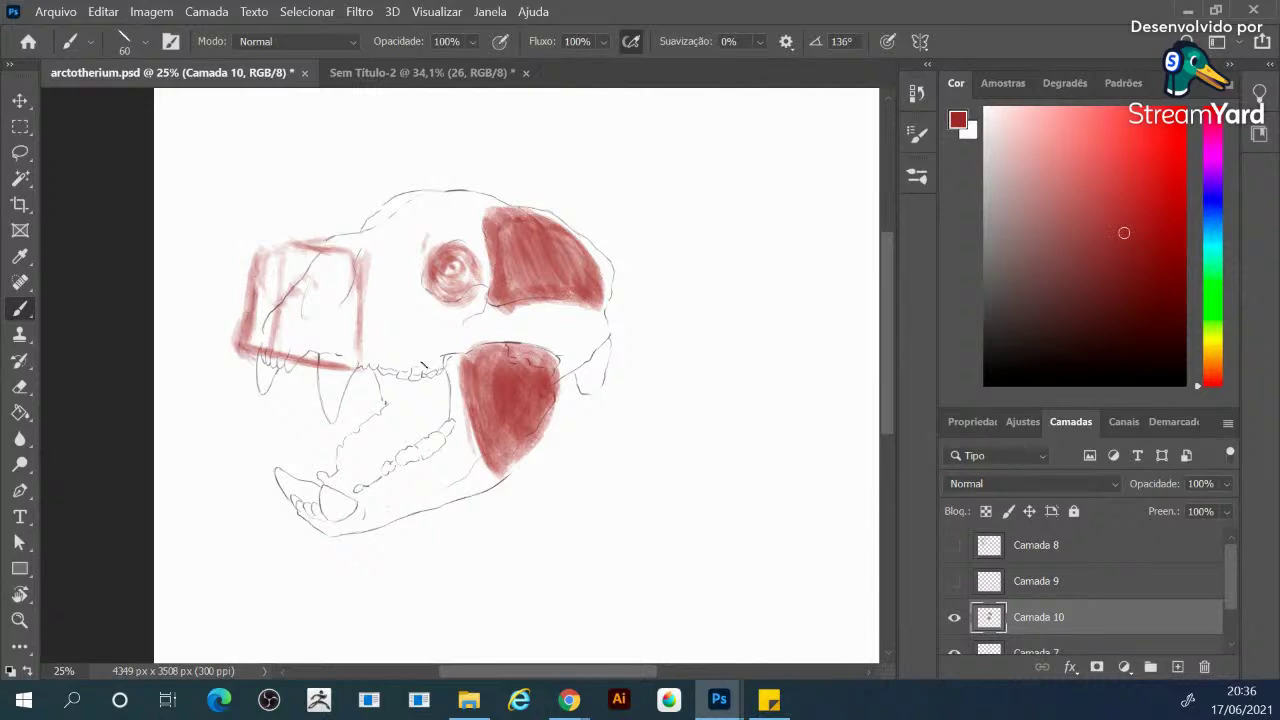
pyautogui.moveTo(270, 244)
pyautogui.mouseDown()
pyautogui.moveTo(287, 242)
pyautogui.moveTo(266, 284)
pyautogui.mouseUp()
pyautogui.moveTo(238, 350)
pyautogui.mouseDown()
pyautogui.moveTo(237, 325)
pyautogui.moveTo(254, 358)
pyautogui.mouseUp()
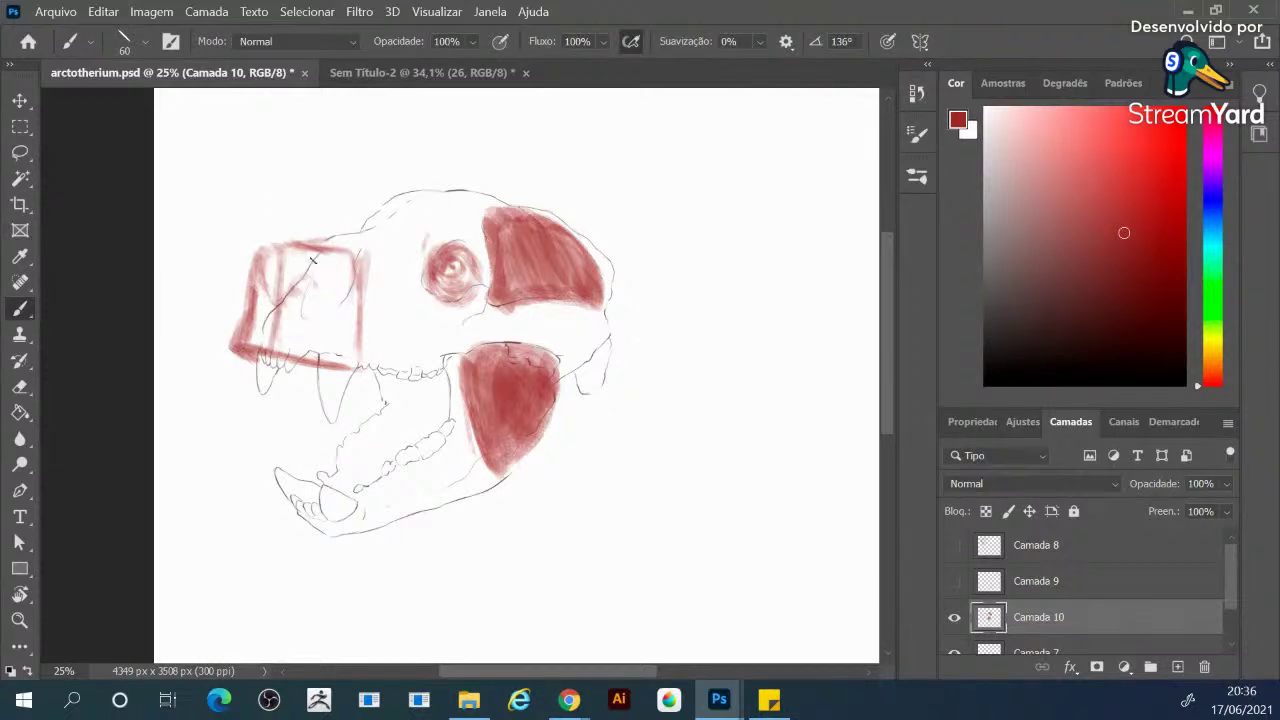
# Shade the nostrils on the nose and draw the bridge line from the snout up to the forehead
pyautogui.moveTo(298, 243)
pyautogui.mouseDown()
pyautogui.moveTo(338, 256)
pyautogui.moveTo(332, 278)
pyautogui.moveTo(345, 280)
pyautogui.moveTo(330, 290)
pyautogui.moveTo(336, 270)
pyautogui.mouseUp()
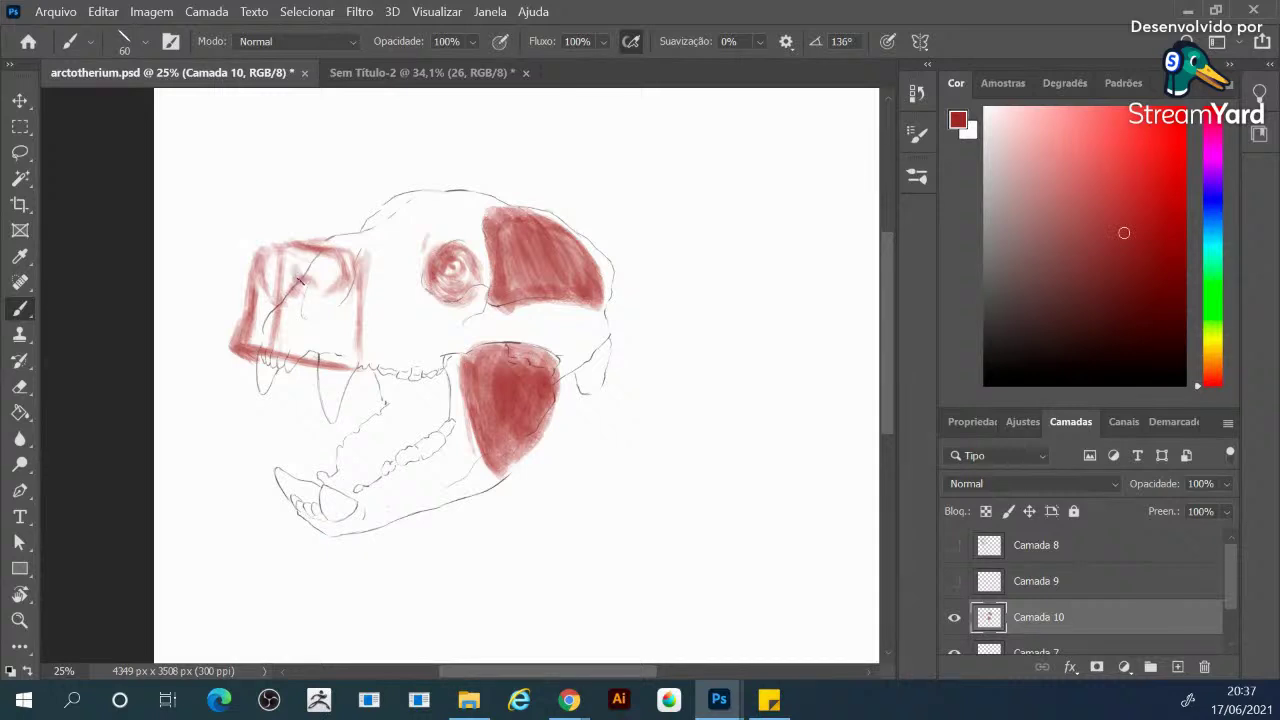
pyautogui.moveTo(306, 272)
pyautogui.mouseDown()
pyautogui.moveTo(296, 290)
pyautogui.moveTo(324, 288)
pyautogui.mouseUp()
pyautogui.moveTo(267, 275)
pyautogui.mouseDown()
pyautogui.moveTo(280, 246)
pyautogui.moveTo(334, 233)
pyautogui.mouseUp()
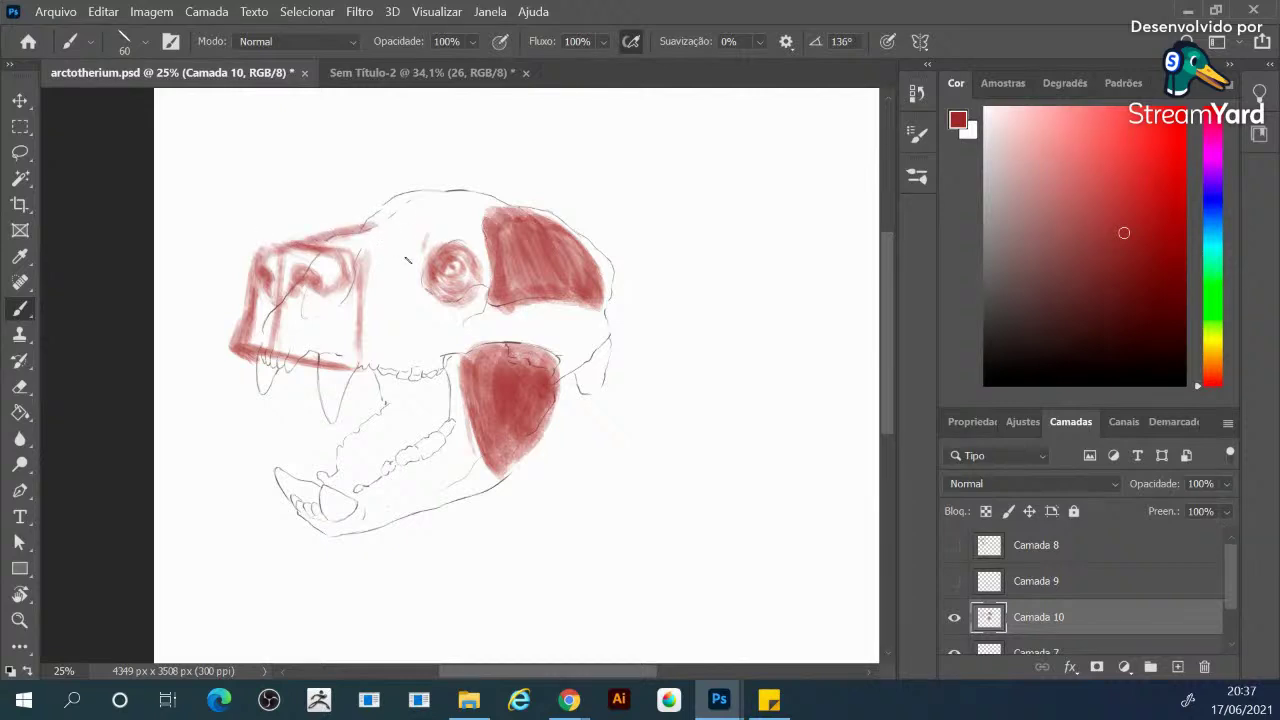
# Draw the cheek lines below the eye and extend the upper lip down to the corner of the mouth
pyautogui.moveTo(418, 252); pyautogui.dragTo(394, 324)
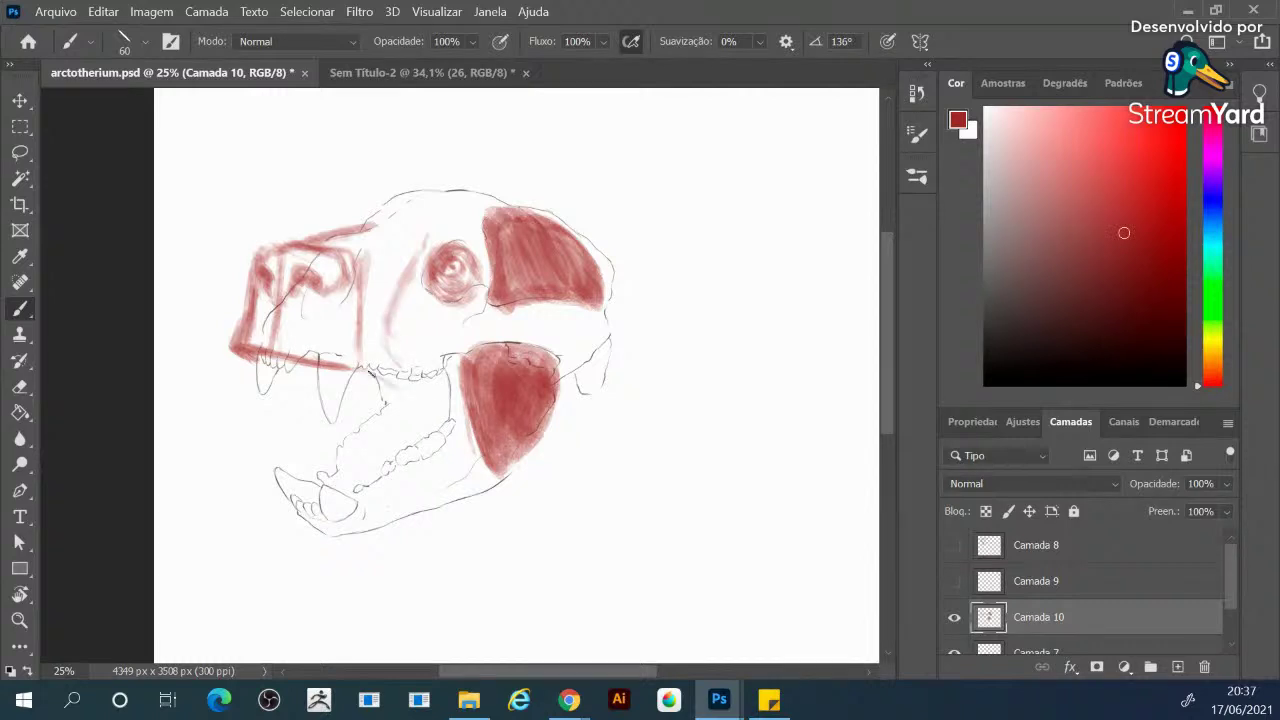
pyautogui.moveTo(370, 376)
pyautogui.mouseDown()
pyautogui.moveTo(421, 403)
pyautogui.moveTo(384, 387)
pyautogui.moveTo(403, 379)
pyautogui.moveTo(423, 416)
pyautogui.moveTo(370, 374)
pyautogui.moveTo(426, 416)
pyautogui.mouseUp()
pyautogui.moveTo(428, 271)
pyautogui.mouseDown()
pyautogui.moveTo(427, 422)
pyautogui.moveTo(421, 272)
pyautogui.mouseUp()
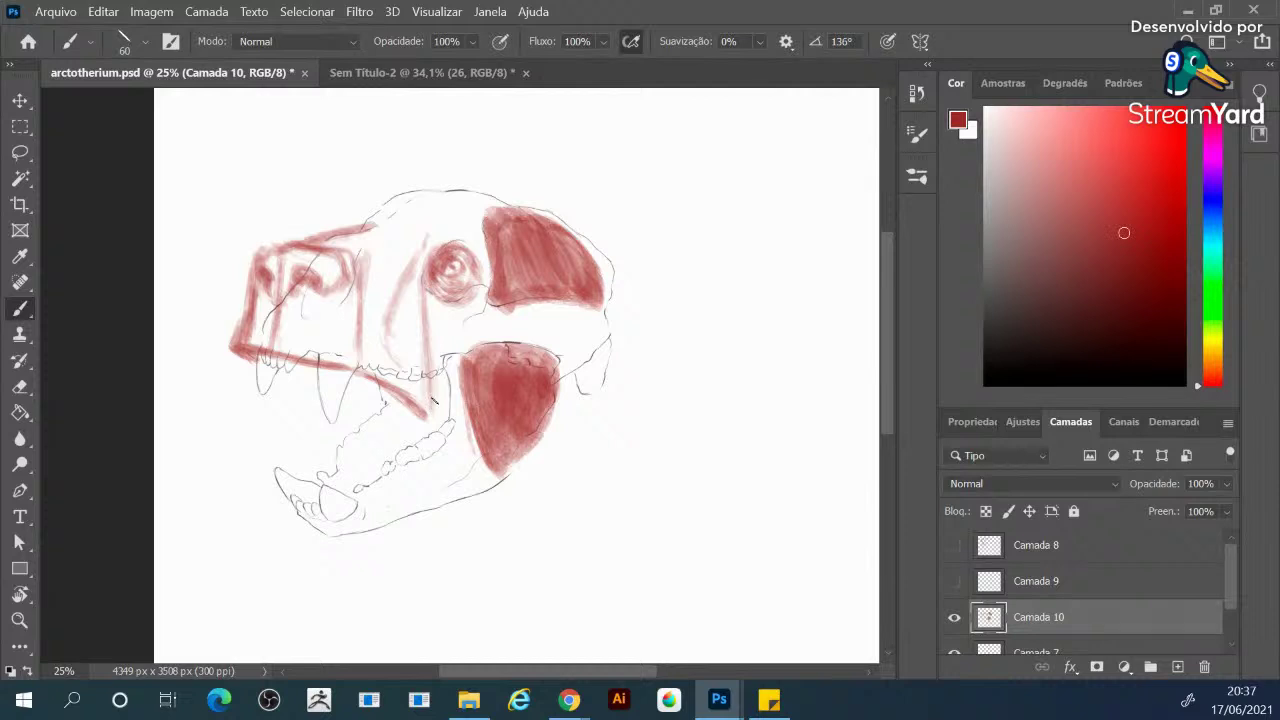
pyautogui.moveTo(423, 400)
pyautogui.mouseDown()
pyautogui.moveTo(419, 276)
pyautogui.moveTo(420, 418)
pyautogui.mouseUp()
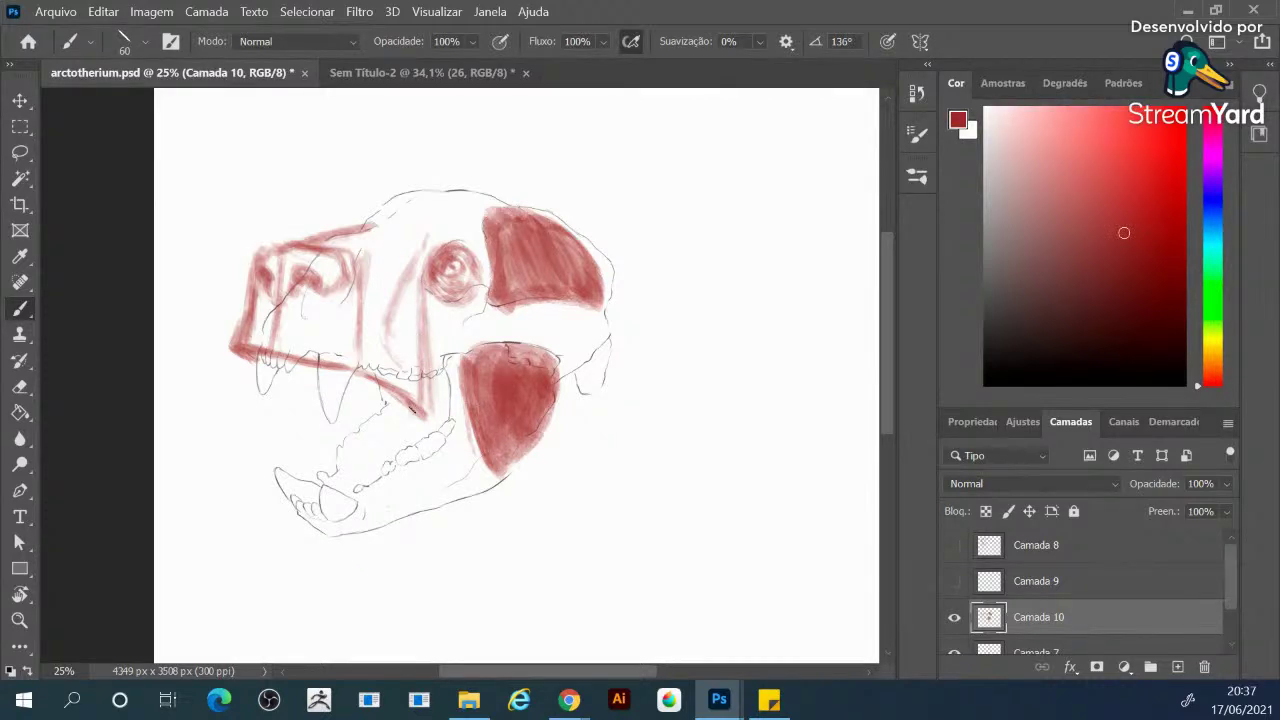
pyautogui.moveTo(418, 364)
pyautogui.mouseDown()
pyautogui.moveTo(424, 262)
pyautogui.moveTo(441, 288)
pyautogui.moveTo(466, 280)
pyautogui.mouseUp()
# Sketch the curved mouth corner and the lower lip running forward to the chin
pyautogui.moveTo(402, 406)
pyautogui.mouseDown()
pyautogui.moveTo(416, 428)
pyautogui.moveTo(404, 460)
pyautogui.moveTo(428, 420)
pyautogui.moveTo(428, 450)
pyautogui.moveTo(389, 478)
pyautogui.mouseUp()
pyautogui.moveTo(294, 509)
pyautogui.mouseDown()
pyautogui.moveTo(284, 526)
pyautogui.moveTo(308, 534)
pyautogui.moveTo(348, 516)
pyautogui.mouseUp()
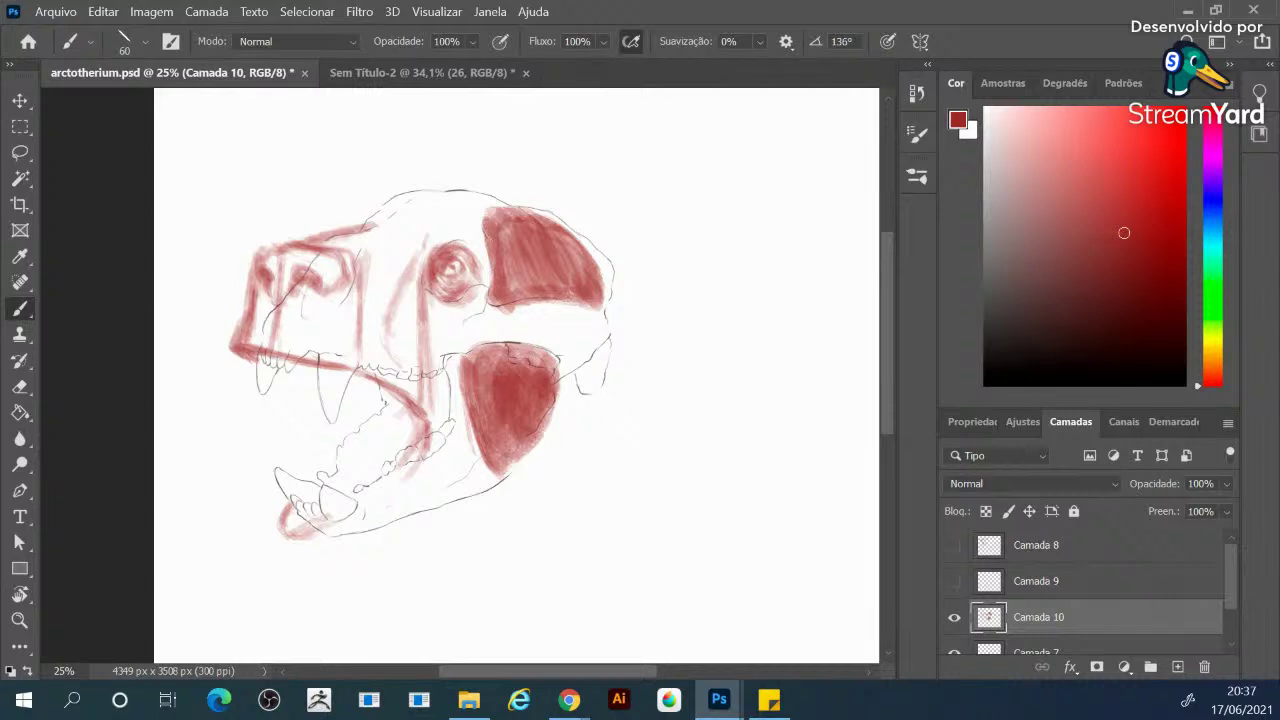
pyautogui.moveTo(410, 392)
pyautogui.mouseDown()
pyautogui.moveTo(418, 455)
pyautogui.moveTo(350, 510)
pyautogui.moveTo(413, 462)
pyautogui.moveTo(395, 485)
pyautogui.moveTo(280, 535)
pyautogui.moveTo(325, 522)
pyautogui.moveTo(288, 520)
pyautogui.moveTo(335, 522)
pyautogui.moveTo(412, 490)
pyautogui.moveTo(428, 449)
pyautogui.moveTo(380, 508)
pyautogui.moveTo(422, 478)
pyautogui.moveTo(385, 508)
pyautogui.moveTo(413, 485)
pyautogui.mouseUp()
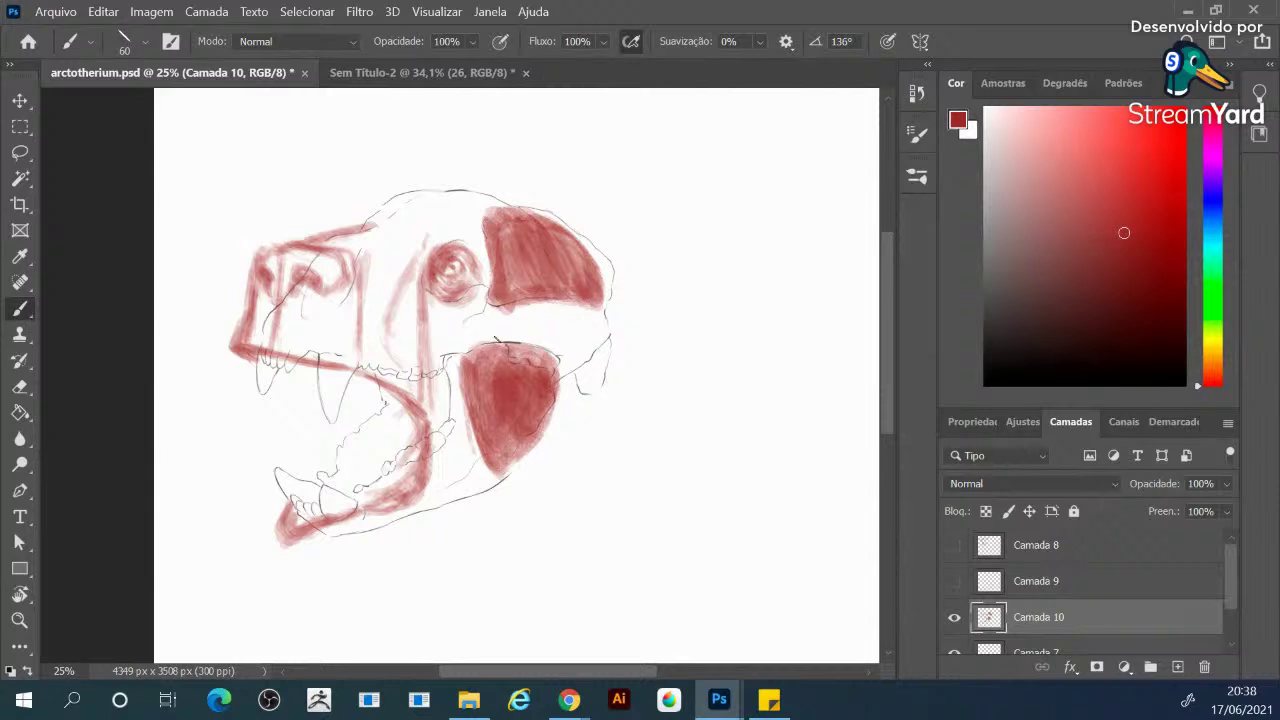
# Outline the underside of the lower jaw and sketch both ears along the top contour of the head
pyautogui.moveTo(310, 530)
pyautogui.mouseDown()
pyautogui.moveTo(407, 526)
pyautogui.moveTo(352, 544)
pyautogui.moveTo(461, 504)
pyautogui.moveTo(421, 519)
pyautogui.moveTo(468, 516)
pyautogui.mouseUp()
pyautogui.moveTo(606, 294)
pyautogui.mouseDown()
pyautogui.moveTo(626, 226)
pyautogui.moveTo(648, 218)
pyautogui.moveTo(608, 298)
pyautogui.moveTo(639, 222)
pyautogui.moveTo(674, 190)
pyautogui.moveTo(669, 252)
pyautogui.moveTo(618, 302)
pyautogui.mouseUp()
pyautogui.moveTo(606, 256)
pyautogui.mouseDown()
pyautogui.moveTo(612, 230)
pyautogui.moveTo(668, 196)
pyautogui.moveTo(664, 260)
pyautogui.moveTo(610, 312)
pyautogui.moveTo(604, 238)
pyautogui.moveTo(633, 243)
pyautogui.moveTo(622, 250)
pyautogui.moveTo(650, 222)
pyautogui.mouseUp()
pyautogui.moveTo(398, 182)
pyautogui.mouseDown()
pyautogui.moveTo(412, 188)
pyautogui.moveTo(440, 164)
pyautogui.moveTo(520, 205)
pyautogui.mouseUp()
# Sketch the throat line with fur strokes below the jaw and a broken nape line from the crown past the near ear
pyautogui.moveTo(468, 521)
pyautogui.mouseDown()
pyautogui.moveTo(500, 535)
pyautogui.moveTo(486, 531)
pyautogui.mouseUp()
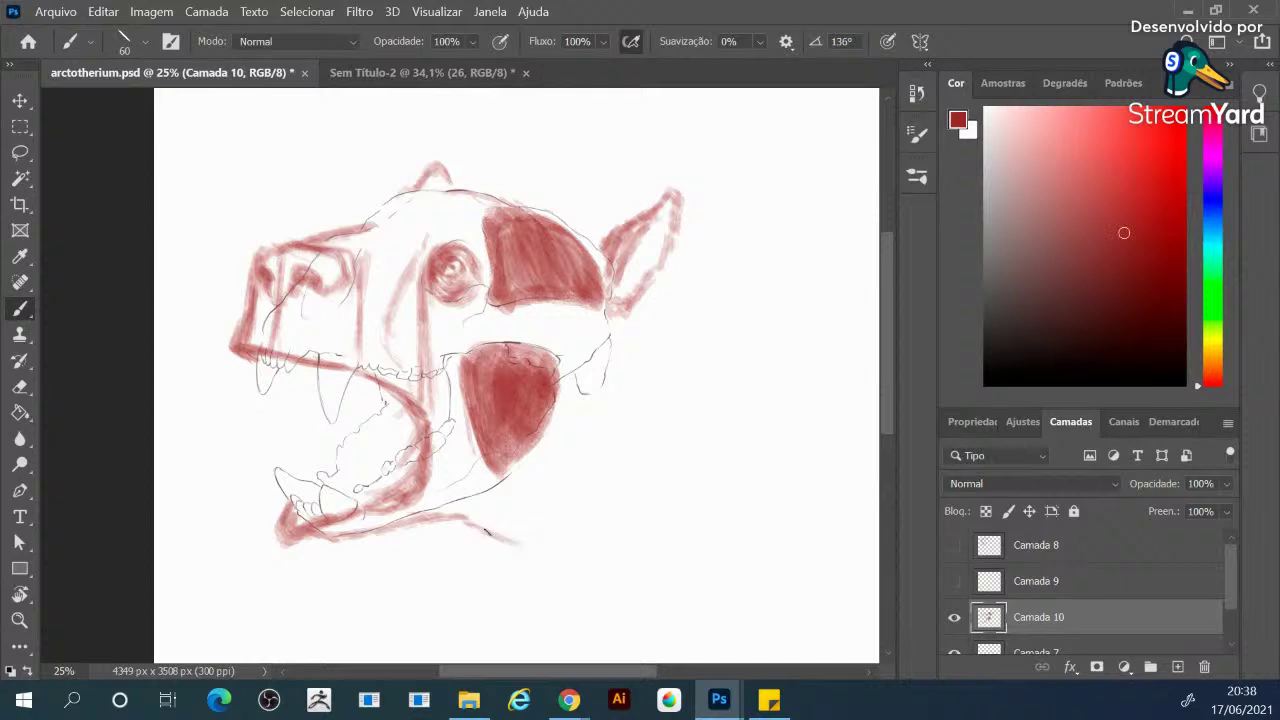
pyautogui.moveTo(470, 194)
pyautogui.mouseDown()
pyautogui.moveTo(520, 186)
pyautogui.moveTo(505, 190)
pyautogui.mouseUp()
pyautogui.moveTo(618, 184)
pyautogui.mouseDown()
pyautogui.moveTo(588, 184)
pyautogui.moveTo(726, 203)
pyautogui.mouseUp()
pyautogui.moveTo(726, 203); pyautogui.dragTo(695, 188)
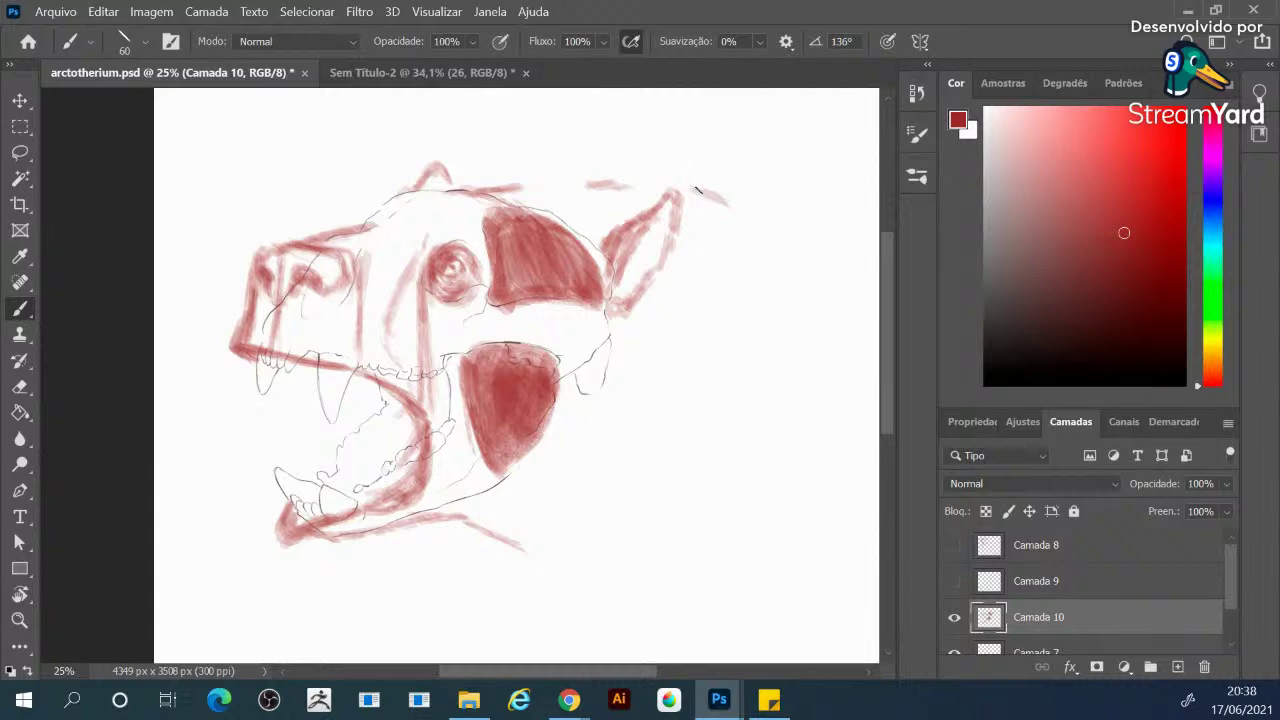
pyautogui.moveTo(616, 182); pyautogui.dragTo(546, 185)
pyautogui.moveTo(704, 188); pyautogui.dragTo(732, 198)
pyautogui.moveTo(521, 556); pyautogui.dragTo(536, 564)
pyautogui.moveTo(536, 564)
pyautogui.mouseDown()
pyautogui.moveTo(518, 538)
pyautogui.moveTo(546, 570)
pyautogui.moveTo(548, 551)
pyautogui.mouseUp()
pyautogui.moveTo(652, 195); pyautogui.dragTo(641, 191)
# Shade the inside of the open mouth between the upper canine, the far jaw and the mouth corner
pyautogui.moveTo(372, 384)
pyautogui.mouseDown()
pyautogui.moveTo(366, 416)
pyautogui.moveTo(380, 384)
pyautogui.moveTo(378, 406)
pyautogui.moveTo(326, 470)
pyautogui.mouseUp()
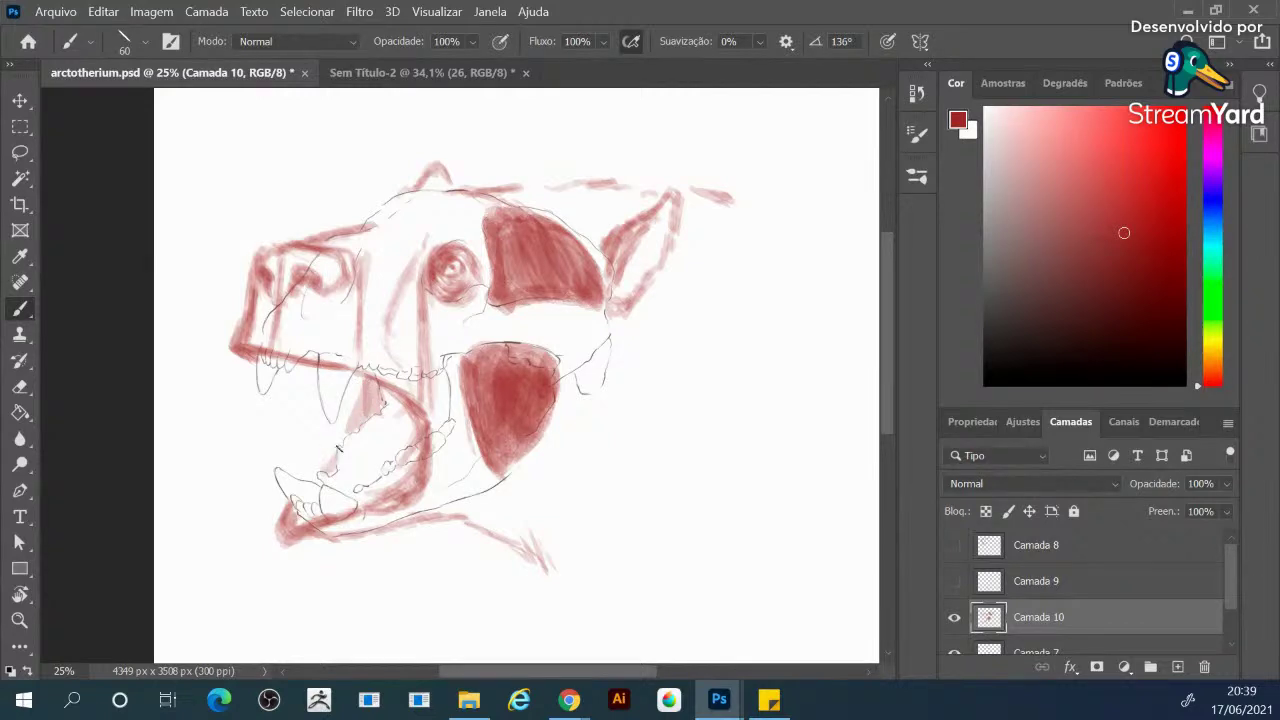
pyautogui.moveTo(393, 403)
pyautogui.mouseDown()
pyautogui.moveTo(346, 482)
pyautogui.moveTo(370, 452)
pyautogui.mouseUp()
pyautogui.moveTo(410, 405); pyautogui.dragTo(419, 436)
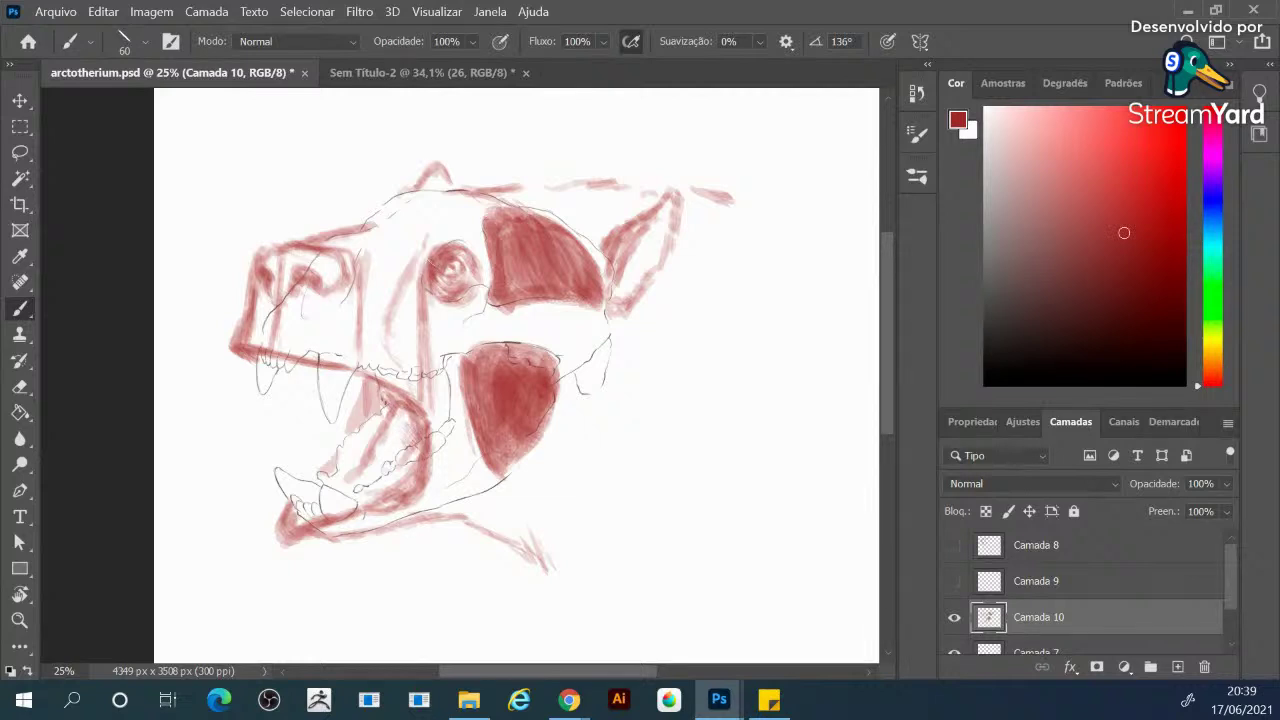
# Sketch the brow above the eye, and paint the muscle band from temple to mouth corner and the lip edges in a darker red
pyautogui.moveTo(434, 252)
pyautogui.mouseDown()
pyautogui.moveTo(418, 216)
pyautogui.moveTo(410, 252)
pyautogui.mouseUp()
pyautogui.moveTo(502, 304); pyautogui.dragTo(468, 352)
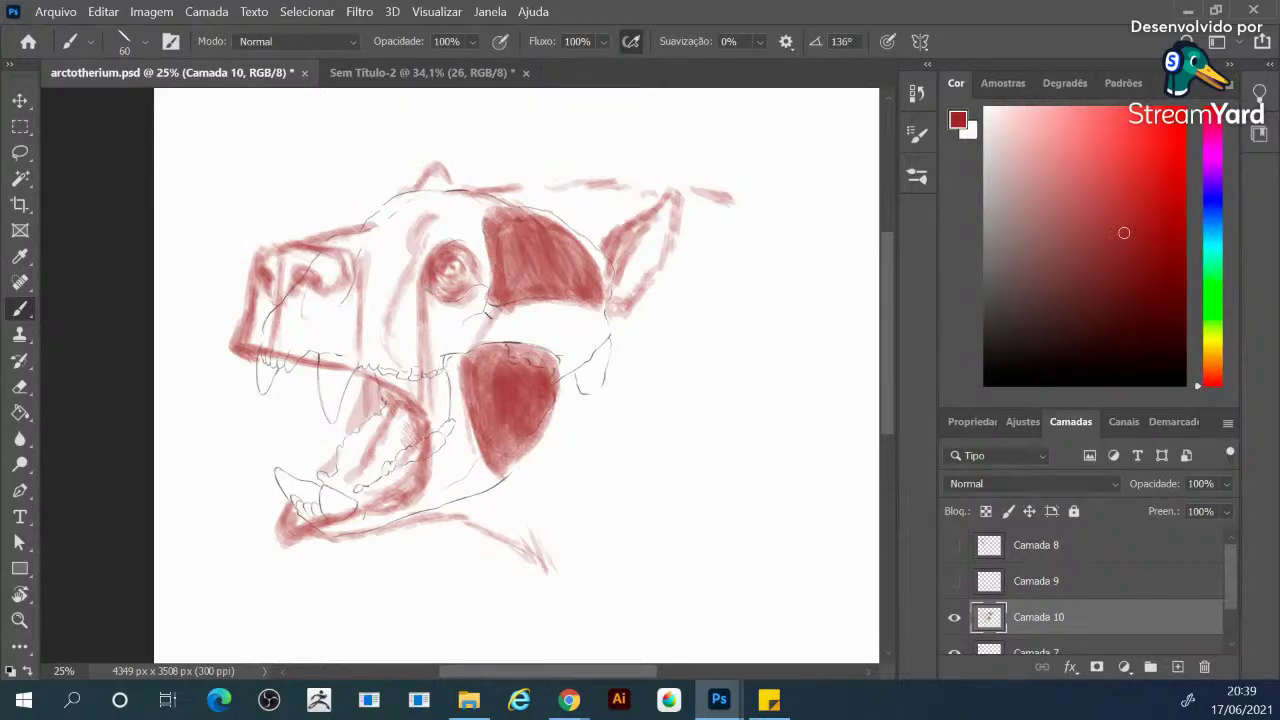
pyautogui.click(1137, 265)
pyautogui.moveTo(518, 280)
pyautogui.mouseDown()
pyautogui.moveTo(446, 390)
pyautogui.moveTo(441, 438)
pyautogui.moveTo(452, 362)
pyautogui.mouseUp()
pyautogui.moveTo(438, 468)
pyautogui.mouseDown()
pyautogui.moveTo(420, 508)
pyautogui.moveTo(440, 476)
pyautogui.moveTo(430, 500)
pyautogui.moveTo(466, 340)
pyautogui.moveTo(508, 290)
pyautogui.moveTo(524, 242)
pyautogui.moveTo(541, 242)
pyautogui.mouseUp()
pyautogui.moveTo(421, 218); pyautogui.dragTo(406, 242)
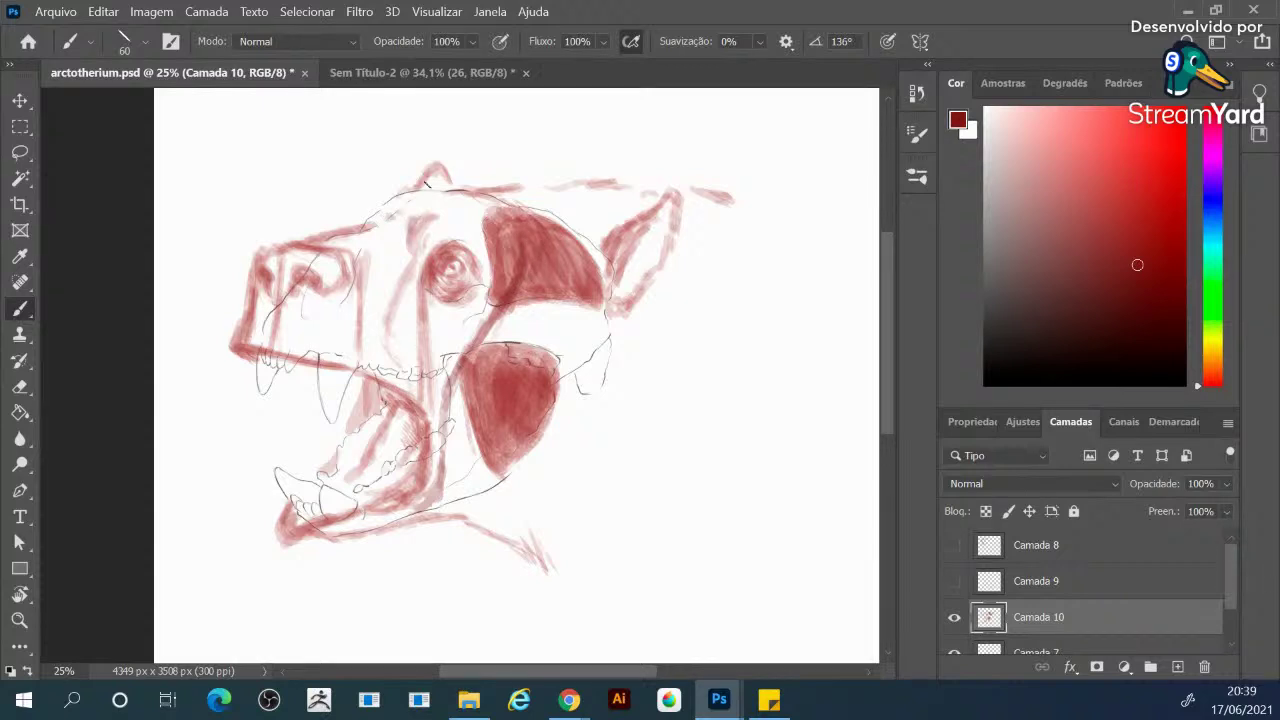
pyautogui.moveTo(354, 371)
pyautogui.mouseDown()
pyautogui.moveTo(392, 402)
pyautogui.moveTo(372, 385)
pyautogui.moveTo(398, 462)
pyautogui.moveTo(378, 492)
pyautogui.moveTo(414, 424)
pyautogui.moveTo(362, 508)
pyautogui.moveTo(378, 490)
pyautogui.moveTo(398, 504)
pyautogui.moveTo(420, 436)
pyautogui.moveTo(390, 508)
pyautogui.mouseUp()
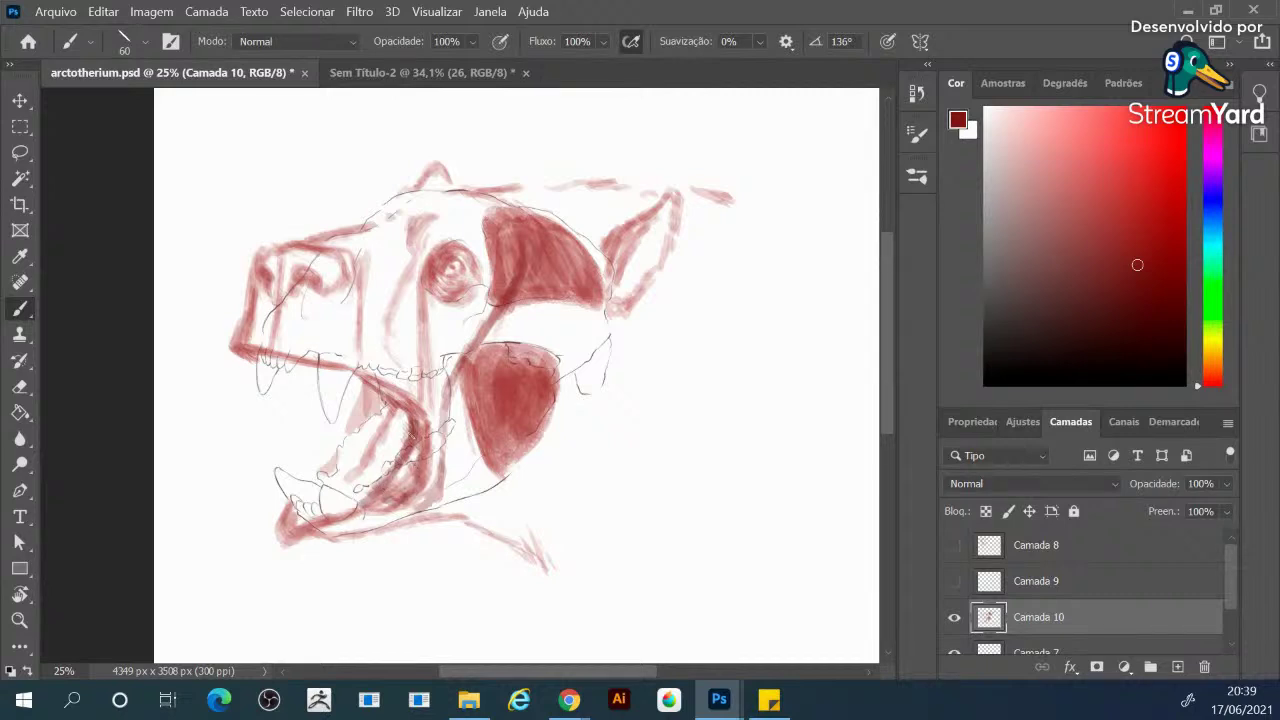
pyautogui.moveTo(363, 379)
pyautogui.mouseDown()
pyautogui.moveTo(313, 360)
pyautogui.moveTo(374, 392)
pyautogui.moveTo(370, 445)
pyautogui.moveTo(332, 485)
pyautogui.moveTo(370, 428)
pyautogui.mouseUp()
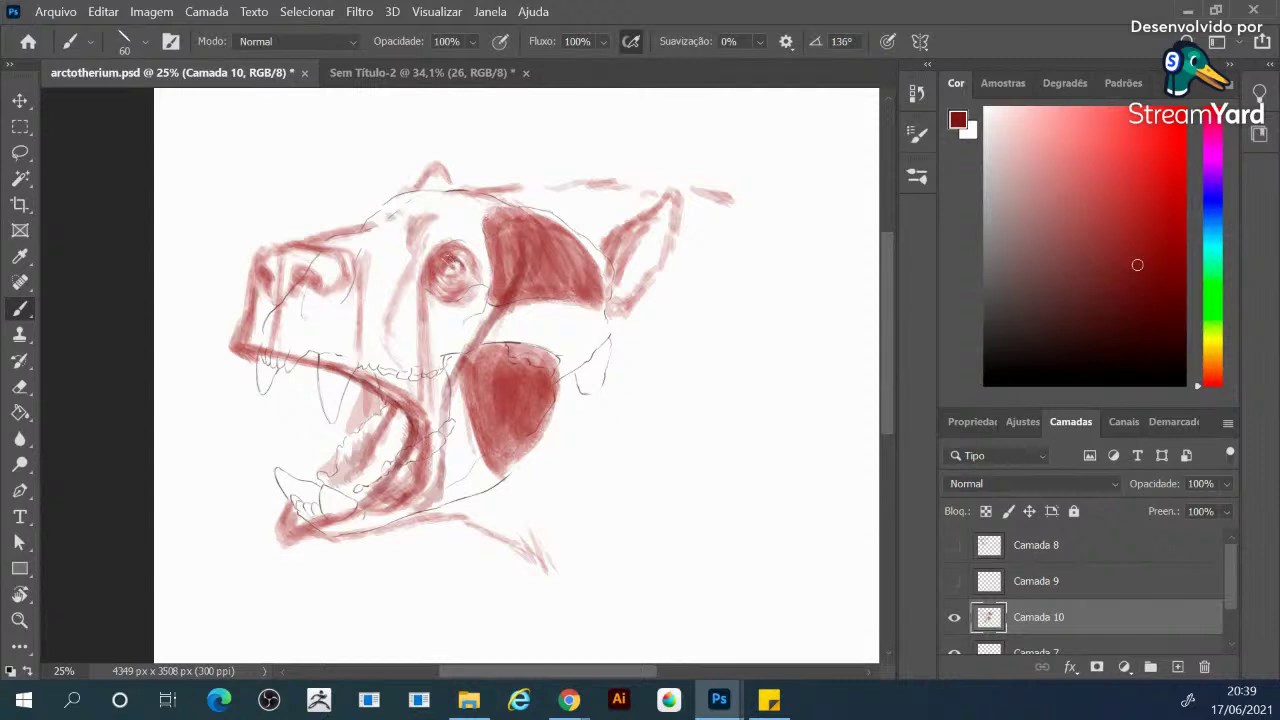
# Shade the muzzle folds in front of the eye and the inner eye corner with red strokes
pyautogui.moveTo(440, 264)
pyautogui.mouseDown()
pyautogui.moveTo(454, 276)
pyautogui.moveTo(462, 266)
pyautogui.moveTo(458, 280)
pyautogui.moveTo(374, 330)
pyautogui.mouseUp()
pyautogui.moveTo(380, 276); pyautogui.dragTo(378, 334)
pyautogui.moveTo(424, 252); pyautogui.dragTo(384, 276)
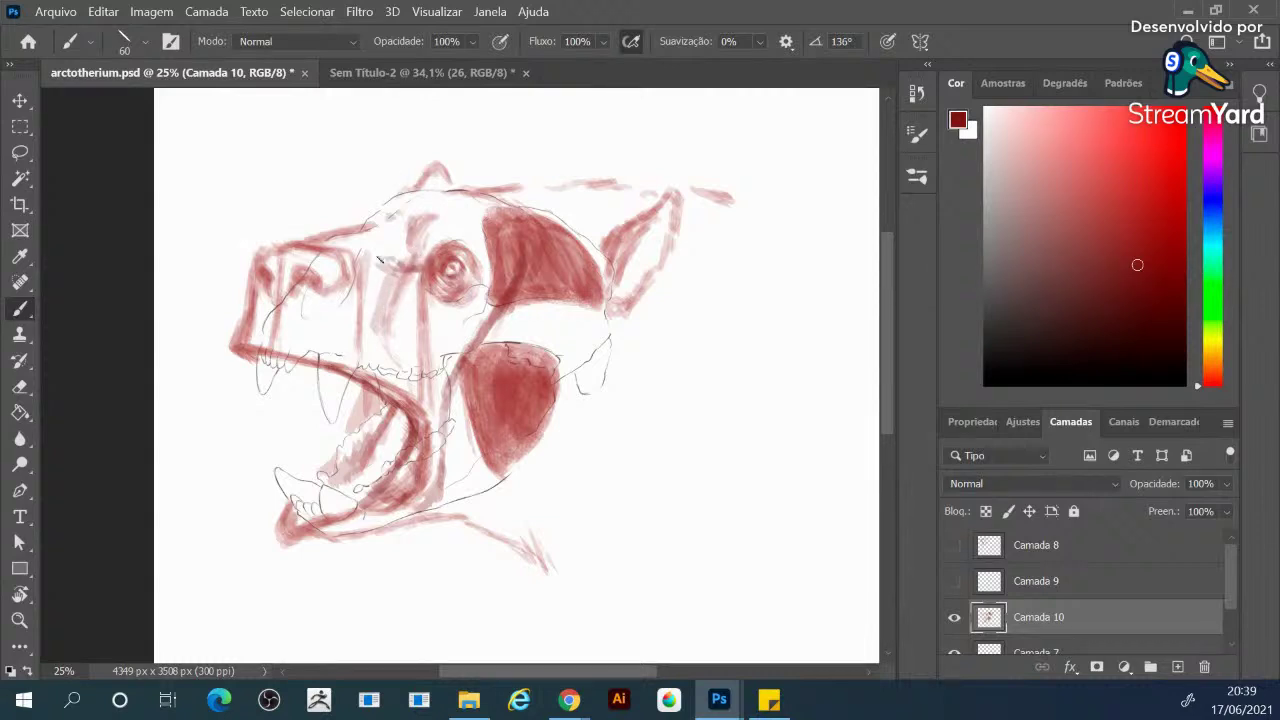
pyautogui.moveTo(380, 264); pyautogui.dragTo(412, 250)
# Darken the nose and redraw the head's upper contour from the nose over the snout to the forehead
pyautogui.moveTo(282, 311)
pyautogui.mouseDown()
pyautogui.moveTo(266, 355)
pyautogui.moveTo(278, 290)
pyautogui.moveTo(270, 302)
pyautogui.moveTo(318, 296)
pyautogui.moveTo(294, 310)
pyautogui.moveTo(312, 304)
pyautogui.moveTo(262, 295)
pyautogui.mouseUp()
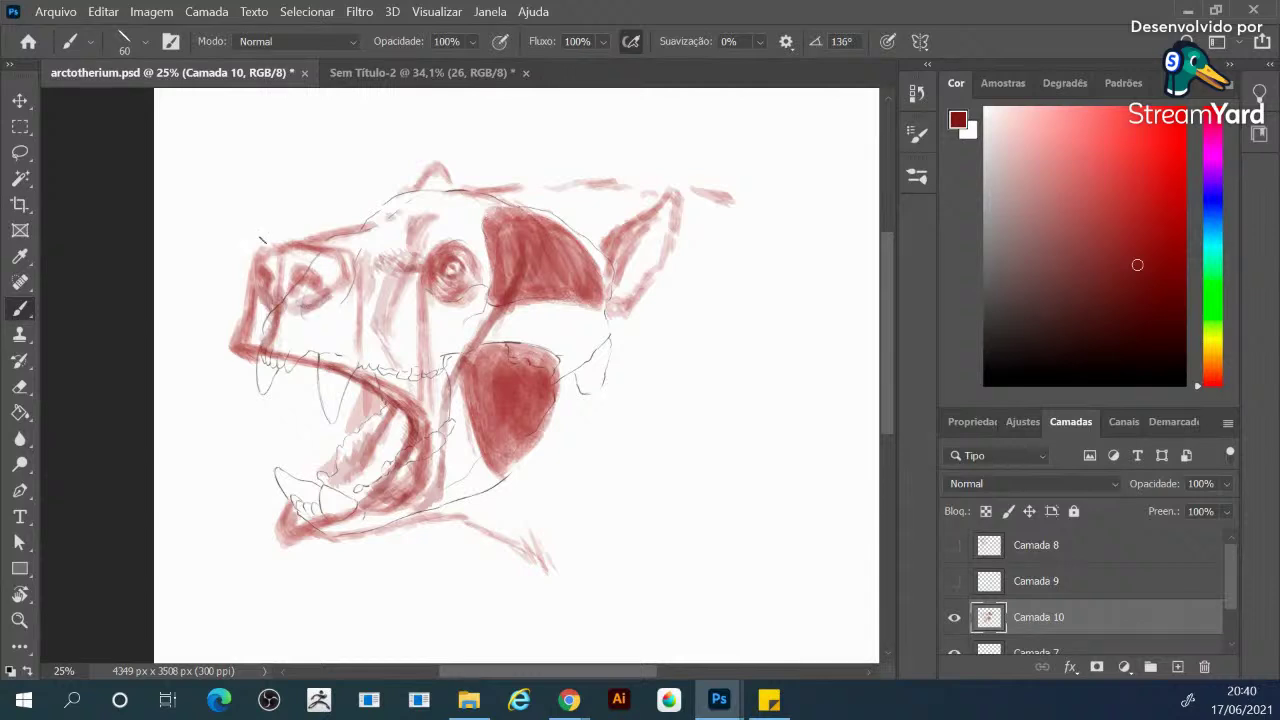
pyautogui.moveTo(272, 252)
pyautogui.mouseDown()
pyautogui.moveTo(281, 240)
pyautogui.moveTo(268, 248)
pyautogui.moveTo(316, 246)
pyautogui.moveTo(300, 243)
pyautogui.mouseUp()
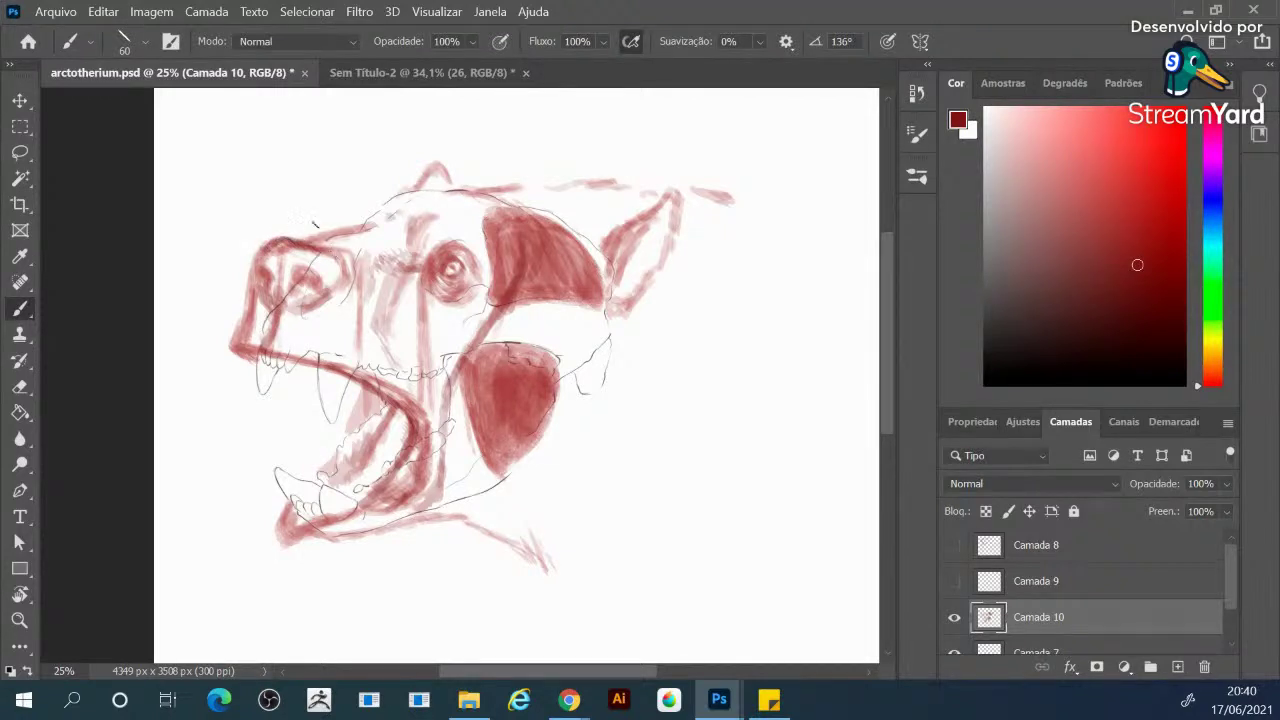
pyautogui.moveTo(300, 243)
pyautogui.mouseDown()
pyautogui.moveTo(328, 246)
pyautogui.moveTo(306, 256)
pyautogui.moveTo(316, 260)
pyautogui.moveTo(306, 241)
pyautogui.moveTo(326, 270)
pyautogui.moveTo(344, 250)
pyautogui.moveTo(350, 268)
pyautogui.moveTo(292, 240)
pyautogui.moveTo(318, 238)
pyautogui.mouseUp()
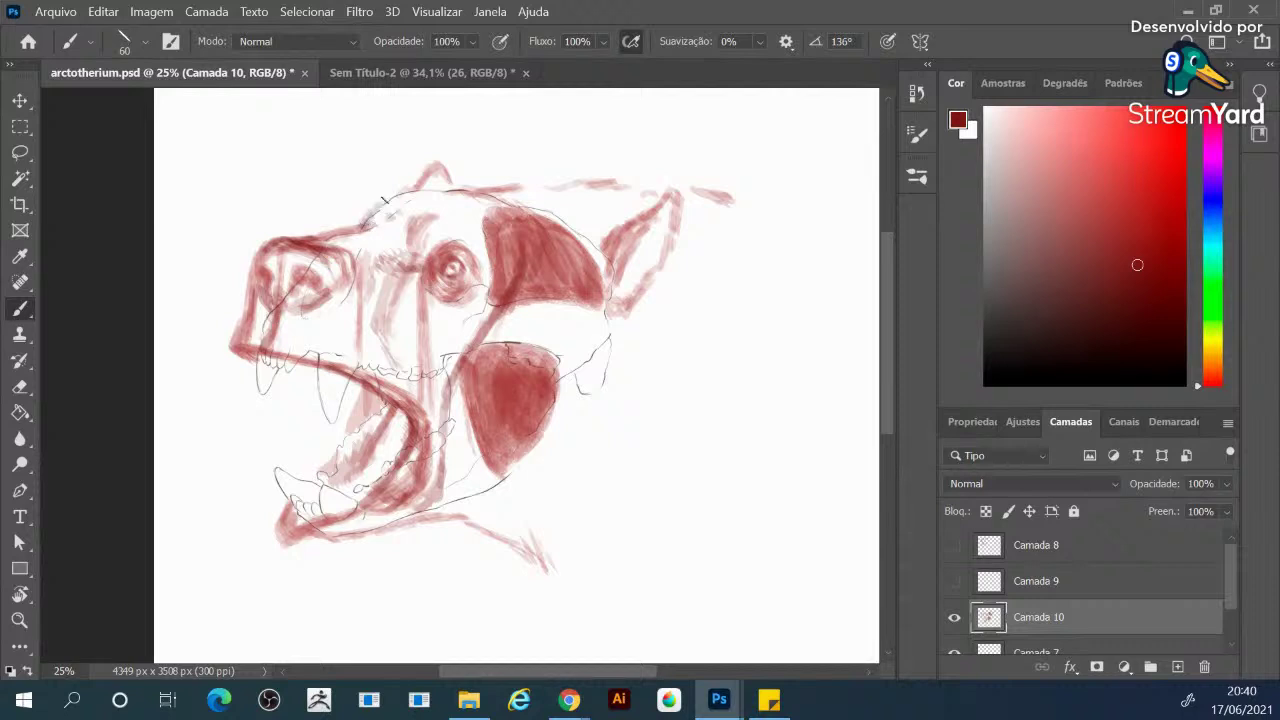
pyautogui.moveTo(387, 201)
pyautogui.mouseDown()
pyautogui.moveTo(427, 172)
pyautogui.moveTo(404, 191)
pyautogui.moveTo(488, 188)
pyautogui.mouseUp()
# Sketch fur strokes at the back of the skull and along the throat behind the lower jaw
pyautogui.moveTo(600, 386)
pyautogui.mouseDown()
pyautogui.moveTo(586, 426)
pyautogui.moveTo(582, 390)
pyautogui.moveTo(578, 405)
pyautogui.moveTo(612, 335)
pyautogui.moveTo(608, 314)
pyautogui.moveTo(612, 340)
pyautogui.moveTo(578, 424)
pyautogui.moveTo(596, 392)
pyautogui.moveTo(588, 418)
pyautogui.mouseUp()
pyautogui.moveTo(520, 486)
pyautogui.mouseDown()
pyautogui.moveTo(500, 486)
pyautogui.moveTo(545, 530)
pyautogui.mouseUp()
pyautogui.moveTo(525, 486)
pyautogui.mouseDown()
pyautogui.moveTo(496, 487)
pyautogui.moveTo(552, 536)
pyautogui.mouseUp()
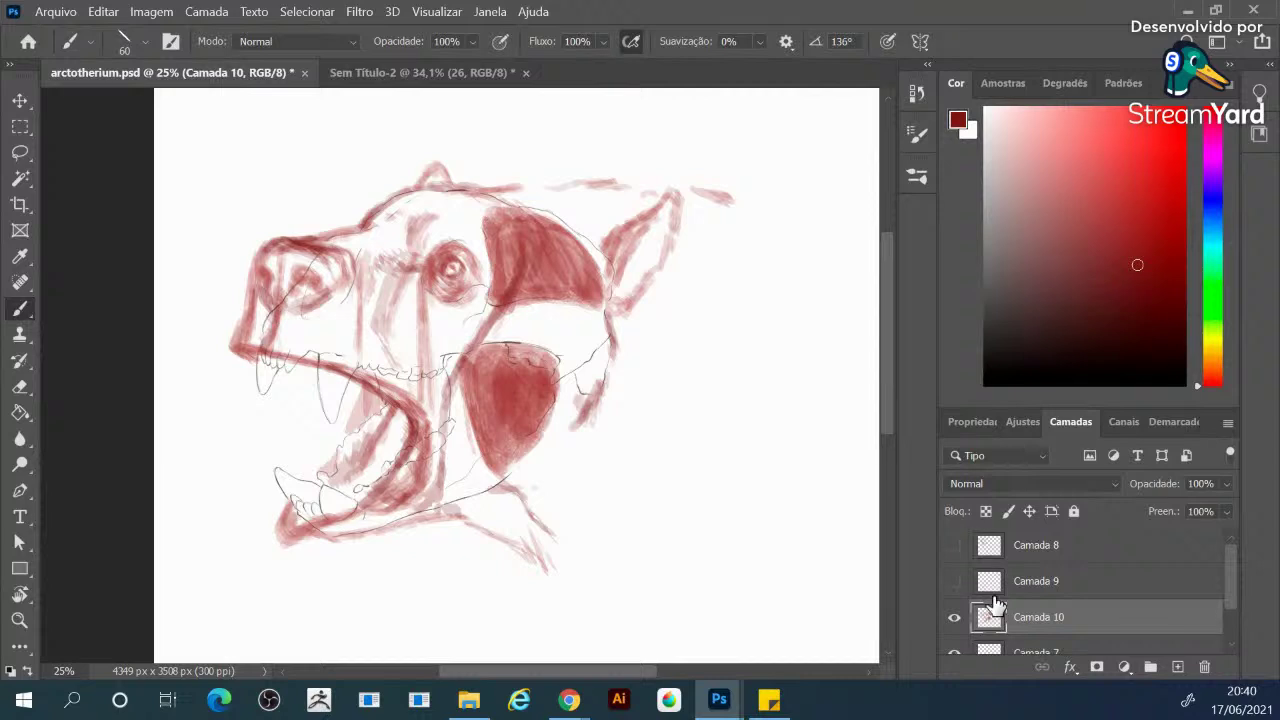
# Compare the red sketch with and without the skull line art of layer Camada 7
pyautogui.scroll(-1, 1022, 612)
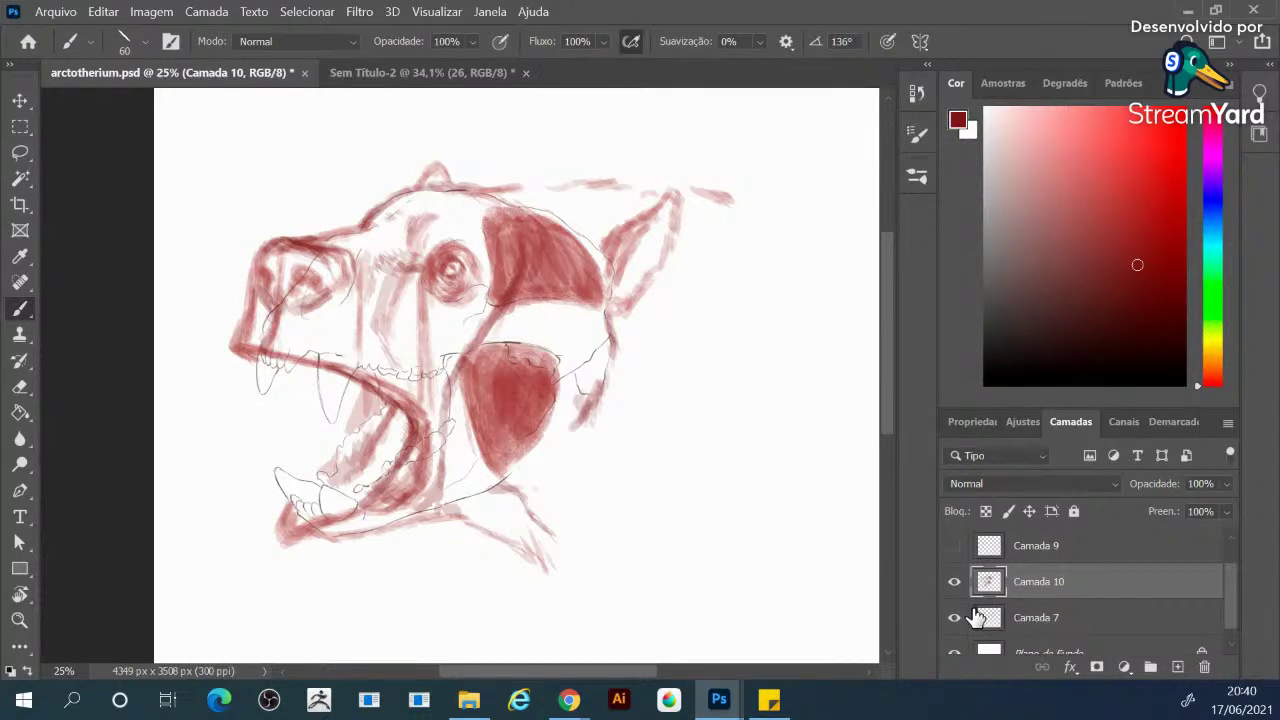
pyautogui.click(955, 618)
pyautogui.click(956, 619)
pyautogui.click(956, 619)
pyautogui.click(956, 619)
pyautogui.click(956, 619)
pyautogui.click(956, 619)
pyautogui.click(956, 619)
# Reduce the brush size to 45 and trace the upper canines and incisors in red
pyautogui.press('[')
pyautogui.press('[')
pyautogui.press('[')
pyautogui.moveTo(316, 364)
pyautogui.mouseDown()
pyautogui.moveTo(322, 414)
pyautogui.moveTo(338, 424)
pyautogui.moveTo(346, 382)
pyautogui.moveTo(346, 394)
pyautogui.mouseUp()
pyautogui.moveTo(256, 358)
pyautogui.mouseDown()
pyautogui.moveTo(260, 394)
pyautogui.moveTo(276, 372)
pyautogui.moveTo(266, 360)
pyautogui.moveTo(288, 368)
pyautogui.mouseUp()
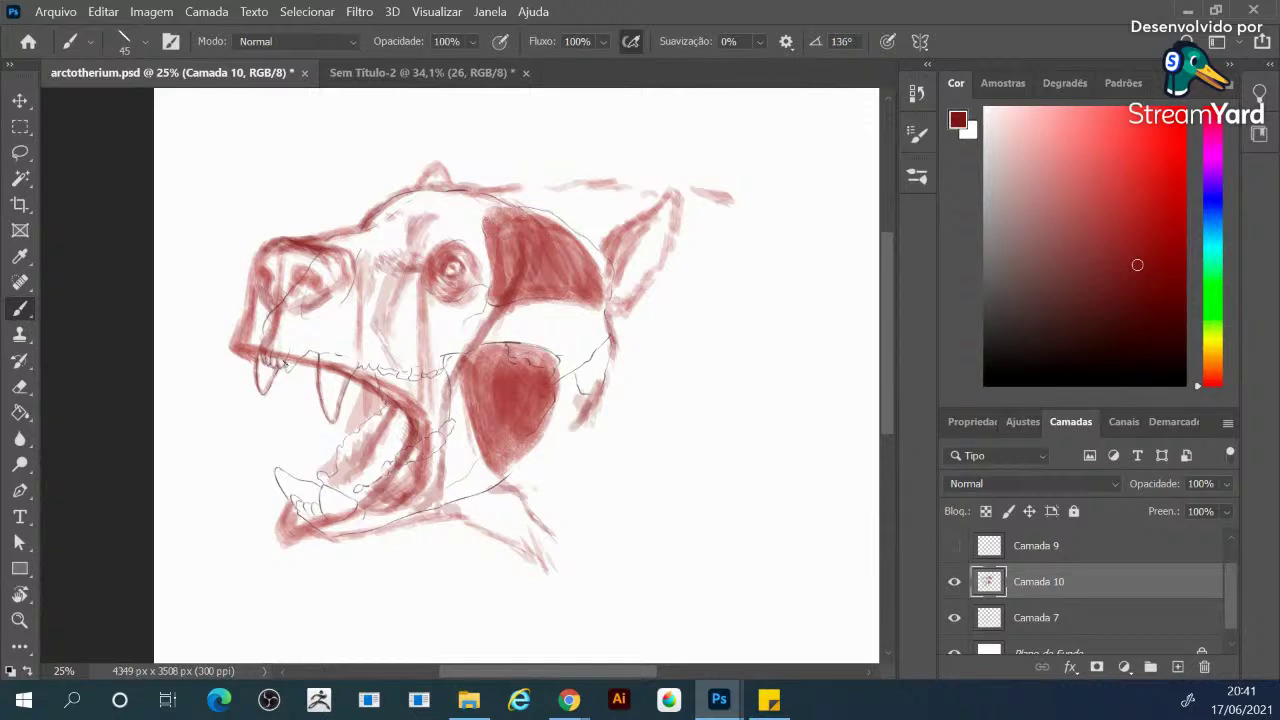
# Trace the lower canine, the lower front teeth and the molars inside the open mouth in red
pyautogui.moveTo(278, 476)
pyautogui.mouseDown()
pyautogui.moveTo(292, 506)
pyautogui.moveTo(282, 480)
pyautogui.moveTo(314, 486)
pyautogui.moveTo(299, 511)
pyautogui.moveTo(295, 501)
pyautogui.mouseUp()
pyautogui.moveTo(291, 501)
pyautogui.mouseDown()
pyautogui.moveTo(342, 493)
pyautogui.moveTo(327, 455)
pyautogui.moveTo(333, 471)
pyautogui.moveTo(345, 435)
pyautogui.moveTo(390, 403)
pyautogui.mouseUp()
pyautogui.moveTo(382, 474)
pyautogui.mouseDown()
pyautogui.moveTo(388, 461)
pyautogui.moveTo(366, 484)
pyautogui.mouseUp()
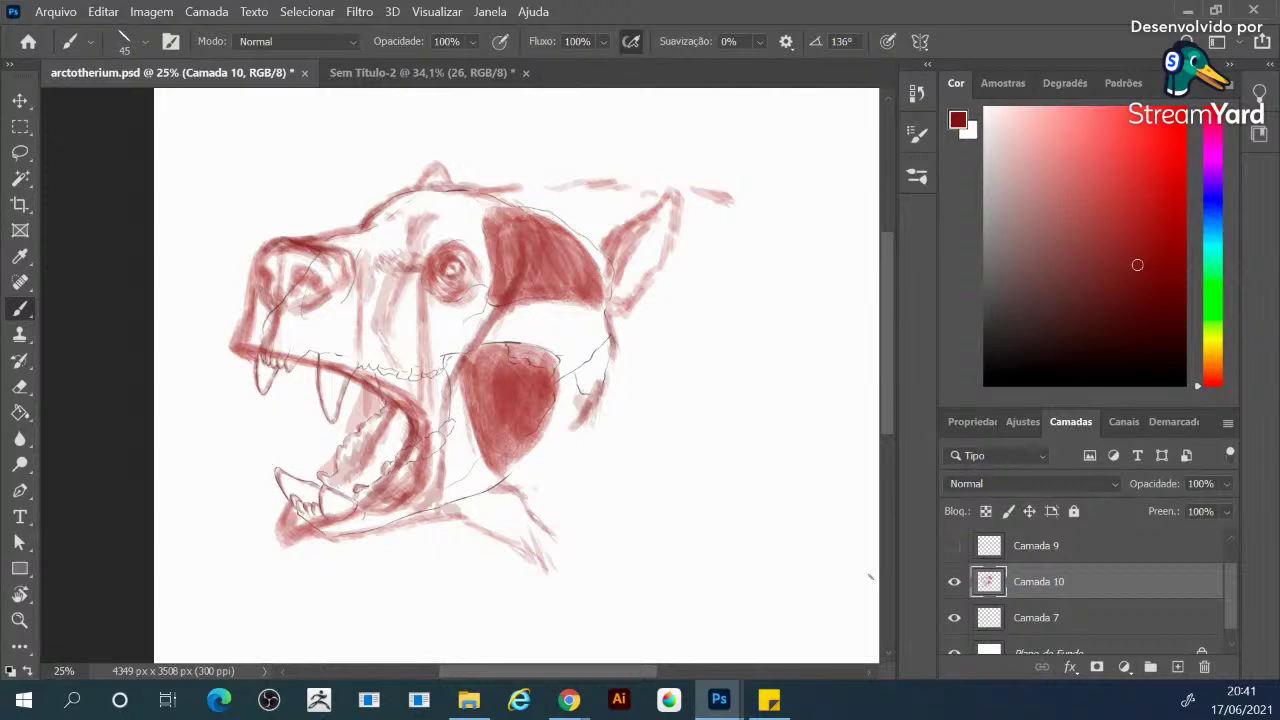
# Hide layer Camada 7, darken the mouth behind the upper canine, and add a raised nape line between the ears
pyautogui.click(955, 618)
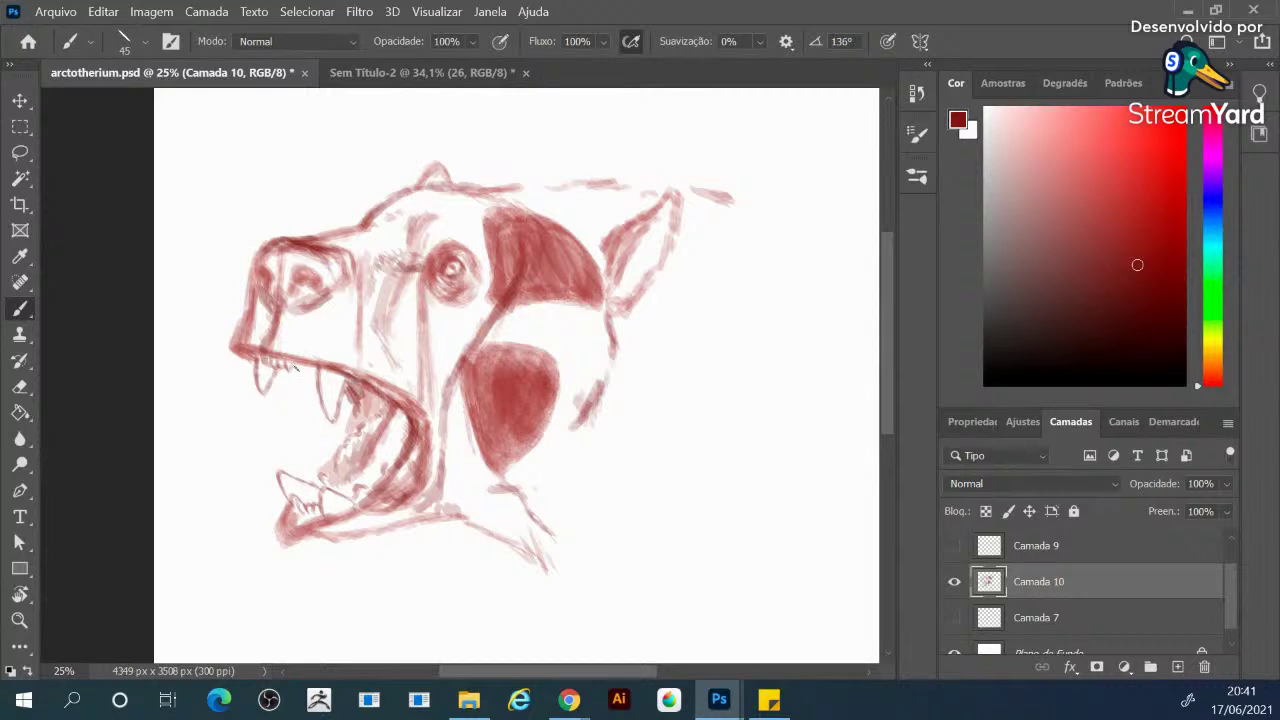
pyautogui.moveTo(350, 392)
pyautogui.mouseDown()
pyautogui.moveTo(353, 424)
pyautogui.moveTo(354, 386)
pyautogui.moveTo(364, 404)
pyautogui.mouseUp()
pyautogui.moveTo(527, 196)
pyautogui.mouseDown()
pyautogui.moveTo(552, 188)
pyautogui.moveTo(516, 180)
pyautogui.moveTo(596, 164)
pyautogui.moveTo(508, 192)
pyautogui.moveTo(521, 163)
pyautogui.moveTo(672, 187)
pyautogui.mouseUp()
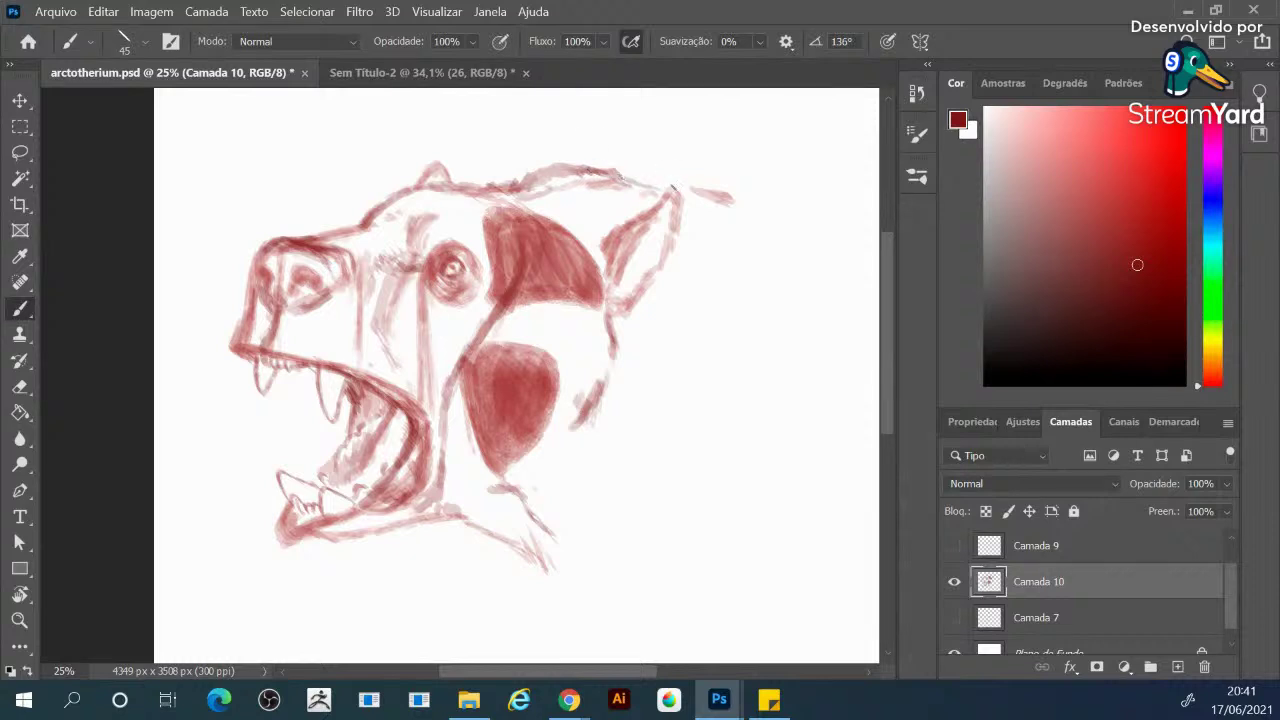
pyautogui.moveTo(453, 456); pyautogui.dragTo(450, 395)
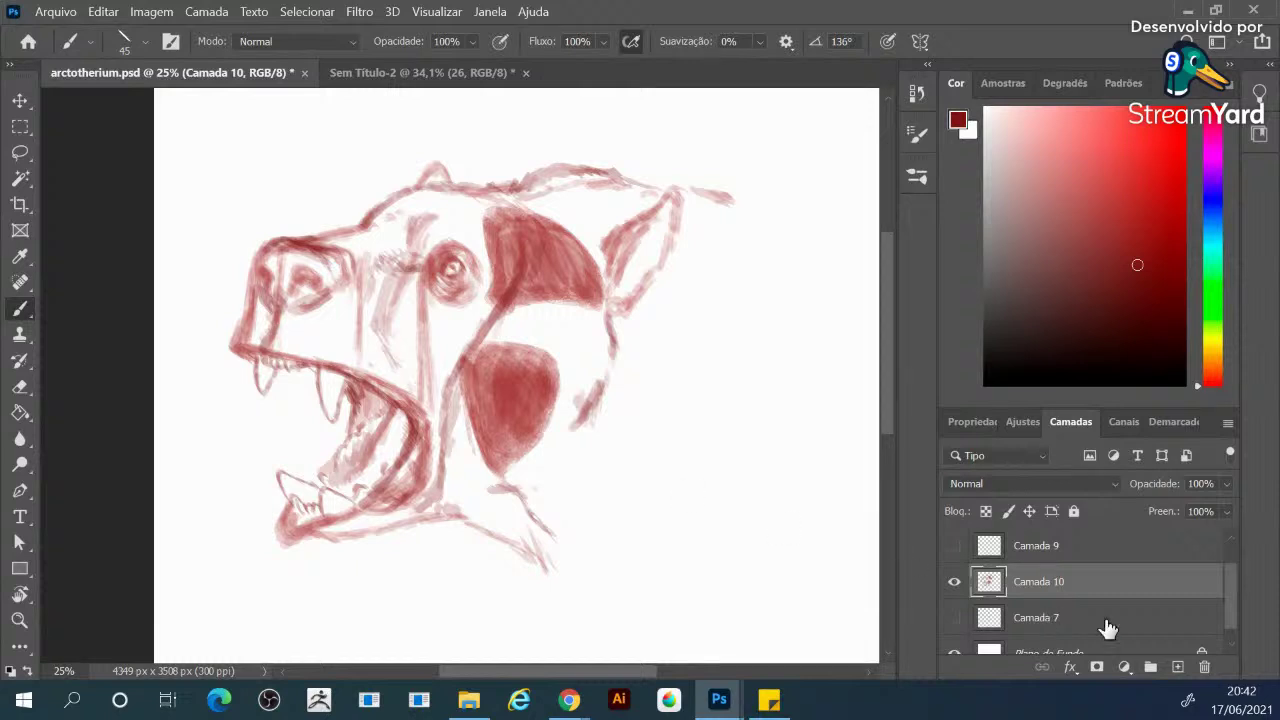
# Lower the opacity of the red sketch layer Camada 10 to 28%
pyautogui.click(955, 582)
pyautogui.click(955, 582)
pyautogui.click(1226, 484)
pyautogui.moveTo(1225, 507)
pyautogui.mouseDown()
pyautogui.moveTo(1152, 508)
pyautogui.moveTo(1163, 509)
pyautogui.mouseUp()
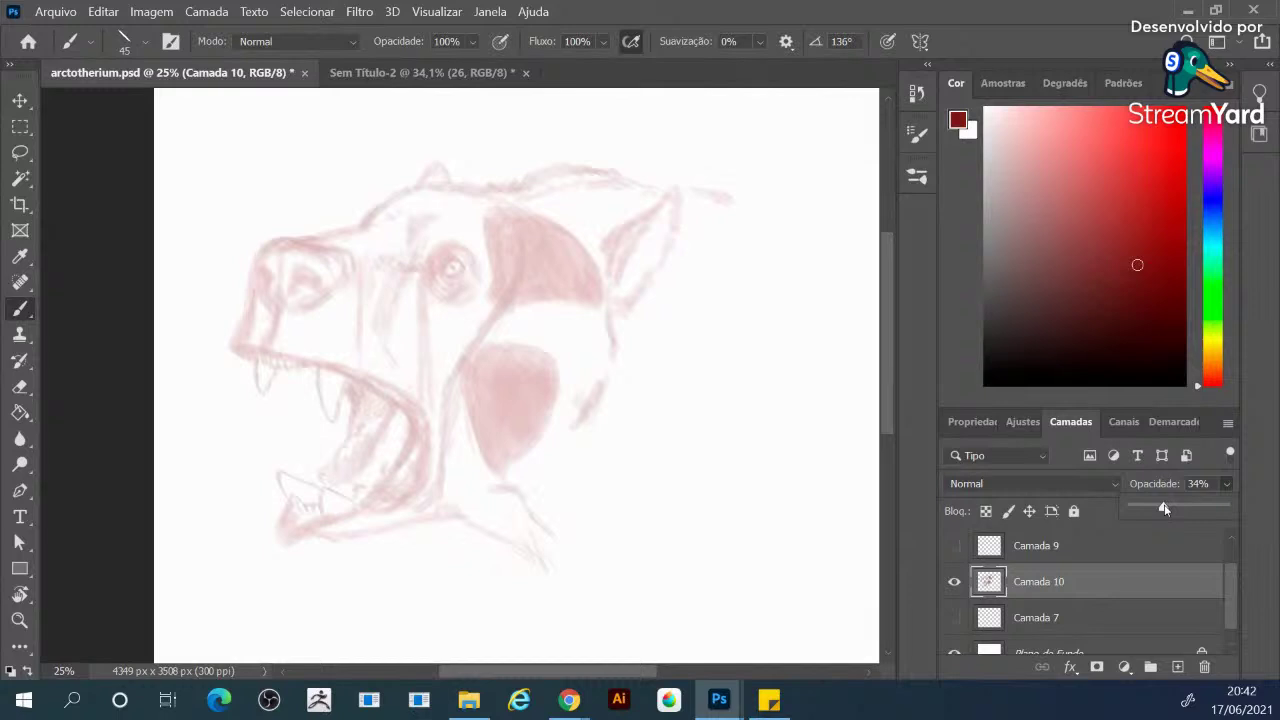
pyautogui.moveTo(1162, 506)
pyautogui.mouseDown()
pyautogui.moveTo(1185, 507)
pyautogui.moveTo(1145, 507)
pyautogui.moveTo(1164, 509)
pyautogui.mouseUp()
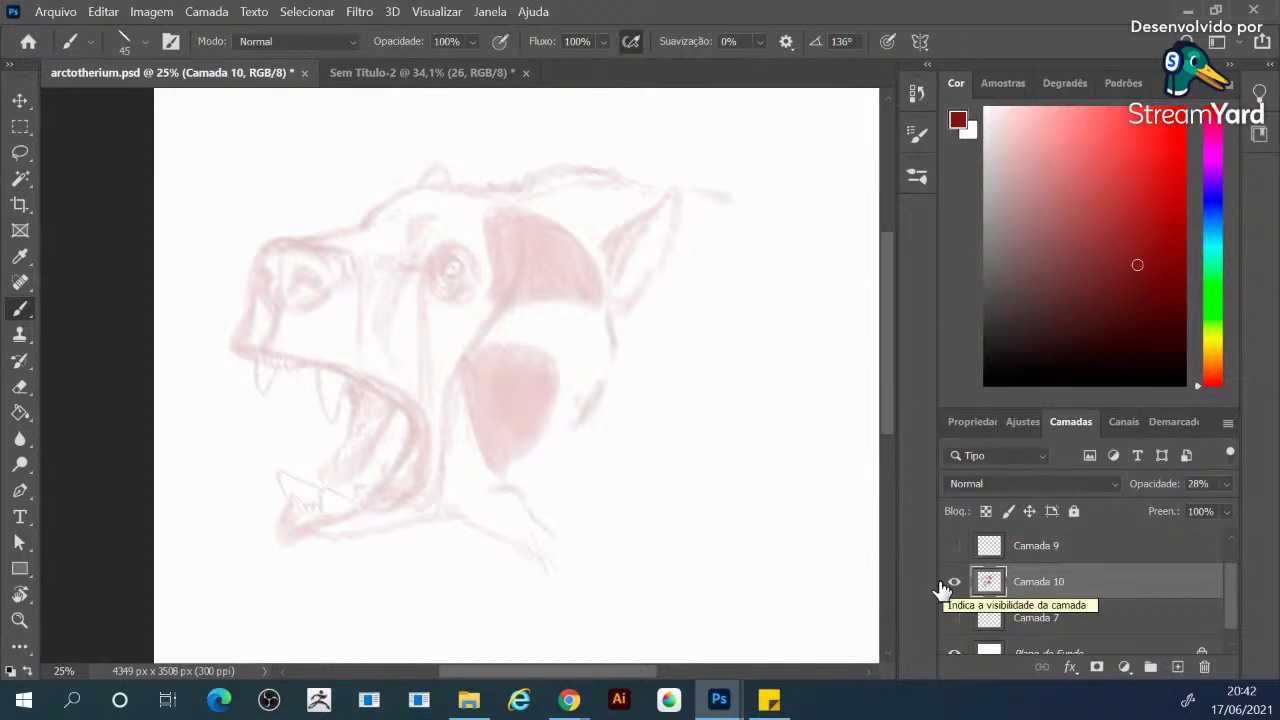
# Create a layer above the sketch and brush light grey over the nape and back of the head at size 300
pyautogui.click(1178, 667)
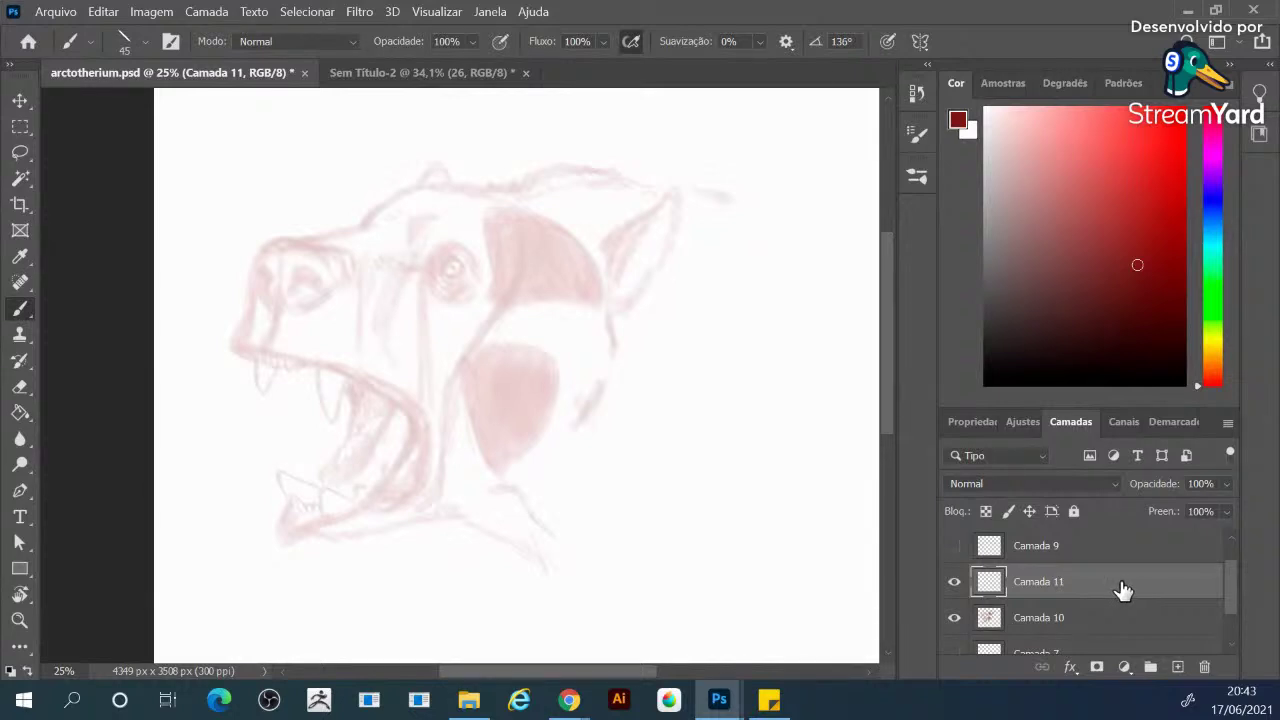
pyautogui.moveTo(1012, 176); pyautogui.dragTo(977, 164)
pyautogui.press(']')
pyautogui.press(']')
pyautogui.press(']')
pyautogui.press(']')
pyautogui.press(']')
pyautogui.press(']')
pyautogui.press(']')
pyautogui.press(']')
pyautogui.press(']')
pyautogui.moveTo(566, 289)
pyautogui.mouseDown()
pyautogui.moveTo(571, 303)
pyautogui.moveTo(569, 289)
pyautogui.moveTo(654, 225)
pyautogui.moveTo(495, 212)
pyautogui.mouseUp()
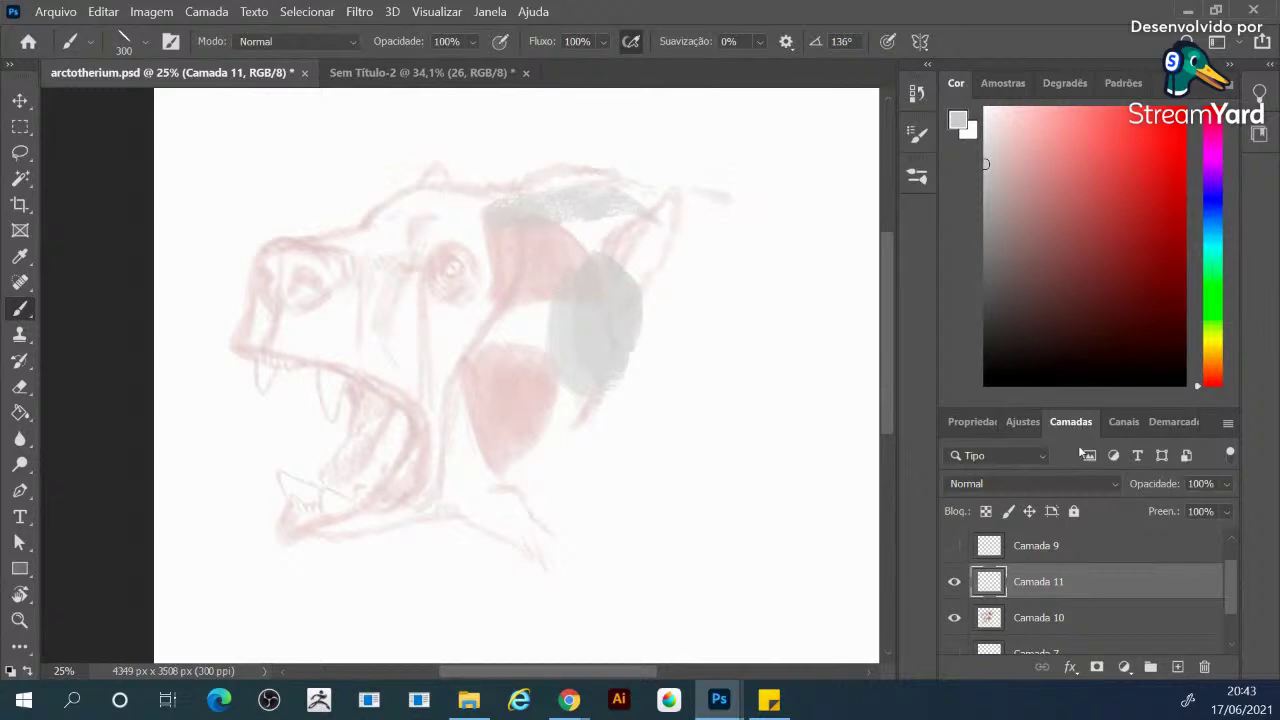
# Set the new layer's blend mode to Multiplicação and block in the forehead, eye area and cheek in light grey
pyautogui.click(1017, 481)
pyautogui.click(958, 247)
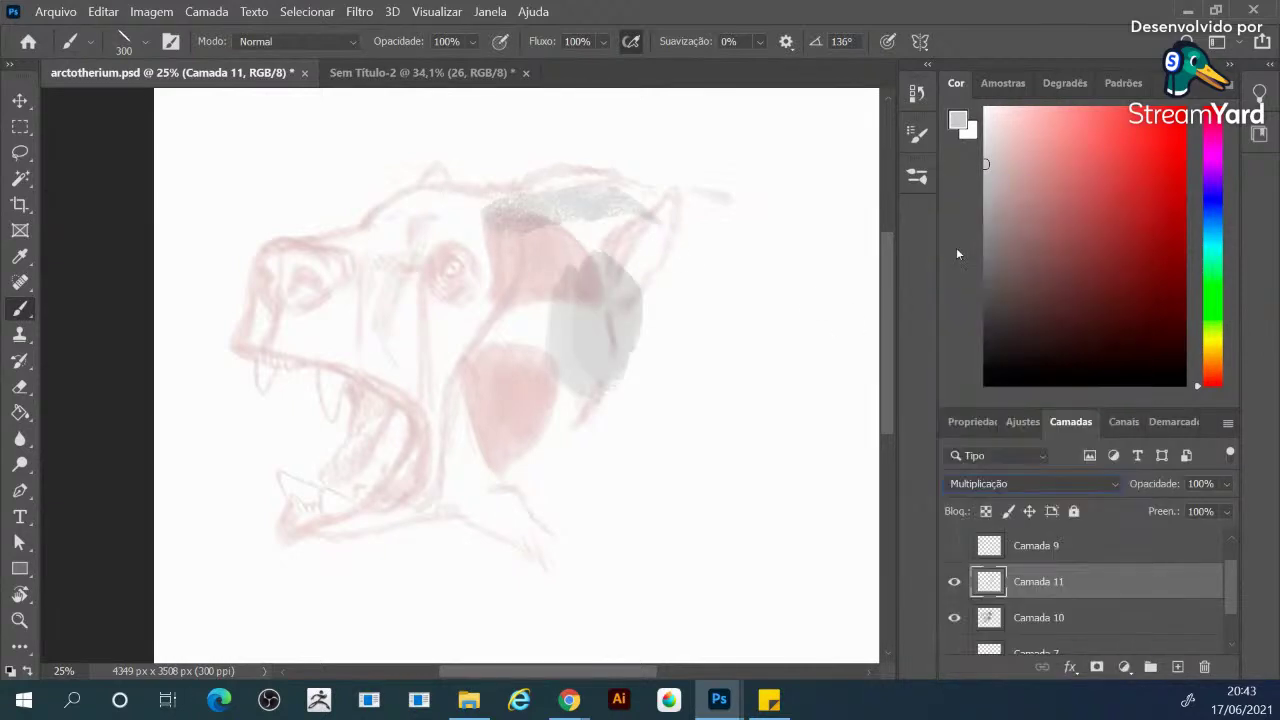
pyautogui.moveTo(570, 225)
pyautogui.mouseDown()
pyautogui.moveTo(623, 202)
pyautogui.moveTo(453, 187)
pyautogui.moveTo(474, 203)
pyautogui.moveTo(414, 242)
pyautogui.moveTo(441, 221)
pyautogui.moveTo(490, 222)
pyautogui.mouseUp()
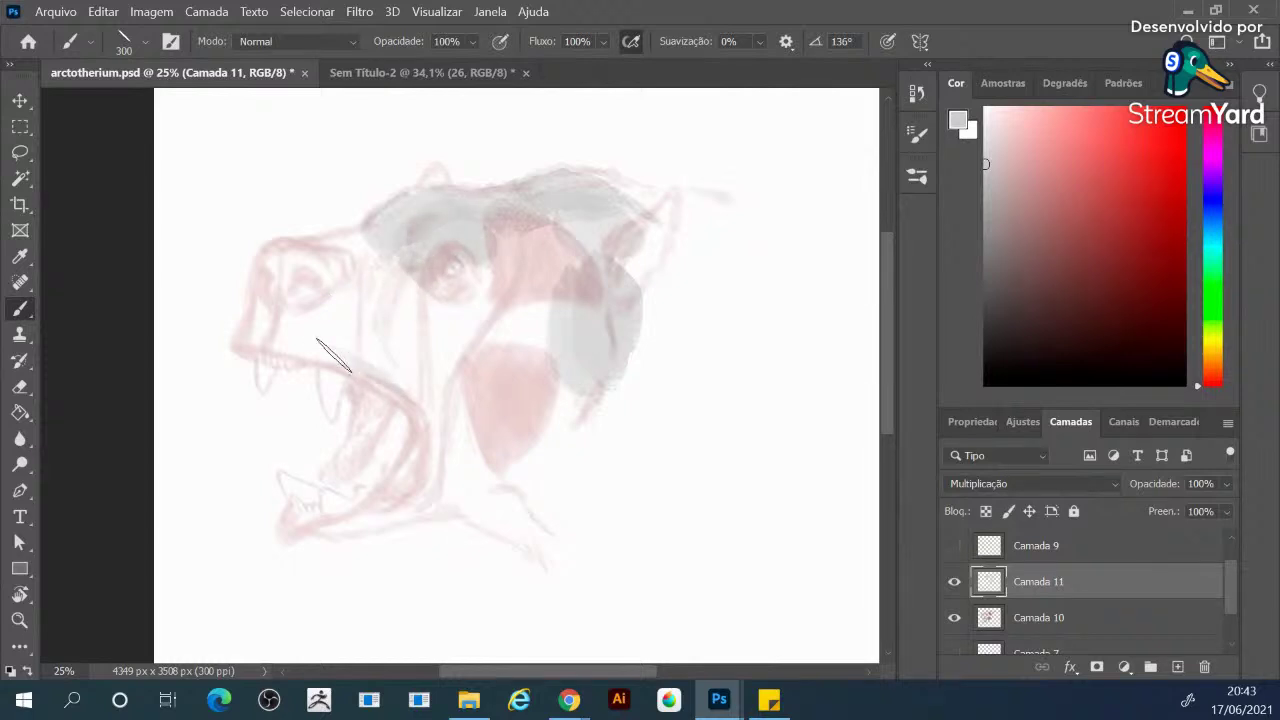
pyautogui.moveTo(334, 355); pyautogui.dragTo(392, 372)
pyautogui.moveTo(455, 460)
pyautogui.mouseDown()
pyautogui.moveTo(440, 300)
pyautogui.moveTo(410, 320)
pyautogui.moveTo(395, 305)
pyautogui.moveTo(455, 285)
pyautogui.moveTo(445, 272)
pyautogui.moveTo(482, 278)
pyautogui.moveTo(459, 283)
pyautogui.moveTo(480, 330)
pyautogui.moveTo(500, 320)
pyautogui.moveTo(530, 230)
pyautogui.moveTo(540, 270)
pyautogui.moveTo(550, 240)
pyautogui.moveTo(545, 280)
pyautogui.moveTo(570, 240)
pyautogui.moveTo(545, 360)
pyautogui.mouseUp()
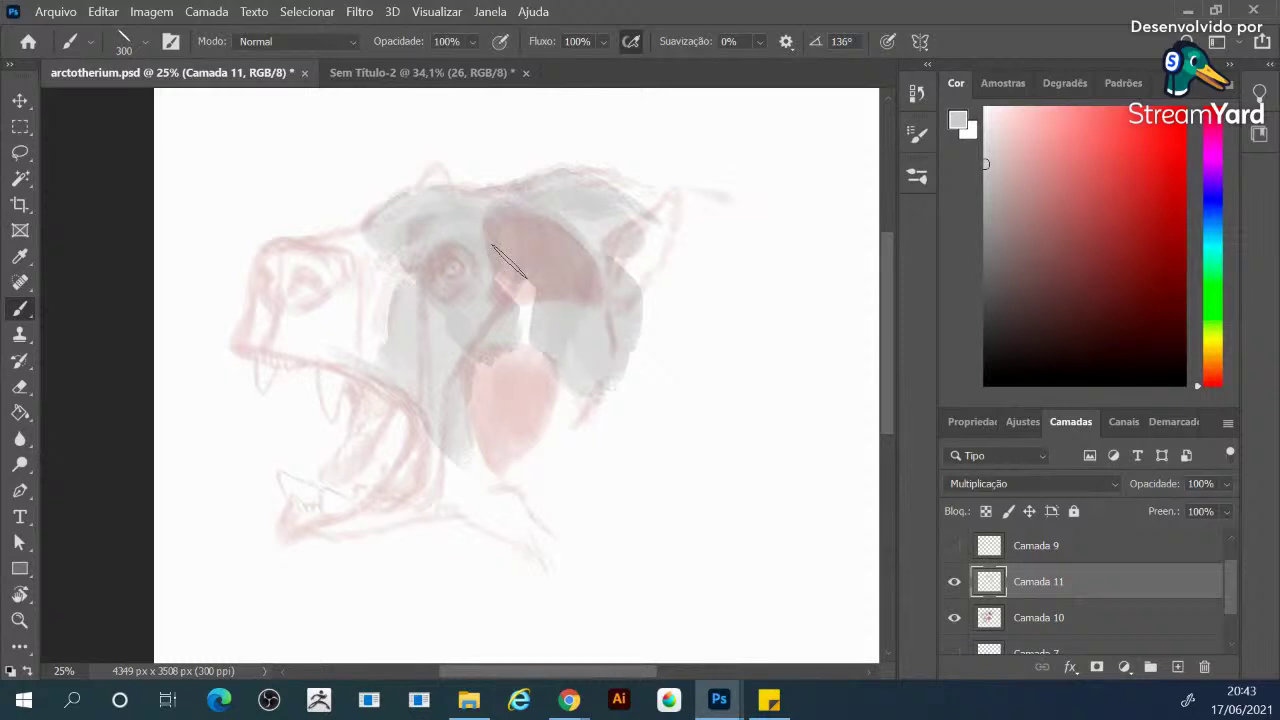
# Lasso the muzzle, teeth, open mouth and lower jaw down to the throat, trimming the selection around the fangs
pyautogui.press('l')
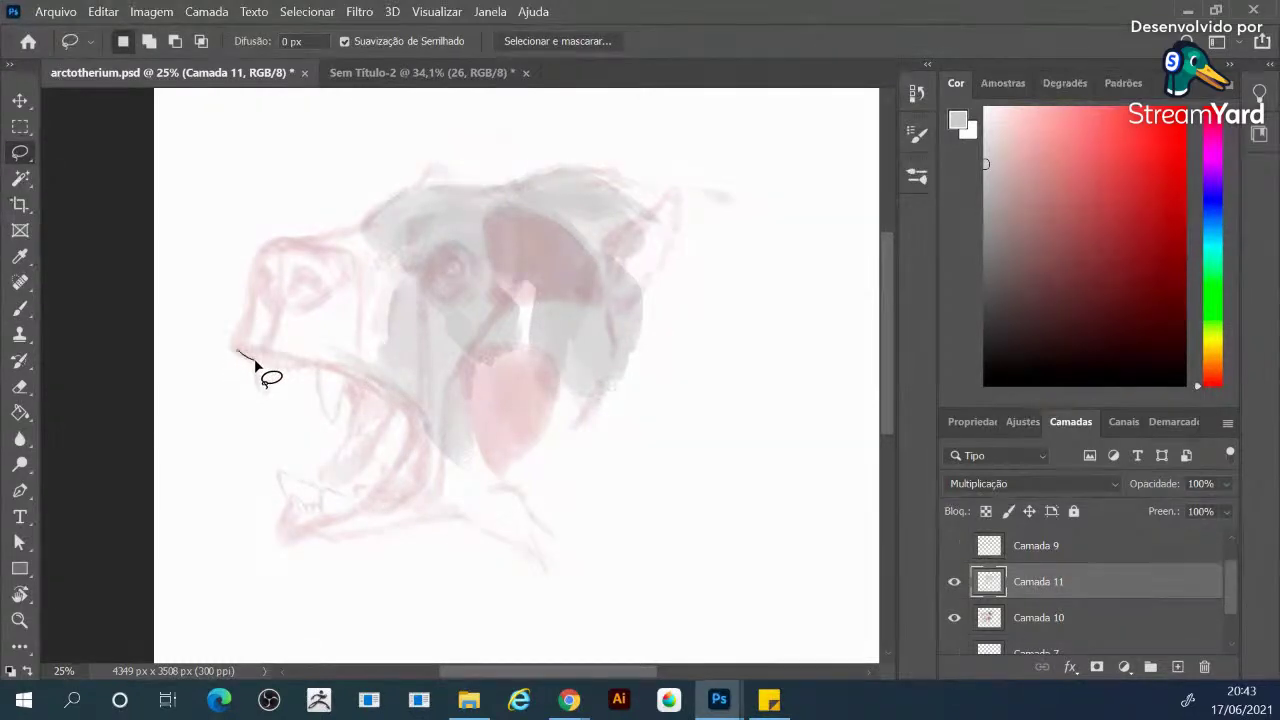
pyautogui.moveTo(237, 330)
pyautogui.mouseDown()
pyautogui.moveTo(276, 290)
pyautogui.moveTo(436, 284)
pyautogui.moveTo(585, 380)
pyautogui.moveTo(605, 496)
pyautogui.moveTo(563, 558)
pyautogui.mouseUp()
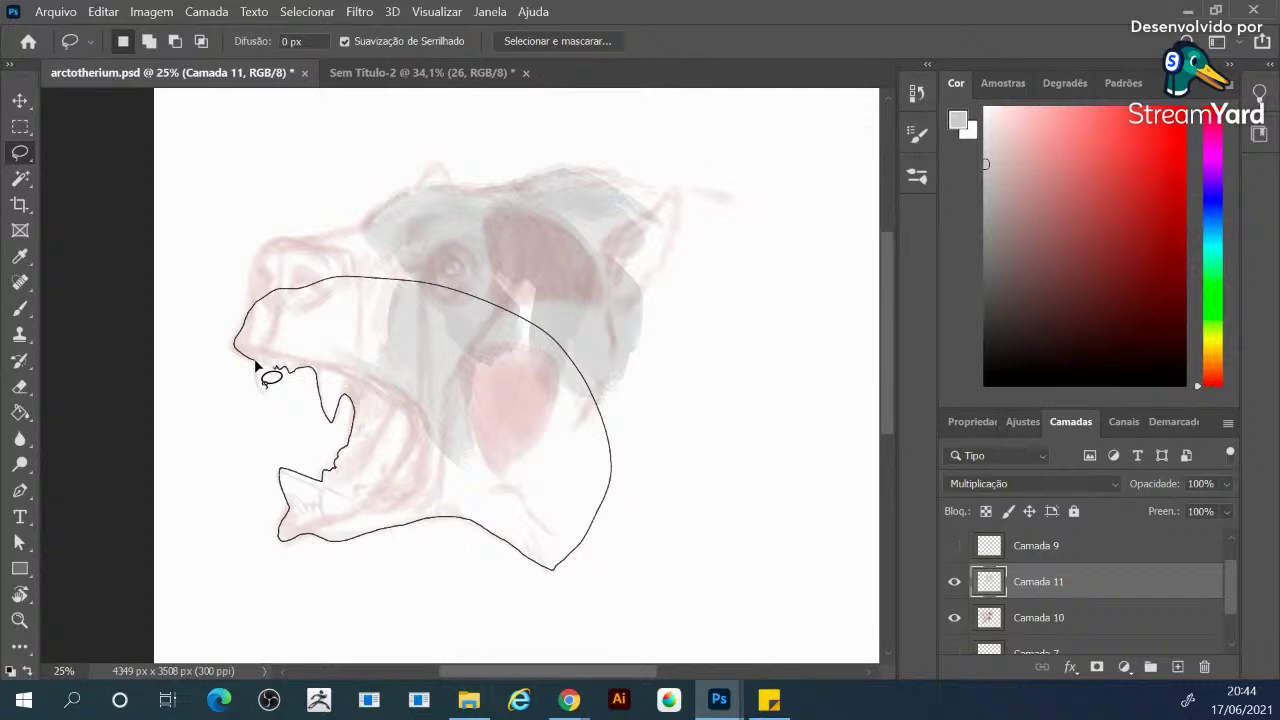
pyautogui.hotkey('ctrl', '-')
pyautogui.moveTo(256, 362); pyautogui.dragTo(257, 354)
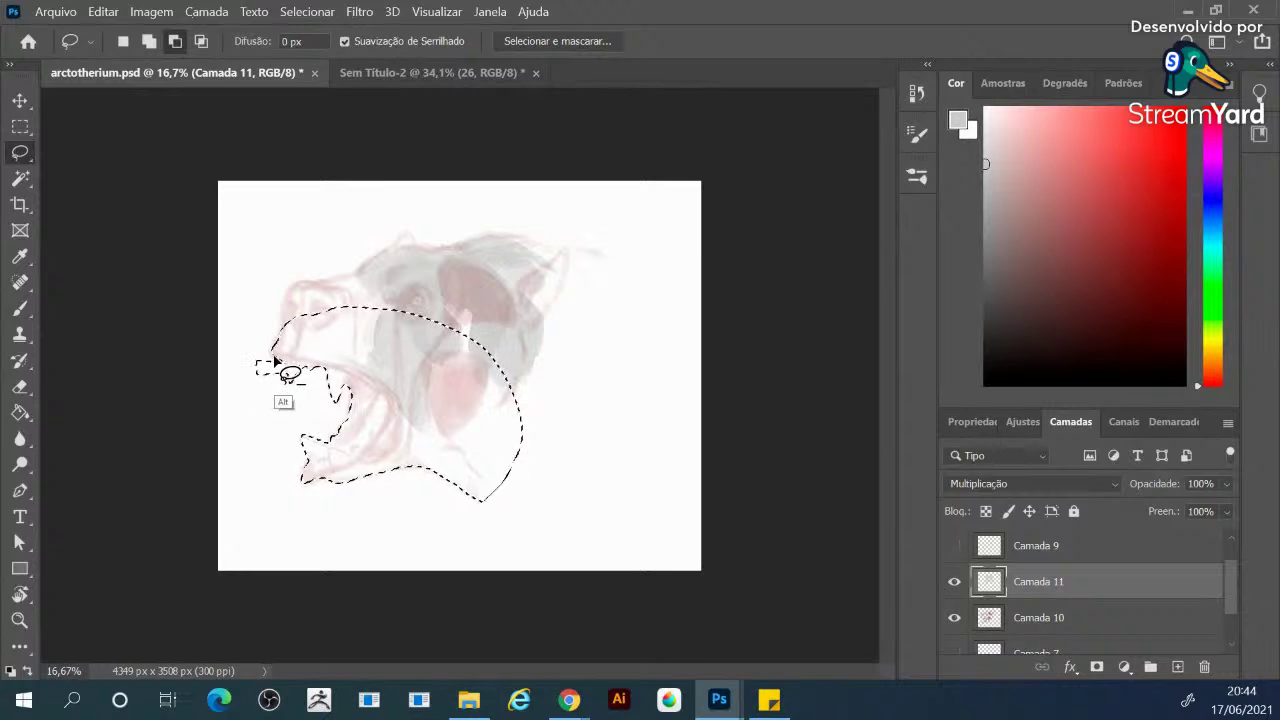
pyautogui.press('alt')
pyautogui.moveTo(243, 340)
pyautogui.mouseDown()
pyautogui.moveTo(294, 346)
pyautogui.moveTo(284, 310)
pyautogui.moveTo(283, 343)
pyautogui.moveTo(368, 268)
pyautogui.moveTo(468, 287)
pyautogui.mouseUp()
# Extend the selection over the snout, forehead, ears and nape, and fill the head silhouette with light grey
pyautogui.press('shift')
pyautogui.moveTo(398, 242)
pyautogui.mouseDown()
pyautogui.moveTo(524, 243)
pyautogui.moveTo(547, 257)
pyautogui.moveTo(568, 348)
pyautogui.moveTo(520, 392)
pyautogui.mouseUp()
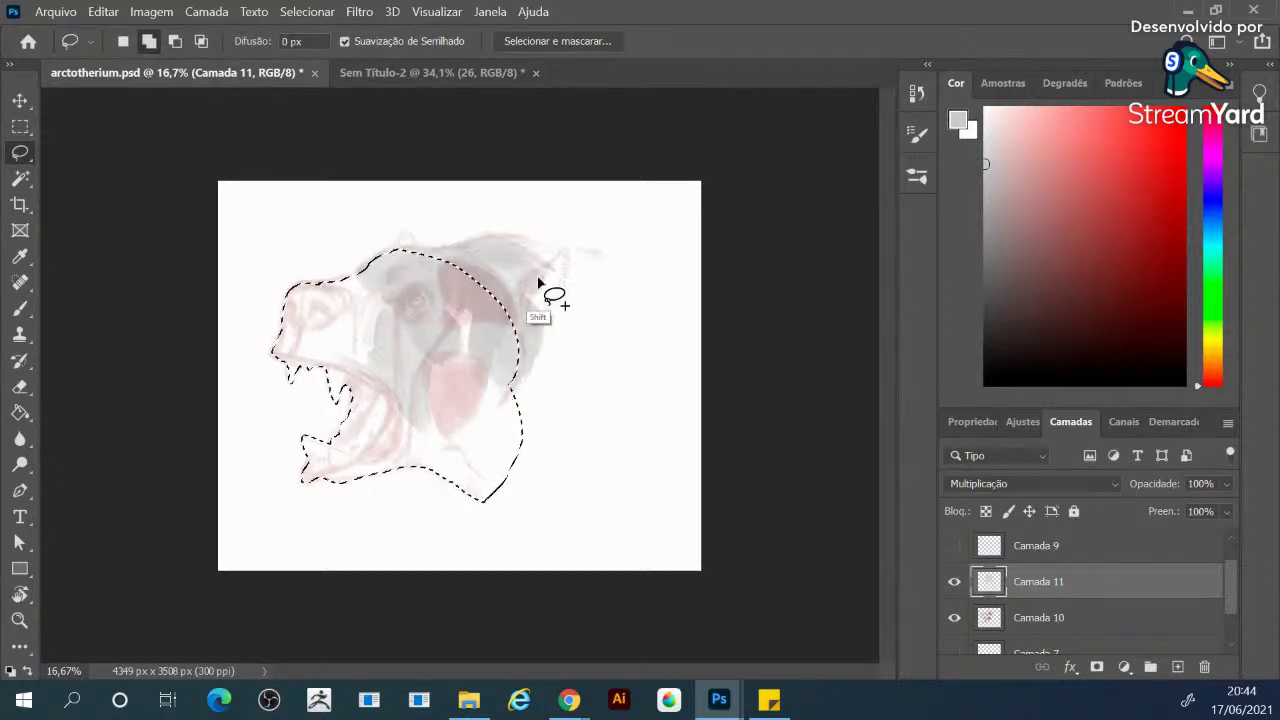
pyautogui.moveTo(476, 245)
pyautogui.mouseDown()
pyautogui.moveTo(600, 262)
pyautogui.moveTo(525, 393)
pyautogui.moveTo(512, 450)
pyautogui.mouseUp()
pyautogui.hotkey('alt', 'BackSpace')
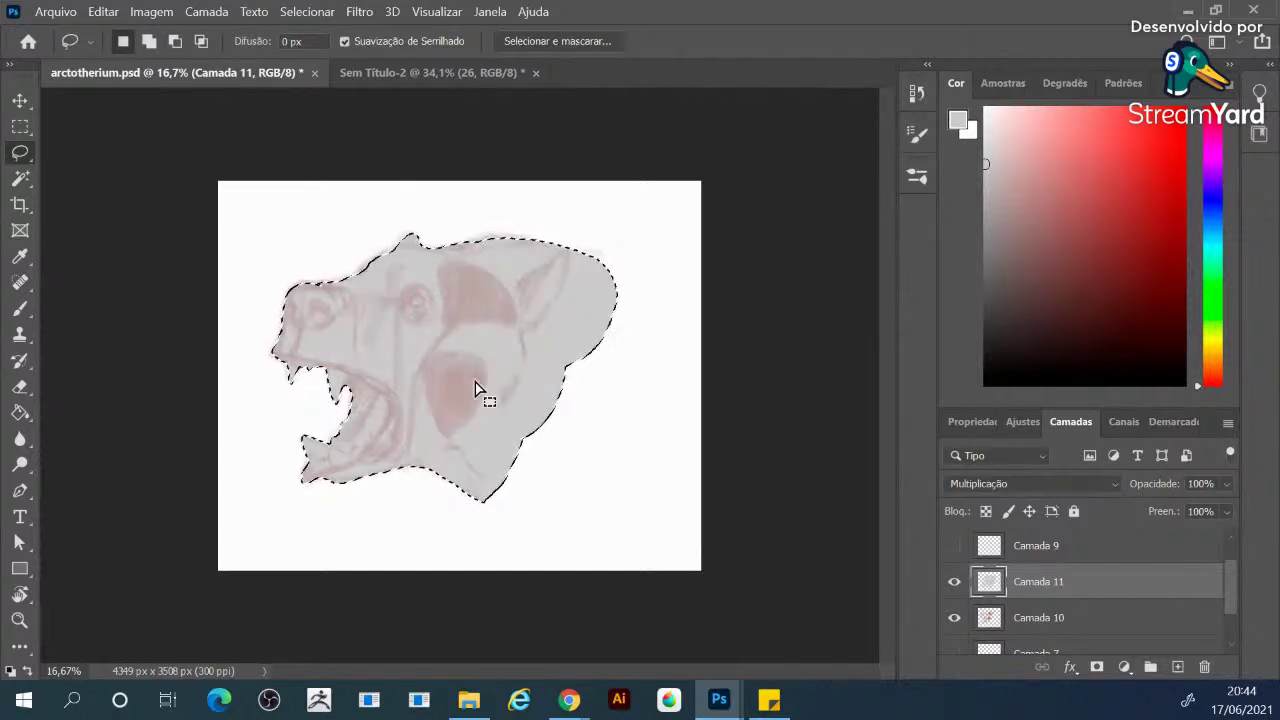
# Add the back of the neck to the selection, fill it with the same light grey, and deselect
pyautogui.moveTo(500, 492)
pyautogui.mouseDown()
pyautogui.moveTo(535, 465)
pyautogui.moveTo(569, 410)
pyautogui.moveTo(575, 338)
pyautogui.mouseUp()
pyautogui.hotkey('alt', 'BackSpace')
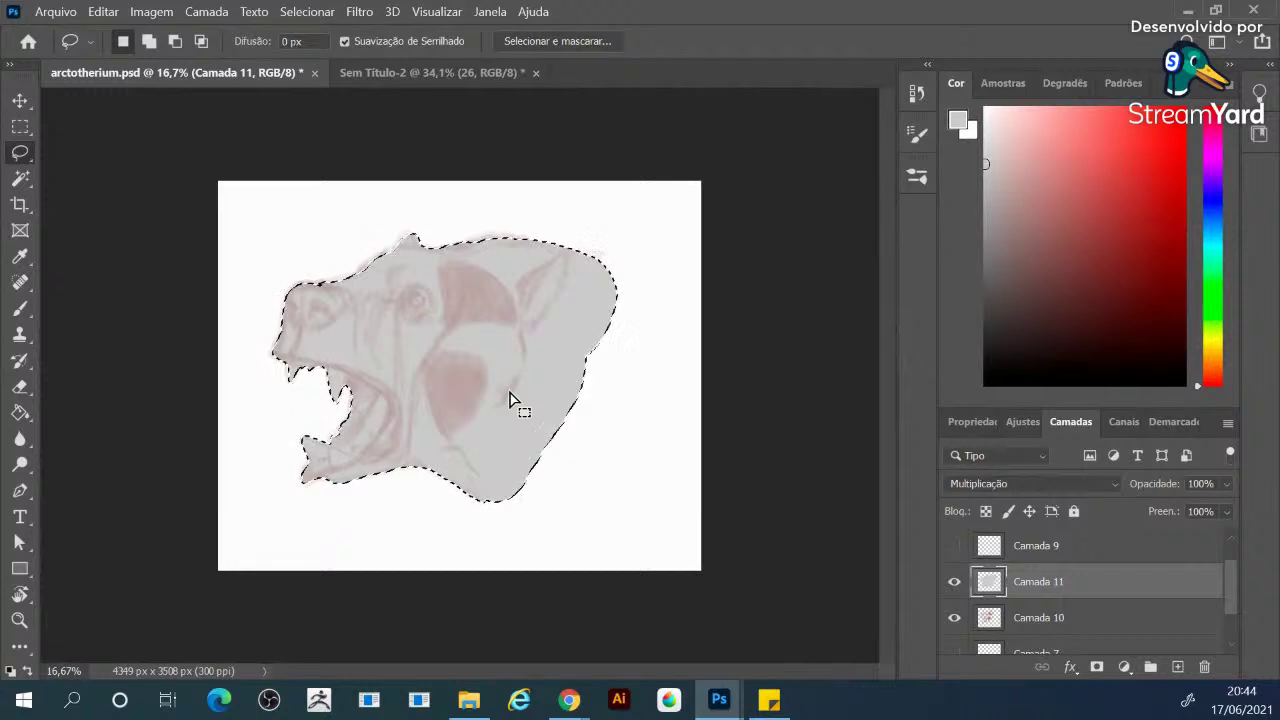
pyautogui.hotkey('ctrl', 'd')
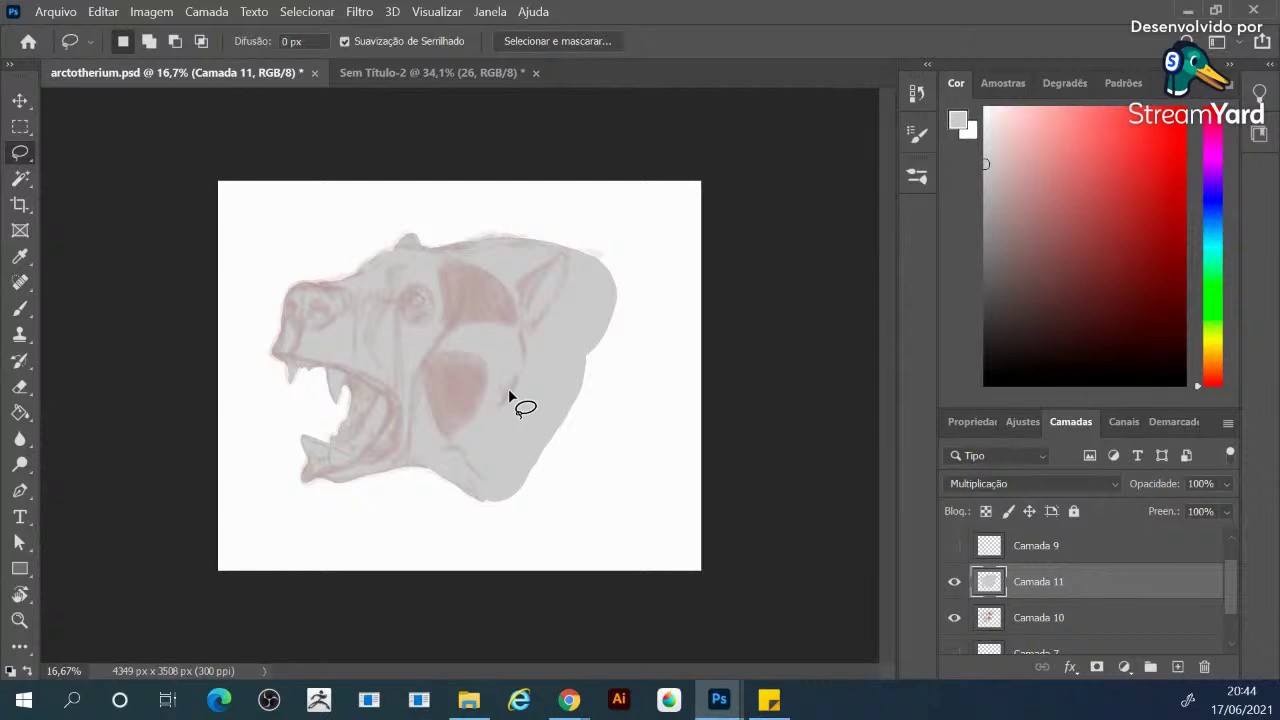
# Pick a medium grey and hatch short strokes between the temple and jaw muscles with the brush at size 90
pyautogui.press('b')
pyautogui.moveTo(1005, 240); pyautogui.dragTo(975, 260)
pyautogui.press('[')
pyautogui.press('[')
pyautogui.press('[')
pyautogui.press('[')
pyautogui.press('[')
pyautogui.press('[')
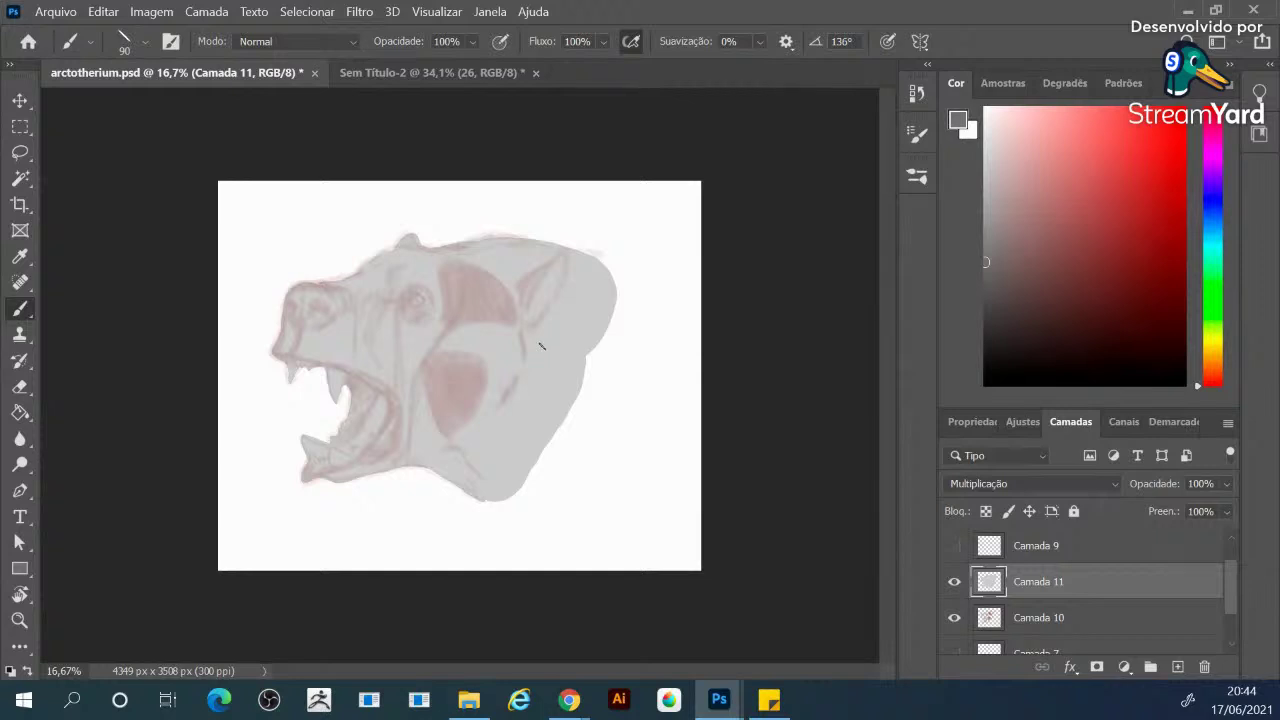
pyautogui.scroll(2, 540, 345)
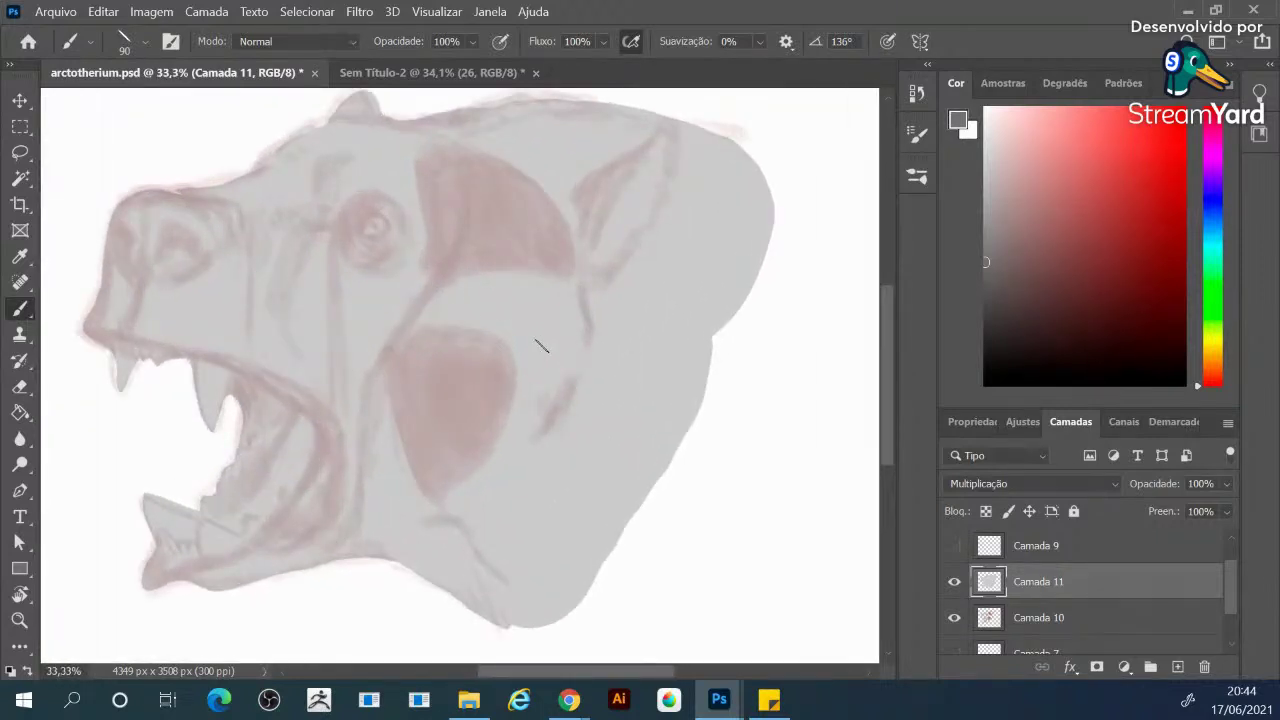
pyautogui.moveTo(466, 312)
pyautogui.mouseDown()
pyautogui.moveTo(493, 336)
pyautogui.moveTo(498, 316)
pyautogui.moveTo(499, 335)
pyautogui.moveTo(464, 328)
pyautogui.moveTo(508, 308)
pyautogui.moveTo(508, 293)
pyautogui.moveTo(513, 307)
pyautogui.moveTo(505, 294)
pyautogui.moveTo(521, 301)
pyautogui.moveTo(533, 344)
pyautogui.moveTo(522, 319)
pyautogui.moveTo(523, 346)
pyautogui.moveTo(463, 336)
pyautogui.moveTo(505, 366)
pyautogui.moveTo(537, 320)
pyautogui.mouseUp()
# Reduce the brush size to 35 and shade the eye rim, inner eye corner and brow in medium grey
pyautogui.press('[')
pyautogui.press('[')
pyautogui.press('[')
pyautogui.press('[')
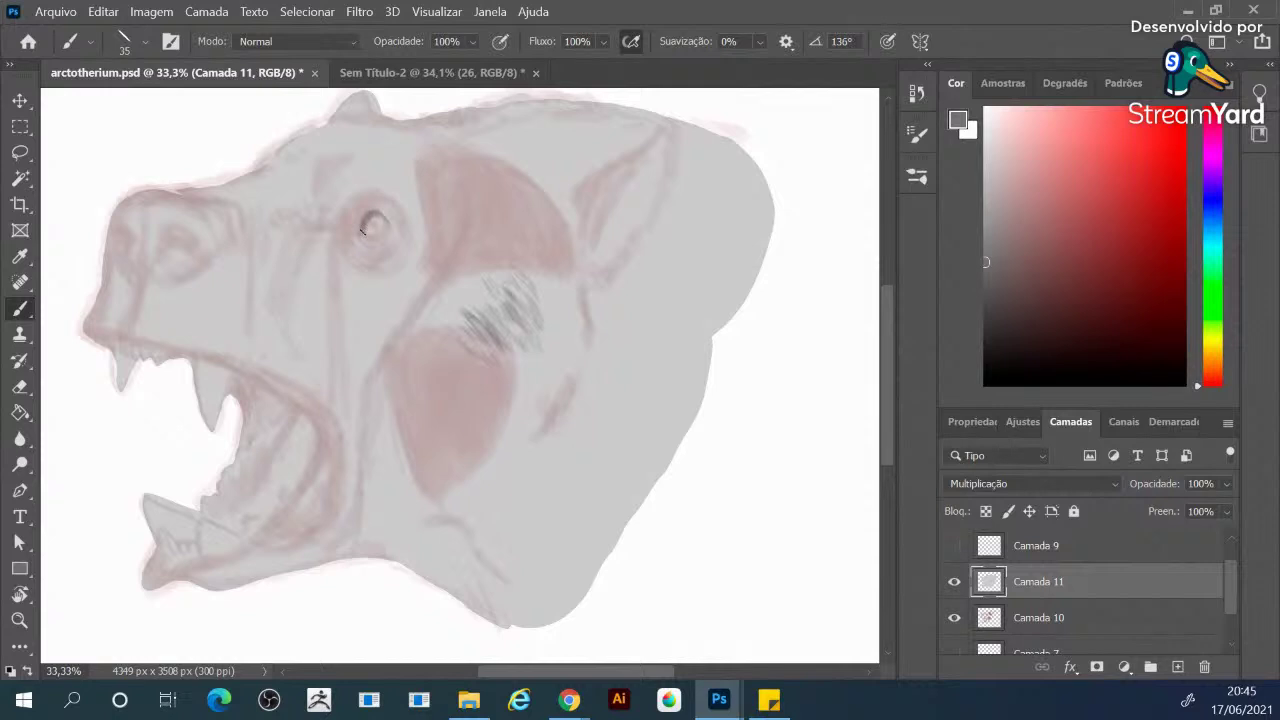
pyautogui.moveTo(362, 231); pyautogui.dragTo(362, 227)
pyautogui.moveTo(340, 210)
pyautogui.mouseDown()
pyautogui.moveTo(326, 181)
pyautogui.moveTo(353, 215)
pyautogui.moveTo(360, 197)
pyautogui.moveTo(351, 208)
pyautogui.moveTo(333, 160)
pyautogui.moveTo(352, 210)
pyautogui.moveTo(390, 210)
pyautogui.moveTo(359, 235)
pyautogui.moveTo(395, 244)
pyautogui.mouseUp()
# Lighten the side of the muzzle above the upper lip with very light grey, enlarging the brush to 125
pyautogui.moveTo(992, 152); pyautogui.dragTo(986, 136)
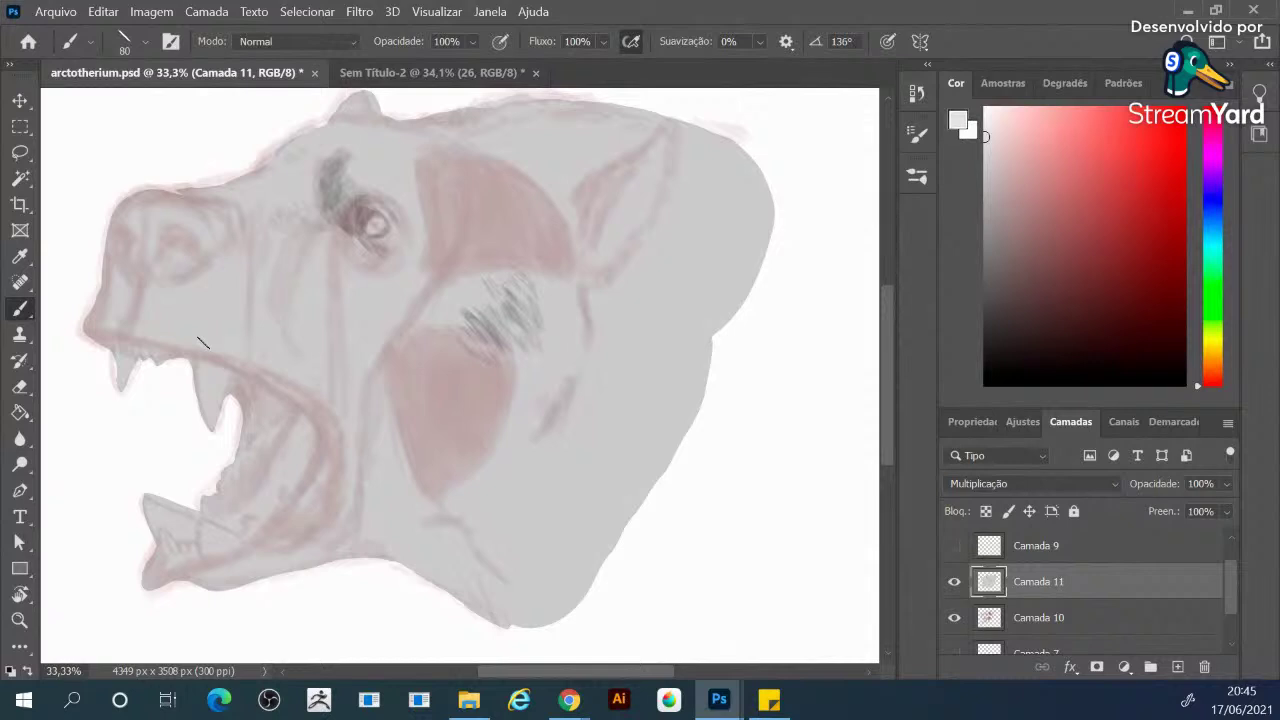
pyautogui.moveTo(228, 327); pyautogui.dragTo(224, 292)
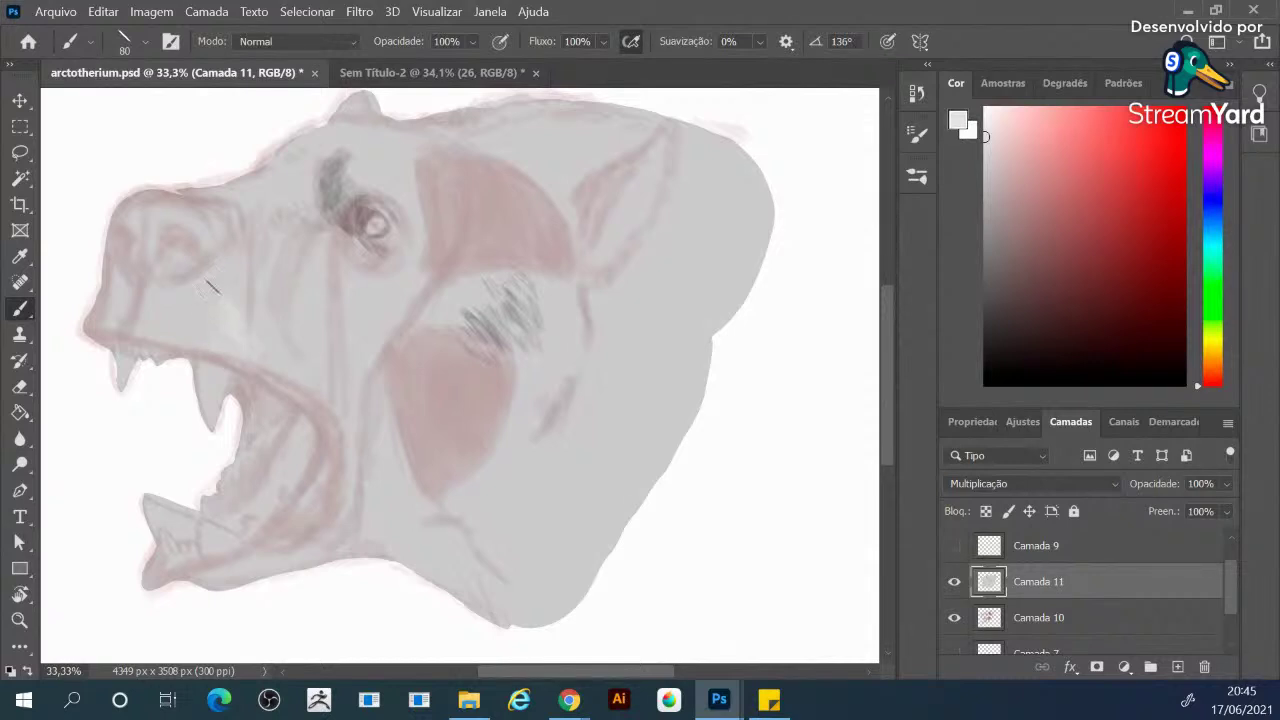
pyautogui.press(']')
pyautogui.press(']')
pyautogui.press(']')
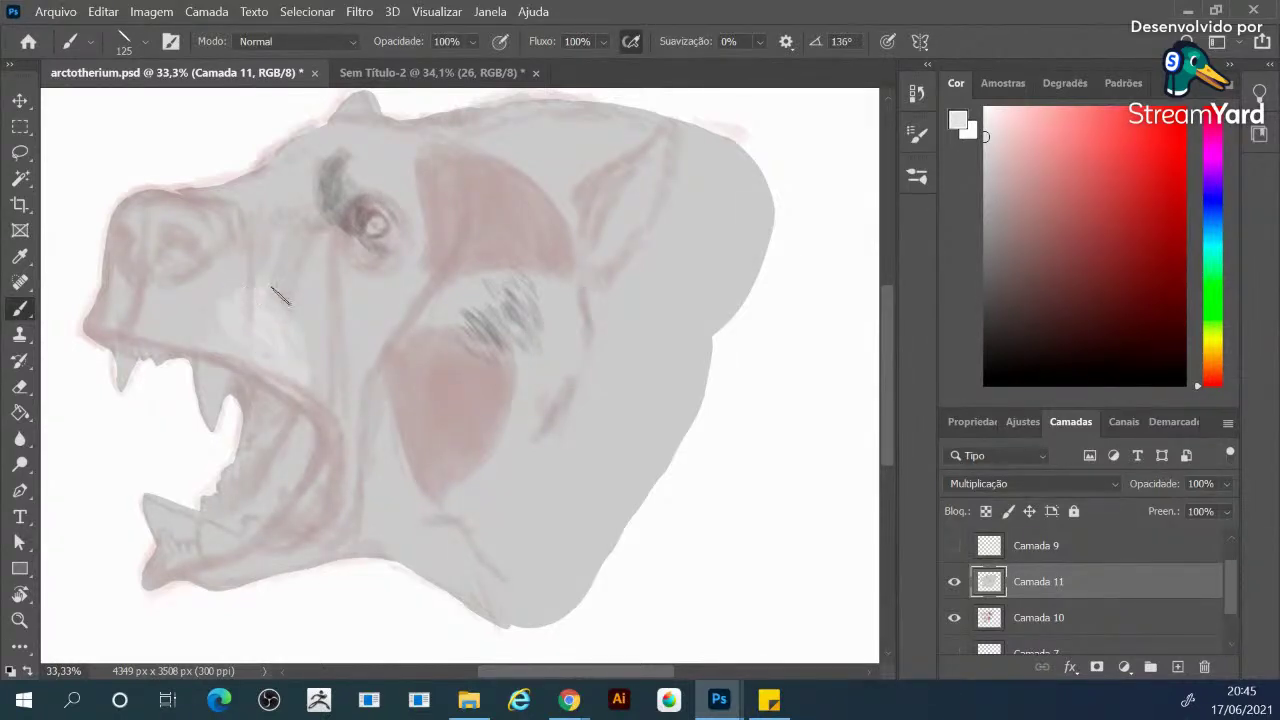
pyautogui.moveTo(298, 315); pyautogui.dragTo(277, 270)
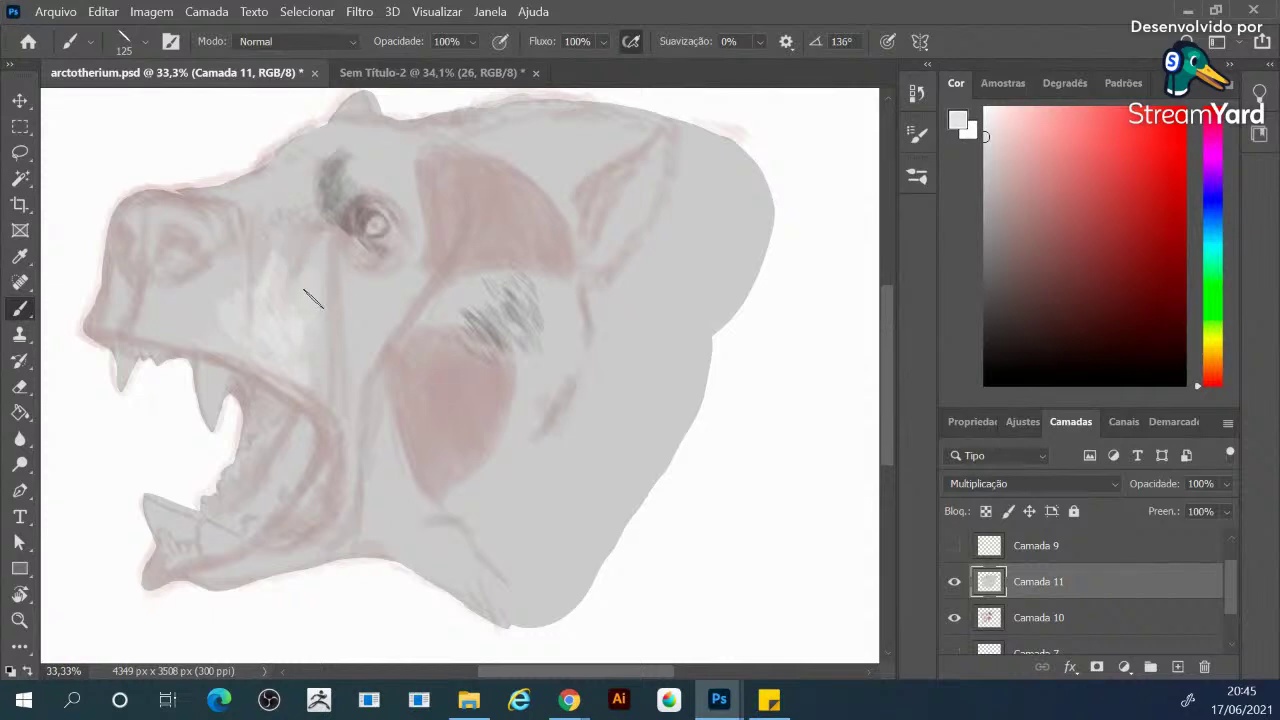
# Create another layer above the grey silhouette and draw the front lower eyelid in dark grey with a smaller brush
pyautogui.click(1177, 666)
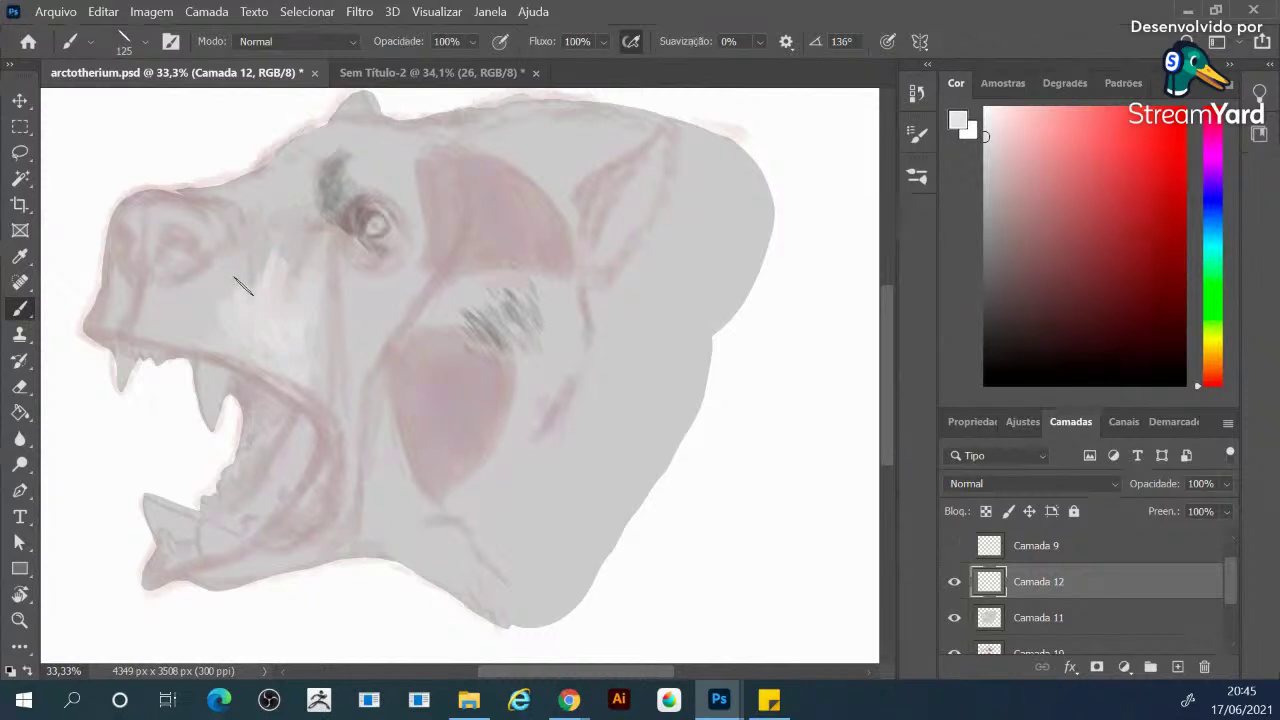
pyautogui.keyDown('alt'); pyautogui.click(380, 206); pyautogui.keyUp('alt')
pyautogui.moveTo(1011, 272); pyautogui.dragTo(987, 289)
pyautogui.press('[')
pyautogui.press('[')
pyautogui.press('[')
pyautogui.press('[')
pyautogui.press('[')
pyautogui.press('[')
pyautogui.press('[')
pyautogui.press('[')
pyautogui.press('[')
pyautogui.moveTo(359, 231); pyautogui.dragTo(370, 222)
# Enlarge the brush to 70 and darken the inner corner and upper rim of the eye in dark grey
pyautogui.press(']')
pyautogui.press(']')
pyautogui.press(']')
pyautogui.press(']')
pyautogui.press(']')
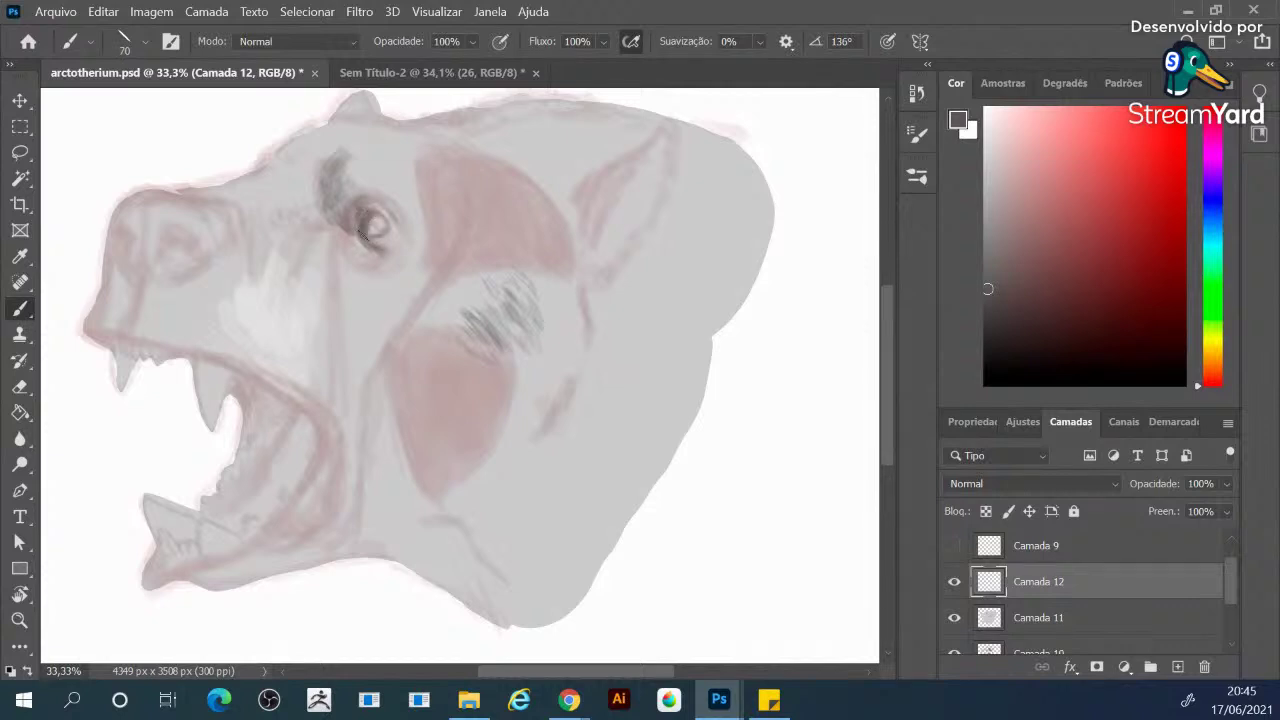
pyautogui.moveTo(361, 236)
pyautogui.mouseDown()
pyautogui.moveTo(363, 249)
pyautogui.moveTo(350, 216)
pyautogui.moveTo(372, 205)
pyautogui.mouseUp()
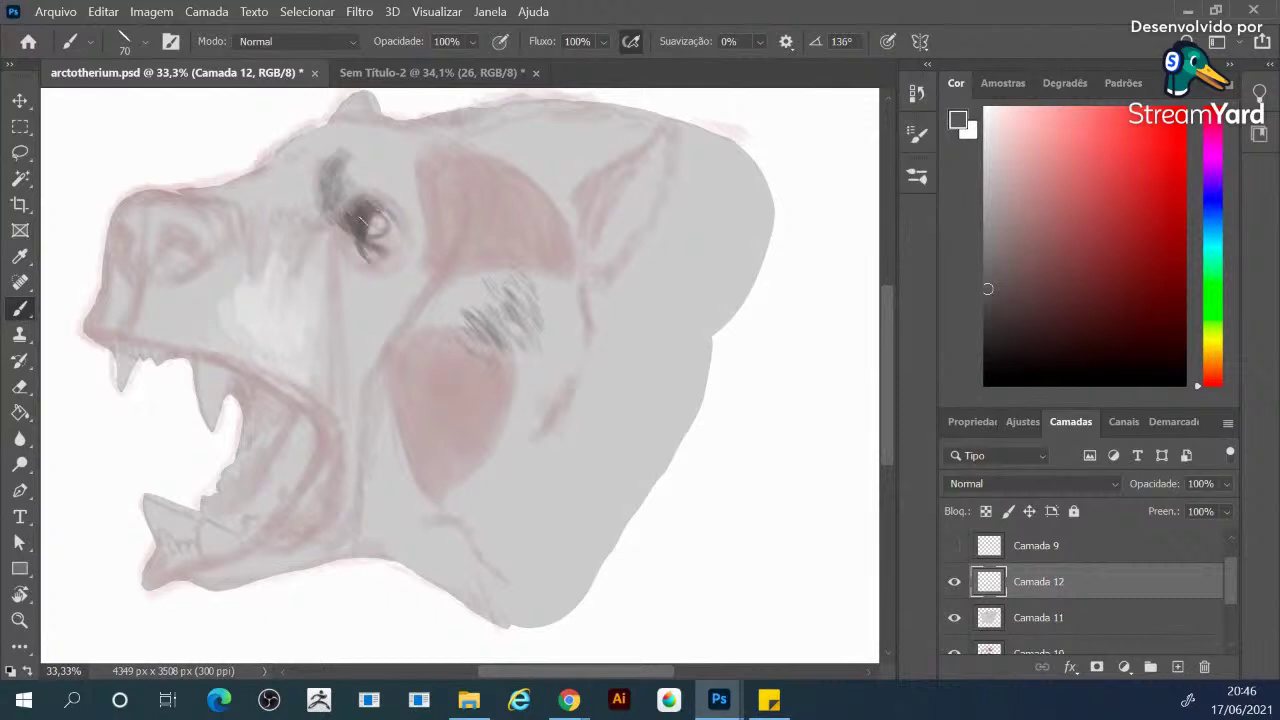
# Shade the eyeball's outline and the skin below the inner eye corner in dark grey
pyautogui.moveTo(386, 222); pyautogui.dragTo(383, 215)
pyautogui.press(']')
pyautogui.press(']')
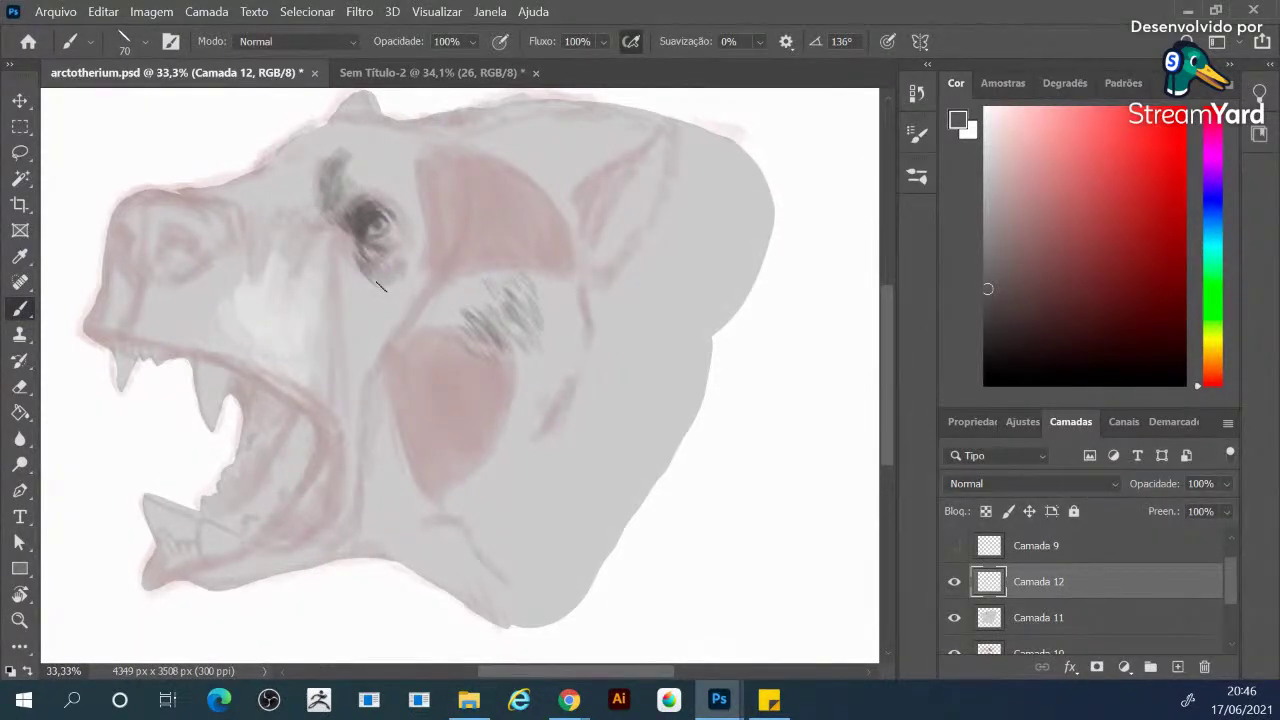
# Switch to the Goro_Structure brush and shade the area beneath the eye in dark grey at size 100
pyautogui.click(916, 176)
pyautogui.moveTo(898, 545); pyautogui.dragTo(873, 357)
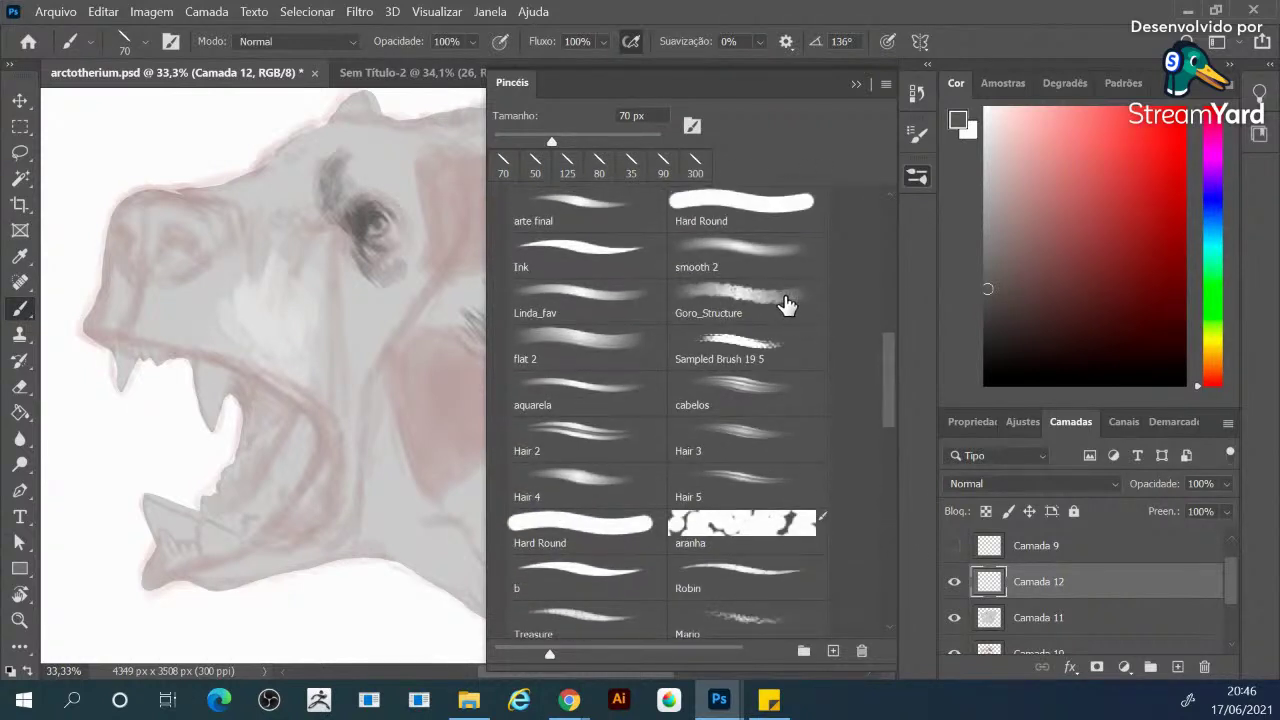
pyautogui.click(787, 305)
pyautogui.click(856, 84)
pyautogui.moveTo(400, 245)
pyautogui.mouseDown()
pyautogui.moveTo(380, 251)
pyautogui.moveTo(370, 232)
pyautogui.moveTo(380, 260)
pyautogui.moveTo(405, 268)
pyautogui.moveTo(368, 253)
pyautogui.mouseUp()
pyautogui.press('[')
pyautogui.press('[')
pyautogui.press('[')
pyautogui.press('[')
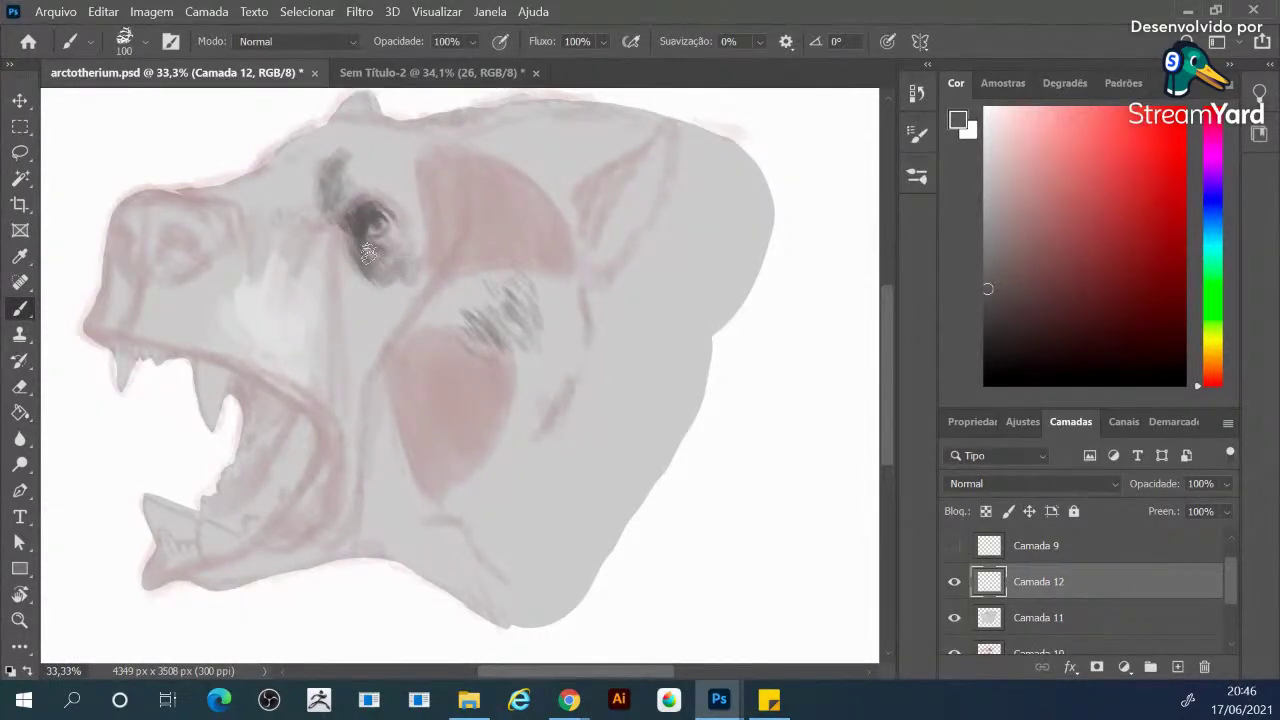
# Pick a darker grey, reduce the brush to 25 and deepen the inner eye corner and lower eyelid
pyautogui.click(999, 312)
pyautogui.press('[')
pyautogui.press('[')
pyautogui.press('[')
pyautogui.press('[')
pyautogui.press('[')
pyautogui.press('[')
pyautogui.press('[')
pyautogui.press('[')
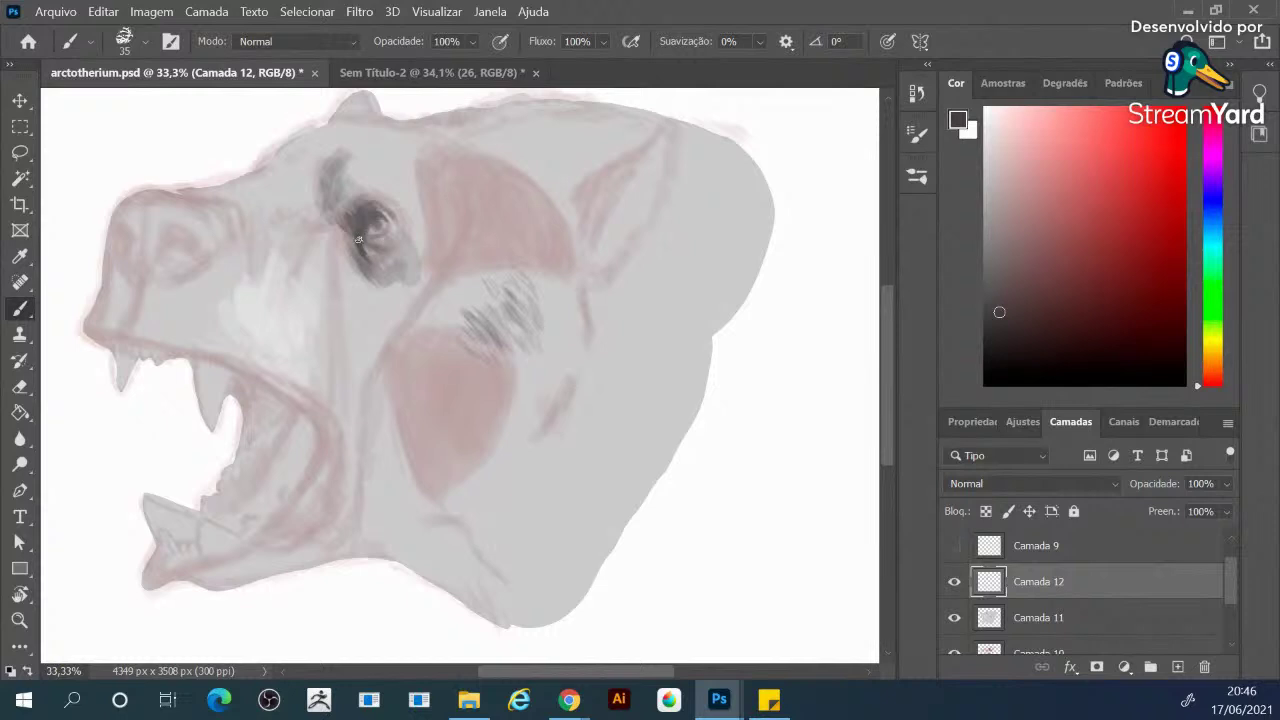
pyautogui.press('[')
pyautogui.press('[')
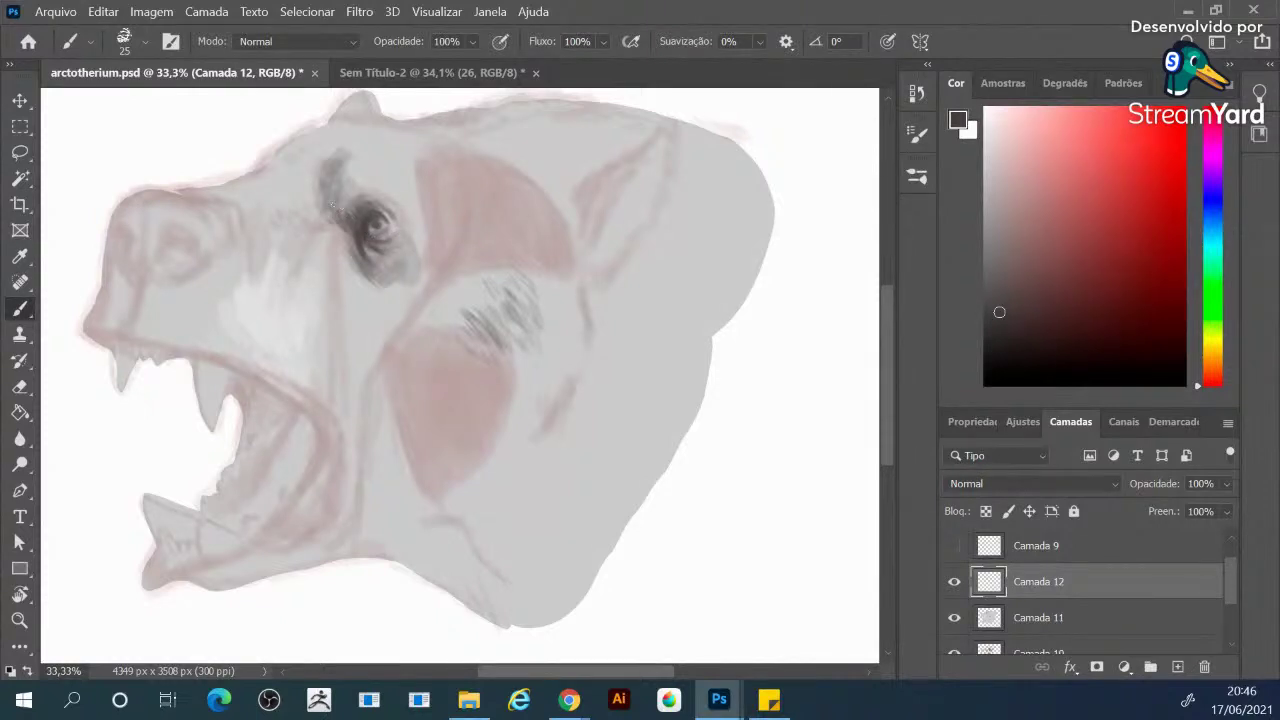
# Shade the muzzle bridge from the inner eye corner towards the nose in grey, enlarging the brush to 80
pyautogui.moveTo(322, 193)
pyautogui.mouseDown()
pyautogui.moveTo(342, 155)
pyautogui.moveTo(306, 206)
pyautogui.moveTo(289, 187)
pyautogui.moveTo(241, 202)
pyautogui.mouseUp()
pyautogui.press(']')
pyautogui.press(']')
pyautogui.press(']')
pyautogui.press(']')
pyautogui.press(']')
pyautogui.press(']')
pyautogui.keyDown('alt'); pyautogui.click(290, 195); pyautogui.keyUp('alt')
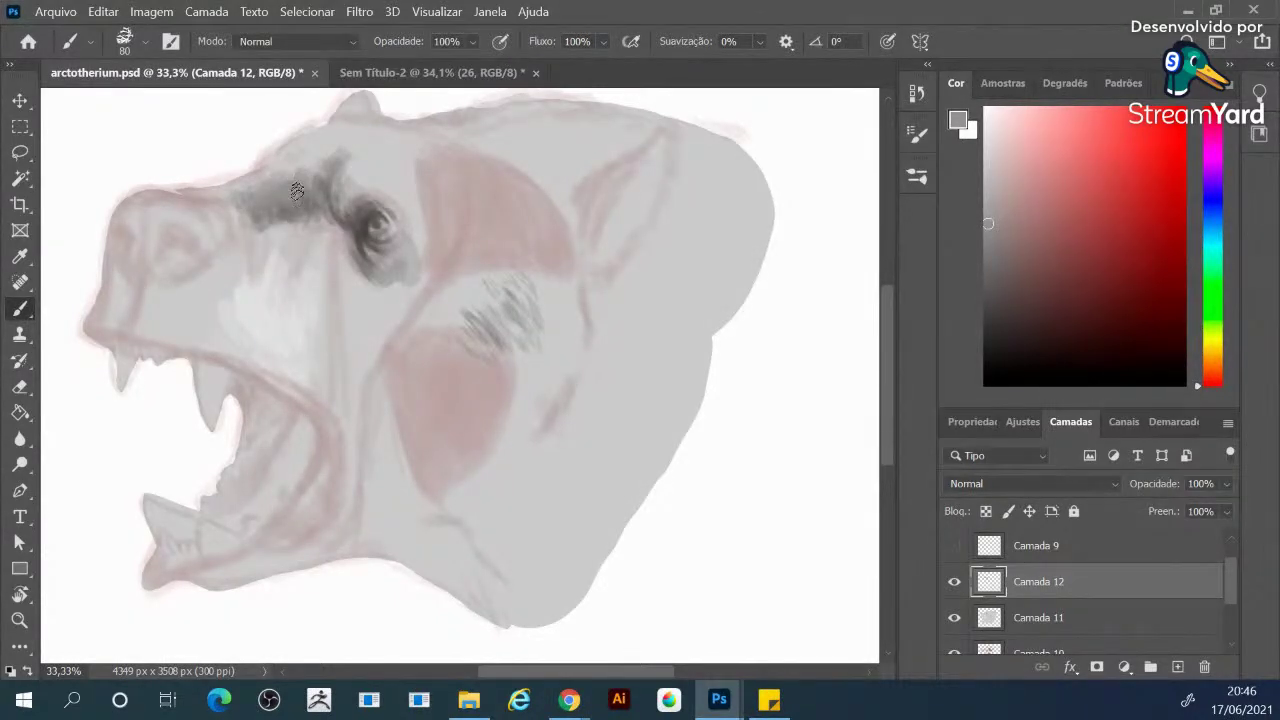
# Sample the eye rim's dark grey and shade around the eye, down the front cheek and along the rear cheek edge
pyautogui.keyDown('alt'); pyautogui.click(371, 200); pyautogui.keyUp('alt')
pyautogui.moveTo(360, 208)
pyautogui.mouseDown()
pyautogui.moveTo(340, 185)
pyautogui.moveTo(400, 205)
pyautogui.moveTo(370, 194)
pyautogui.moveTo(412, 225)
pyautogui.moveTo(395, 180)
pyautogui.moveTo(435, 235)
pyautogui.moveTo(405, 170)
pyautogui.moveTo(430, 192)
pyautogui.moveTo(352, 174)
pyautogui.moveTo(398, 204)
pyautogui.moveTo(378, 300)
pyautogui.moveTo(390, 328)
pyautogui.mouseUp()
pyautogui.moveTo(566, 273)
pyautogui.mouseDown()
pyautogui.moveTo(592, 312)
pyautogui.moveTo(560, 280)
pyautogui.moveTo(590, 325)
pyautogui.moveTo(578, 329)
pyautogui.moveTo(590, 395)
pyautogui.moveTo(572, 372)
pyautogui.mouseUp()
# Switch to Sampled Brush #118 1 and shade the cheek's rear and lower edges and the area below the eye in grey
pyautogui.click(910, 180)
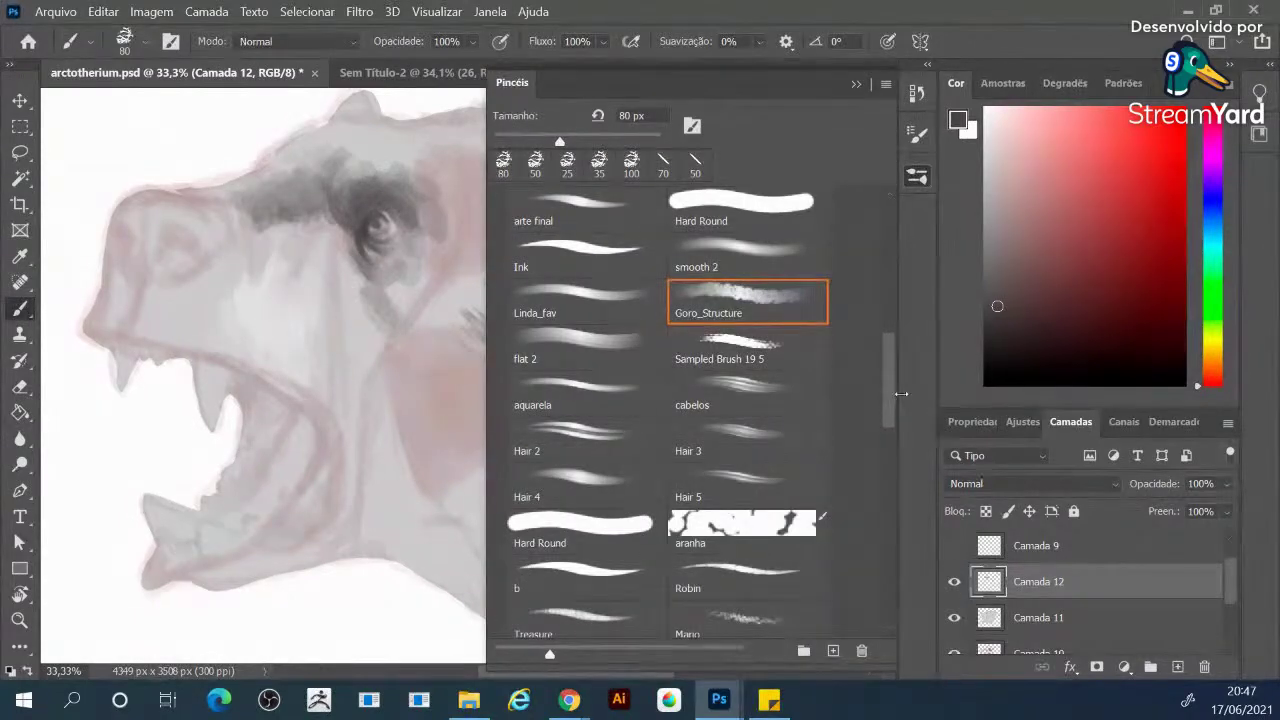
pyautogui.moveTo(890, 434); pyautogui.dragTo(888, 534)
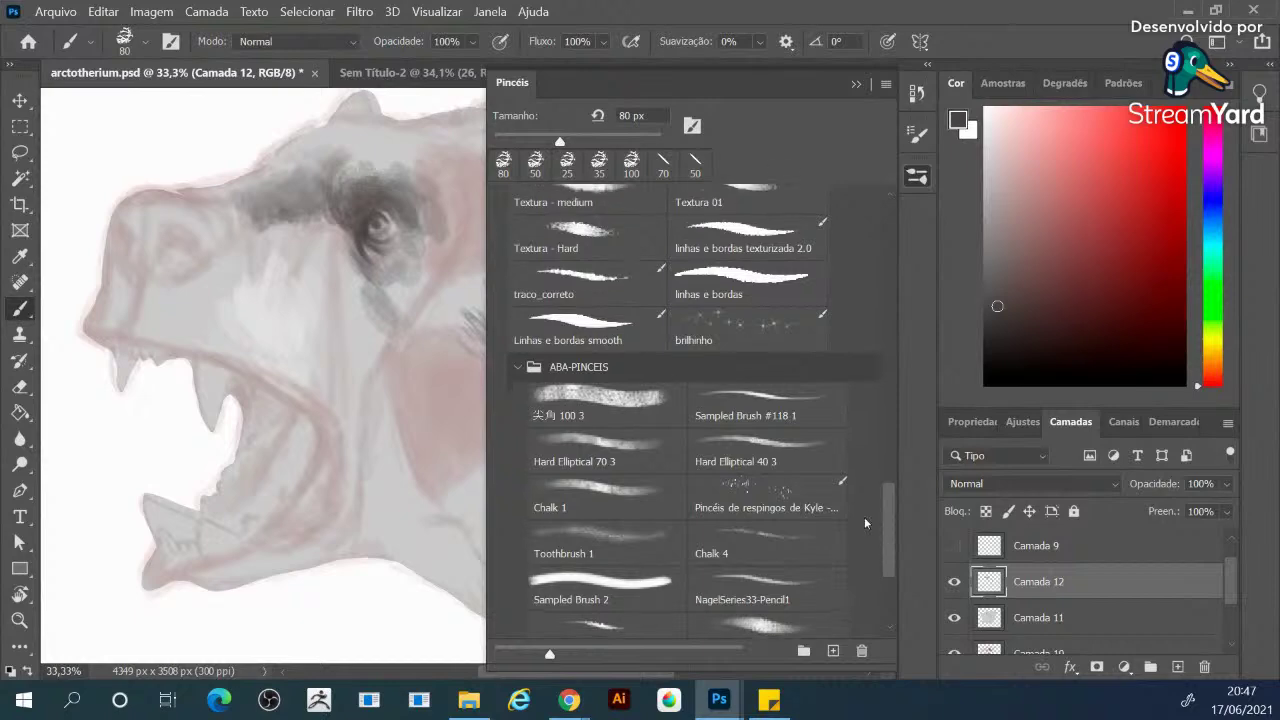
pyautogui.click(612, 457)
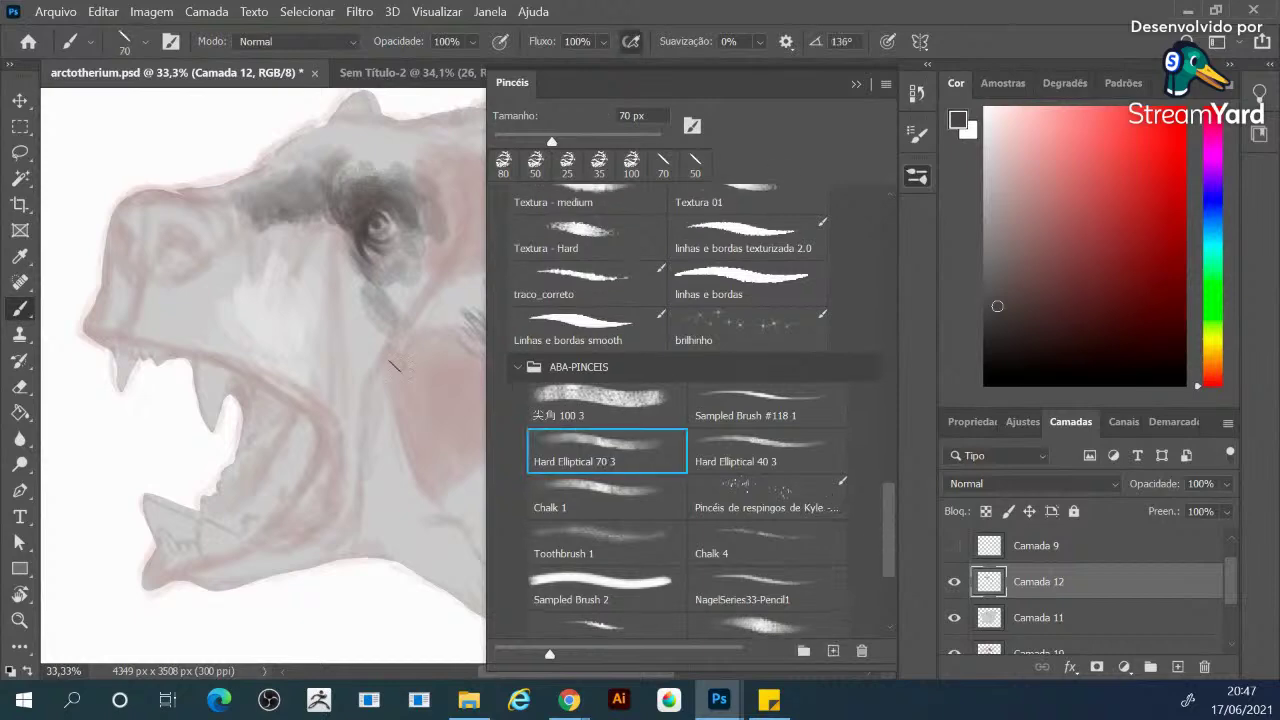
pyautogui.click(748, 398)
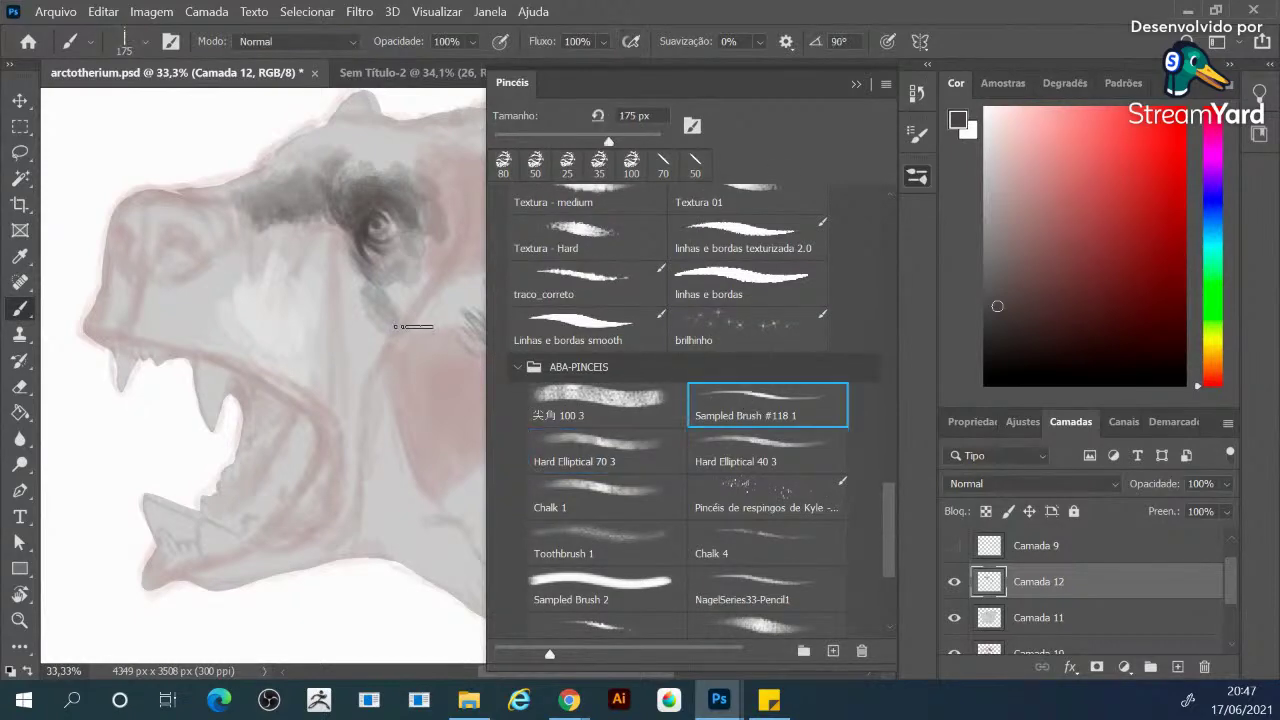
pyautogui.click(856, 84)
pyautogui.keyDown('alt'); pyautogui.click(583, 306); pyautogui.keyUp('alt')
pyautogui.moveTo(585, 335)
pyautogui.mouseDown()
pyautogui.moveTo(590, 398)
pyautogui.moveTo(570, 450)
pyautogui.moveTo(563, 430)
pyautogui.moveTo(563, 465)
pyautogui.moveTo(574, 442)
pyautogui.moveTo(550, 503)
pyautogui.moveTo(488, 496)
pyautogui.moveTo(455, 474)
pyautogui.mouseUp()
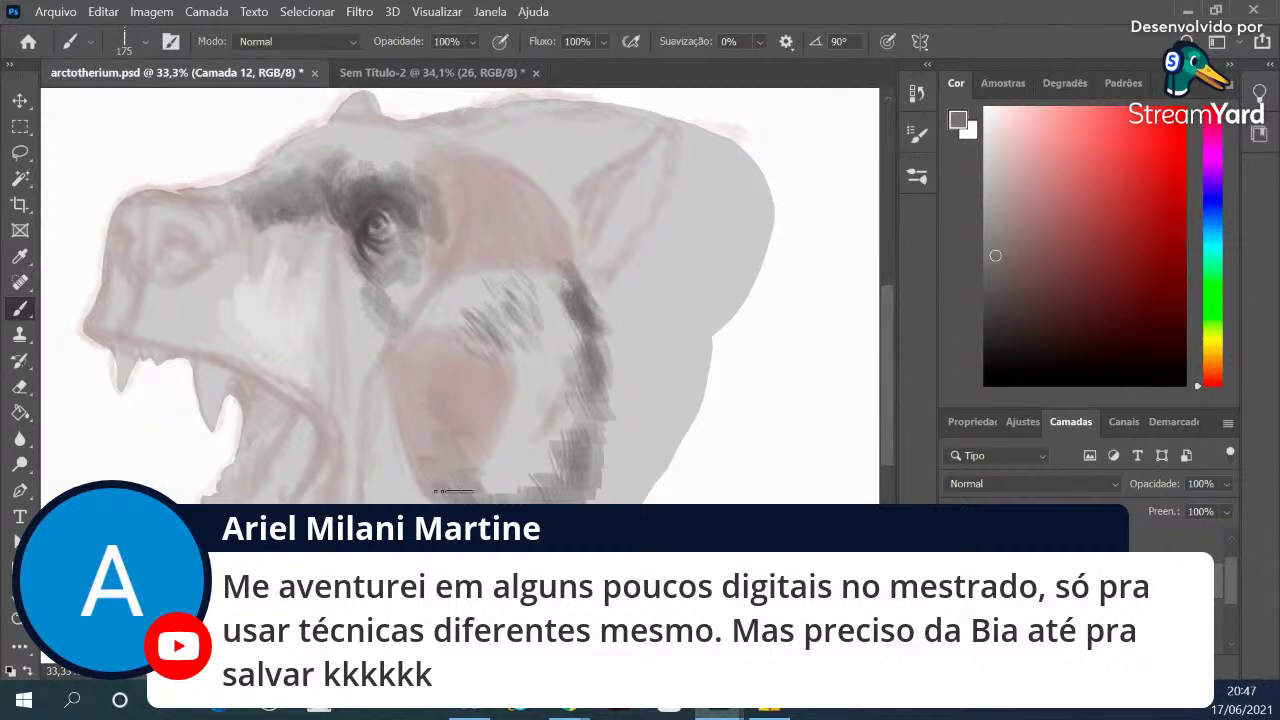
pyautogui.moveTo(520, 476)
pyautogui.mouseDown()
pyautogui.moveTo(547, 416)
pyautogui.moveTo(563, 456)
pyautogui.moveTo(553, 464)
pyautogui.moveTo(550, 395)
pyautogui.mouseUp()
pyautogui.moveTo(388, 277)
pyautogui.mouseDown()
pyautogui.moveTo(361, 297)
pyautogui.moveTo(403, 317)
pyautogui.moveTo(396, 299)
pyautogui.moveTo(416, 289)
pyautogui.moveTo(354, 299)
pyautogui.moveTo(365, 366)
pyautogui.moveTo(392, 336)
pyautogui.mouseUp()
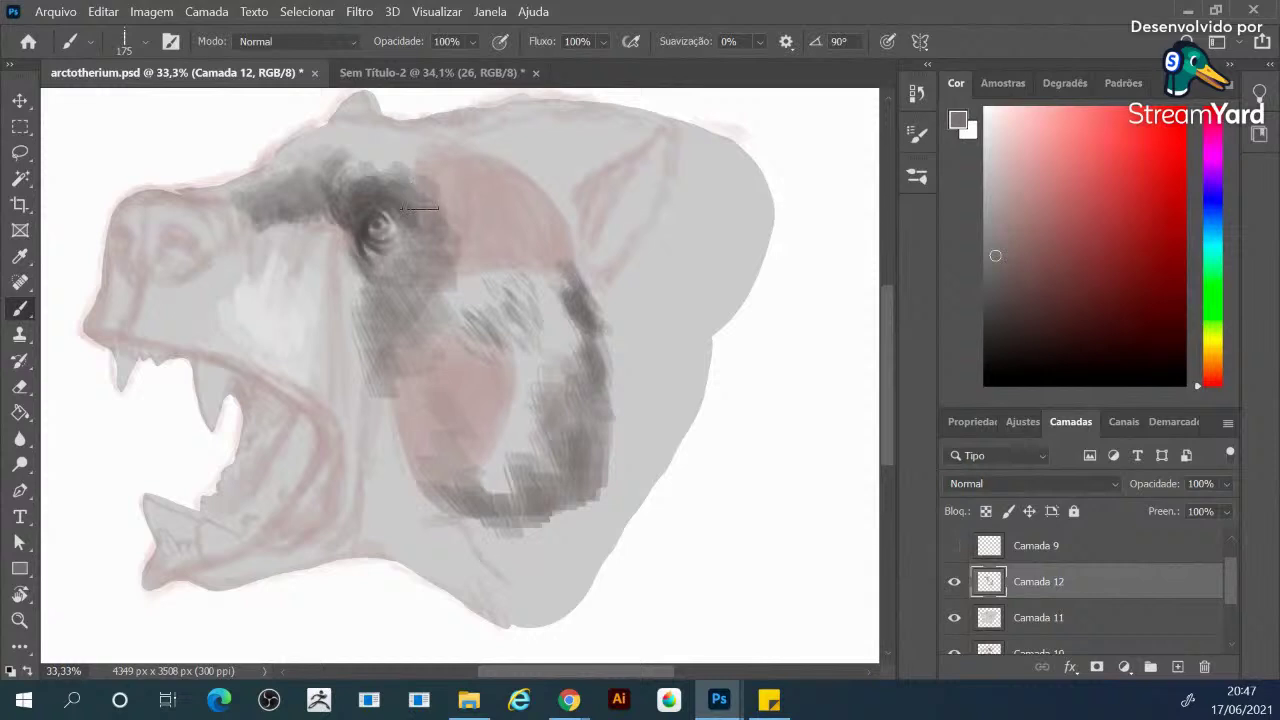
# Shade the temple in grey and darken its rear edge with a darker grey at brush size 70
pyautogui.moveTo(491, 163)
pyautogui.mouseDown()
pyautogui.moveTo(559, 222)
pyautogui.moveTo(548, 248)
pyautogui.moveTo(480, 262)
pyautogui.moveTo(471, 244)
pyautogui.moveTo(518, 228)
pyautogui.moveTo(530, 205)
pyautogui.moveTo(501, 244)
pyautogui.moveTo(517, 280)
pyautogui.moveTo(456, 228)
pyautogui.moveTo(457, 244)
pyautogui.moveTo(508, 206)
pyautogui.moveTo(500, 180)
pyautogui.moveTo(530, 187)
pyautogui.mouseUp()
pyautogui.click(986, 299)
pyautogui.press('[')
pyautogui.press('[')
pyautogui.press('[')
pyautogui.press('[')
pyautogui.press('[')
pyautogui.press('[')
pyautogui.moveTo(525, 171)
pyautogui.mouseDown()
pyautogui.moveTo(578, 268)
pyautogui.moveTo(562, 233)
pyautogui.mouseUp()
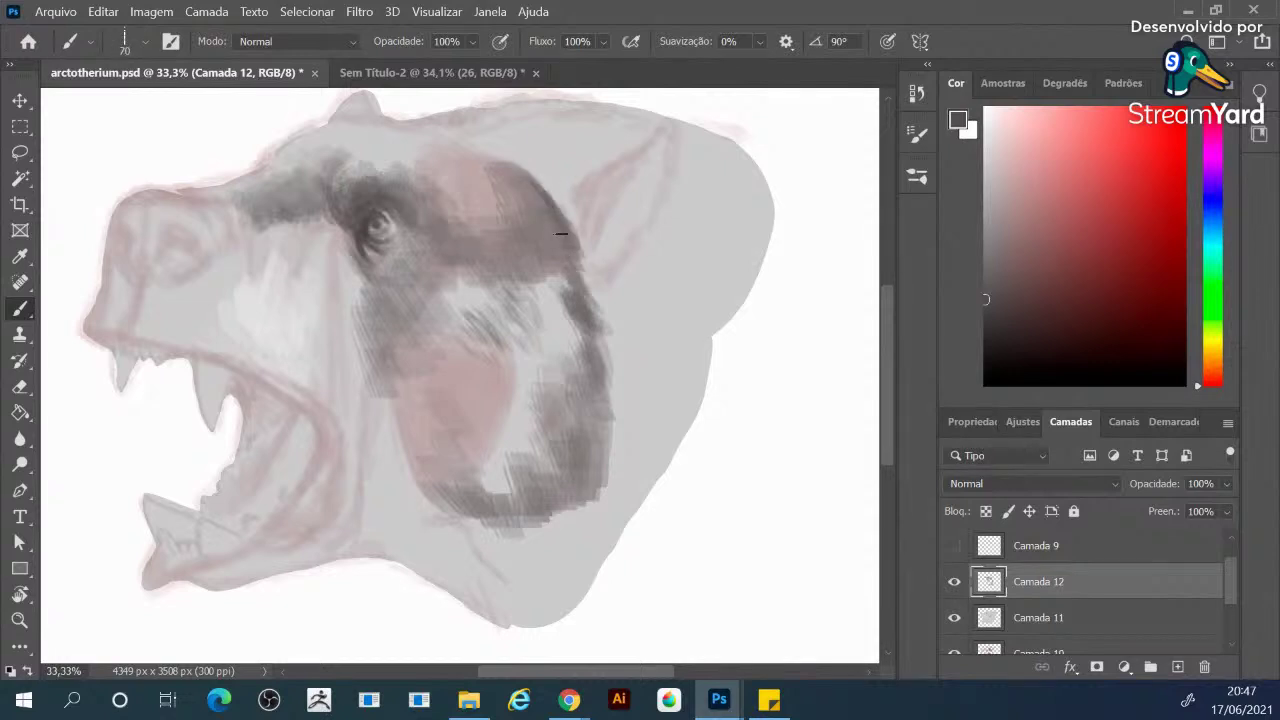
# Shade the nose, nostrils and the ridge behind the nose in dark grey, and touch up the inner eye corner
pyautogui.moveTo(177, 240)
pyautogui.mouseDown()
pyautogui.moveTo(165, 248)
pyautogui.moveTo(180, 236)
pyautogui.moveTo(170, 243)
pyautogui.moveTo(215, 248)
pyautogui.moveTo(122, 240)
pyautogui.moveTo(138, 243)
pyautogui.moveTo(128, 256)
pyautogui.moveTo(122, 236)
pyautogui.moveTo(130, 266)
pyautogui.moveTo(160, 278)
pyautogui.moveTo(143, 264)
pyautogui.moveTo(152, 272)
pyautogui.moveTo(158, 244)
pyautogui.moveTo(168, 272)
pyautogui.mouseUp()
pyautogui.moveTo(156, 224)
pyautogui.mouseDown()
pyautogui.moveTo(144, 229)
pyautogui.moveTo(150, 211)
pyautogui.moveTo(174, 205)
pyautogui.moveTo(204, 242)
pyautogui.moveTo(124, 222)
pyautogui.moveTo(140, 210)
pyautogui.moveTo(154, 210)
pyautogui.moveTo(140, 258)
pyautogui.moveTo(124, 218)
pyautogui.moveTo(176, 194)
pyautogui.moveTo(225, 228)
pyautogui.moveTo(200, 204)
pyautogui.moveTo(214, 228)
pyautogui.moveTo(190, 230)
pyautogui.moveTo(212, 211)
pyautogui.moveTo(250, 218)
pyautogui.mouseUp()
pyautogui.moveTo(336, 228)
pyautogui.mouseDown()
pyautogui.moveTo(330, 245)
pyautogui.moveTo(350, 270)
pyautogui.moveTo(331, 243)
pyautogui.mouseUp()
# Shade the front of the temple and cheek and fill the dark hollow inside the back of the mouth
pyautogui.moveTo(415, 167)
pyautogui.mouseDown()
pyautogui.moveTo(424, 184)
pyautogui.moveTo(420, 168)
pyautogui.moveTo(470, 172)
pyautogui.moveTo(480, 198)
pyautogui.mouseUp()
pyautogui.moveTo(343, 266)
pyautogui.mouseDown()
pyautogui.moveTo(330, 275)
pyautogui.moveTo(373, 321)
pyautogui.mouseUp()
pyautogui.moveTo(283, 397)
pyautogui.mouseDown()
pyautogui.moveTo(293, 408)
pyautogui.moveTo(278, 430)
pyautogui.moveTo(268, 404)
pyautogui.mouseUp()
# Pick an even darker grey and deepen the upper eyelid and eye rim with the brush at size 40
pyautogui.press('[')
pyautogui.moveTo(1022, 322); pyautogui.dragTo(985, 333)
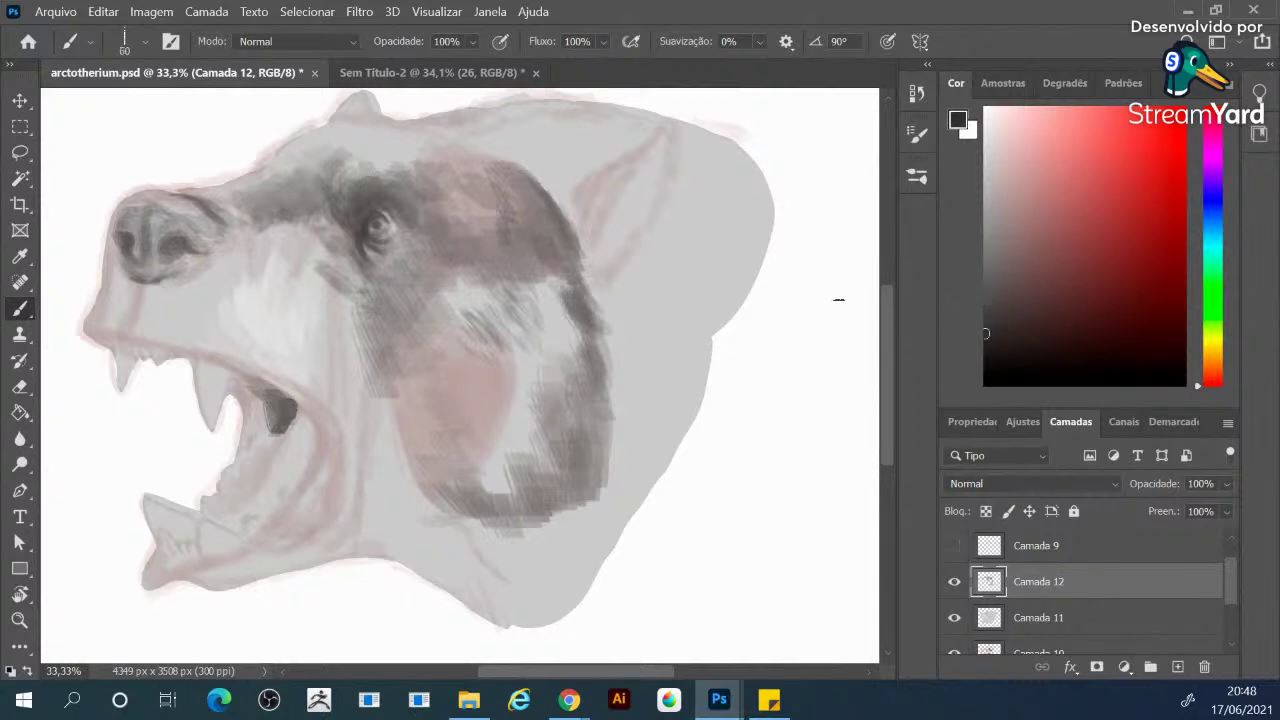
pyautogui.press('[')
pyautogui.press('[')
pyautogui.press(']')
pyautogui.press(']')
pyautogui.press(']')
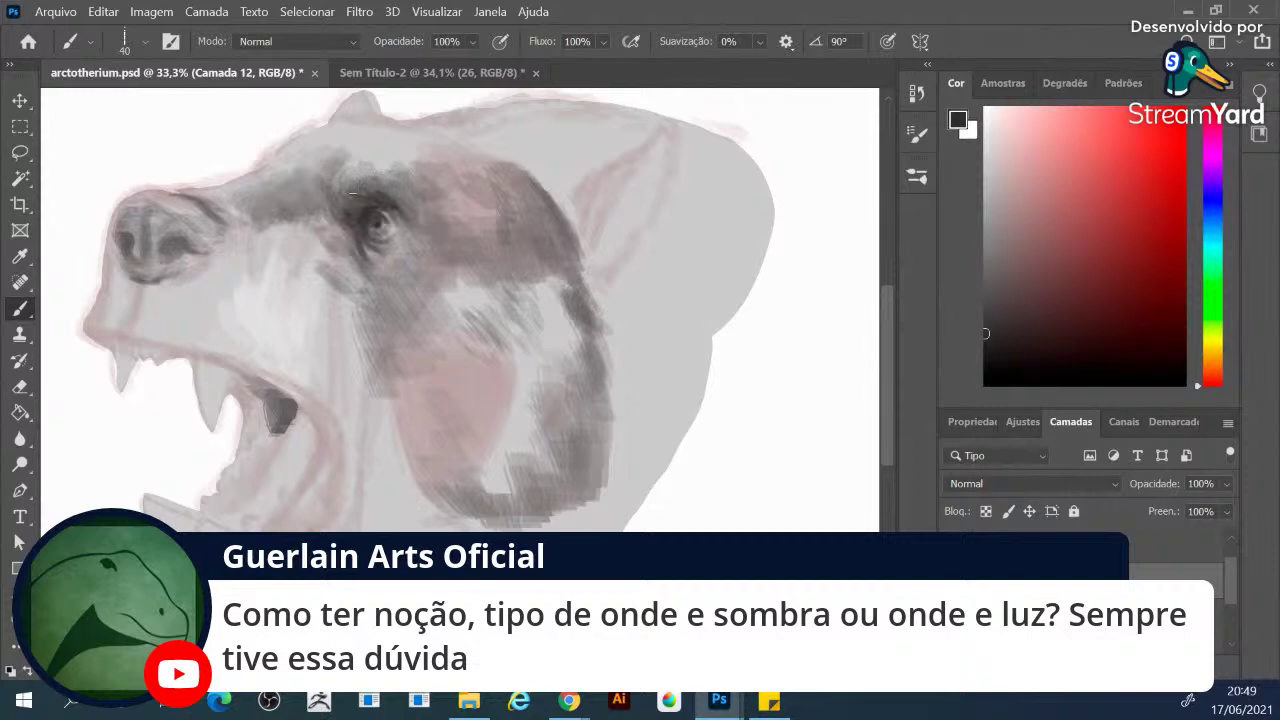
pyautogui.moveTo(394, 214); pyautogui.dragTo(404, 234)
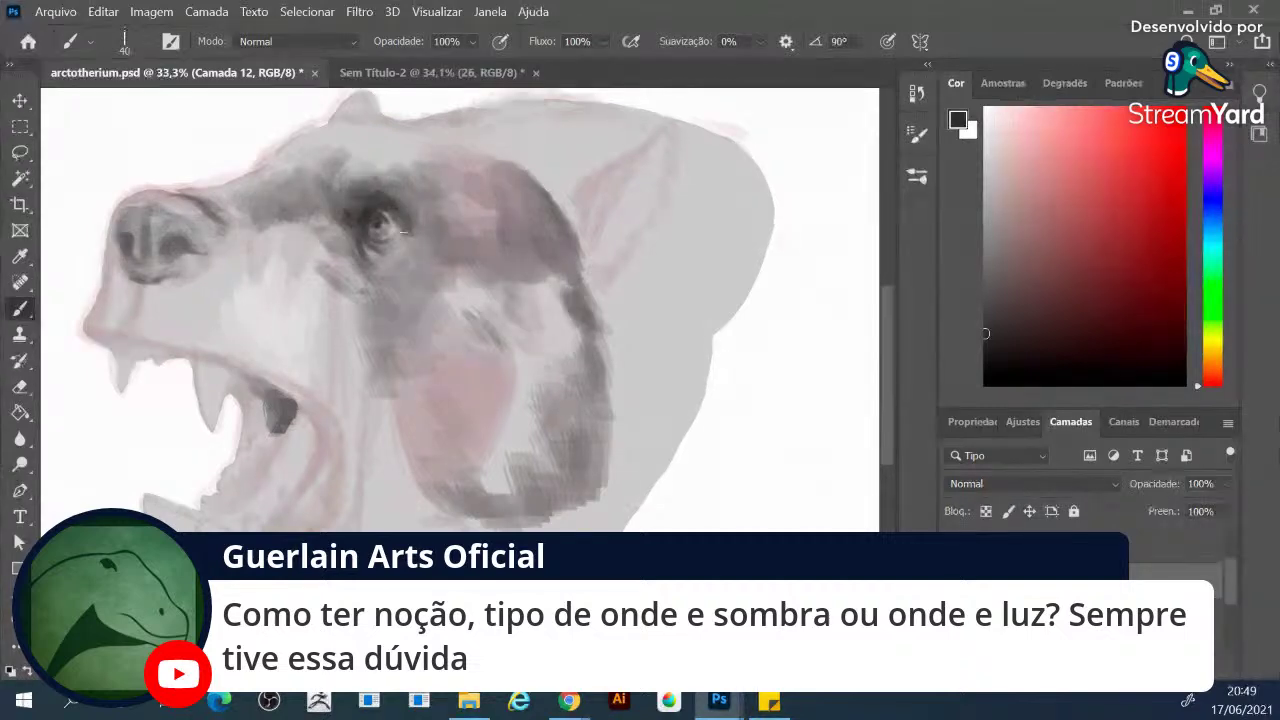
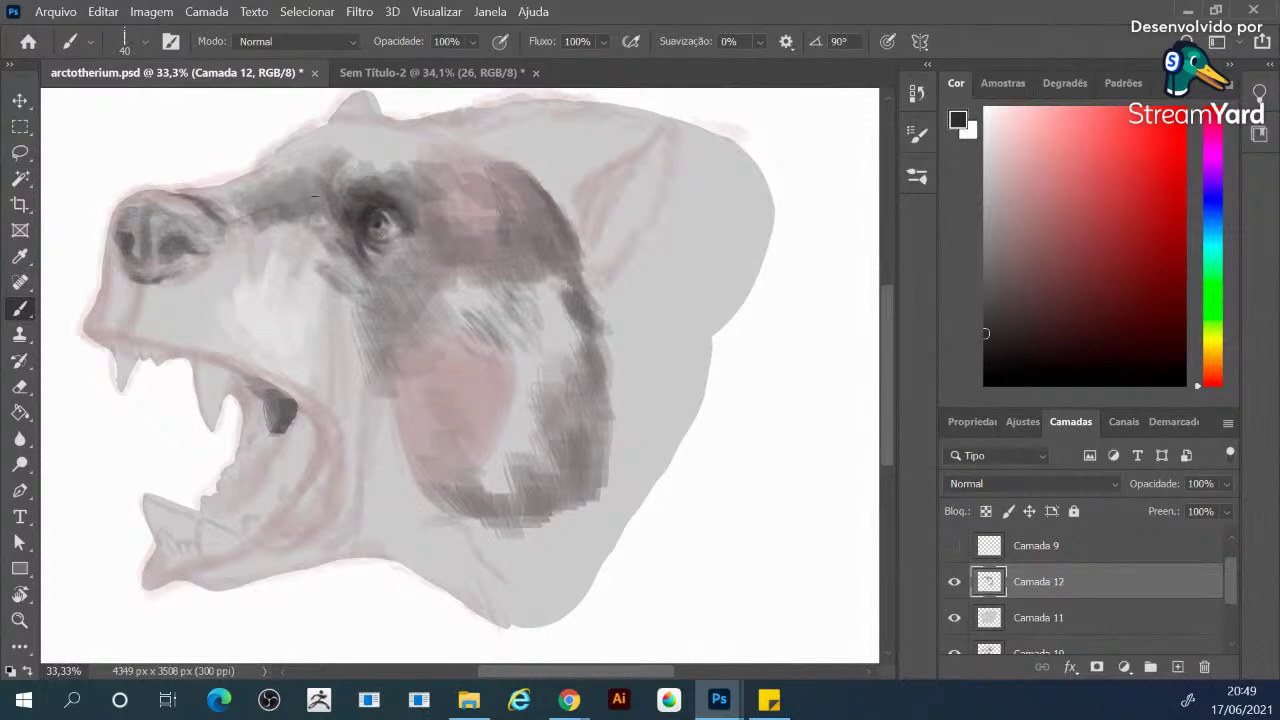
# Outline the top of the muzzle bridge and draw a small arrow above the snout pointing towards the head
pyautogui.moveTo(200, 190); pyautogui.dragTo(304, 163)
pyautogui.moveTo(108, 129); pyautogui.dragTo(150, 154)
pyautogui.moveTo(150, 154)
pyautogui.mouseDown()
pyautogui.moveTo(117, 151)
pyautogui.moveTo(120, 138)
pyautogui.moveTo(148, 150)
pyautogui.mouseUp()
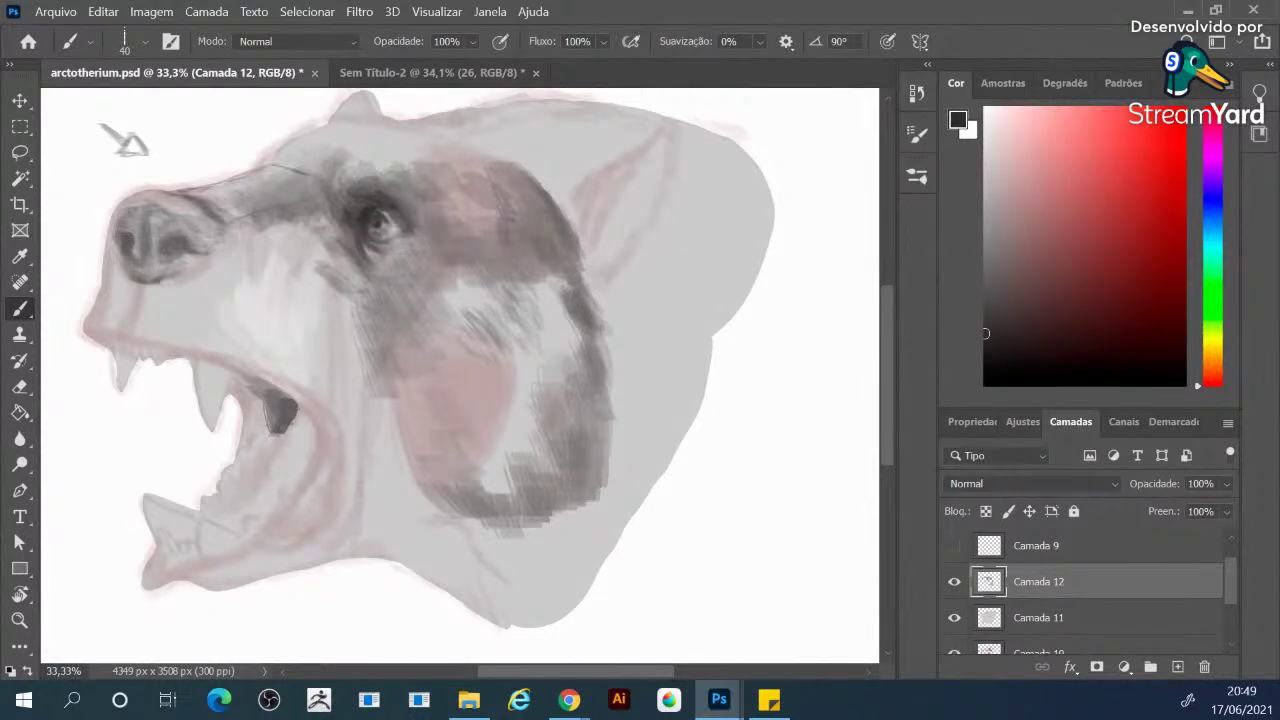
# Enlarge the brush to 60 and outline the rounded temple bulge behind the eye in dark grey
pyautogui.moveTo(132, 206)
pyautogui.mouseDown()
pyautogui.moveTo(178, 228)
pyautogui.moveTo(160, 222)
pyautogui.mouseUp()
pyautogui.press(']')
pyautogui.press(']')
pyautogui.moveTo(519, 213); pyautogui.dragTo(512, 301)
pyautogui.moveTo(408, 250); pyautogui.dragTo(414, 290)
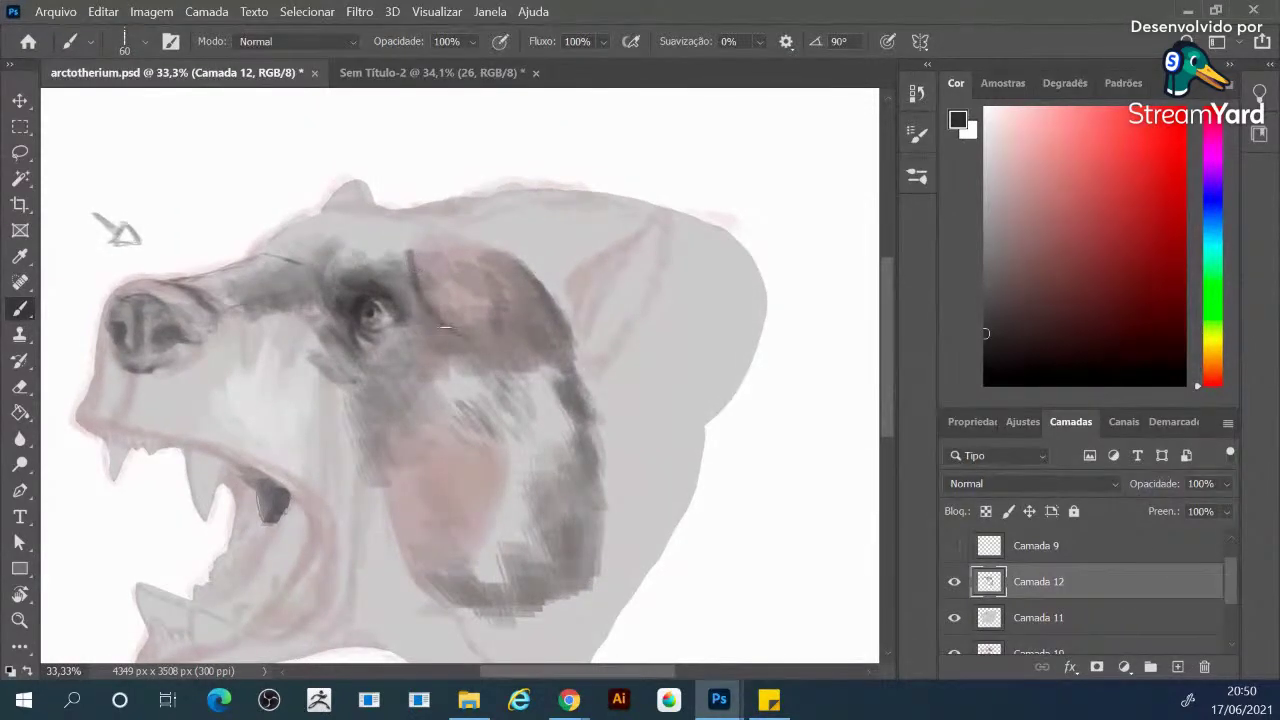
pyautogui.moveTo(547, 303)
pyautogui.mouseDown()
pyautogui.moveTo(534, 280)
pyautogui.moveTo(470, 245)
pyautogui.moveTo(424, 255)
pyautogui.mouseUp()
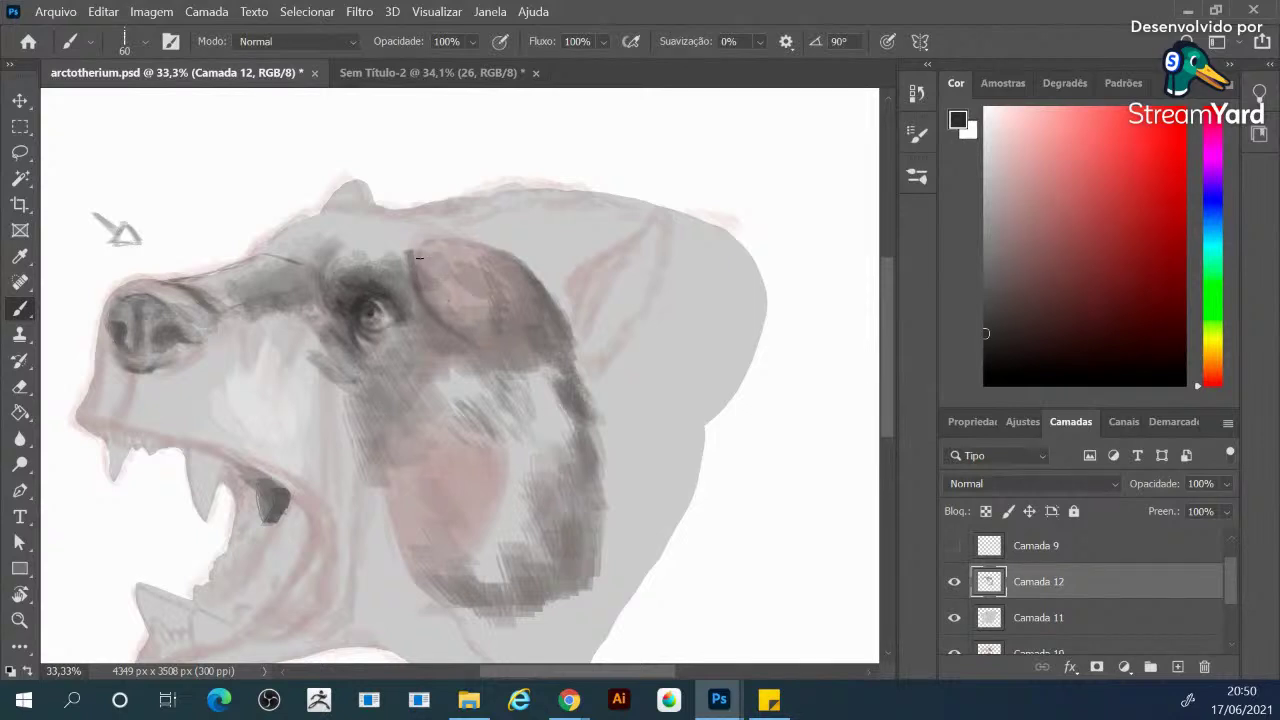
pyautogui.moveTo(420, 266); pyautogui.dragTo(433, 242)
pyautogui.moveTo(457, 300); pyautogui.dragTo(531, 269)
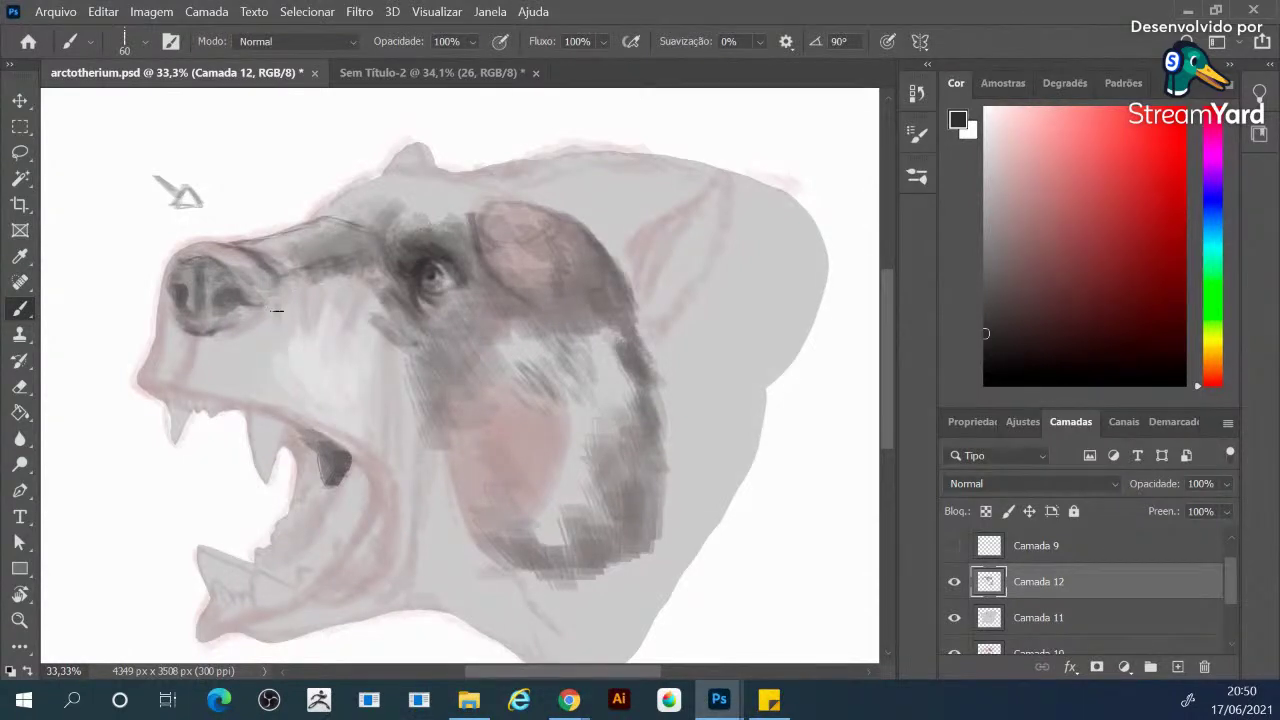
# Shade the muzzle side behind the nose and darken the cheek's lower front edge
pyautogui.moveTo(278, 293); pyautogui.dragTo(279, 347)
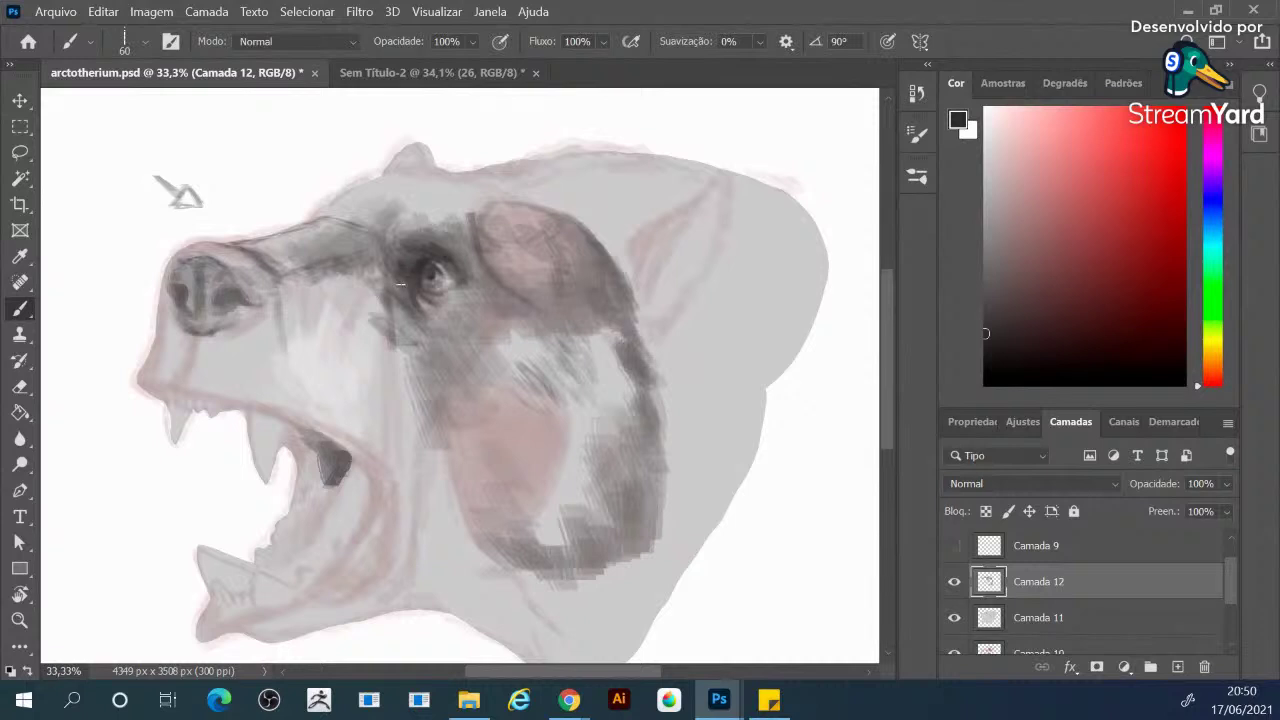
pyautogui.moveTo(433, 420)
pyautogui.mouseDown()
pyautogui.moveTo(467, 523)
pyautogui.moveTo(457, 474)
pyautogui.moveTo(493, 531)
pyautogui.moveTo(451, 482)
pyautogui.moveTo(450, 447)
pyautogui.moveTo(515, 539)
pyautogui.moveTo(475, 469)
pyautogui.moveTo(526, 472)
pyautogui.moveTo(461, 453)
pyautogui.moveTo(474, 503)
pyautogui.moveTo(495, 517)
pyautogui.moveTo(489, 499)
pyautogui.moveTo(506, 520)
pyautogui.moveTo(498, 504)
pyautogui.moveTo(435, 484)
pyautogui.moveTo(465, 532)
pyautogui.moveTo(420, 502)
pyautogui.moveTo(418, 458)
pyautogui.moveTo(521, 519)
pyautogui.moveTo(511, 550)
pyautogui.moveTo(523, 563)
pyautogui.moveTo(515, 554)
pyautogui.moveTo(545, 561)
pyautogui.moveTo(569, 514)
pyautogui.mouseUp()
# Enlarge the brush to 125 and darken the end of the muzzle bridge where it meets the brow
pyautogui.press(']')
pyautogui.press(']')
pyautogui.press(']')
pyautogui.moveTo(356, 232)
pyautogui.mouseDown()
pyautogui.moveTo(372, 262)
pyautogui.moveTo(353, 262)
pyautogui.moveTo(375, 250)
pyautogui.moveTo(388, 262)
pyautogui.moveTo(380, 248)
pyautogui.moveTo(341, 288)
pyautogui.mouseUp()
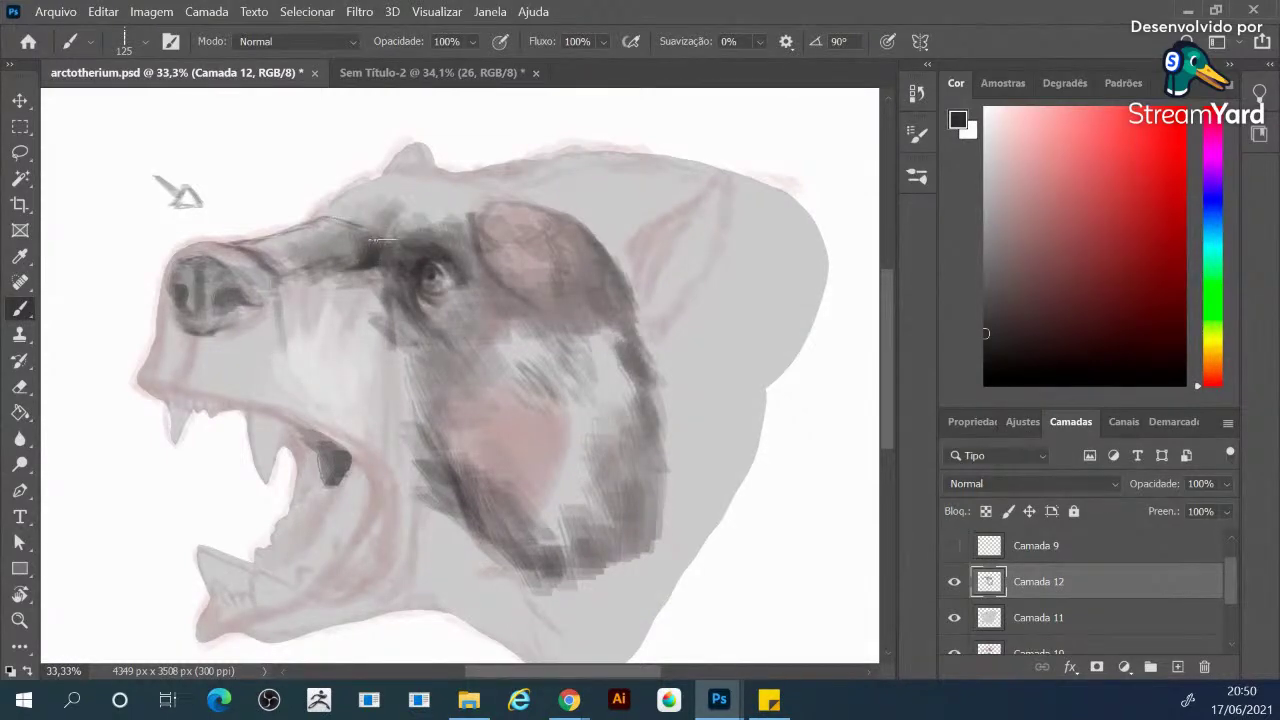
pyautogui.moveTo(390, 210); pyautogui.dragTo(393, 207)
# Darken the upper edge of the temple and the front edge of the ear with fur strokes
pyautogui.moveTo(487, 207); pyautogui.dragTo(487, 211)
pyautogui.moveTo(640, 286); pyautogui.dragTo(663, 231)
pyautogui.moveTo(550, 211)
pyautogui.mouseDown()
pyautogui.moveTo(560, 204)
pyautogui.moveTo(592, 230)
pyautogui.moveTo(568, 244)
pyautogui.mouseUp()
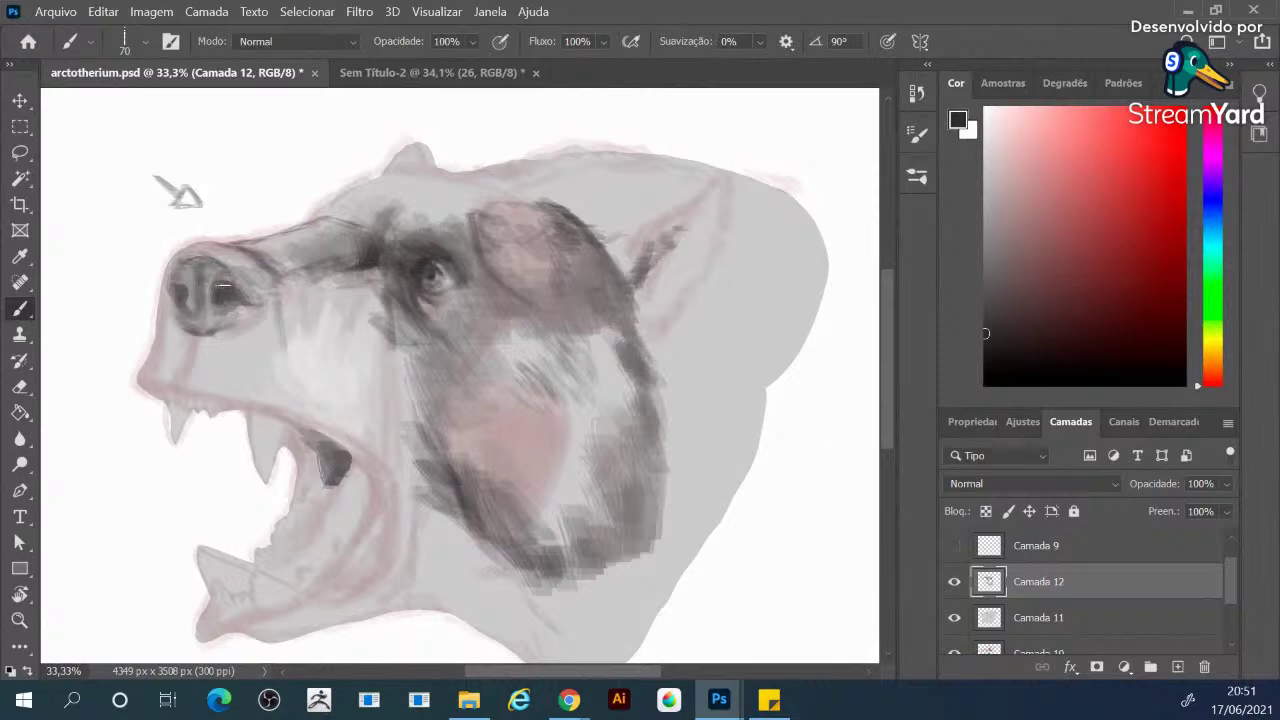
# Darken the nostrils and the upper lip edge from the snout tip to the mouth corner at brush size 70
pyautogui.moveTo(182, 291)
pyautogui.mouseDown()
pyautogui.moveTo(172, 320)
pyautogui.moveTo(200, 335)
pyautogui.mouseUp()
pyautogui.moveTo(153, 384); pyautogui.dragTo(305, 432)
pyautogui.moveTo(170, 391); pyautogui.dragTo(181, 390)
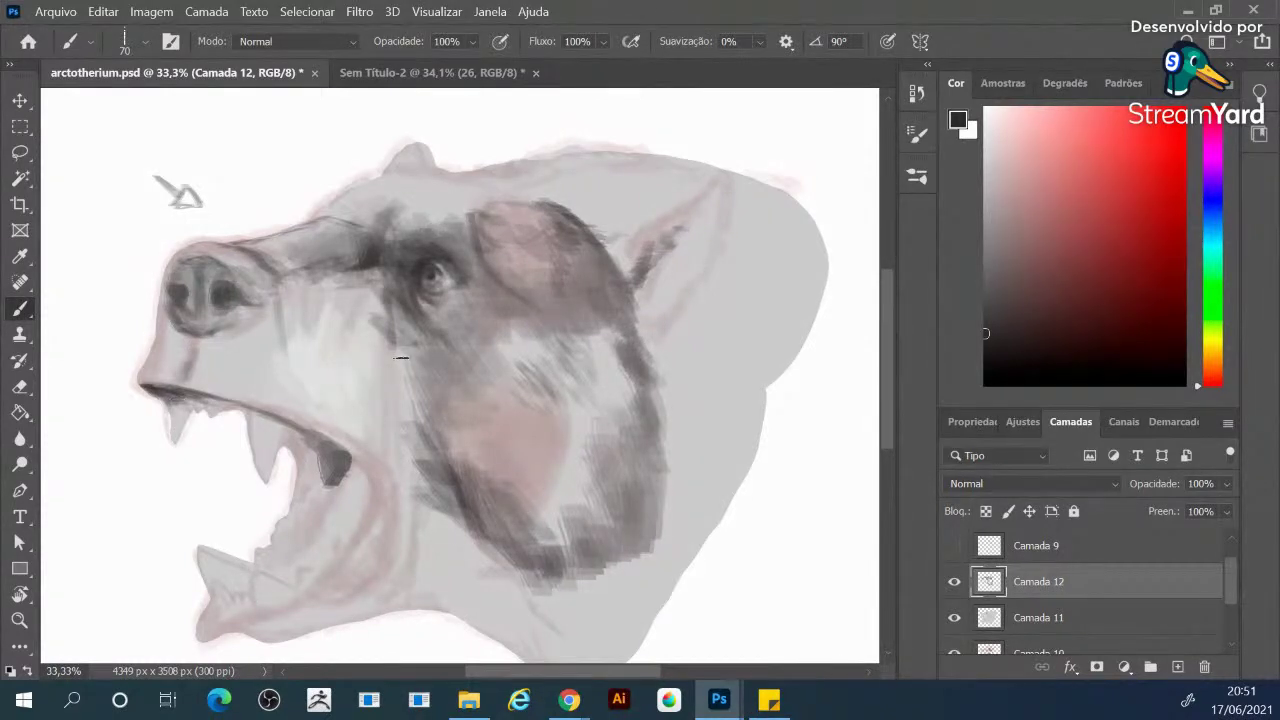
# Darken the cheek's front edge with a smaller brush, and fill the cheek with sampled greys at brush size 200
pyautogui.moveTo(377, 294); pyautogui.dragTo(381, 334)
pyautogui.moveTo(399, 409)
pyautogui.mouseDown()
pyautogui.moveTo(401, 445)
pyautogui.moveTo(400, 385)
pyautogui.moveTo(420, 410)
pyautogui.moveTo(405, 421)
pyautogui.mouseUp()
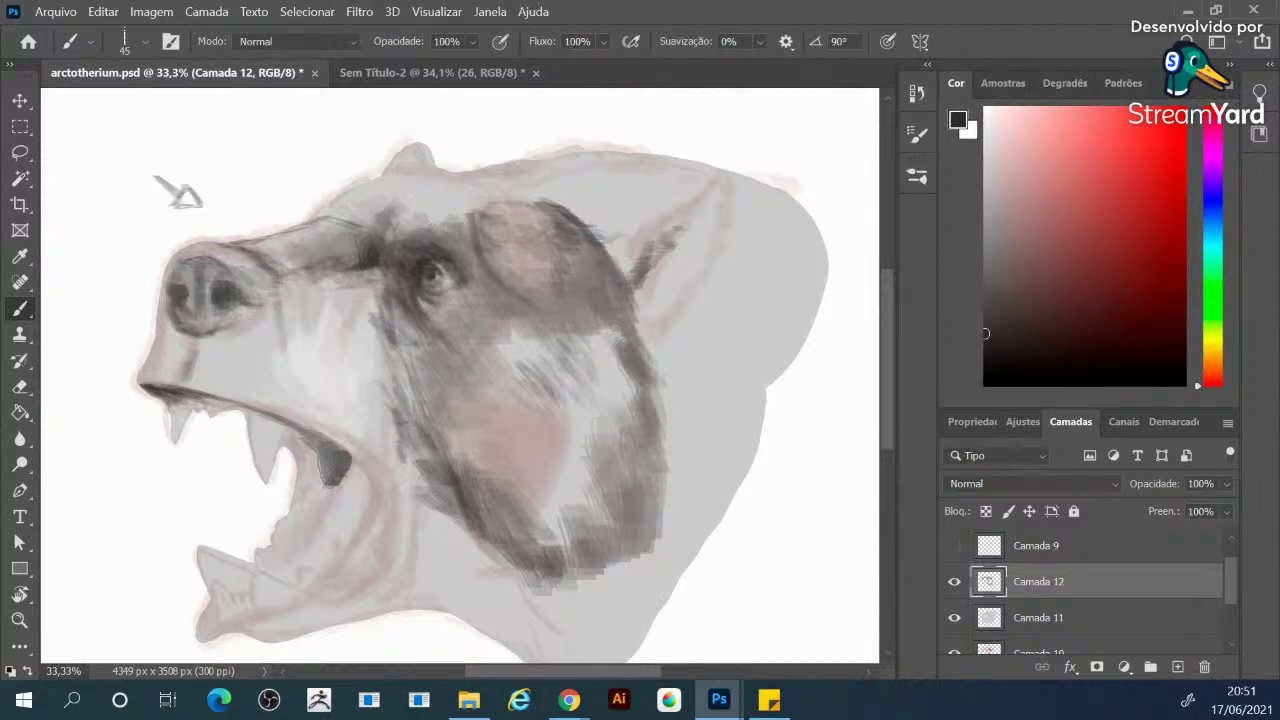
pyautogui.press(']')
pyautogui.press(']')
pyautogui.press(']')
pyautogui.press(']')
pyautogui.press(']')
pyautogui.press(']')
pyautogui.press(']')
pyautogui.press(']')
pyautogui.press(']')
pyautogui.moveTo(500, 428)
pyautogui.mouseDown()
pyautogui.moveTo(543, 483)
pyautogui.moveTo(577, 430)
pyautogui.moveTo(563, 468)
pyautogui.moveTo(520, 390)
pyautogui.moveTo(565, 350)
pyautogui.moveTo(600, 370)
pyautogui.moveTo(570, 345)
pyautogui.moveTo(553, 461)
pyautogui.moveTo(560, 540)
pyautogui.moveTo(600, 500)
pyautogui.moveTo(549, 461)
pyautogui.moveTo(600, 370)
pyautogui.moveTo(545, 445)
pyautogui.moveTo(500, 410)
pyautogui.moveTo(490, 467)
pyautogui.moveTo(455, 425)
pyautogui.mouseUp()
pyautogui.keyDown('alt'); pyautogui.click(455, 425); pyautogui.keyUp('alt')
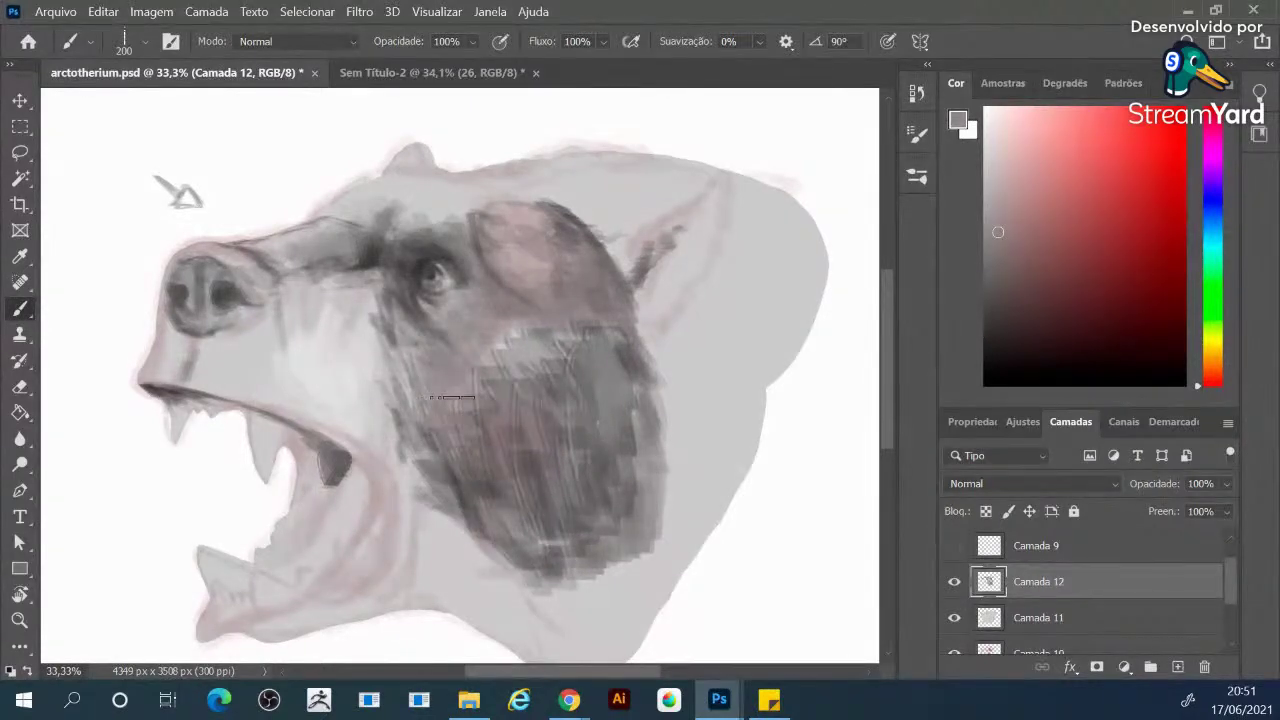
pyautogui.moveTo(457, 399); pyautogui.dragTo(528, 360)
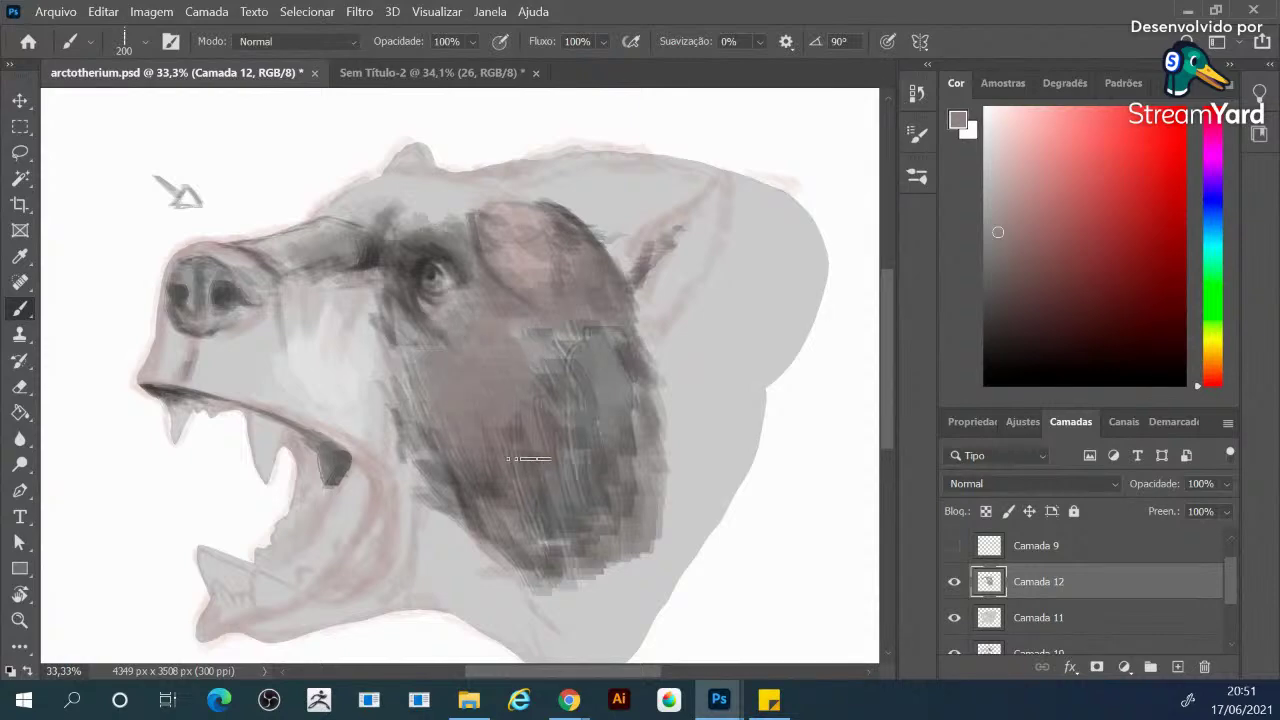
# Sample darker greys from the cheek and extend the fur shading down over the jaw area
pyautogui.keyDown('alt'); pyautogui.click(558, 488); pyautogui.keyUp('alt')
pyautogui.keyDown('alt'); pyautogui.click(466, 479); pyautogui.keyUp('alt')
pyautogui.moveTo(472, 481)
pyautogui.mouseDown()
pyautogui.moveTo(527, 438)
pyautogui.moveTo(517, 461)
pyautogui.moveTo(508, 468)
pyautogui.moveTo(483, 444)
pyautogui.moveTo(541, 350)
pyautogui.moveTo(541, 406)
pyautogui.moveTo(570, 428)
pyautogui.moveTo(549, 483)
pyautogui.moveTo(473, 523)
pyautogui.moveTo(495, 541)
pyautogui.moveTo(443, 549)
pyautogui.moveTo(458, 563)
pyautogui.moveTo(433, 546)
pyautogui.moveTo(423, 567)
pyautogui.moveTo(403, 561)
pyautogui.moveTo(428, 551)
pyautogui.moveTo(427, 528)
pyautogui.moveTo(489, 573)
pyautogui.moveTo(450, 578)
pyautogui.moveTo(505, 560)
pyautogui.mouseUp()
# Darken the temple with strokes sweeping back from behind the eye, using a sampled dark grey
pyautogui.moveTo(597, 292)
pyautogui.mouseDown()
pyautogui.moveTo(557, 276)
pyautogui.moveTo(499, 270)
pyautogui.moveTo(506, 283)
pyautogui.moveTo(458, 218)
pyautogui.moveTo(490, 278)
pyautogui.moveTo(480, 262)
pyautogui.moveTo(548, 330)
pyautogui.moveTo(511, 302)
pyautogui.moveTo(533, 321)
pyautogui.moveTo(513, 321)
pyautogui.moveTo(530, 350)
pyautogui.moveTo(547, 357)
pyautogui.moveTo(531, 266)
pyautogui.mouseUp()
pyautogui.keyDown('alt'); pyautogui.click(460, 203); pyautogui.keyUp('alt')
pyautogui.moveTo(466, 212); pyautogui.dragTo(566, 269)
# Pick a light cyan and paint a highlight across the forehead and the upper temple
pyautogui.click(1211, 241)
pyautogui.moveTo(1086, 140); pyautogui.dragTo(1028, 116)
pyautogui.moveTo(472, 203)
pyautogui.mouseDown()
pyautogui.moveTo(457, 214)
pyautogui.moveTo(468, 215)
pyautogui.mouseUp()
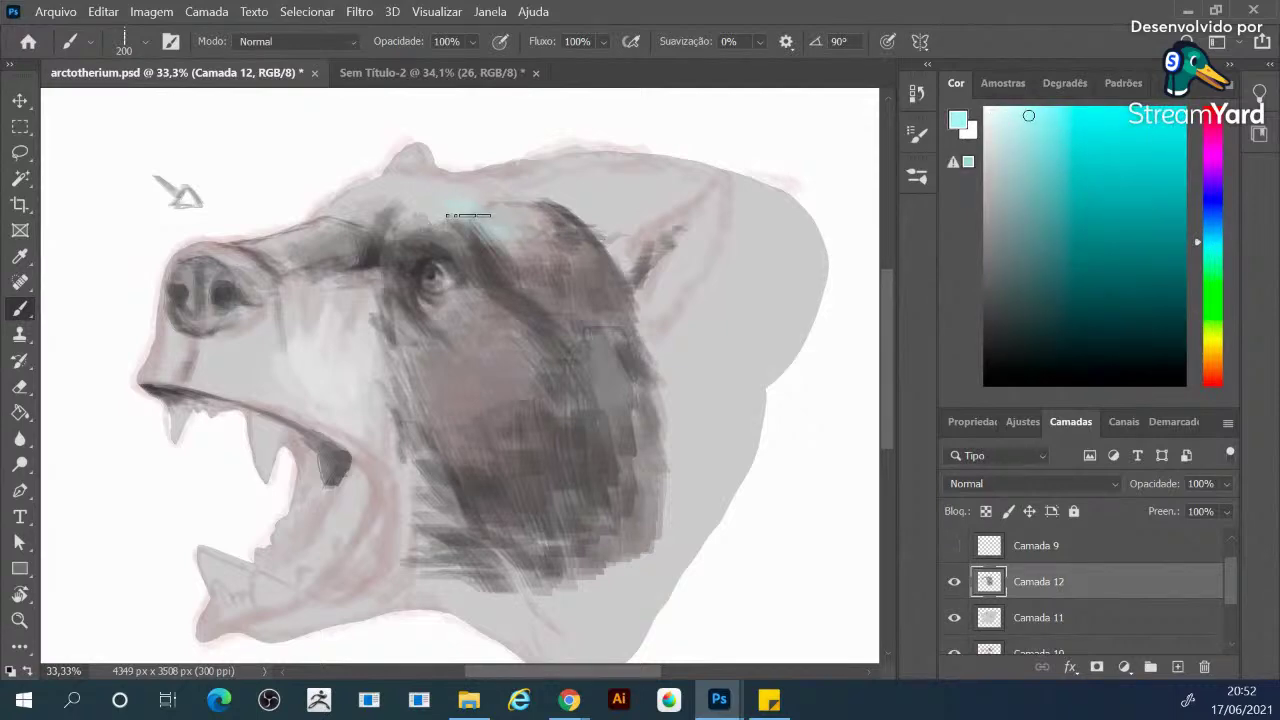
pyautogui.moveTo(524, 214); pyautogui.dragTo(525, 212)
pyautogui.moveTo(446, 197)
pyautogui.mouseDown()
pyautogui.moveTo(391, 218)
pyautogui.moveTo(386, 182)
pyautogui.moveTo(347, 203)
pyautogui.moveTo(404, 172)
pyautogui.moveTo(343, 232)
pyautogui.mouseUp()
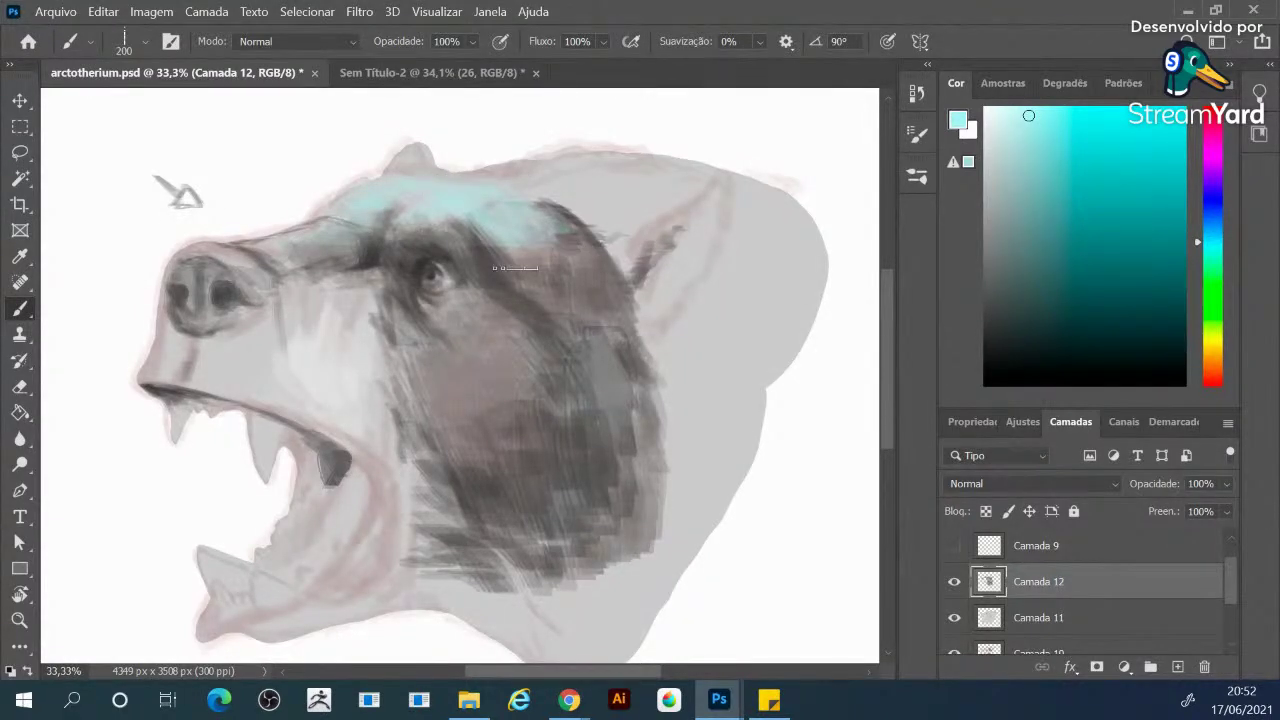
# Sample tones from the temple and forehead, then fill the temple with dark grey and blend it into the cyan highlight
pyautogui.keyDown('alt'); pyautogui.click(488, 256); pyautogui.keyUp('alt')
pyautogui.moveTo(478, 227)
pyautogui.mouseDown()
pyautogui.moveTo(500, 250)
pyautogui.moveTo(540, 252)
pyautogui.moveTo(528, 244)
pyautogui.moveTo(532, 285)
pyautogui.moveTo(515, 272)
pyautogui.moveTo(575, 238)
pyautogui.moveTo(590, 255)
pyautogui.moveTo(552, 265)
pyautogui.mouseUp()
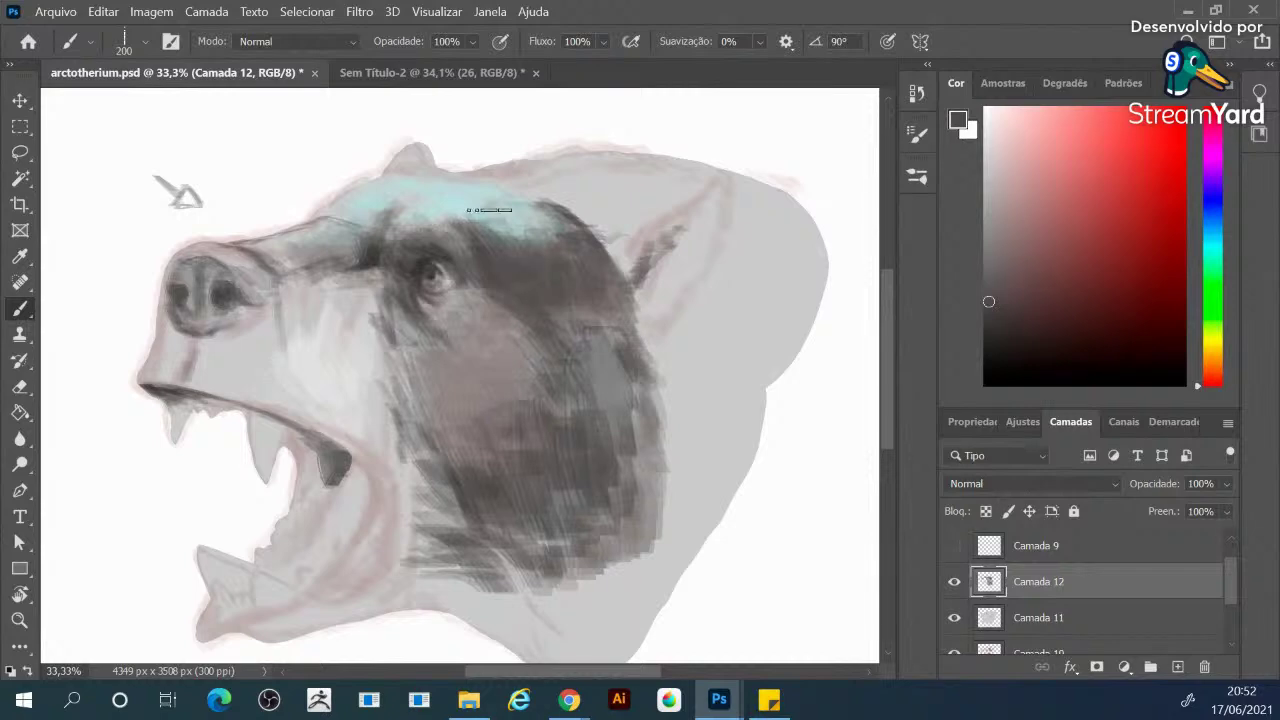
pyautogui.keyDown('alt'); pyautogui.click(490, 212); pyautogui.keyUp('alt')
pyautogui.moveTo(490, 212); pyautogui.dragTo(502, 217)
pyautogui.keyDown('alt'); pyautogui.click(477, 244); pyautogui.keyUp('alt')
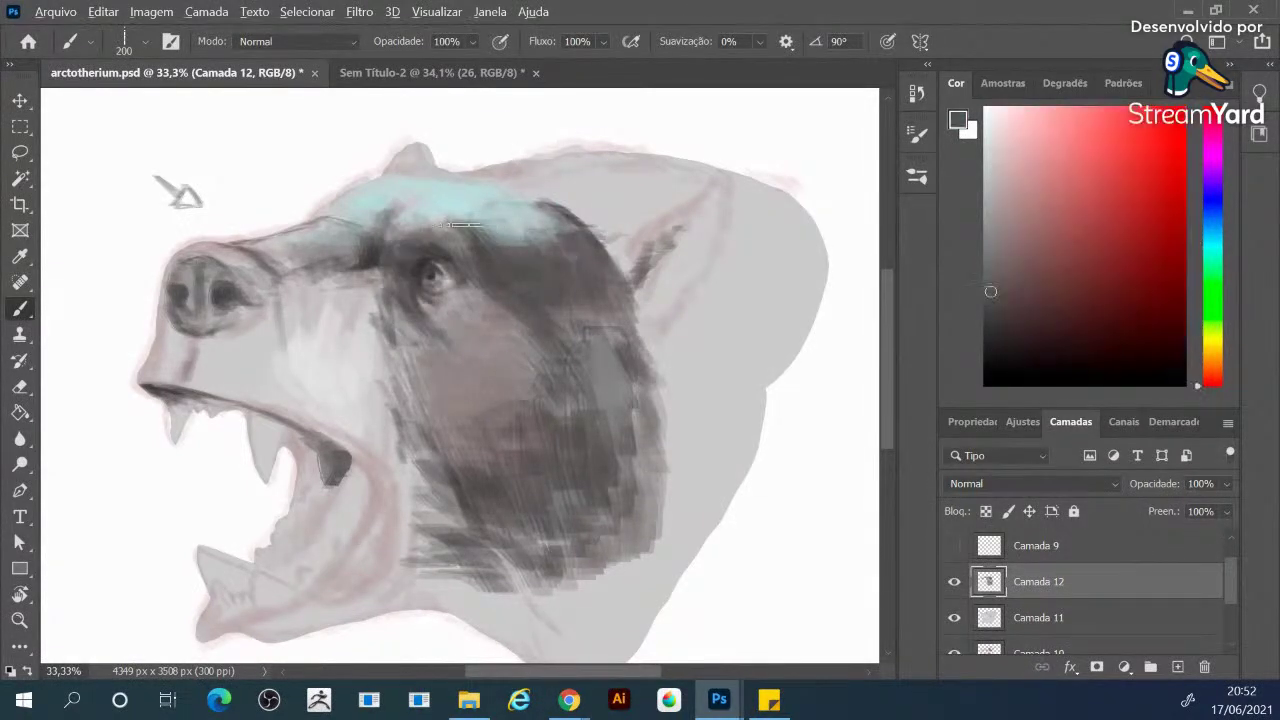
pyautogui.moveTo(513, 225)
pyautogui.mouseDown()
pyautogui.moveTo(556, 235)
pyautogui.moveTo(543, 216)
pyautogui.moveTo(558, 219)
pyautogui.moveTo(548, 247)
pyautogui.moveTo(512, 246)
pyautogui.mouseUp()
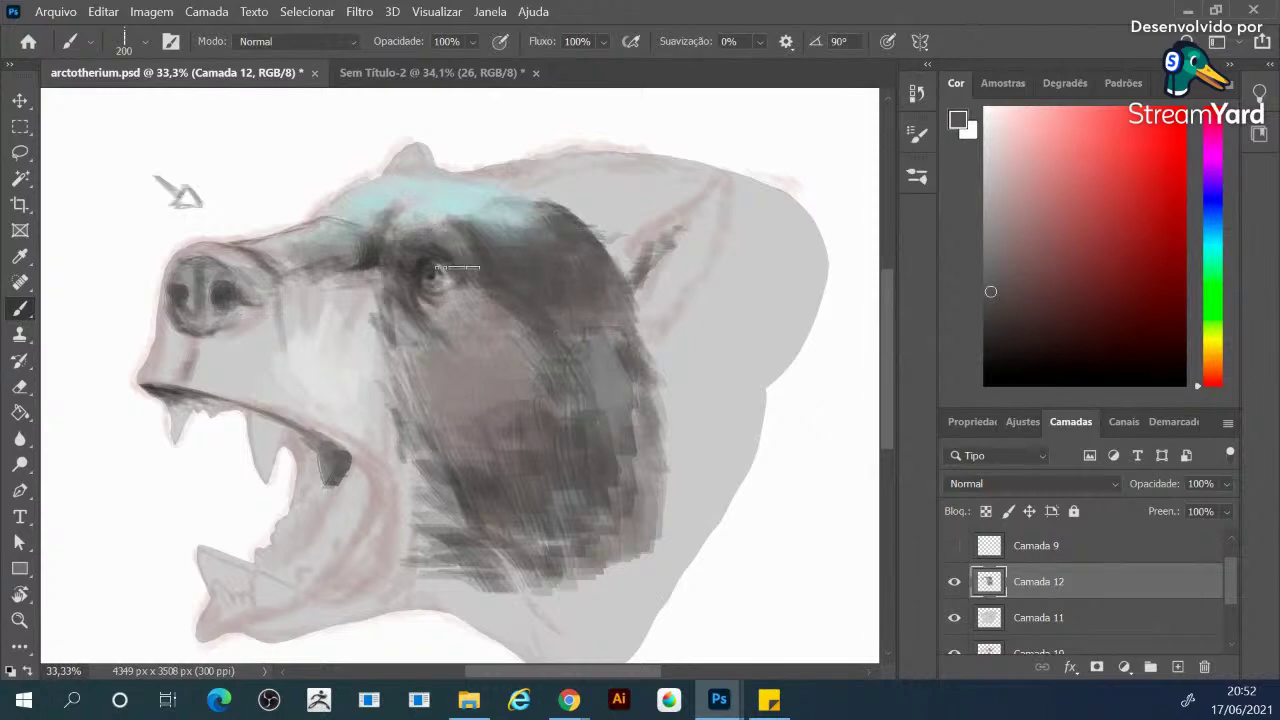
# Sample a dark grey beside the eye and darken the fur around and below it with brush sizes 80 and 100
pyautogui.press('[')
pyautogui.press('[')
pyautogui.press('[')
pyautogui.press('[')
pyautogui.press('[')
pyautogui.press('[')
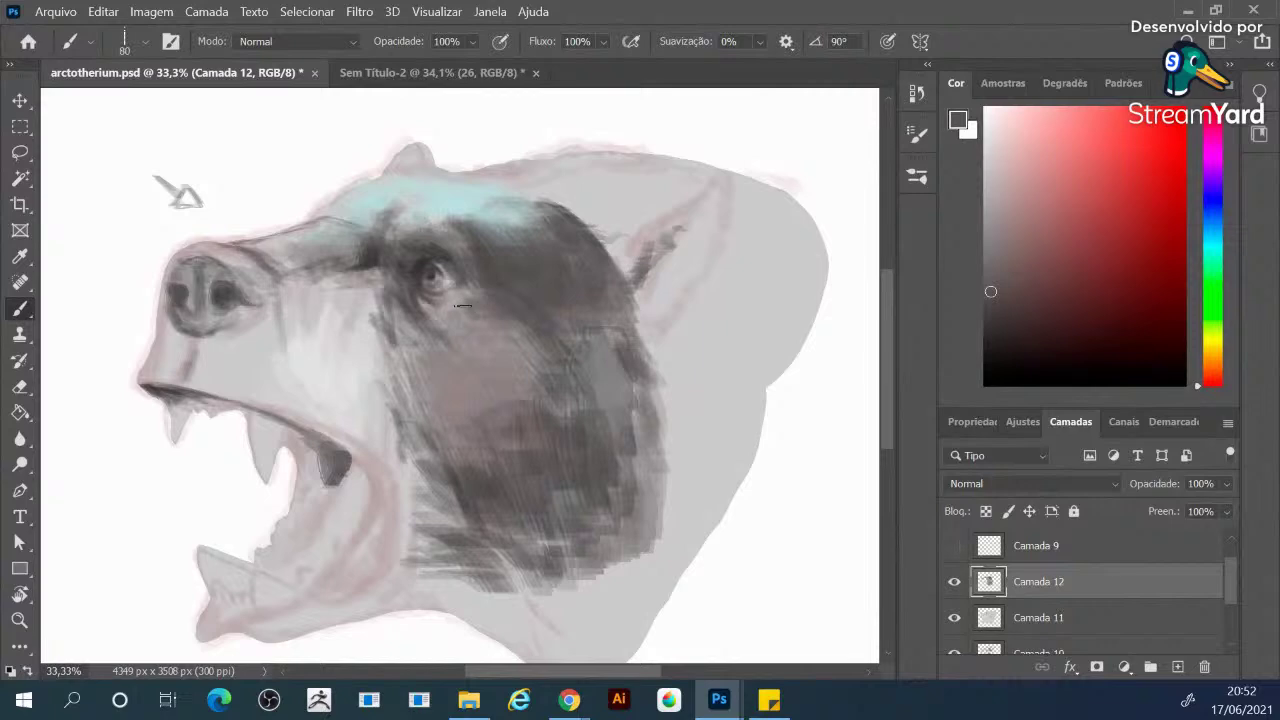
pyautogui.keyDown('alt'); pyautogui.click(423, 265); pyautogui.keyUp('alt')
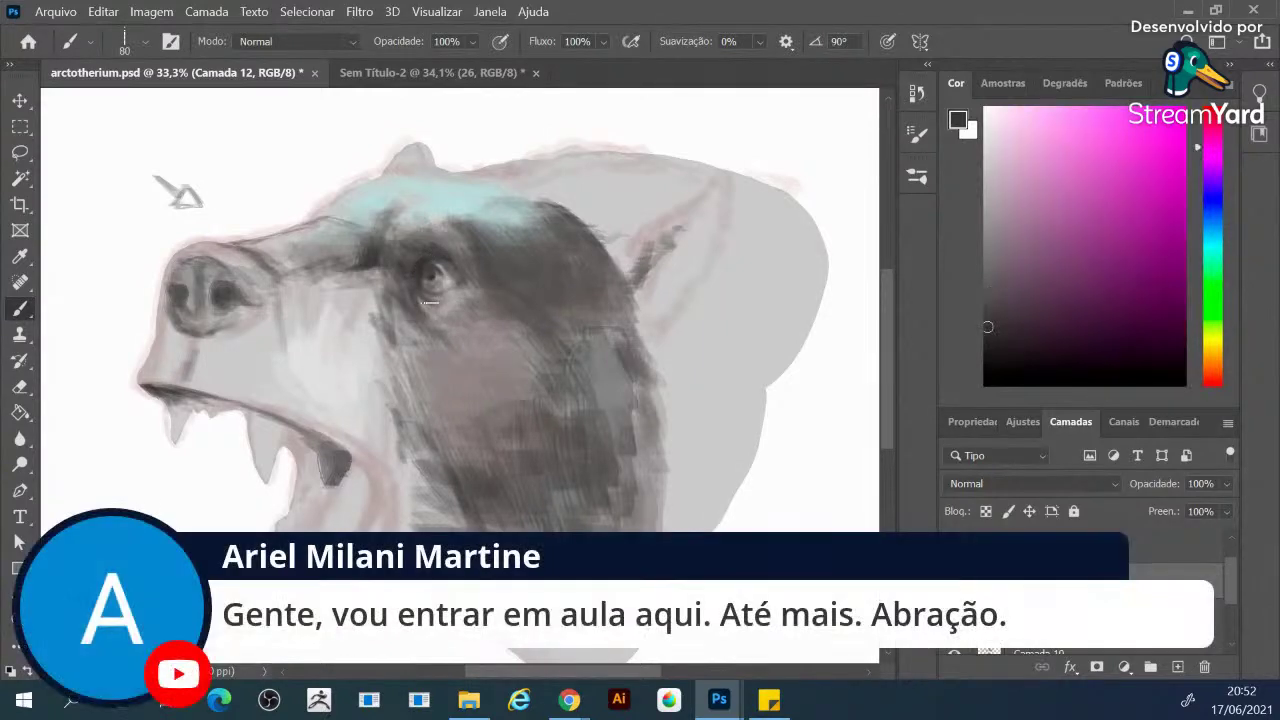
pyautogui.moveTo(445, 312)
pyautogui.mouseDown()
pyautogui.moveTo(450, 332)
pyautogui.moveTo(436, 320)
pyautogui.moveTo(490, 342)
pyautogui.moveTo(410, 330)
pyautogui.moveTo(440, 370)
pyautogui.moveTo(443, 341)
pyautogui.moveTo(482, 338)
pyautogui.moveTo(494, 314)
pyautogui.moveTo(460, 319)
pyautogui.mouseUp()
pyautogui.press(']')
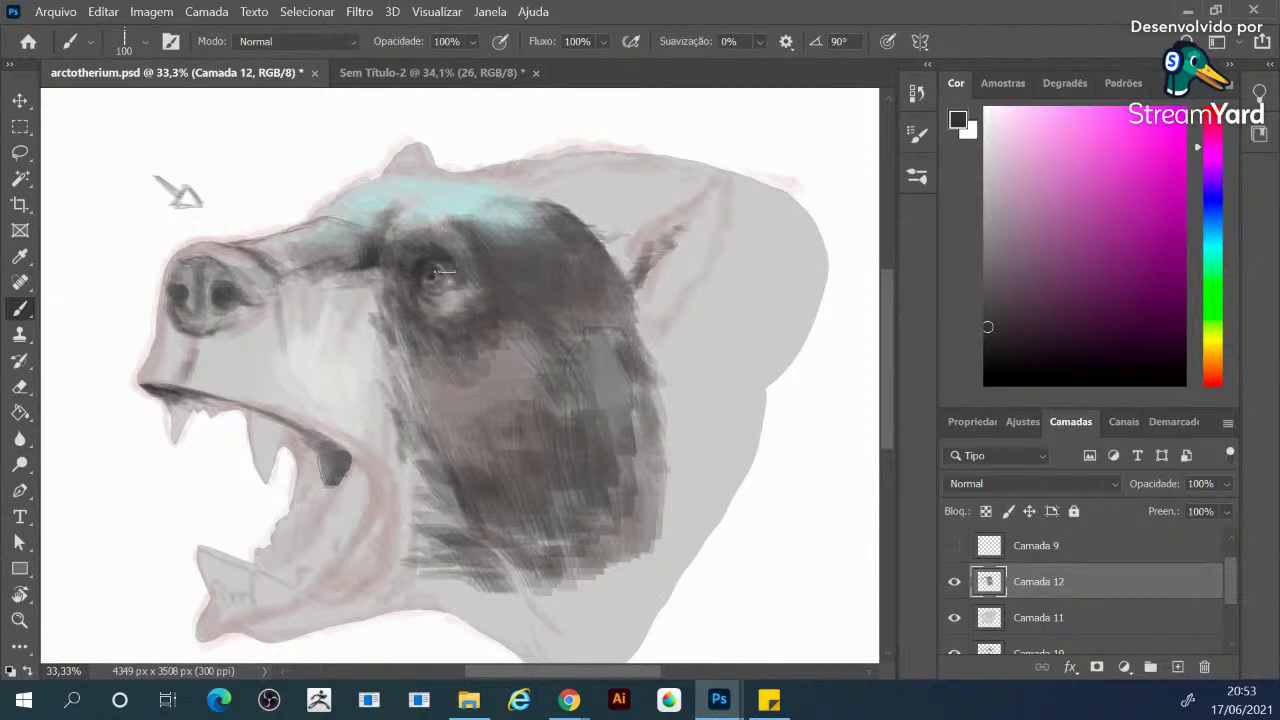
pyautogui.moveTo(490, 221); pyautogui.dragTo(486, 222)
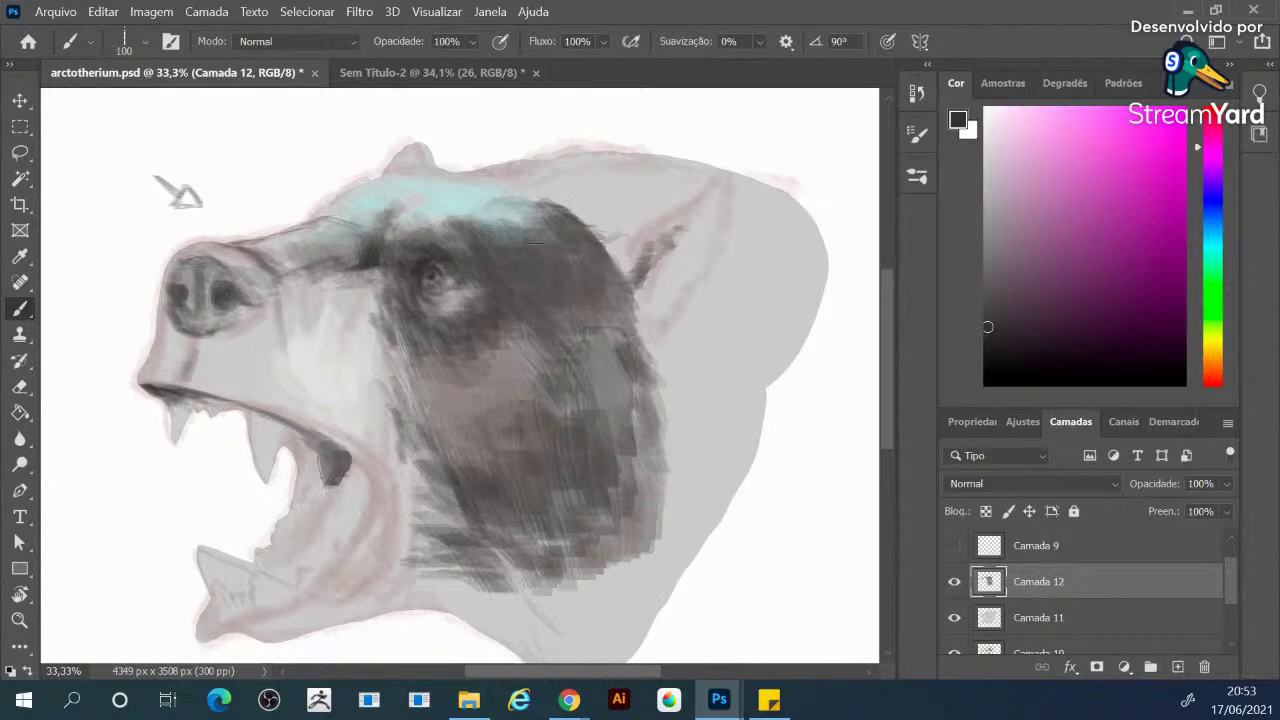
# Paint fine dark hairs along the temple's upper edge at brush size 45, and a near-black shadow line running back from the eye
pyautogui.press('[')
pyautogui.press('[')
pyautogui.press('[')
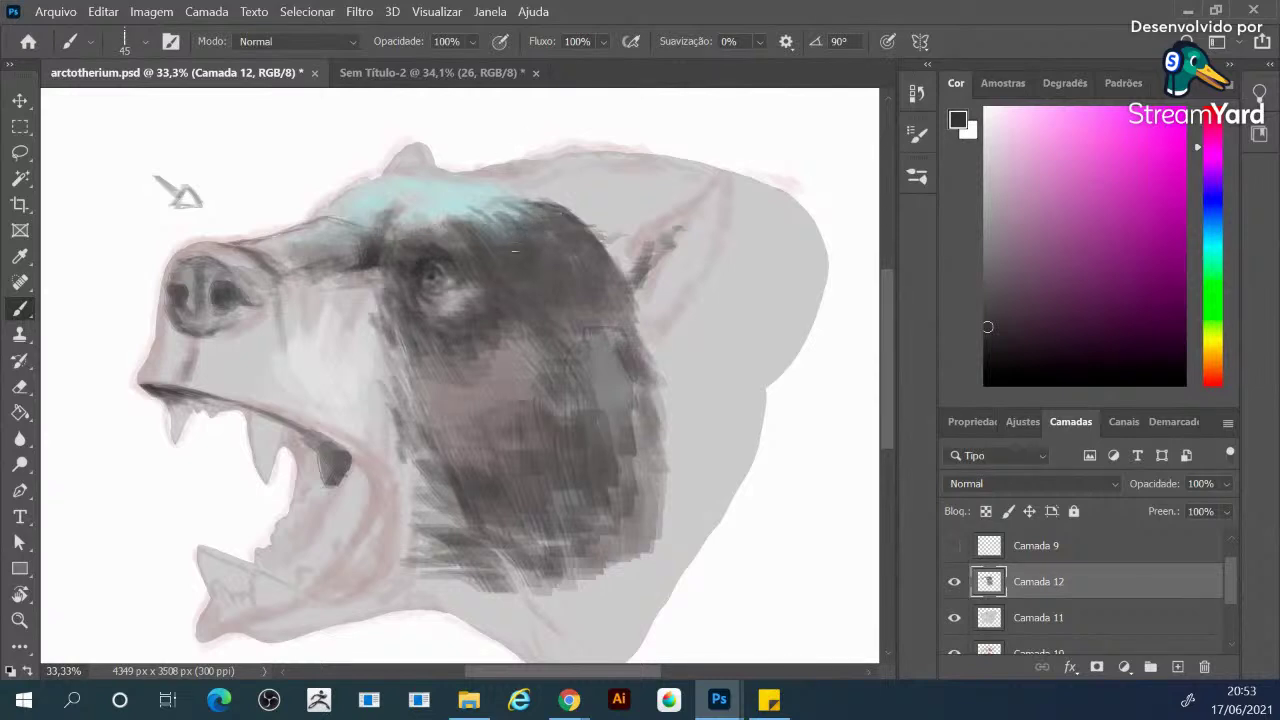
pyautogui.press(']')
pyautogui.press(']')
pyautogui.press(']')
pyautogui.keyDown('alt'); pyautogui.click(565, 300); pyautogui.keyUp('alt')
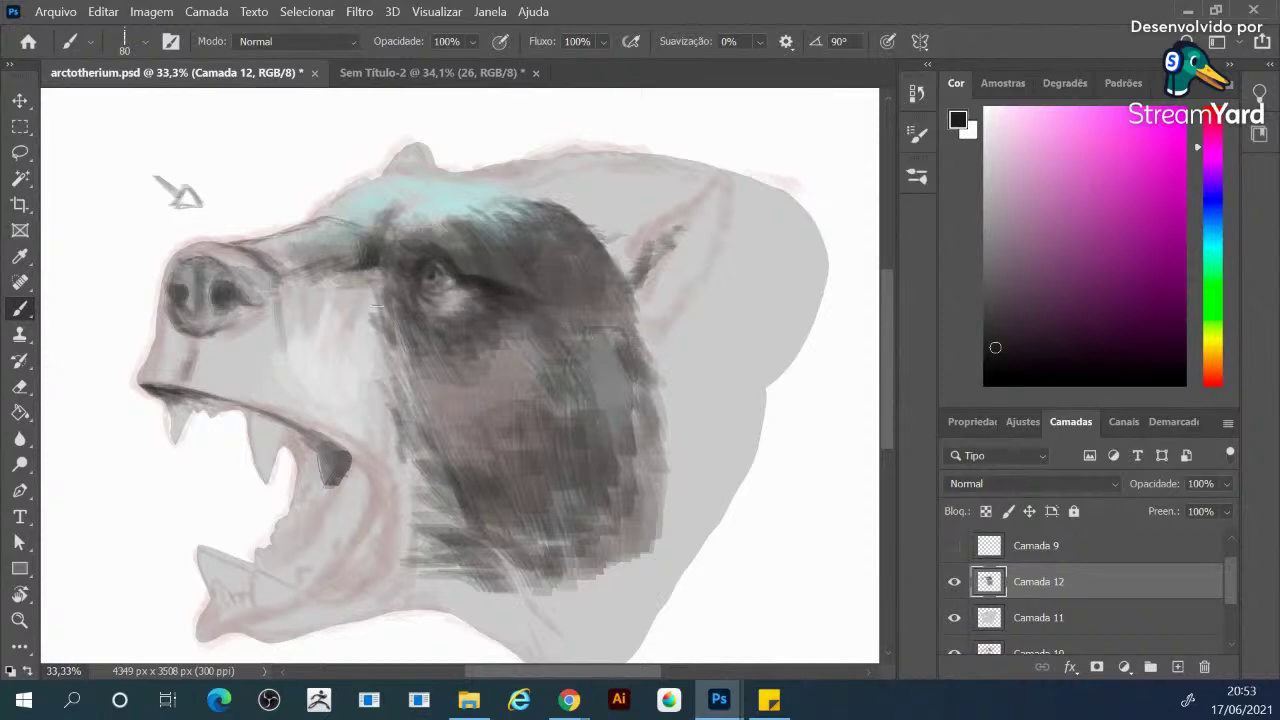
# Shade the cheek between the mouth corner and the dark fur with a sampled mid grey
pyautogui.moveTo(349, 430)
pyautogui.mouseDown()
pyautogui.moveTo(335, 440)
pyautogui.moveTo(352, 412)
pyautogui.moveTo(375, 421)
pyautogui.mouseUp()
pyautogui.keyDown('alt'); pyautogui.click(367, 441); pyautogui.keyUp('alt')
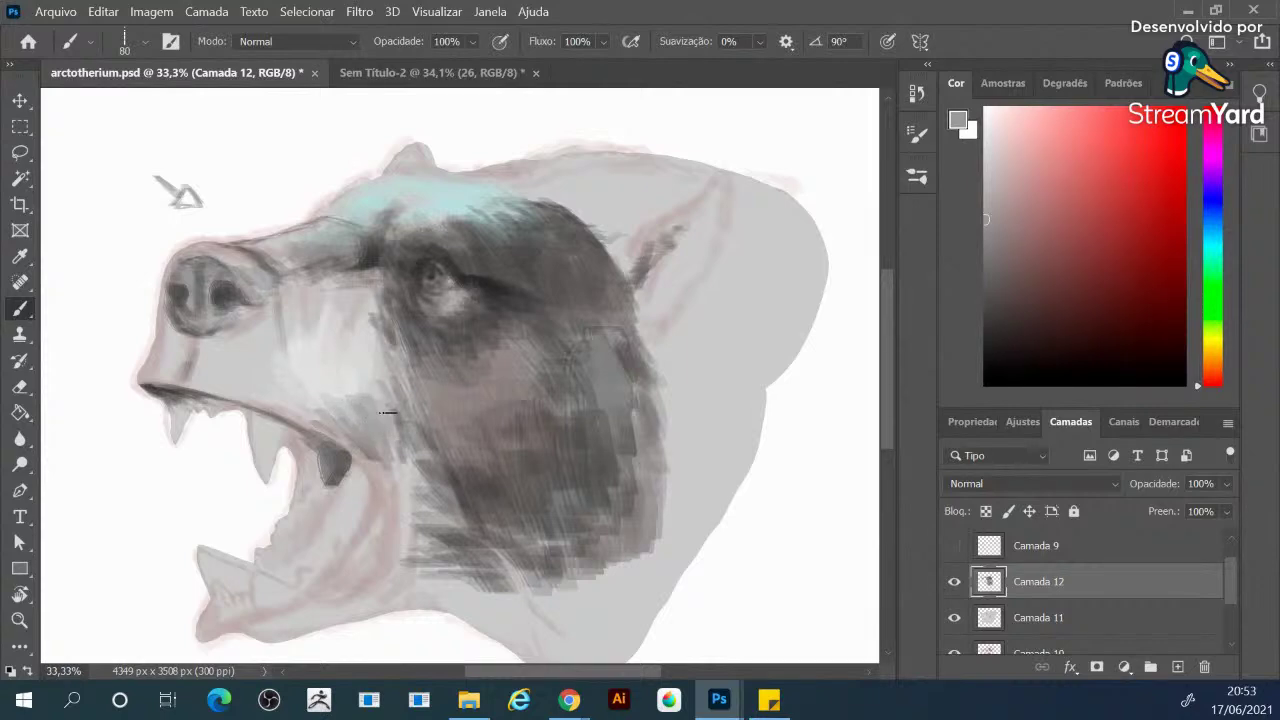
pyautogui.moveTo(354, 381)
pyautogui.mouseDown()
pyautogui.moveTo(372, 366)
pyautogui.moveTo(354, 396)
pyautogui.mouseUp()
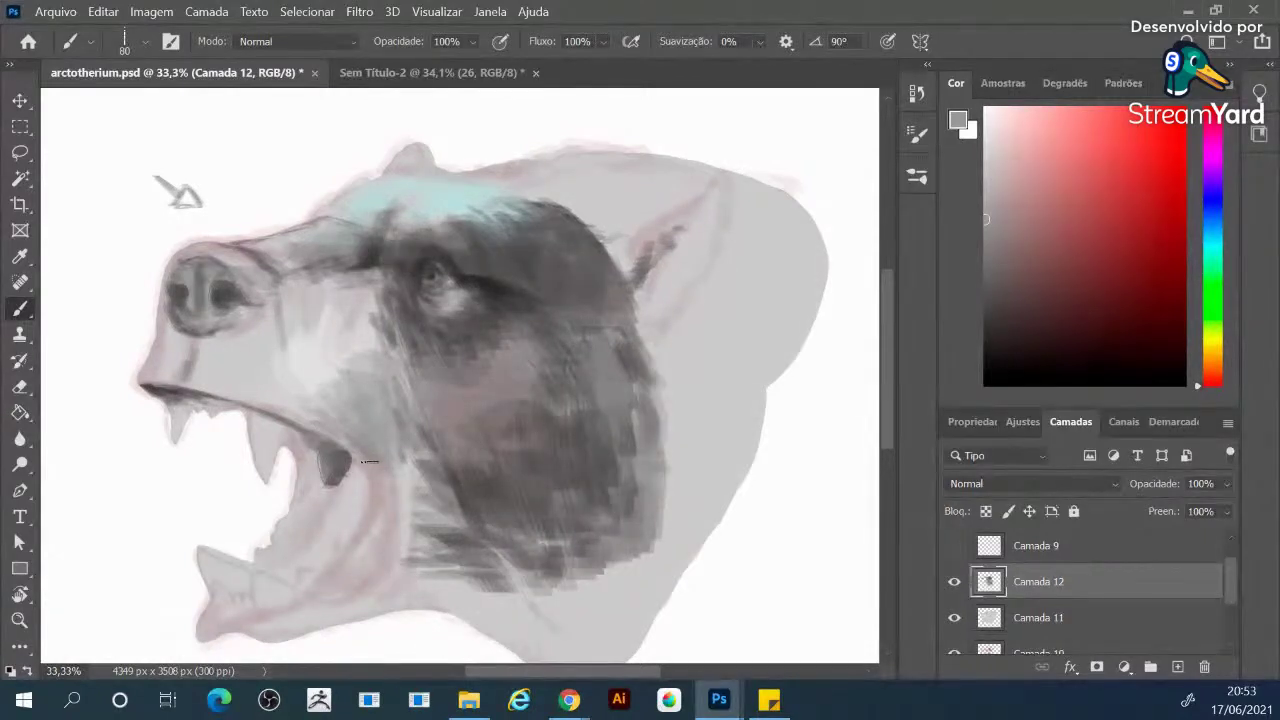
pyautogui.moveTo(329, 421)
pyautogui.mouseDown()
pyautogui.moveTo(318, 392)
pyautogui.moveTo(332, 356)
pyautogui.moveTo(331, 369)
pyautogui.mouseUp()
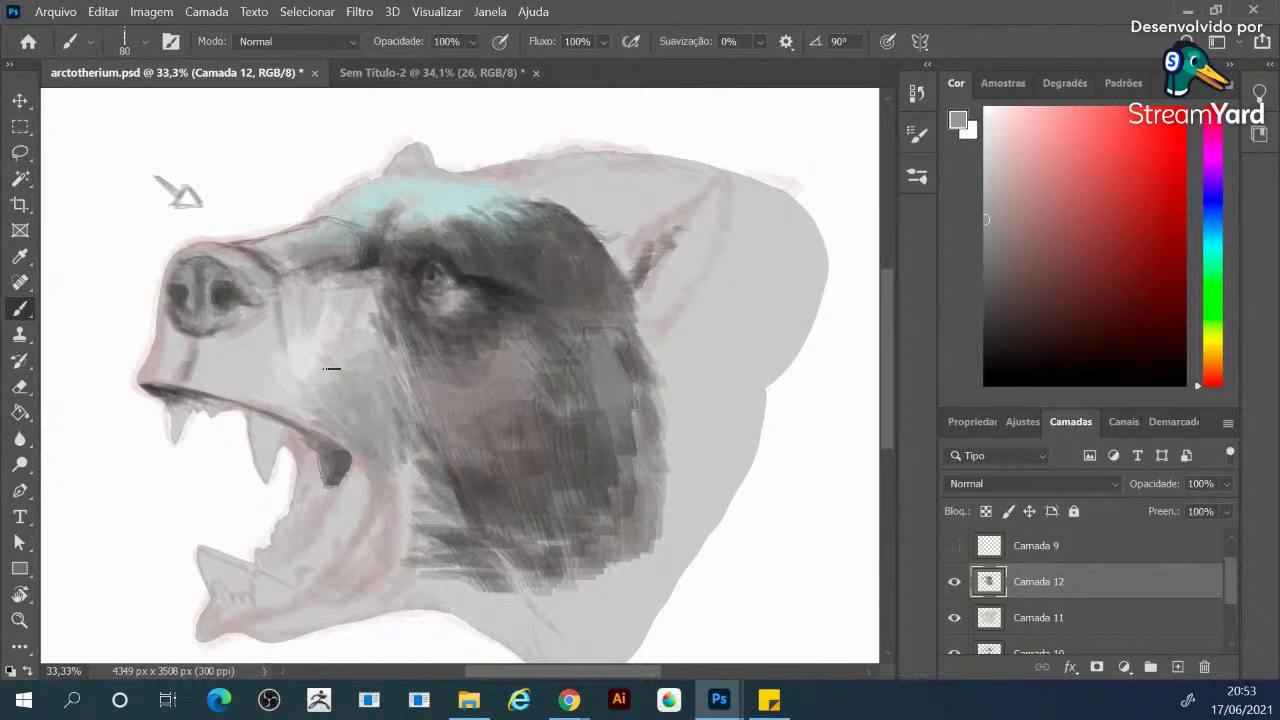
# Sample light greys and the forehead's cyan, and brush a pale cyan light over the side of the muzzle
pyautogui.keyDown('alt'); pyautogui.click(284, 412); pyautogui.keyUp('alt')
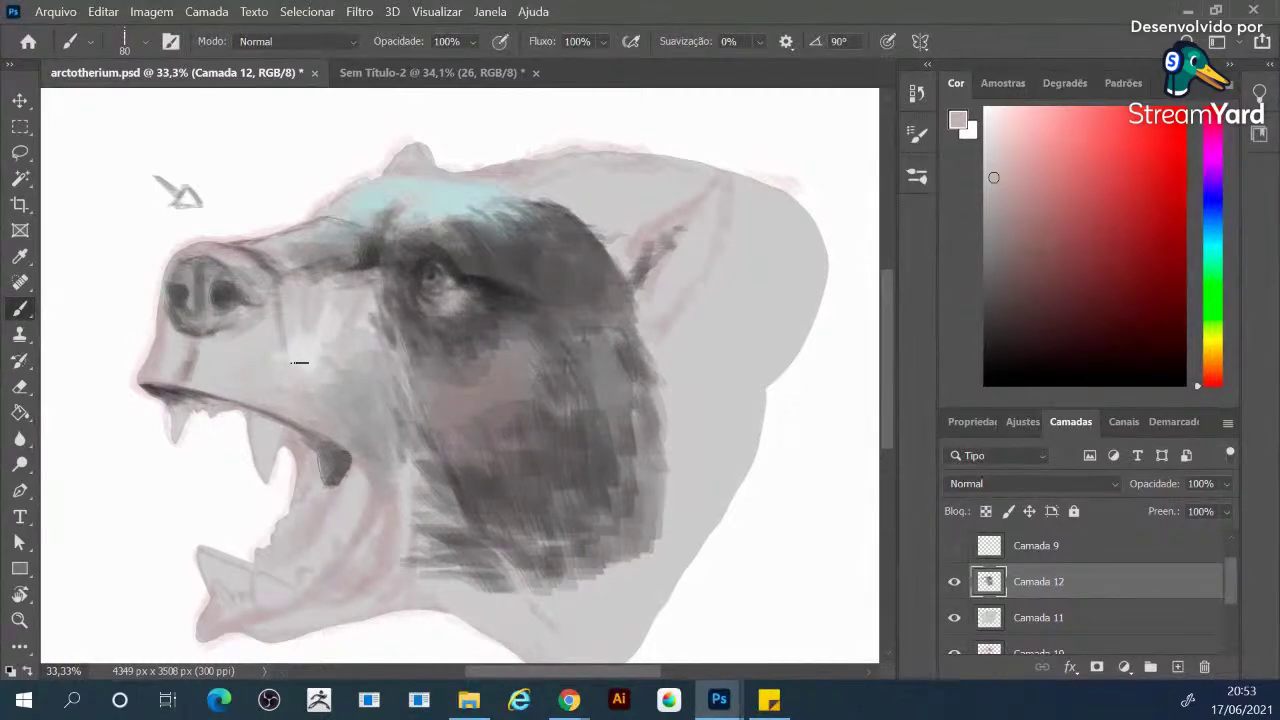
pyautogui.keyDown('alt'); pyautogui.click(293, 358); pyautogui.keyUp('alt')
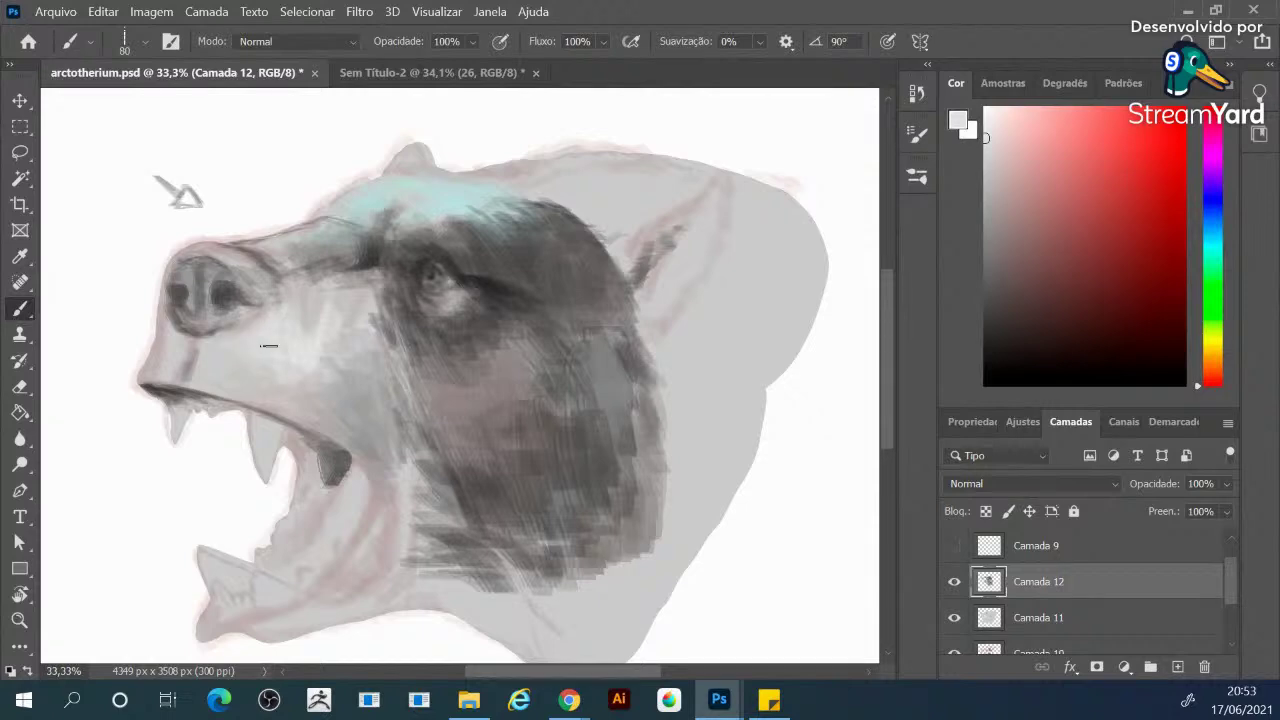
pyautogui.keyDown('alt'); pyautogui.click(435, 182); pyautogui.keyUp('alt')
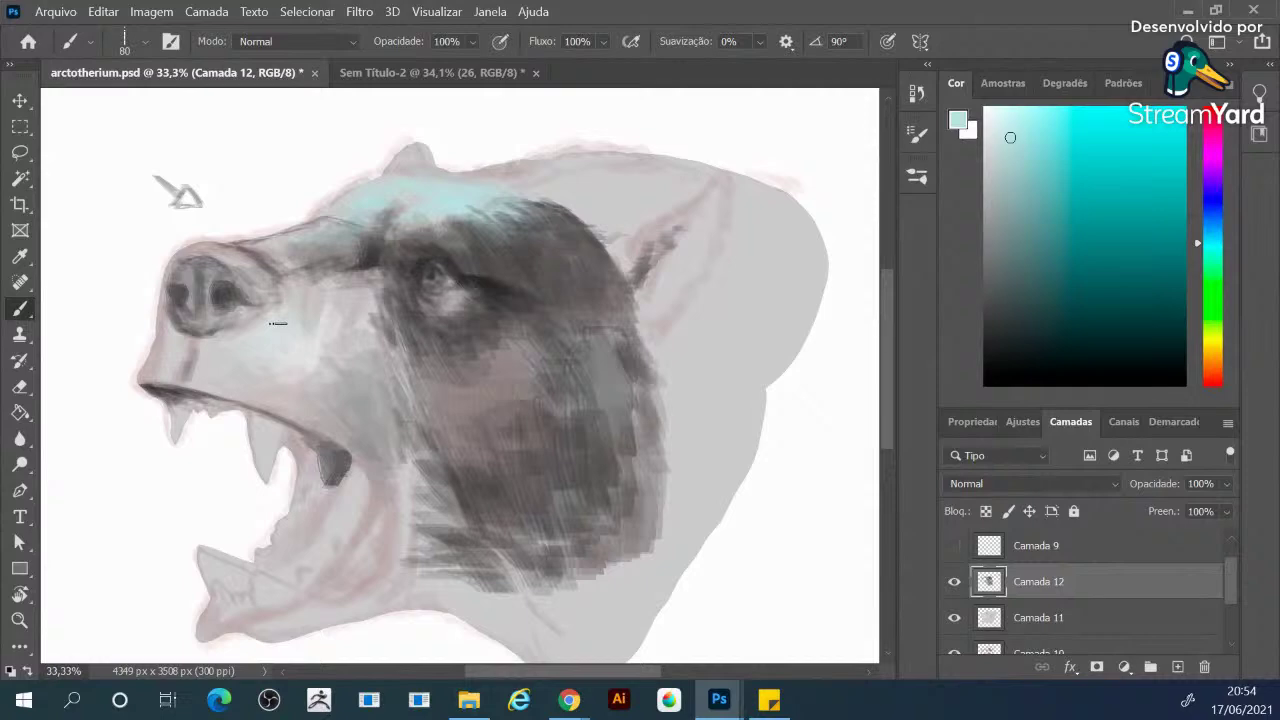
pyautogui.keyDown('alt'); pyautogui.click(268, 342); pyautogui.keyUp('alt')
pyautogui.click(265, 375)
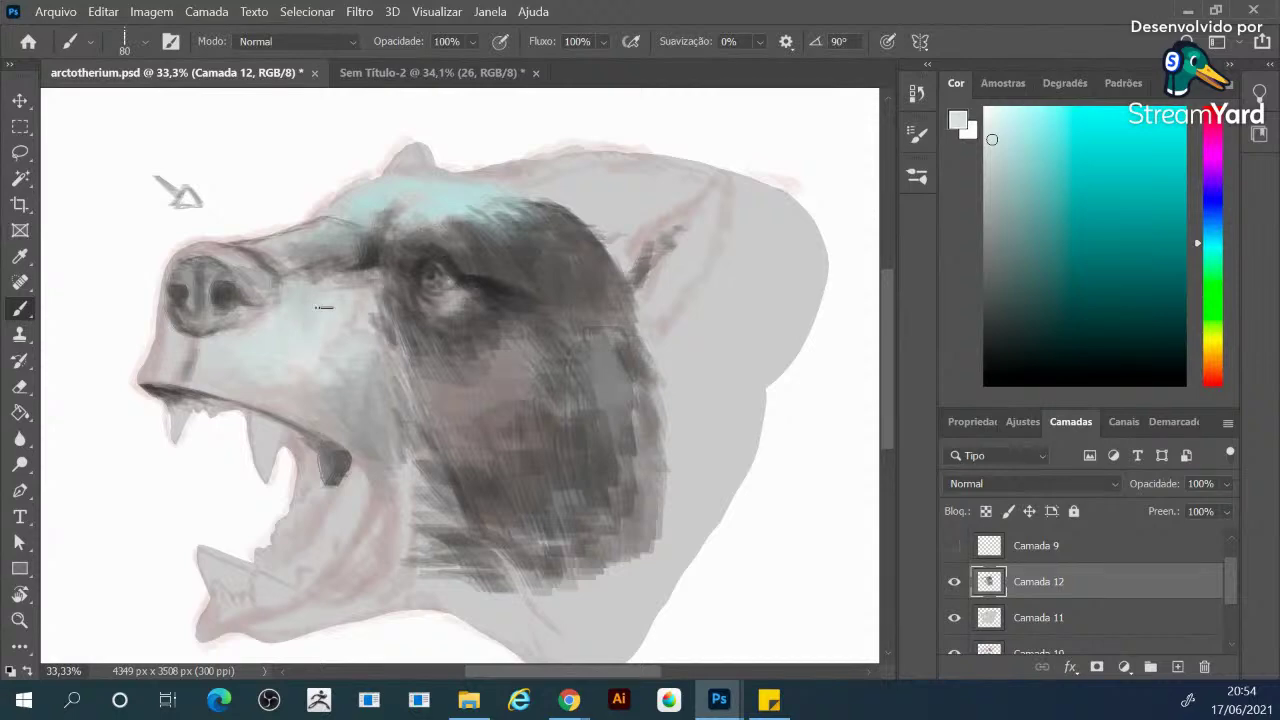
pyautogui.moveTo(370, 305)
pyautogui.mouseDown()
pyautogui.moveTo(385, 330)
pyautogui.moveTo(379, 317)
pyautogui.mouseUp()
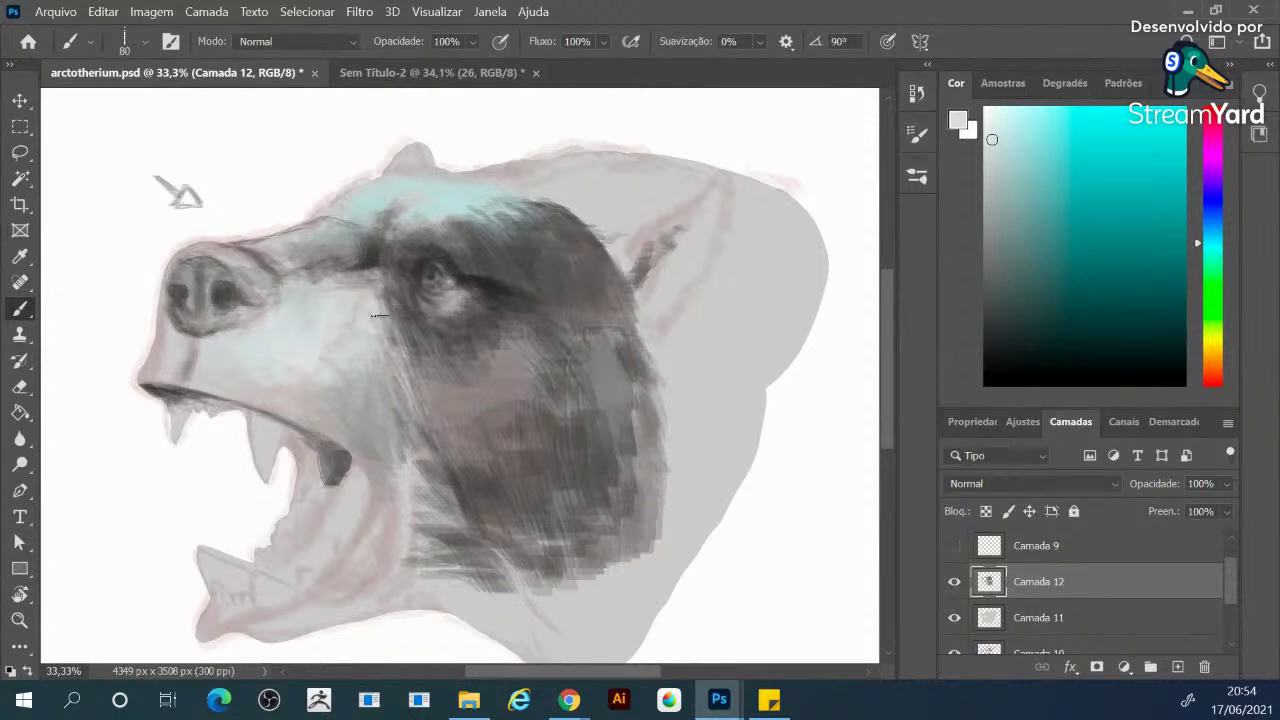
# Blend the edge between the pale cheek and the dark fur below the eye, using light and dark greys sampled nearby
pyautogui.keyDown('alt'); pyautogui.click(357, 363); pyautogui.keyUp('alt')
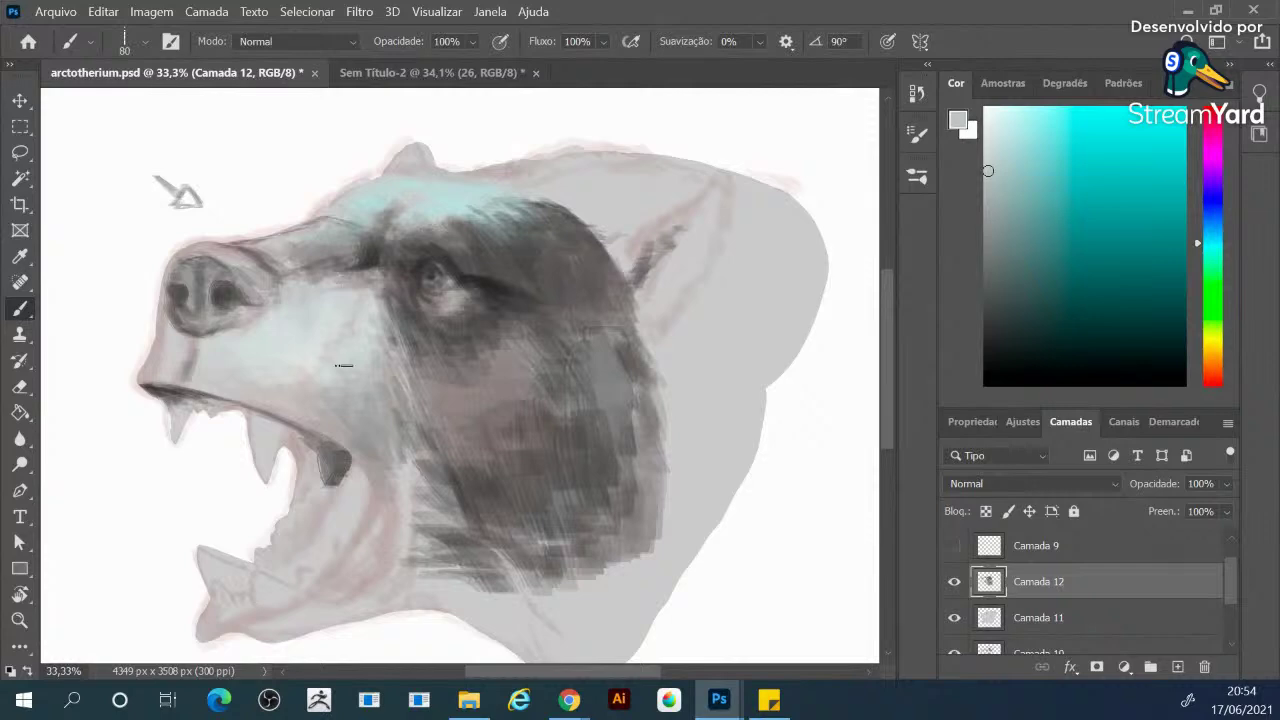
pyautogui.moveTo(382, 315); pyautogui.dragTo(428, 368)
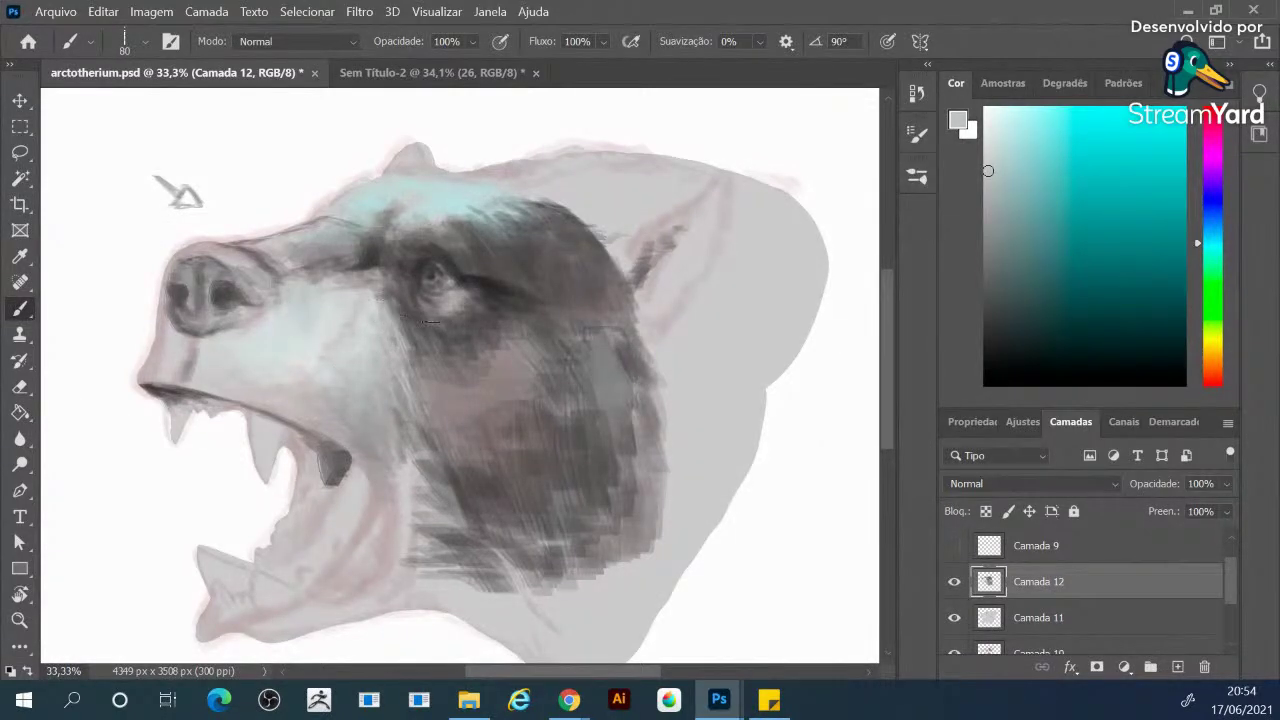
pyautogui.keyDown('alt'); pyautogui.click(412, 350); pyautogui.keyUp('alt')
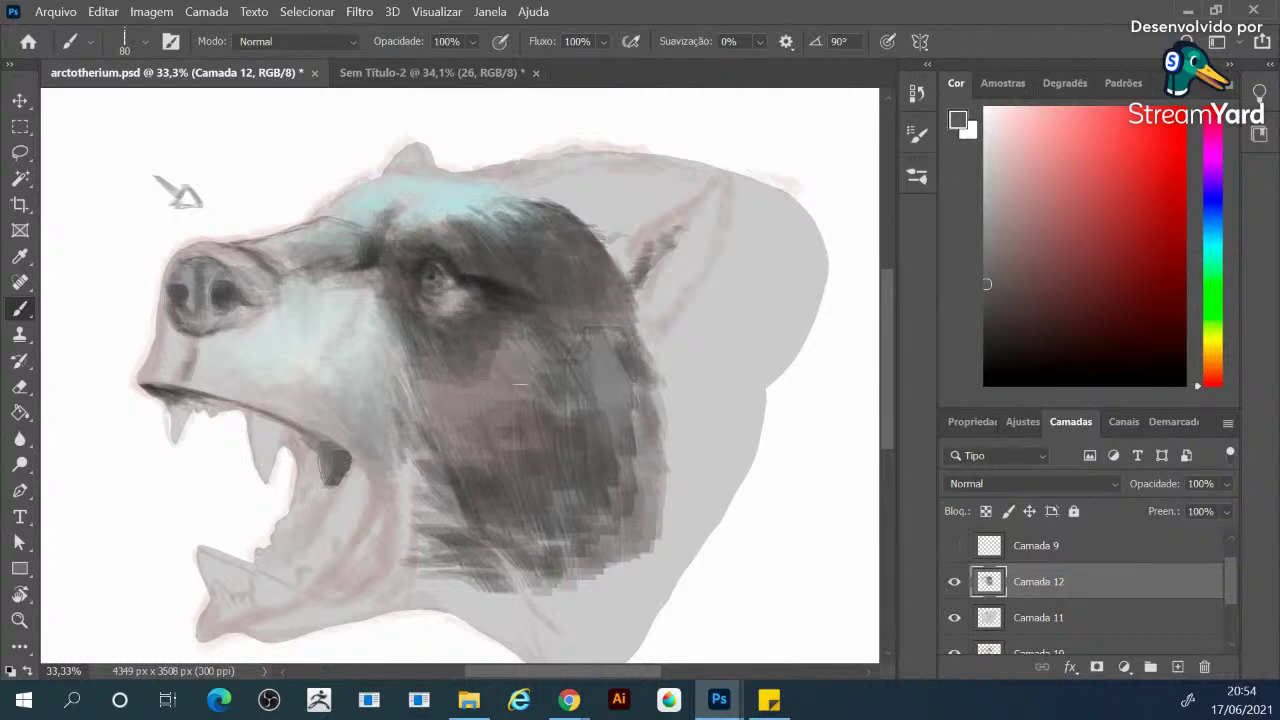
# Sample light and dark greys from the snout and smooth the shading along its bridge
pyautogui.keyDown('alt'); pyautogui.click(305, 285); pyautogui.keyUp('alt')
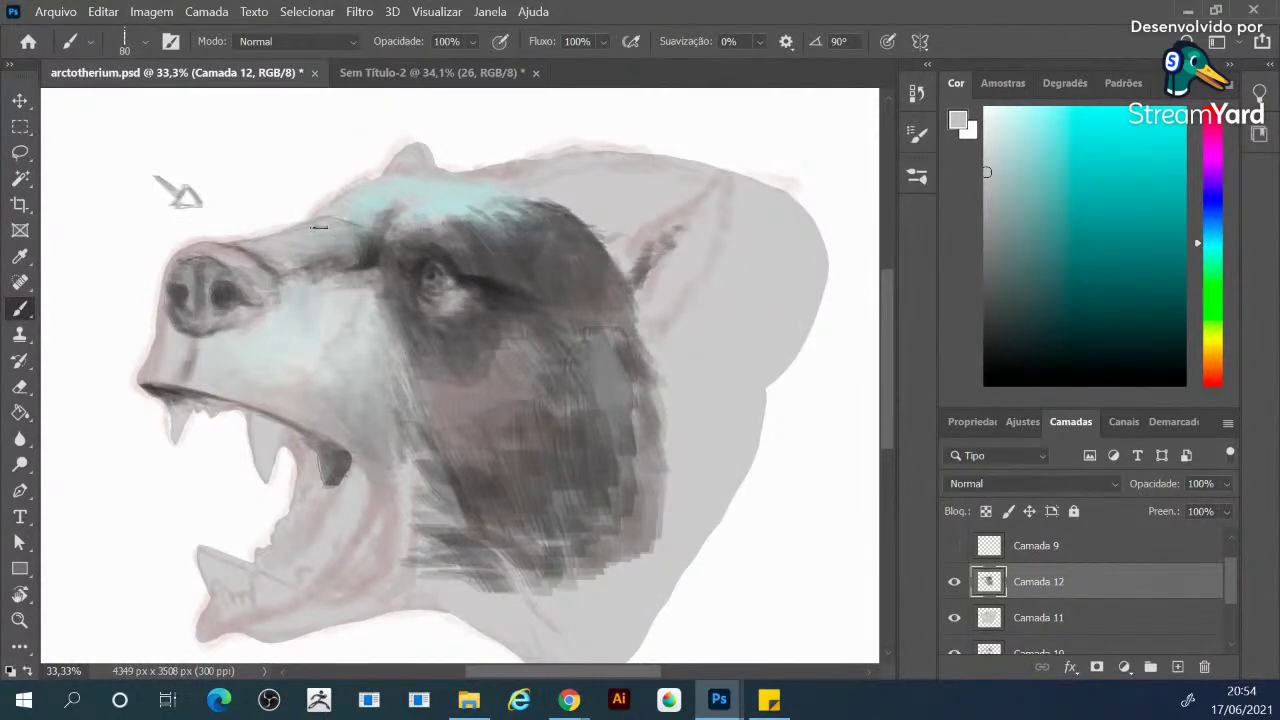
pyautogui.keyDown('alt'); pyautogui.click(303, 258); pyautogui.keyUp('alt')
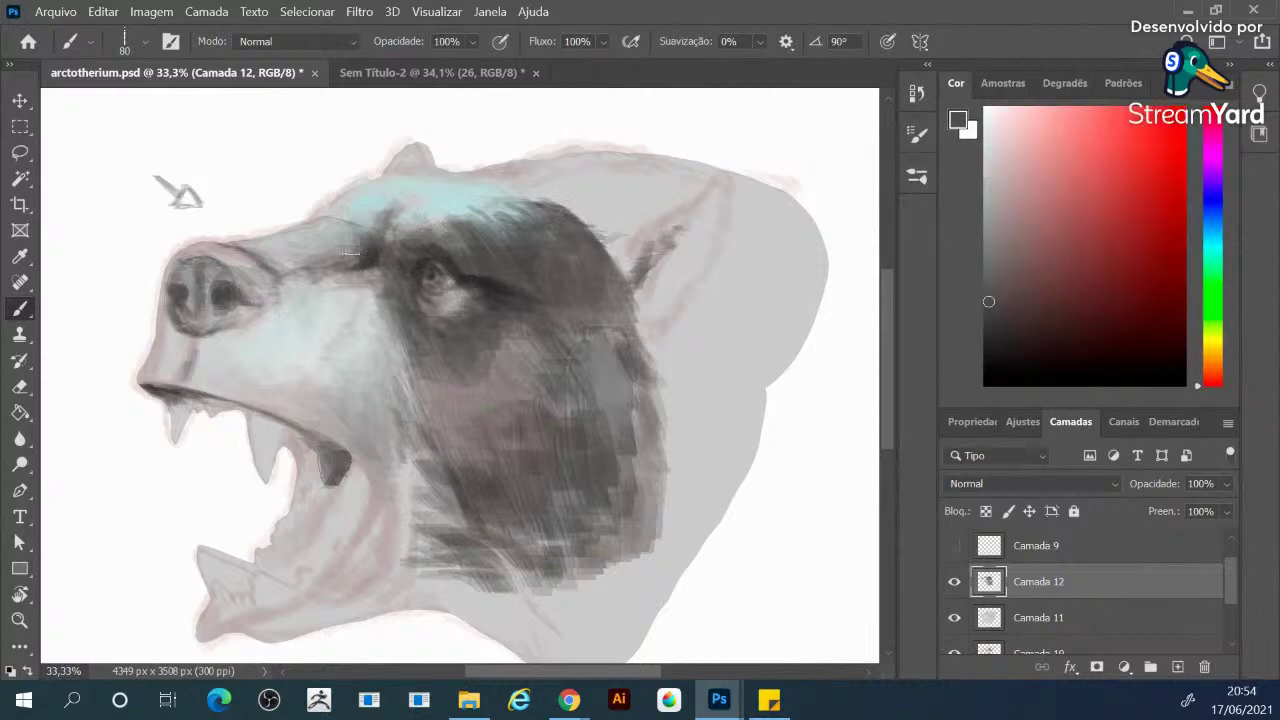
pyautogui.keyDown('alt'); pyautogui.click(280, 258); pyautogui.keyUp('alt')
pyautogui.keyDown('alt'); pyautogui.click(296, 262); pyautogui.keyUp('alt')
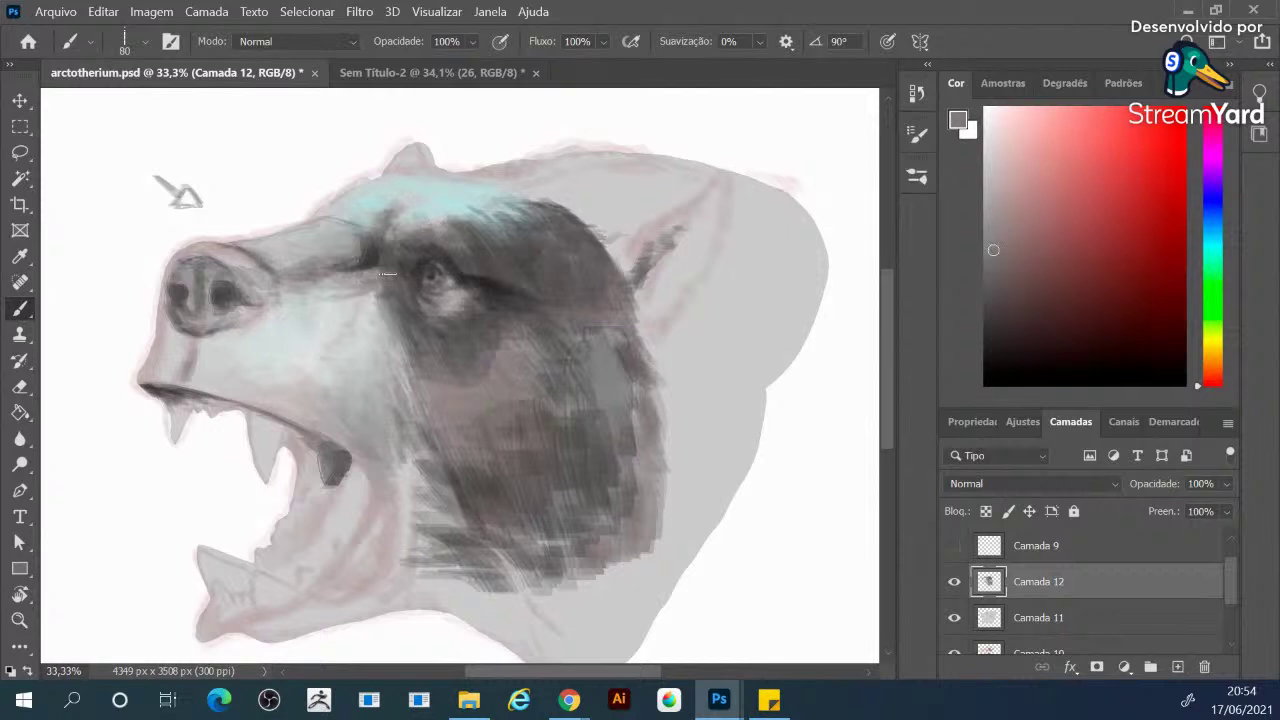
# Paint dark folds from the inner eye corner forward to the nose, softening them with a grey sampled from the snout
pyautogui.keyDown('alt'); pyautogui.click(425, 265); pyautogui.keyUp('alt')
pyautogui.moveTo(392, 278)
pyautogui.mouseDown()
pyautogui.moveTo(306, 300)
pyautogui.moveTo(338, 298)
pyautogui.mouseUp()
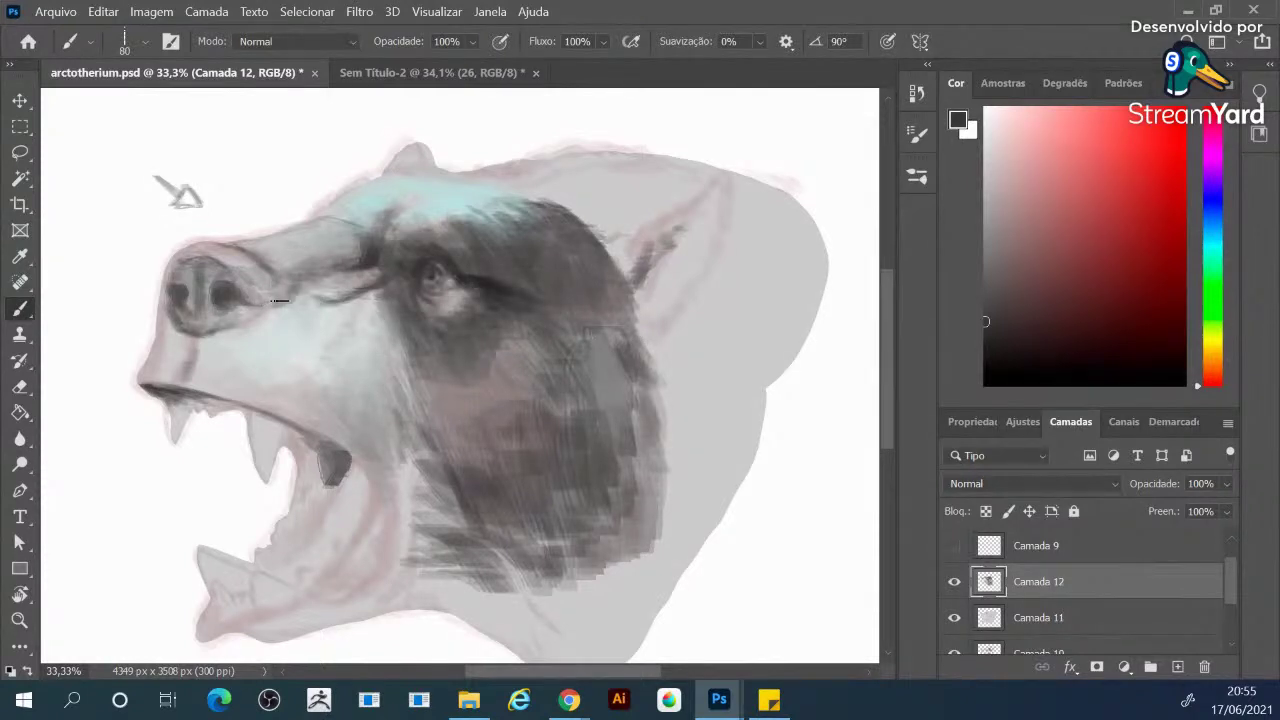
pyautogui.moveTo(272, 305); pyautogui.dragTo(316, 260)
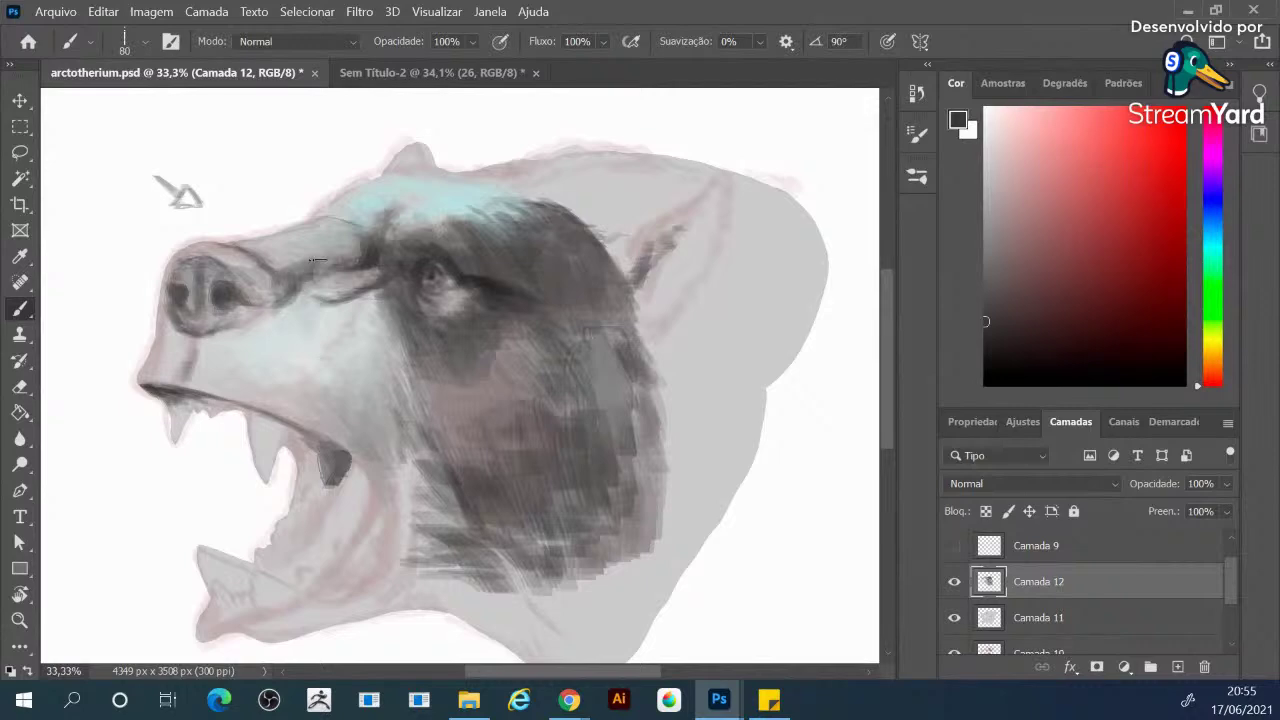
pyautogui.keyDown('alt'); pyautogui.click(298, 263); pyautogui.keyUp('alt')
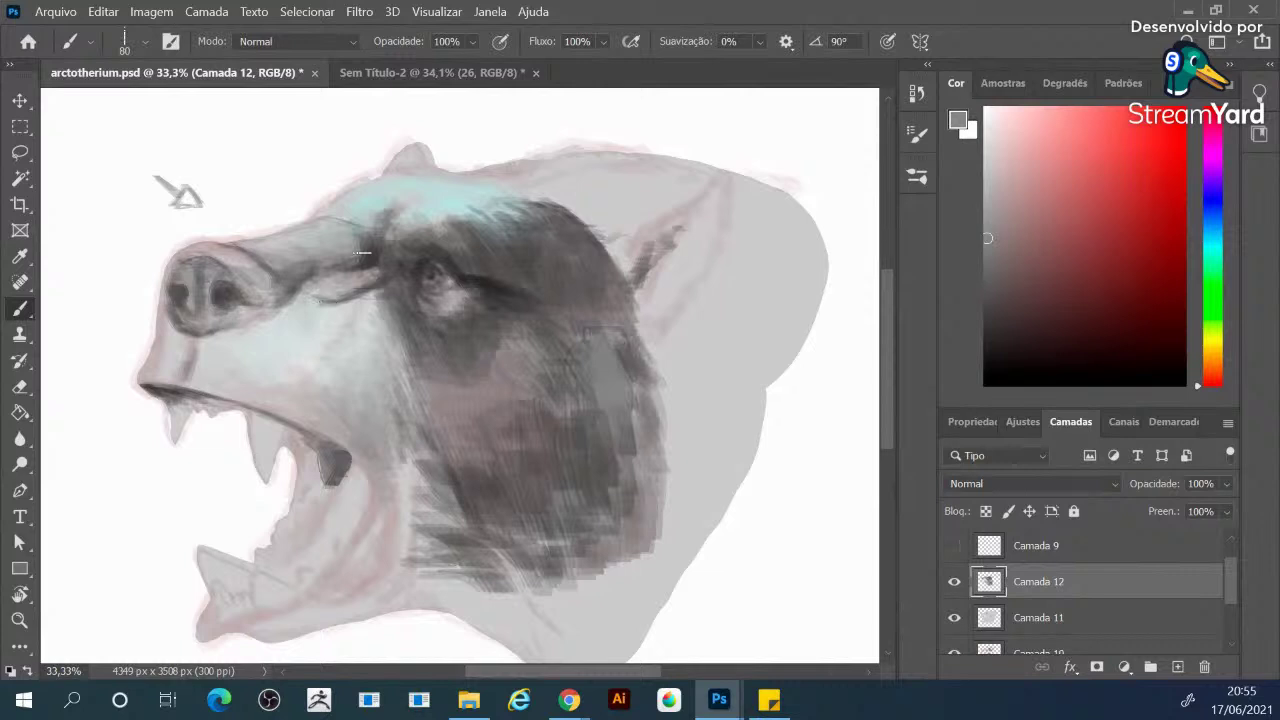
# Extend the cyan highlight over the brow and upper temple, blending its lower edge with a sampled dark grey
pyautogui.keyDown('alt'); pyautogui.click(481, 200); pyautogui.keyUp('alt')
pyautogui.moveTo(503, 199); pyautogui.dragTo(527, 209)
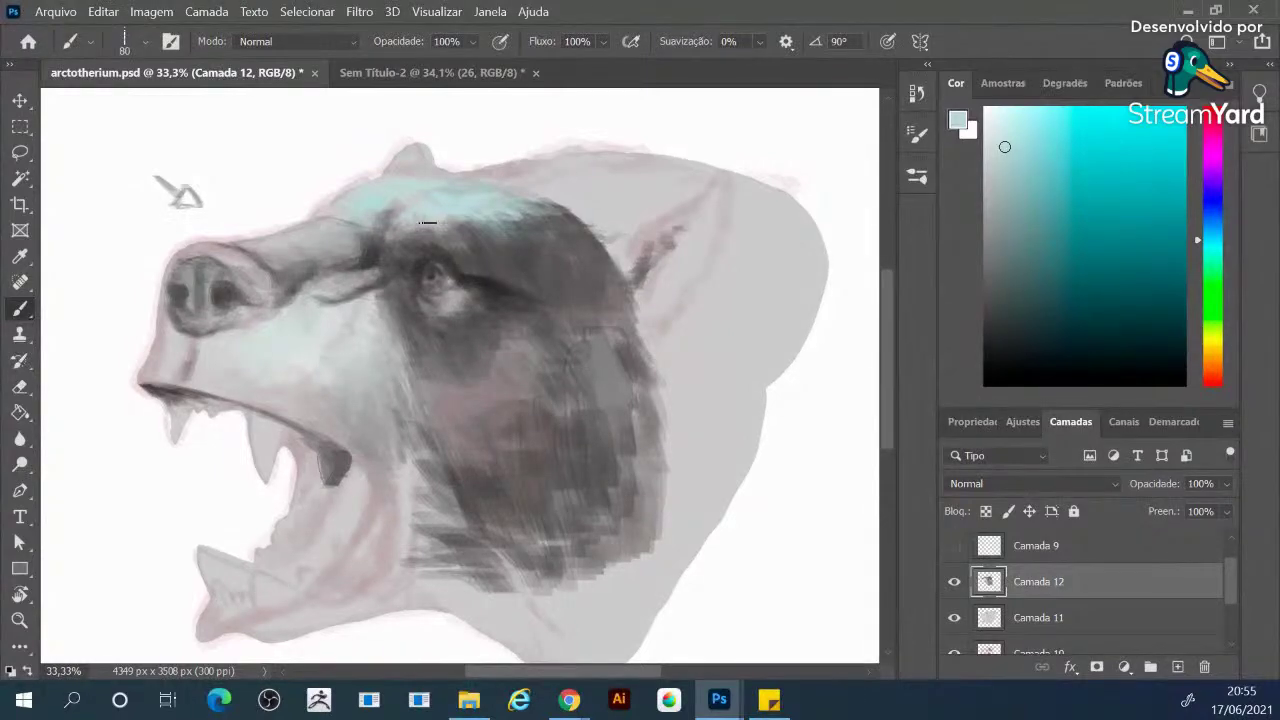
pyautogui.press('alt')
pyautogui.keyDown('alt'); pyautogui.click(526, 229); pyautogui.keyUp('alt')
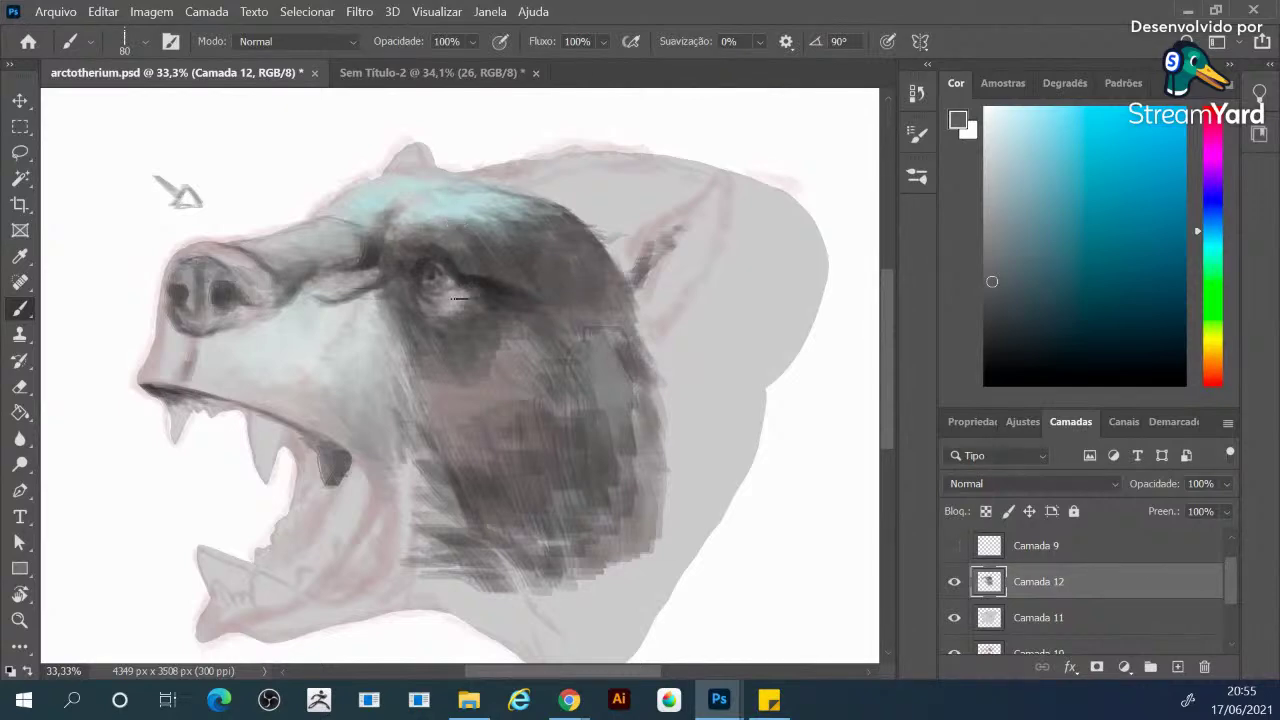
# Pick a saturated green, brush a faint reflected light under the throat, and touch up the jaw fur with a sampled dark grey
pyautogui.moveTo(447, 492); pyautogui.dragTo(457, 286)
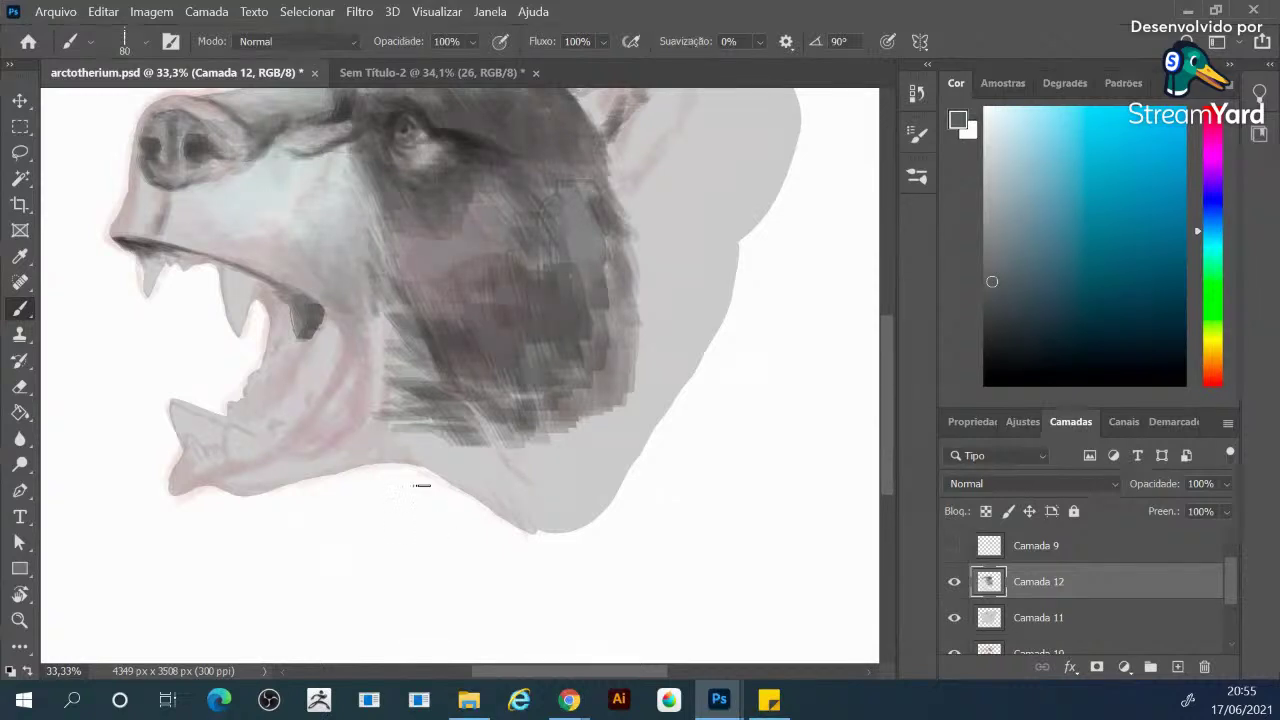
pyautogui.click(1218, 321)
pyautogui.click(1137, 187)
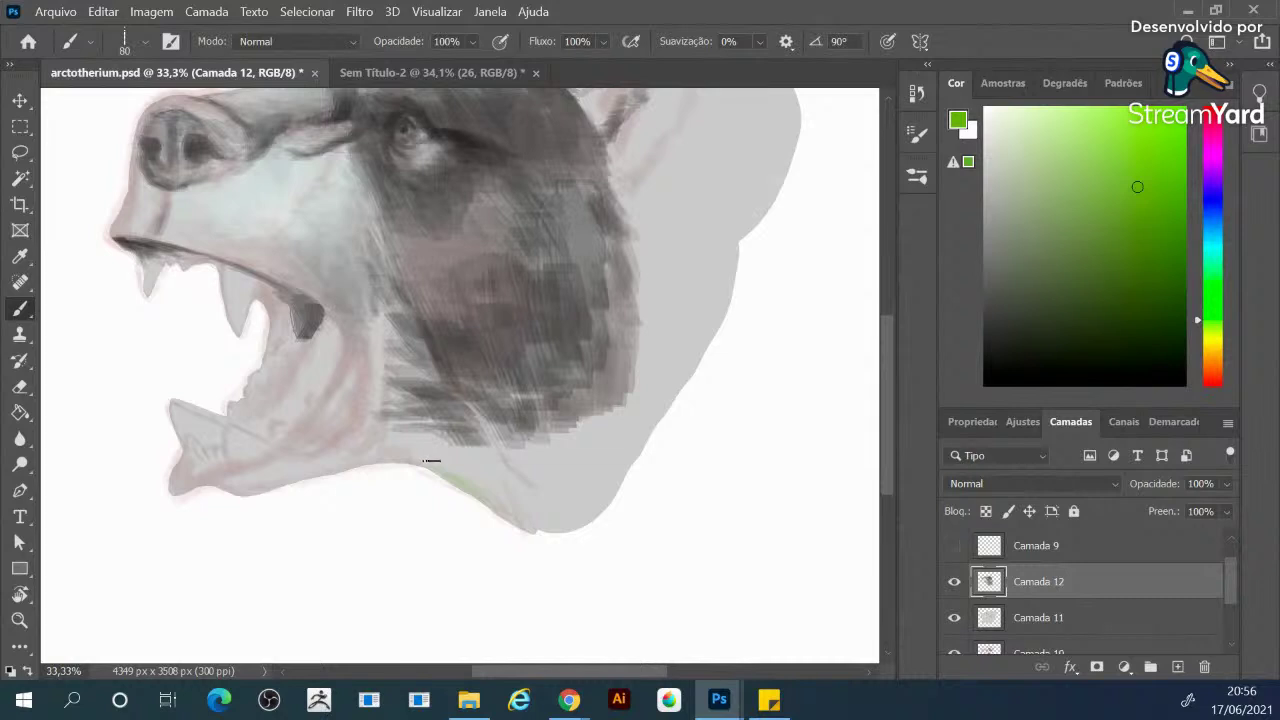
pyautogui.moveTo(431, 460); pyautogui.dragTo(490, 505)
pyautogui.keyDown('alt'); pyautogui.click(468, 468); pyautogui.keyUp('alt')
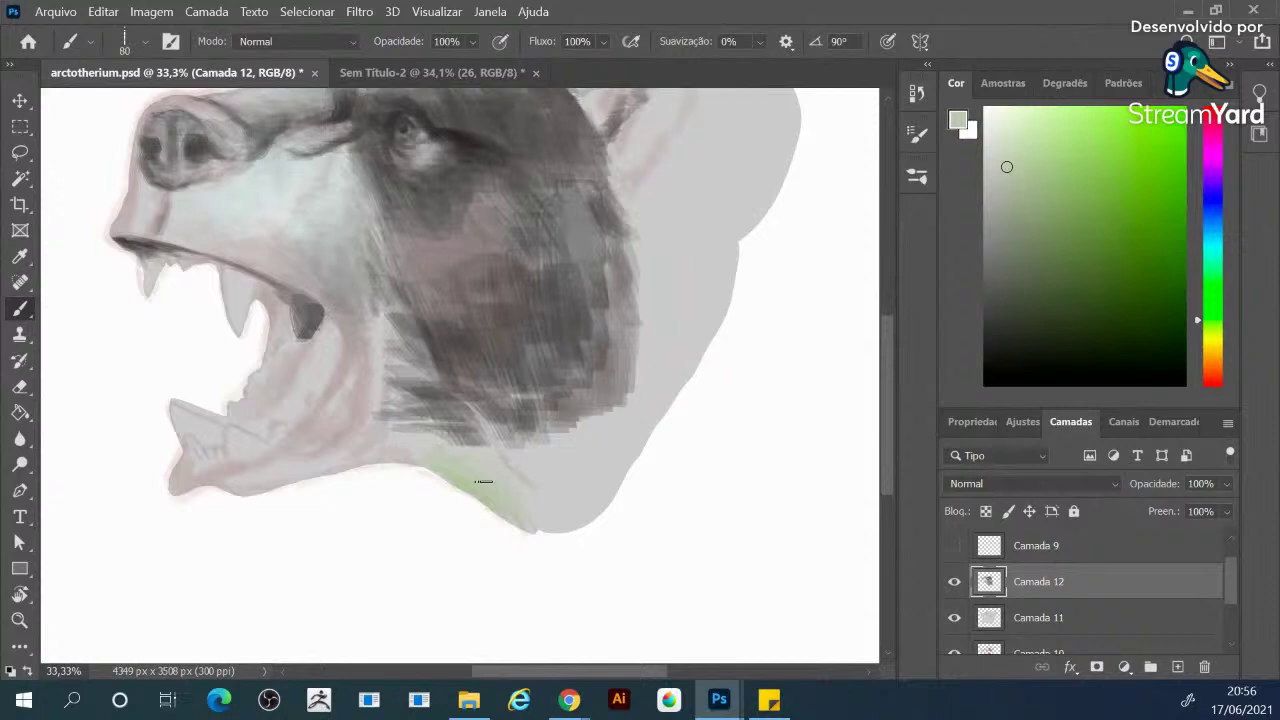
pyautogui.keyDown('alt'); pyautogui.click(445, 398); pyautogui.keyUp('alt')
pyautogui.moveTo(425, 425)
pyautogui.mouseDown()
pyautogui.moveTo(456, 438)
pyautogui.moveTo(442, 412)
pyautogui.mouseUp()
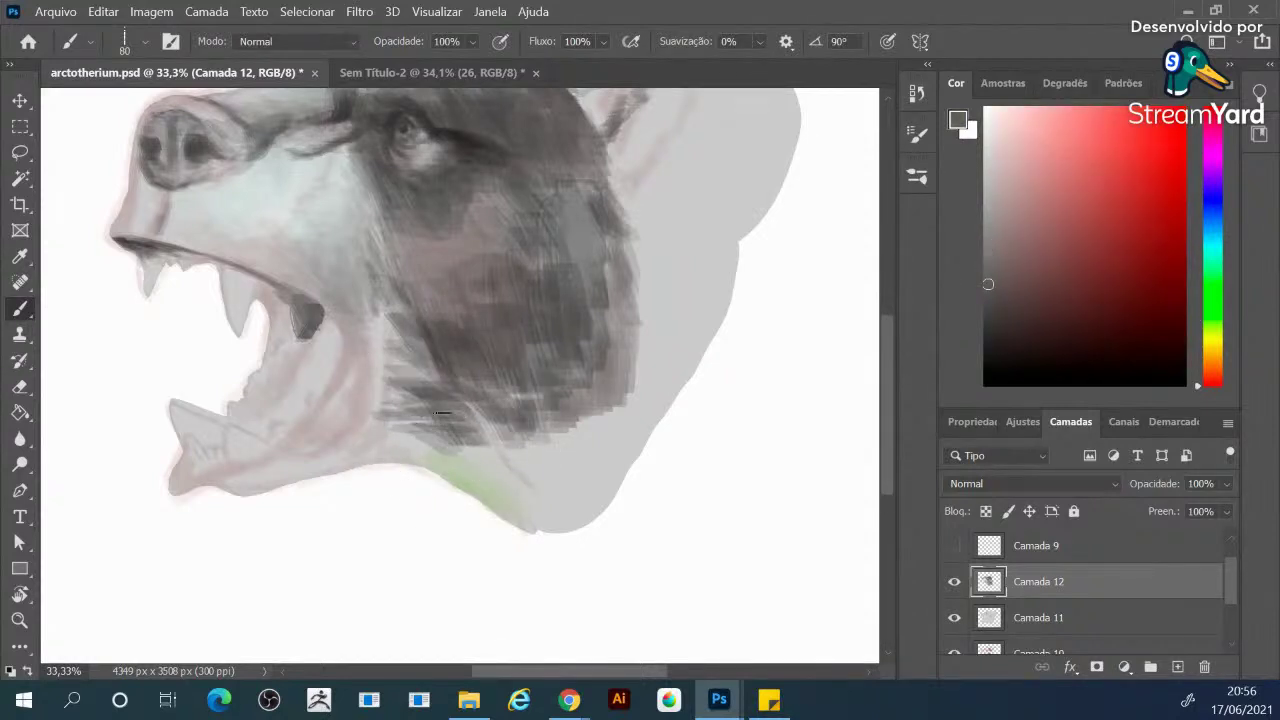
# Pick a near-black and deepen the shadow along the upper eyelid and inner eye corner with a smaller brush
pyautogui.moveTo(445, 310); pyautogui.dragTo(522, 427)
pyautogui.moveTo(1006, 334); pyautogui.dragTo(978, 352)
pyautogui.press('[')
pyautogui.press('[')
pyautogui.press('[')
pyautogui.press('[')
pyautogui.press('[')
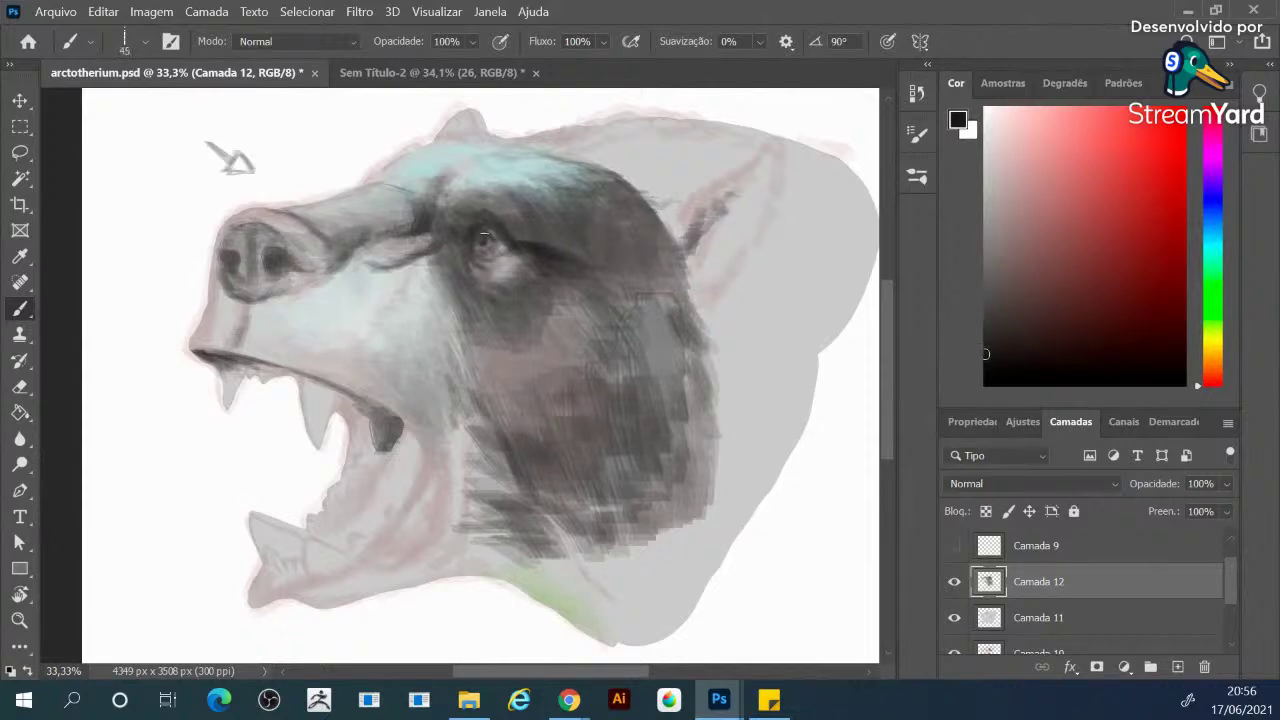
pyautogui.press('[')
pyautogui.moveTo(481, 236); pyautogui.dragTo(478, 240)
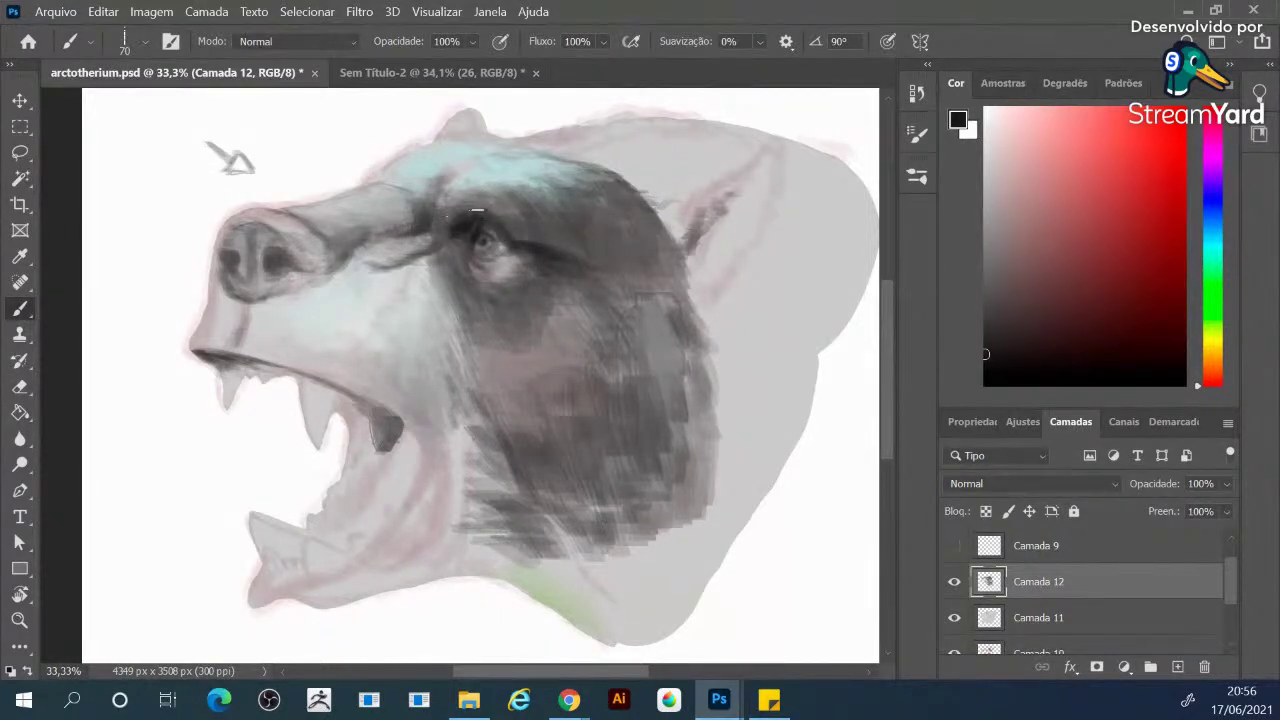
pyautogui.moveTo(452, 211); pyautogui.dragTo(455, 212)
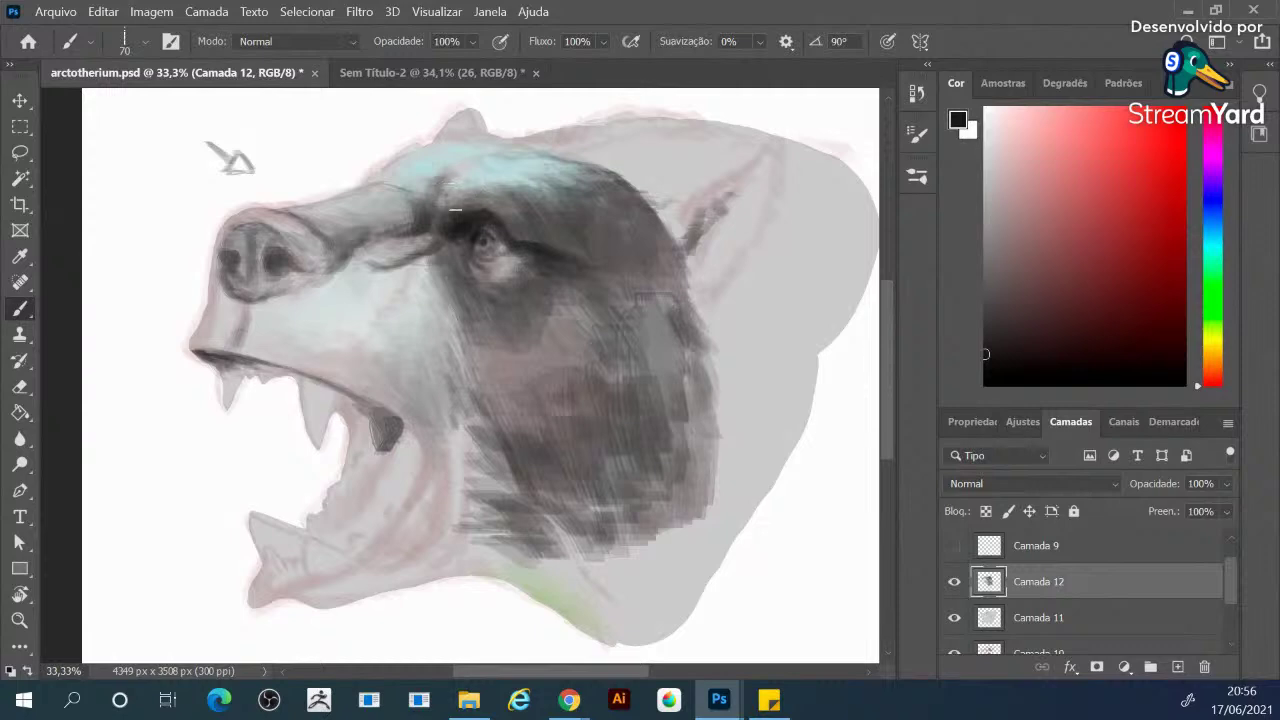
# Blend the edge between the pale muzzle and the dark eye mask with sampled light, dark and mid greys
pyautogui.keyDown('alt'); pyautogui.click(314, 312); pyautogui.keyUp('alt')
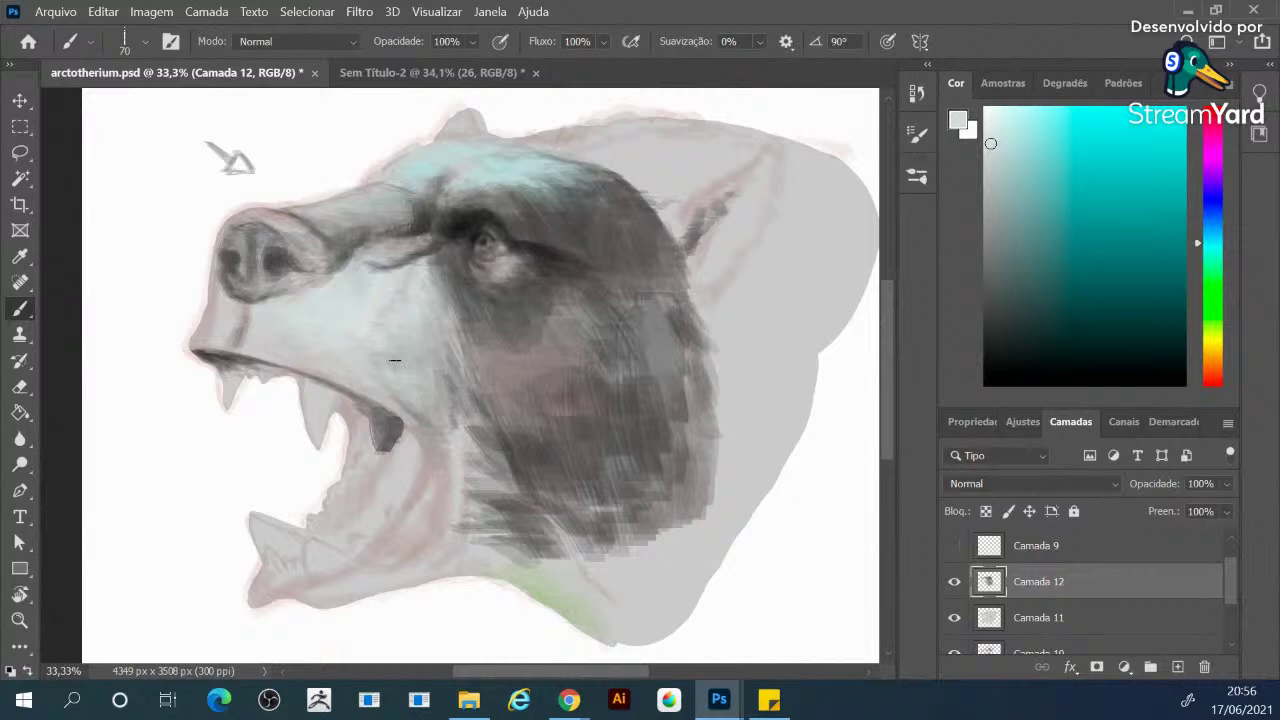
pyautogui.keyDown('alt'); pyautogui.click(395, 386); pyautogui.keyUp('alt')
pyautogui.keyDown('alt'); pyautogui.click(410, 403); pyautogui.keyUp('alt')
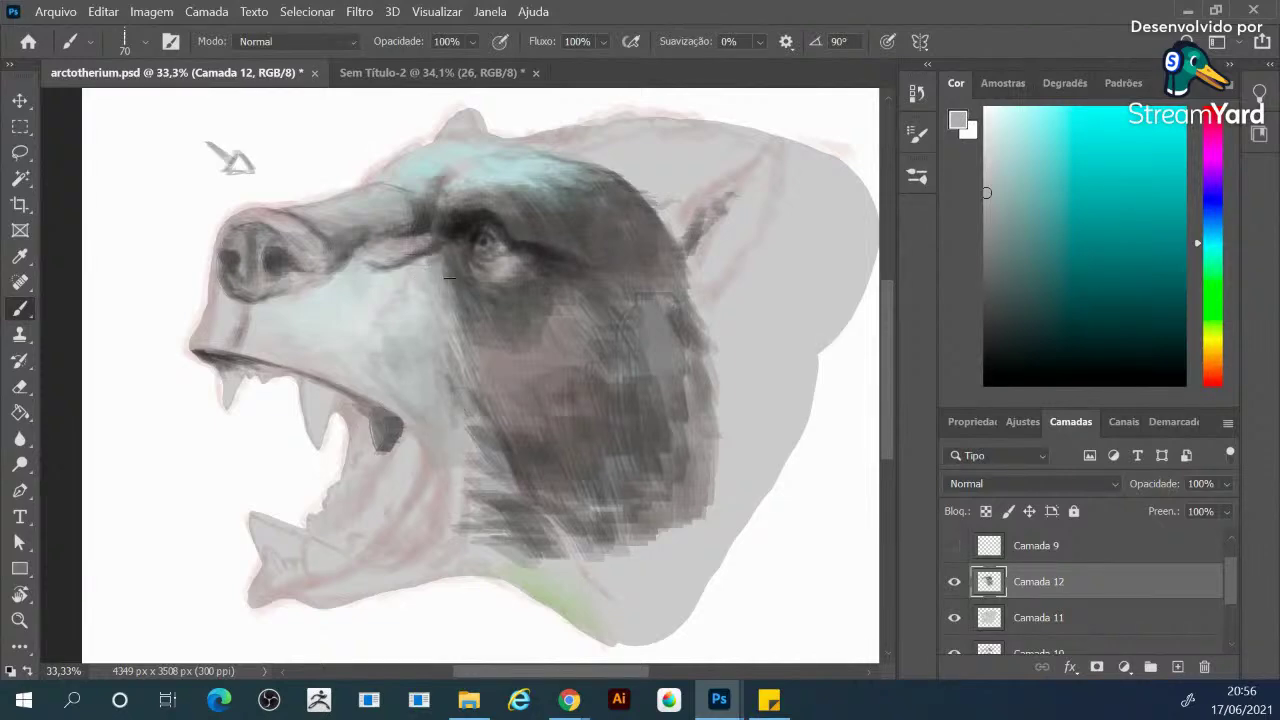
pyautogui.keyDown('alt'); pyautogui.click(468, 228); pyautogui.keyUp('alt')
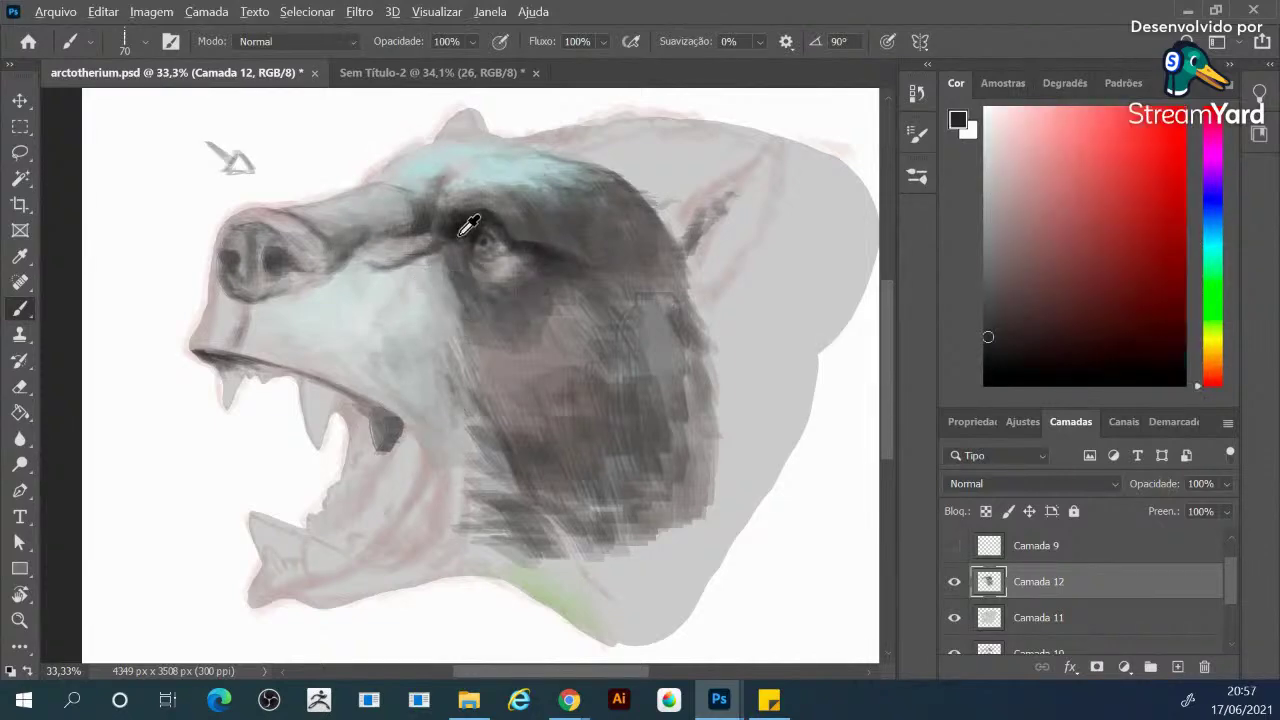
pyautogui.keyDown('alt'); pyautogui.click(460, 300); pyautogui.keyUp('alt')
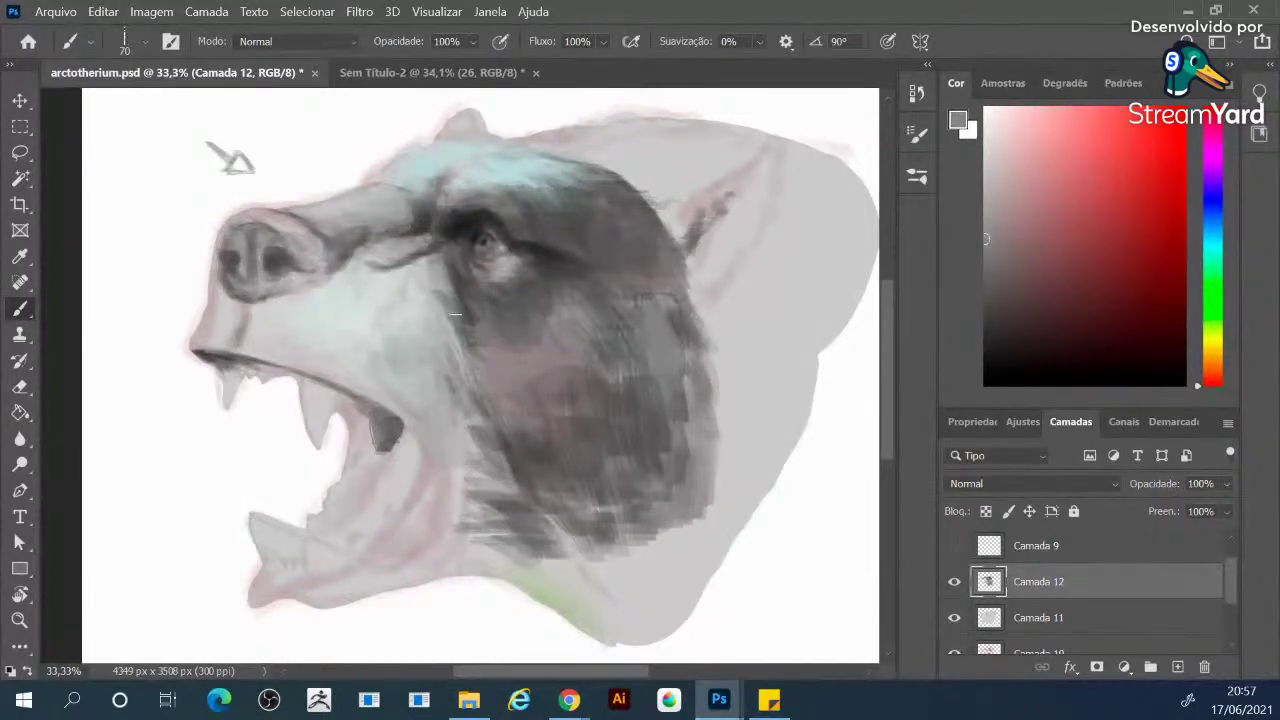
pyautogui.moveTo(462, 284); pyautogui.dragTo(457, 296)
# Paint a near-black band from the outer eye corner back and down behind the cheek, enlarging the brush to 125
pyautogui.keyDown('alt'); pyautogui.click(486, 216); pyautogui.keyUp('alt')
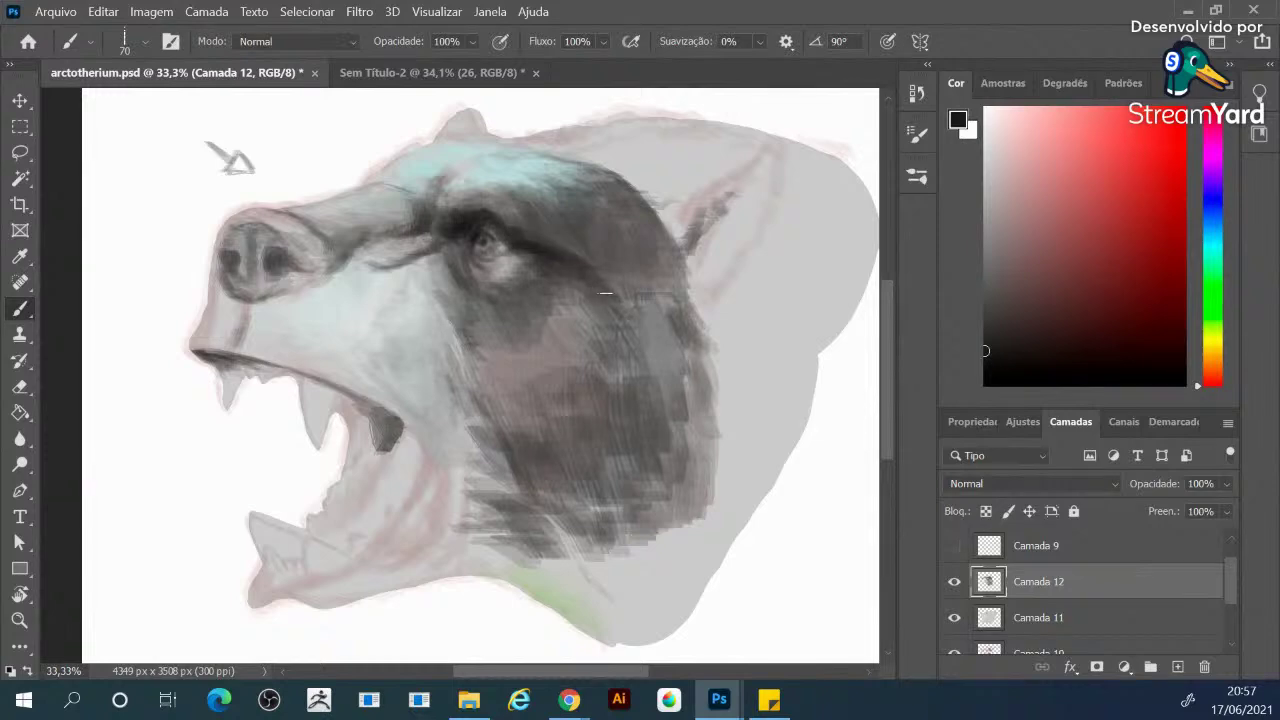
pyautogui.moveTo(605, 293)
pyautogui.mouseDown()
pyautogui.moveTo(600, 308)
pyautogui.moveTo(625, 325)
pyautogui.moveTo(617, 365)
pyautogui.mouseUp()
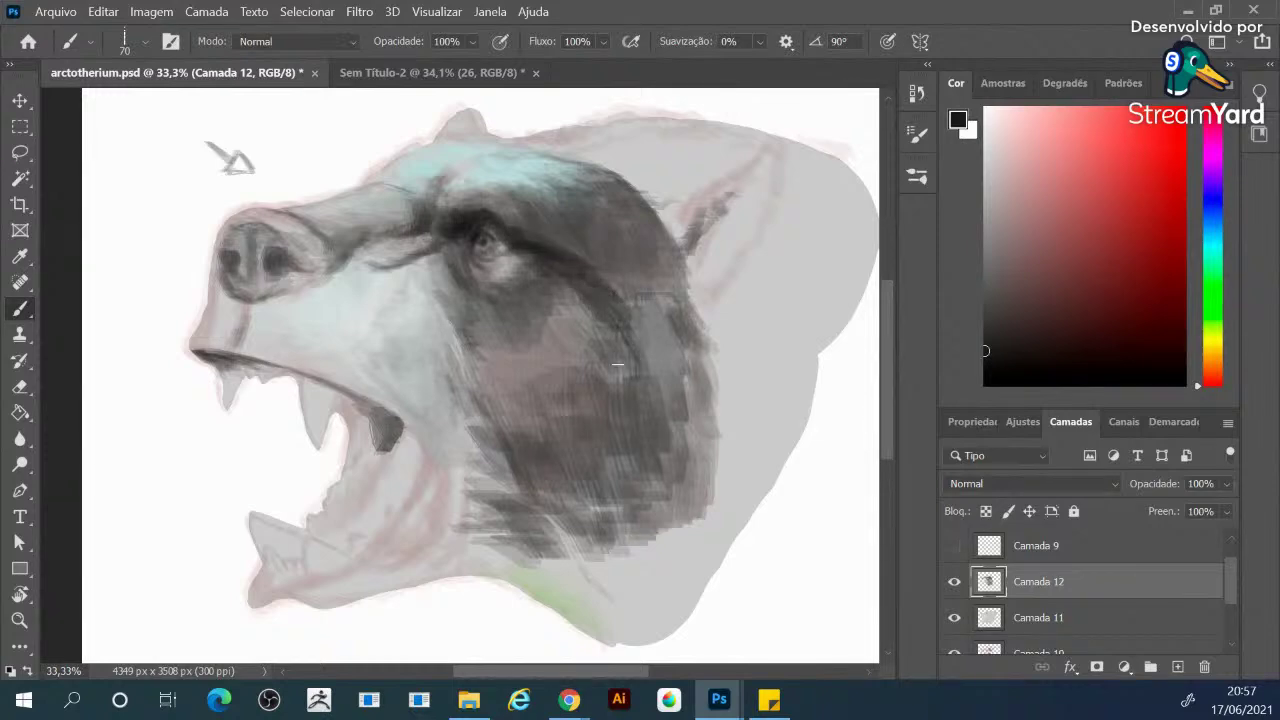
pyautogui.press(']')
pyautogui.press(']')
pyautogui.moveTo(620, 296)
pyautogui.mouseDown()
pyautogui.moveTo(658, 327)
pyautogui.moveTo(644, 316)
pyautogui.moveTo(650, 355)
pyautogui.moveTo(603, 292)
pyautogui.moveTo(648, 285)
pyautogui.moveTo(619, 301)
pyautogui.moveTo(674, 363)
pyautogui.moveTo(675, 341)
pyautogui.moveTo(696, 336)
pyautogui.moveTo(690, 307)
pyautogui.moveTo(666, 331)
pyautogui.moveTo(599, 287)
pyautogui.moveTo(589, 268)
pyautogui.moveTo(686, 313)
pyautogui.moveTo(665, 320)
pyautogui.moveTo(615, 242)
pyautogui.moveTo(579, 238)
pyautogui.moveTo(614, 288)
pyautogui.moveTo(562, 258)
pyautogui.mouseUp()
# Tone down the bright area below the eye and shape the lower lid with sampled dark greys and a smaller brush
pyautogui.keyDown('alt'); pyautogui.click(516, 250); pyautogui.keyUp('alt')
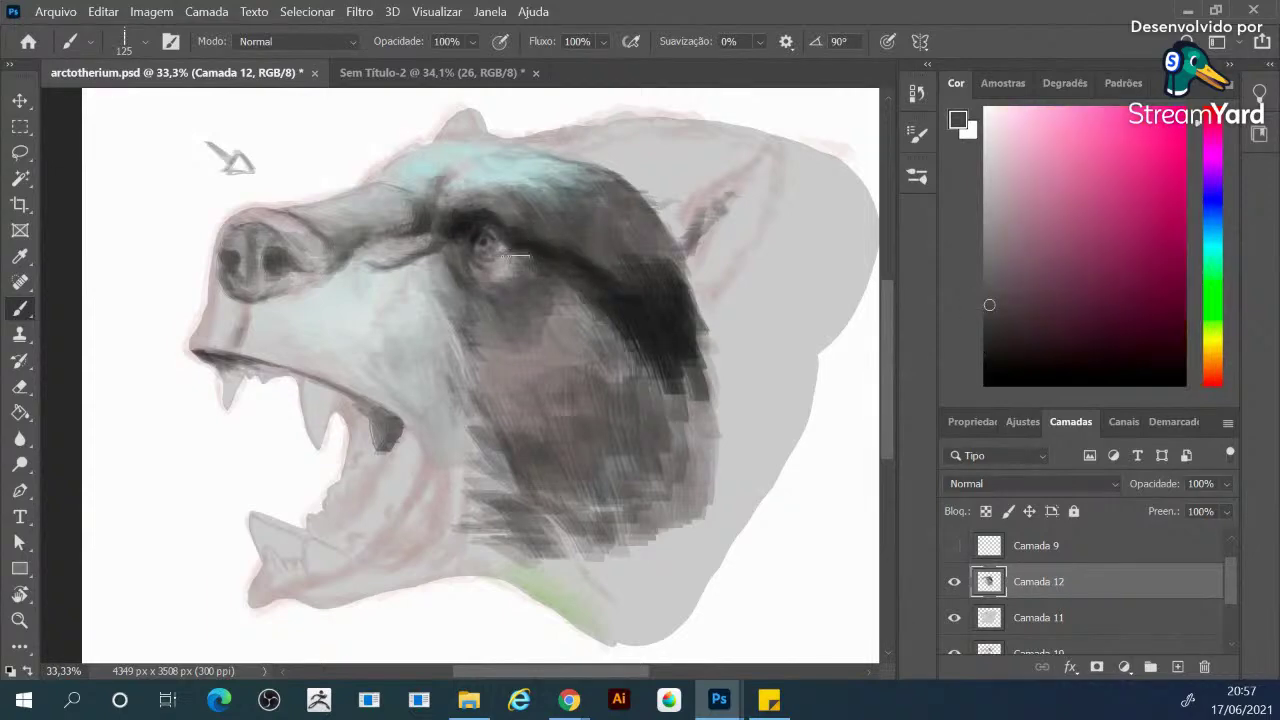
pyautogui.moveTo(507, 263)
pyautogui.mouseDown()
pyautogui.moveTo(490, 272)
pyautogui.moveTo(486, 260)
pyautogui.mouseUp()
pyautogui.keyDown('alt'); pyautogui.click(422, 274); pyautogui.keyUp('alt')
pyautogui.press('[')
pyautogui.press('[')
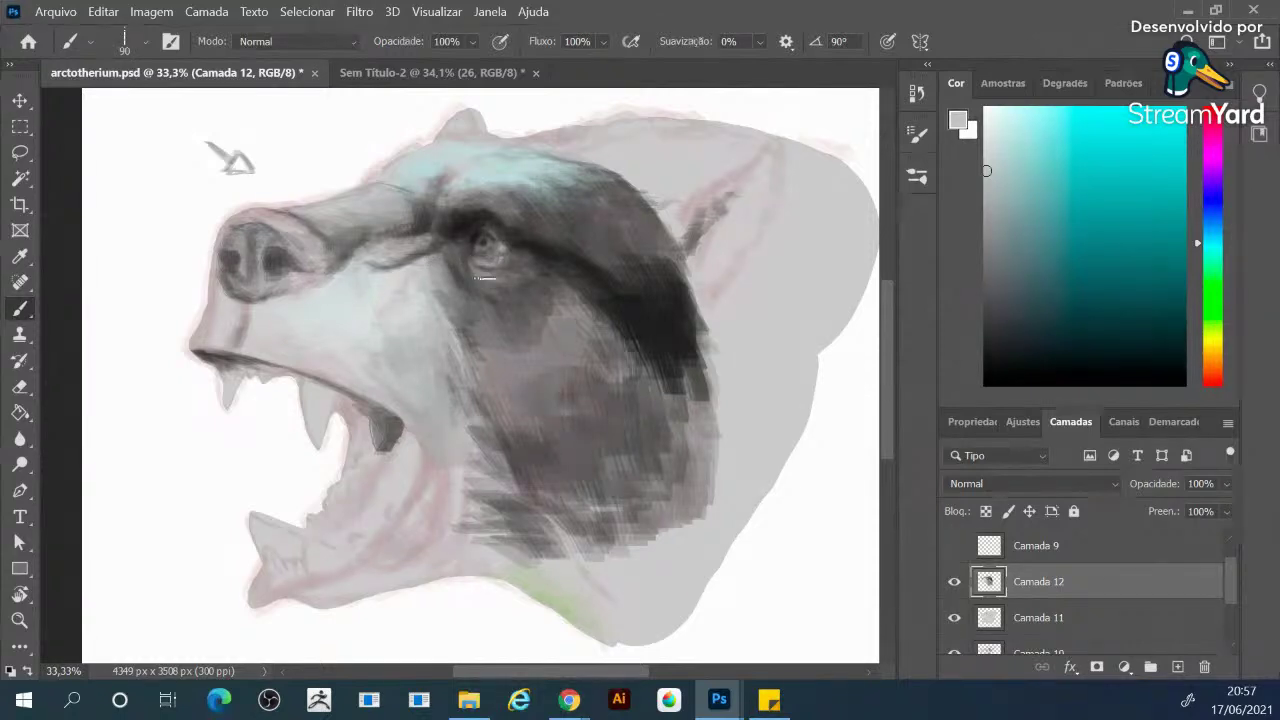
pyautogui.keyDown('alt'); pyautogui.click(466, 248); pyautogui.keyUp('alt')
pyautogui.moveTo(466, 249); pyautogui.dragTo(484, 263)
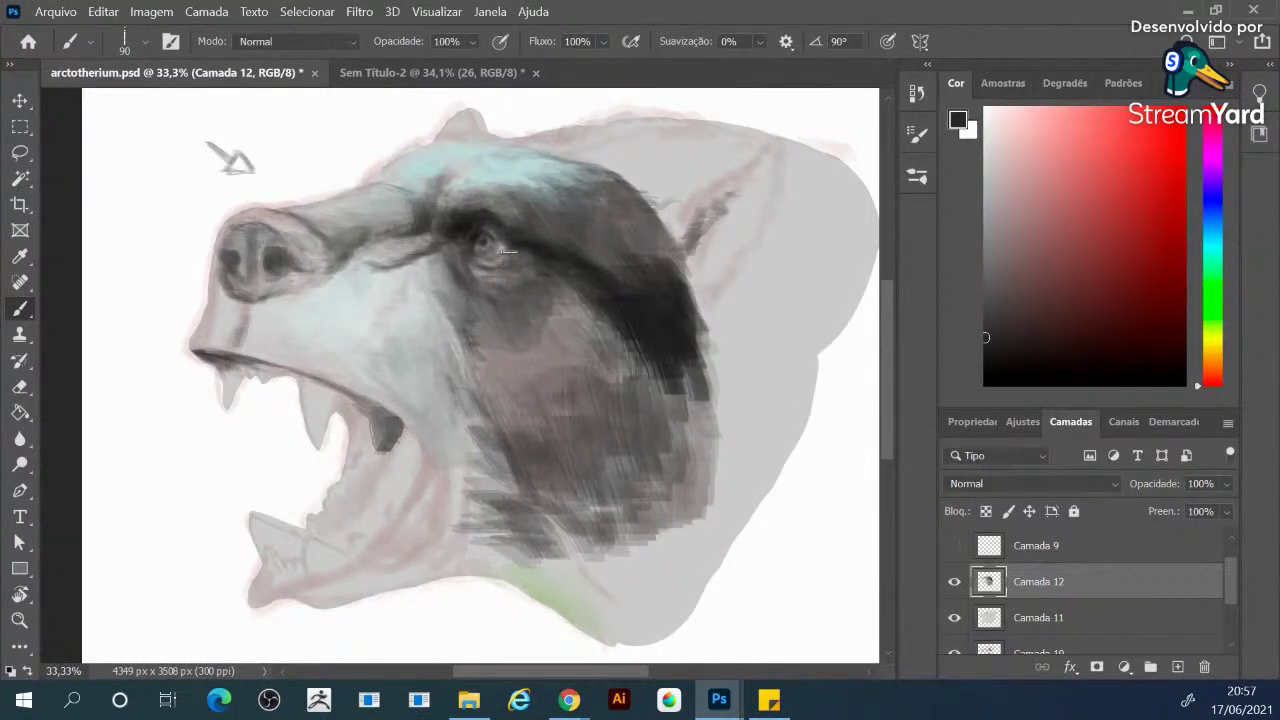
pyautogui.keyDown('alt'); pyautogui.click(488, 258); pyautogui.keyUp('alt')
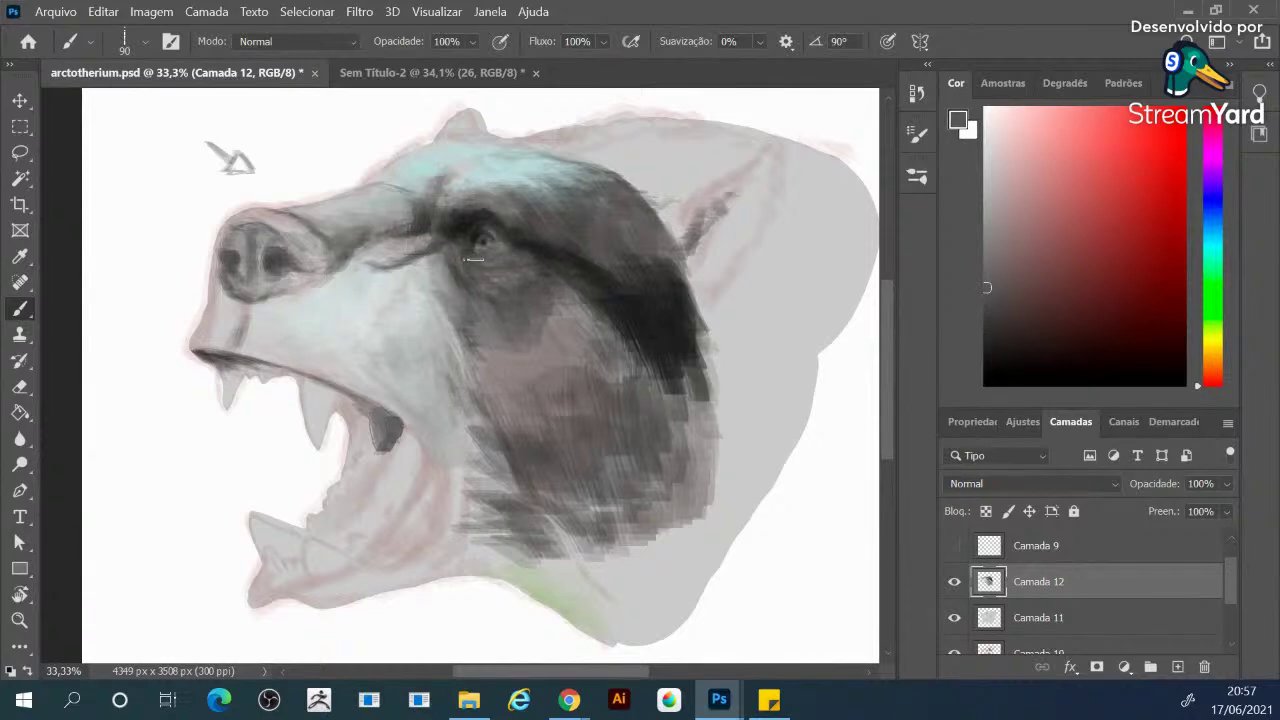
pyautogui.keyDown('alt'); pyautogui.click(414, 320); pyautogui.keyUp('alt')
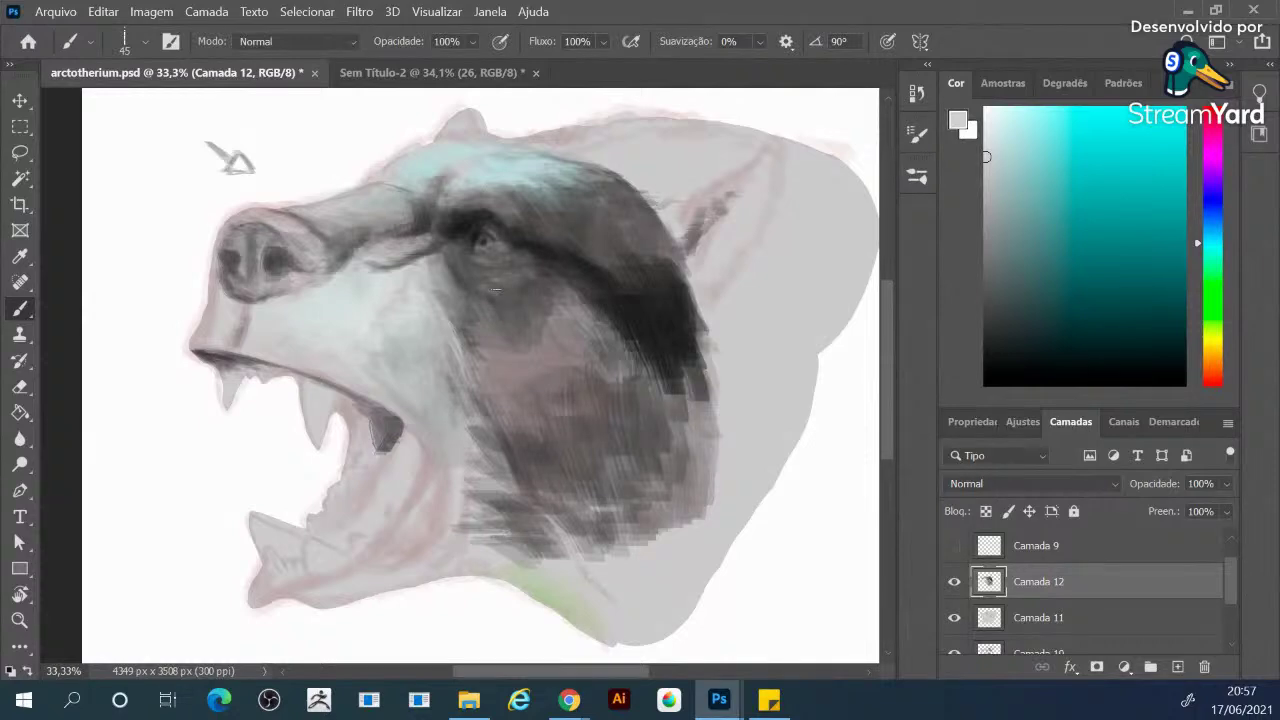
# Soften the fold running from the inner eye corner along the snout with greys sampled beside it
pyautogui.keyDown('alt'); pyautogui.click(418, 262); pyautogui.keyUp('alt')
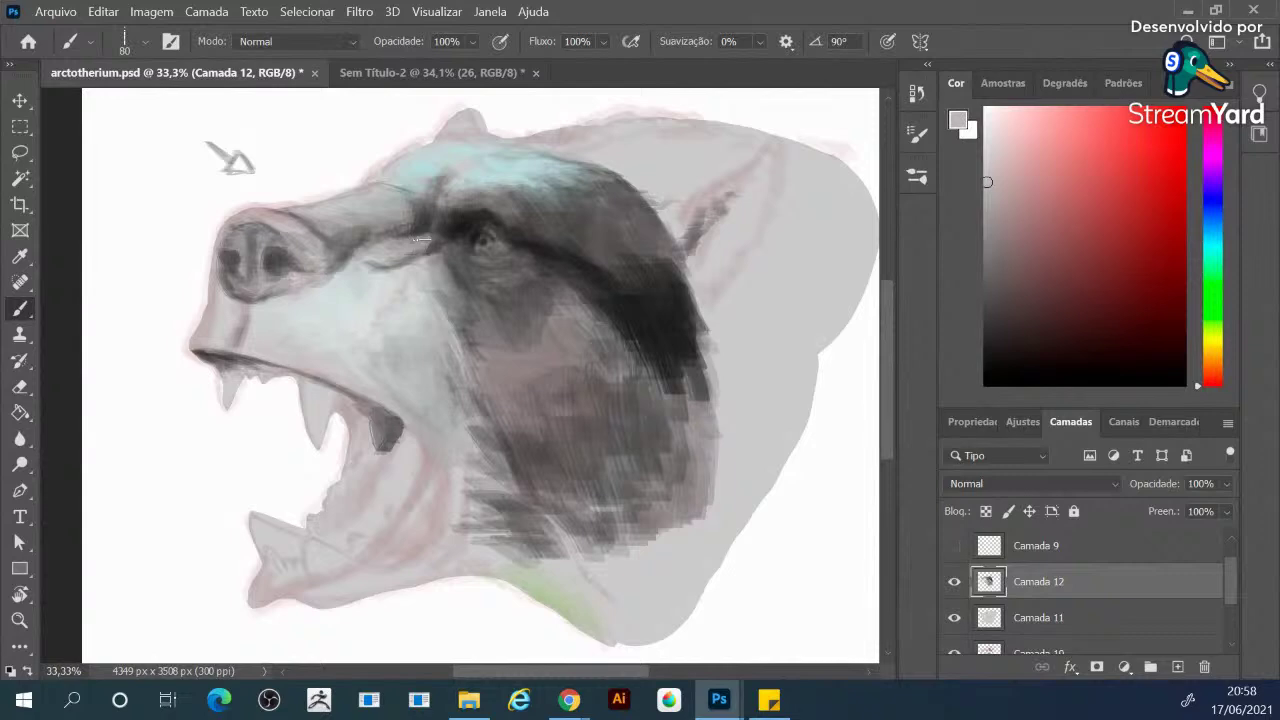
pyautogui.keyDown('alt'); pyautogui.click(386, 248); pyautogui.keyUp('alt')
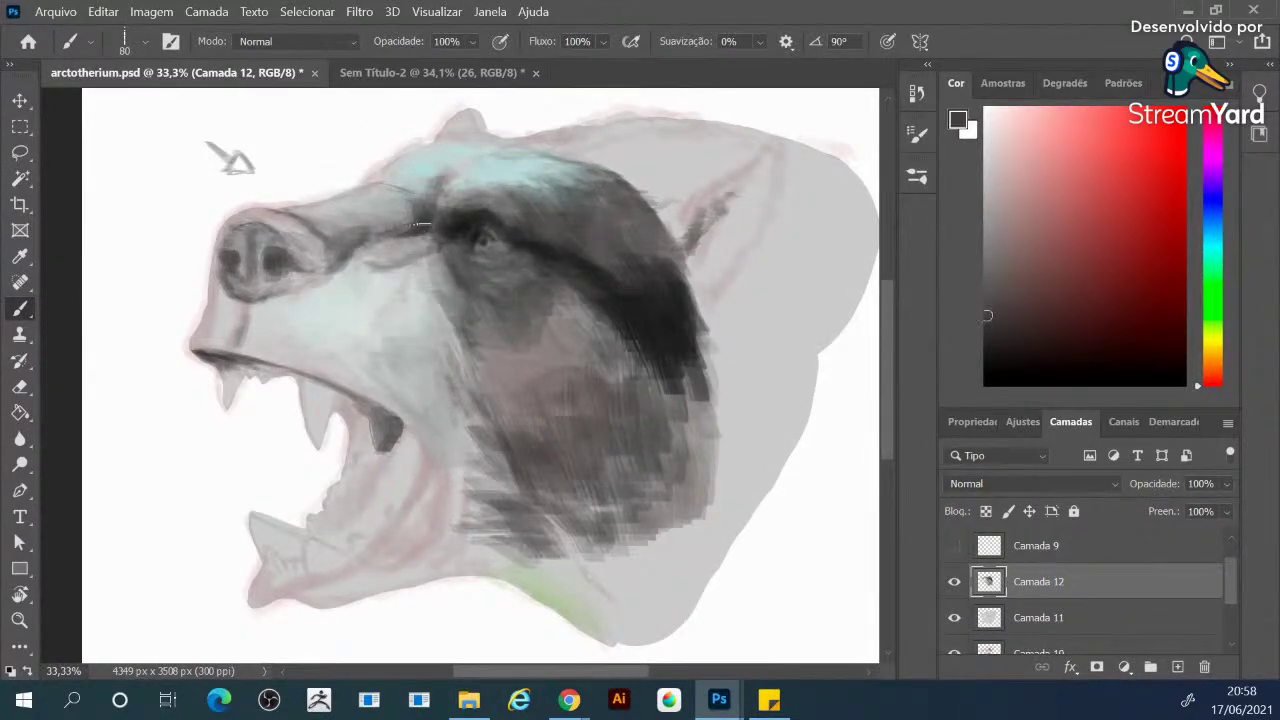
pyautogui.keyDown('alt'); pyautogui.click(385, 242); pyautogui.keyUp('alt')
pyautogui.click(394, 242)
pyautogui.keyDown('alt'); pyautogui.click(422, 231); pyautogui.keyUp('alt')
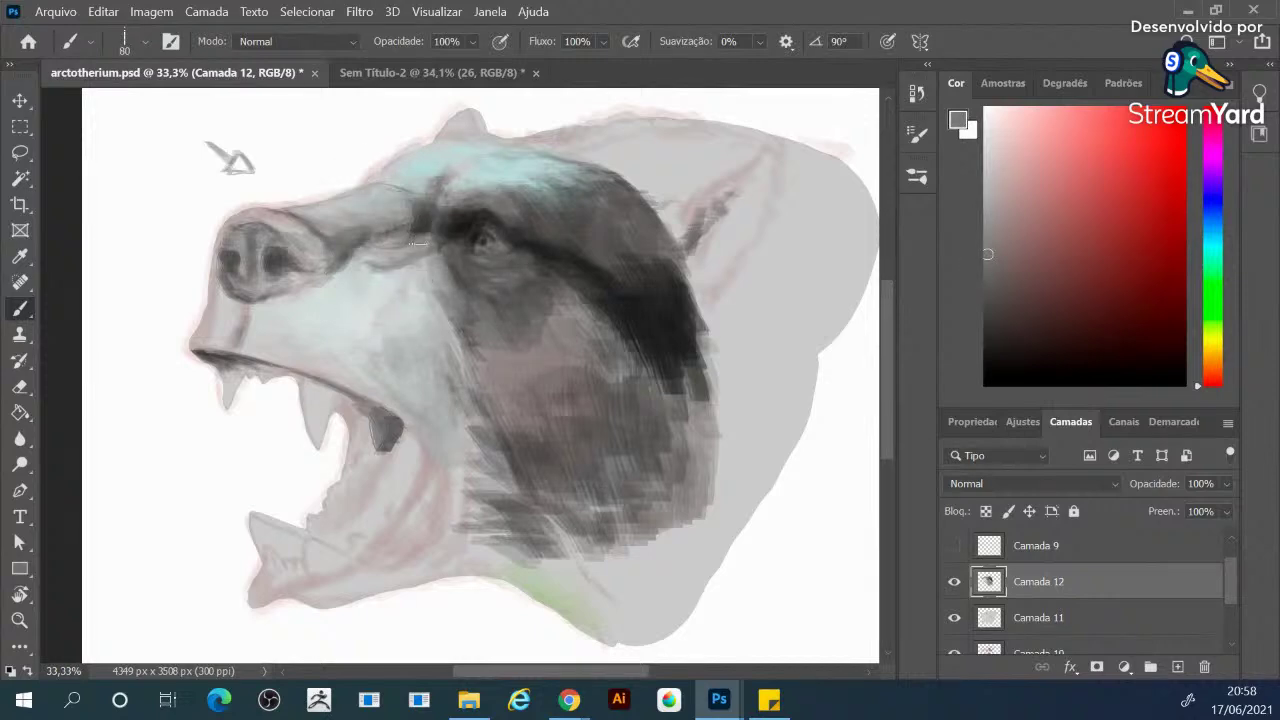
pyautogui.moveTo(381, 255)
pyautogui.mouseDown()
pyautogui.moveTo(337, 289)
pyautogui.moveTo(381, 268)
pyautogui.mouseUp()
pyautogui.keyDown('alt'); pyautogui.click(346, 280); pyautogui.keyUp('alt')
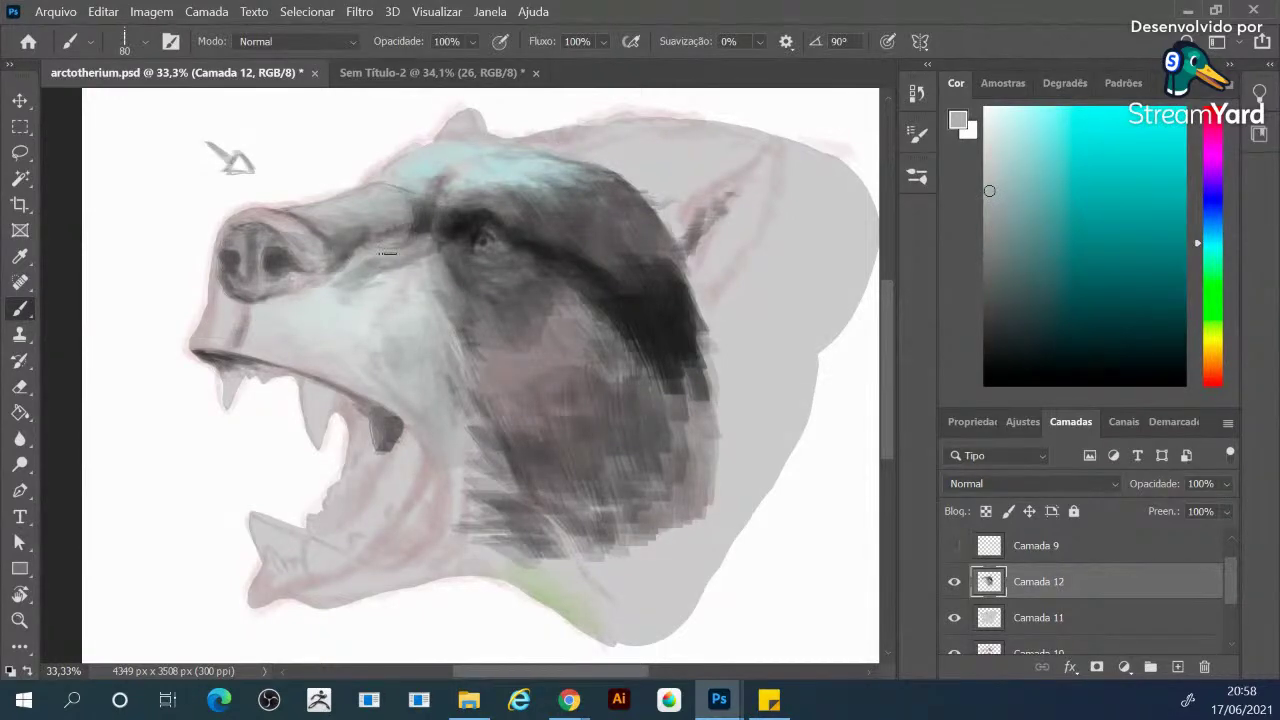
# Darken the nose pad and nostrils with a sampled near-black, and even out its upper edge with a sampled mid grey
pyautogui.keyDown('alt'); pyautogui.click(423, 236); pyautogui.keyUp('alt')
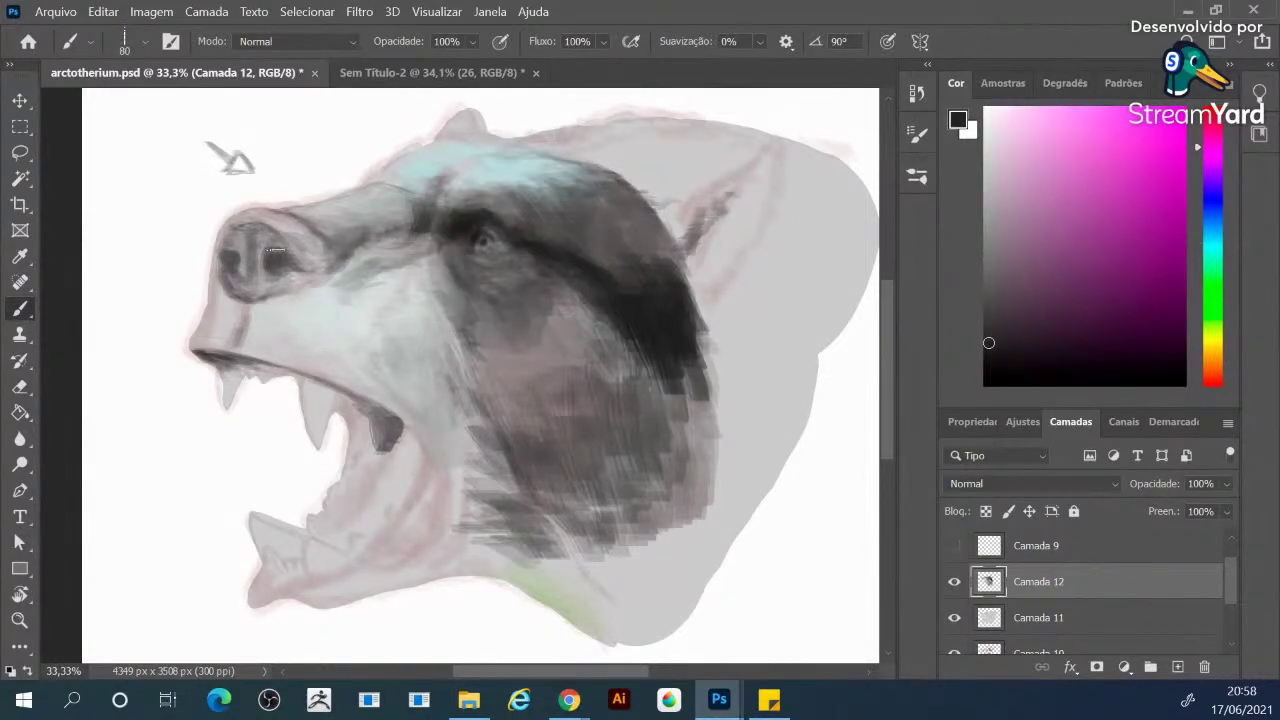
pyautogui.moveTo(268, 236)
pyautogui.mouseDown()
pyautogui.moveTo(295, 252)
pyautogui.moveTo(258, 234)
pyautogui.moveTo(264, 270)
pyautogui.moveTo(284, 278)
pyautogui.moveTo(242, 247)
pyautogui.moveTo(240, 268)
pyautogui.moveTo(252, 286)
pyautogui.moveTo(290, 290)
pyautogui.moveTo(289, 262)
pyautogui.moveTo(250, 282)
pyautogui.mouseUp()
pyautogui.keyDown('alt'); pyautogui.click(255, 272); pyautogui.keyUp('alt')
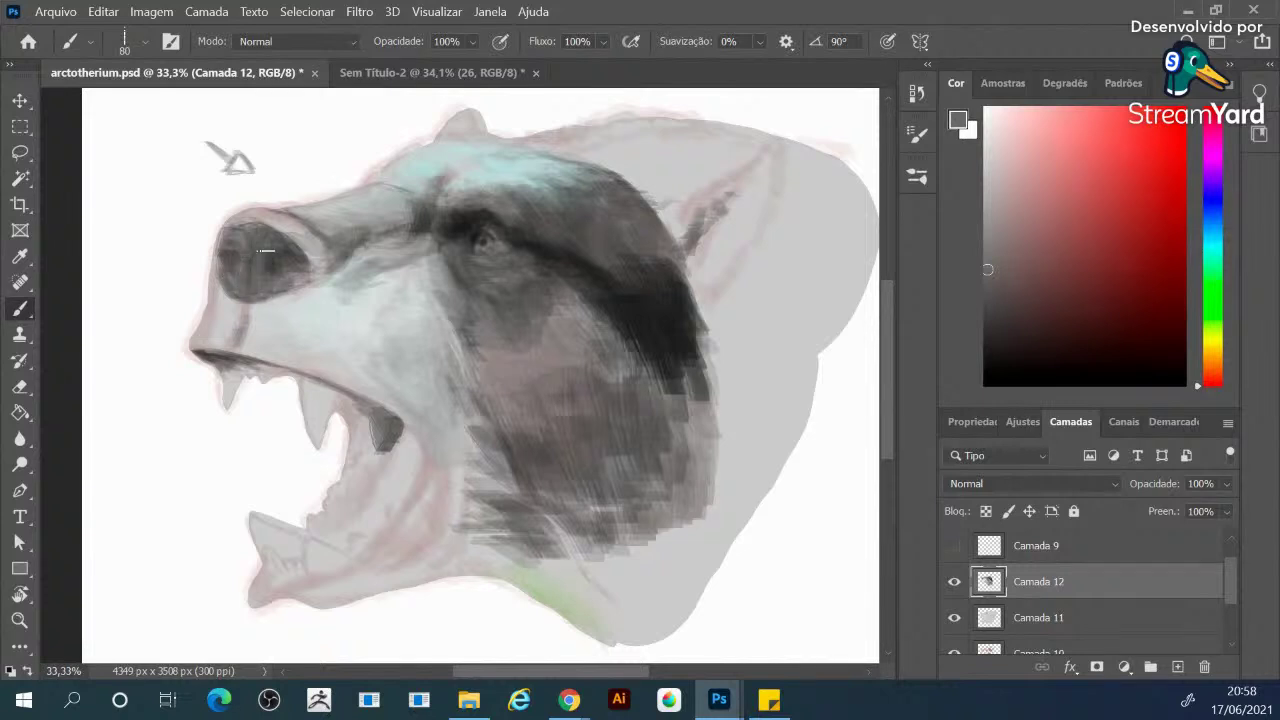
pyautogui.moveTo(298, 213)
pyautogui.mouseDown()
pyautogui.moveTo(300, 240)
pyautogui.moveTo(280, 227)
pyautogui.mouseUp()
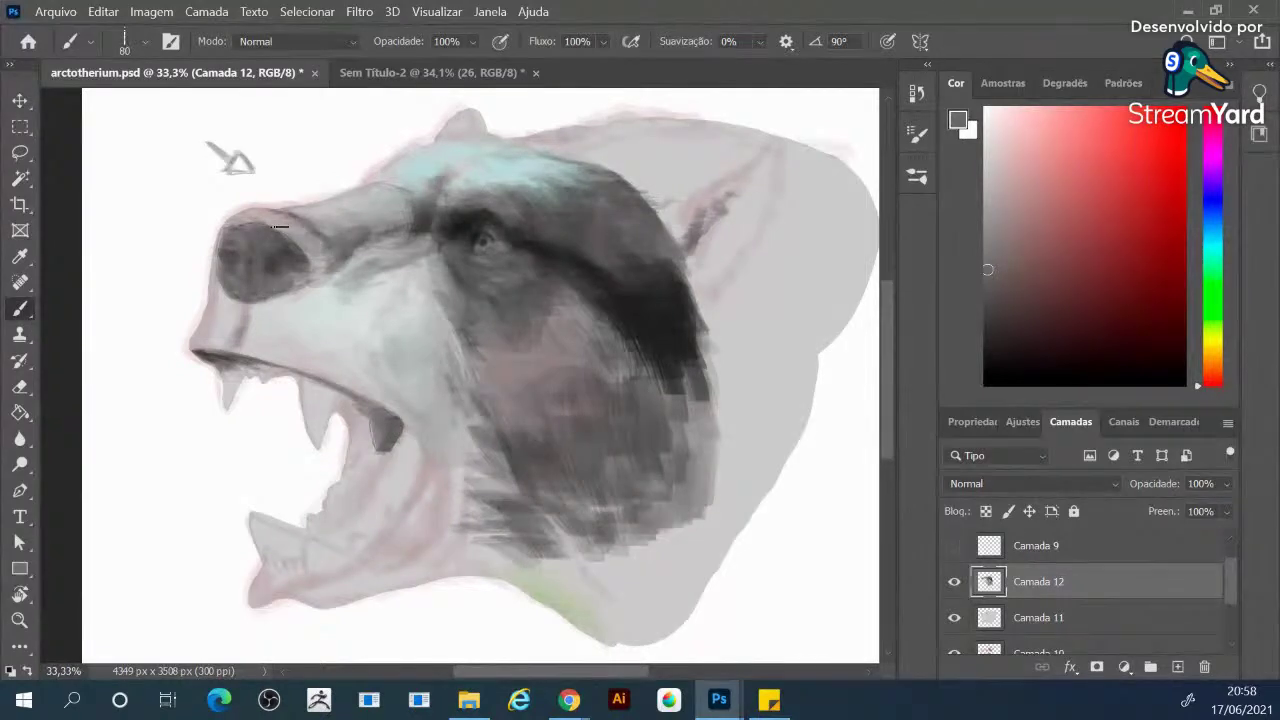
pyautogui.keyDown('alt'); pyautogui.click(277, 277); pyautogui.keyUp('alt')
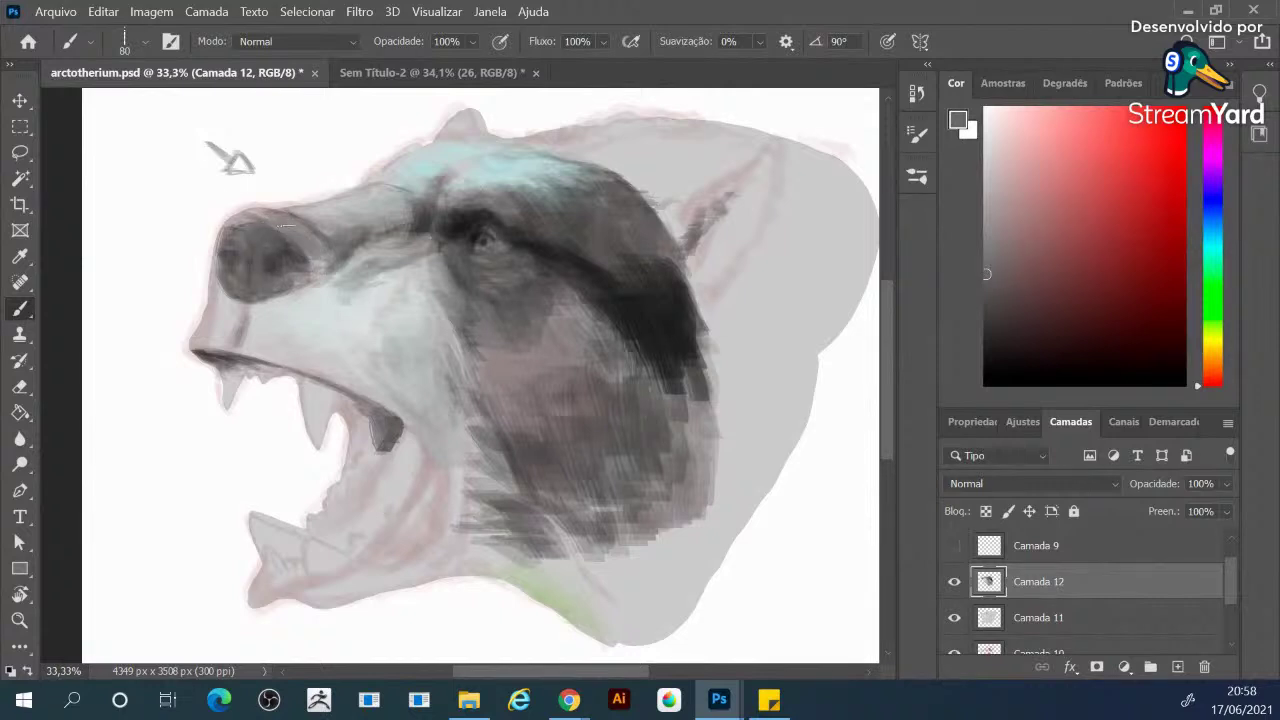
# Brush pale cyan sampled from the brow along the nose's upper rim, blending it into the snout with sampled greys
pyautogui.keyDown('alt'); pyautogui.click(509, 152); pyautogui.keyUp('alt')
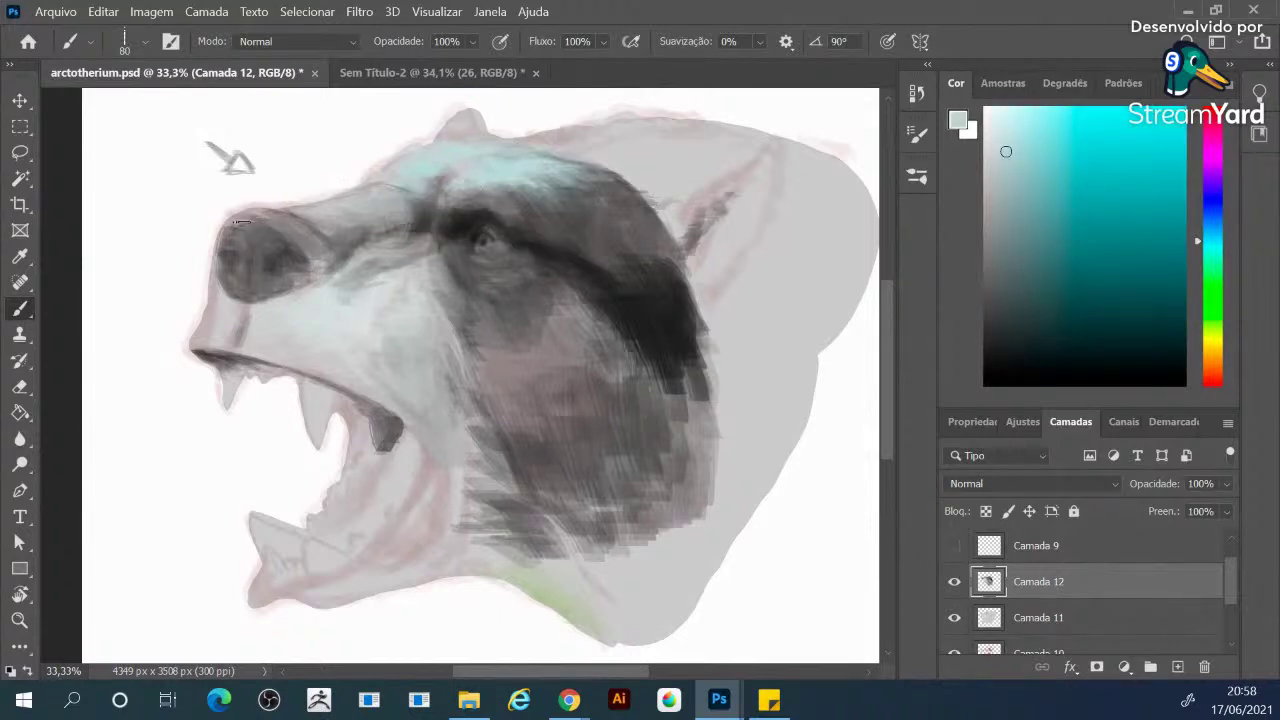
pyautogui.moveTo(255, 215)
pyautogui.mouseDown()
pyautogui.moveTo(280, 218)
pyautogui.moveTo(266, 220)
pyautogui.mouseUp()
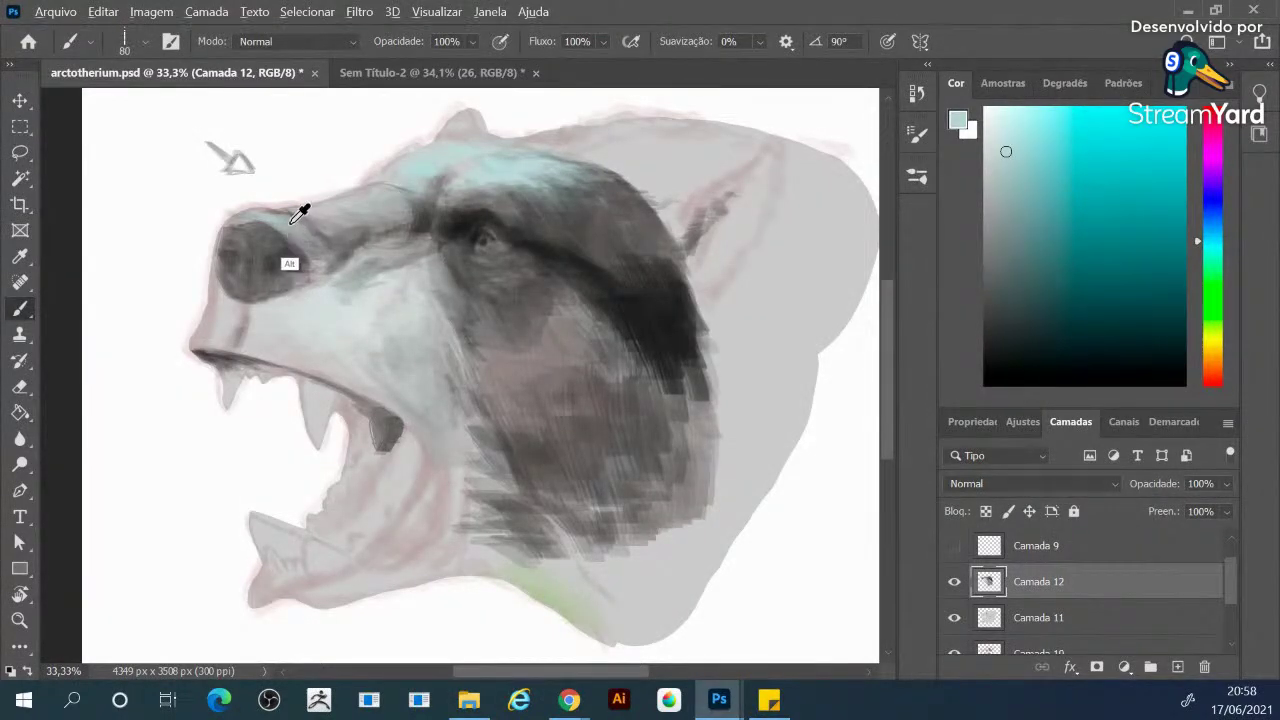
pyautogui.keyDown('alt'); pyautogui.click(284, 228); pyautogui.keyUp('alt')
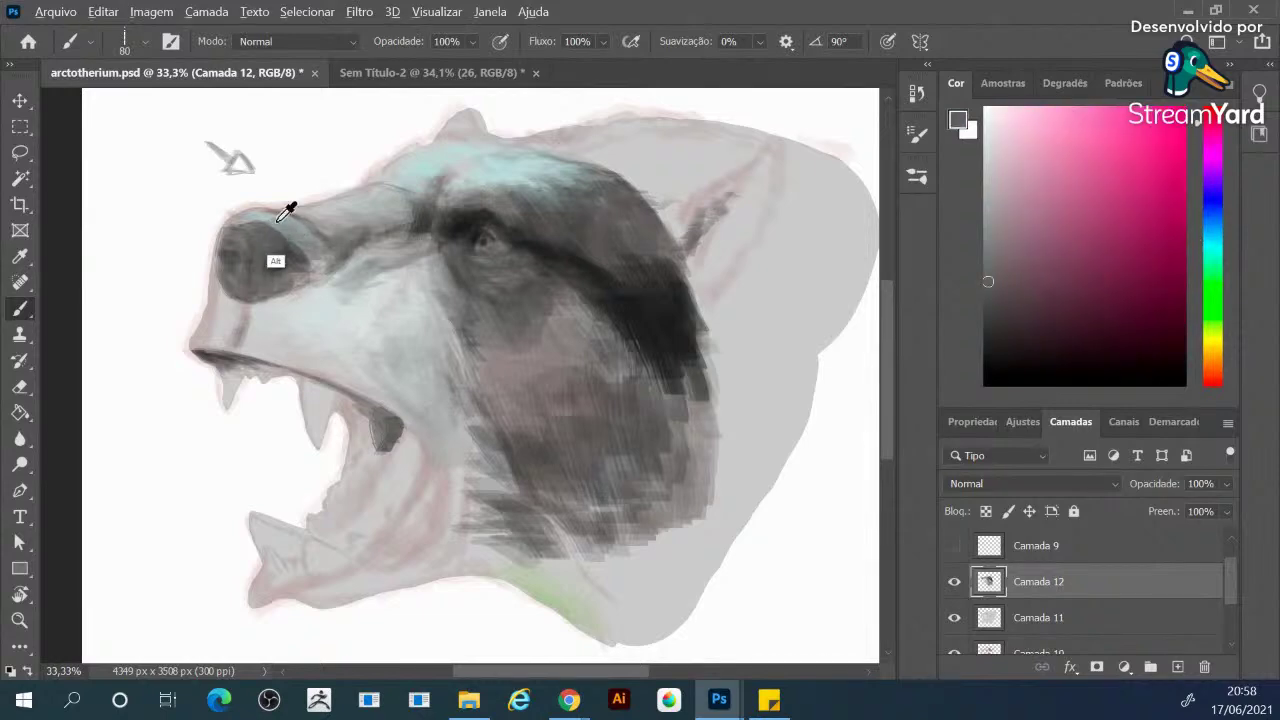
pyautogui.keyDown('alt'); pyautogui.click(276, 218); pyautogui.keyUp('alt')
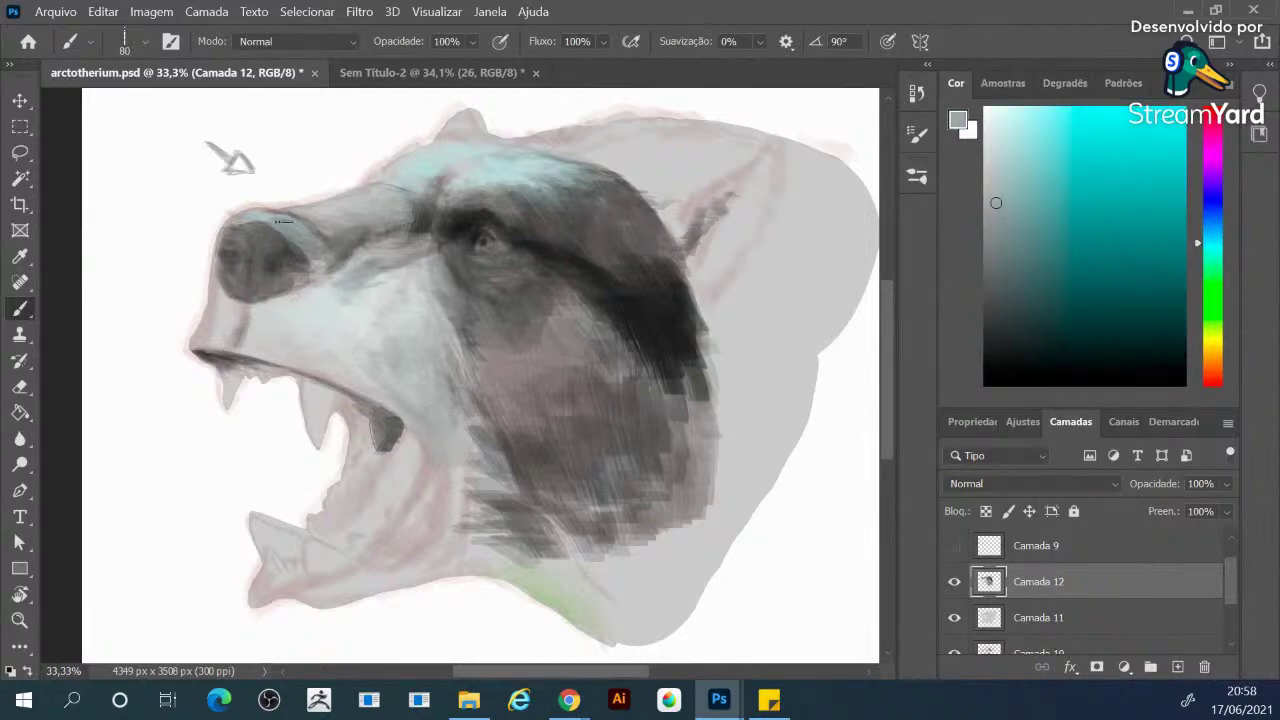
pyautogui.keyDown('alt'); pyautogui.click(318, 208); pyautogui.keyUp('alt')
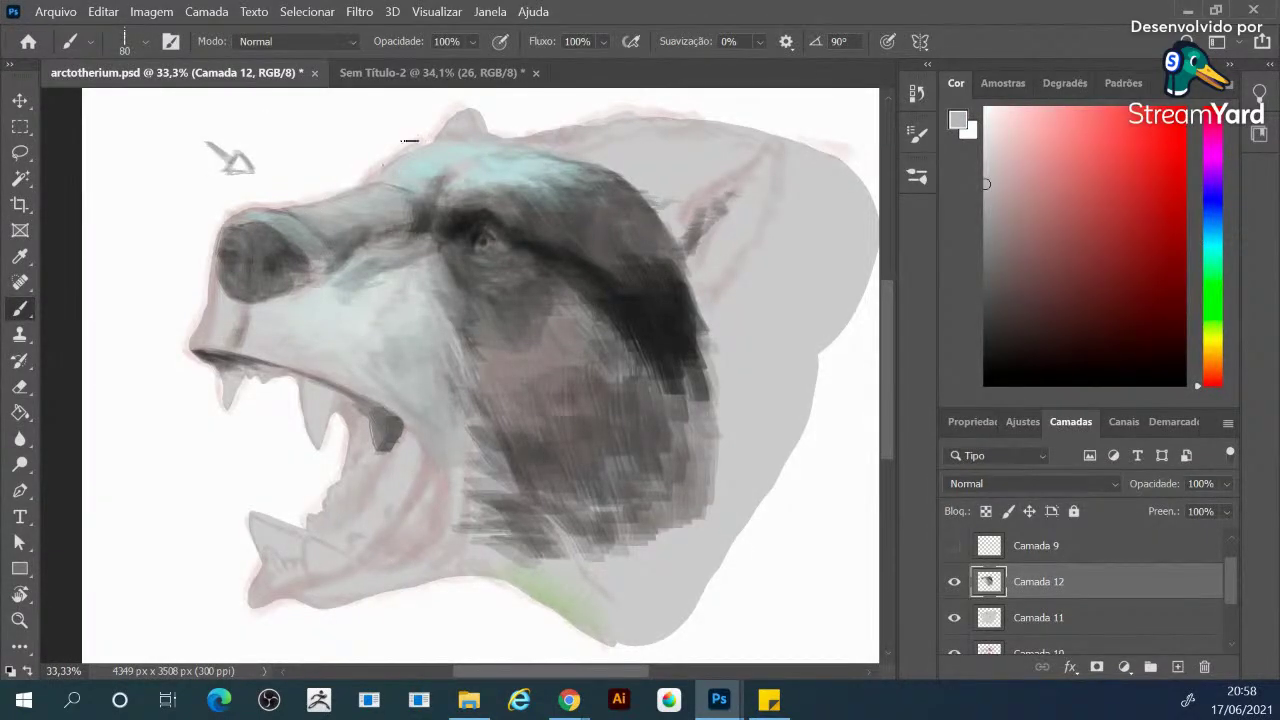
pyautogui.keyDown('alt'); pyautogui.click(424, 312); pyautogui.keyUp('alt')
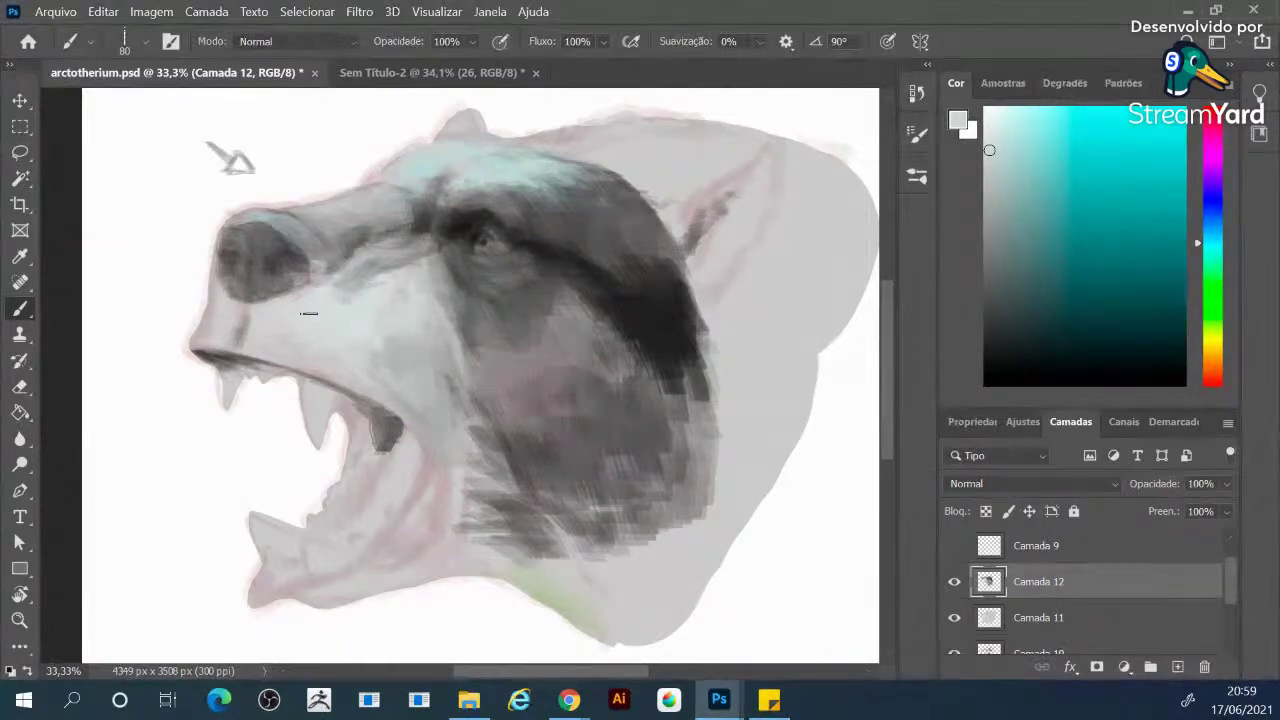
pyautogui.keyDown('alt'); pyautogui.click(670, 358); pyautogui.keyUp('alt')
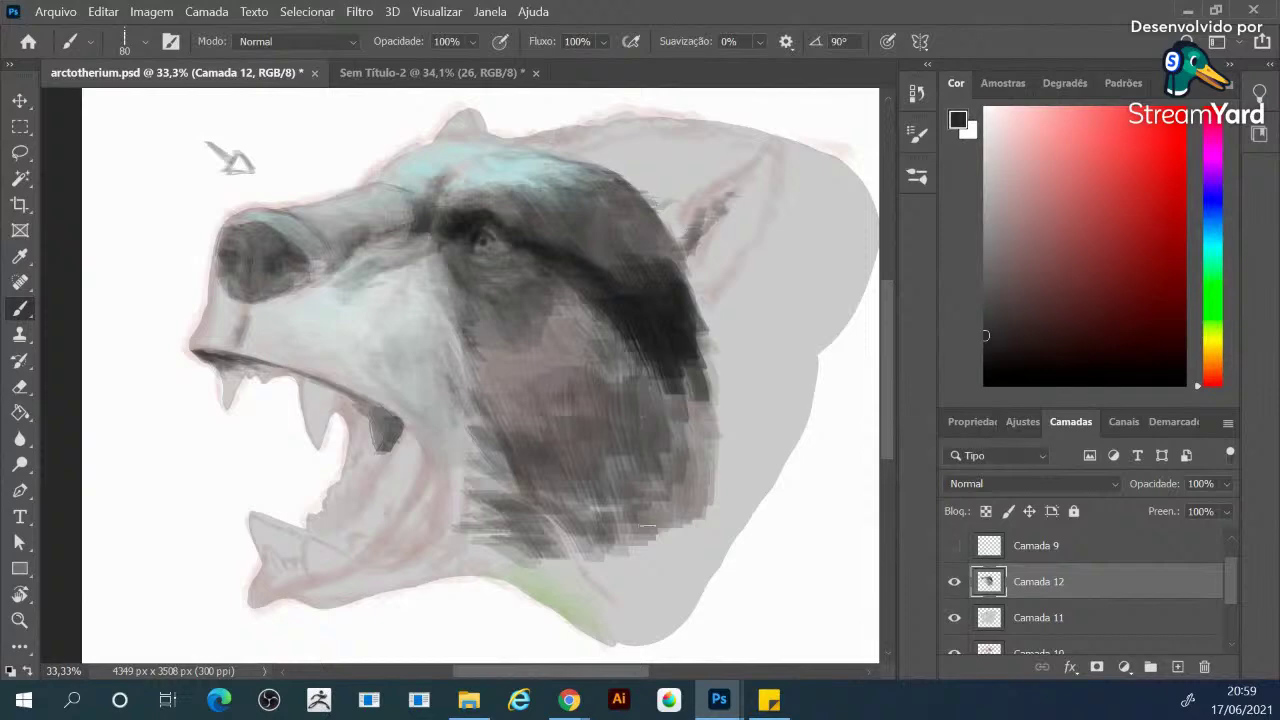
# Scale down the layers Camada 10, Camada 11 and Camada 12 together and move the head toward the canvas centre
pyautogui.scroll(-3, 1043, 609)
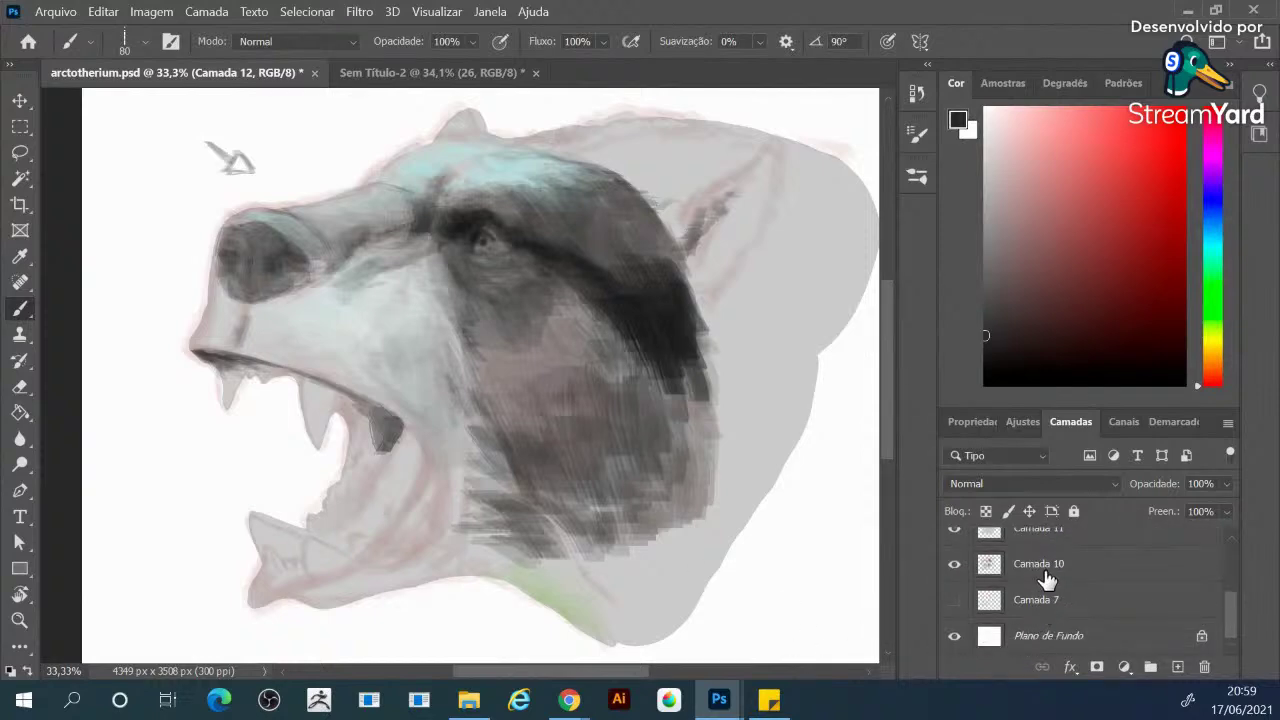
pyautogui.click(1045, 580)
pyautogui.hotkey('ctrl', 't')
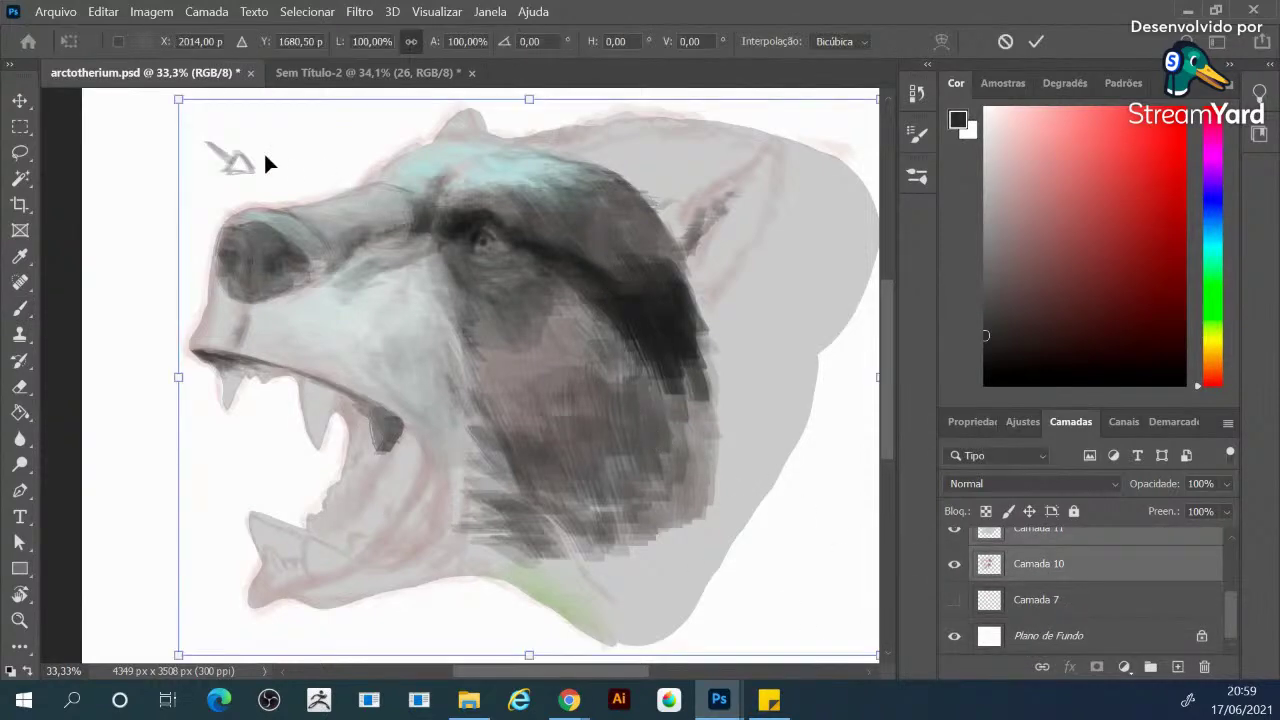
pyautogui.moveTo(179, 100); pyautogui.dragTo(410, 268)
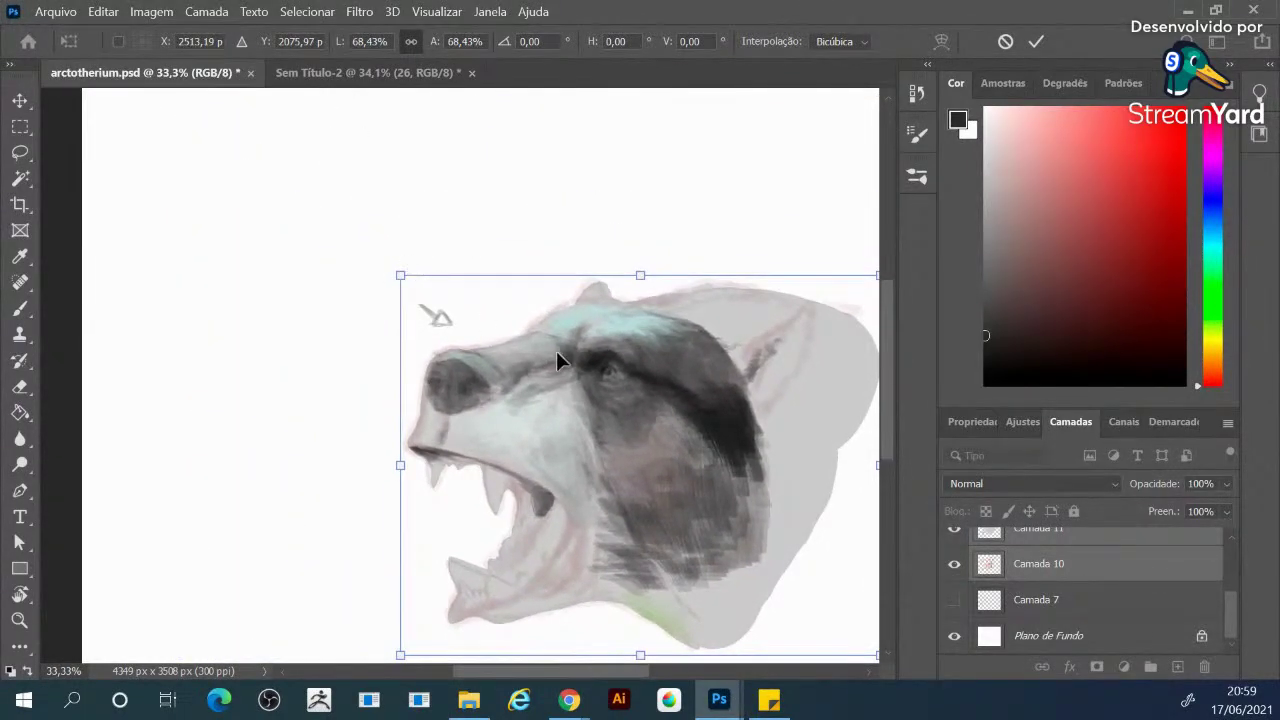
pyautogui.moveTo(556, 351); pyautogui.dragTo(373, 254)
pyautogui.moveTo(219, 181); pyautogui.dragTo(304, 249)
pyautogui.moveTo(457, 330); pyautogui.dragTo(367, 294)
pyautogui.press('Return')
# On layer Camada 12, brush a broad near-black shadow over the upper cheek below the dark eye band
pyautogui.press('b')
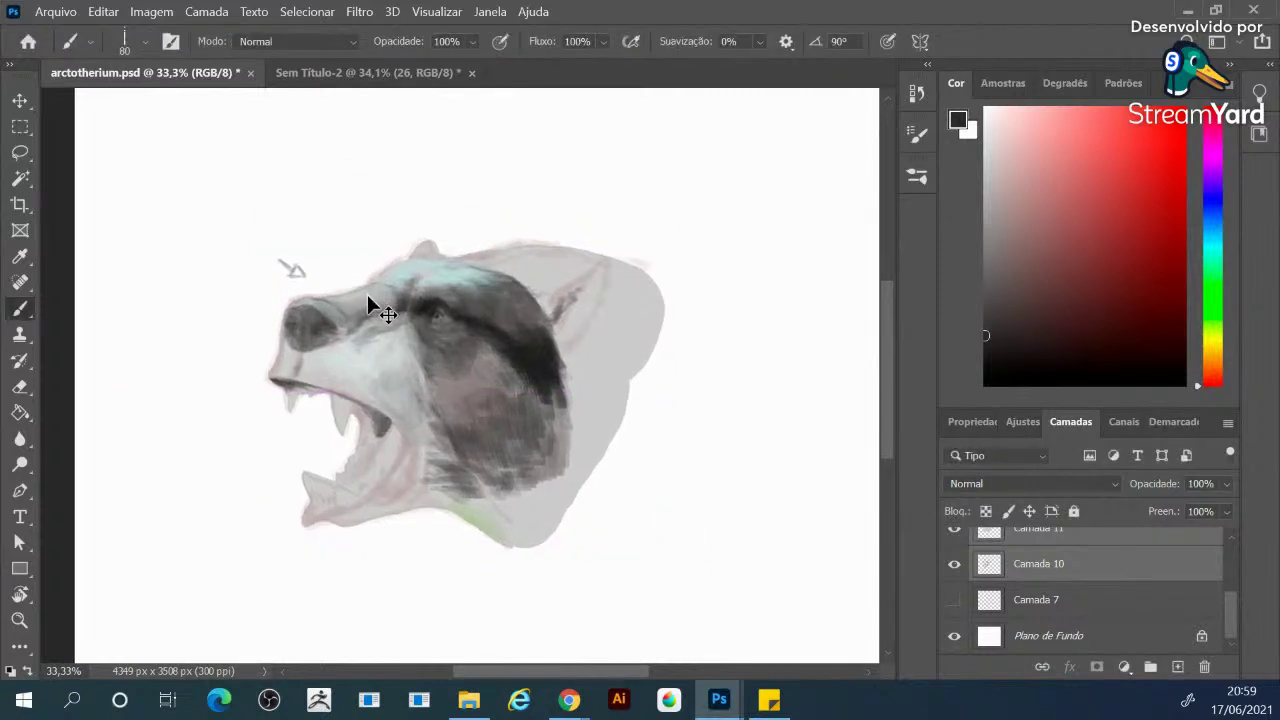
pyautogui.hotkey('ctrl', '+')
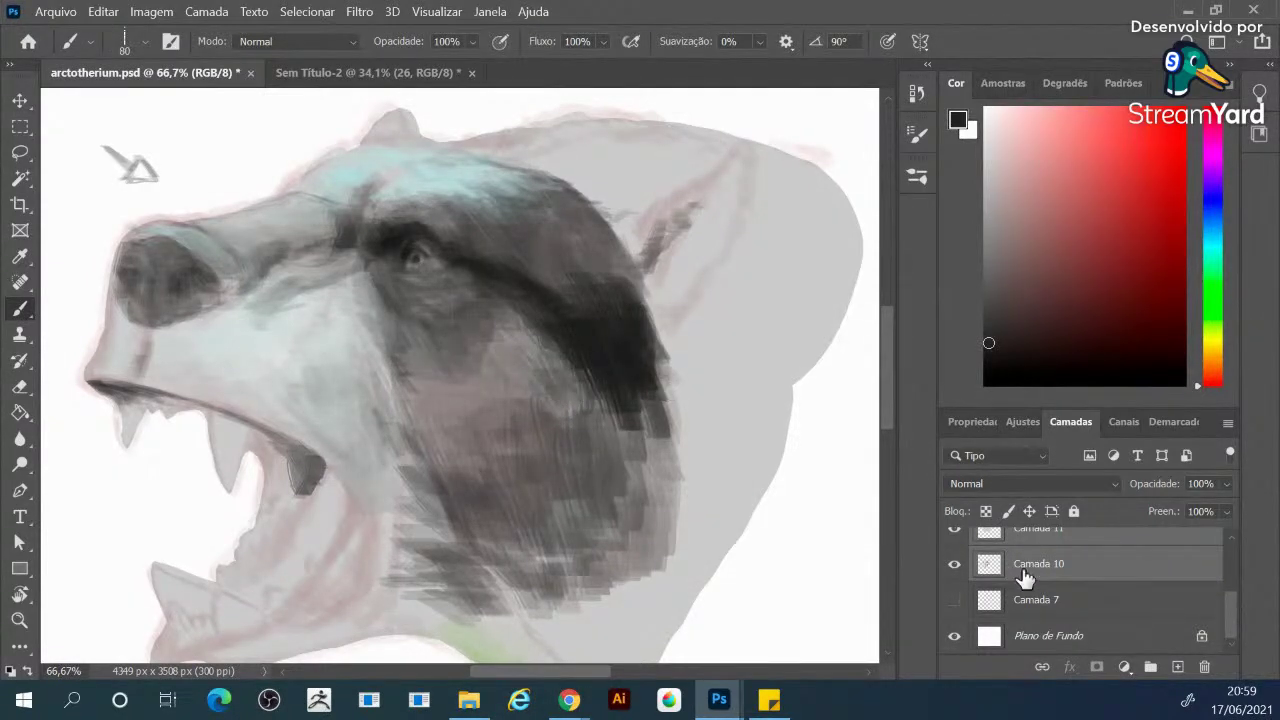
pyautogui.scroll(2, 1060, 580)
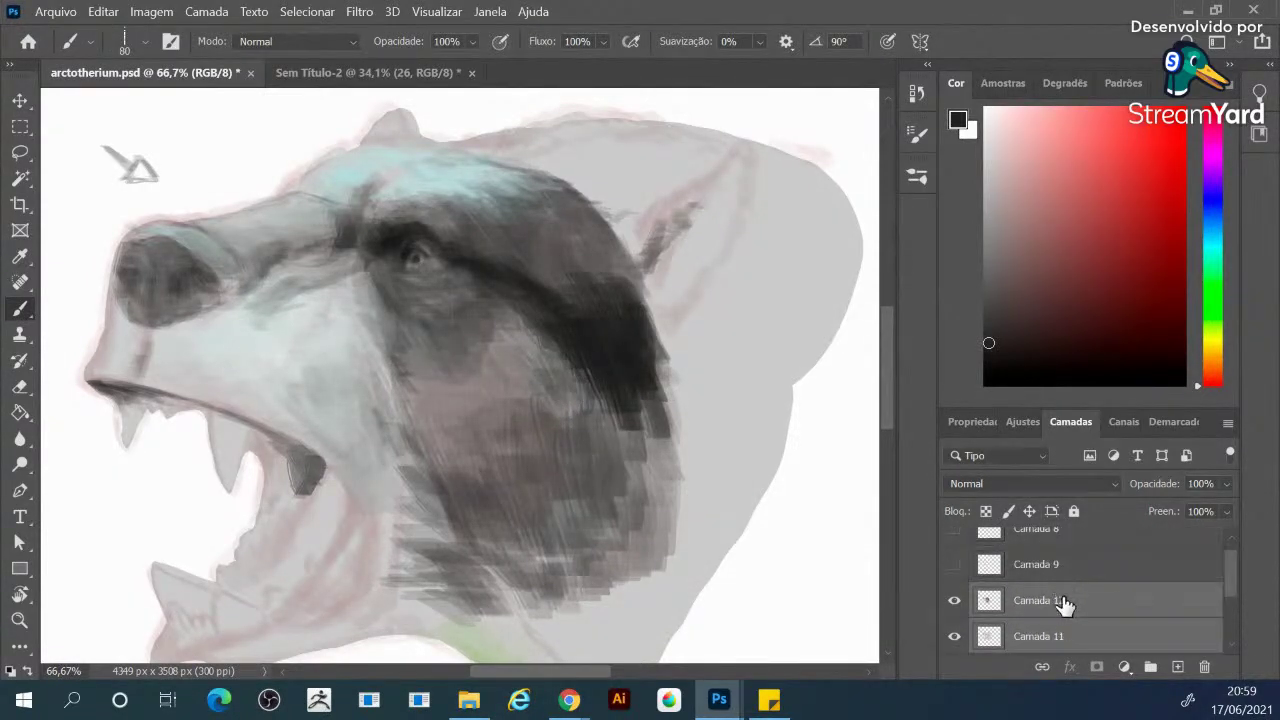
pyautogui.click(1063, 601)
pyautogui.moveTo(571, 320)
pyautogui.mouseDown()
pyautogui.moveTo(546, 342)
pyautogui.moveTo(571, 357)
pyautogui.moveTo(537, 368)
pyautogui.moveTo(560, 420)
pyautogui.moveTo(545, 345)
pyautogui.moveTo(612, 414)
pyautogui.moveTo(530, 385)
pyautogui.moveTo(528, 425)
pyautogui.moveTo(505, 420)
pyautogui.moveTo(530, 410)
pyautogui.moveTo(537, 388)
pyautogui.moveTo(587, 373)
pyautogui.moveTo(547, 376)
pyautogui.moveTo(520, 335)
pyautogui.moveTo(528, 403)
pyautogui.moveTo(478, 450)
pyautogui.moveTo(520, 417)
pyautogui.mouseUp()
pyautogui.keyDown('alt'); pyautogui.click(466, 263); pyautogui.keyUp('alt')
pyautogui.moveTo(476, 309)
pyautogui.mouseDown()
pyautogui.moveTo(491, 297)
pyautogui.moveTo(526, 317)
pyautogui.moveTo(523, 360)
pyautogui.moveTo(471, 409)
pyautogui.moveTo(480, 440)
pyautogui.moveTo(452, 452)
pyautogui.moveTo(465, 436)
pyautogui.moveTo(458, 410)
pyautogui.moveTo(490, 400)
pyautogui.moveTo(499, 359)
pyautogui.mouseUp()
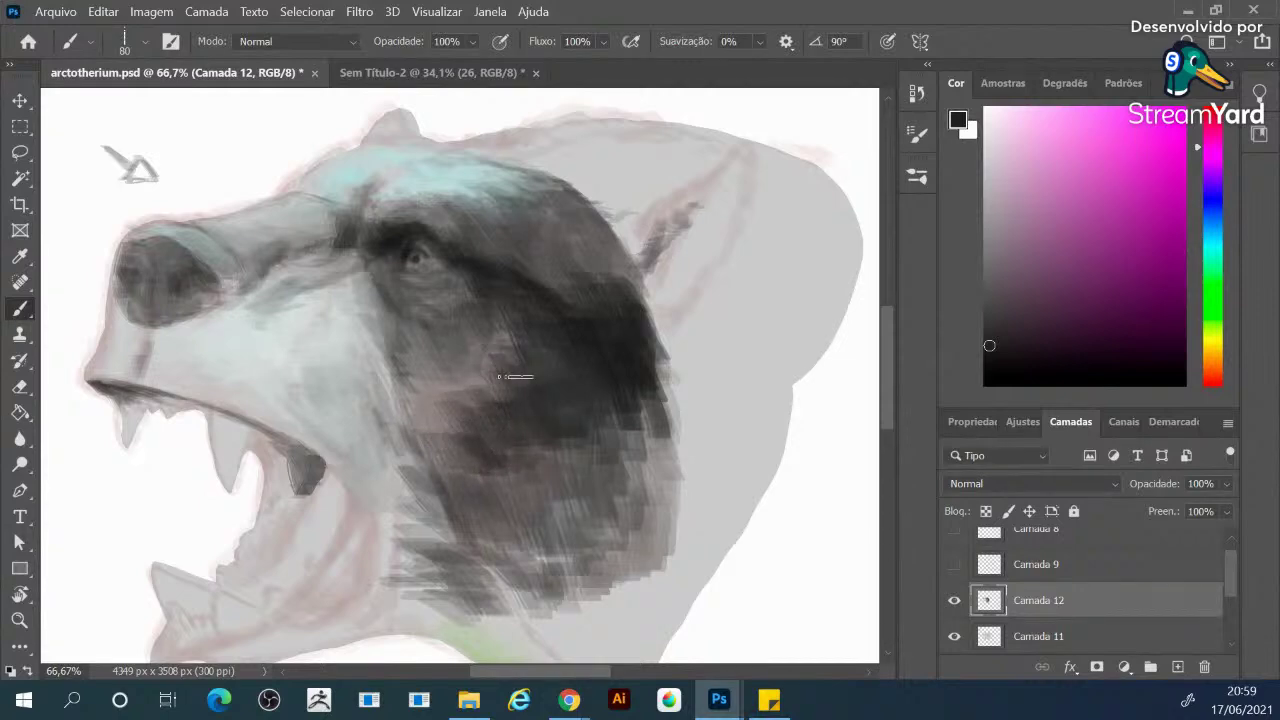
# Blend the cheek shadow's front edge with a sampled grey, and deepen the dark streak behind the eye with a sampled near-black
pyautogui.keyDown('alt'); pyautogui.click(510, 330); pyautogui.keyUp('alt')
pyautogui.moveTo(507, 327)
pyautogui.mouseDown()
pyautogui.moveTo(470, 389)
pyautogui.moveTo(458, 380)
pyautogui.moveTo(453, 404)
pyautogui.moveTo(432, 405)
pyautogui.moveTo(422, 391)
pyautogui.moveTo(486, 363)
pyautogui.mouseUp()
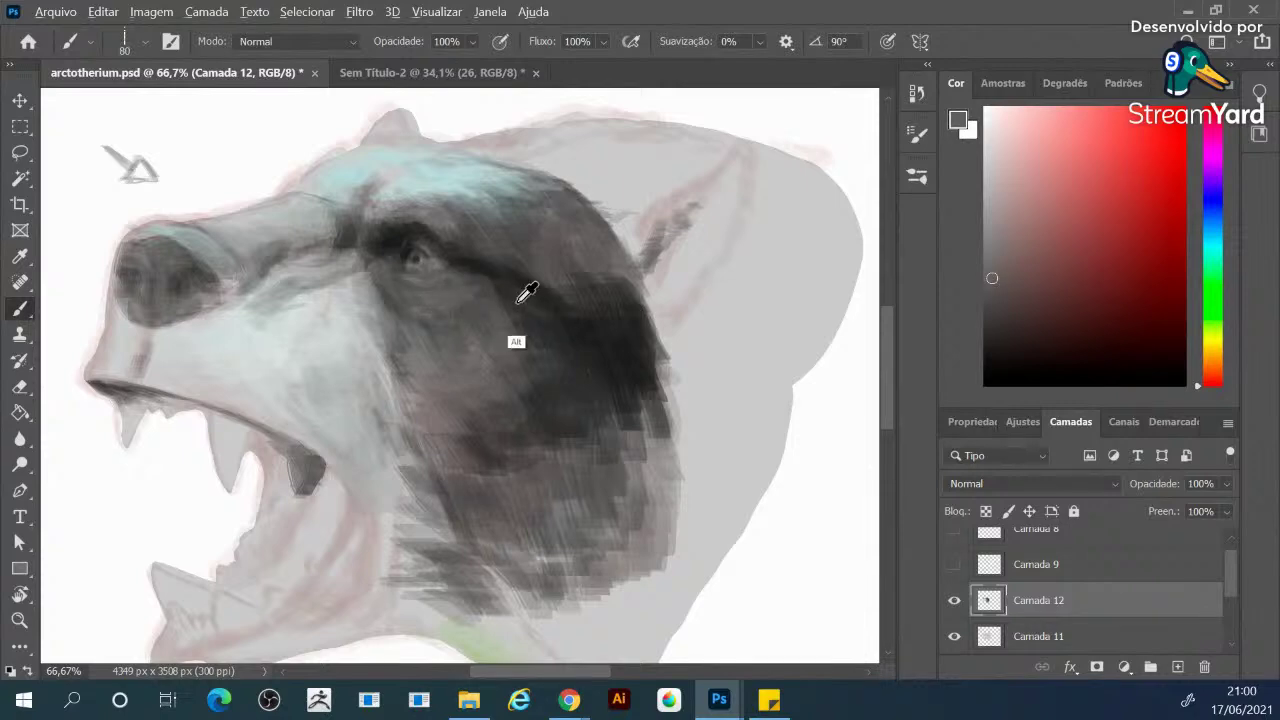
pyautogui.keyDown('alt'); pyautogui.click(468, 270); pyautogui.keyUp('alt')
pyautogui.moveTo(465, 273); pyautogui.dragTo(490, 292)
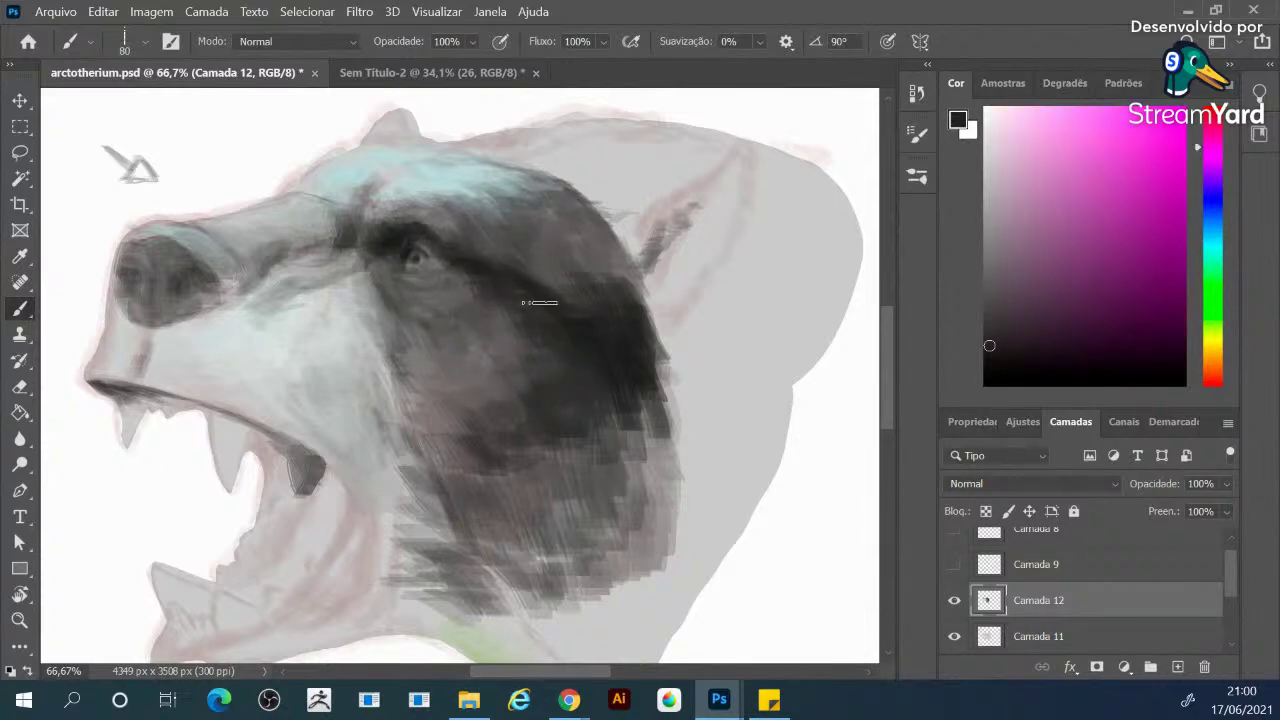
# Blend the cheek's dark fur into the pale muzzle along its front edge, using short strokes in sampled dark and light greys
pyautogui.moveTo(571, 286)
pyautogui.mouseDown()
pyautogui.moveTo(583, 309)
pyautogui.moveTo(570, 315)
pyautogui.mouseUp()
pyautogui.moveTo(431, 385)
pyautogui.mouseDown()
pyautogui.moveTo(424, 435)
pyautogui.moveTo(398, 444)
pyautogui.moveTo(396, 515)
pyautogui.mouseUp()
pyautogui.keyDown('alt'); pyautogui.click(407, 473); pyautogui.keyUp('alt')
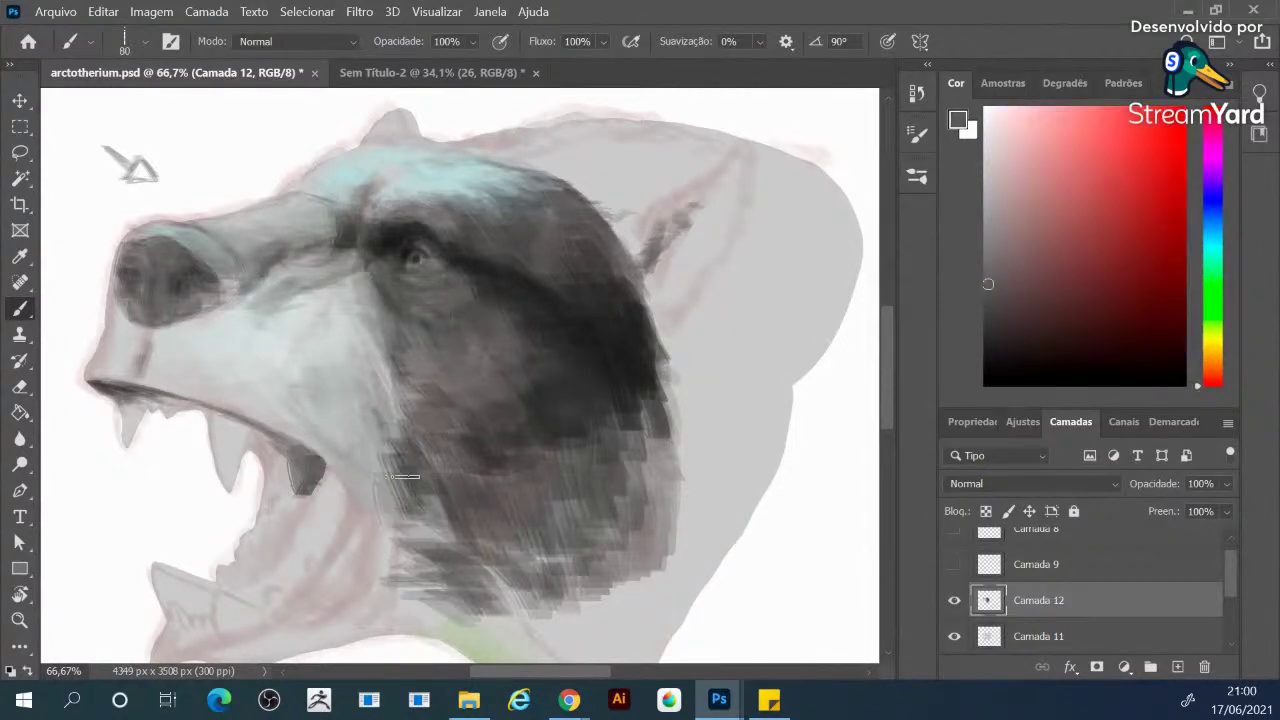
pyautogui.moveTo(378, 452); pyautogui.dragTo(382, 433)
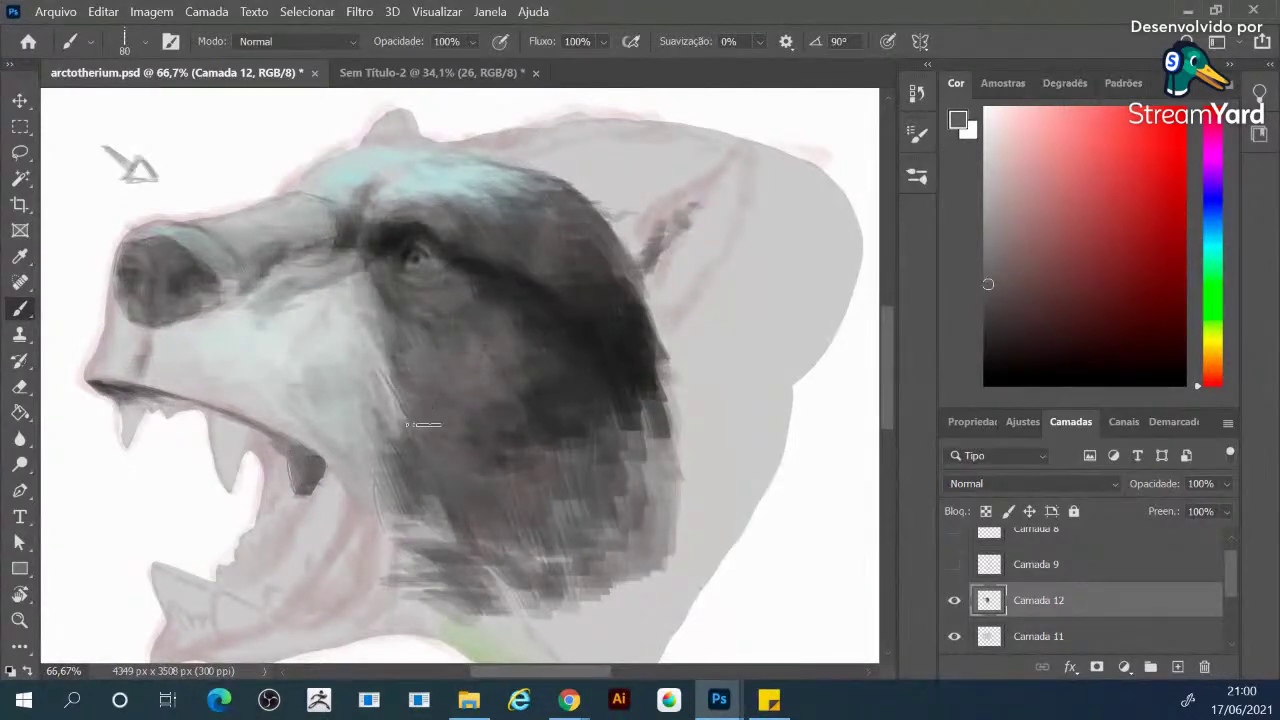
pyautogui.press('alt')
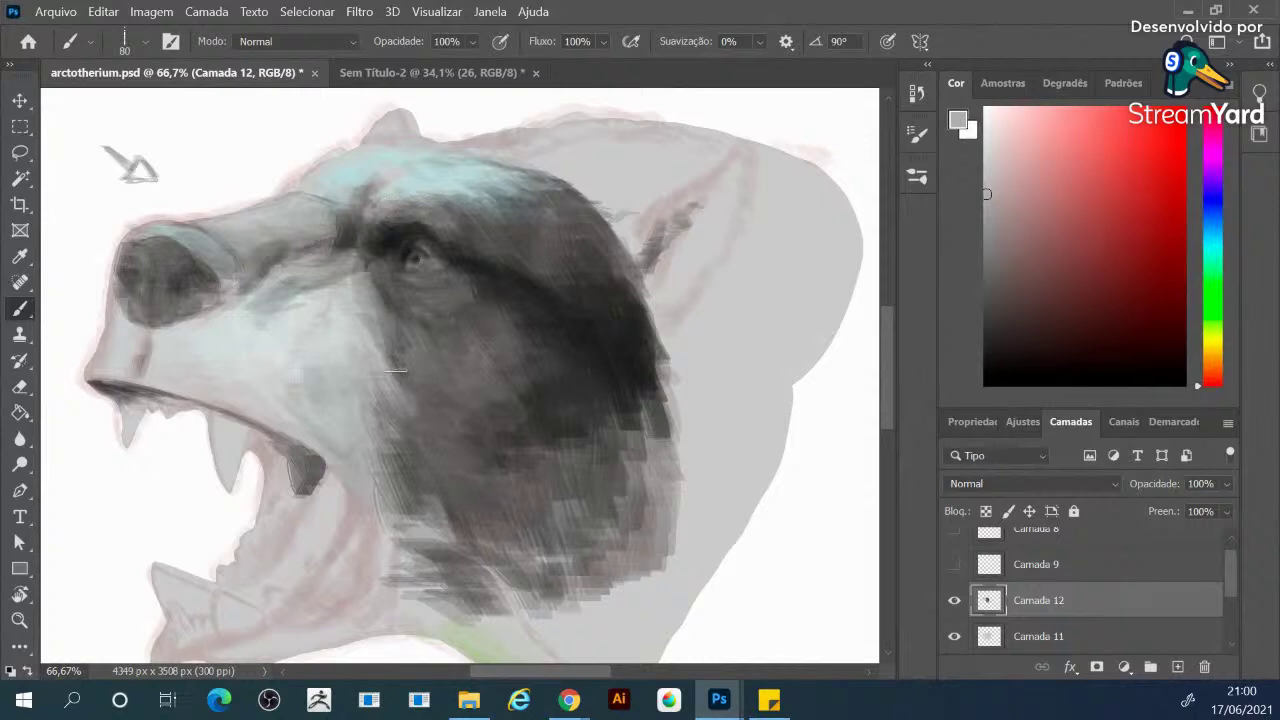
pyautogui.keyDown('alt'); pyautogui.click(435, 392); pyautogui.keyUp('alt')
pyautogui.keyDown('alt'); pyautogui.click(435, 392); pyautogui.keyUp('alt')
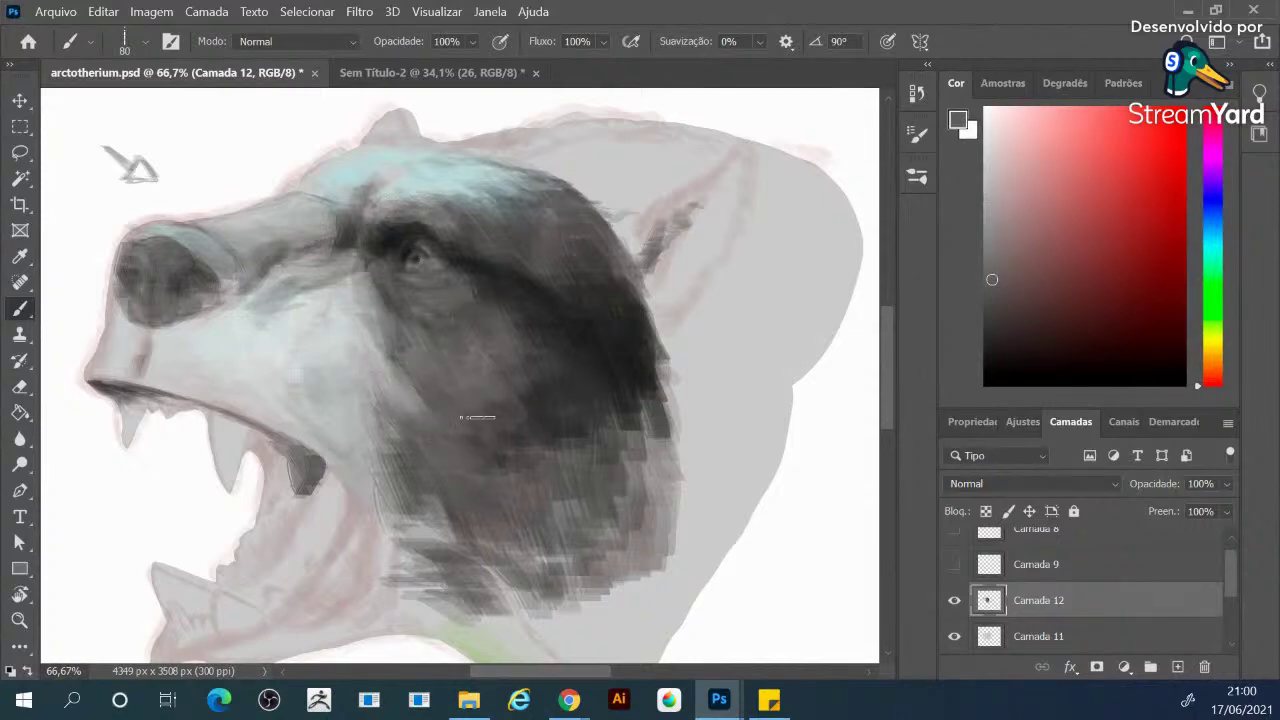
# Brush sampled near-black shadow inside the near ear and along the top of the head toward the ear's base
pyautogui.hotkey('ctrl', '-')
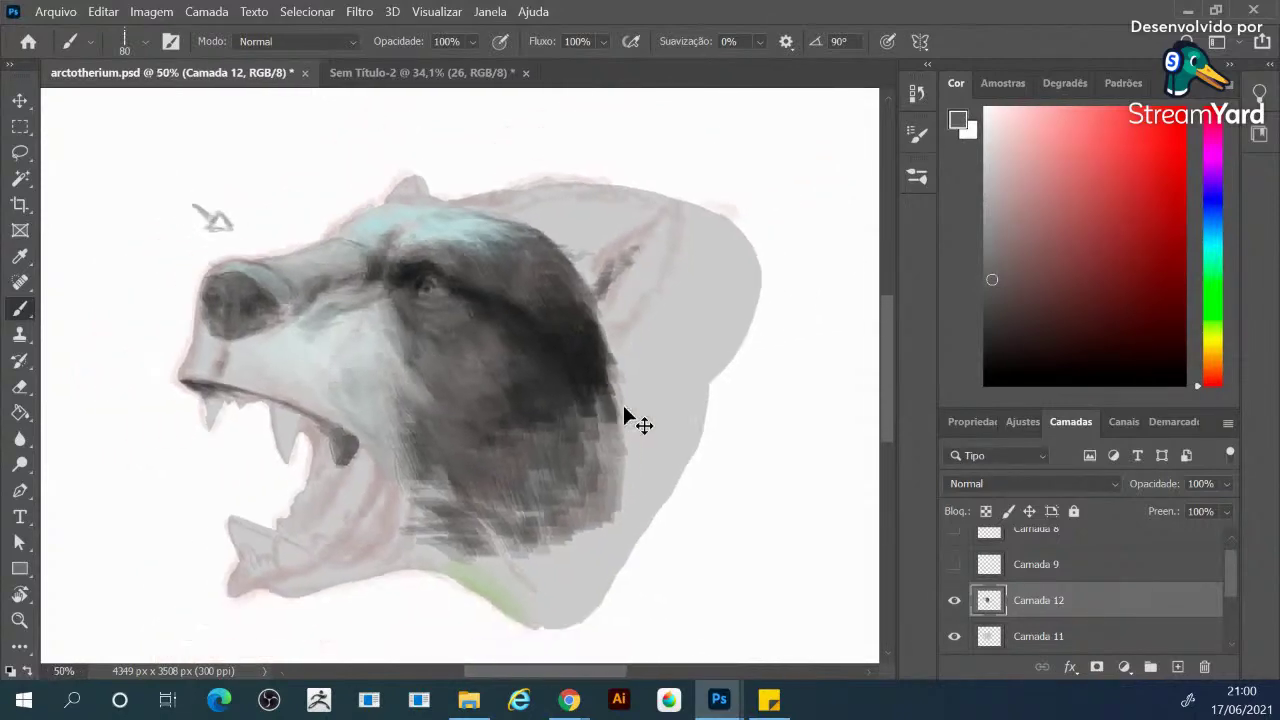
pyautogui.moveTo(560, 443); pyautogui.dragTo(569, 423)
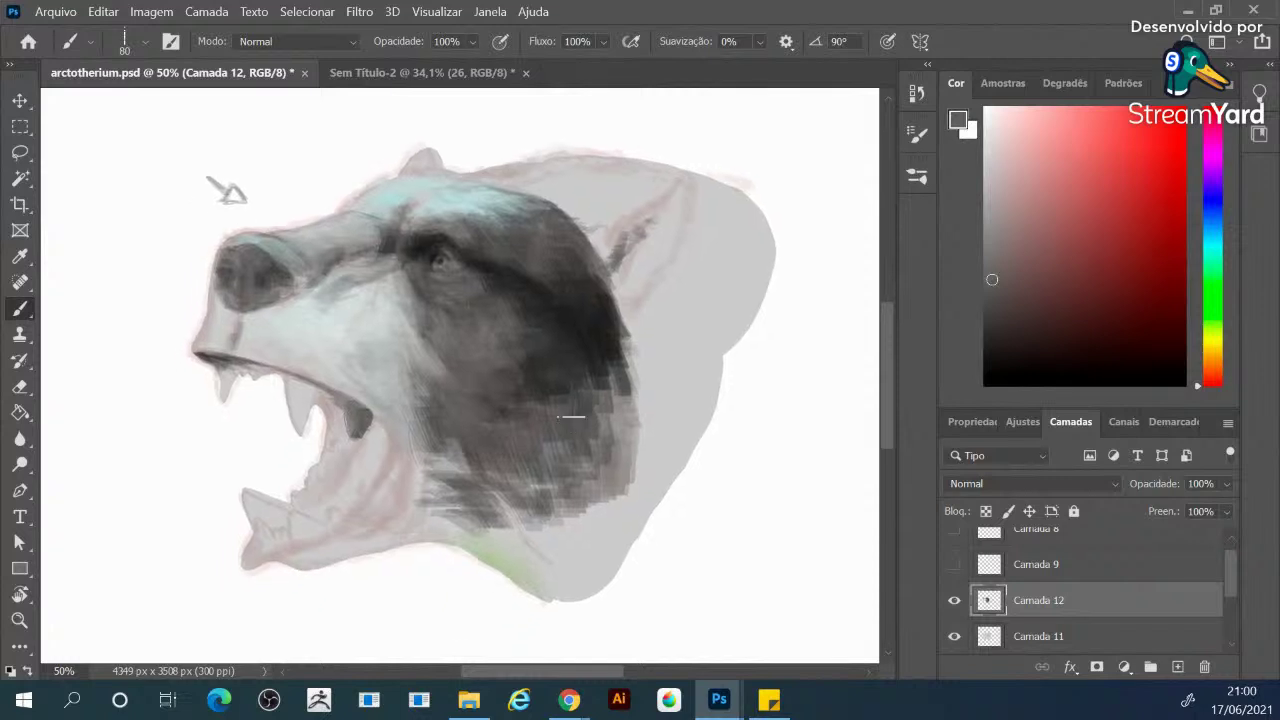
pyautogui.keyDown('alt'); pyautogui.click(552, 296); pyautogui.keyUp('alt')
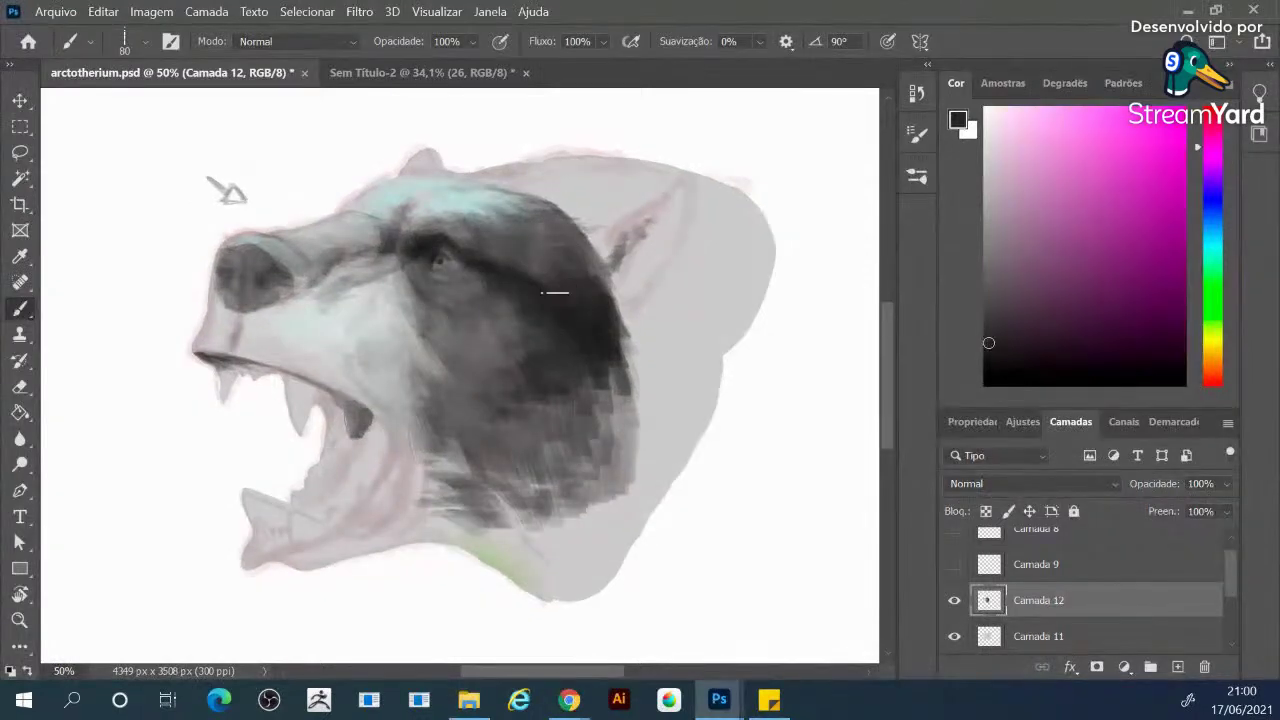
pyautogui.moveTo(650, 230)
pyautogui.mouseDown()
pyautogui.moveTo(625, 256)
pyautogui.moveTo(627, 240)
pyautogui.moveTo(657, 233)
pyautogui.mouseUp()
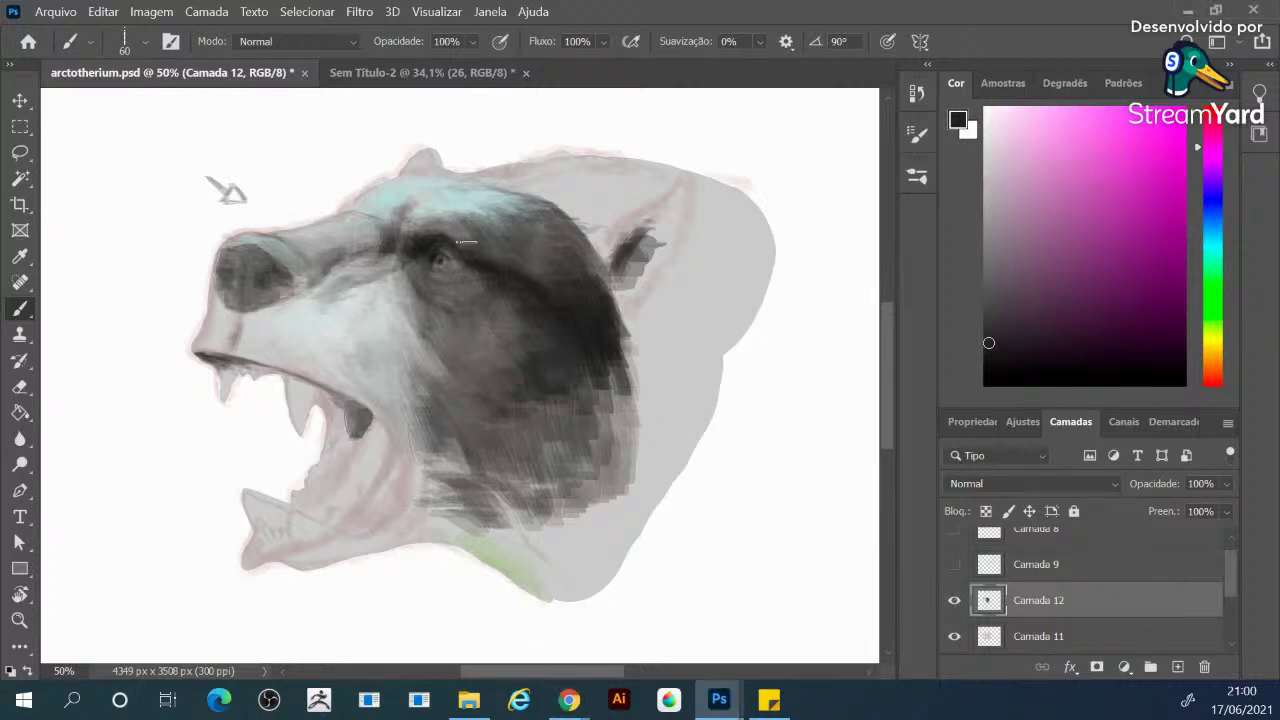
pyautogui.keyDown('alt'); pyautogui.click(428, 246); pyautogui.keyUp('alt')
pyautogui.moveTo(443, 214)
pyautogui.mouseDown()
pyautogui.moveTo(450, 232)
pyautogui.moveTo(470, 234)
pyautogui.moveTo(522, 194)
pyautogui.moveTo(606, 211)
pyautogui.moveTo(560, 210)
pyautogui.moveTo(620, 207)
pyautogui.moveTo(590, 226)
pyautogui.moveTo(612, 250)
pyautogui.mouseUp()
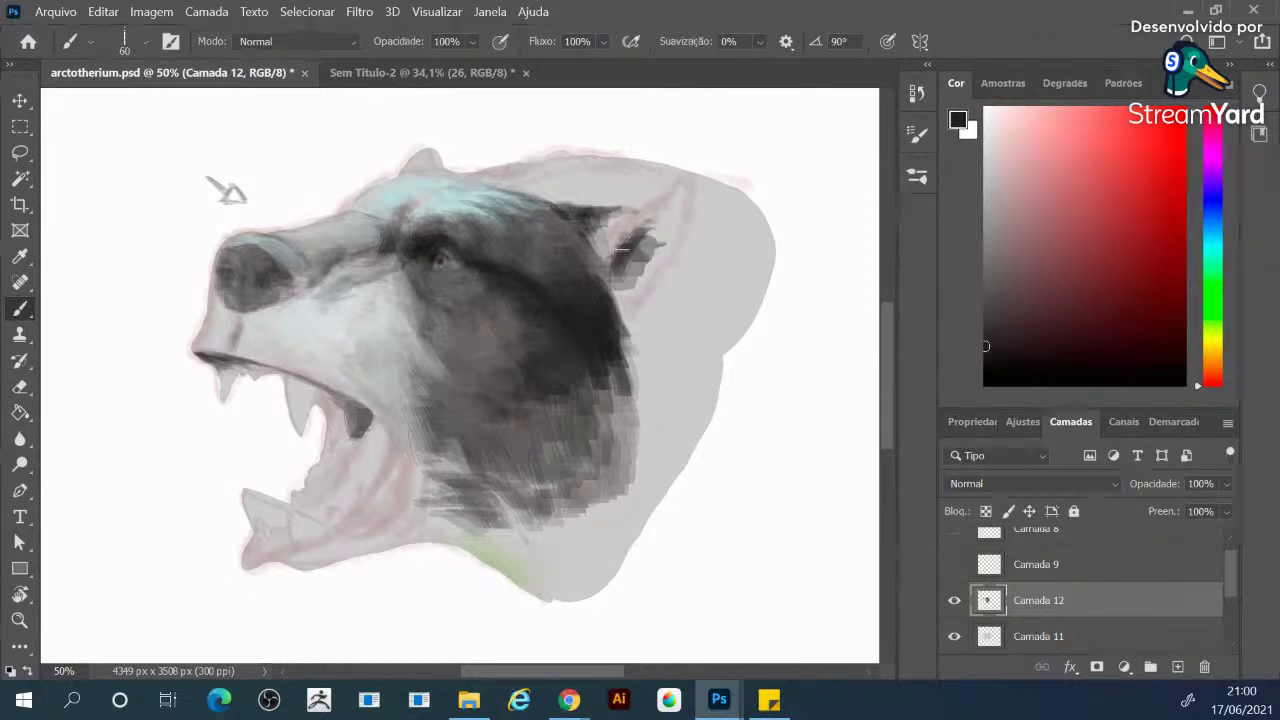
# Paint the back of the mouth below the upper lip with a dark muted red
pyautogui.moveTo(1074, 240); pyautogui.dragTo(1033, 263)
pyautogui.moveTo(347, 408)
pyautogui.mouseDown()
pyautogui.moveTo(347, 442)
pyautogui.moveTo(336, 423)
pyautogui.mouseUp()
pyautogui.keyDown('alt'); pyautogui.click(335, 404); pyautogui.keyUp('alt')
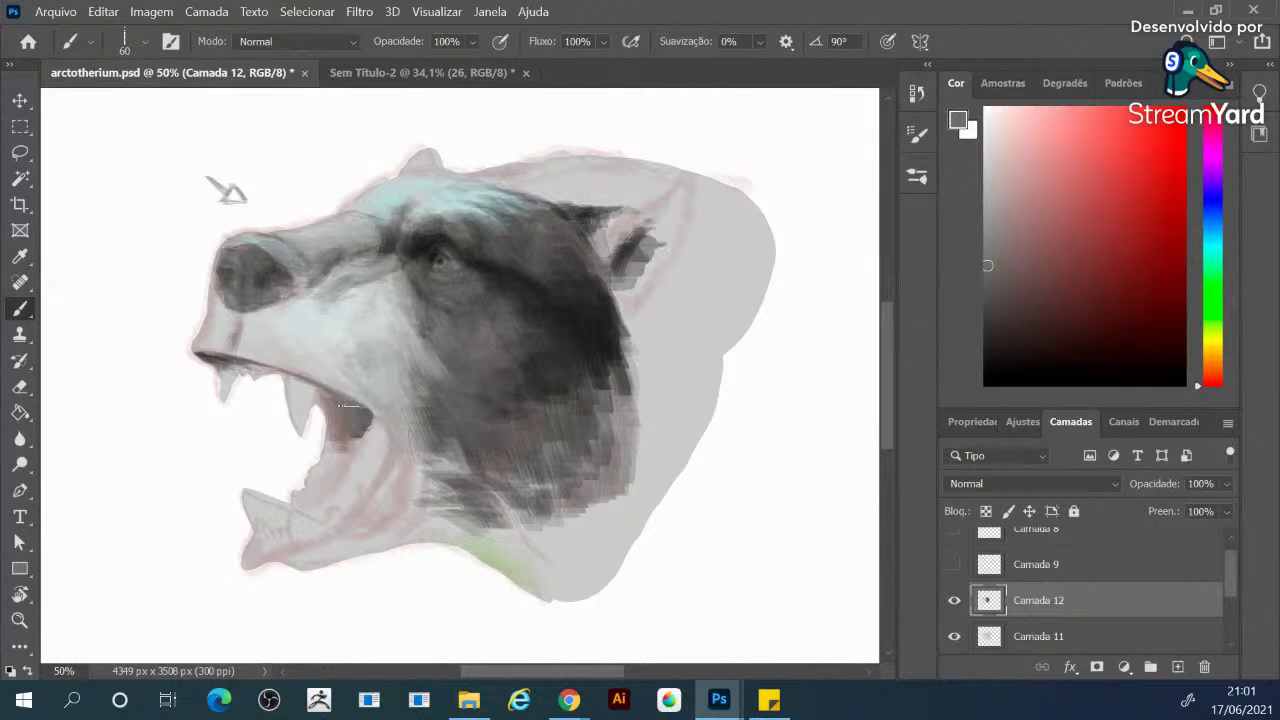
pyautogui.click(1037, 292)
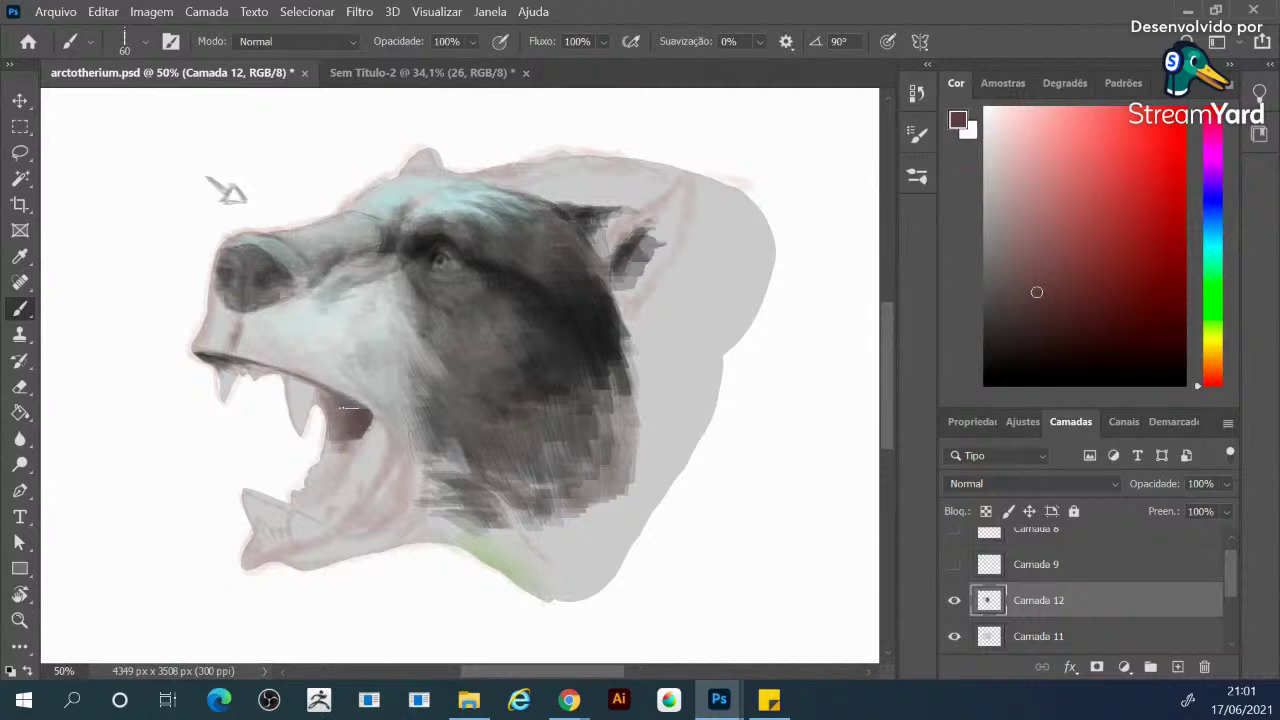
pyautogui.moveTo(330, 425)
pyautogui.mouseDown()
pyautogui.moveTo(347, 407)
pyautogui.moveTo(380, 425)
pyautogui.moveTo(372, 452)
pyautogui.moveTo(381, 430)
pyautogui.mouseUp()
# Blend the lip edge and the mouth corner into the cheek fur with a sampled mid grey
pyautogui.keyDown('alt'); pyautogui.click(414, 386); pyautogui.keyUp('alt')
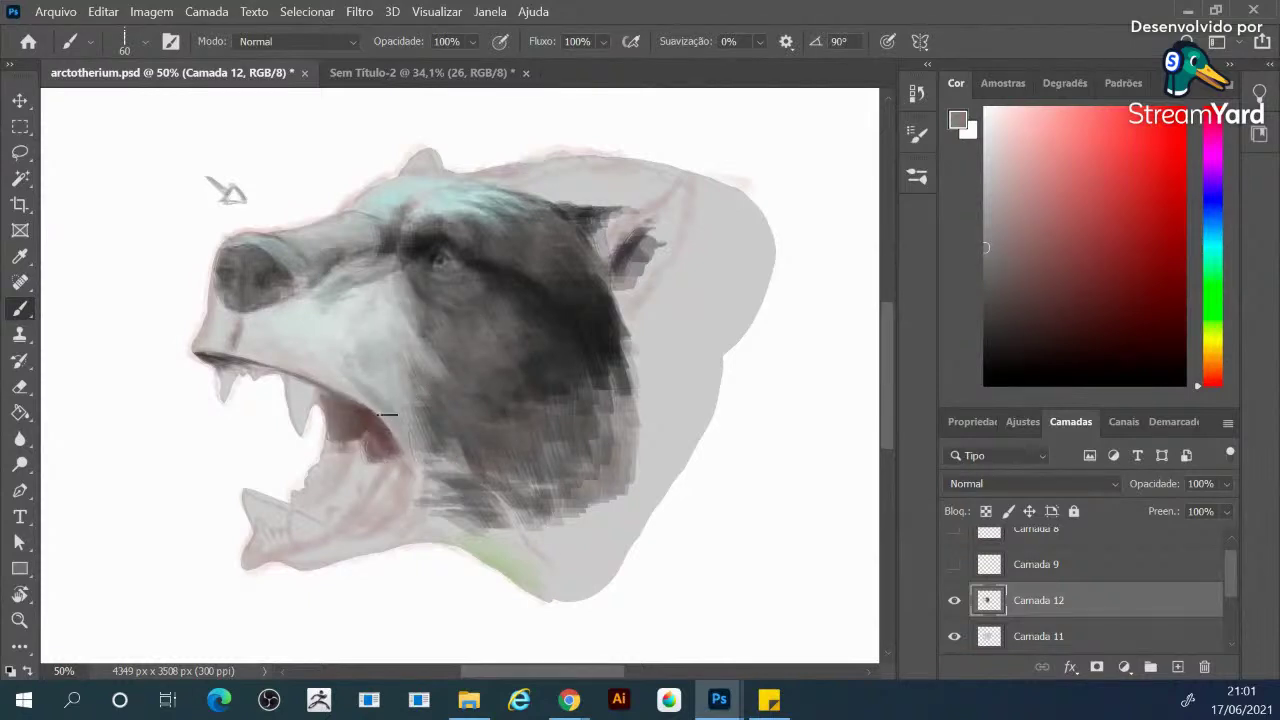
pyautogui.moveTo(387, 414); pyautogui.dragTo(389, 360)
pyautogui.moveTo(406, 438)
pyautogui.mouseDown()
pyautogui.moveTo(422, 432)
pyautogui.moveTo(436, 462)
pyautogui.moveTo(434, 449)
pyautogui.mouseUp()
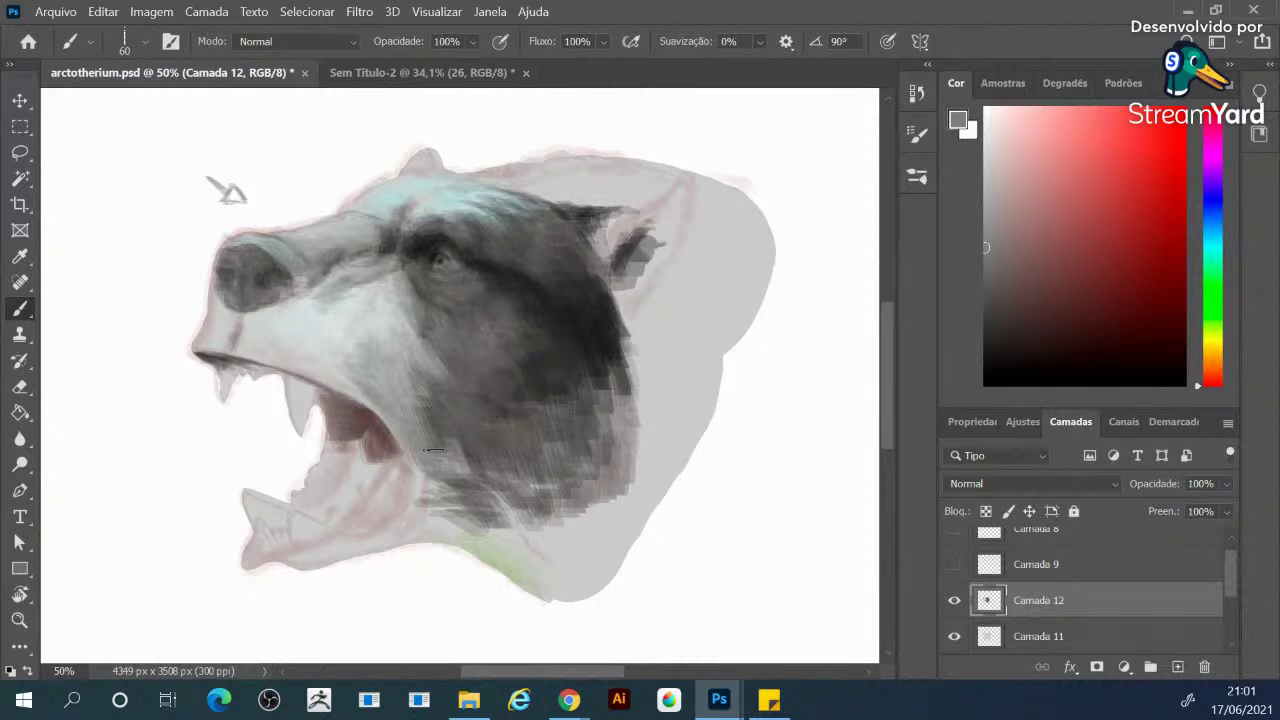
# Extend pale grey fur strokes from the muzzle into the cheek below the eye, breaking their edge with a sampled dark grey
pyautogui.keyDown('alt'); pyautogui.click(342, 412); pyautogui.keyUp('alt')
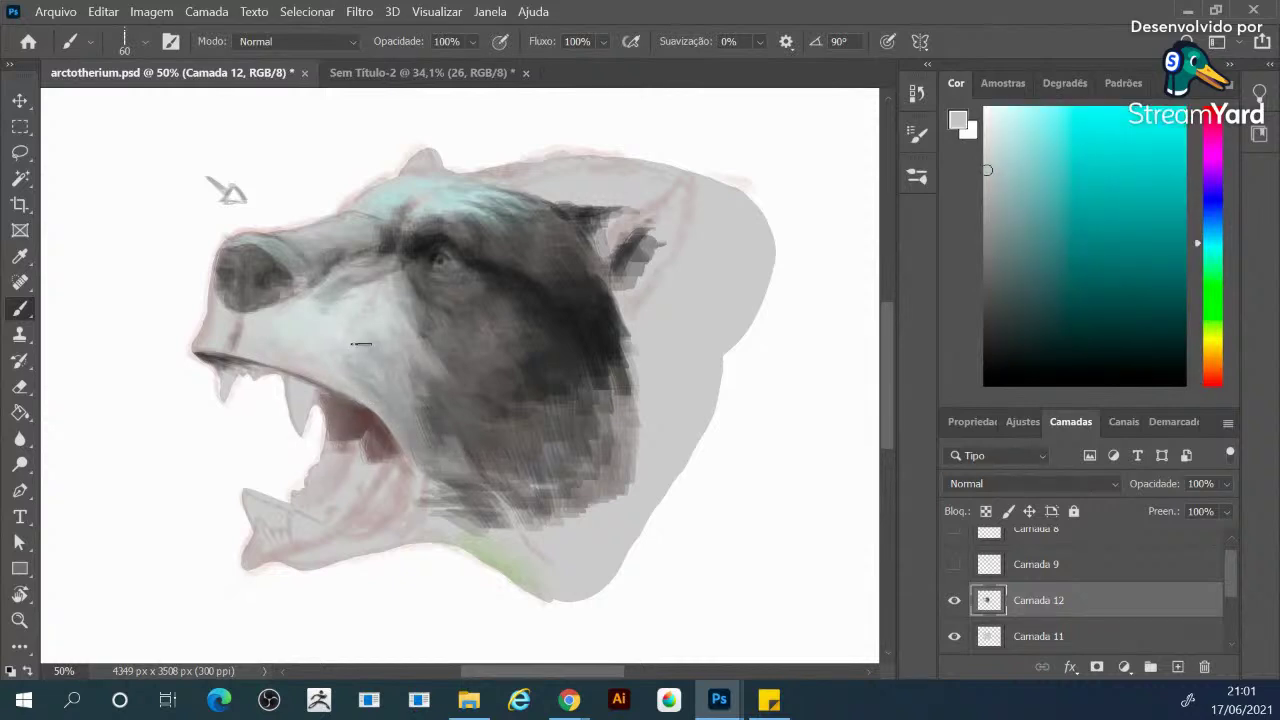
pyautogui.moveTo(342, 268); pyautogui.dragTo(355, 302)
pyautogui.moveTo(379, 272)
pyautogui.mouseDown()
pyautogui.moveTo(393, 270)
pyautogui.moveTo(416, 322)
pyautogui.moveTo(423, 310)
pyautogui.mouseUp()
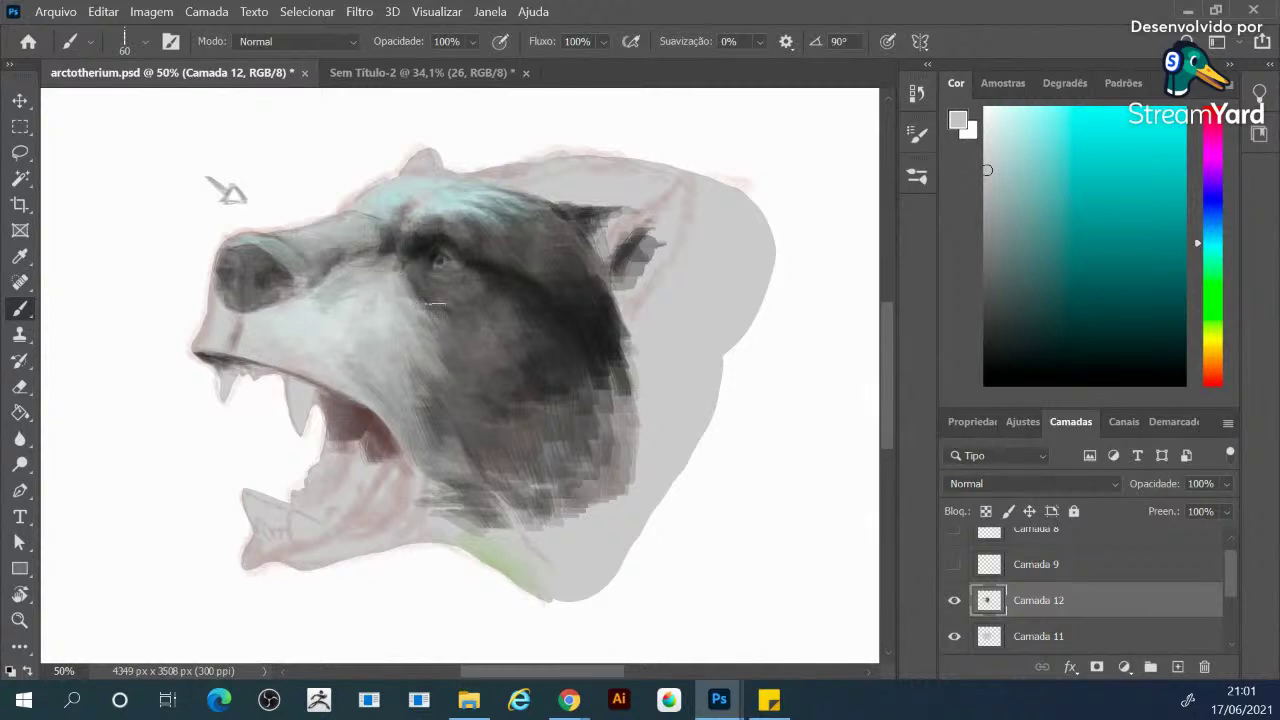
pyautogui.moveTo(417, 325); pyautogui.dragTo(452, 358)
pyautogui.keyDown('alt'); pyautogui.click(534, 366); pyautogui.keyUp('alt')
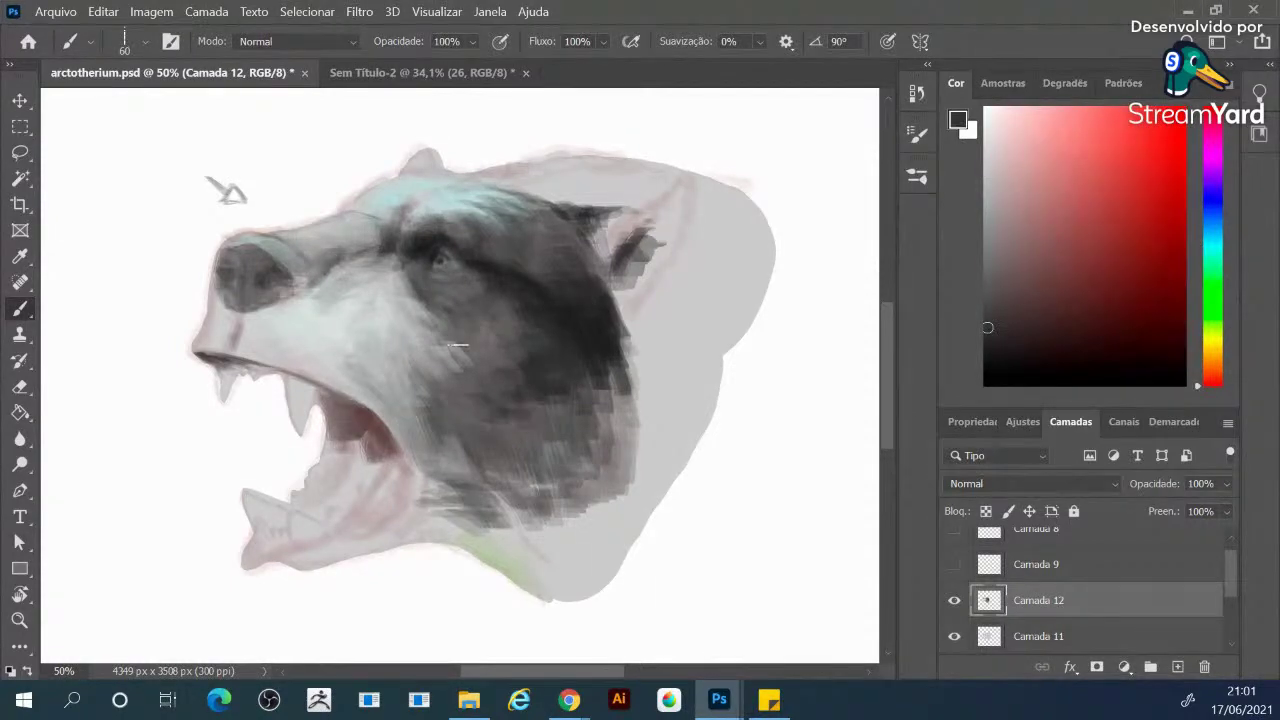
pyautogui.moveTo(460, 373)
pyautogui.mouseDown()
pyautogui.moveTo(448, 348)
pyautogui.moveTo(491, 355)
pyautogui.moveTo(457, 360)
pyautogui.mouseUp()
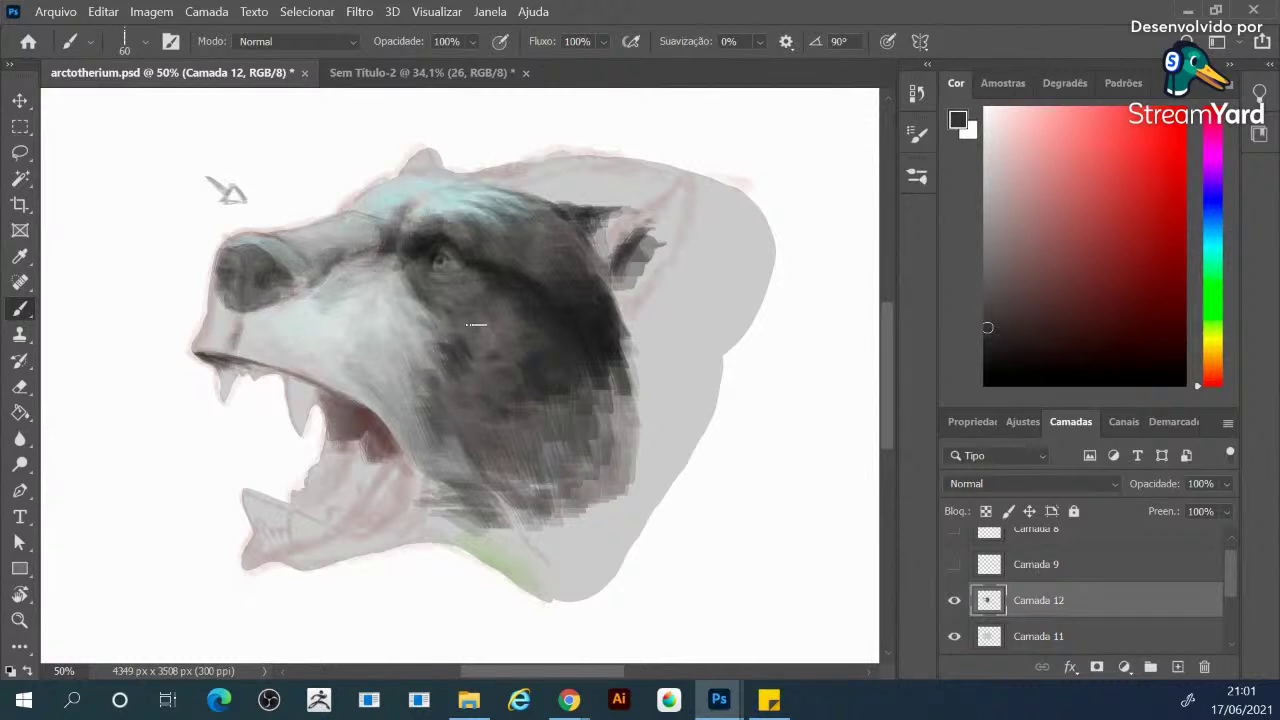
# Glaze a reddish brown over the cheek below the eye and blend it into the surrounding fur with sampled dark tones
pyautogui.click(1205, 372)
pyautogui.click(1080, 261)
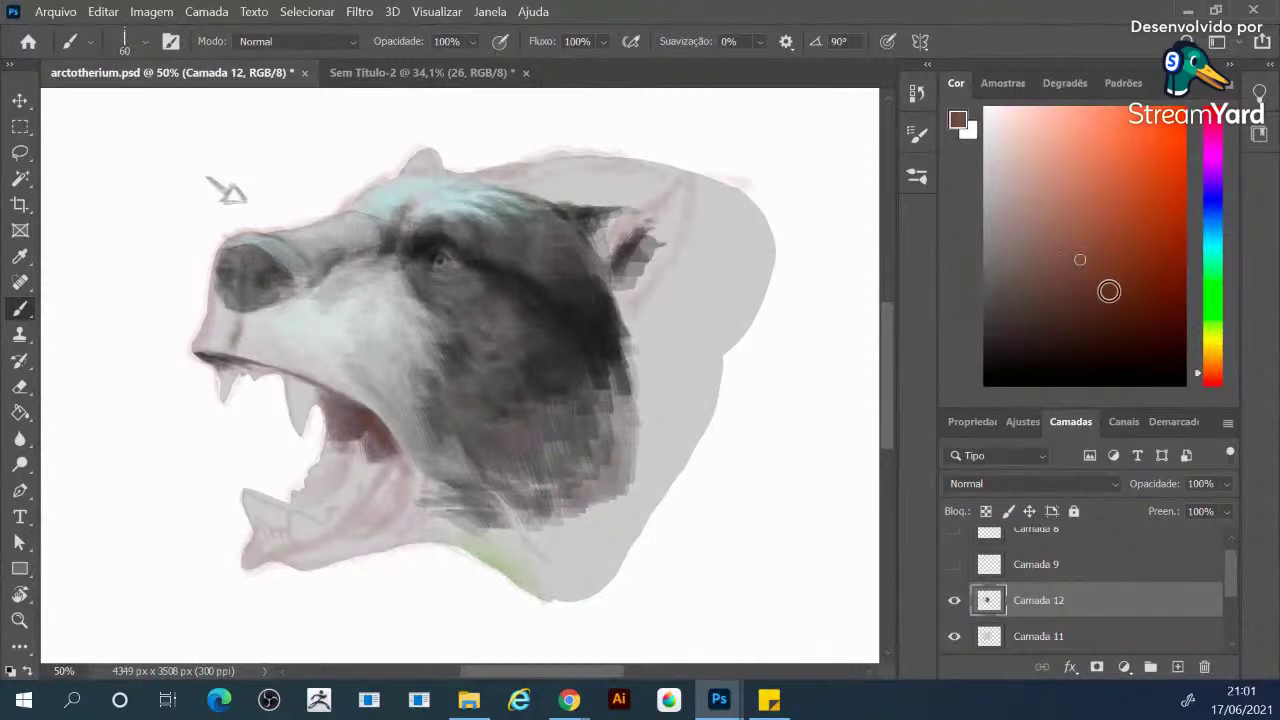
pyautogui.keyDown('alt'); pyautogui.click(465, 318); pyautogui.keyUp('alt')
pyautogui.moveTo(465, 320); pyautogui.dragTo(487, 312)
pyautogui.keyDown('alt'); pyautogui.click(535, 295); pyautogui.keyUp('alt')
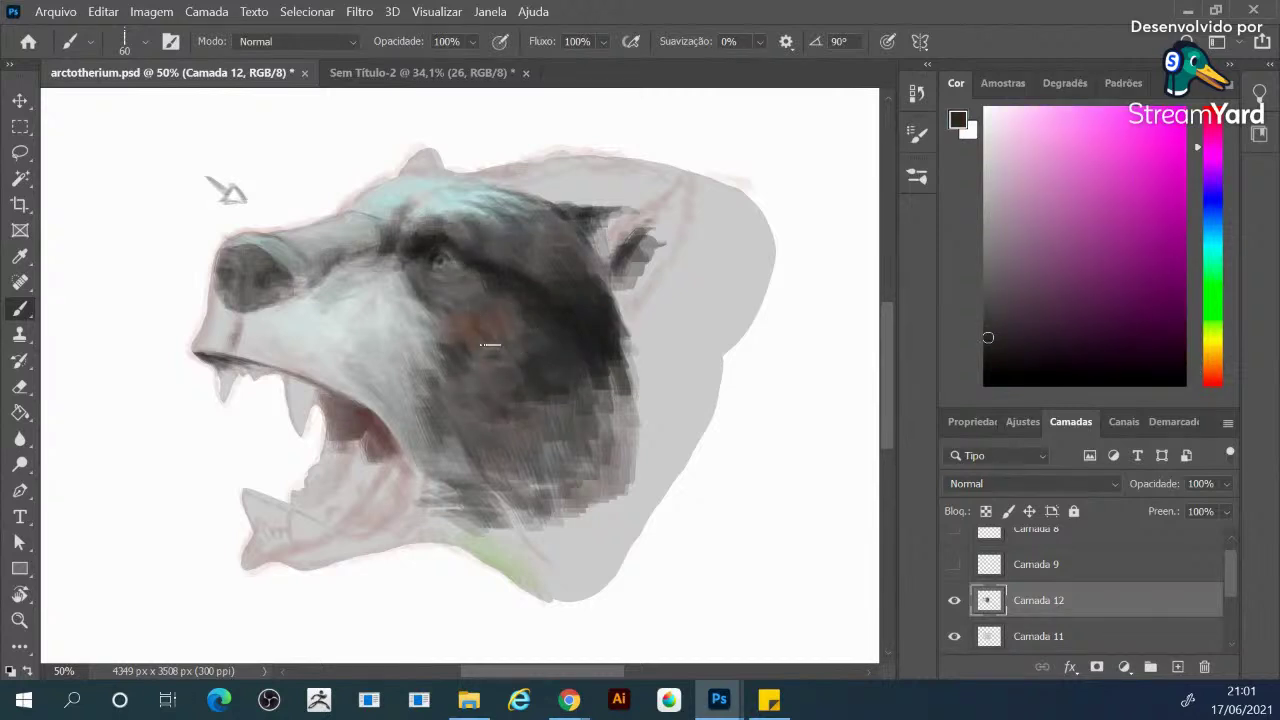
pyautogui.keyDown('alt'); pyautogui.click(472, 323); pyautogui.keyUp('alt')
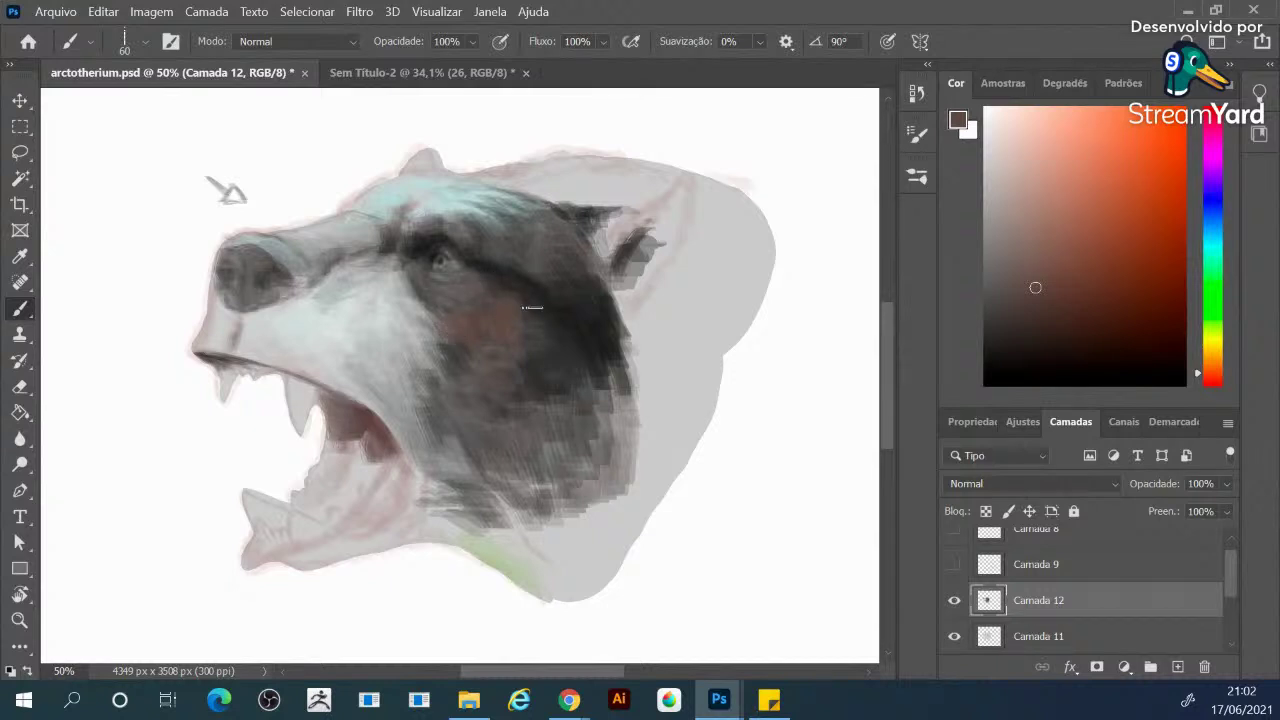
pyautogui.keyDown('alt'); pyautogui.click(497, 277); pyautogui.keyUp('alt')
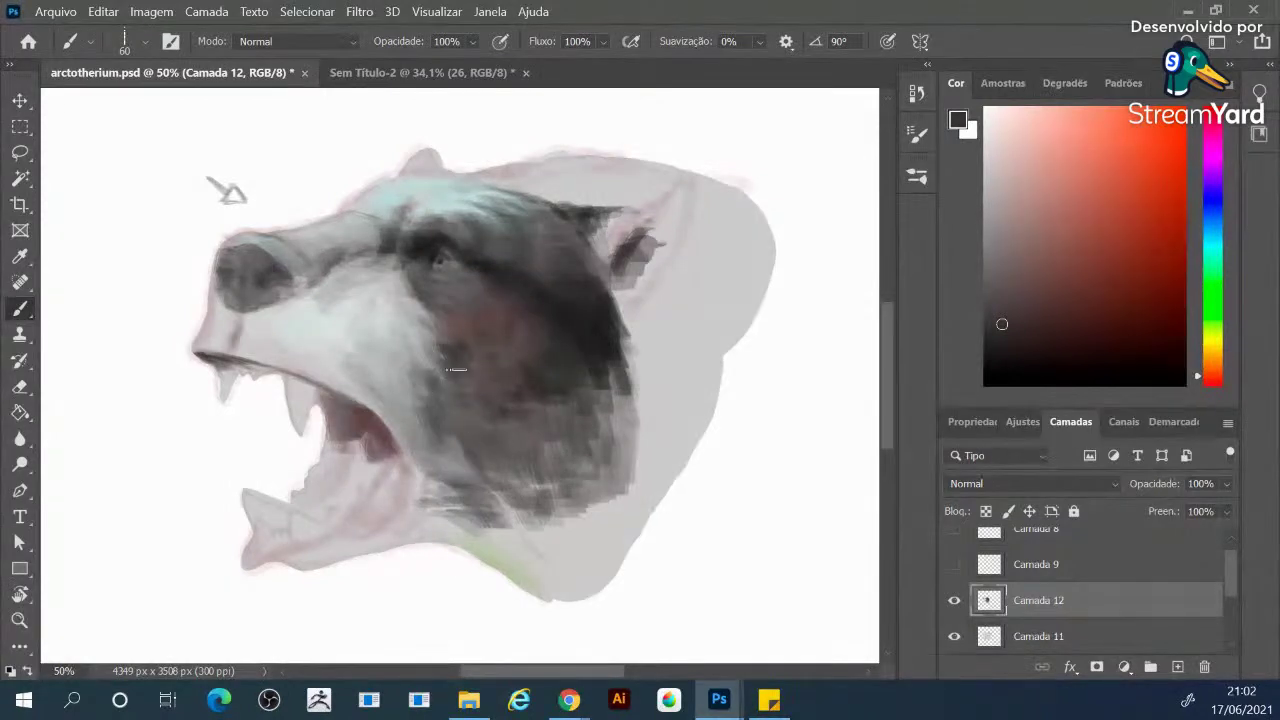
pyautogui.keyDown('alt'); pyautogui.click(464, 310); pyautogui.keyUp('alt')
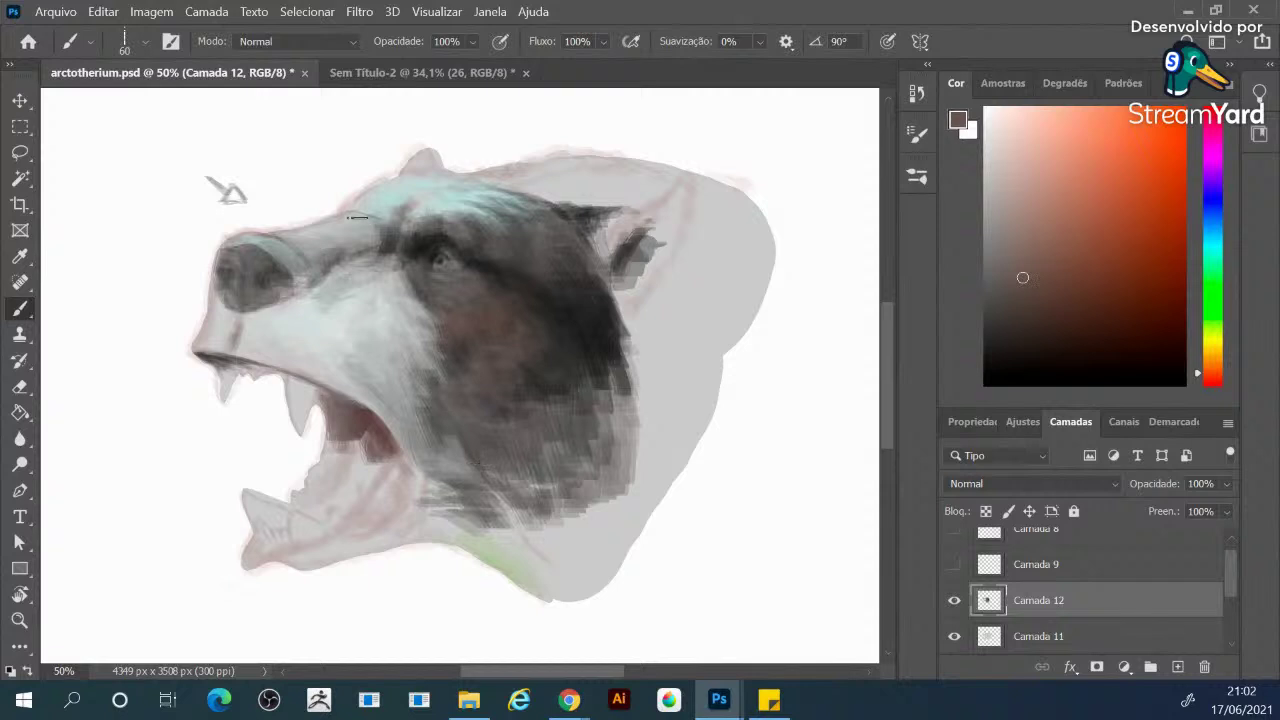
# Darken the inner brow and the forehead's far outer edge with sampled near-black, softening it with a sampled teal grey
pyautogui.keyDown('alt'); pyautogui.click(390, 232); pyautogui.keyUp('alt')
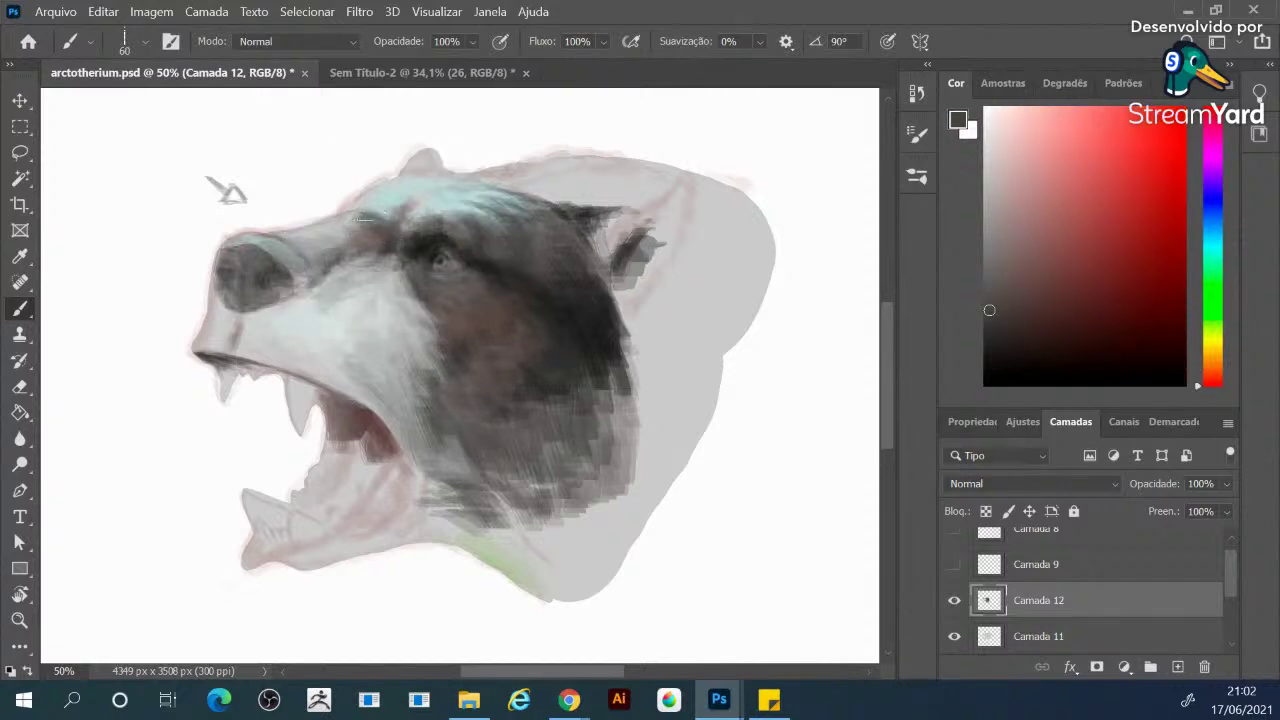
pyautogui.press('r')
pyautogui.moveTo(481, 275); pyautogui.dragTo(498, 338)
pyautogui.press('b')
pyautogui.keyDown('alt'); pyautogui.click(392, 312); pyautogui.keyUp('alt')
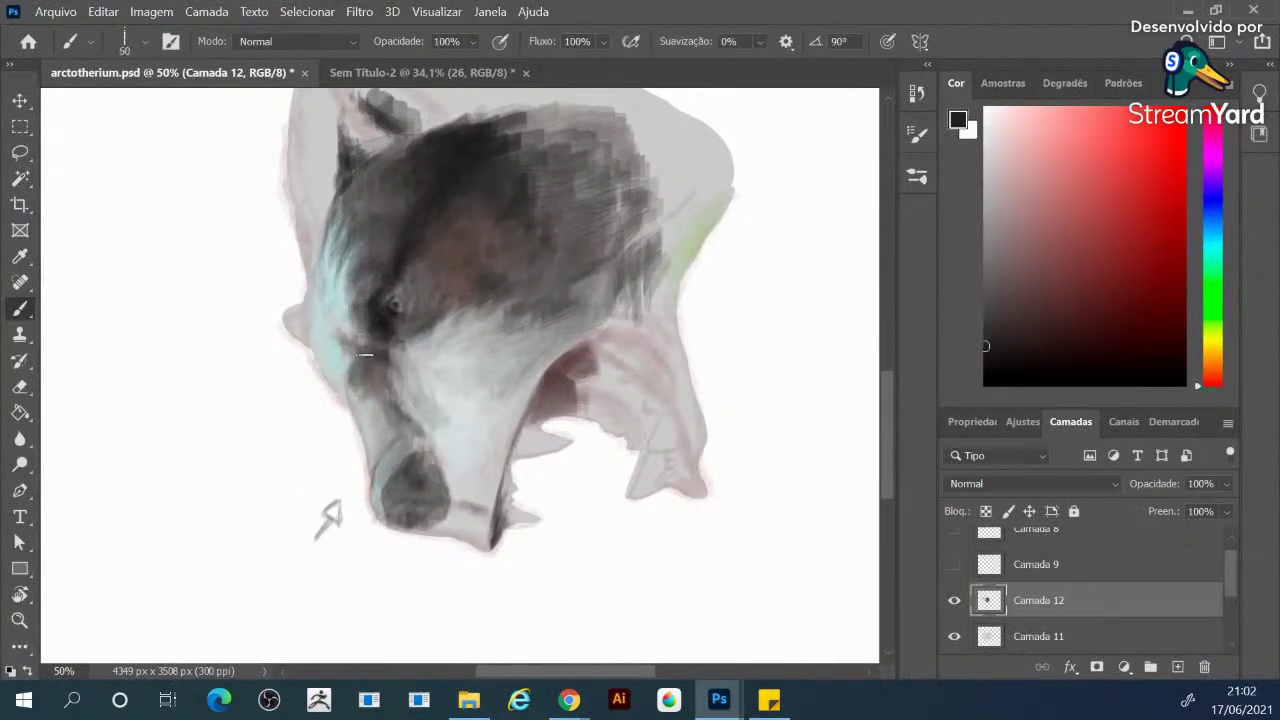
pyautogui.moveTo(330, 380)
pyautogui.mouseDown()
pyautogui.moveTo(312, 314)
pyautogui.moveTo(330, 368)
pyautogui.moveTo(314, 284)
pyautogui.mouseUp()
pyautogui.keyDown('alt'); pyautogui.click(334, 352); pyautogui.keyUp('alt')
pyautogui.moveTo(322, 352)
pyautogui.mouseDown()
pyautogui.moveTo(330, 395)
pyautogui.moveTo(341, 369)
pyautogui.mouseUp()
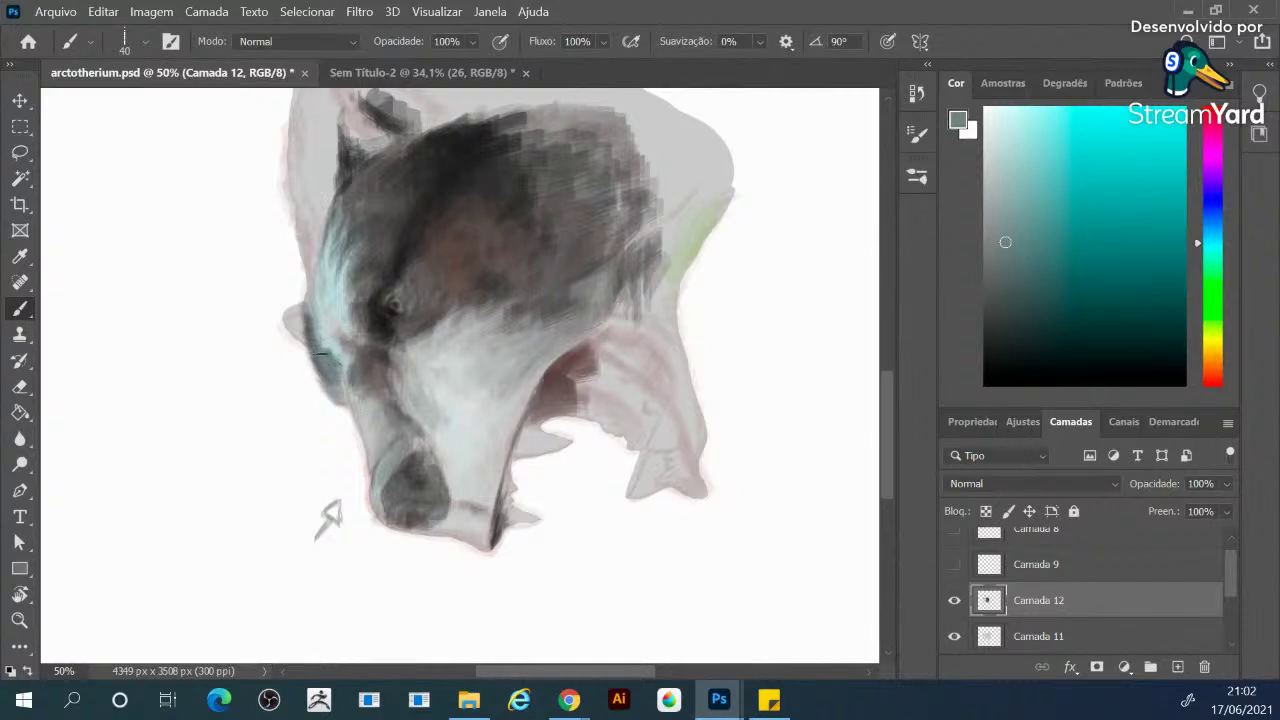
# Tone down the pale cyan brow light with teal-grey fur strokes, and add sampled near-black strokes between the brow and forehead
pyautogui.moveTo(301, 292)
pyautogui.mouseDown()
pyautogui.moveTo(306, 266)
pyautogui.moveTo(316, 291)
pyautogui.moveTo(352, 318)
pyautogui.moveTo(355, 308)
pyautogui.mouseUp()
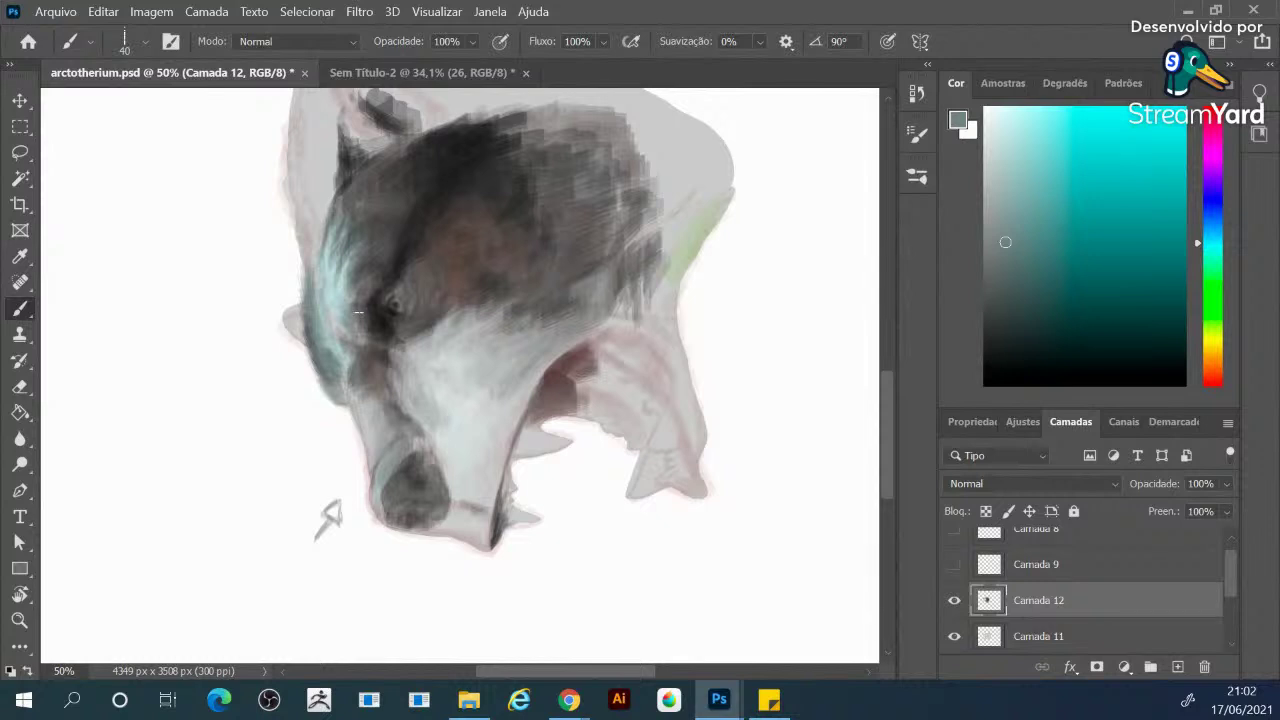
pyautogui.moveTo(357, 296)
pyautogui.mouseDown()
pyautogui.moveTo(346, 330)
pyautogui.moveTo(324, 319)
pyautogui.mouseUp()
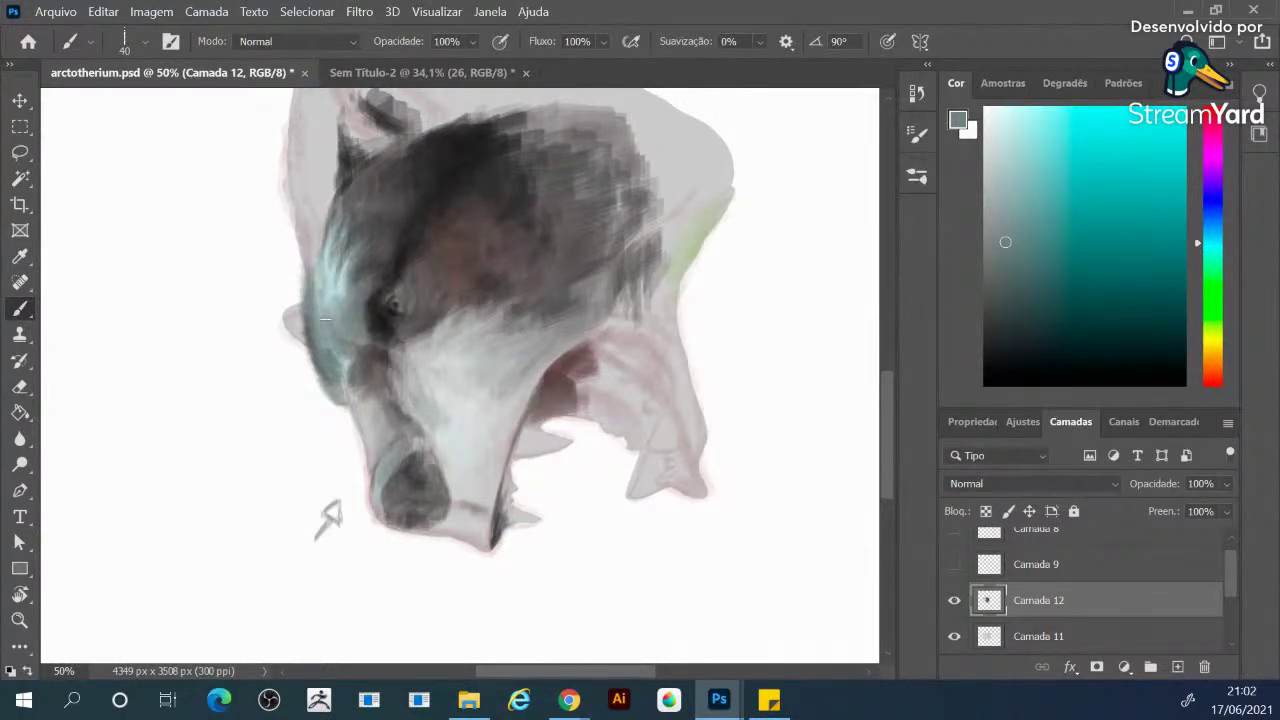
pyautogui.moveTo(338, 305); pyautogui.dragTo(326, 250)
pyautogui.keyDown('alt'); pyautogui.click(391, 274); pyautogui.keyUp('alt')
pyautogui.moveTo(360, 321)
pyautogui.mouseDown()
pyautogui.moveTo(332, 346)
pyautogui.moveTo(343, 396)
pyautogui.moveTo(333, 362)
pyautogui.mouseUp()
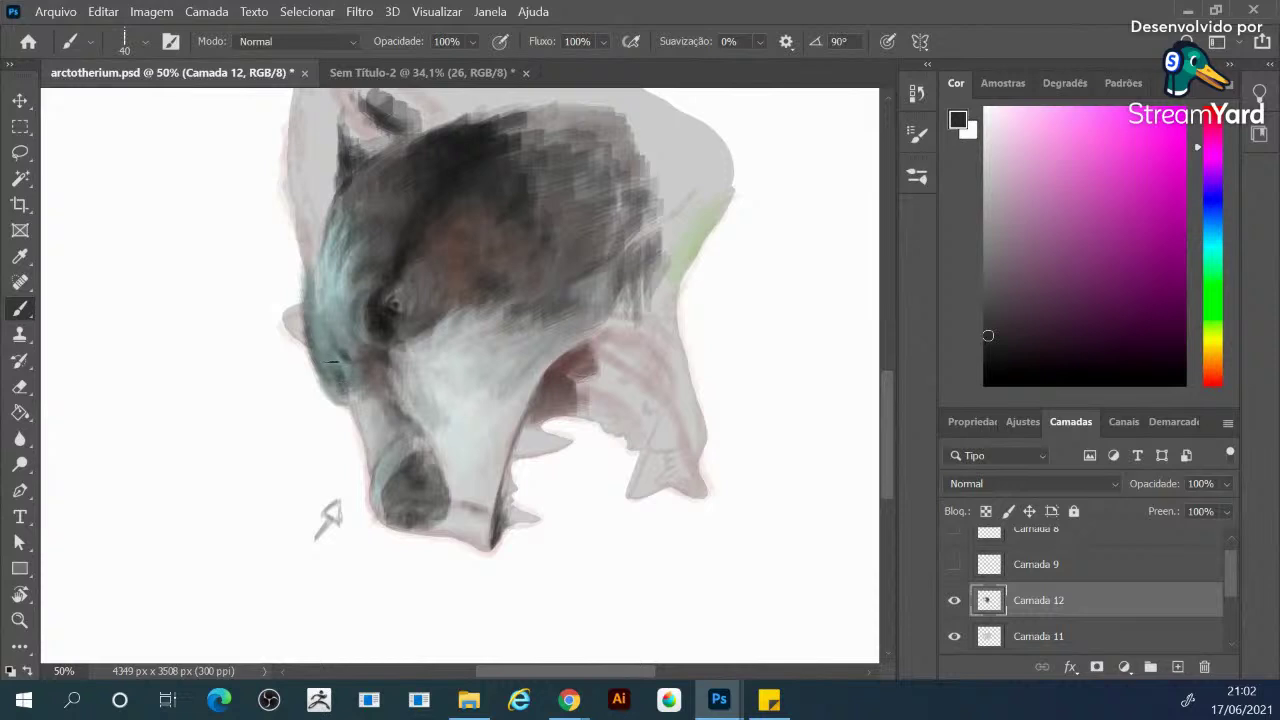
pyautogui.moveTo(341, 318)
pyautogui.mouseDown()
pyautogui.moveTo(356, 352)
pyautogui.moveTo(330, 278)
pyautogui.moveTo(336, 250)
pyautogui.moveTo(340, 302)
pyautogui.moveTo(348, 258)
pyautogui.mouseUp()
# Brush a sampled dark blue-grey along the snout bridge's far edge and add a short dark patch beside the far ear
pyautogui.keyDown('alt'); pyautogui.click(346, 328); pyautogui.keyUp('alt')
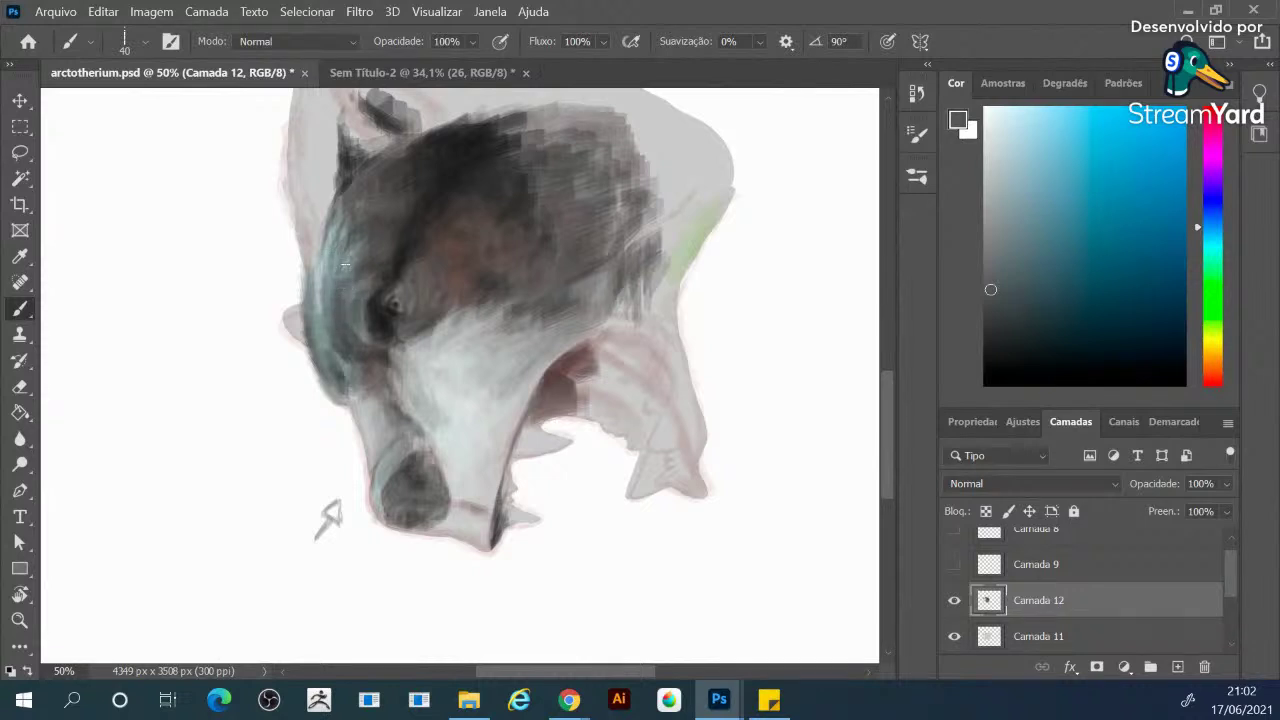
pyautogui.moveTo(348, 390); pyautogui.dragTo(366, 436)
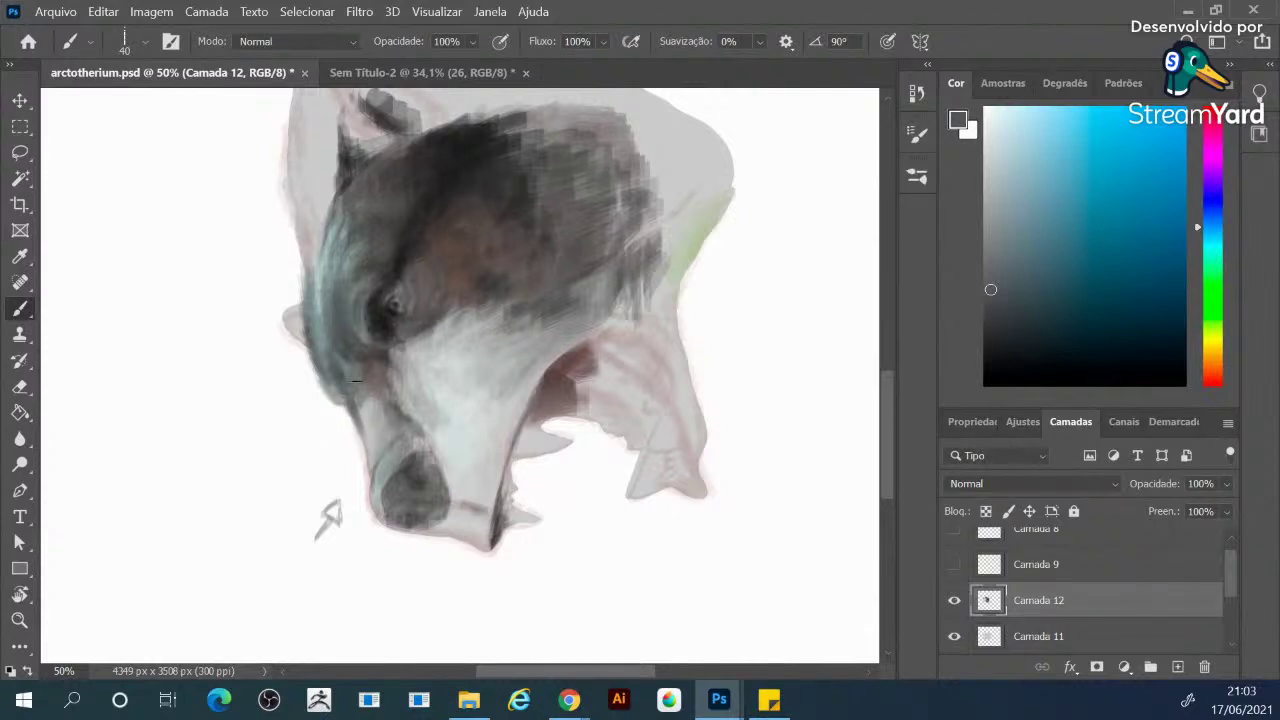
pyautogui.moveTo(358, 371)
pyautogui.mouseDown()
pyautogui.moveTo(368, 440)
pyautogui.moveTo(390, 437)
pyautogui.mouseUp()
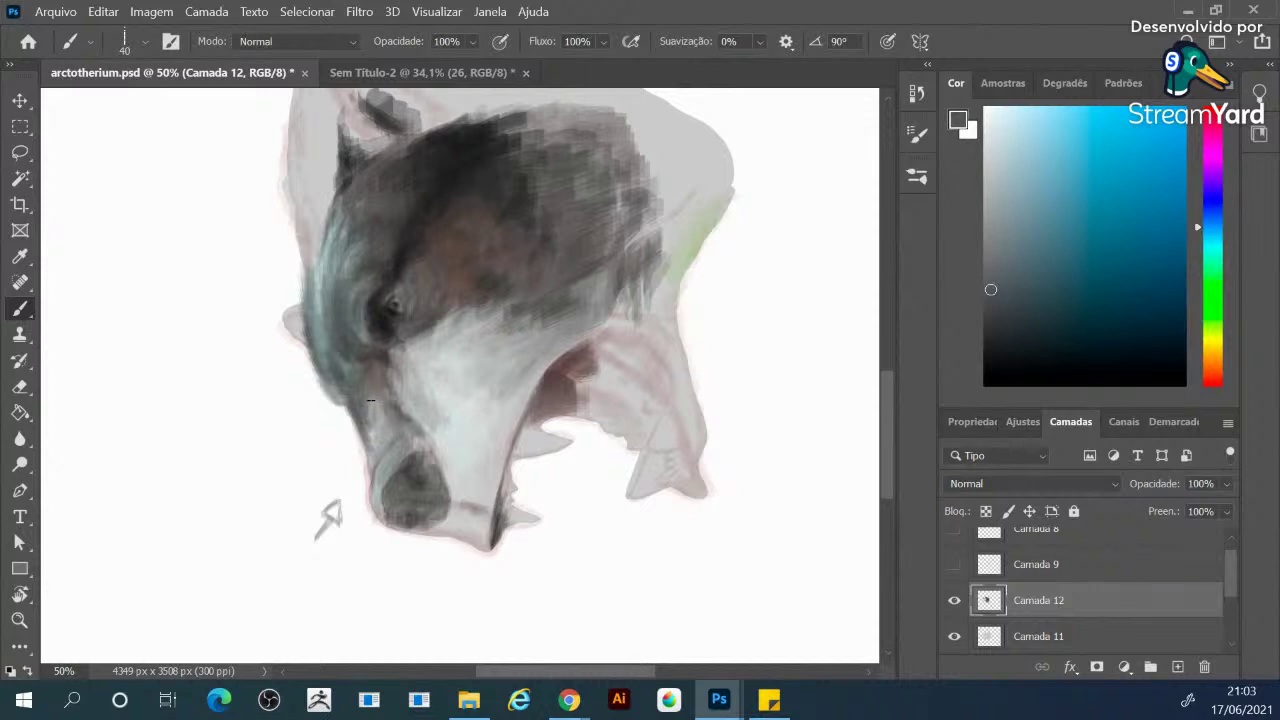
pyautogui.moveTo(306, 284); pyautogui.dragTo(294, 244)
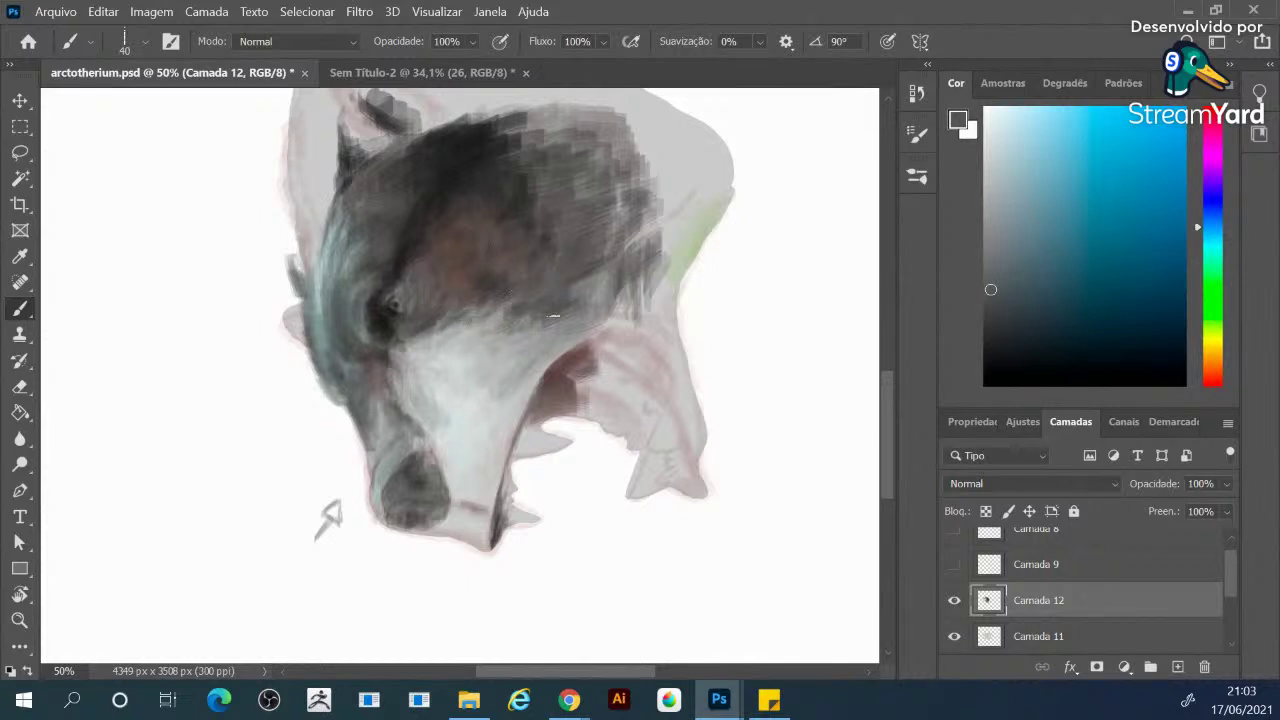
# Block in the jaw corner behind the open mouth with dark grey at brush size 70, deepening it with sampled near-black
pyautogui.moveTo(690, 395)
pyautogui.mouseDown()
pyautogui.moveTo(684, 312)
pyautogui.moveTo(666, 272)
pyautogui.moveTo(684, 291)
pyautogui.moveTo(674, 304)
pyautogui.moveTo(661, 289)
pyautogui.moveTo(678, 283)
pyautogui.moveTo(661, 290)
pyautogui.moveTo(677, 259)
pyautogui.moveTo(651, 243)
pyautogui.moveTo(680, 265)
pyautogui.moveTo(688, 247)
pyautogui.moveTo(680, 281)
pyautogui.moveTo(621, 284)
pyautogui.moveTo(628, 307)
pyautogui.moveTo(669, 313)
pyautogui.mouseUp()
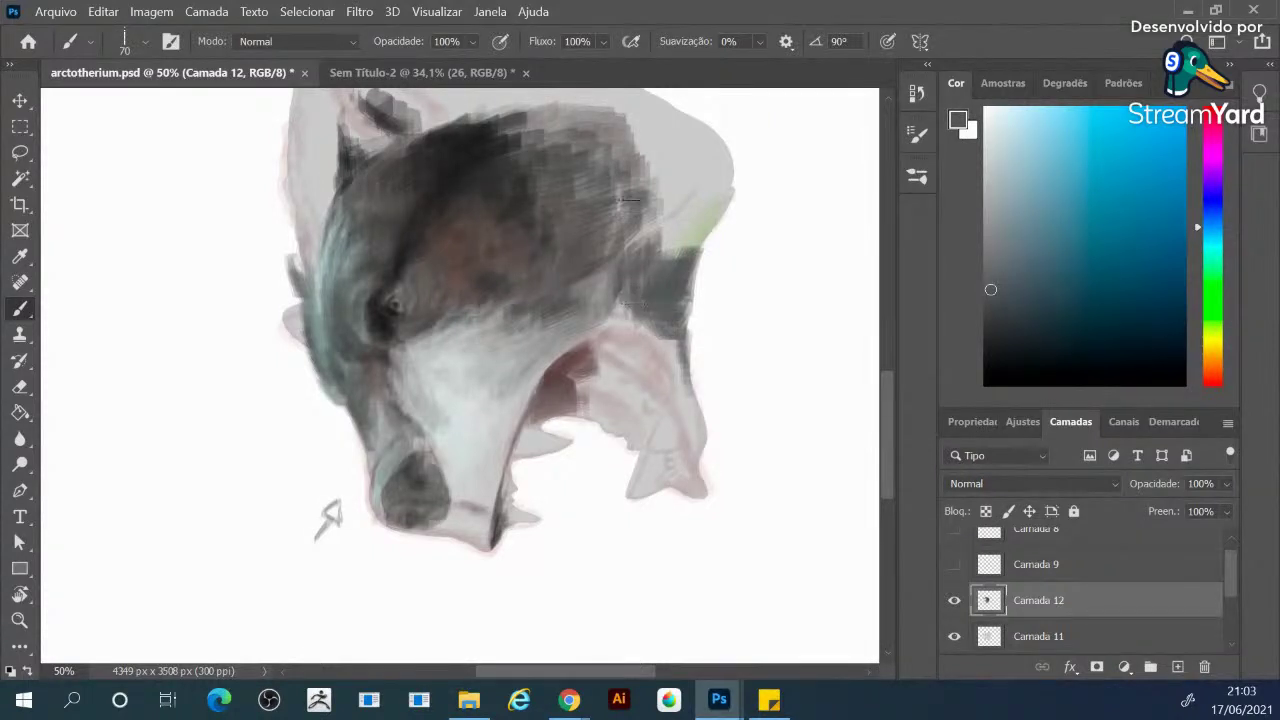
pyautogui.keyDown('alt'); pyautogui.click(545, 158); pyautogui.keyUp('alt')
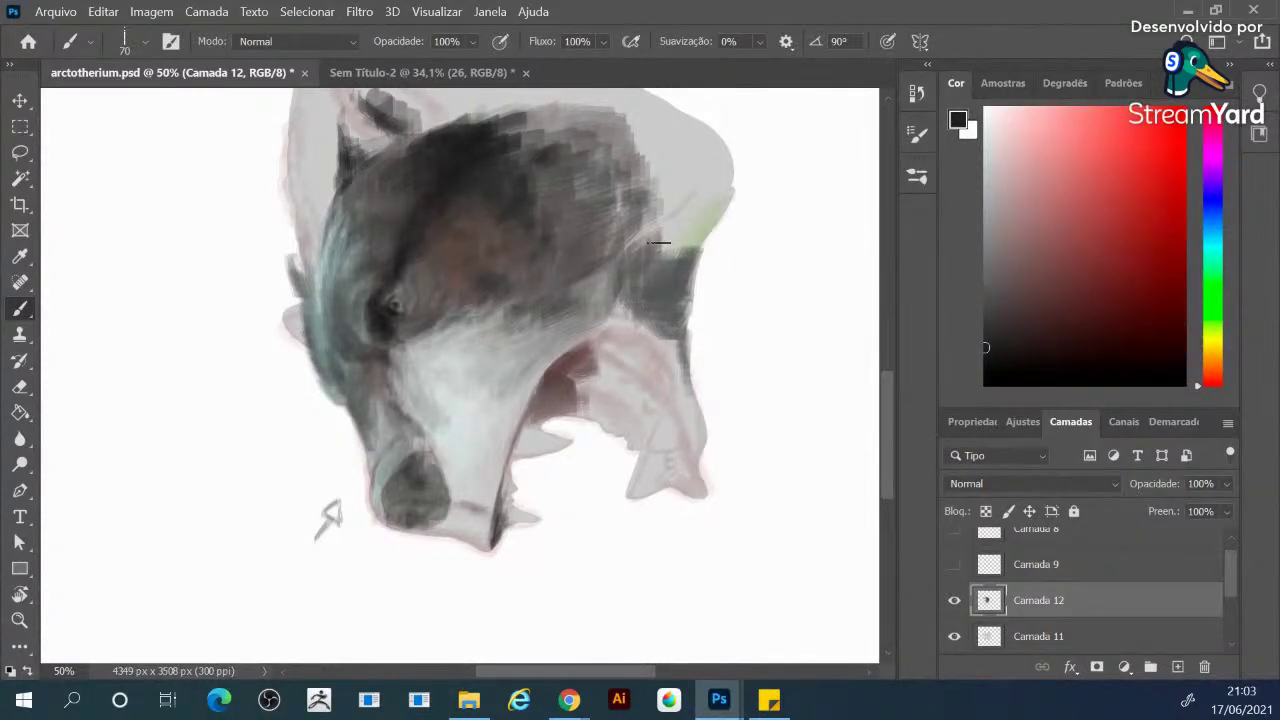
pyautogui.moveTo(658, 242)
pyautogui.mouseDown()
pyautogui.moveTo(640, 280)
pyautogui.moveTo(659, 251)
pyautogui.moveTo(651, 266)
pyautogui.moveTo(651, 216)
pyautogui.moveTo(639, 256)
pyautogui.moveTo(680, 209)
pyautogui.moveTo(669, 228)
pyautogui.moveTo(685, 243)
pyautogui.moveTo(641, 263)
pyautogui.moveTo(639, 250)
pyautogui.moveTo(634, 290)
pyautogui.moveTo(627, 246)
pyautogui.moveTo(679, 225)
pyautogui.moveTo(667, 243)
pyautogui.moveTo(687, 211)
pyautogui.moveTo(684, 246)
pyautogui.moveTo(682, 208)
pyautogui.mouseUp()
pyautogui.moveTo(648, 286); pyautogui.dragTo(665, 339)
# Blend the dark jaw-corner patch into the cheek and throat fur with greys and near-black sampled around it
pyautogui.keyDown('alt'); pyautogui.click(665, 339); pyautogui.keyUp('alt')
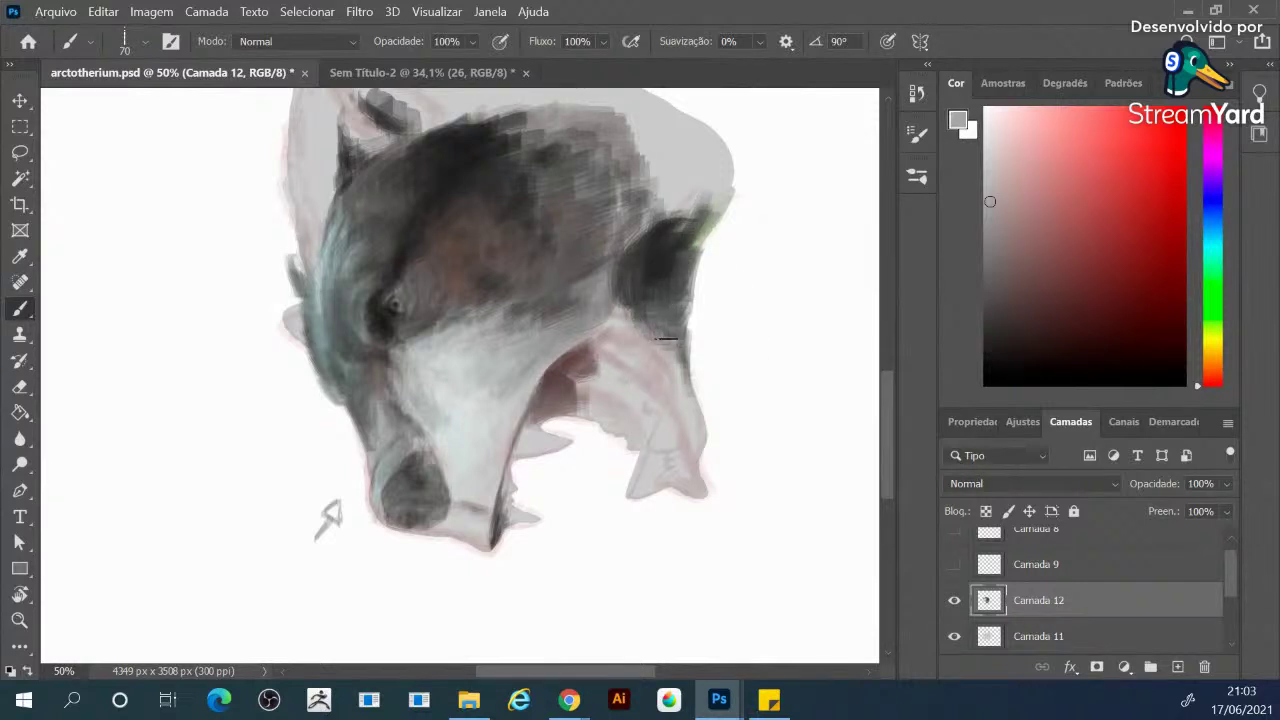
pyautogui.keyDown('alt'); pyautogui.click(675, 315); pyautogui.keyUp('alt')
pyautogui.moveTo(637, 298)
pyautogui.mouseDown()
pyautogui.moveTo(671, 353)
pyautogui.moveTo(643, 310)
pyautogui.mouseUp()
pyautogui.keyDown('alt'); pyautogui.click(638, 282); pyautogui.keyUp('alt')
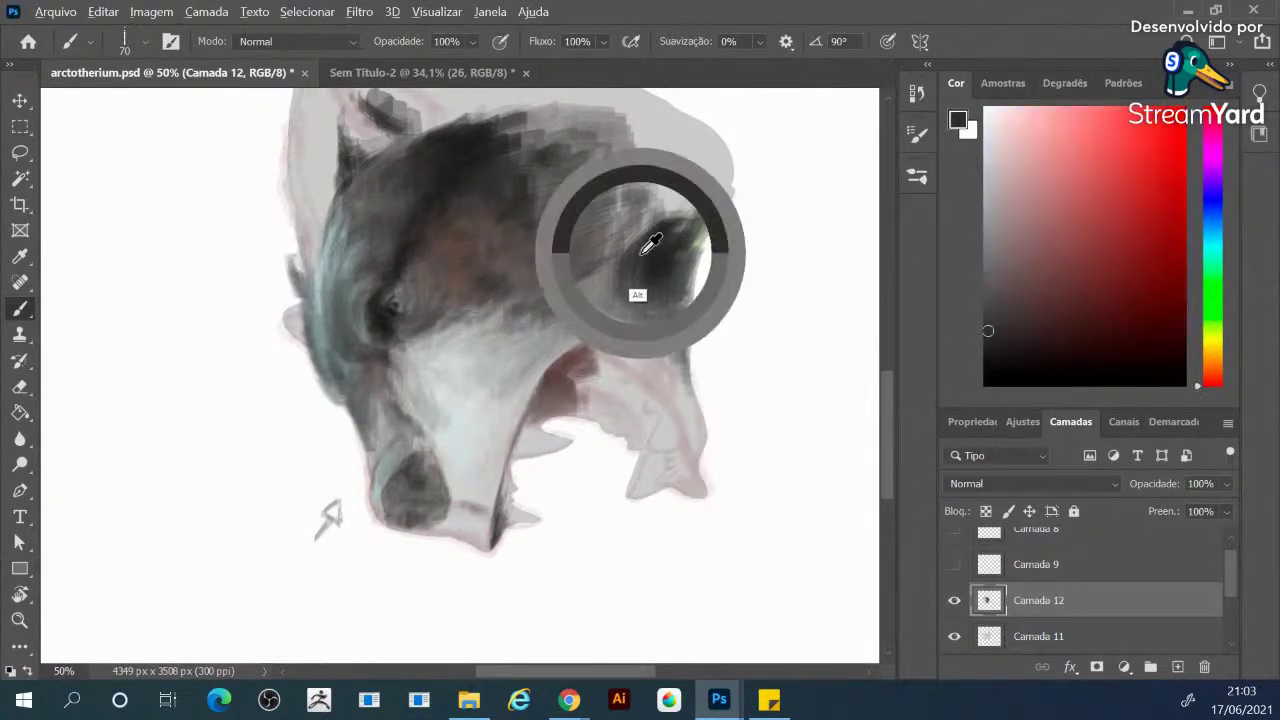
pyautogui.click(660, 237)
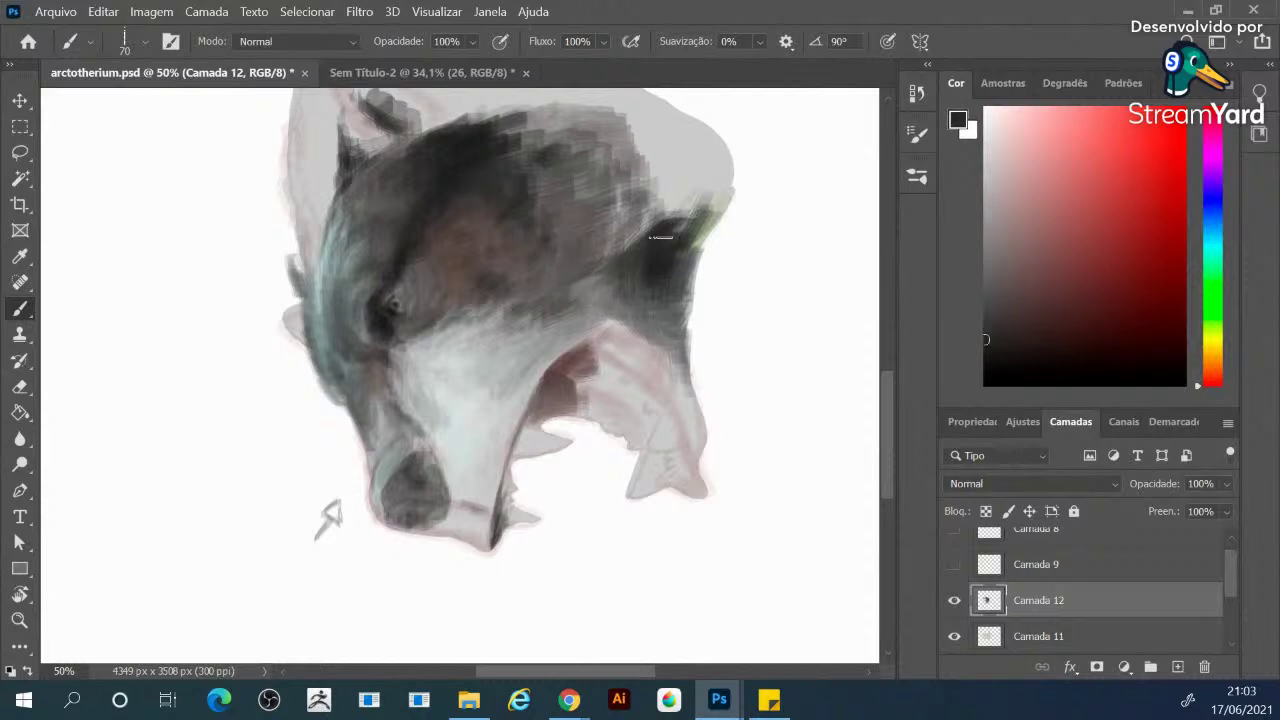
# Extend sampled dark fur strokes down the lower jaw's outer edge towards the chin, reducing the brush size to 50
pyautogui.moveTo(697, 281)
pyautogui.mouseDown()
pyautogui.moveTo(688, 312)
pyautogui.moveTo(700, 223)
pyautogui.moveTo(692, 234)
pyautogui.mouseUp()
pyautogui.moveTo(680, 330); pyautogui.dragTo(684, 363)
pyautogui.keyDown('alt'); pyautogui.click(694, 371); pyautogui.keyUp('alt')
pyautogui.moveTo(683, 431)
pyautogui.mouseDown()
pyautogui.moveTo(680, 369)
pyautogui.moveTo(694, 444)
pyautogui.moveTo(692, 395)
pyautogui.mouseUp()
pyautogui.press('[')
pyautogui.press('[')
pyautogui.keyDown('alt'); pyautogui.click(686, 312); pyautogui.keyUp('alt')
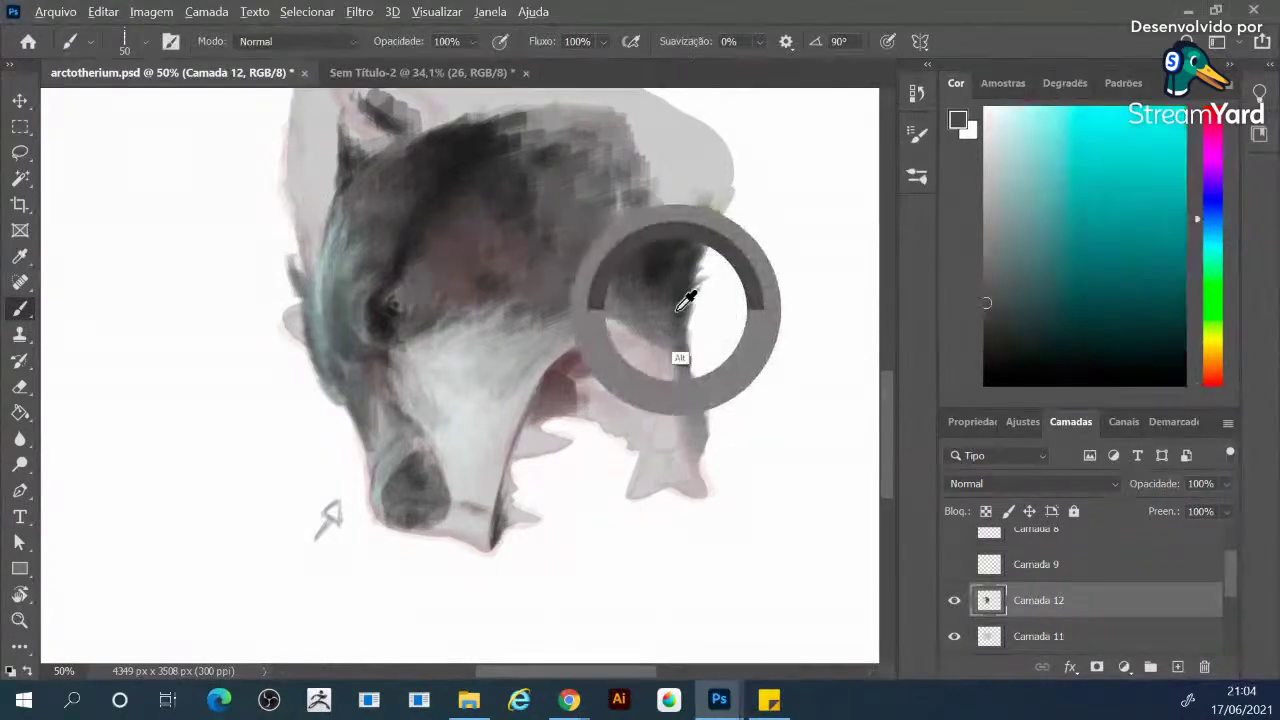
pyautogui.moveTo(702, 410); pyautogui.dragTo(686, 374)
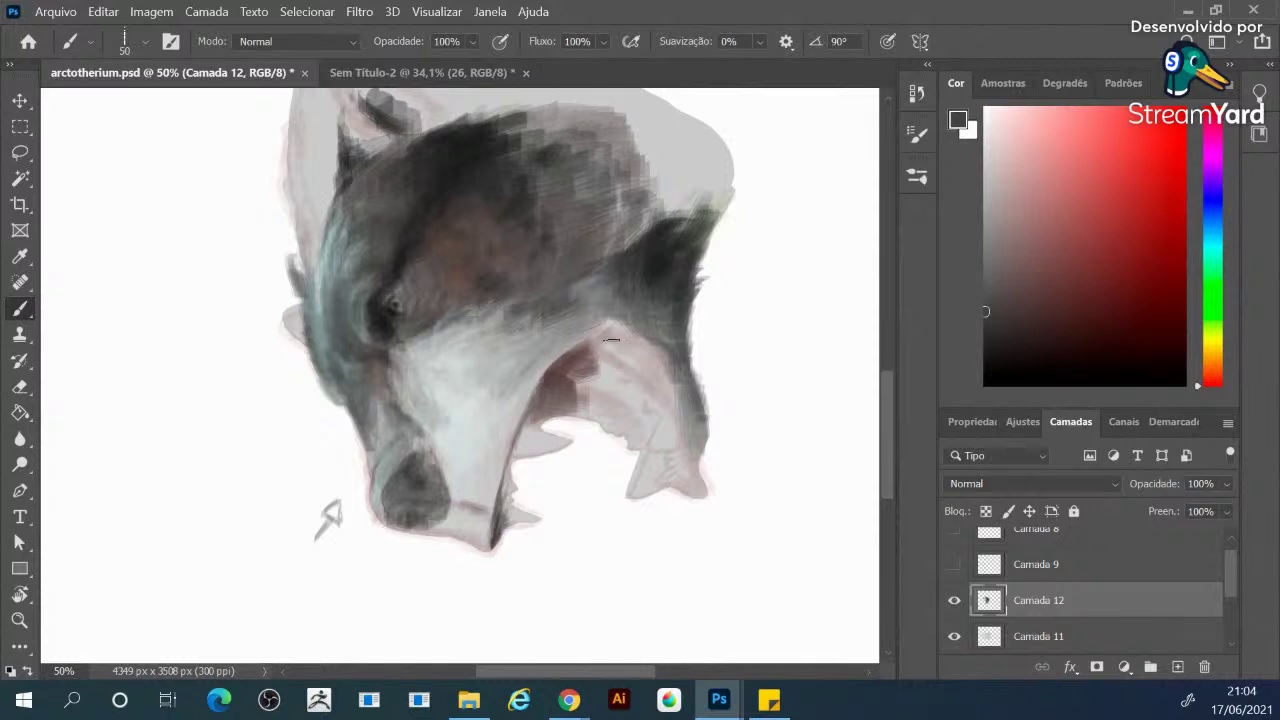
# Paint the dark lower lip along the mouth's inner edge from the mouth corner to the chin tip, refining it at brush size 35
pyautogui.moveTo(606, 343)
pyautogui.mouseDown()
pyautogui.moveTo(644, 375)
pyautogui.moveTo(620, 345)
pyautogui.moveTo(644, 350)
pyautogui.moveTo(622, 347)
pyautogui.moveTo(655, 378)
pyautogui.moveTo(652, 368)
pyautogui.mouseUp()
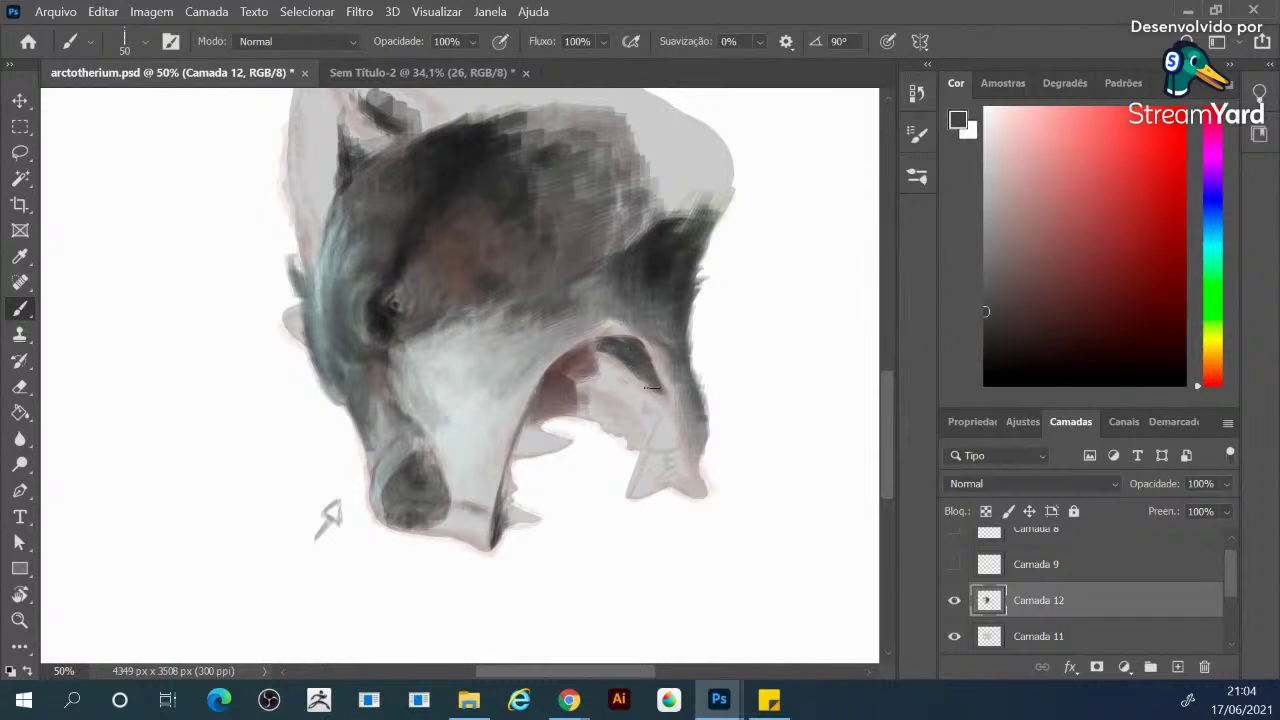
pyautogui.moveTo(641, 366); pyautogui.dragTo(662, 397)
pyautogui.moveTo(636, 352)
pyautogui.mouseDown()
pyautogui.moveTo(679, 456)
pyautogui.moveTo(641, 385)
pyautogui.moveTo(655, 417)
pyautogui.moveTo(664, 394)
pyautogui.moveTo(674, 444)
pyautogui.moveTo(674, 412)
pyautogui.moveTo(693, 473)
pyautogui.mouseUp()
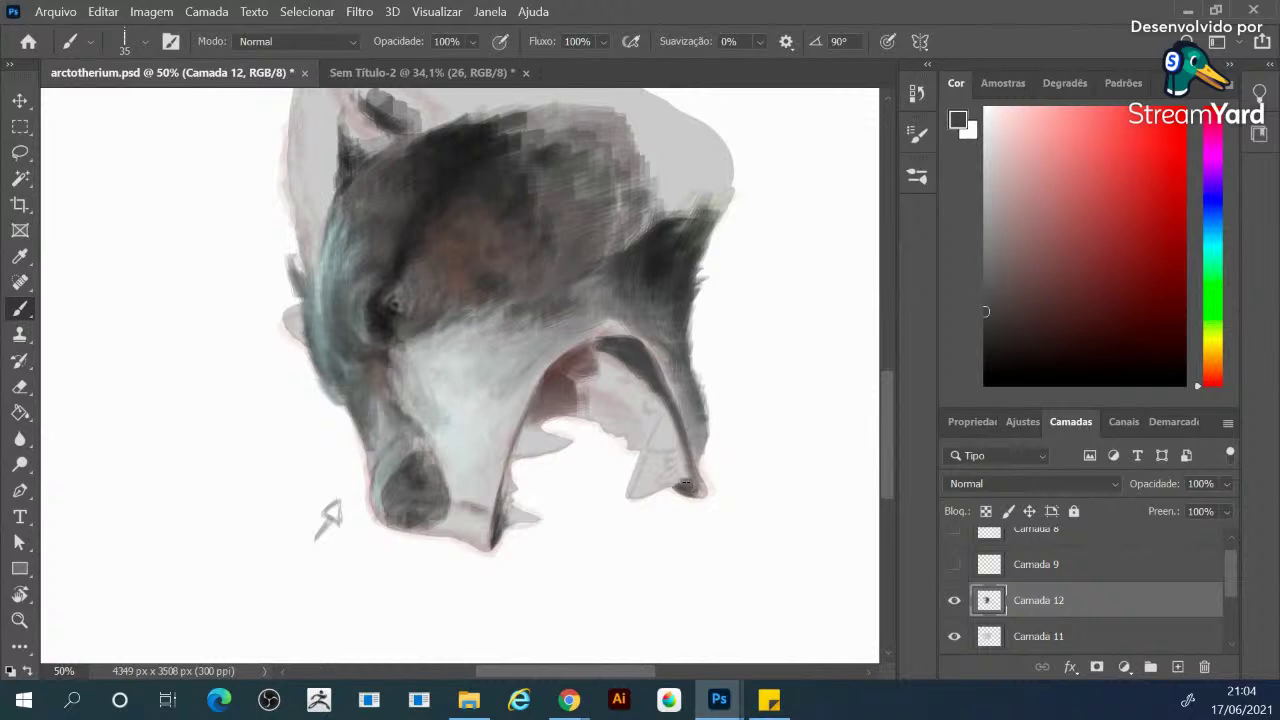
pyautogui.moveTo(685, 482); pyautogui.dragTo(686, 464)
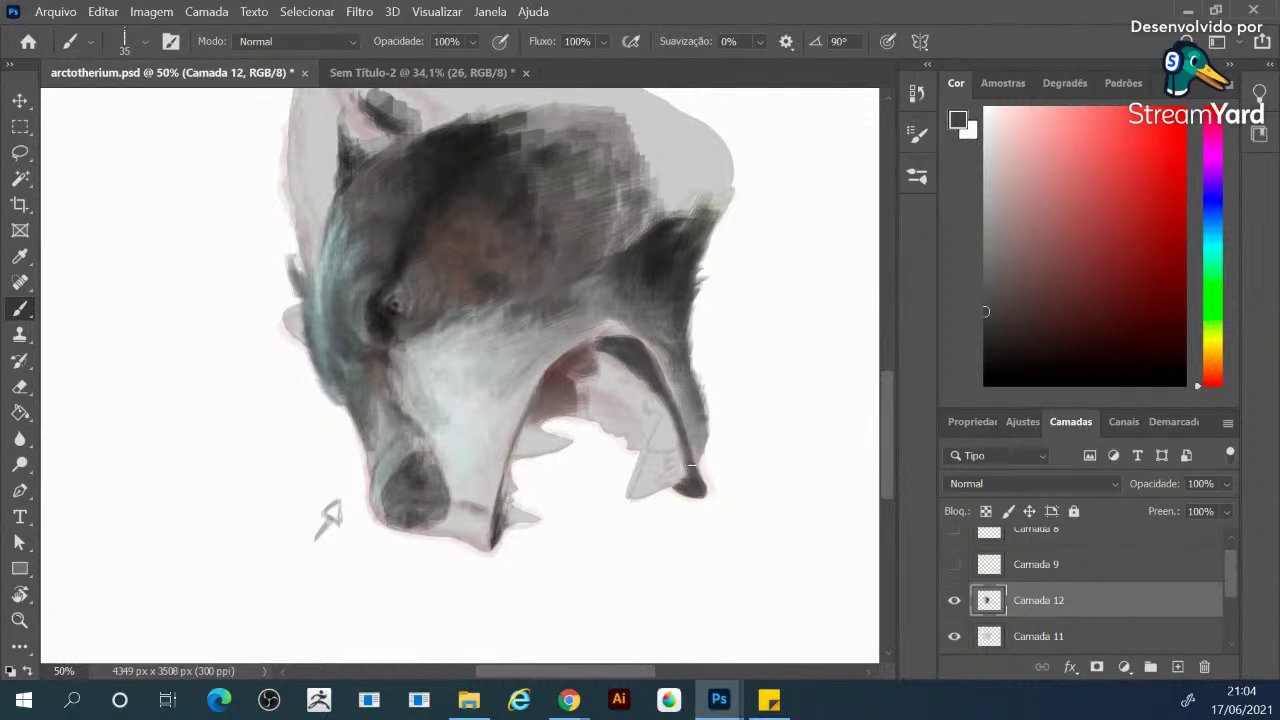
pyautogui.moveTo(678, 425); pyautogui.dragTo(660, 380)
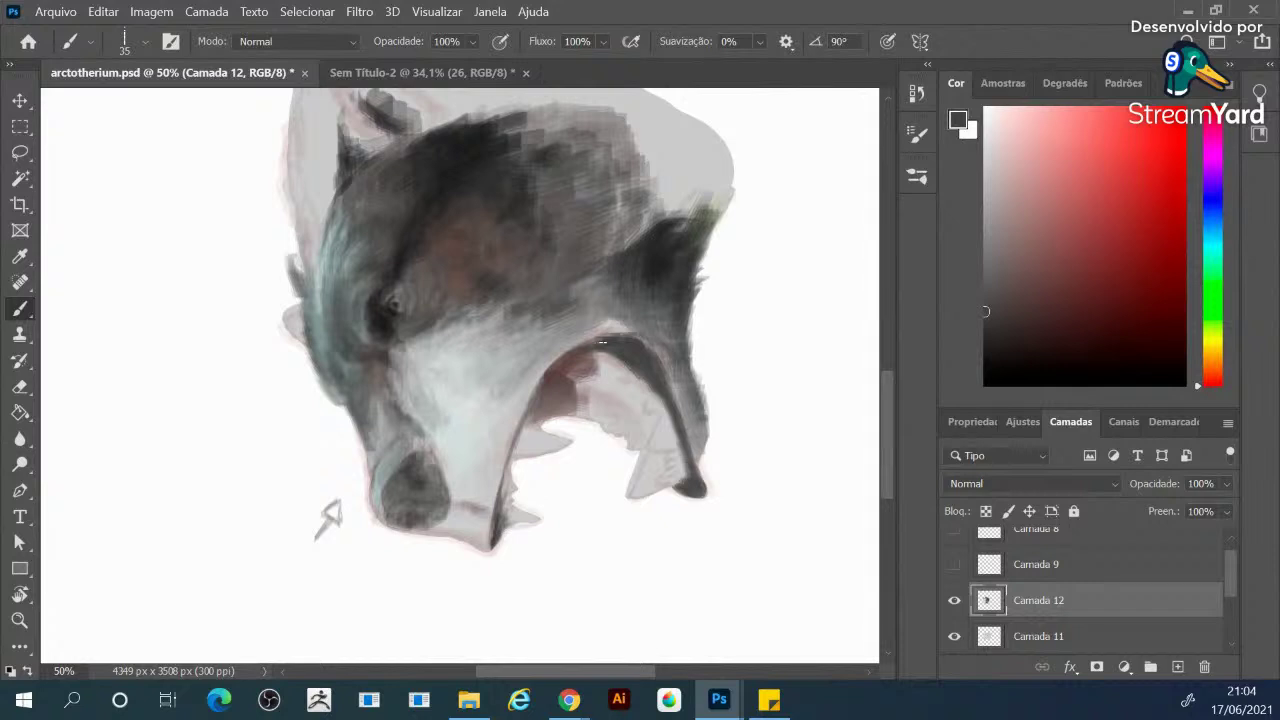
# Soften the jaw corner and lower jaw with fur strokes in sampled mid and dark greys at brush size 50
pyautogui.keyDown('alt'); pyautogui.click(589, 298); pyautogui.keyUp('alt')
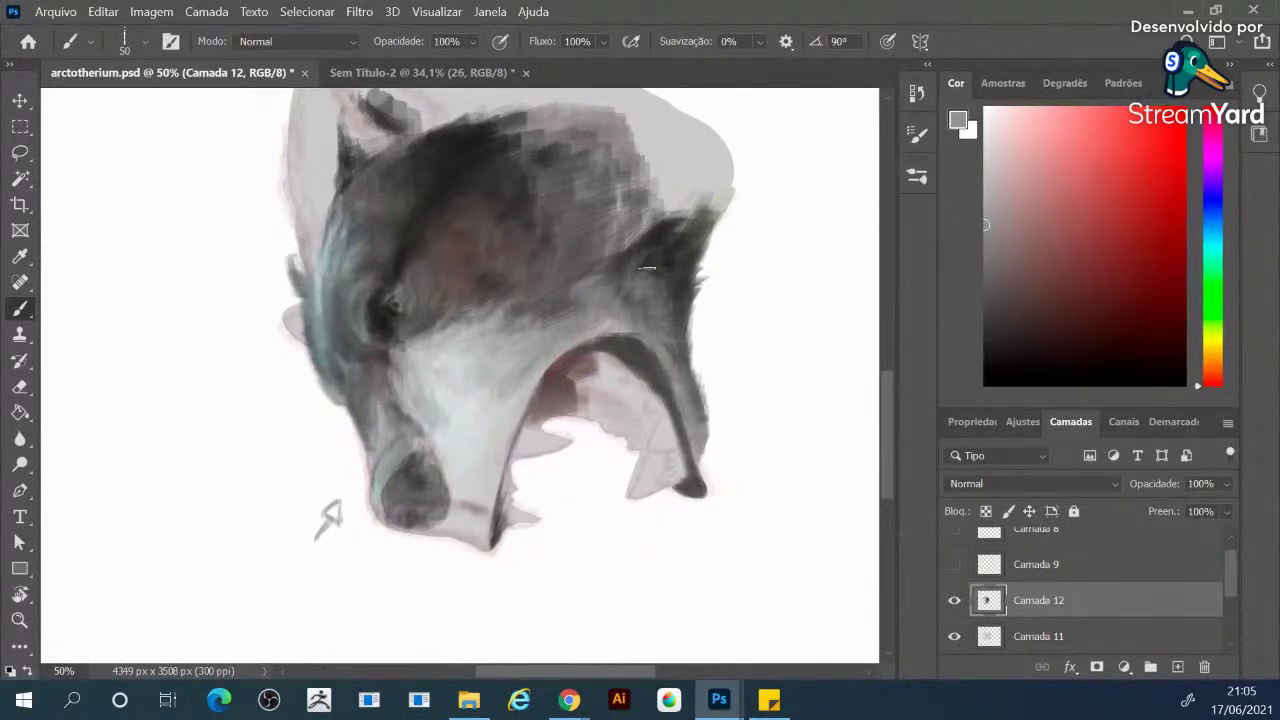
pyautogui.keyDown('alt'); pyautogui.click(633, 266); pyautogui.keyUp('alt')
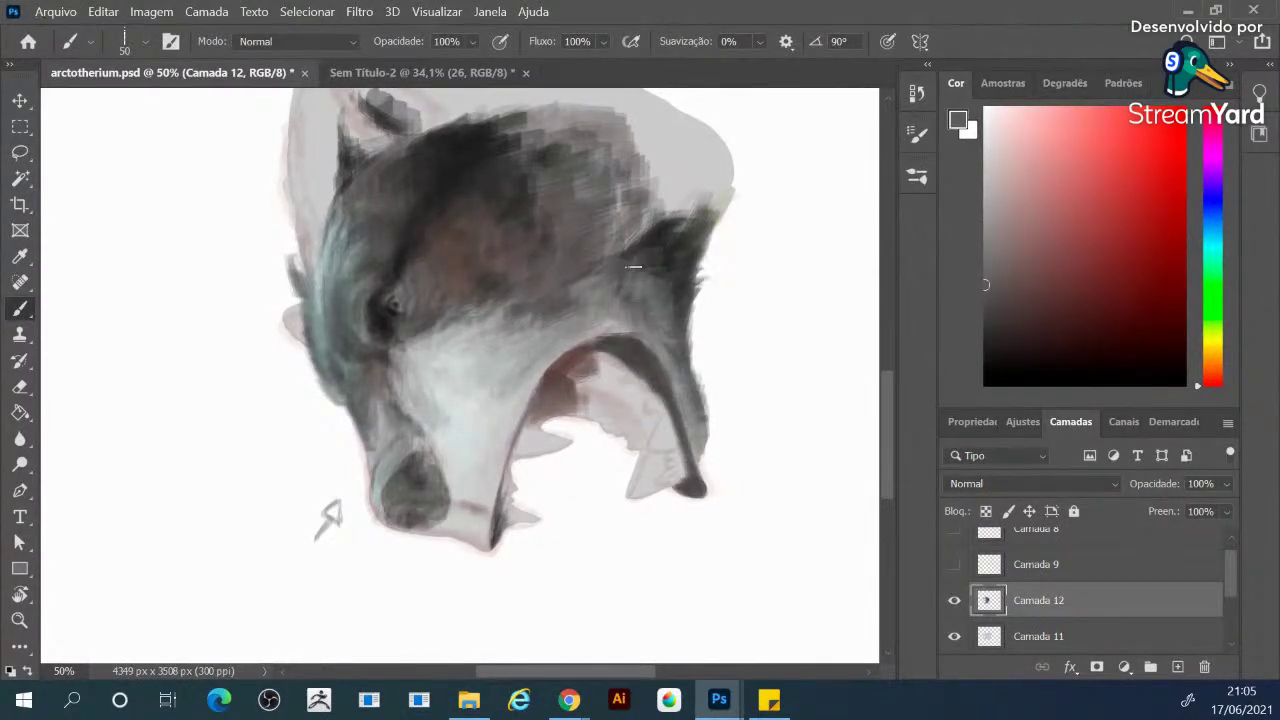
pyautogui.moveTo(677, 368); pyautogui.dragTo(677, 395)
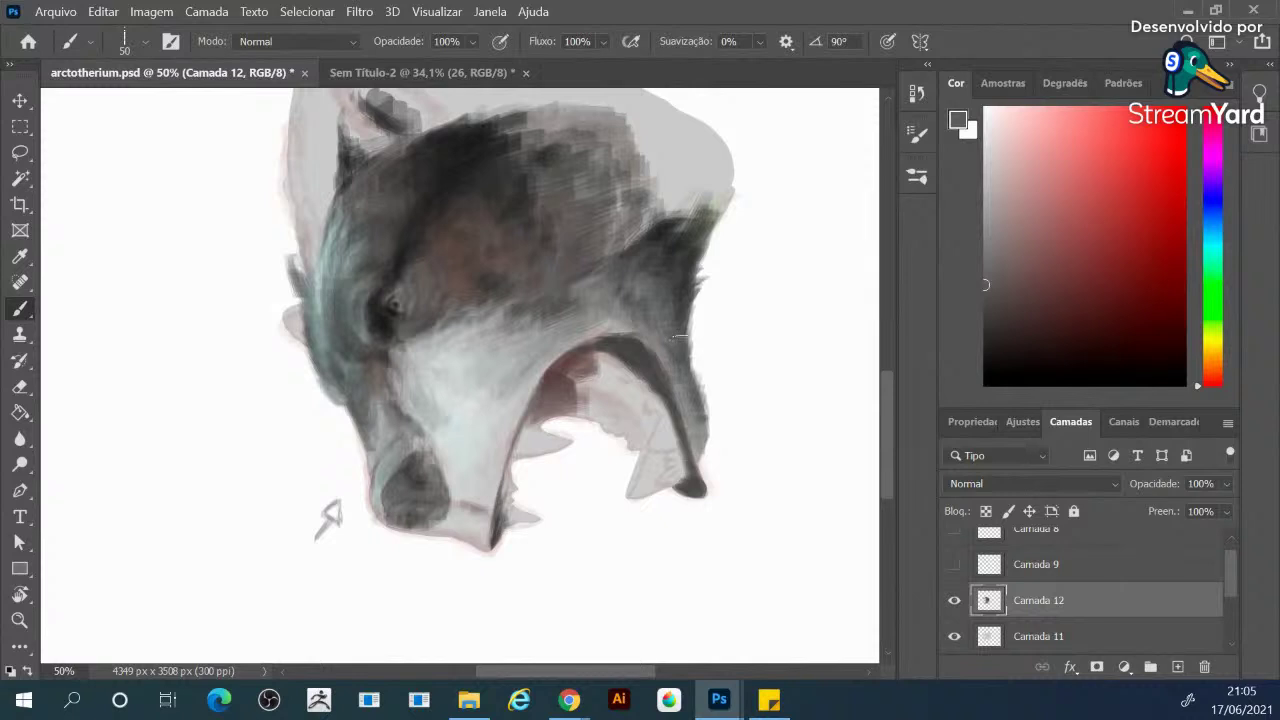
# Add strokes of a sampled dark reddish grey on the pale muzzle side and the upper lip beside the nose
pyautogui.keyDown('alt'); pyautogui.click(479, 291); pyautogui.keyUp('alt')
pyautogui.click(462, 410)
pyautogui.moveTo(464, 428); pyautogui.dragTo(466, 444)
pyautogui.moveTo(455, 521)
pyautogui.mouseDown()
pyautogui.moveTo(455, 538)
pyautogui.moveTo(468, 518)
pyautogui.moveTo(483, 540)
pyautogui.mouseUp()
pyautogui.moveTo(469, 484)
pyautogui.mouseDown()
pyautogui.moveTo(485, 468)
pyautogui.moveTo(462, 520)
pyautogui.moveTo(477, 446)
pyautogui.moveTo(493, 456)
pyautogui.mouseUp()
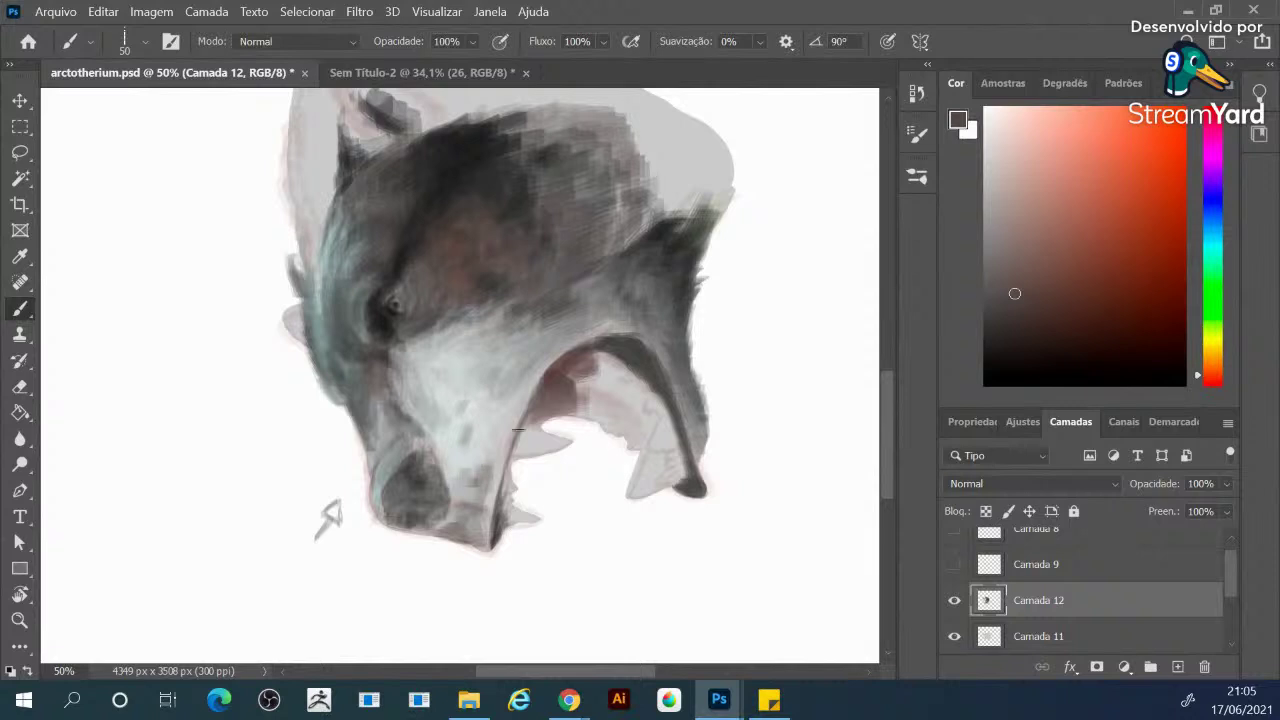
# Mix a warm orange-tan and glaze it over the upper lip and front of the muzzle, blending with a sampled tone
pyautogui.moveTo(1196, 370); pyautogui.dragTo(1209, 356)
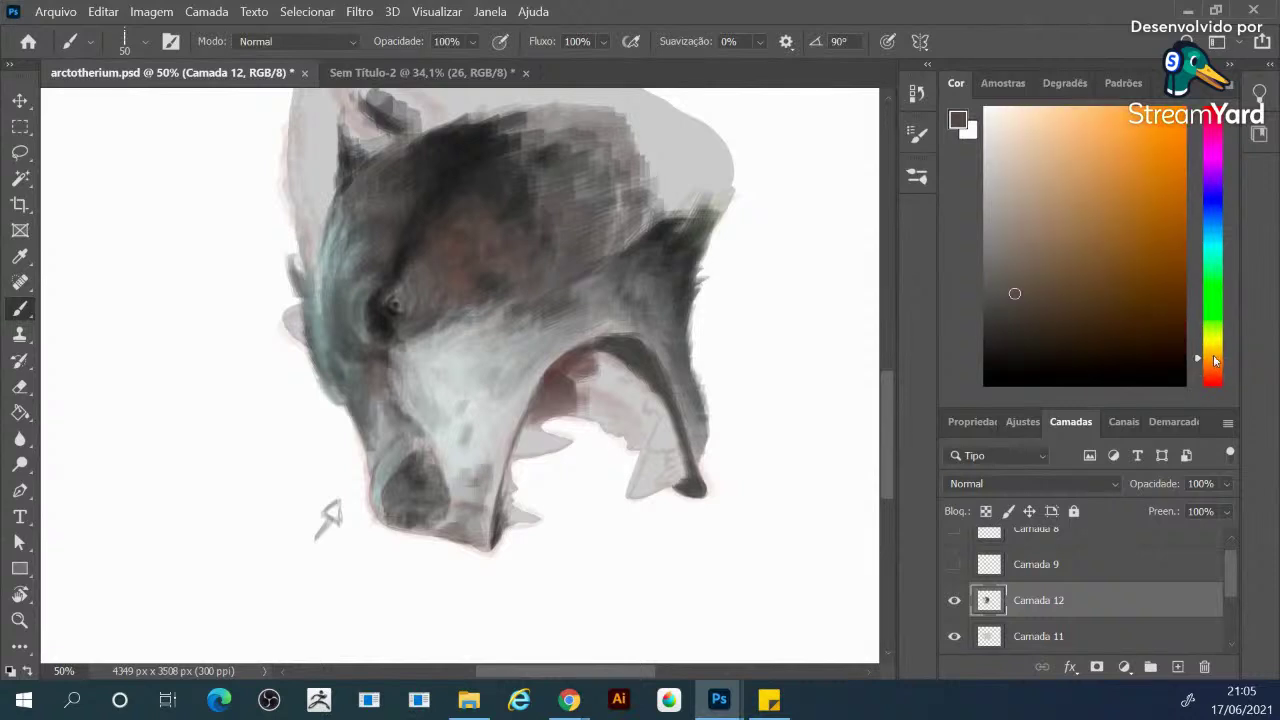
pyautogui.moveTo(1110, 202); pyautogui.dragTo(1070, 173)
pyautogui.keyDown('alt'); pyautogui.click(452, 522); pyautogui.keyUp('alt')
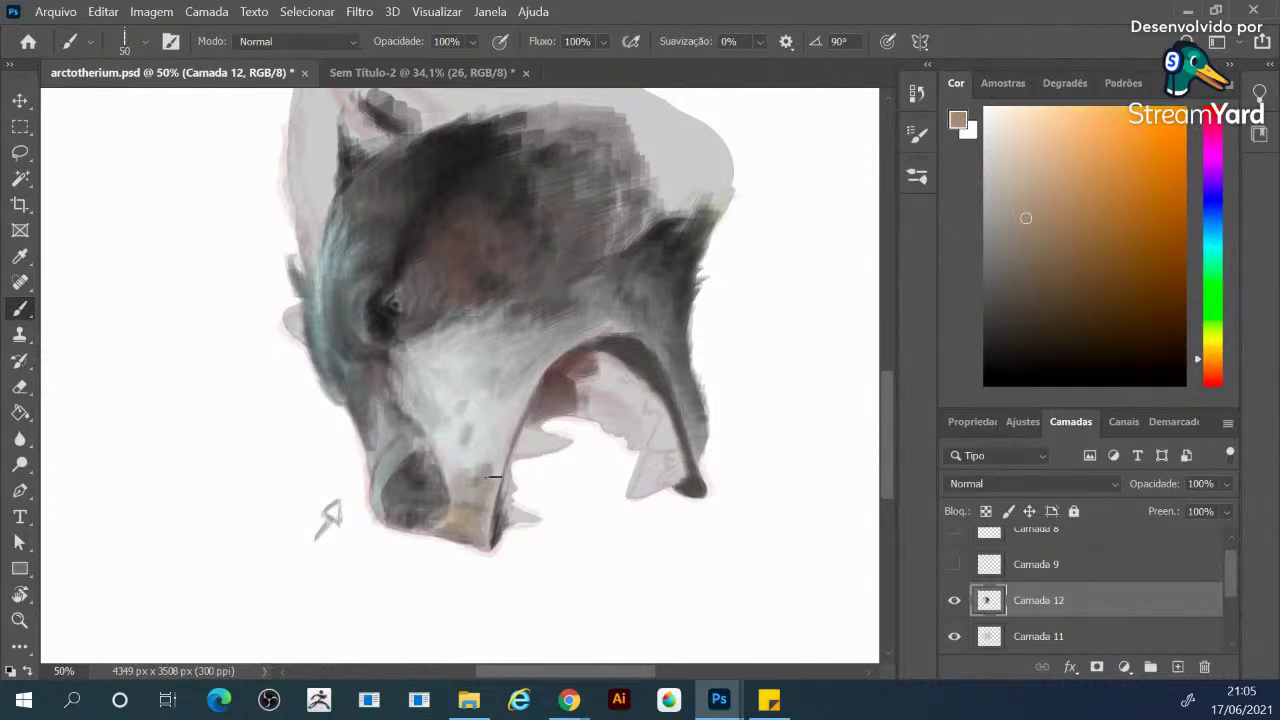
pyautogui.moveTo(475, 468); pyautogui.dragTo(478, 420)
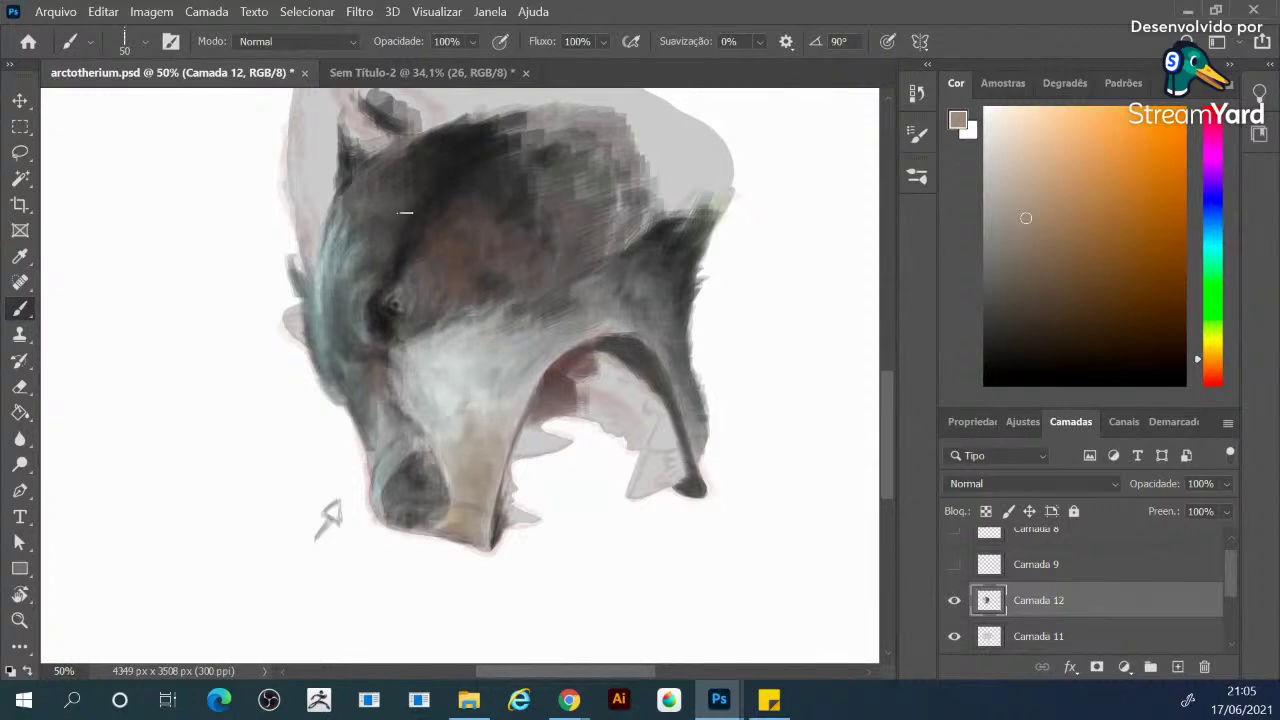
# Brush sampled near-black fur along the forehead's far edge up to the far ear and behind the cheek, enlarging the brush to 90
pyautogui.keyDown('alt'); pyautogui.click(385, 298); pyautogui.keyUp('alt')
pyautogui.moveTo(305, 291)
pyautogui.mouseDown()
pyautogui.moveTo(282, 215)
pyautogui.moveTo(296, 252)
pyautogui.moveTo(296, 204)
pyautogui.moveTo(314, 228)
pyautogui.moveTo(293, 285)
pyautogui.moveTo(300, 328)
pyautogui.moveTo(312, 235)
pyautogui.moveTo(315, 290)
pyautogui.moveTo(325, 273)
pyautogui.moveTo(330, 198)
pyautogui.moveTo(331, 246)
pyautogui.moveTo(333, 205)
pyautogui.moveTo(319, 212)
pyautogui.moveTo(311, 258)
pyautogui.moveTo(297, 258)
pyautogui.moveTo(298, 223)
pyautogui.moveTo(338, 168)
pyautogui.moveTo(354, 187)
pyautogui.moveTo(373, 175)
pyautogui.moveTo(375, 197)
pyautogui.moveTo(329, 206)
pyautogui.moveTo(300, 176)
pyautogui.mouseUp()
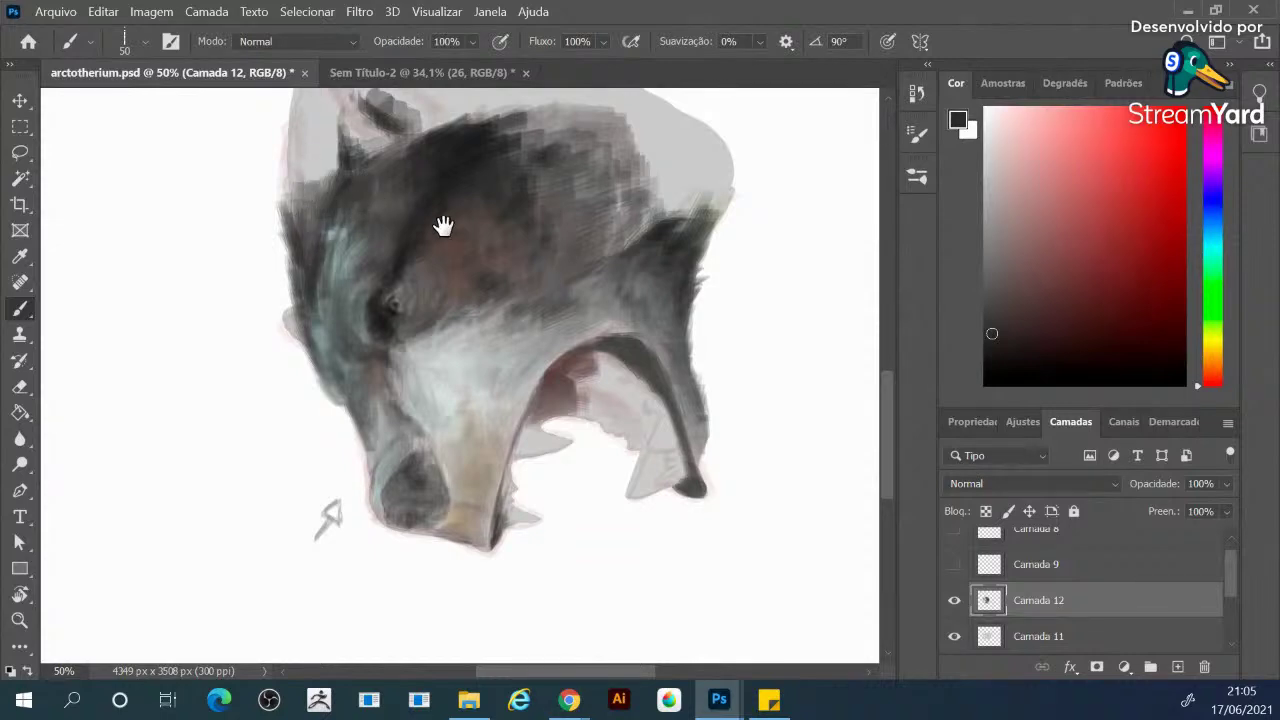
pyautogui.moveTo(443, 226); pyautogui.dragTo(528, 355)
pyautogui.press('r')
pyautogui.moveTo(636, 229); pyautogui.dragTo(590, 350)
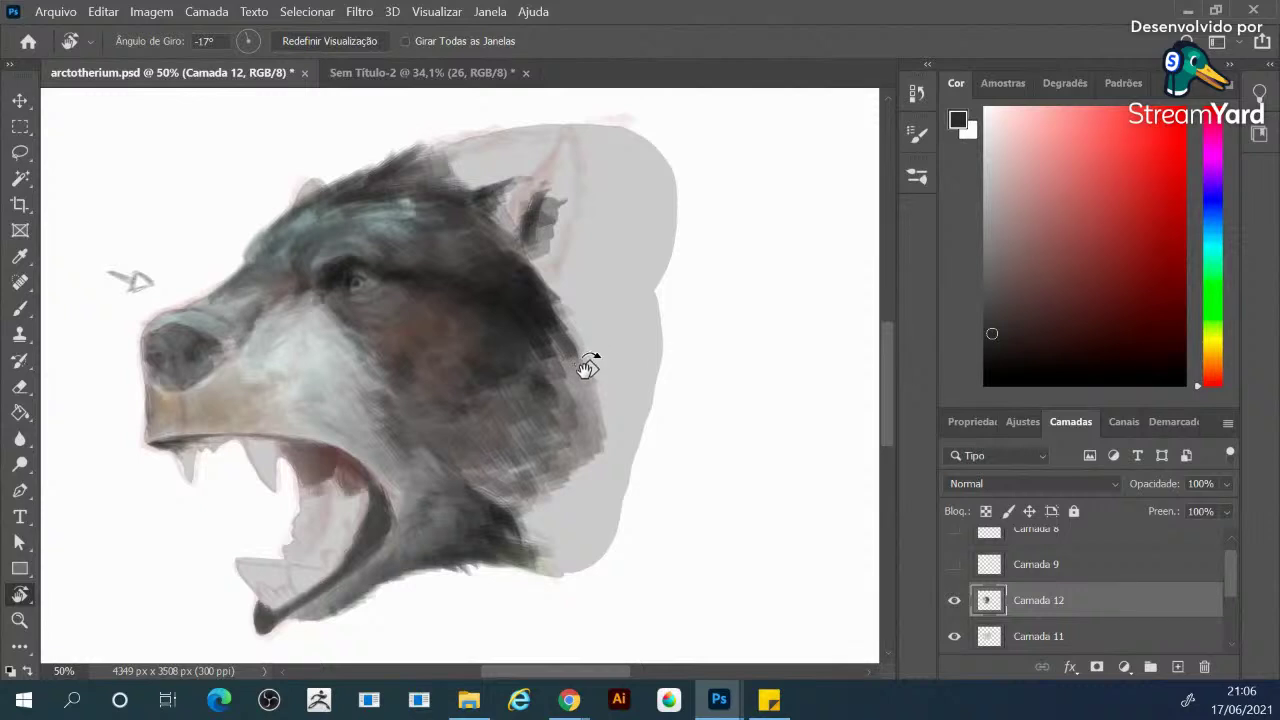
pyautogui.press('b')
pyautogui.press(']')
pyautogui.moveTo(549, 273)
pyautogui.mouseDown()
pyautogui.moveTo(572, 300)
pyautogui.moveTo(566, 312)
pyautogui.moveTo(540, 285)
pyautogui.moveTo(545, 268)
pyautogui.moveTo(575, 315)
pyautogui.moveTo(568, 345)
pyautogui.moveTo(555, 333)
pyautogui.moveTo(570, 400)
pyautogui.mouseUp()
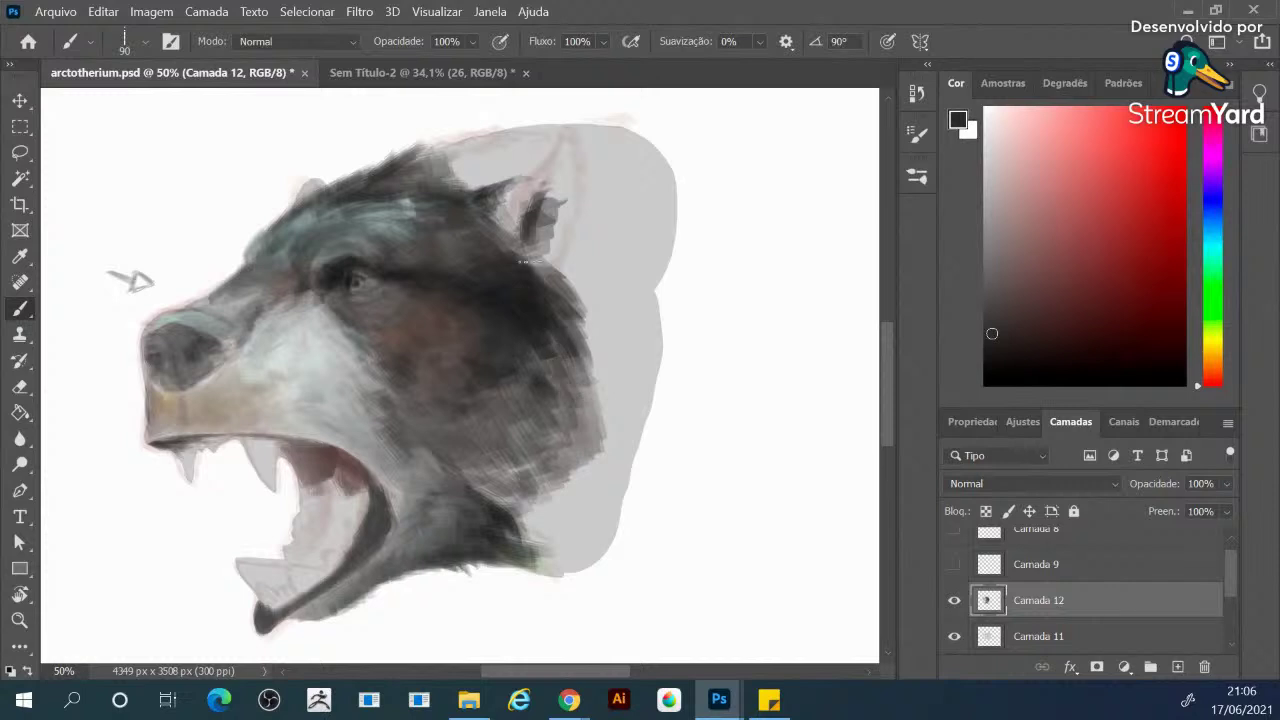
pyautogui.moveTo(396, 162)
pyautogui.mouseDown()
pyautogui.moveTo(415, 155)
pyautogui.moveTo(375, 170)
pyautogui.moveTo(430, 148)
pyautogui.moveTo(408, 180)
pyautogui.moveTo(465, 145)
pyautogui.moveTo(440, 152)
pyautogui.moveTo(485, 170)
pyautogui.moveTo(508, 126)
pyautogui.moveTo(470, 170)
pyautogui.moveTo(450, 162)
pyautogui.moveTo(468, 178)
pyautogui.moveTo(458, 146)
pyautogui.moveTo(470, 178)
pyautogui.moveTo(440, 165)
pyautogui.moveTo(525, 120)
pyautogui.moveTo(520, 148)
pyautogui.moveTo(488, 157)
pyautogui.mouseUp()
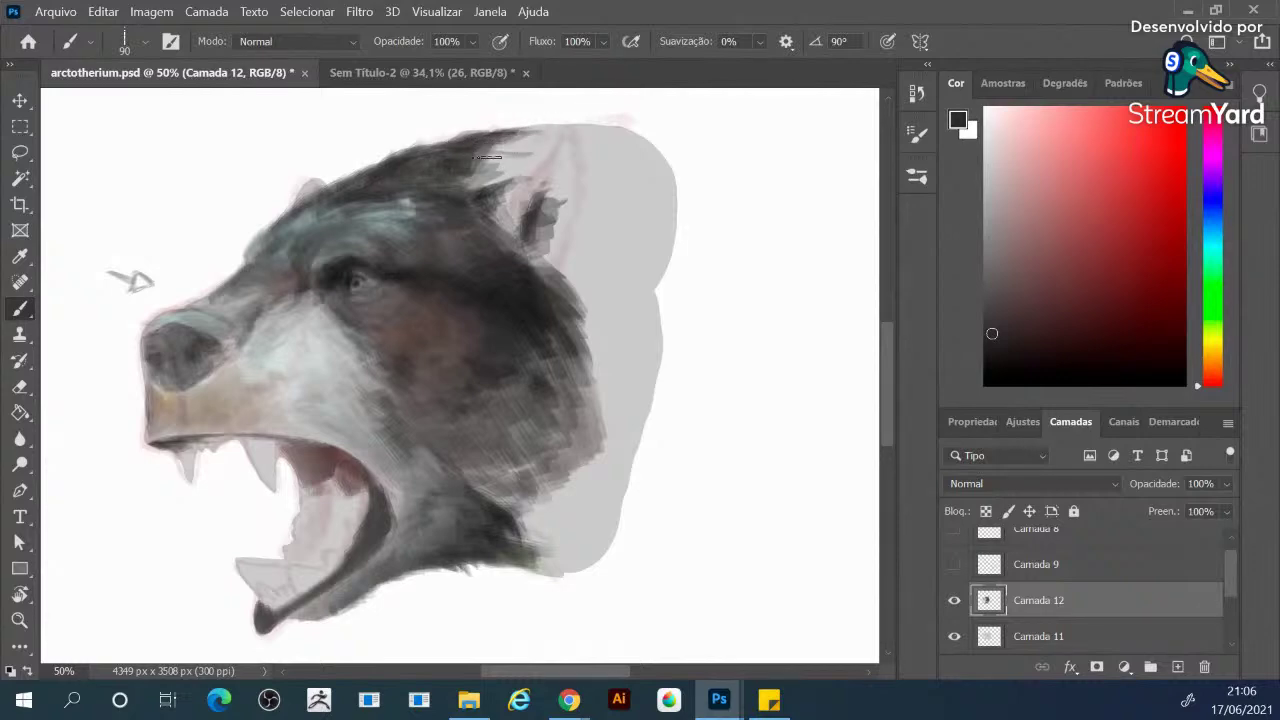
# Sample a light teal grey from the lit fur above the eye
pyautogui.press('alt')
pyautogui.keyDown('alt'); pyautogui.click(412, 207); pyautogui.keyUp('alt')
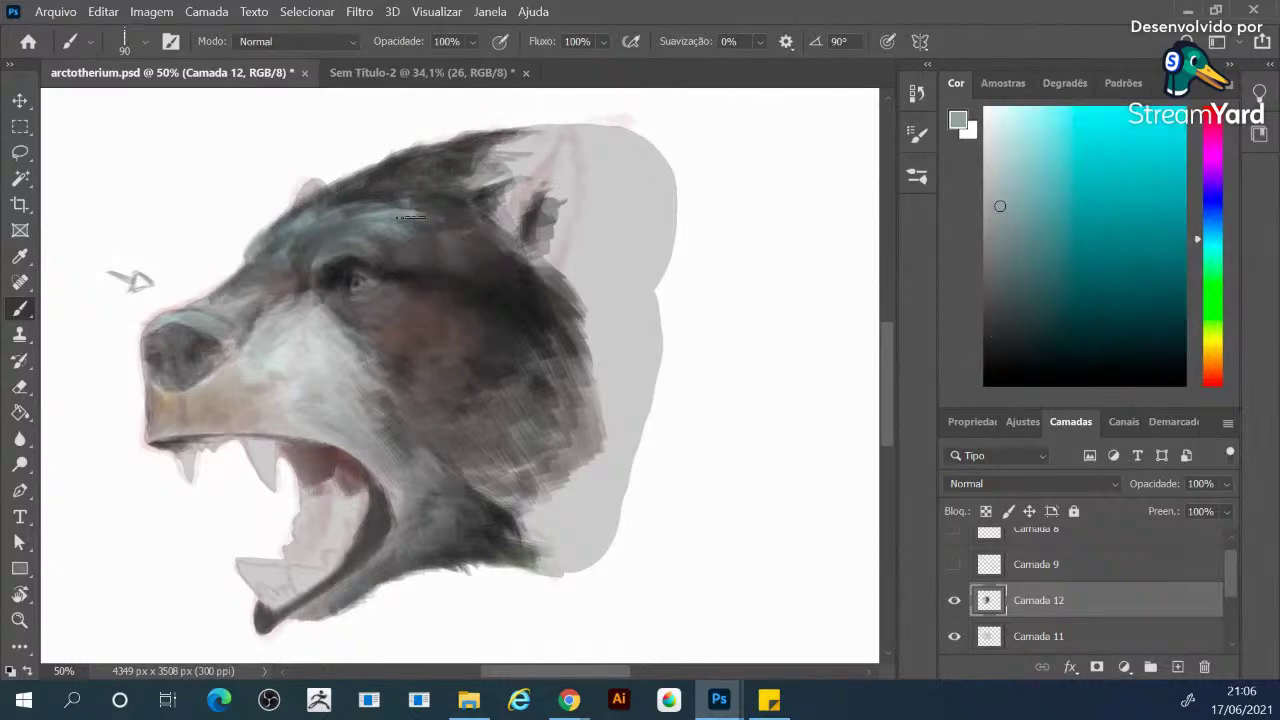
# Paint sampled dark-grey fur strokes along the bear's crown towards the ear and over the back of the neck
pyautogui.keyDown('alt'); pyautogui.click(390, 192); pyautogui.keyUp('alt')
pyautogui.moveTo(394, 194)
pyautogui.mouseDown()
pyautogui.moveTo(414, 215)
pyautogui.moveTo(384, 236)
pyautogui.moveTo(402, 214)
pyautogui.moveTo(436, 214)
pyautogui.moveTo(484, 182)
pyautogui.moveTo(476, 168)
pyautogui.moveTo(496, 162)
pyautogui.moveTo(486, 135)
pyautogui.moveTo(515, 160)
pyautogui.moveTo(530, 140)
pyautogui.moveTo(550, 145)
pyautogui.mouseUp()
pyautogui.moveTo(489, 495)
pyautogui.mouseDown()
pyautogui.moveTo(523, 515)
pyautogui.moveTo(525, 559)
pyautogui.moveTo(539, 551)
pyautogui.moveTo(534, 529)
pyautogui.moveTo(543, 538)
pyautogui.moveTo(540, 499)
pyautogui.moveTo(590, 506)
pyautogui.moveTo(566, 525)
pyautogui.moveTo(536, 491)
pyautogui.moveTo(559, 486)
pyautogui.moveTo(544, 508)
pyautogui.moveTo(532, 479)
pyautogui.moveTo(547, 466)
pyautogui.moveTo(516, 472)
pyautogui.mouseUp()
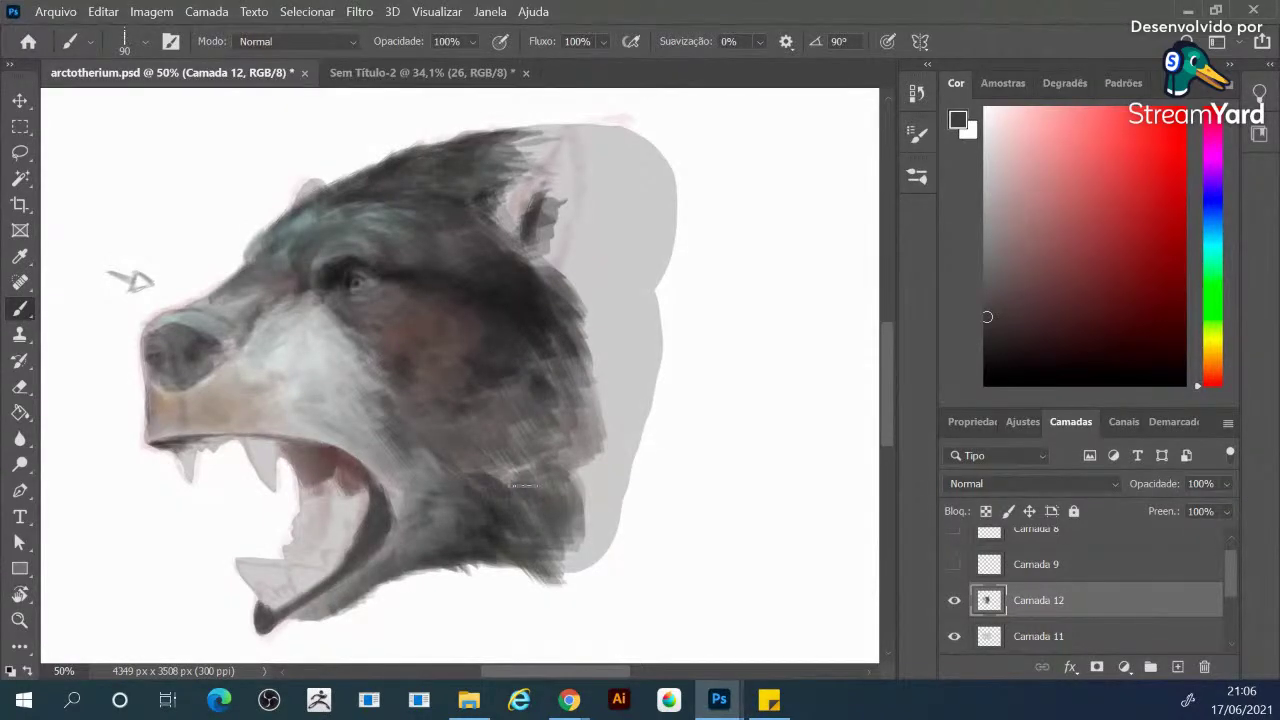
pyautogui.keyDown('alt'); pyautogui.click(454, 289); pyautogui.keyUp('alt')
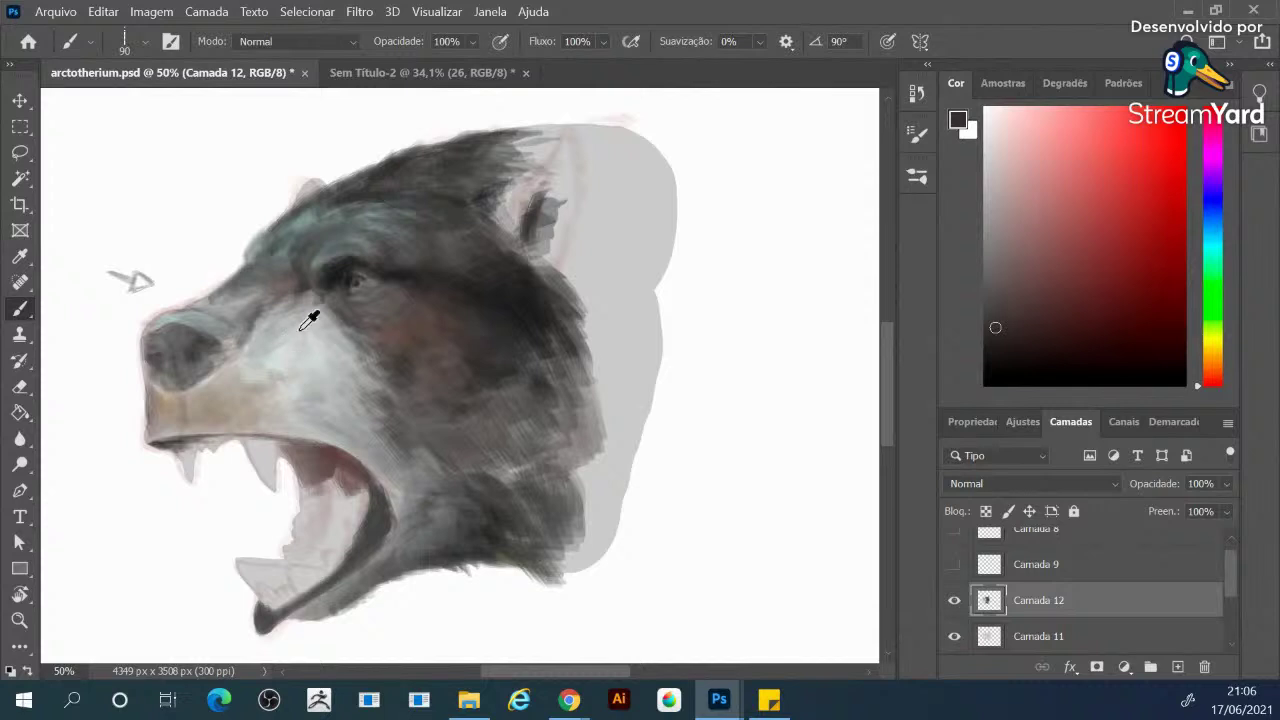
# Paint a light-grey fur stroke along the cheek's lower edge with a 50 px brush and a sampled muzzle colour
pyautogui.keyDown('alt'); pyautogui.click(335, 328); pyautogui.keyUp('alt')
pyautogui.press('[')
pyautogui.press('[')
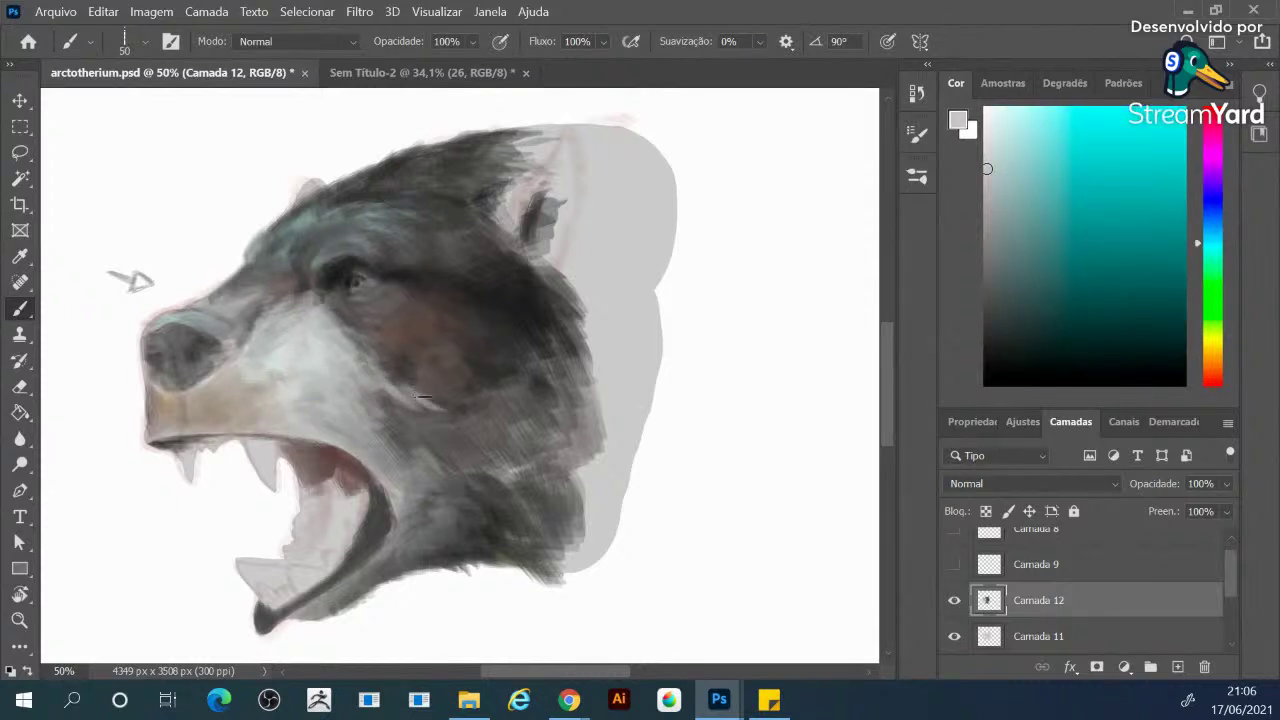
# Paint an ochre accent over the light stroke below the cheek patch with an 80 px brush
pyautogui.click(1212, 350)
pyautogui.click(1110, 212)
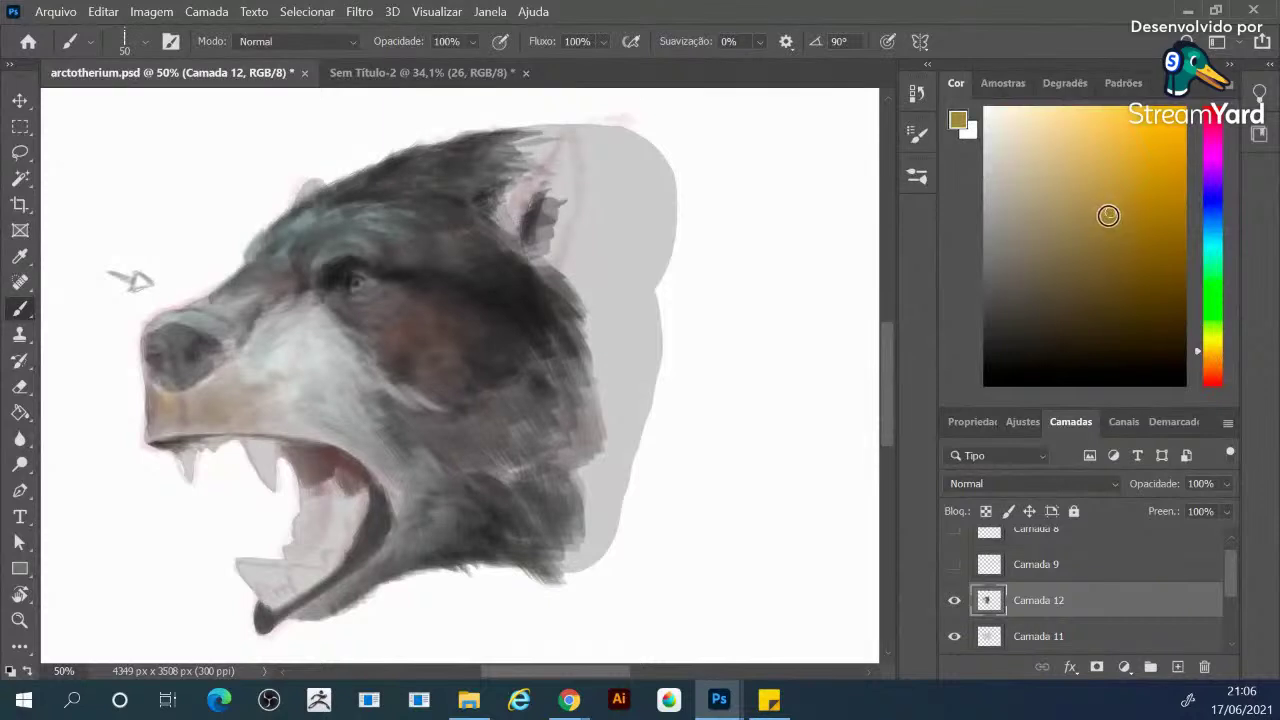
pyautogui.press(']')
pyautogui.press(']')
pyautogui.press(']')
pyautogui.moveTo(440, 408); pyautogui.dragTo(382, 386)
# Blend the ochre accent with sampled light grey and extend the pale cheek stripe backwards, reducing the brush to 60 px
pyautogui.keyDown('alt'); pyautogui.click(388, 381); pyautogui.keyUp('alt')
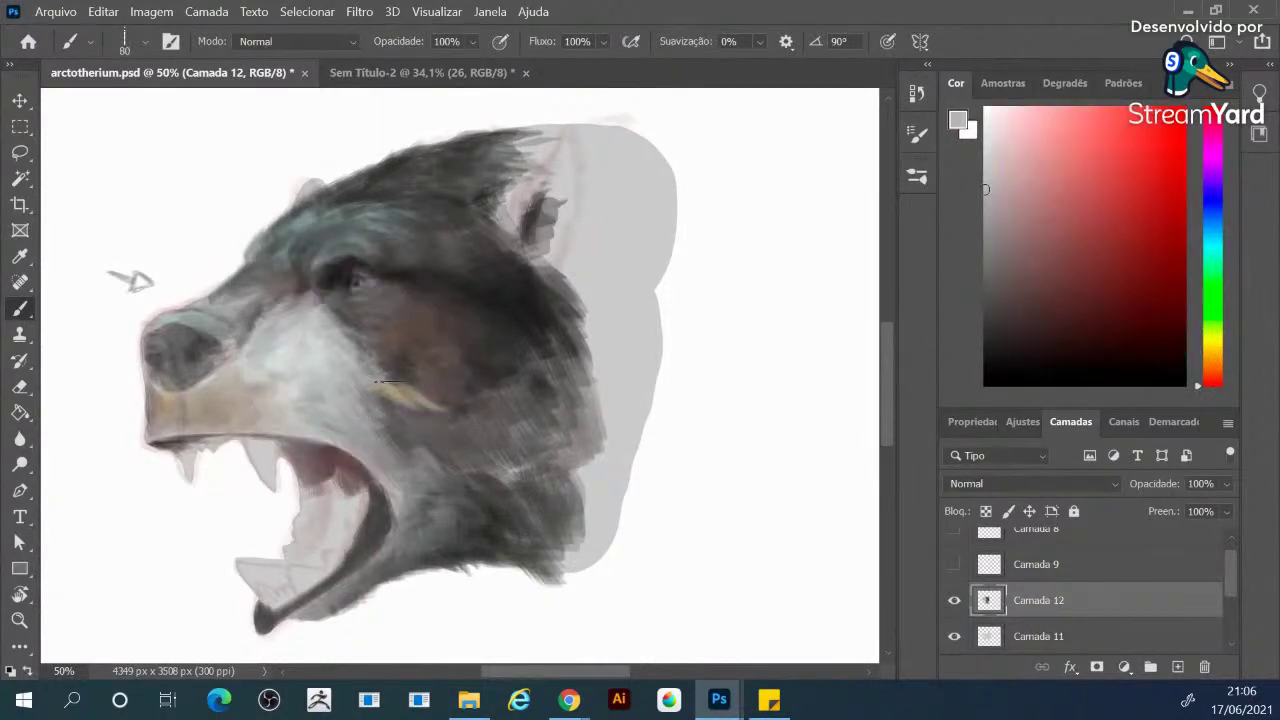
pyautogui.moveTo(446, 385)
pyautogui.mouseDown()
pyautogui.moveTo(430, 400)
pyautogui.moveTo(460, 392)
pyautogui.moveTo(445, 383)
pyautogui.moveTo(490, 396)
pyautogui.moveTo(460, 400)
pyautogui.moveTo(447, 378)
pyautogui.mouseUp()
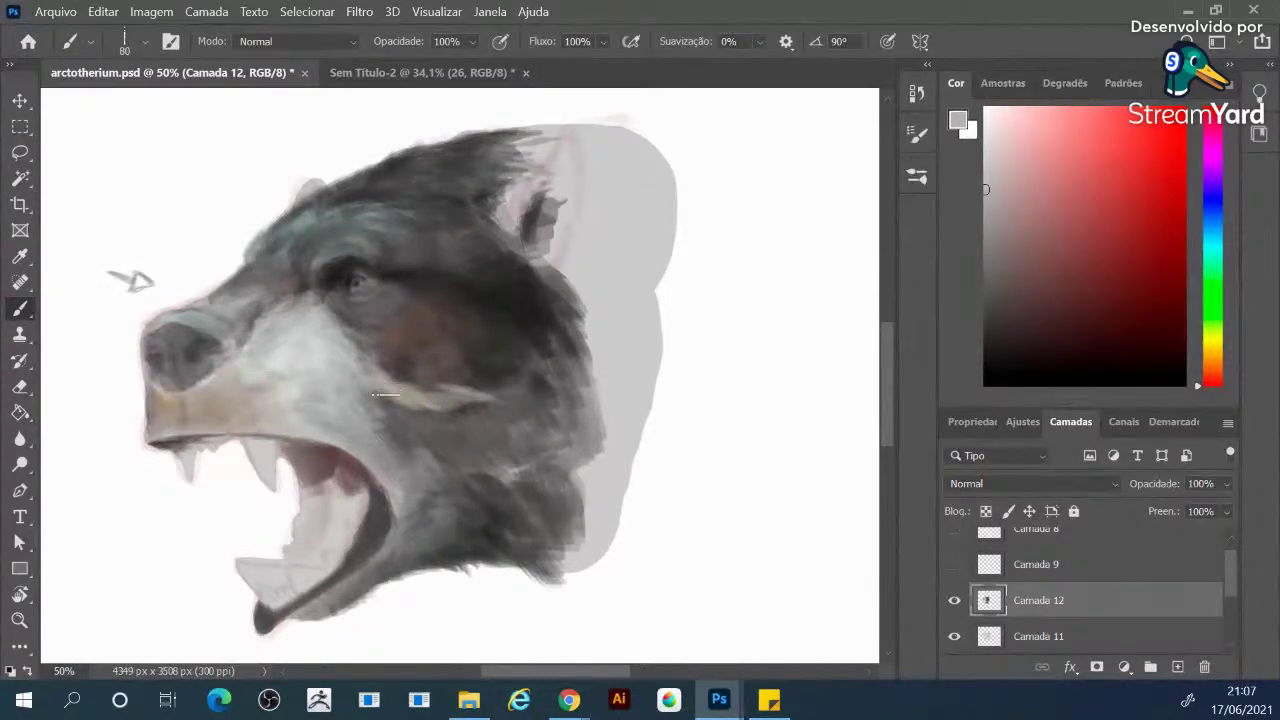
pyautogui.moveTo(440, 390)
pyautogui.mouseDown()
pyautogui.moveTo(430, 395)
pyautogui.moveTo(500, 381)
pyautogui.mouseUp()
pyautogui.press('[')
pyautogui.press('[')
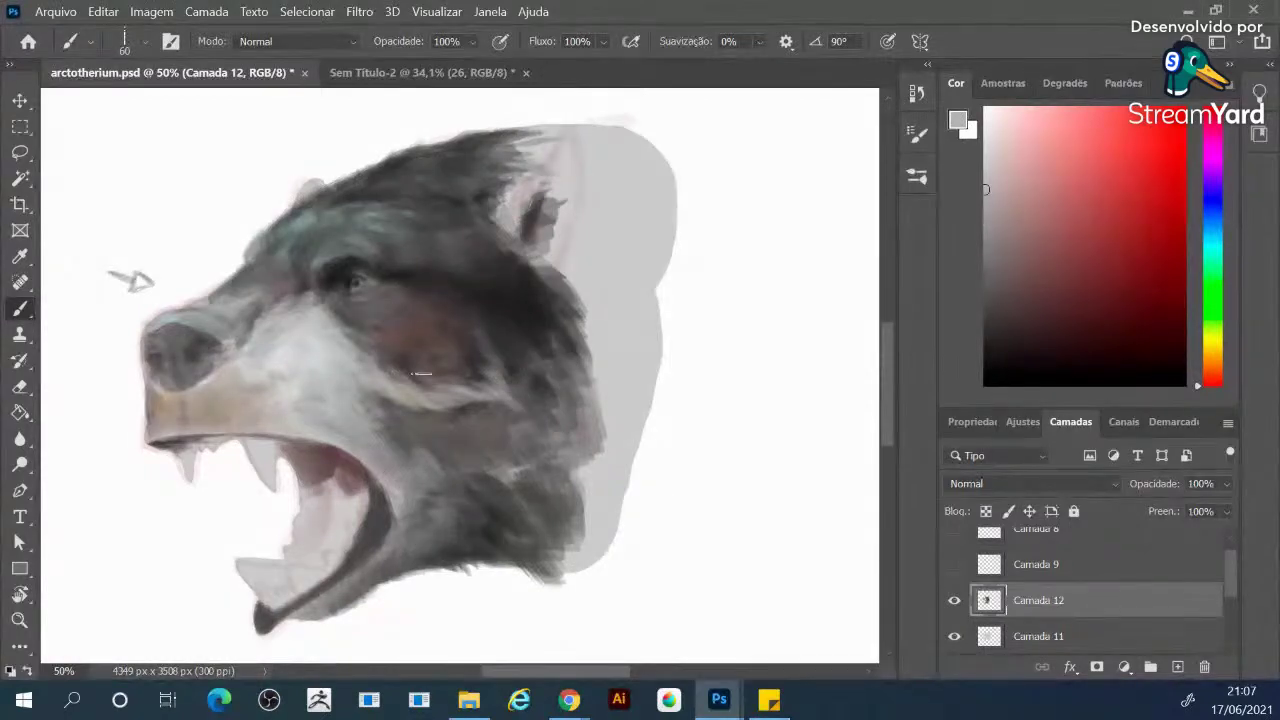
pyautogui.moveTo(395, 425)
pyautogui.mouseDown()
pyautogui.moveTo(382, 397)
pyautogui.moveTo(400, 432)
pyautogui.mouseUp()
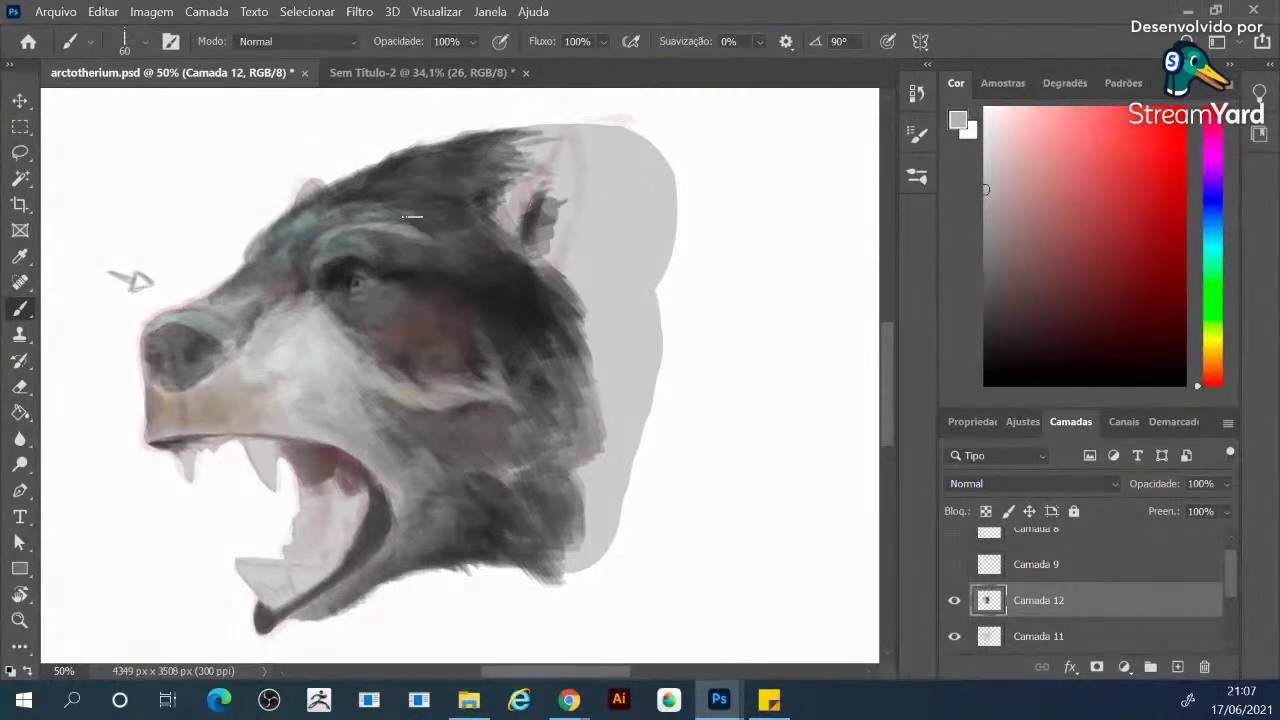
# Paint a pale stripe over the brow and down behind the eye patch, refining its edges with sampled light and dark fur tones
pyautogui.moveTo(404, 222)
pyautogui.mouseDown()
pyautogui.moveTo(430, 225)
pyautogui.moveTo(408, 224)
pyautogui.mouseUp()
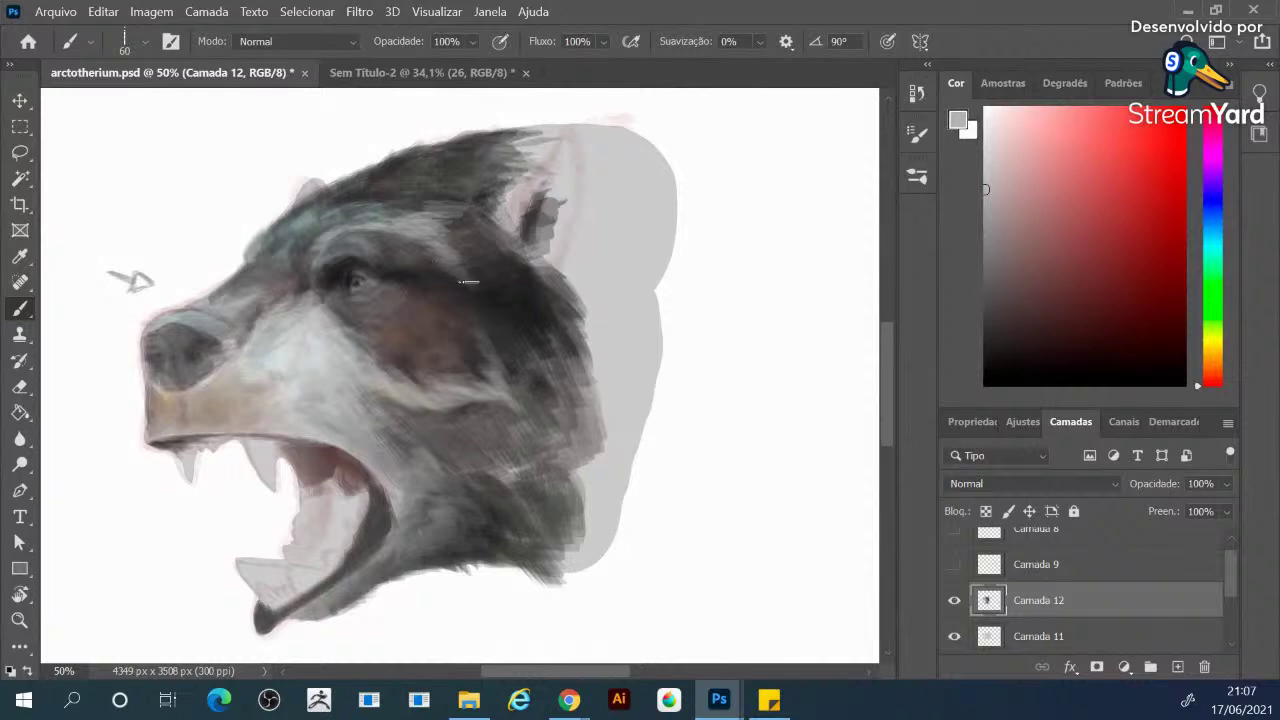
pyautogui.keyDown('alt'); pyautogui.click(239, 435); pyautogui.keyUp('alt')
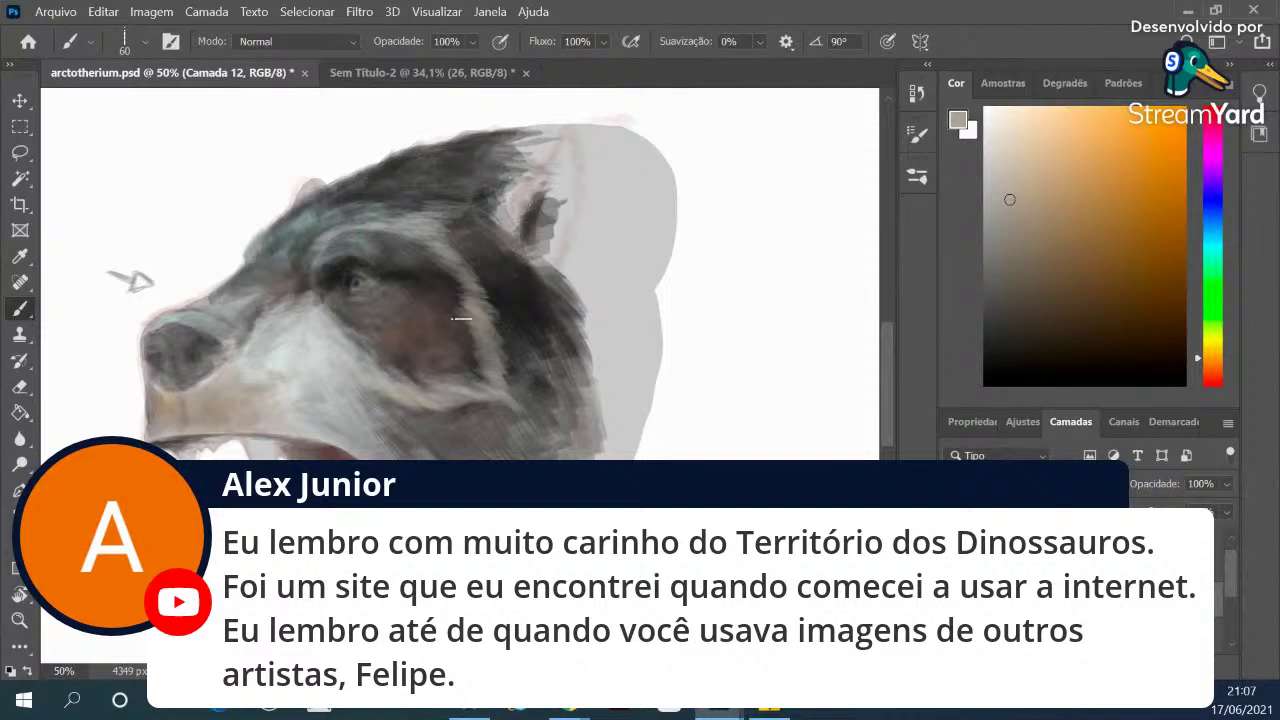
pyautogui.keyDown('alt'); pyautogui.click(382, 278); pyautogui.keyUp('alt')
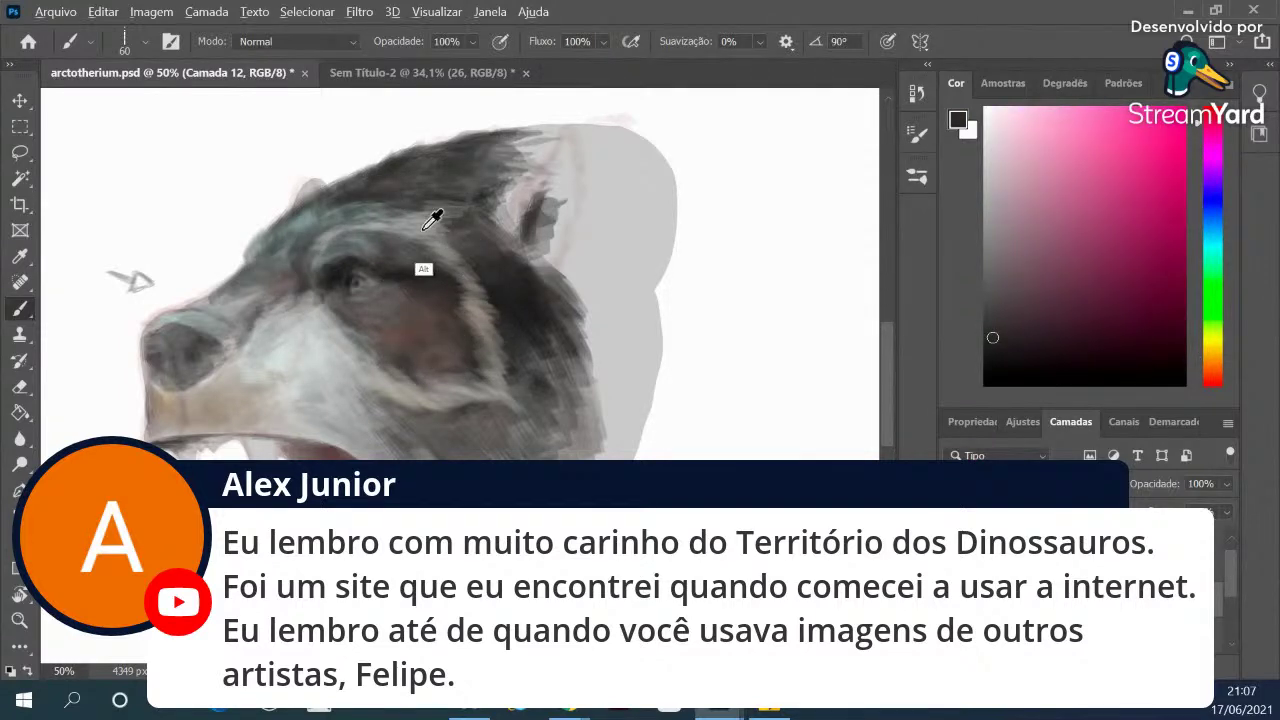
pyautogui.keyDown('alt'); pyautogui.click(418, 266); pyautogui.keyUp('alt')
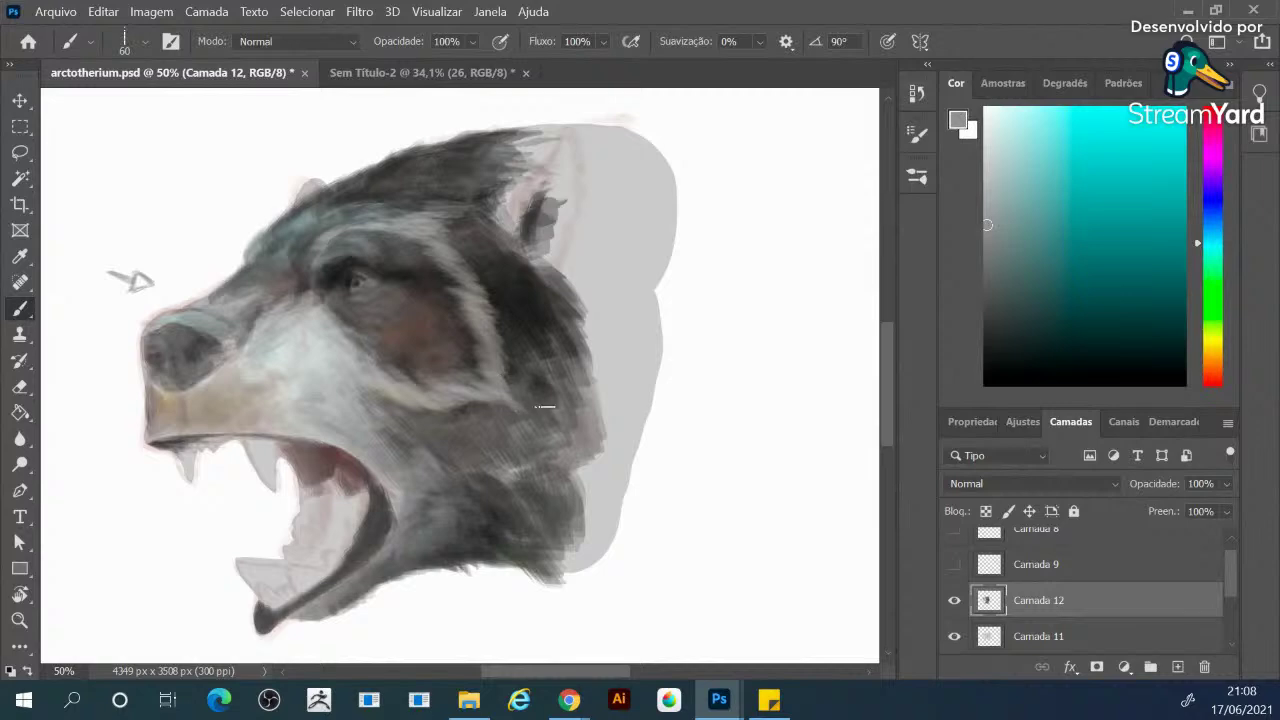
pyautogui.keyDown('alt'); pyautogui.click(525, 325); pyautogui.keyUp('alt')
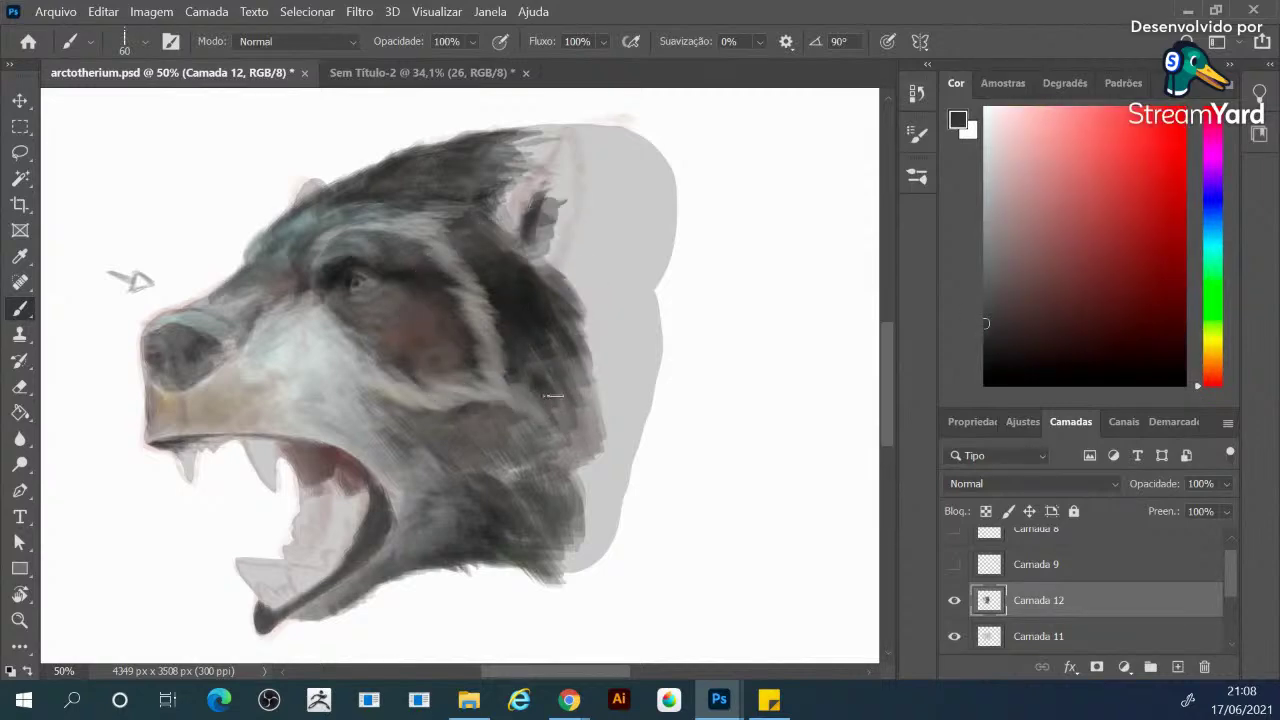
# Block in the upper mouth interior with sampled grey and dark purple strokes
pyautogui.moveTo(322, 466)
pyautogui.mouseDown()
pyautogui.moveTo(315, 518)
pyautogui.moveTo(316, 472)
pyautogui.moveTo(342, 445)
pyautogui.mouseUp()
pyautogui.keyDown('alt'); pyautogui.click(315, 521); pyautogui.keyUp('alt')
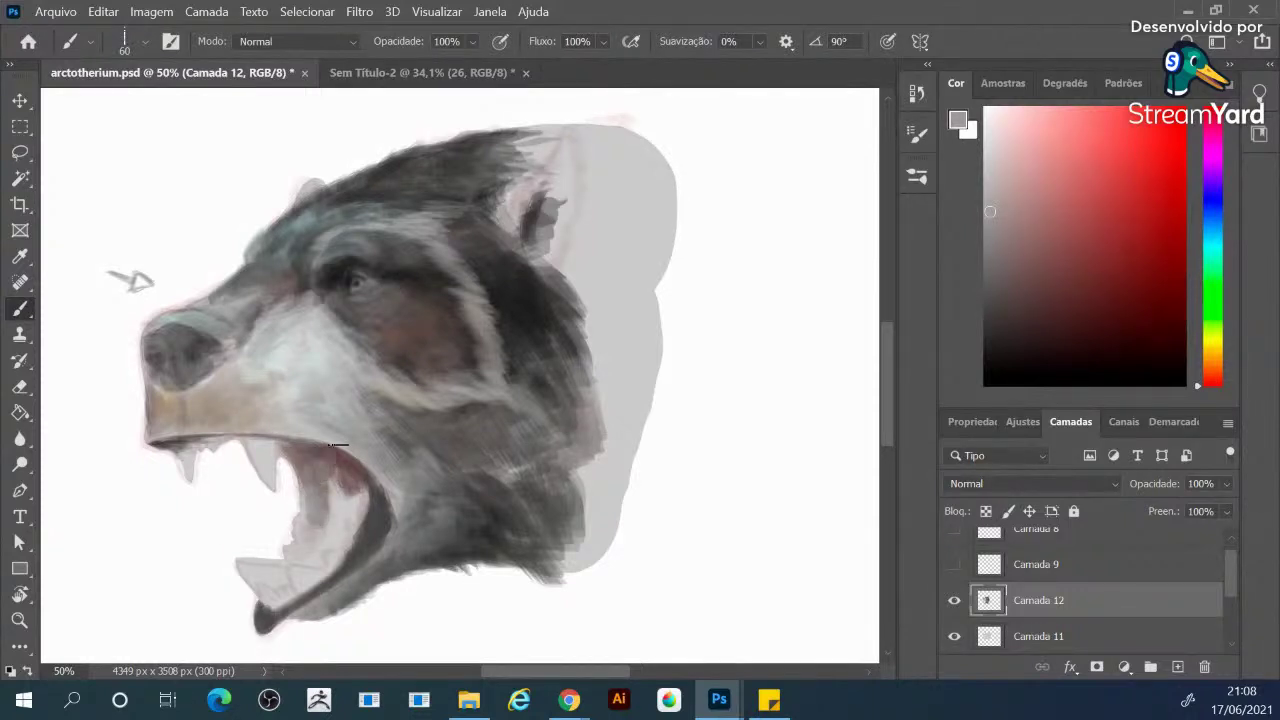
pyautogui.click(1214, 175)
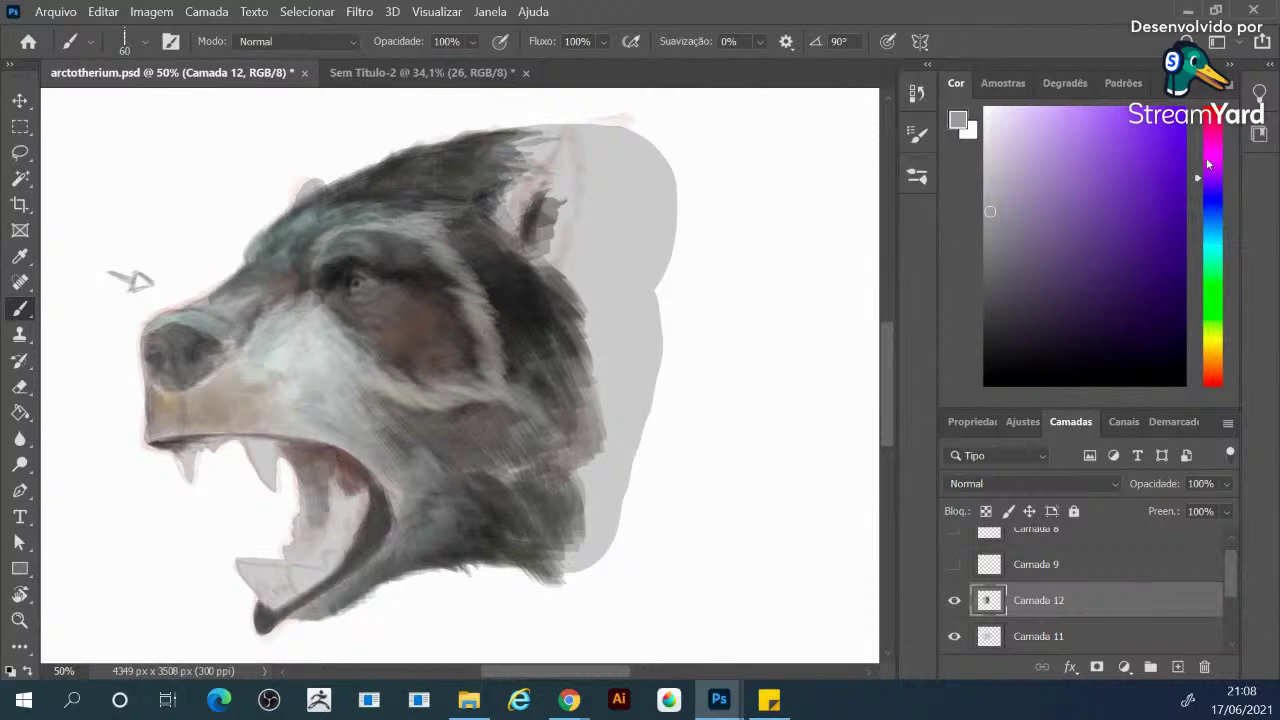
pyautogui.click(1205, 163)
pyautogui.click(1175, 299)
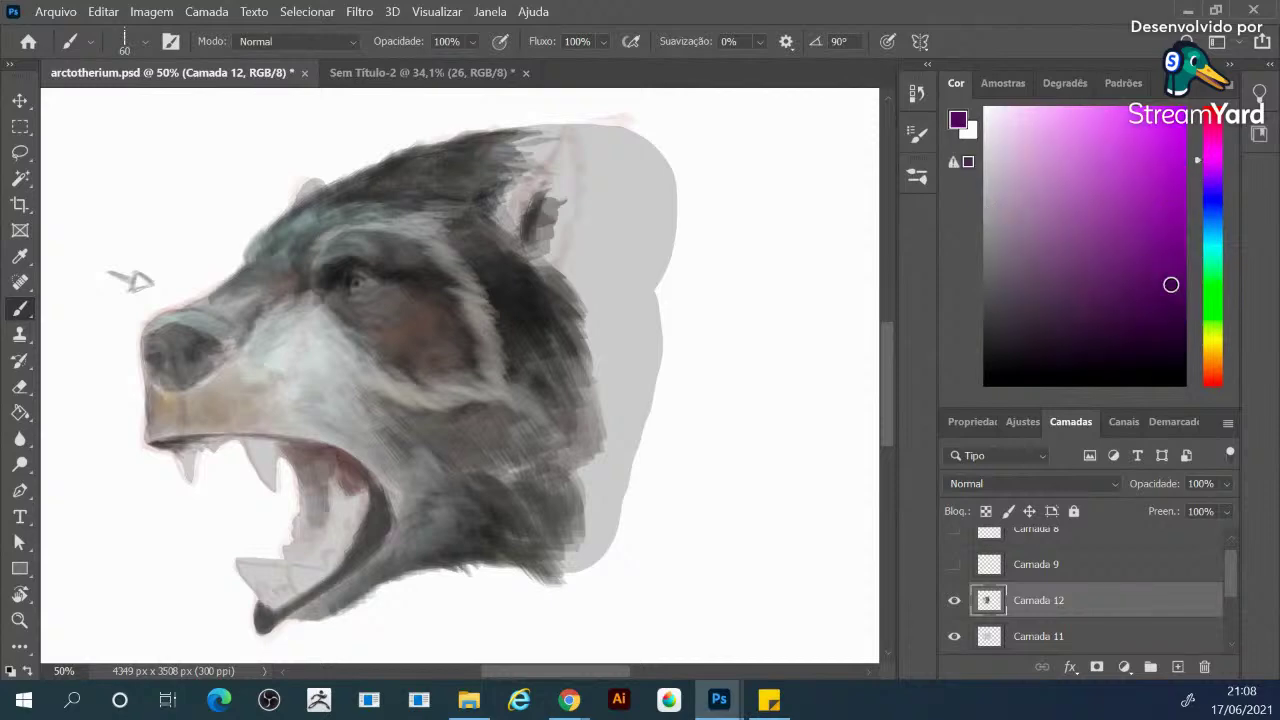
pyautogui.moveTo(316, 465)
pyautogui.mouseDown()
pyautogui.moveTo(327, 524)
pyautogui.moveTo(325, 453)
pyautogui.moveTo(319, 476)
pyautogui.moveTo(307, 454)
pyautogui.moveTo(307, 474)
pyautogui.moveTo(308, 448)
pyautogui.moveTo(303, 462)
pyautogui.moveTo(340, 554)
pyautogui.moveTo(313, 494)
pyautogui.mouseUp()
pyautogui.keyDown('alt'); pyautogui.click(316, 462); pyautogui.keyUp('alt')
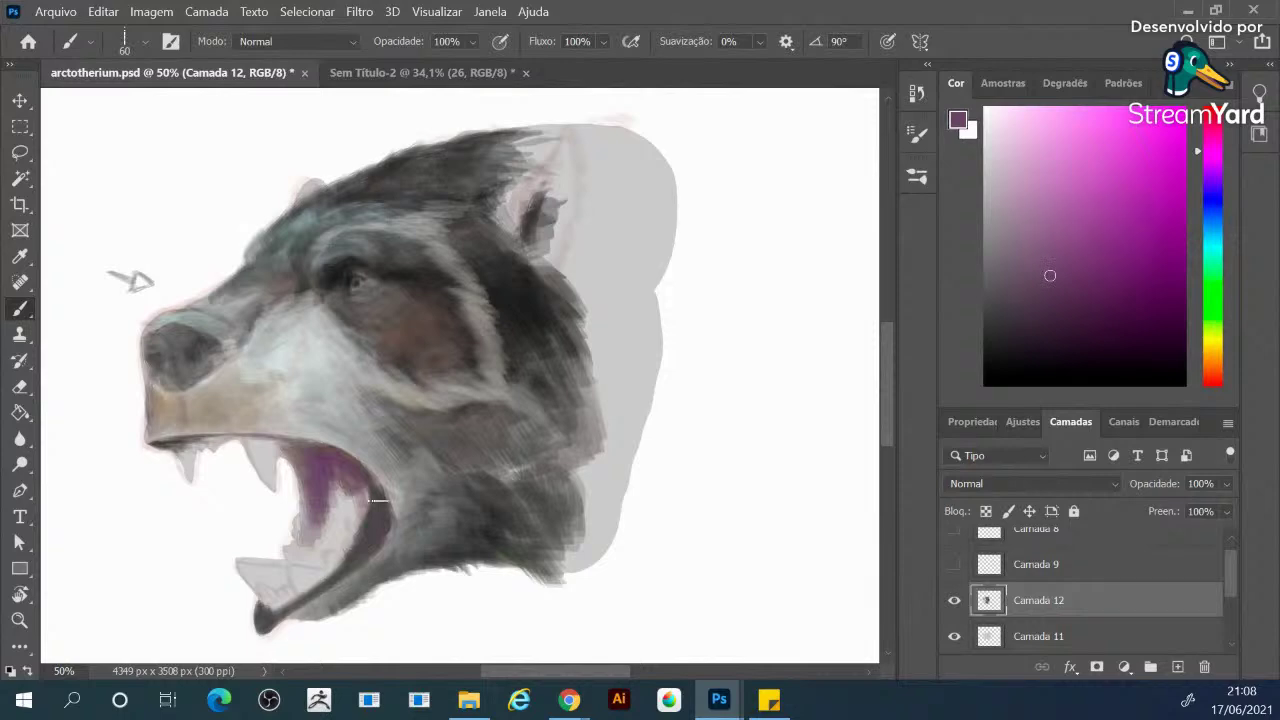
pyautogui.moveTo(340, 476); pyautogui.dragTo(340, 515)
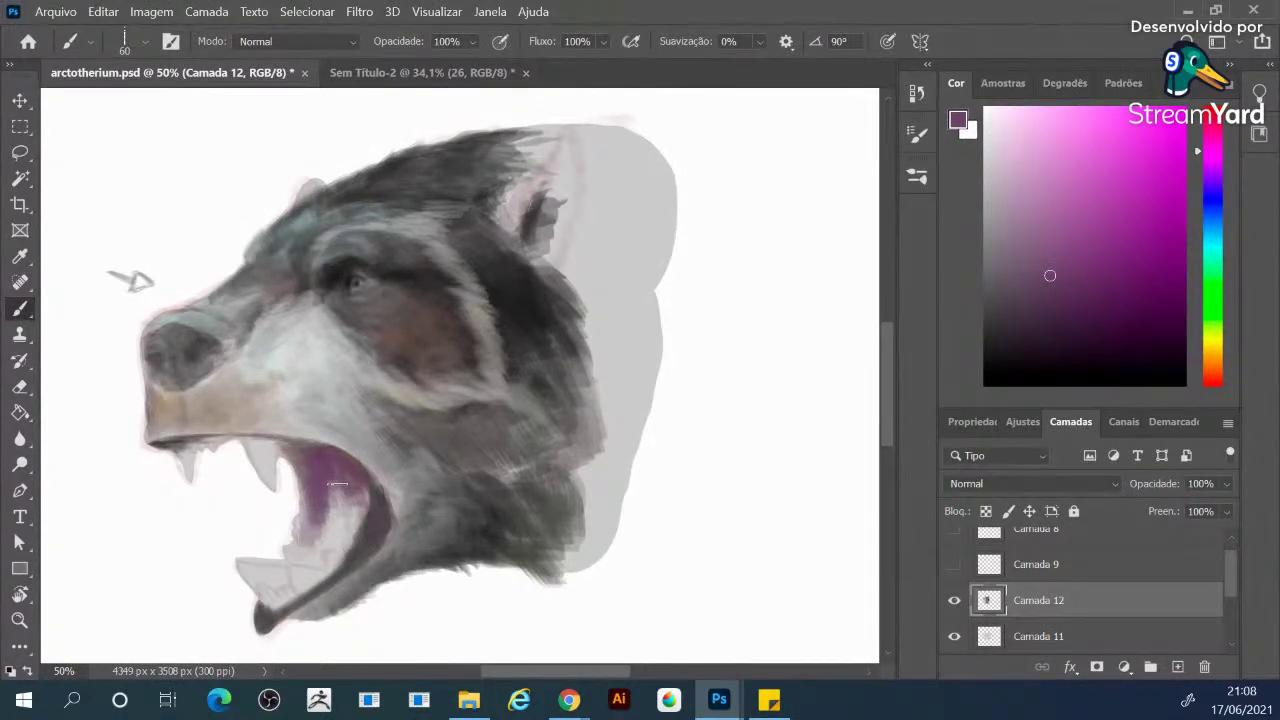
# Shade the deepest part of the mouth with dark brown, reducing the brush to 35 px
pyautogui.click(1210, 368)
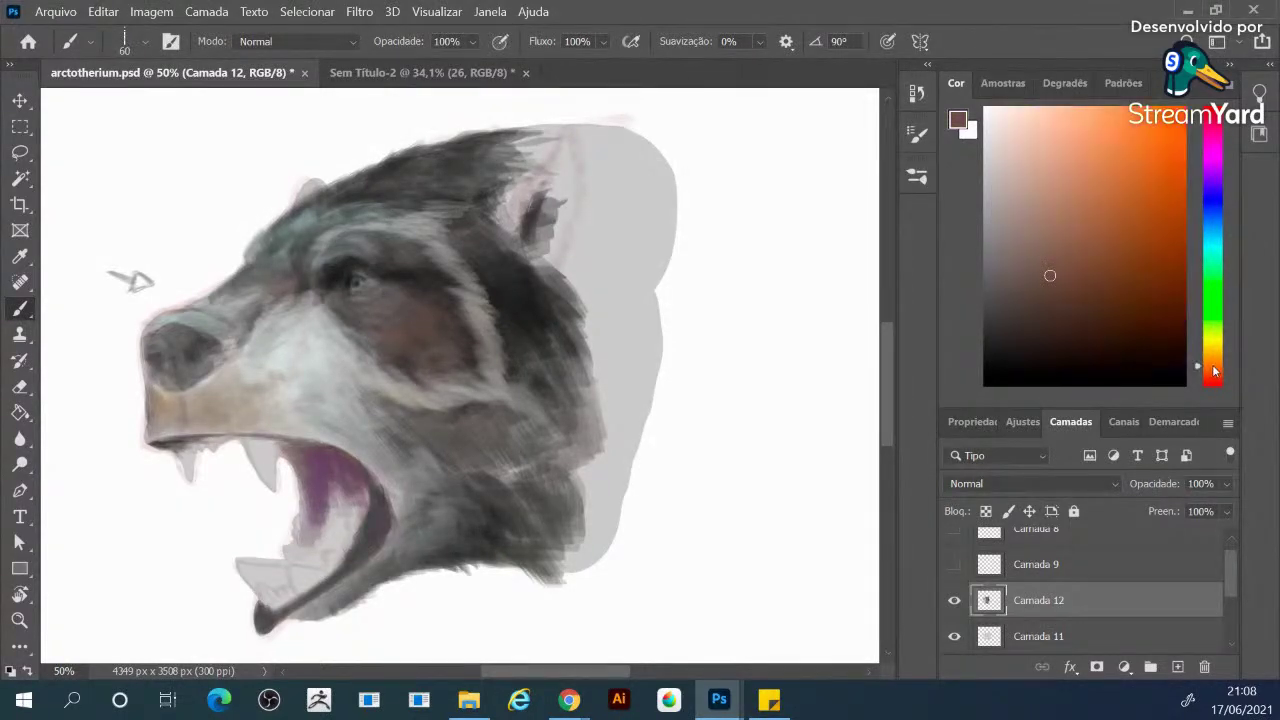
pyautogui.click(1093, 330)
pyautogui.press('[')
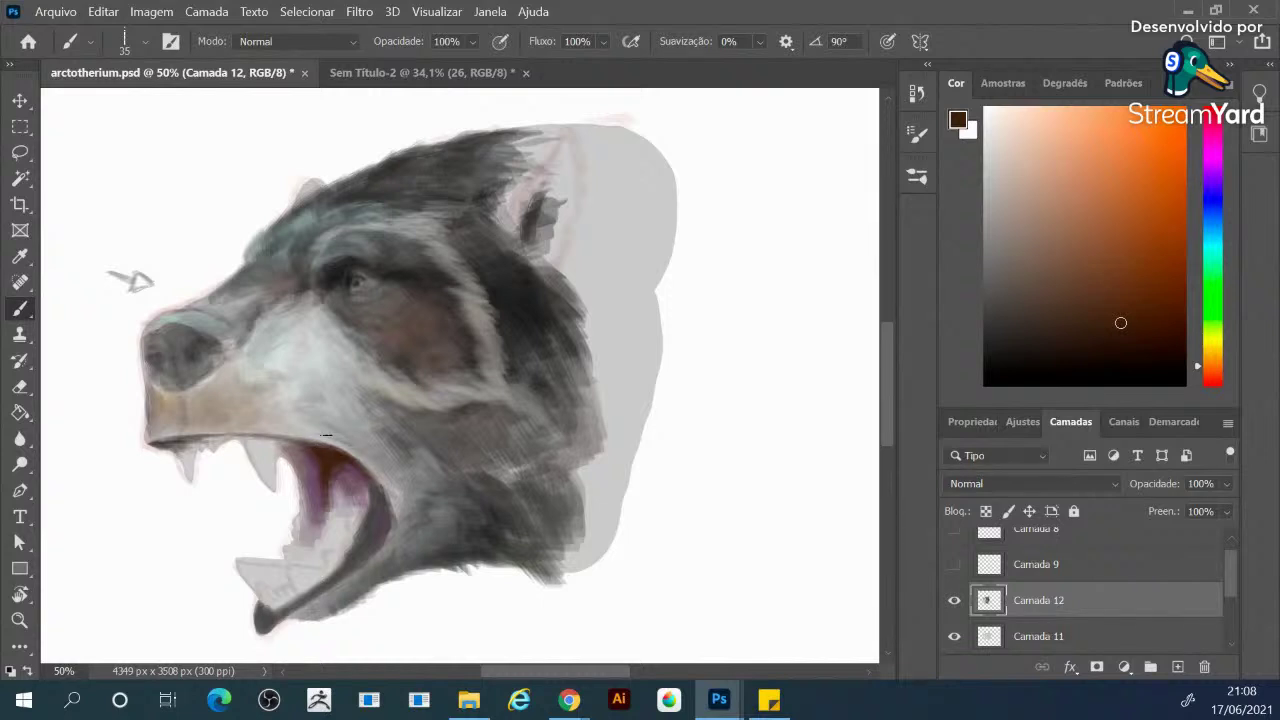
# Define the lip edge near the mouth corner and add fine fur strokes above it in sampled greys
pyautogui.moveTo(354, 415)
pyautogui.mouseDown()
pyautogui.moveTo(360, 440)
pyautogui.moveTo(335, 425)
pyautogui.moveTo(367, 441)
pyautogui.mouseUp()
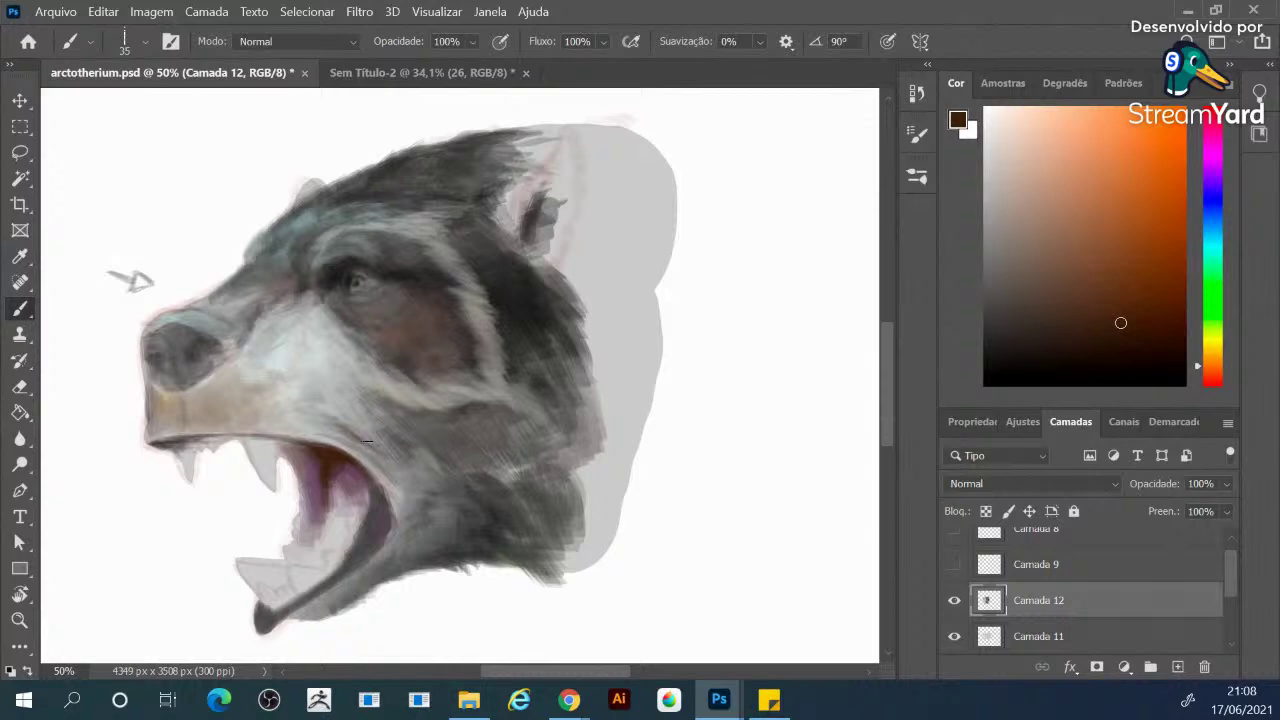
pyautogui.keyDown('alt'); pyautogui.click(364, 424); pyautogui.keyUp('alt')
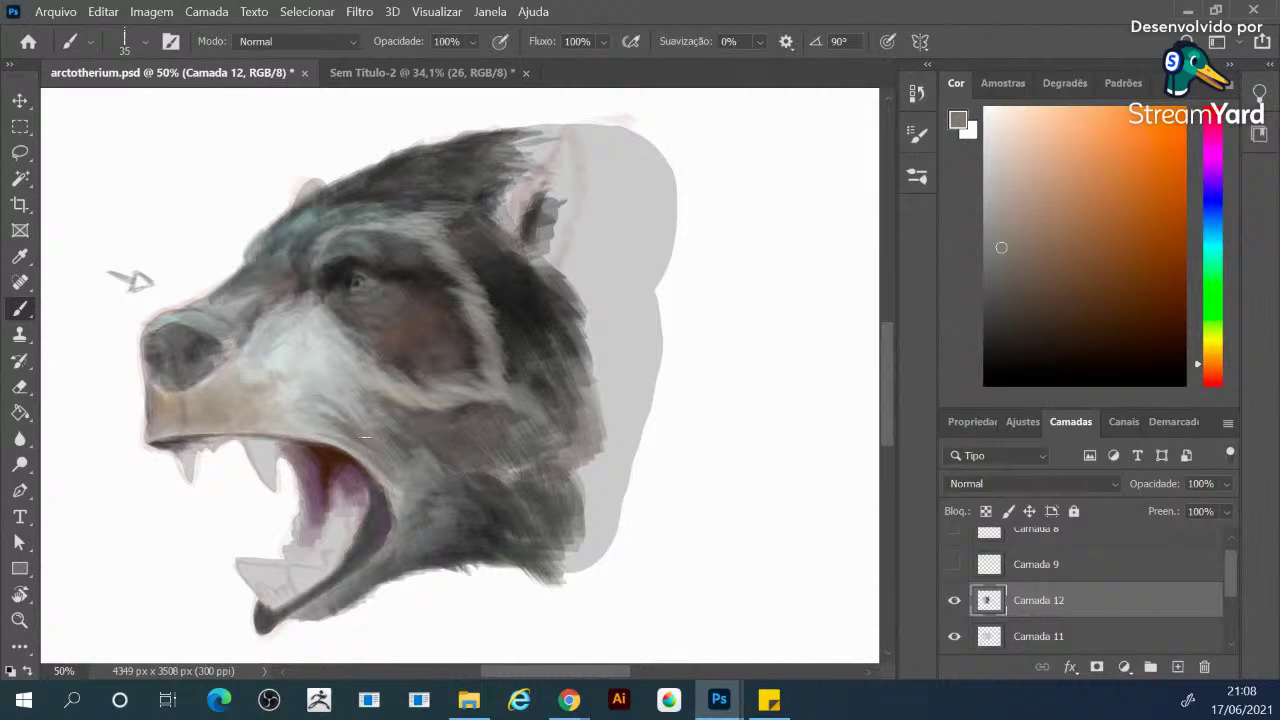
pyautogui.keyDown('alt'); pyautogui.click(321, 407); pyautogui.keyUp('alt')
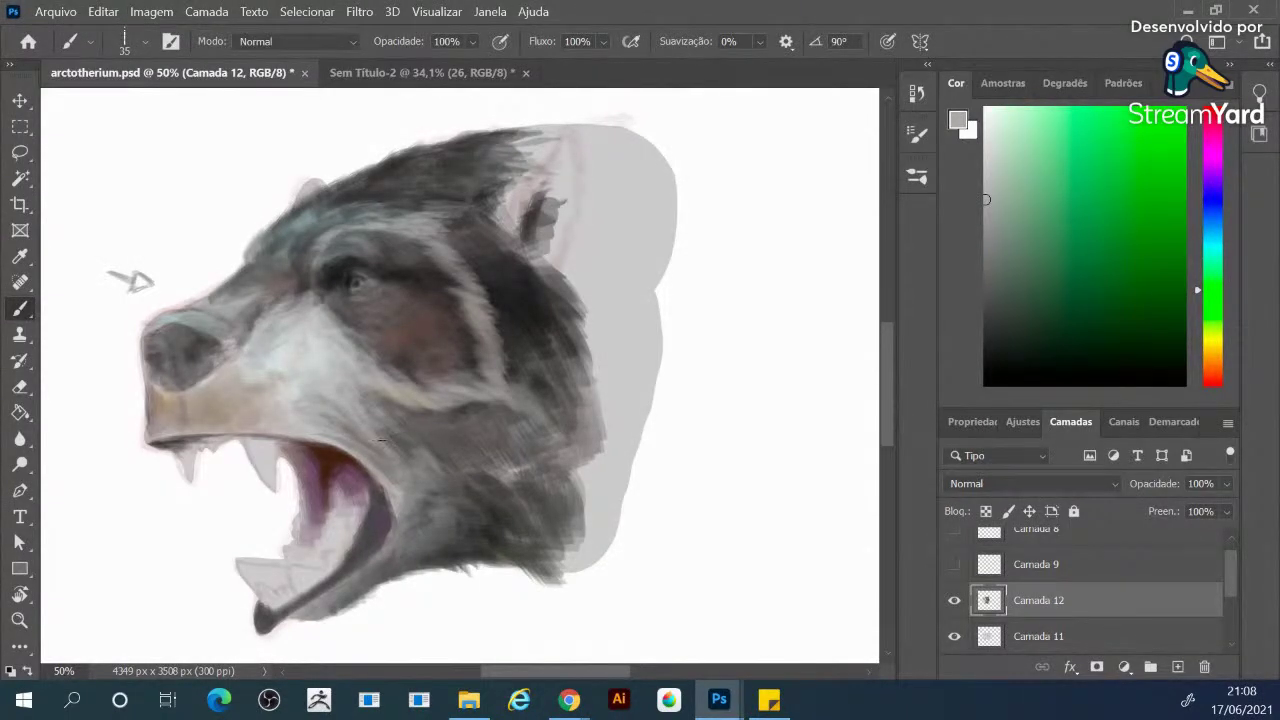
# Rotate the canvas view to about -101° and paint the bear's nostrils black with a 25 px brush
pyautogui.keyDown('alt'); pyautogui.click(335, 274); pyautogui.keyUp('alt')
pyautogui.press('r')
pyautogui.moveTo(417, 282)
pyautogui.mouseDown()
pyautogui.moveTo(457, 251)
pyautogui.moveTo(367, 277)
pyautogui.moveTo(486, 366)
pyautogui.moveTo(369, 517)
pyautogui.mouseUp()
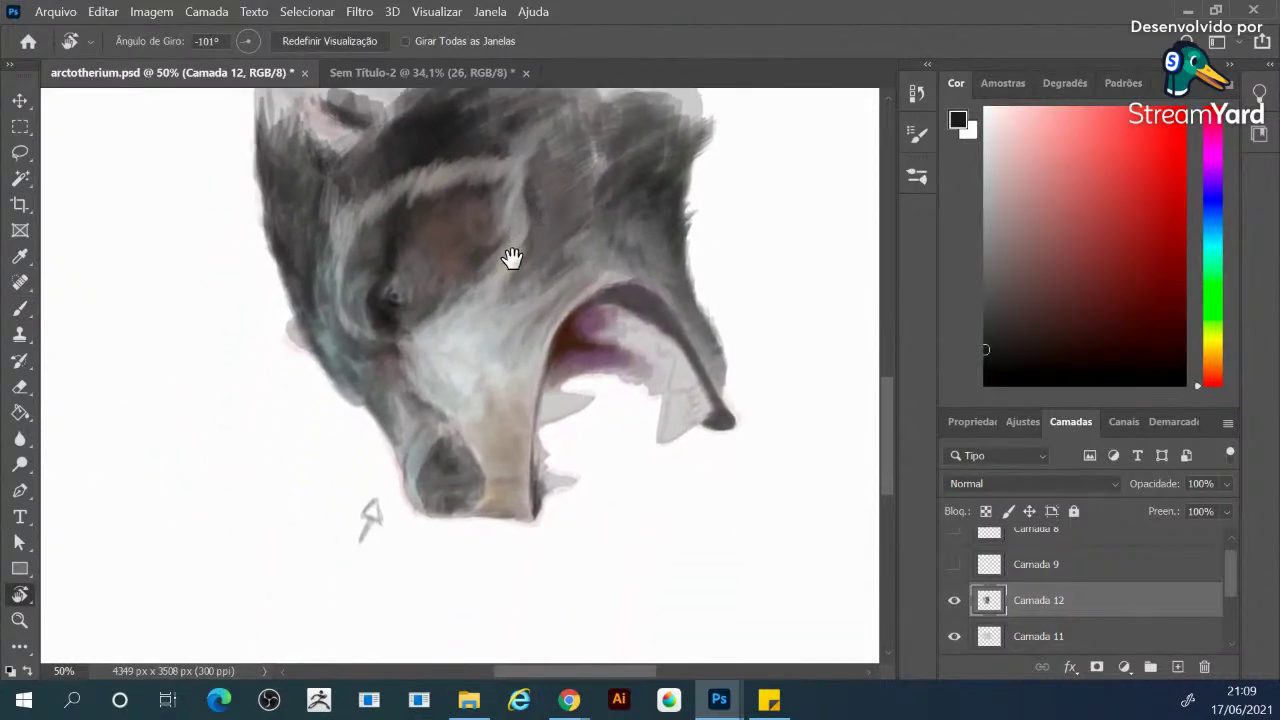
pyautogui.press('b')
pyautogui.click(989, 372)
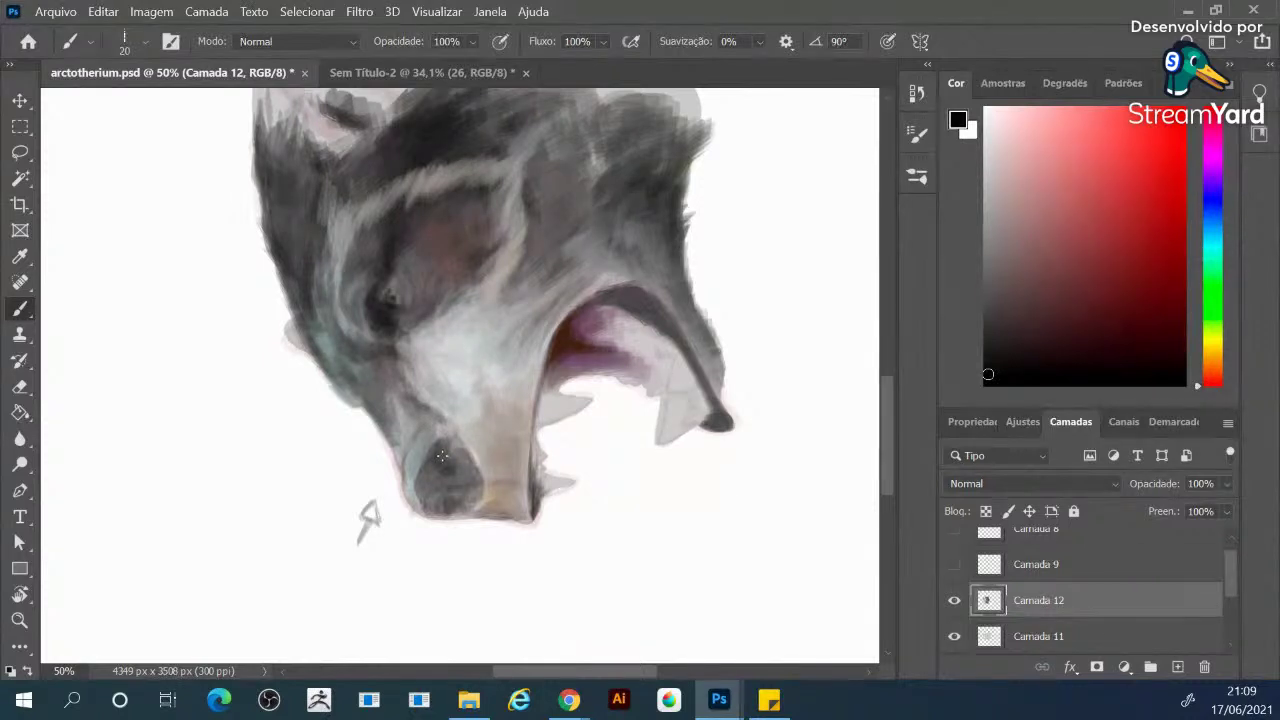
pyautogui.press(']')
pyautogui.moveTo(447, 457); pyautogui.dragTo(443, 462)
pyautogui.click(449, 458)
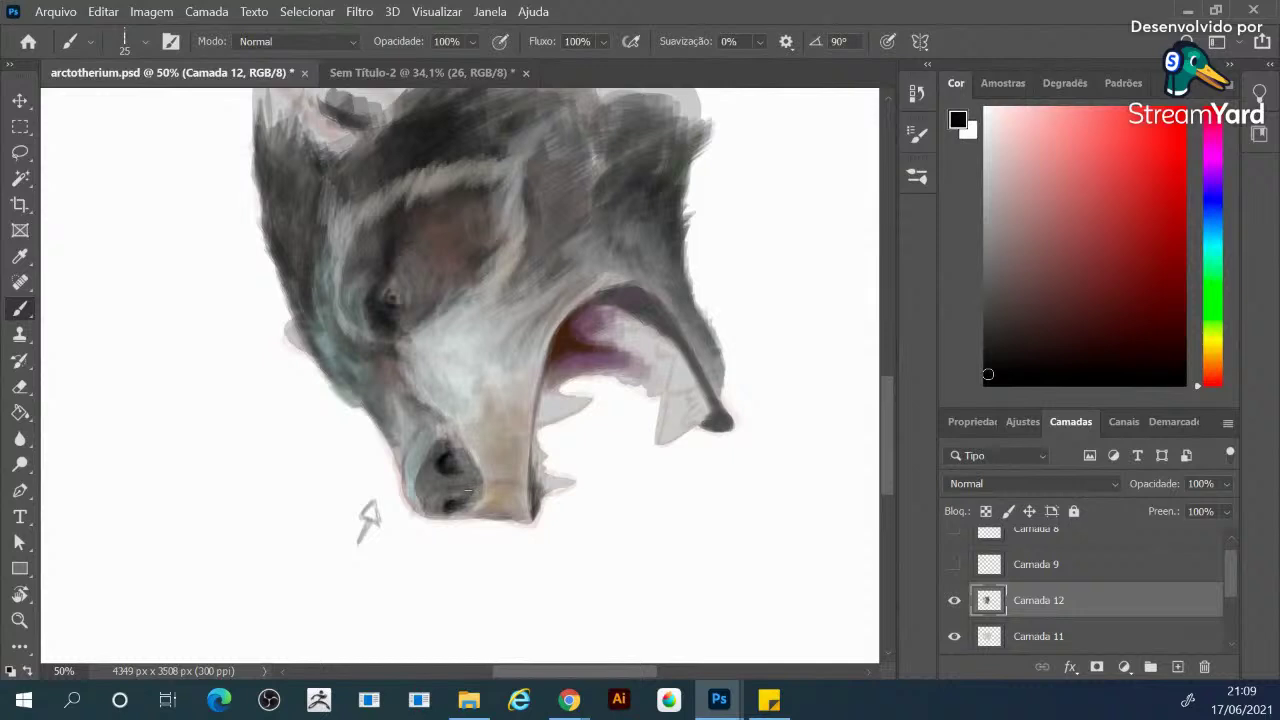
pyautogui.click(467, 478)
# Paint a dark rim between the nose pad and the muzzle, blending it with sampled grey and near-black tones
pyautogui.moveTo(440, 423); pyautogui.dragTo(470, 456)
pyautogui.keyDown('alt'); pyautogui.click(446, 431); pyautogui.keyUp('alt')
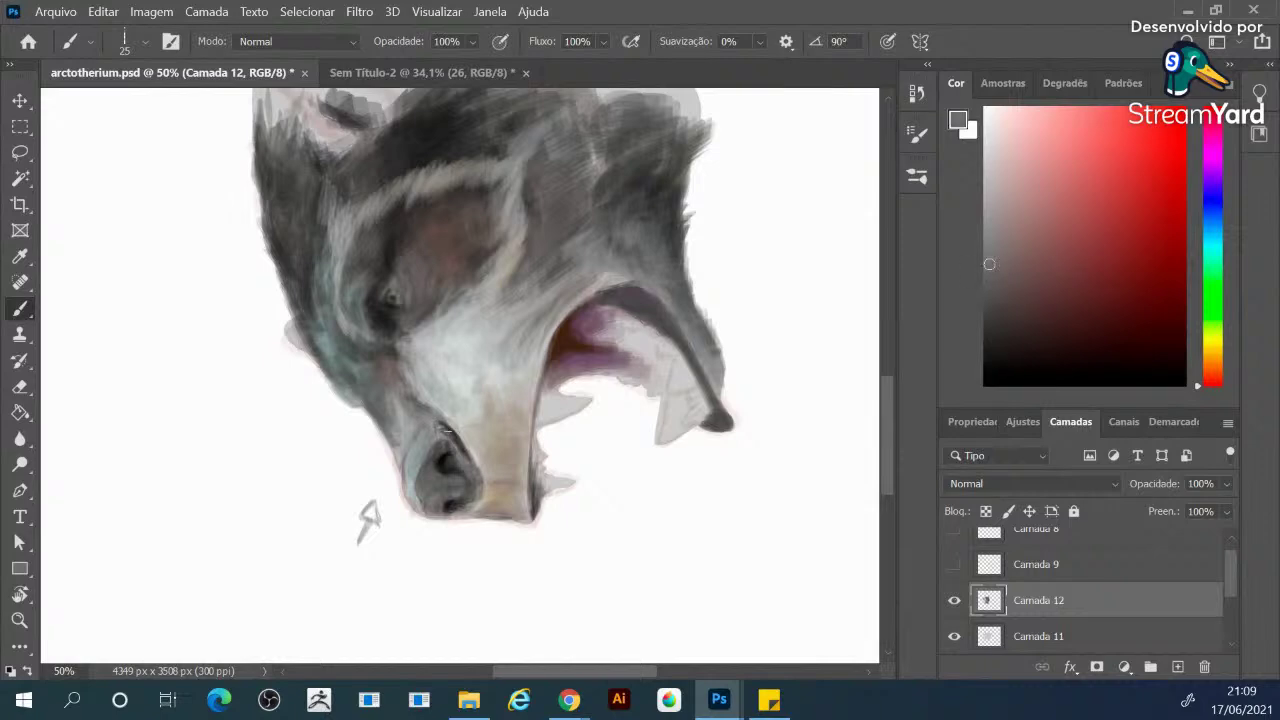
pyautogui.keyDown('alt'); pyautogui.click(455, 502); pyautogui.keyUp('alt')
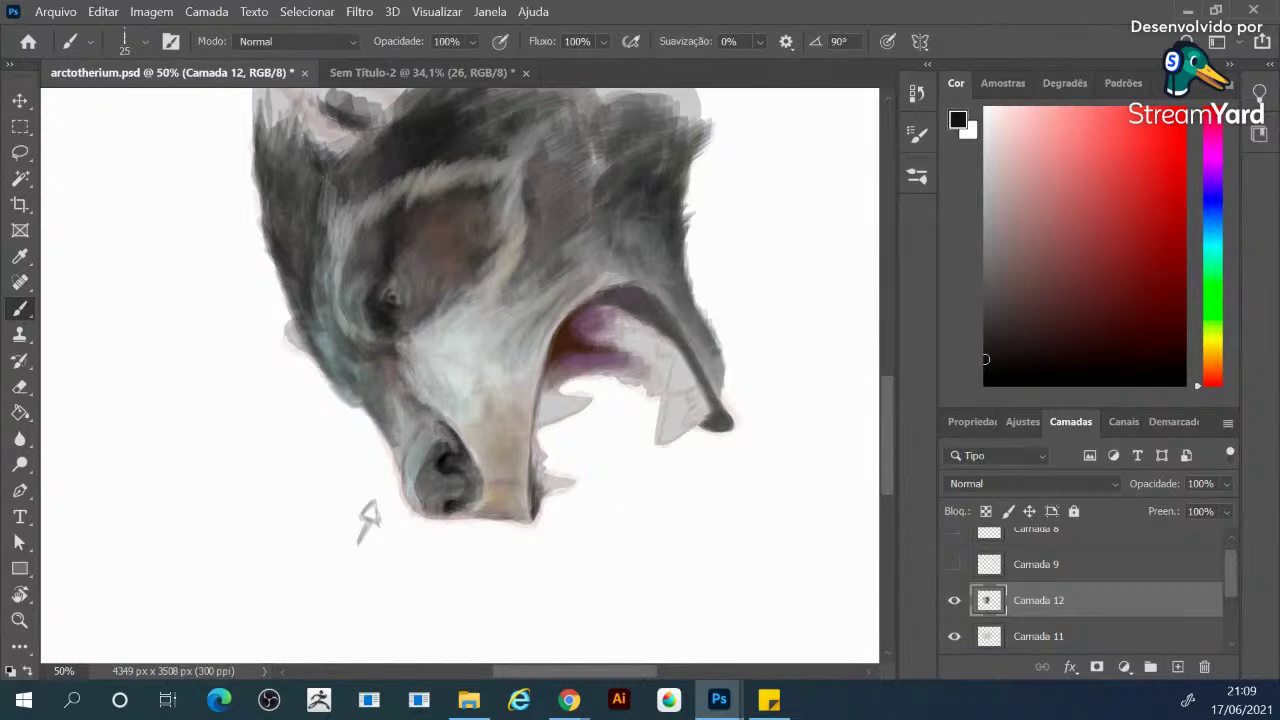
pyautogui.keyDown('alt'); pyautogui.click(446, 443); pyautogui.keyUp('alt')
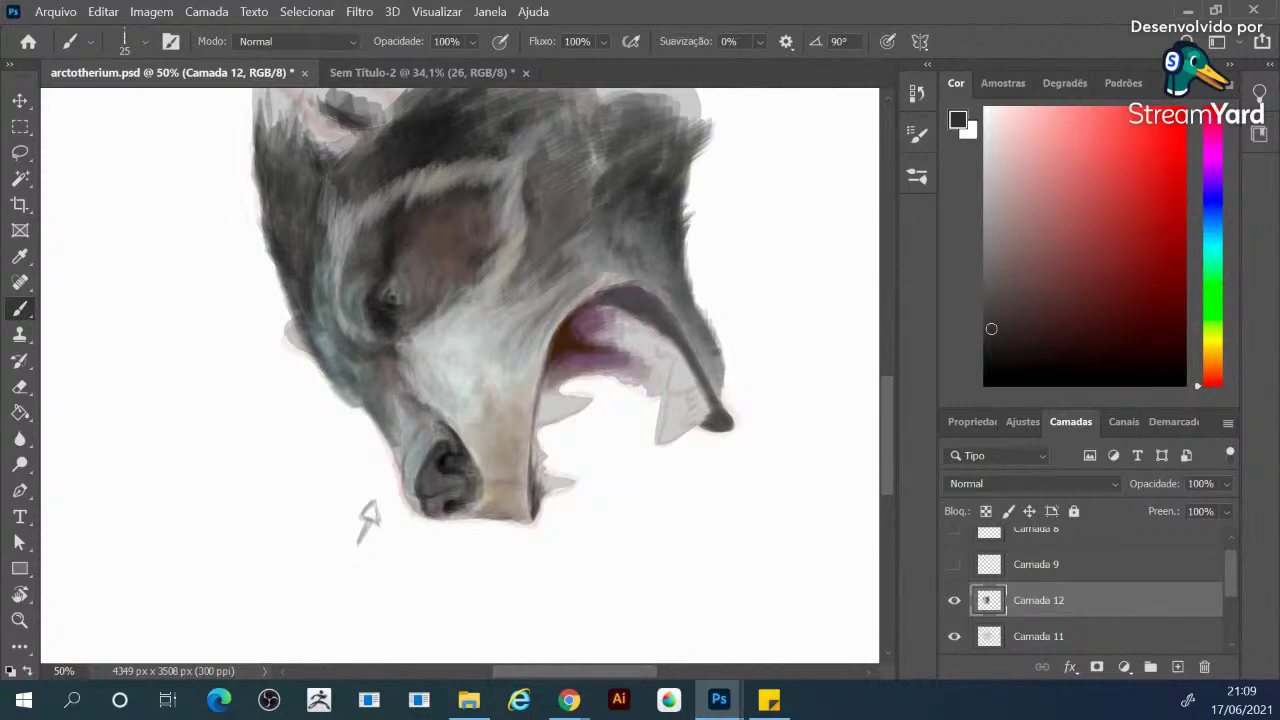
# Model the nose pad around the nostrils with sampled brownish-grey, black and light-grey tones
pyautogui.keyDown('alt'); pyautogui.click(488, 494); pyautogui.keyUp('alt')
pyautogui.keyDown('alt'); pyautogui.click(430, 485); pyautogui.keyUp('alt')
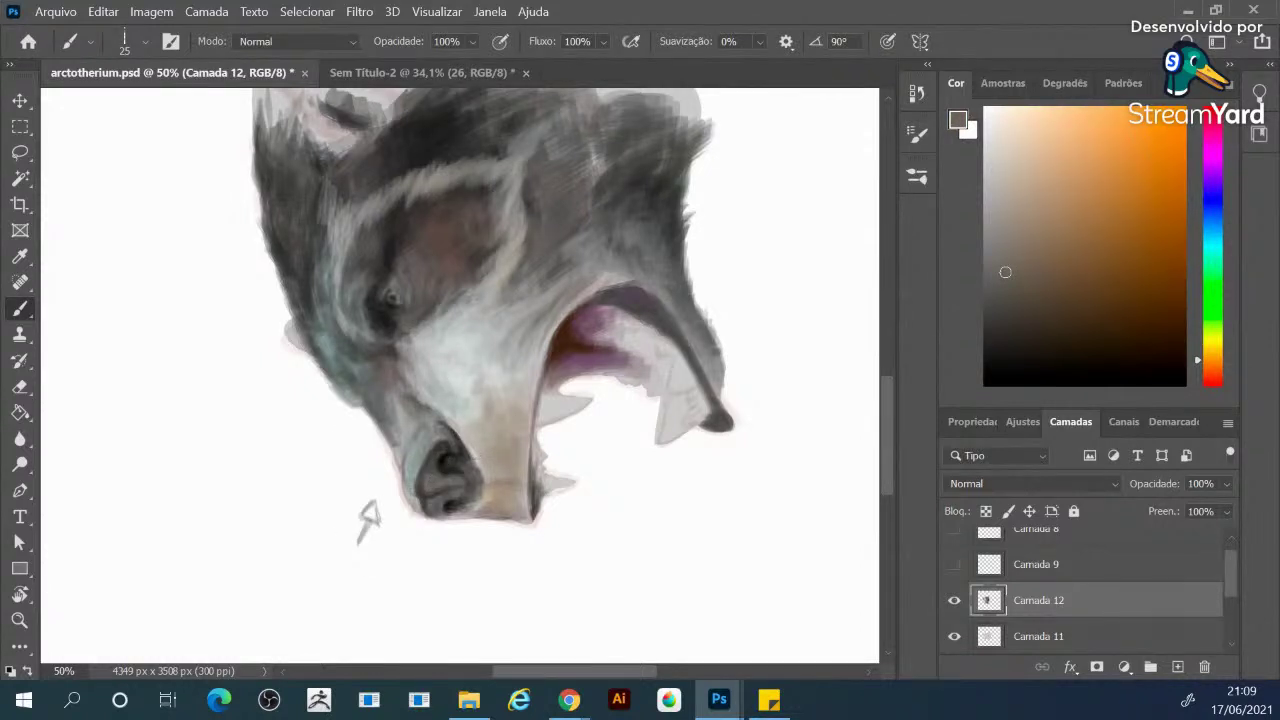
pyautogui.keyDown('alt'); pyautogui.click(449, 458); pyautogui.keyUp('alt')
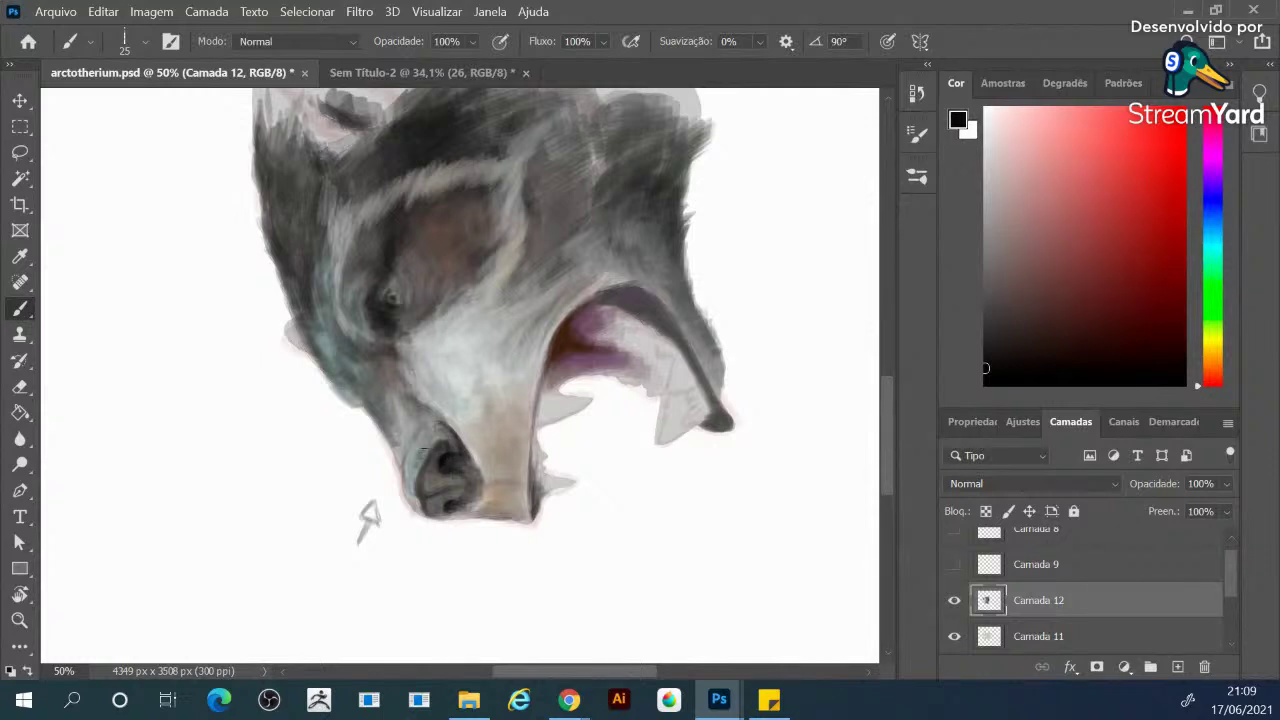
pyautogui.keyDown('alt'); pyautogui.click(418, 456); pyautogui.keyUp('alt')
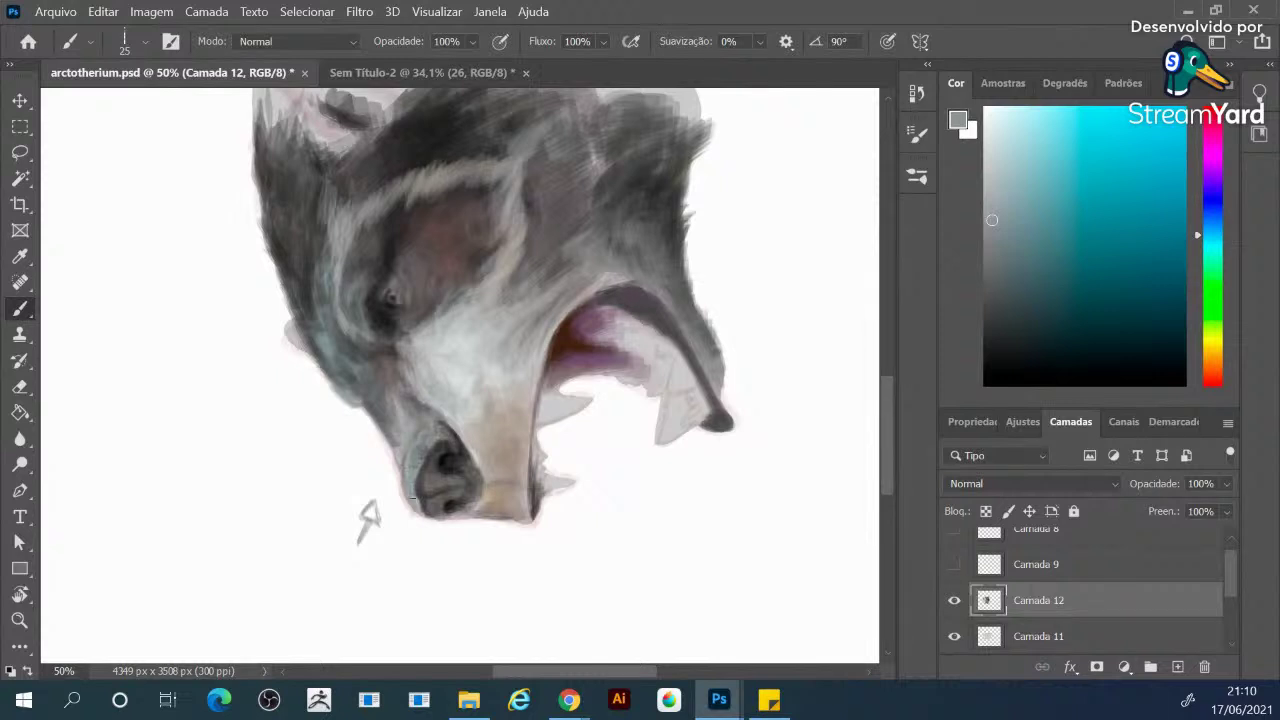
# Refine the nose edge and the fur up the muzzle bridge with sampled near-black and grey tones
pyautogui.keyDown('alt'); pyautogui.click(452, 448); pyautogui.keyUp('alt')
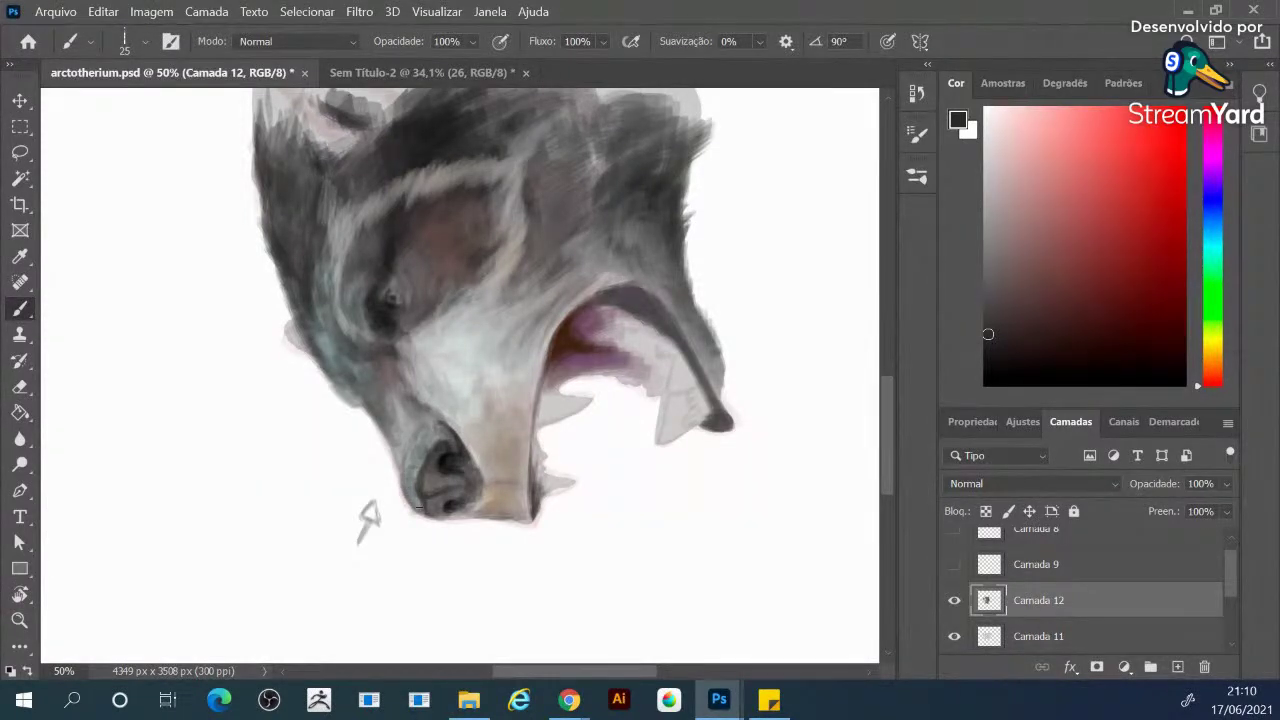
pyautogui.keyDown('alt'); pyautogui.click(410, 462); pyautogui.keyUp('alt')
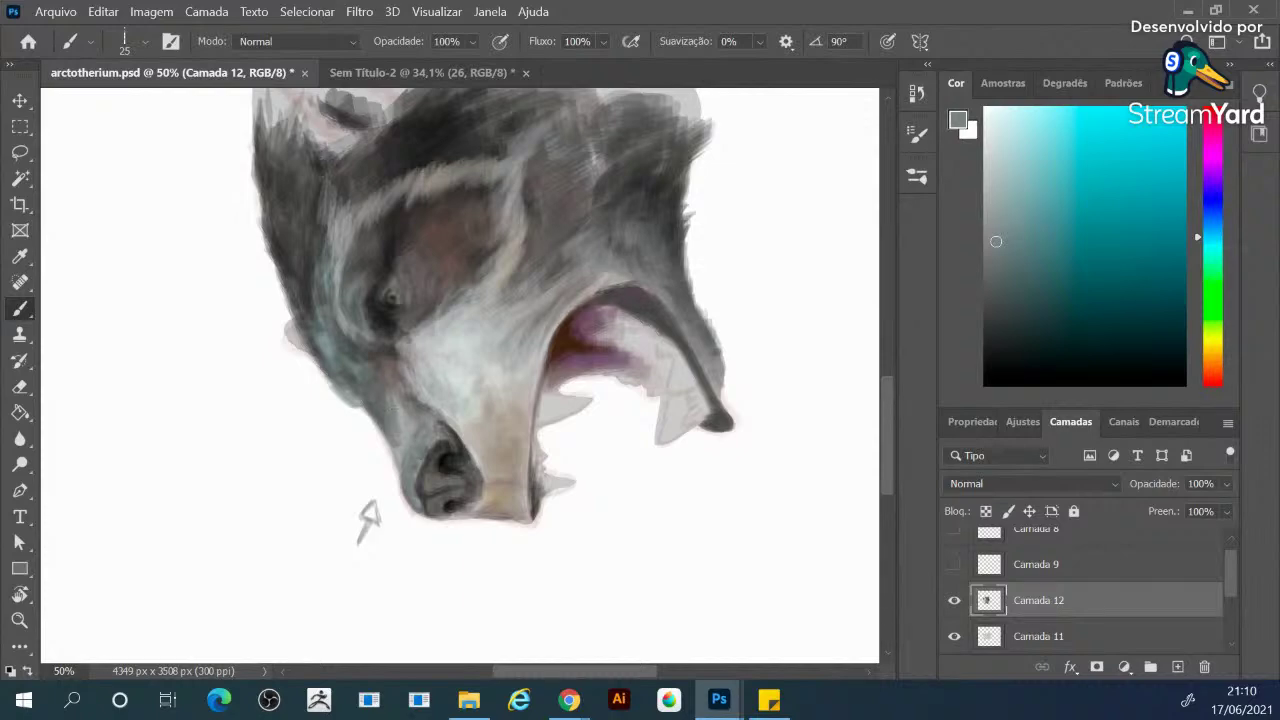
pyautogui.keyDown('alt'); pyautogui.click(390, 349); pyautogui.keyUp('alt')
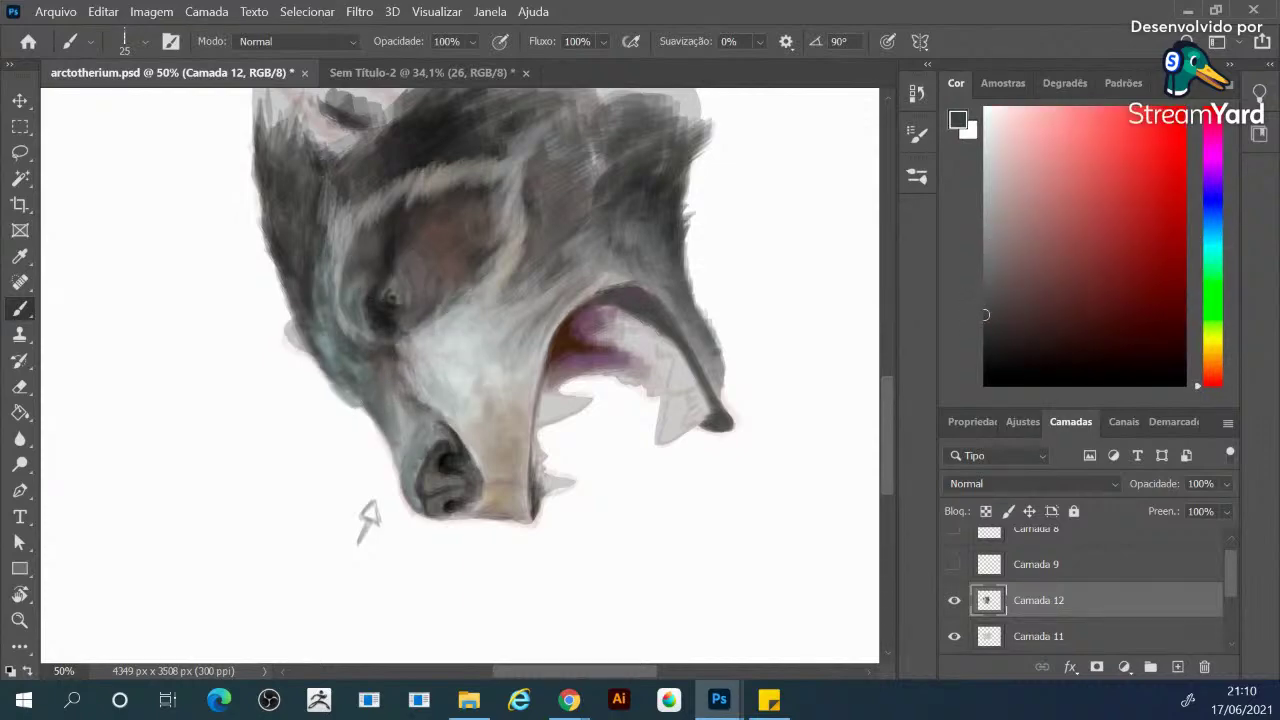
# Paint the bear's iris in golden brown and its pupil in black with a 25 px brush
pyautogui.click(1211, 358)
pyautogui.click(1107, 267)
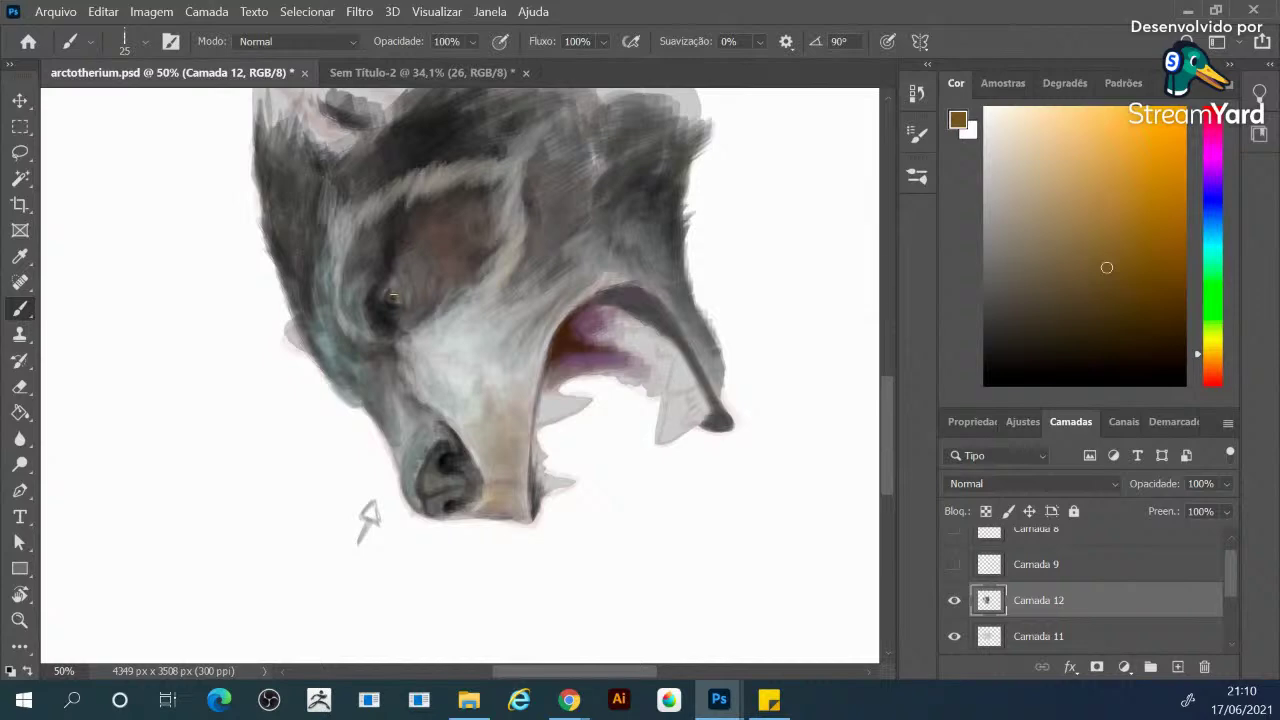
pyautogui.click(986, 383)
pyautogui.press('[')
pyautogui.press('[')
pyautogui.press(']')
pyautogui.hotkey('ctrl', '=')
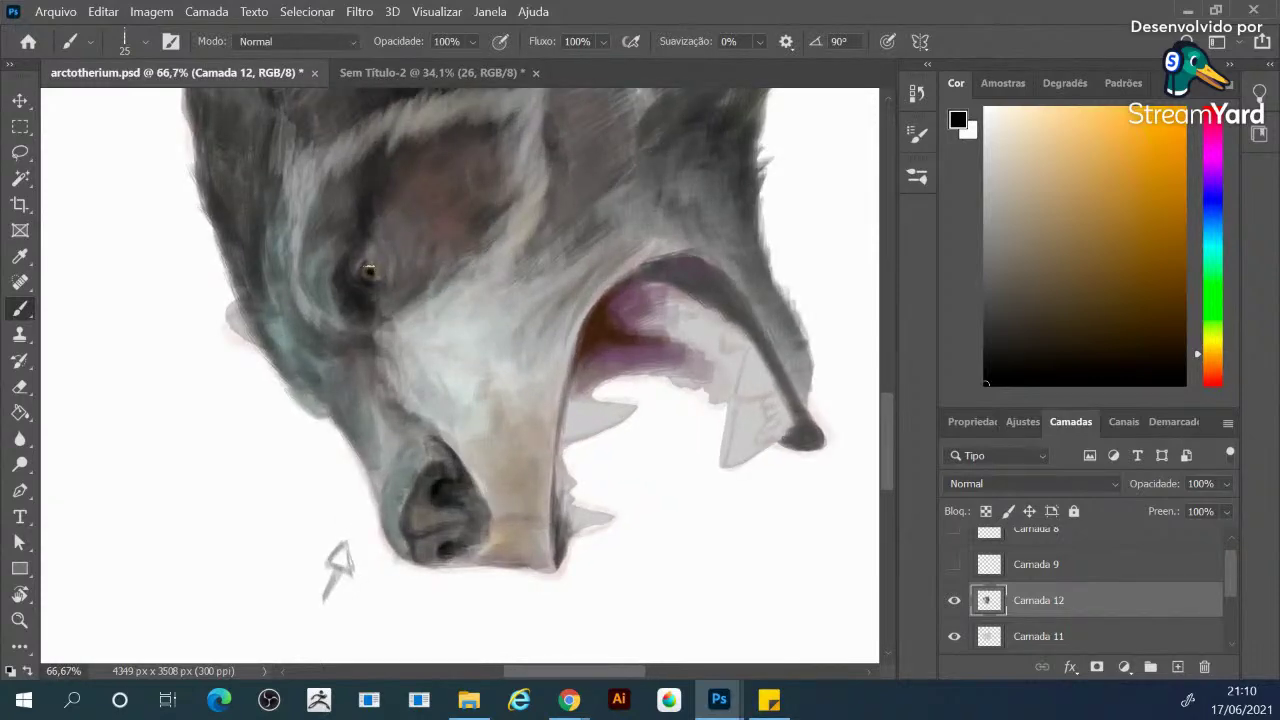
# Shape the eyelids and the folds around the eye with a 20 px brush in black and sampled grey tones
pyautogui.press('[')
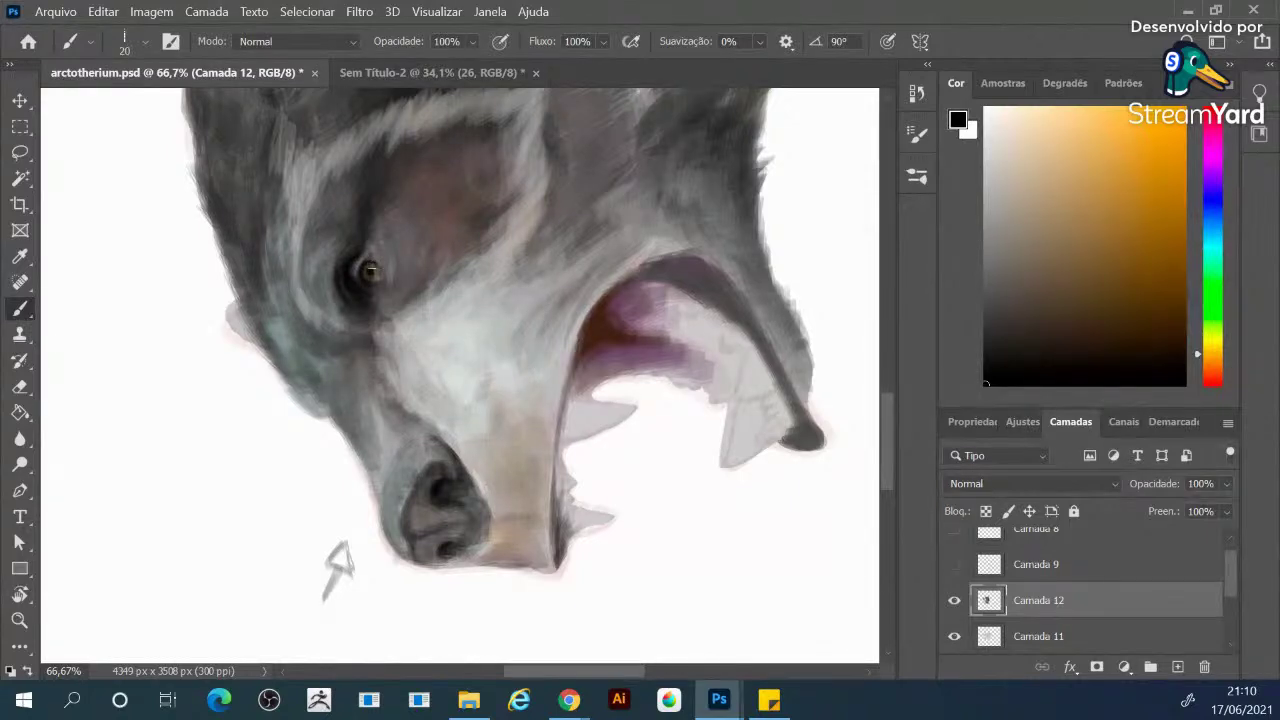
pyautogui.keyDown('alt'); pyautogui.click(370, 268); pyautogui.keyUp('alt')
pyautogui.keyDown('alt'); pyautogui.click(370, 262); pyautogui.keyUp('alt')
pyautogui.moveTo(379, 281); pyautogui.dragTo(386, 280)
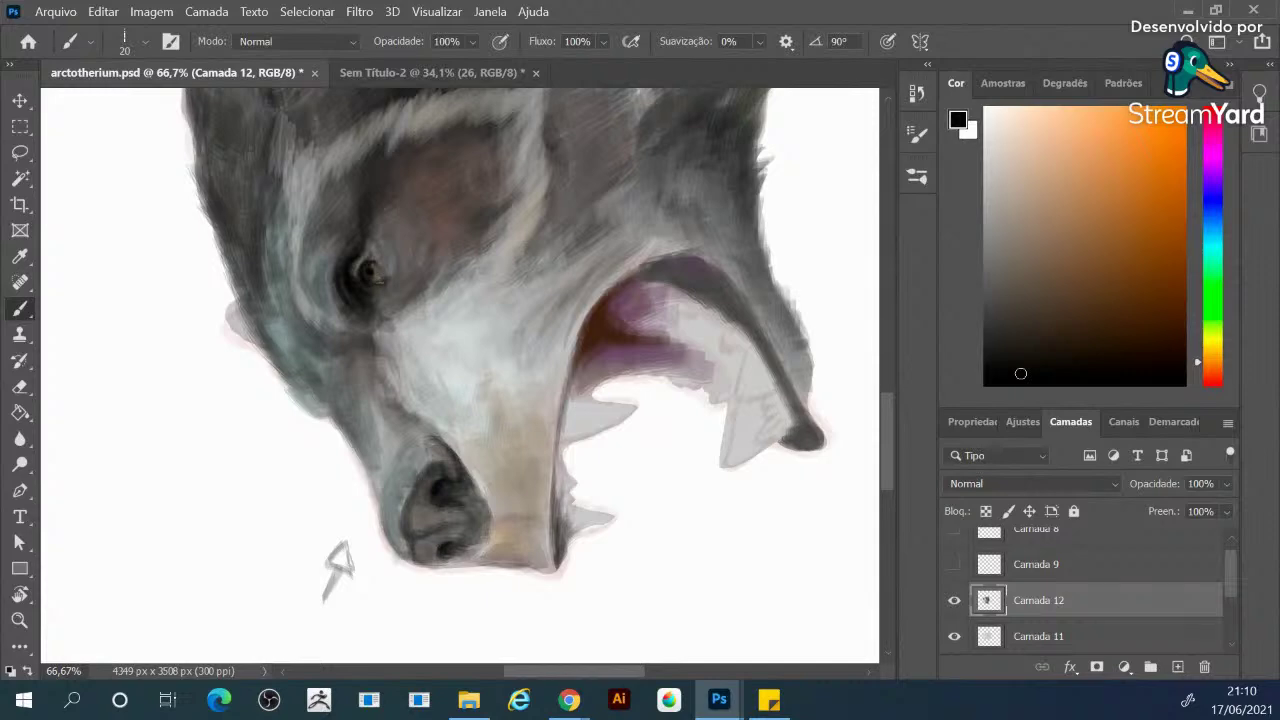
pyautogui.moveTo(386, 278); pyautogui.dragTo(390, 270)
pyautogui.moveTo(390, 274); pyautogui.dragTo(397, 264)
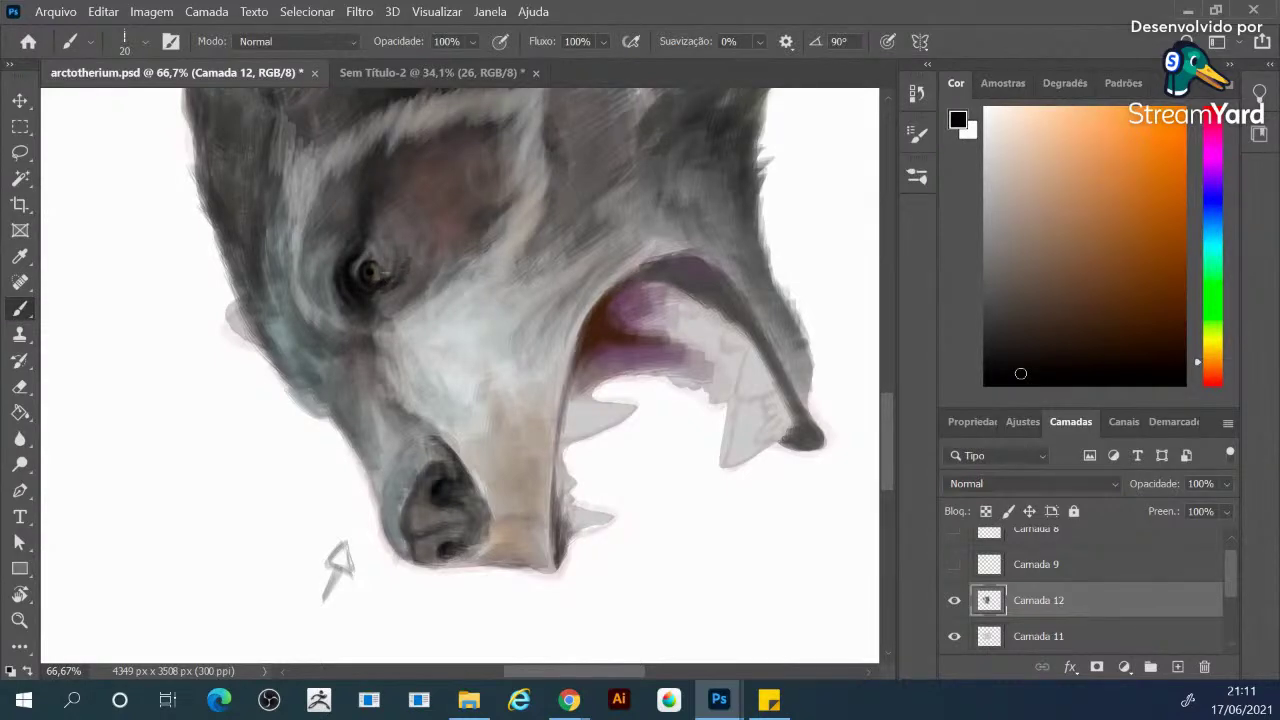
pyautogui.keyDown('alt'); pyautogui.click(381, 257); pyautogui.keyUp('alt')
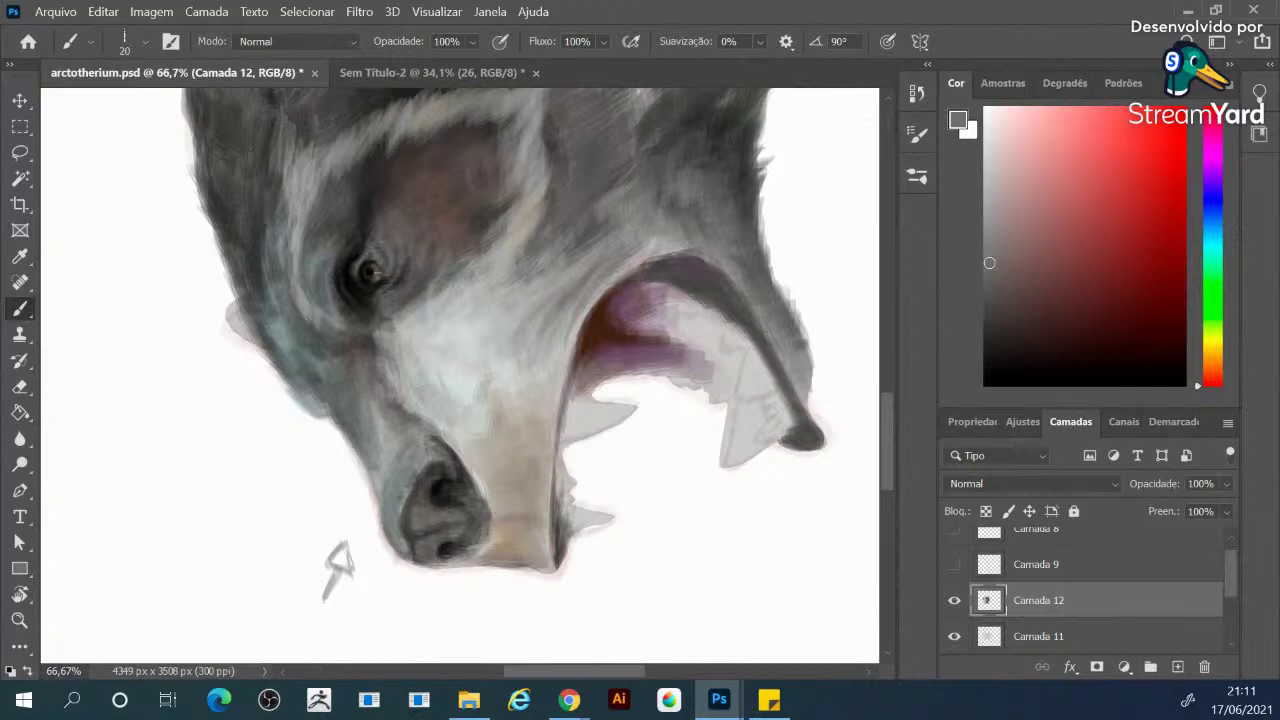
pyautogui.keyDown('alt'); pyautogui.click(386, 262); pyautogui.keyUp('alt')
# Add a light tan highlight to the iris and pale cyan glints beside it with a 15 px brush
pyautogui.click(1089, 160)
pyautogui.press('[')
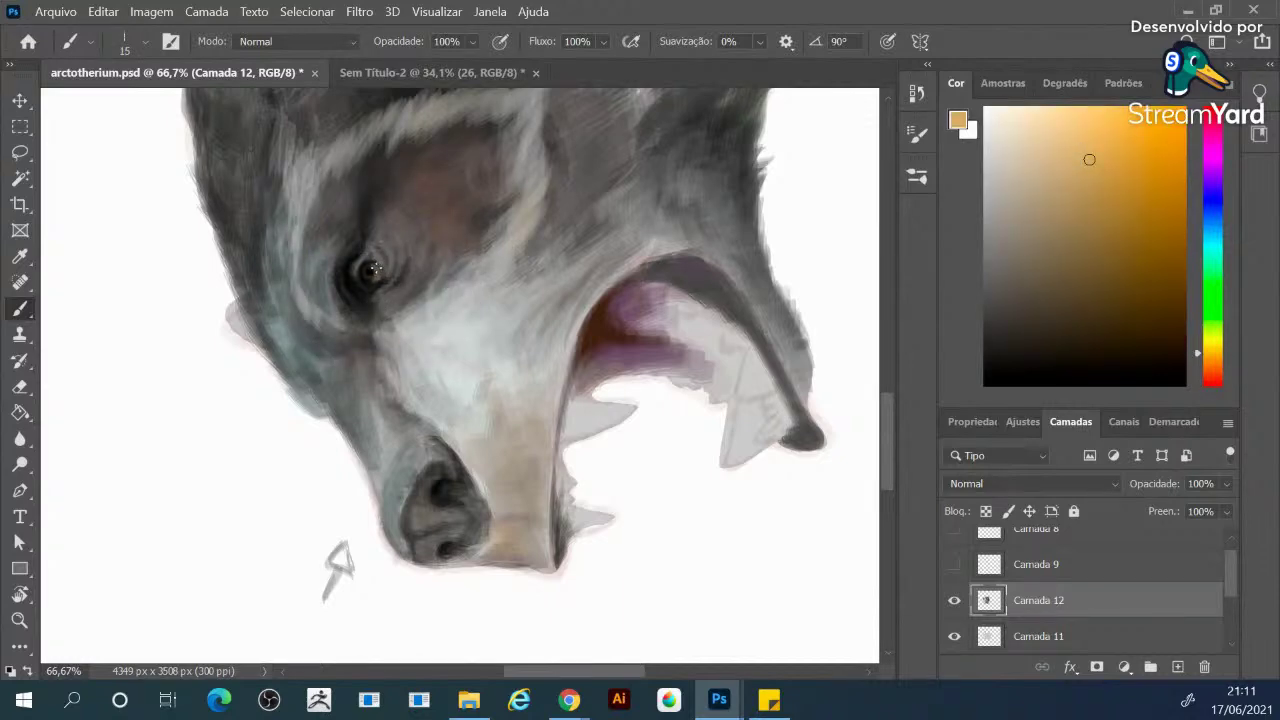
pyautogui.click(372, 273)
pyautogui.click(1011, 120)
pyautogui.click(1211, 247)
pyautogui.click(380, 261)
pyautogui.click(377, 266)
pyautogui.click(382, 268)
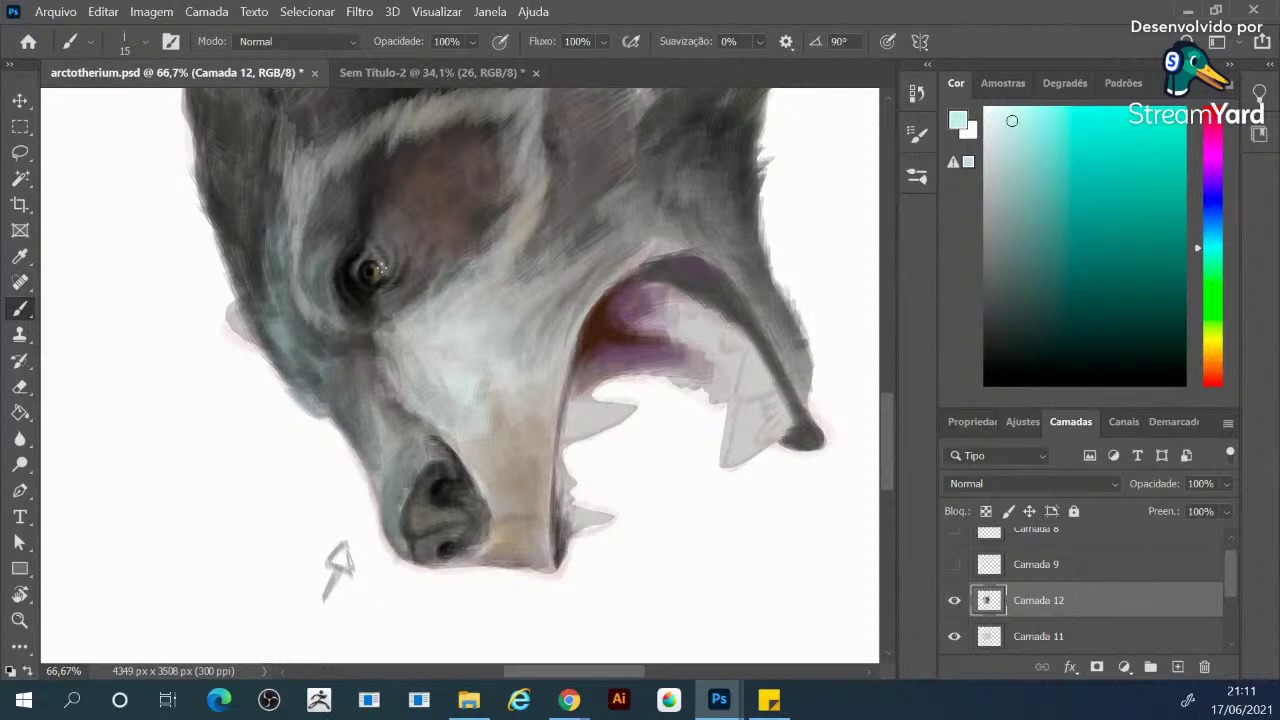
# Refine the wrinkles and dark rim around the eye with sampled grey and black tones, and undo the last stroke
pyautogui.keyDown('alt'); pyautogui.click(384, 259); pyautogui.keyUp('alt')
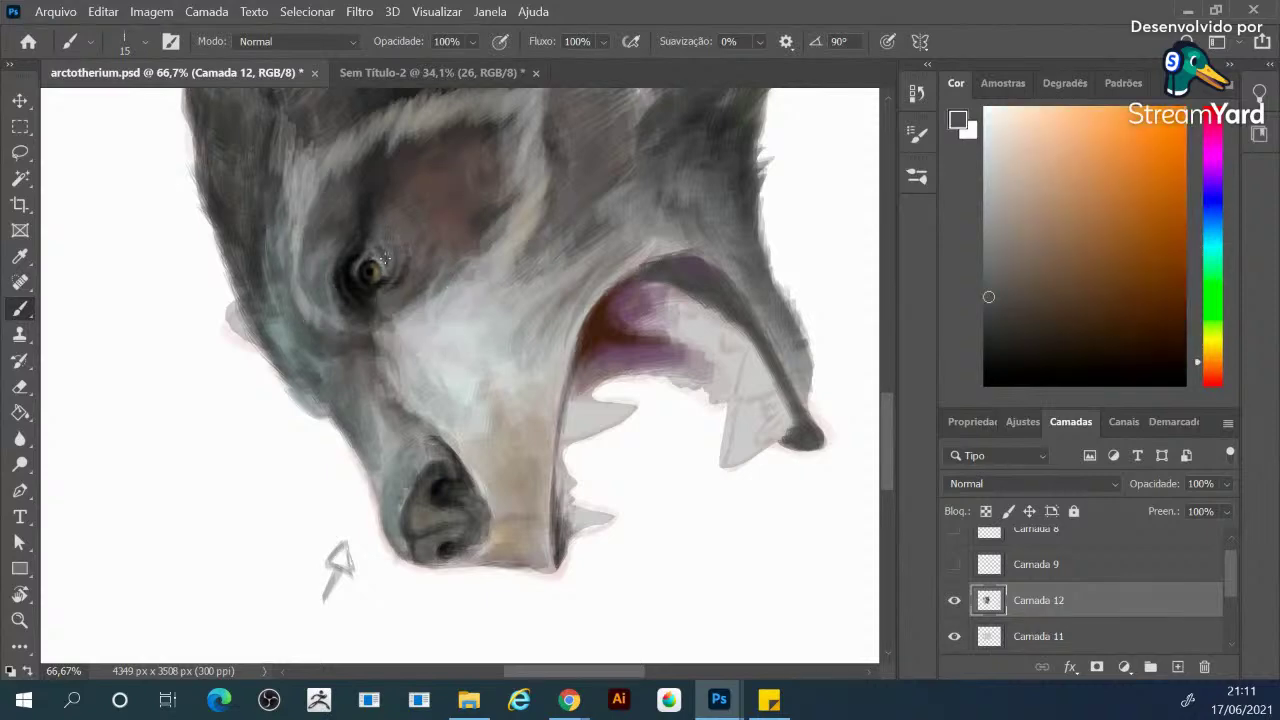
pyautogui.keyDown('alt'); pyautogui.click(384, 263); pyautogui.keyUp('alt')
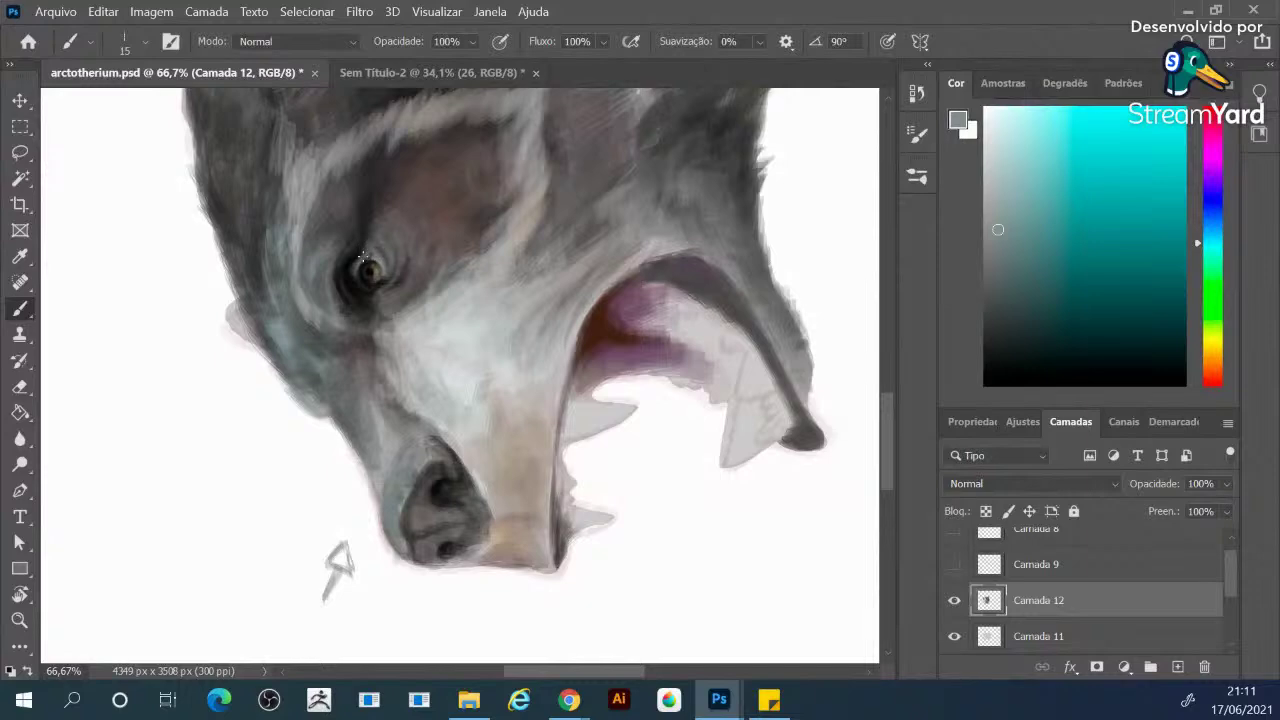
pyautogui.moveTo(359, 277); pyautogui.dragTo(347, 282)
pyautogui.keyDown('alt'); pyautogui.click(369, 268); pyautogui.keyUp('alt')
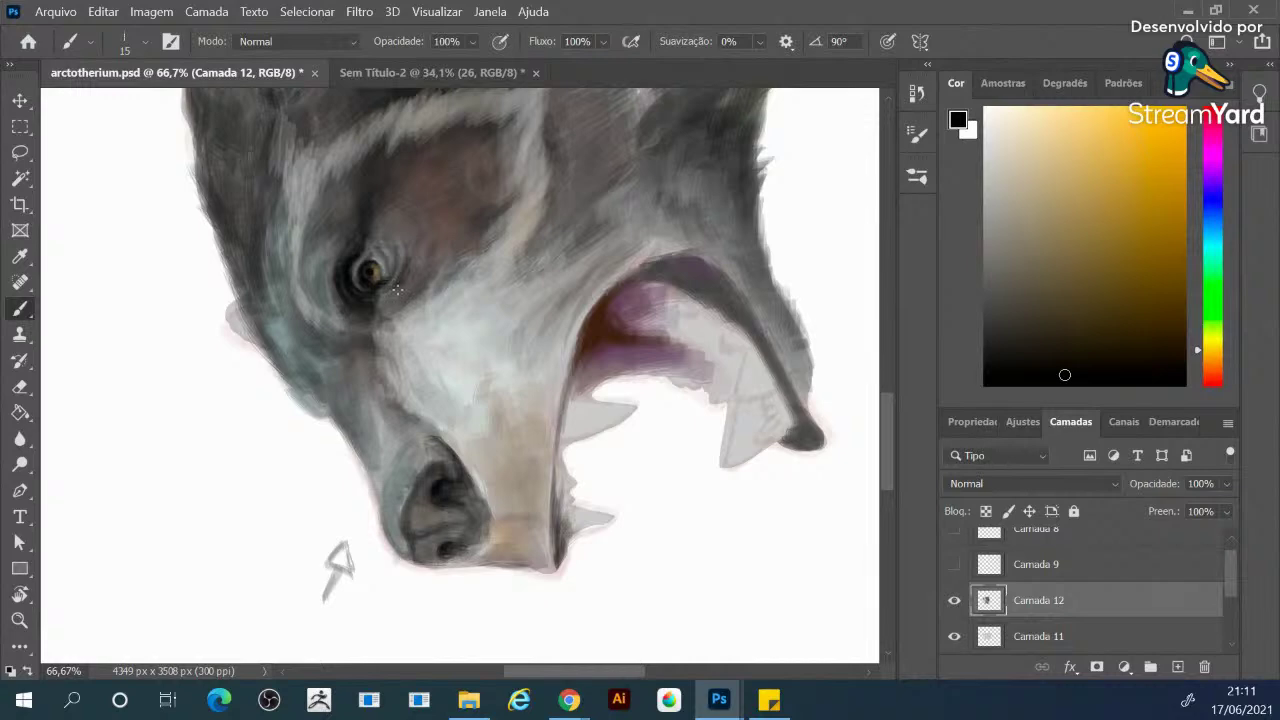
pyautogui.hotkey('ctrl', 'z')
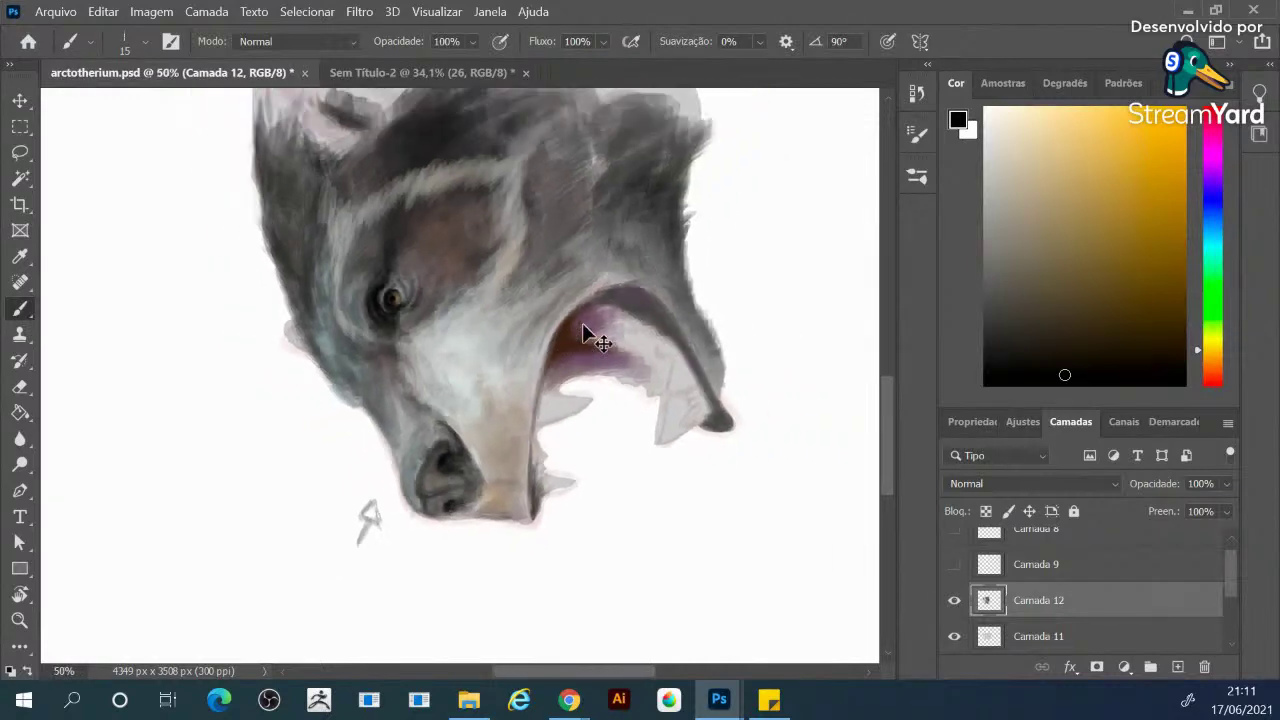
pyautogui.hotkey('ctrl', '-')
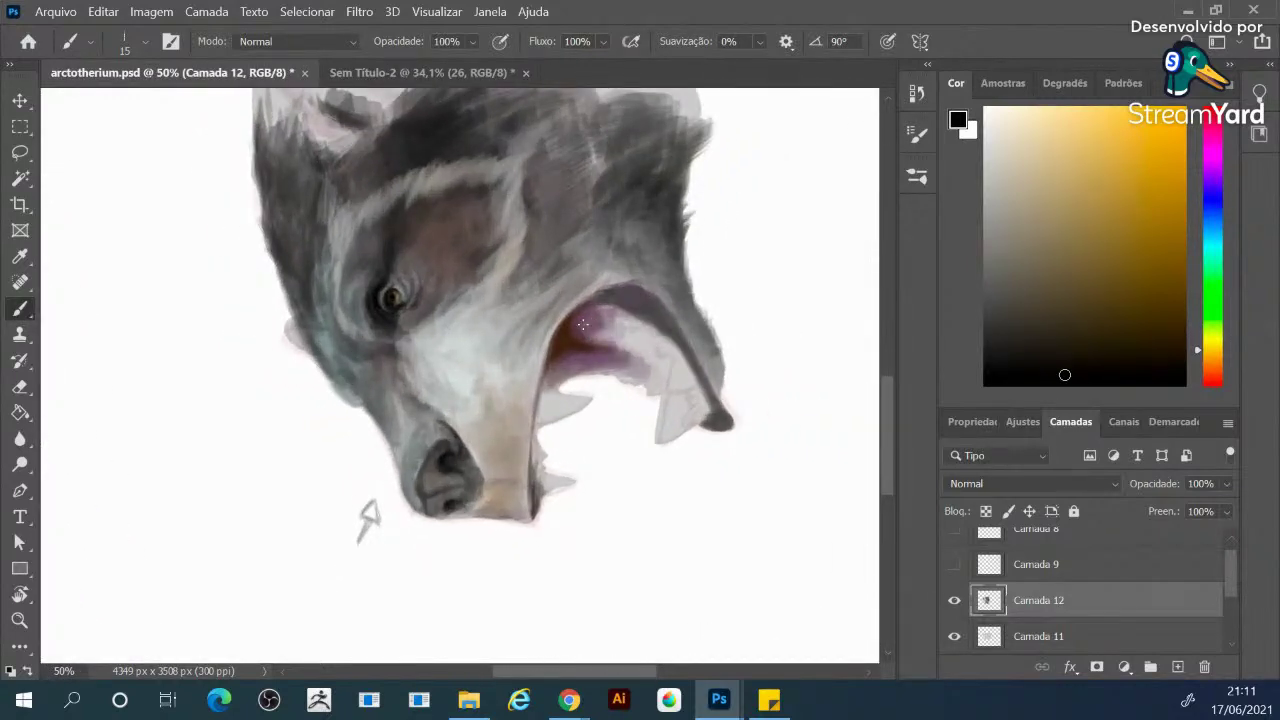
# Strengthen the dark edge beside the nose pad and add muzzle fur in sampled brownish-grey with a 30 px brush
pyautogui.keyDown('alt'); pyautogui.click(451, 462); pyautogui.keyUp('alt')
pyautogui.press(']')
pyautogui.press(']')
pyautogui.press('[')
pyautogui.moveTo(487, 468)
pyautogui.mouseDown()
pyautogui.moveTo(460, 422)
pyautogui.moveTo(502, 458)
pyautogui.mouseUp()
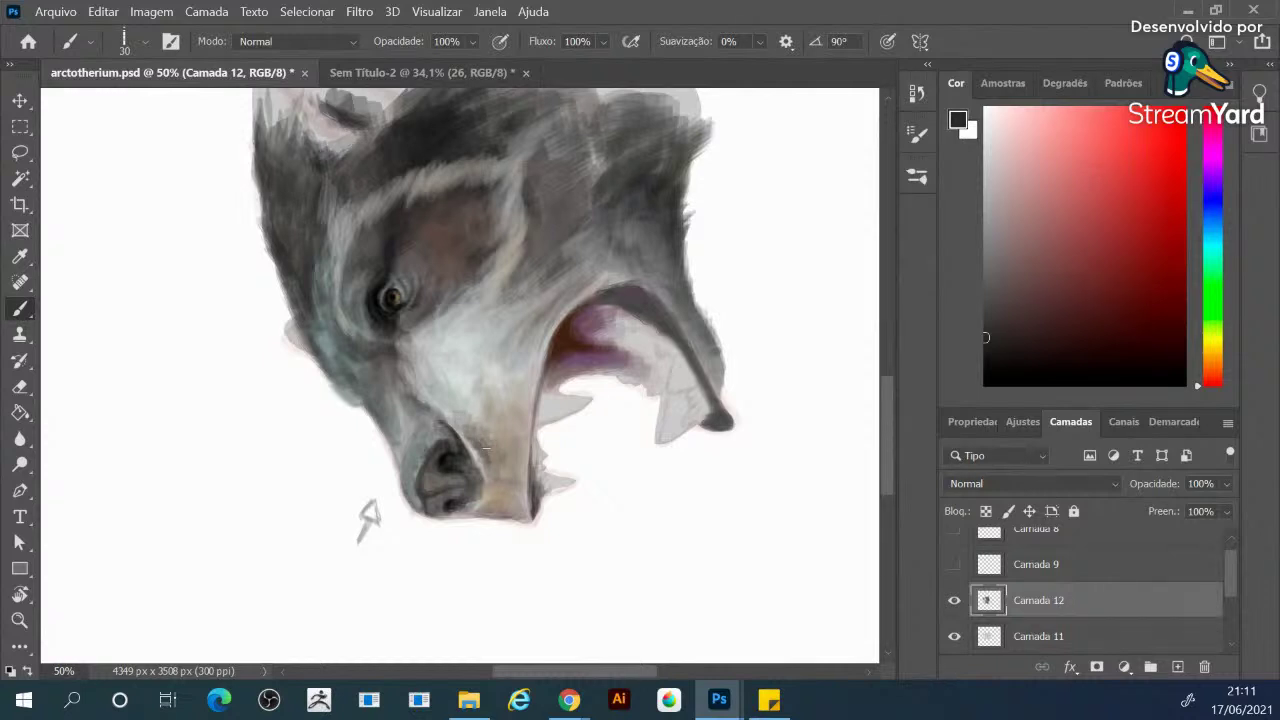
pyautogui.keyDown('alt'); pyautogui.click(489, 440); pyautogui.keyUp('alt')
pyautogui.moveTo(458, 416); pyautogui.dragTo(460, 398)
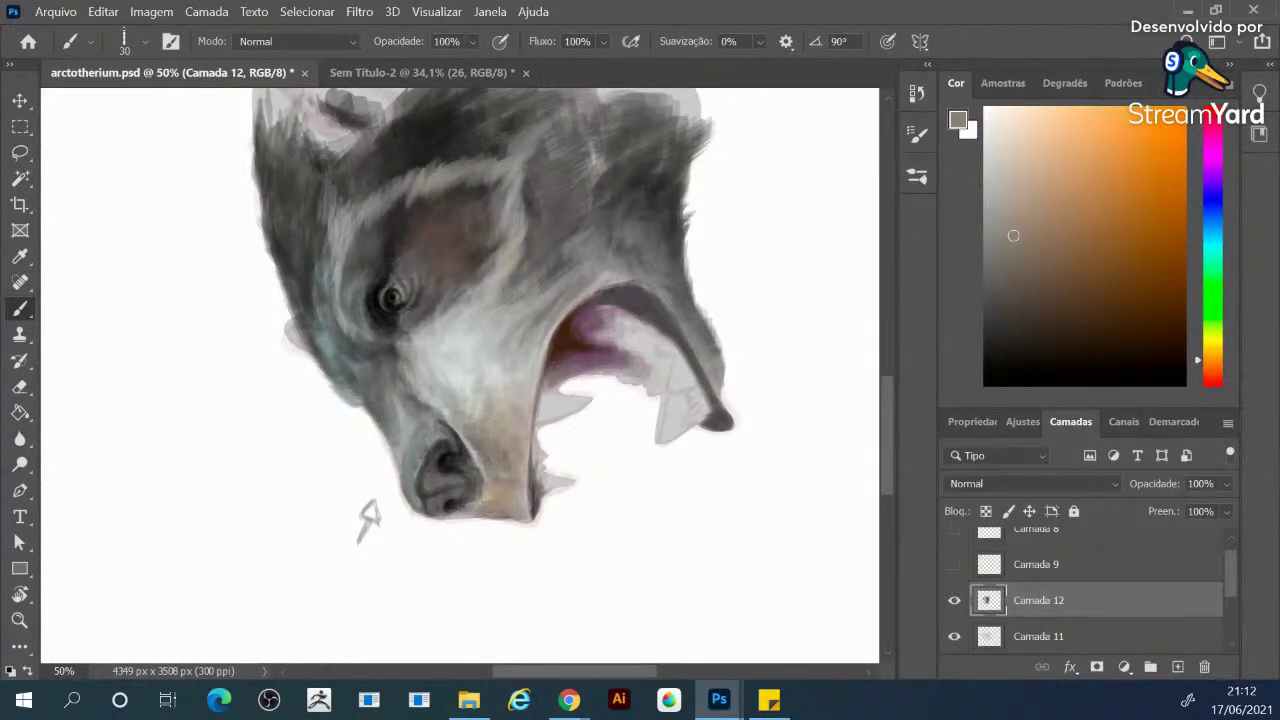
# Paint the crease across the muzzle tip and darken the lip edge below the nose with sampled dark and brown-grey tones
pyautogui.keyDown('alt'); pyautogui.click(533, 492); pyautogui.keyUp('alt')
pyautogui.moveTo(516, 490); pyautogui.dragTo(530, 485)
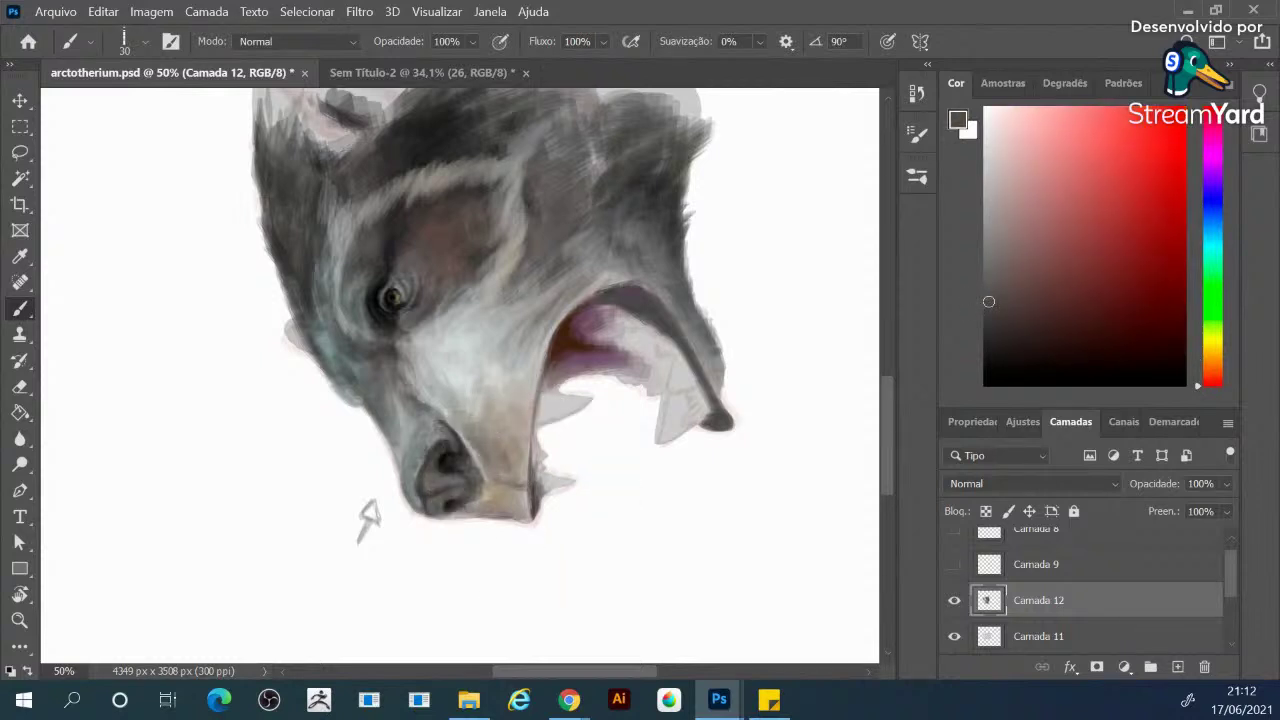
pyautogui.keyDown('alt'); pyautogui.click(491, 499); pyautogui.keyUp('alt')
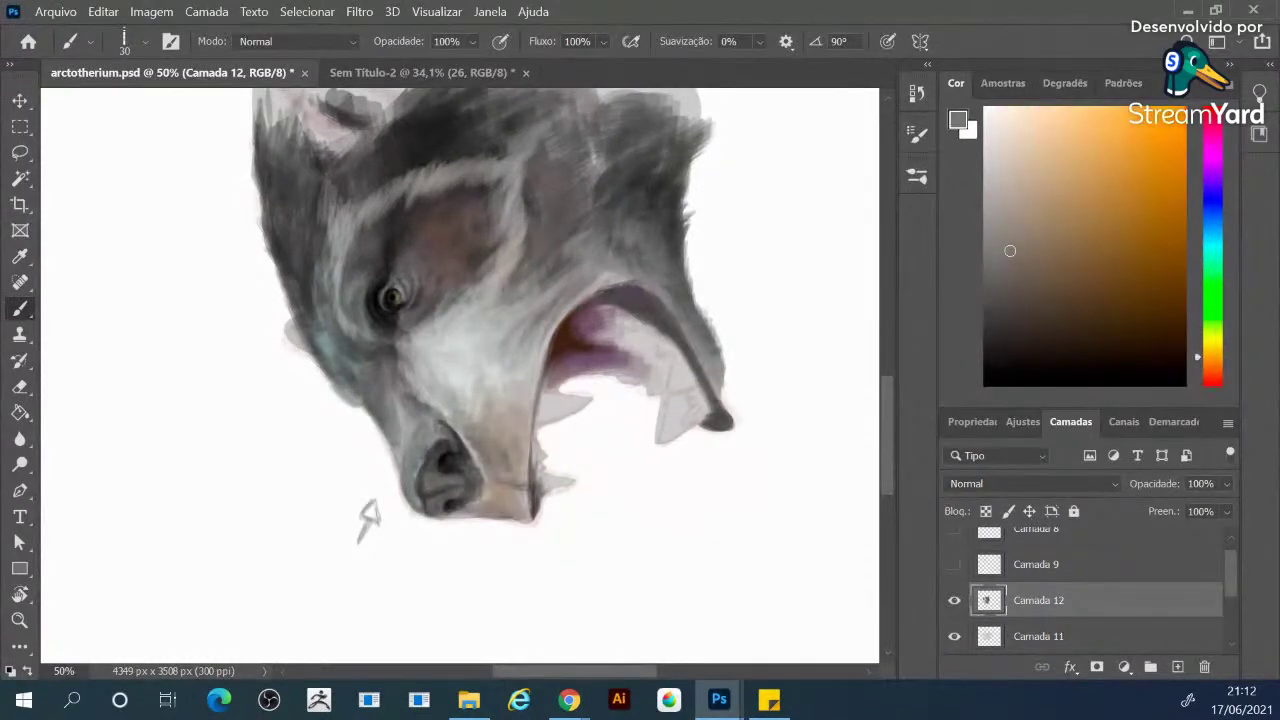
pyautogui.keyDown('alt'); pyautogui.click(393, 319); pyautogui.keyUp('alt')
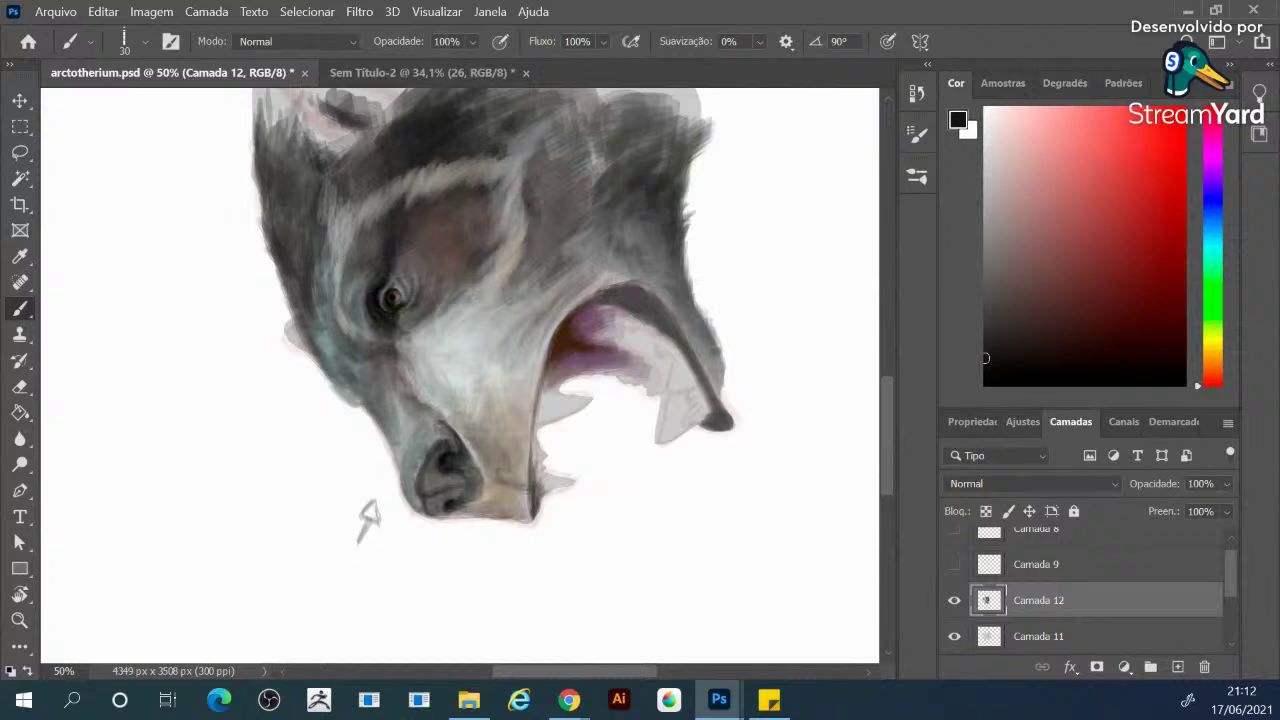
pyautogui.keyDown('alt'); pyautogui.click(497, 477); pyautogui.keyUp('alt')
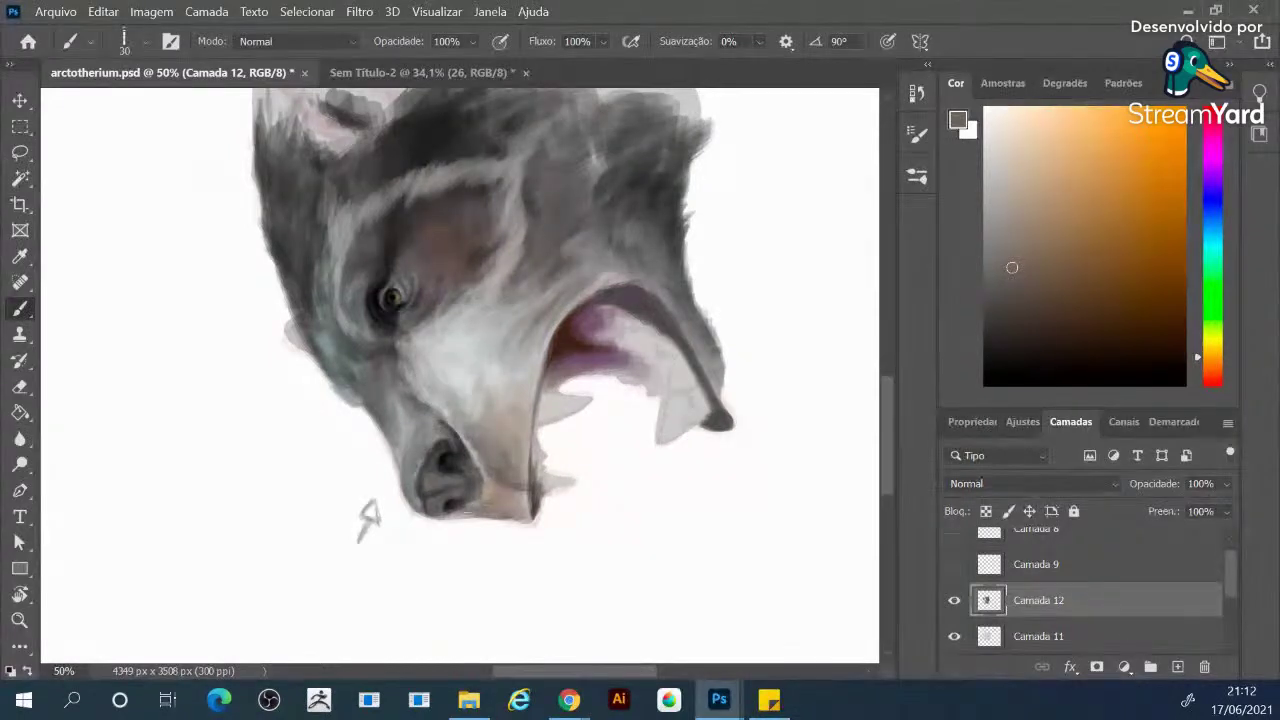
pyautogui.keyDown('alt'); pyautogui.click(460, 505); pyautogui.keyUp('alt')
pyautogui.moveTo(466, 515); pyautogui.dragTo(490, 518)
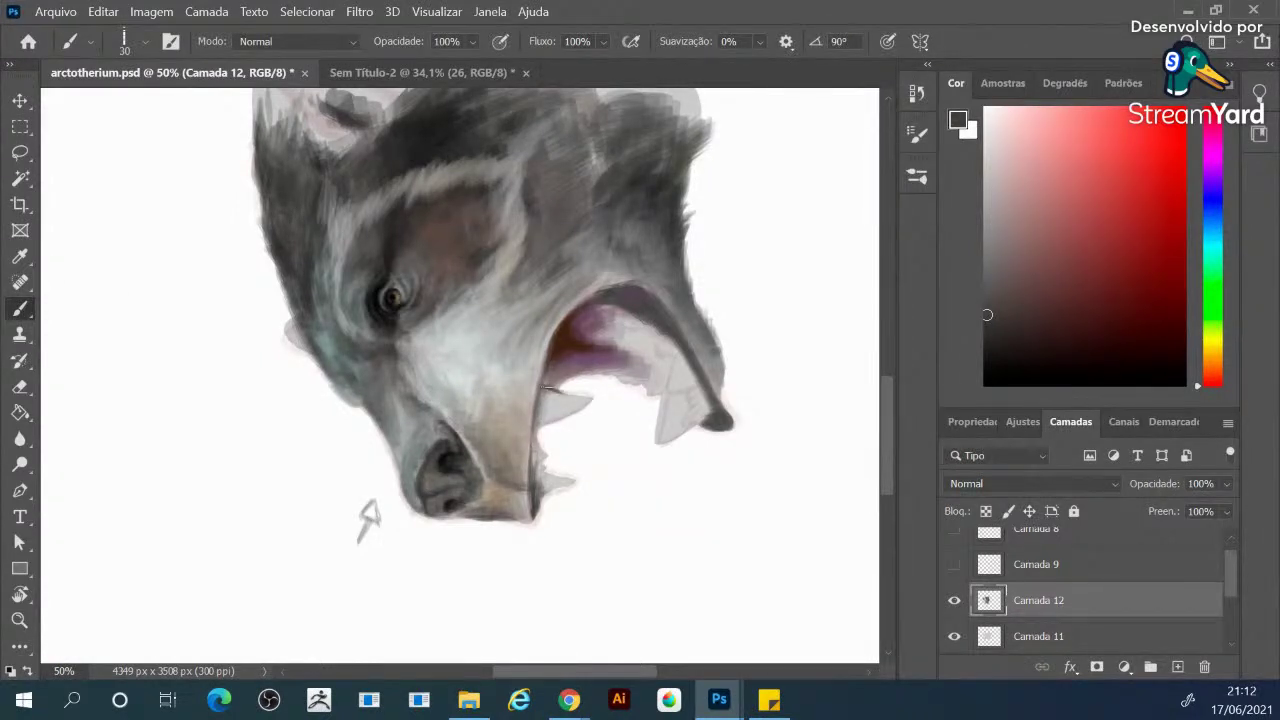
# Darken the lip line above the upper canine and add short fur strokes on the muzzle in sampled grey tones
pyautogui.moveTo(566, 395)
pyautogui.mouseDown()
pyautogui.moveTo(545, 387)
pyautogui.moveTo(559, 353)
pyautogui.mouseUp()
pyautogui.moveTo(526, 297); pyautogui.dragTo(566, 317)
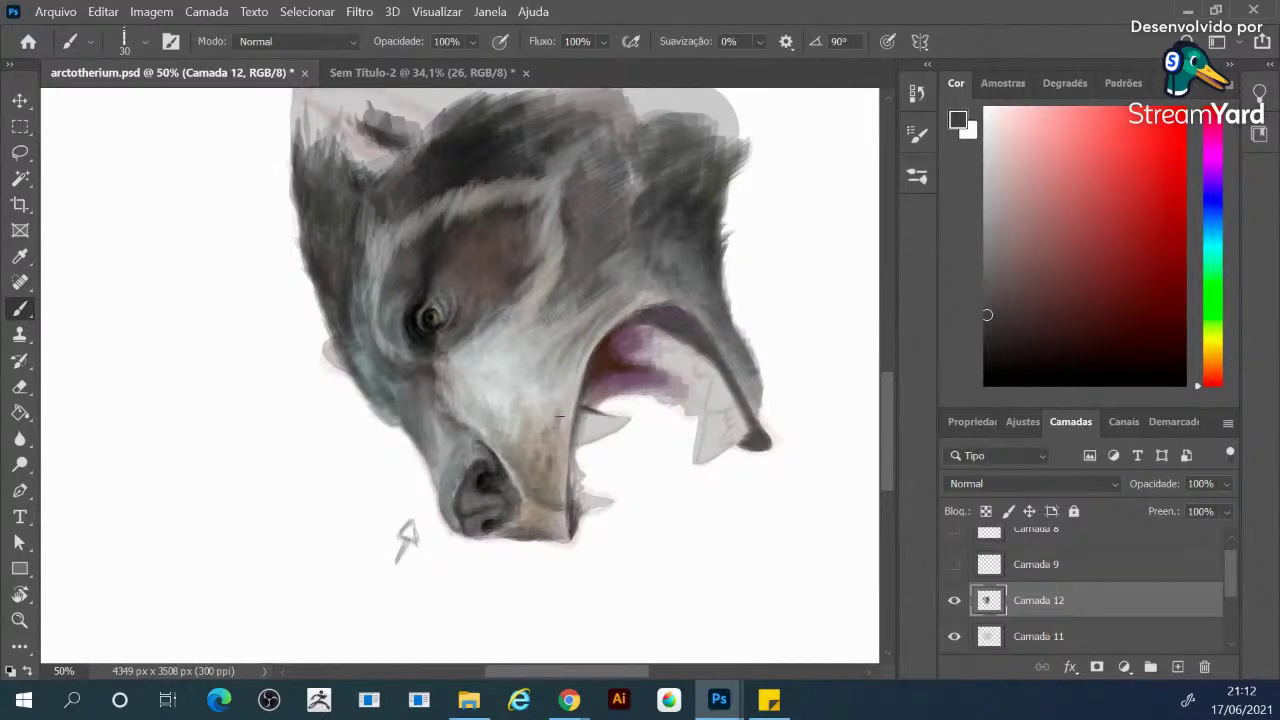
pyautogui.keyDown('alt'); pyautogui.click(560, 420); pyautogui.keyUp('alt')
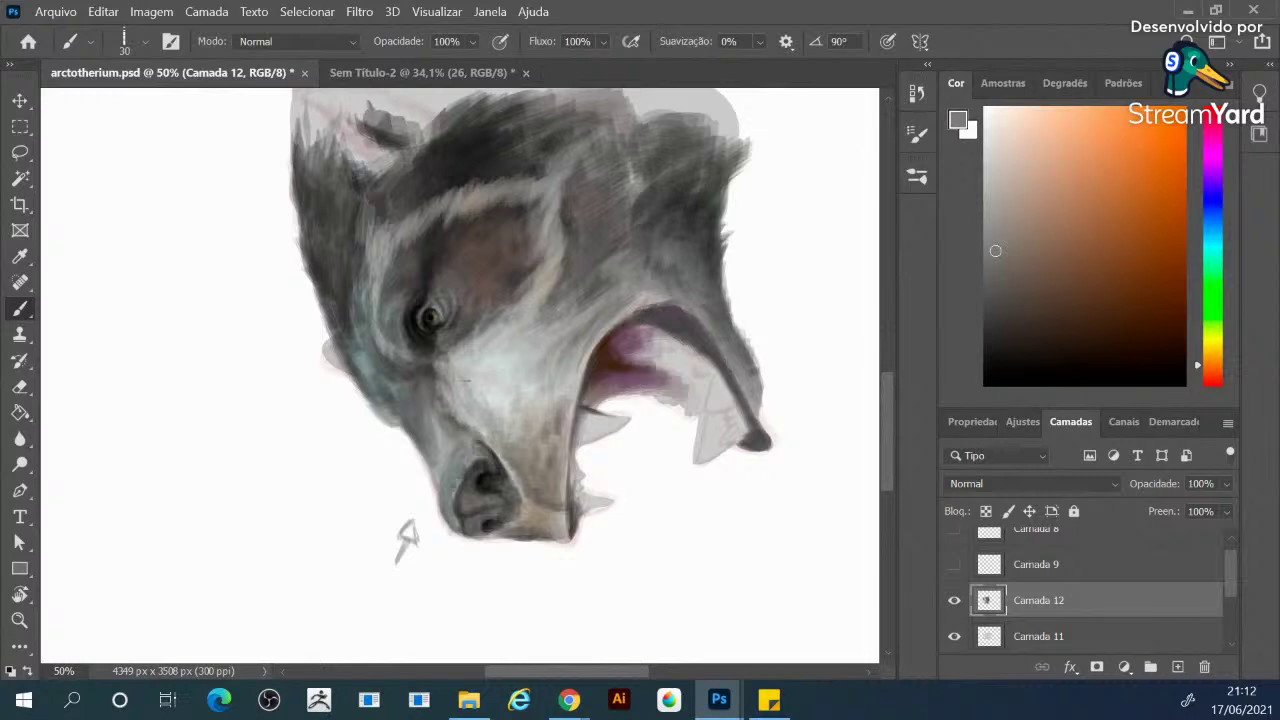
pyautogui.keyDown('alt'); pyautogui.click(496, 400); pyautogui.keyUp('alt')
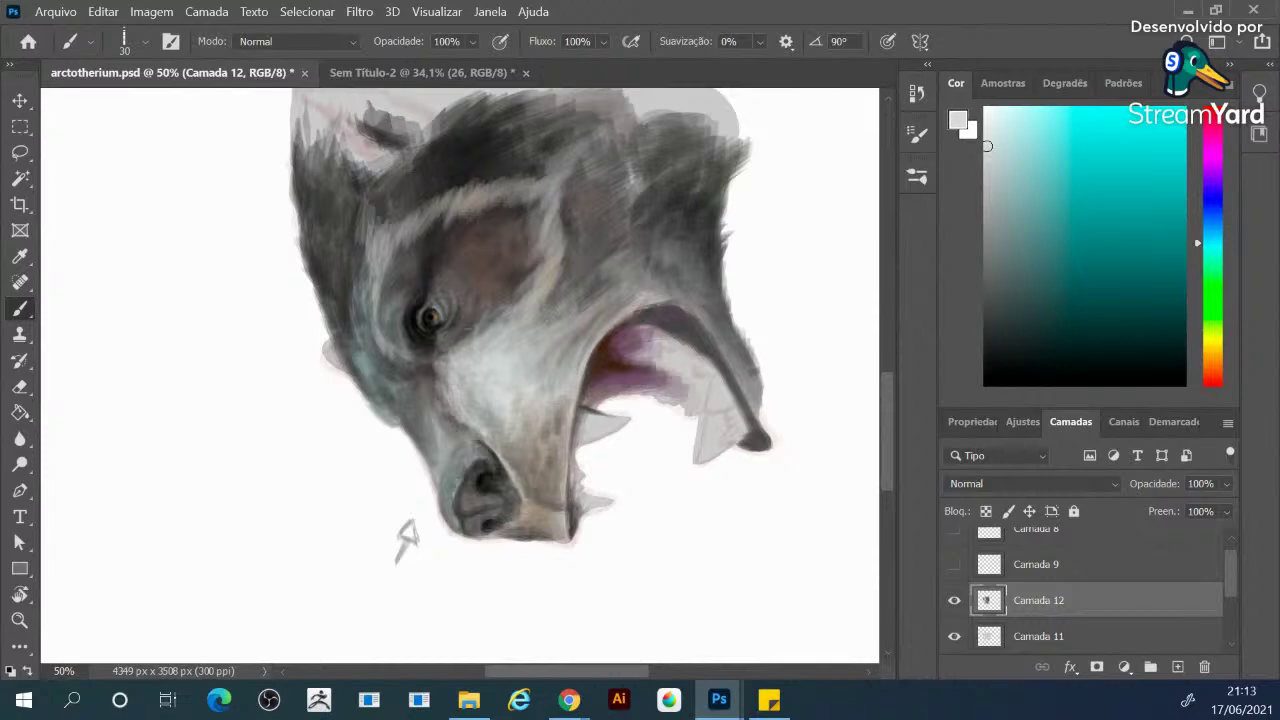
pyautogui.keyDown('alt'); pyautogui.click(458, 305); pyautogui.keyUp('alt')
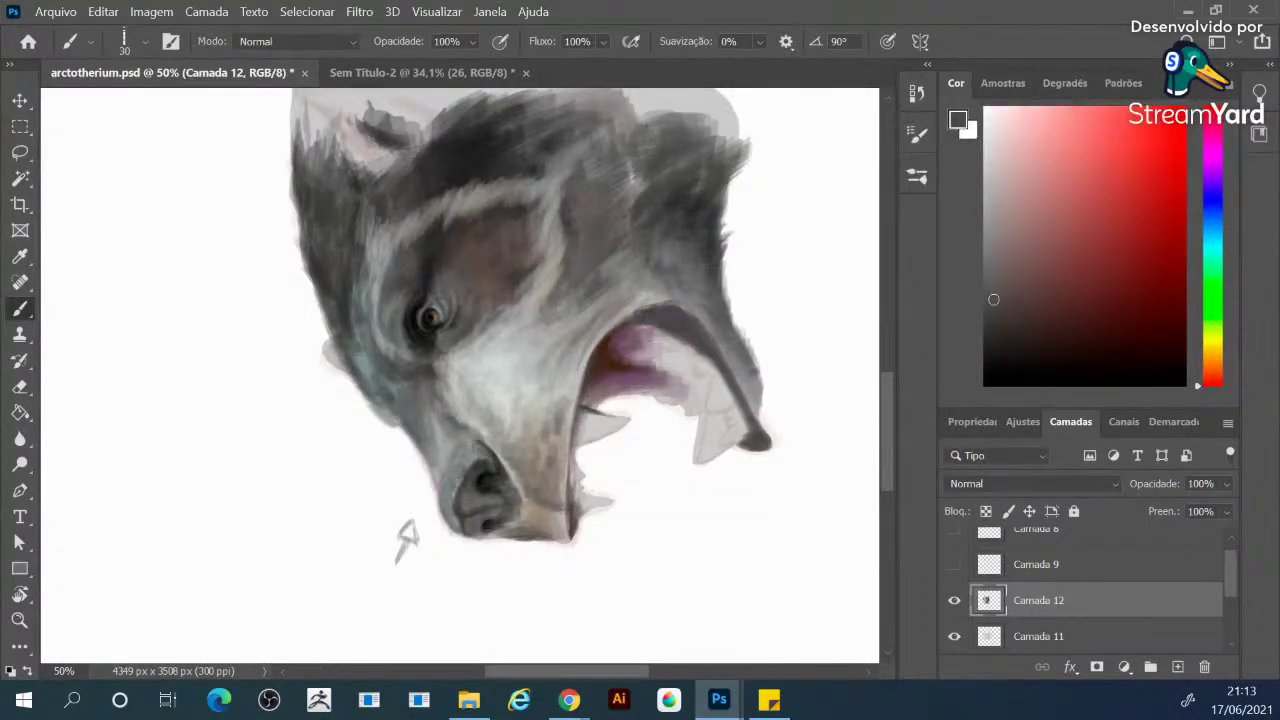
# Rotate the canvas view back towards upright and paint near-black fur behind the pale cheek stripe with 35 and 45 px brushes
pyautogui.hotkey('ctrl', '-')
pyautogui.press('r')
pyautogui.moveTo(586, 214)
pyautogui.mouseDown()
pyautogui.moveTo(638, 428)
pyautogui.moveTo(603, 409)
pyautogui.mouseUp()
pyautogui.press('b')
pyautogui.keyDown('alt'); pyautogui.click(540, 398); pyautogui.keyUp('alt')
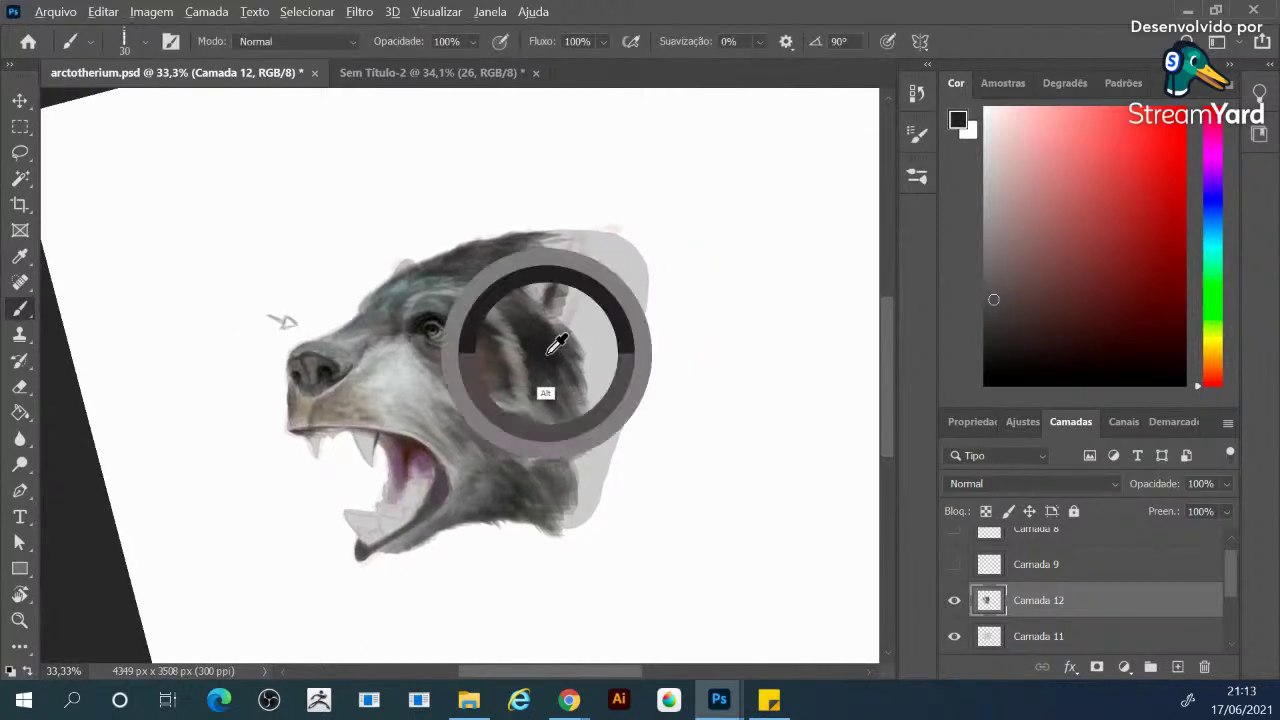
pyautogui.press(']')
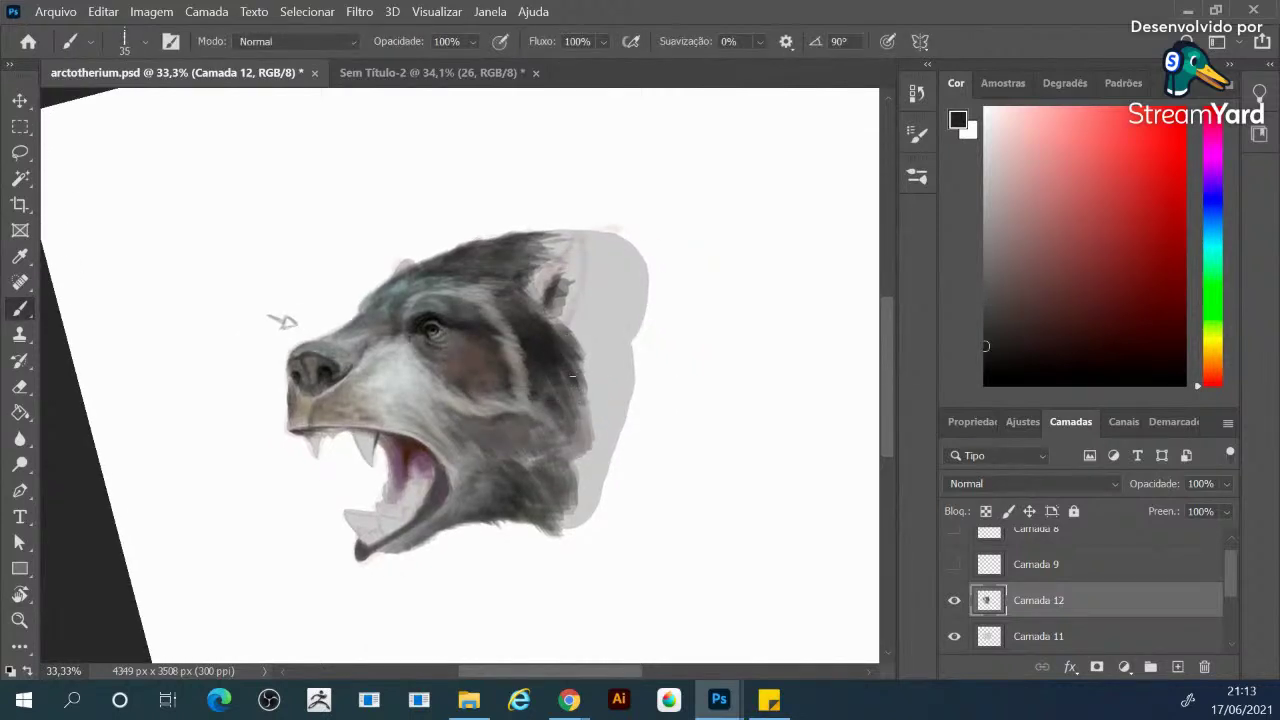
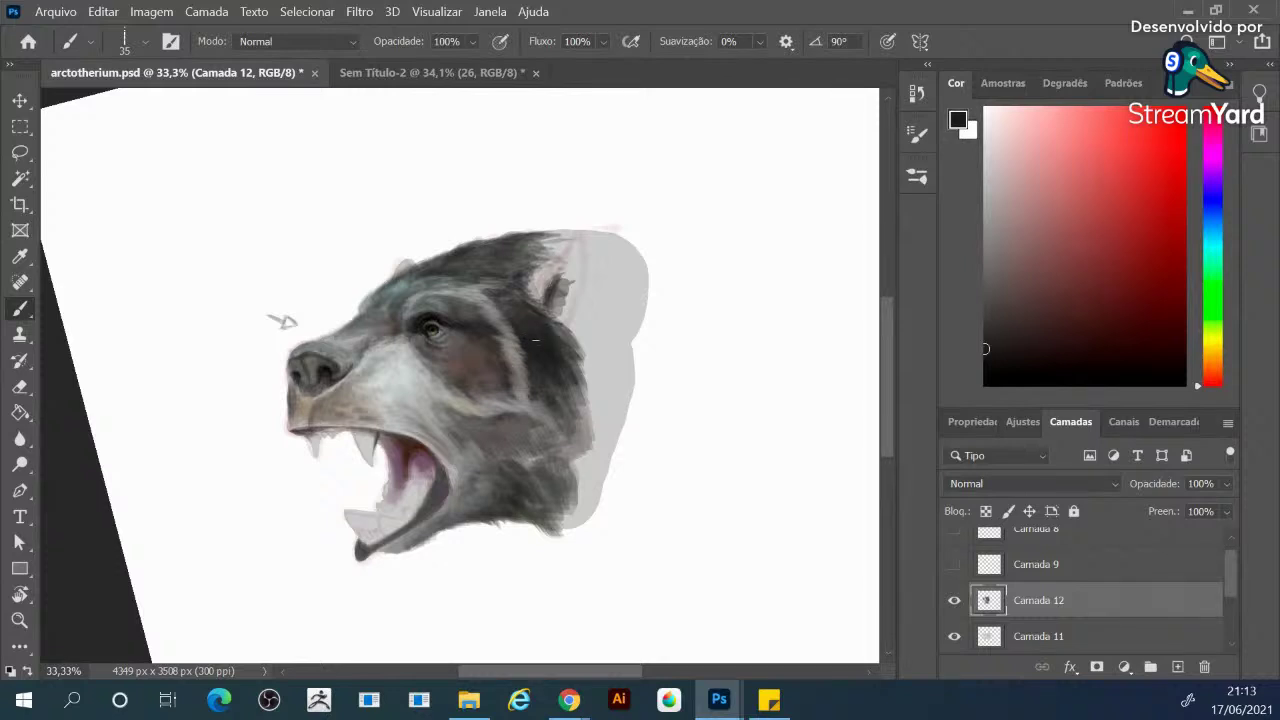
pyautogui.click(996, 355)
pyautogui.moveTo(575, 413)
pyautogui.mouseDown()
pyautogui.moveTo(568, 366)
pyautogui.moveTo(585, 402)
pyautogui.moveTo(565, 410)
pyautogui.moveTo(579, 380)
pyautogui.moveTo(578, 435)
pyautogui.mouseUp()
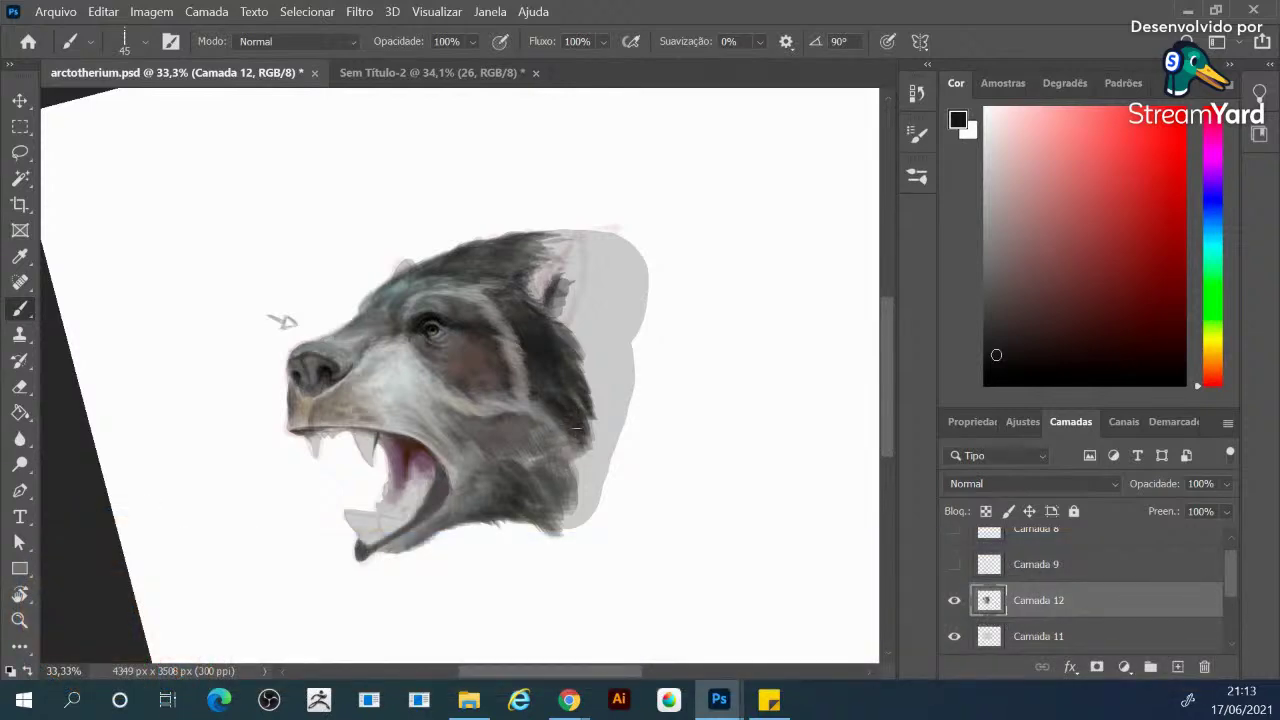
pyautogui.moveTo(580, 366); pyautogui.dragTo(560, 336)
pyautogui.keyDown('alt'); pyautogui.click(556, 378); pyautogui.keyUp('alt')
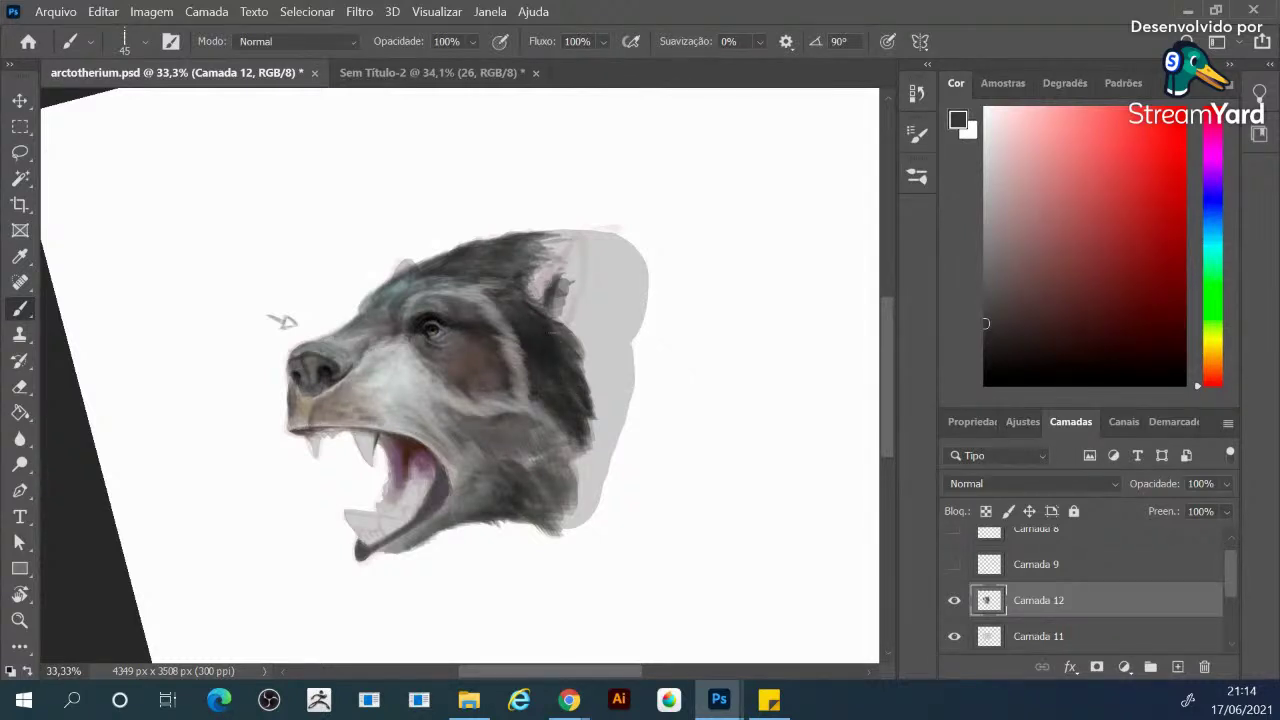
# Cover the ear with sampled dark fur strokes at 45 px and deepen its interior in near-black with a 60 px brush
pyautogui.keyDown('alt'); pyautogui.click(546, 326); pyautogui.keyUp('alt')
pyautogui.moveTo(536, 285)
pyautogui.mouseDown()
pyautogui.moveTo(546, 295)
pyautogui.moveTo(538, 282)
pyautogui.moveTo(570, 248)
pyautogui.moveTo(546, 255)
pyautogui.moveTo(576, 252)
pyautogui.moveTo(562, 316)
pyautogui.moveTo(586, 286)
pyautogui.moveTo(580, 252)
pyautogui.mouseUp()
pyautogui.moveTo(574, 308); pyautogui.dragTo(586, 286)
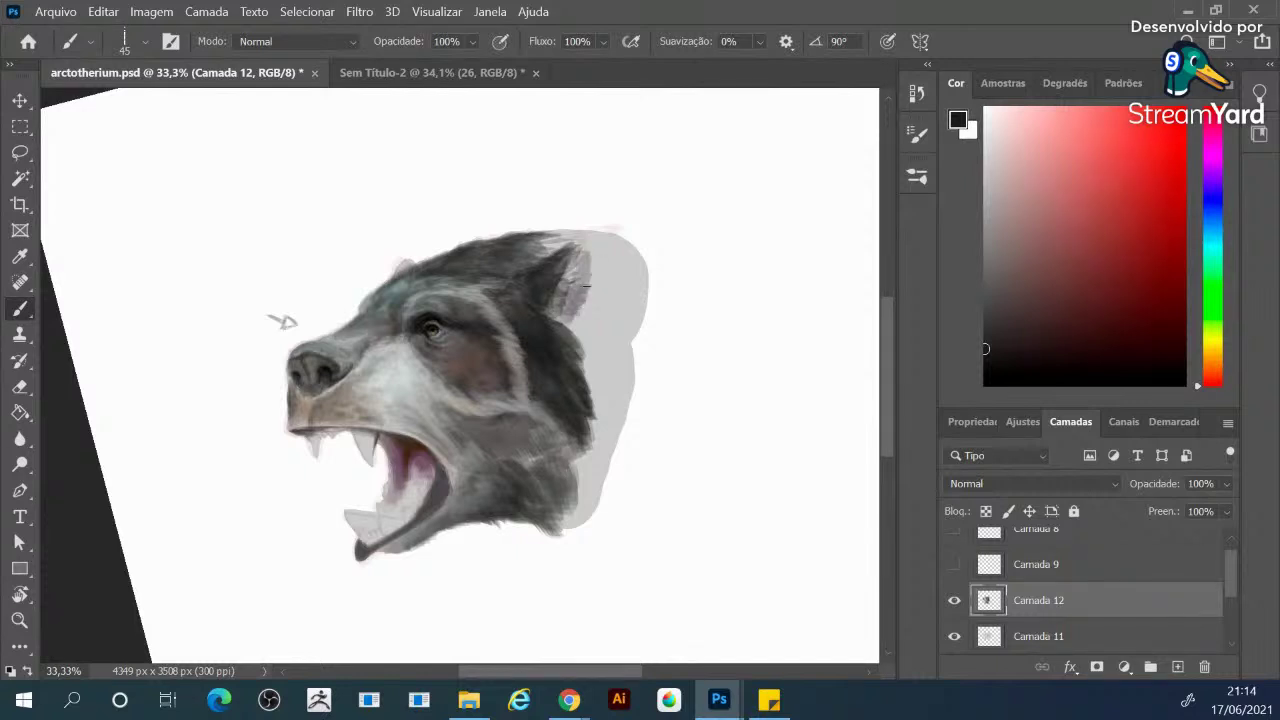
pyautogui.click(989, 366)
pyautogui.moveTo(558, 297)
pyautogui.mouseDown()
pyautogui.moveTo(552, 318)
pyautogui.moveTo(566, 279)
pyautogui.moveTo(554, 301)
pyautogui.mouseUp()
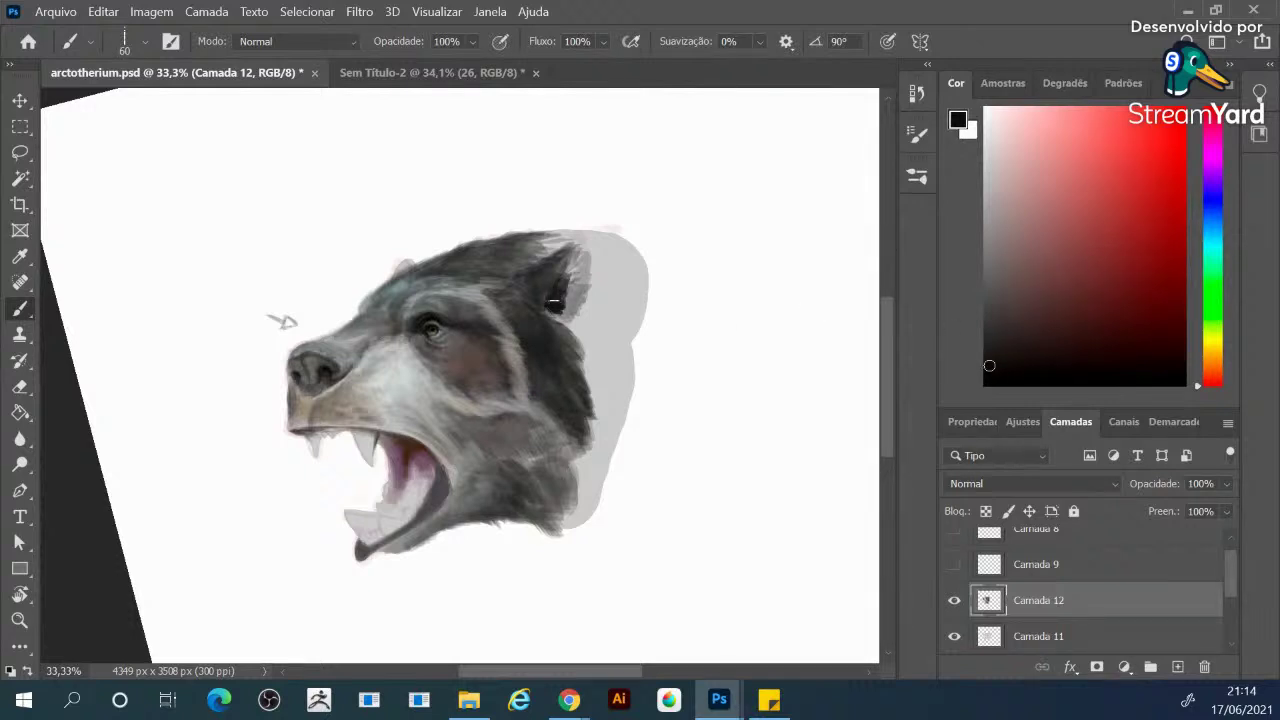
pyautogui.moveTo(570, 272)
pyautogui.mouseDown()
pyautogui.moveTo(558, 264)
pyautogui.moveTo(572, 264)
pyautogui.moveTo(566, 296)
pyautogui.mouseUp()
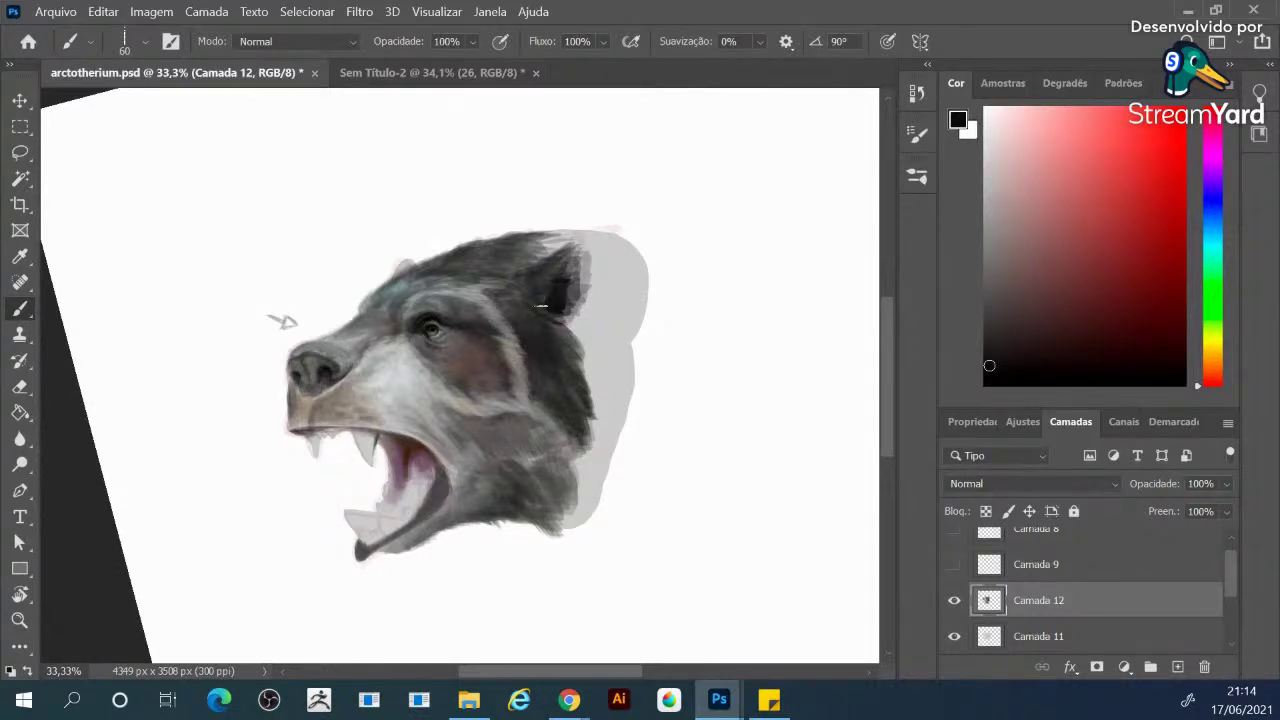
# Deepen the ear in near-black at 60 px and extend dark fur strokes along the neck edge down to the jaw corner
pyautogui.moveTo(570, 282); pyautogui.dragTo(573, 261)
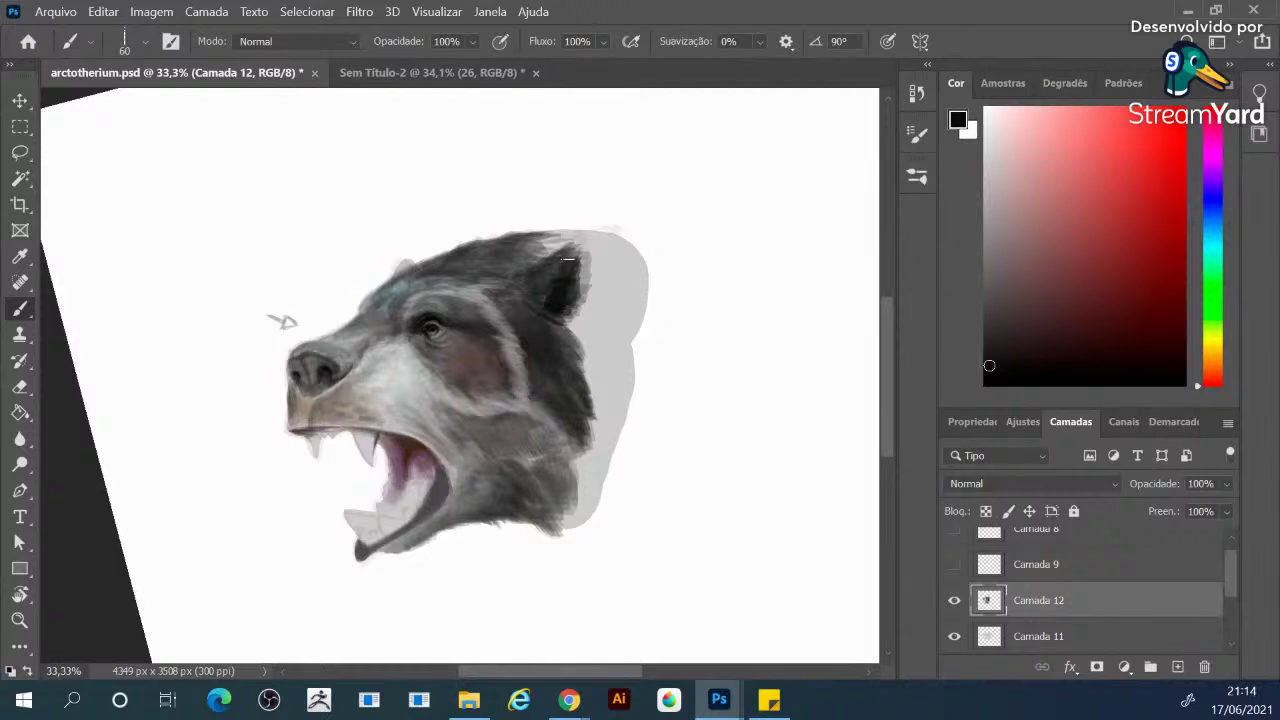
pyautogui.moveTo(574, 270); pyautogui.dragTo(579, 258)
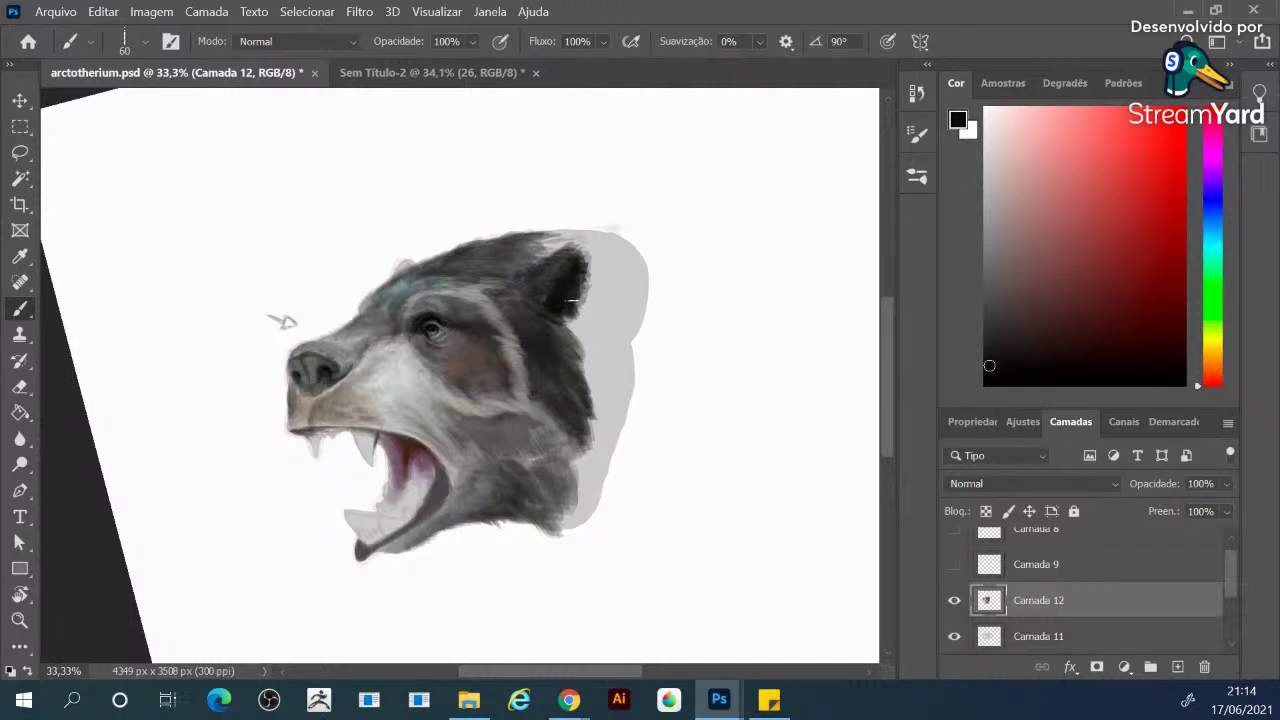
pyautogui.moveTo(568, 310); pyautogui.dragTo(563, 308)
pyautogui.moveTo(578, 325); pyautogui.dragTo(617, 395)
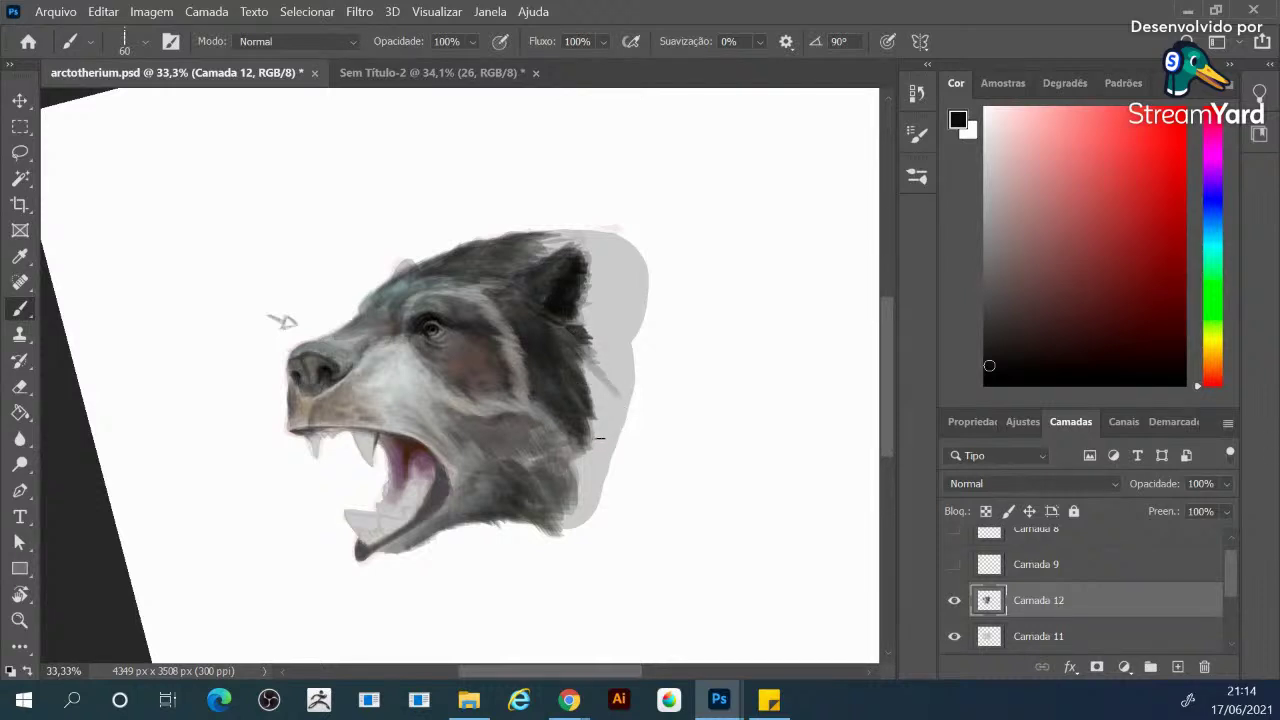
pyautogui.moveTo(556, 506)
pyautogui.mouseDown()
pyautogui.moveTo(504, 493)
pyautogui.moveTo(527, 517)
pyautogui.moveTo(543, 498)
pyautogui.moveTo(548, 521)
pyautogui.moveTo(554, 477)
pyautogui.moveTo(561, 499)
pyautogui.moveTo(543, 489)
pyautogui.moveTo(562, 490)
pyautogui.moveTo(563, 462)
pyautogui.moveTo(575, 462)
pyautogui.moveTo(588, 517)
pyautogui.mouseUp()
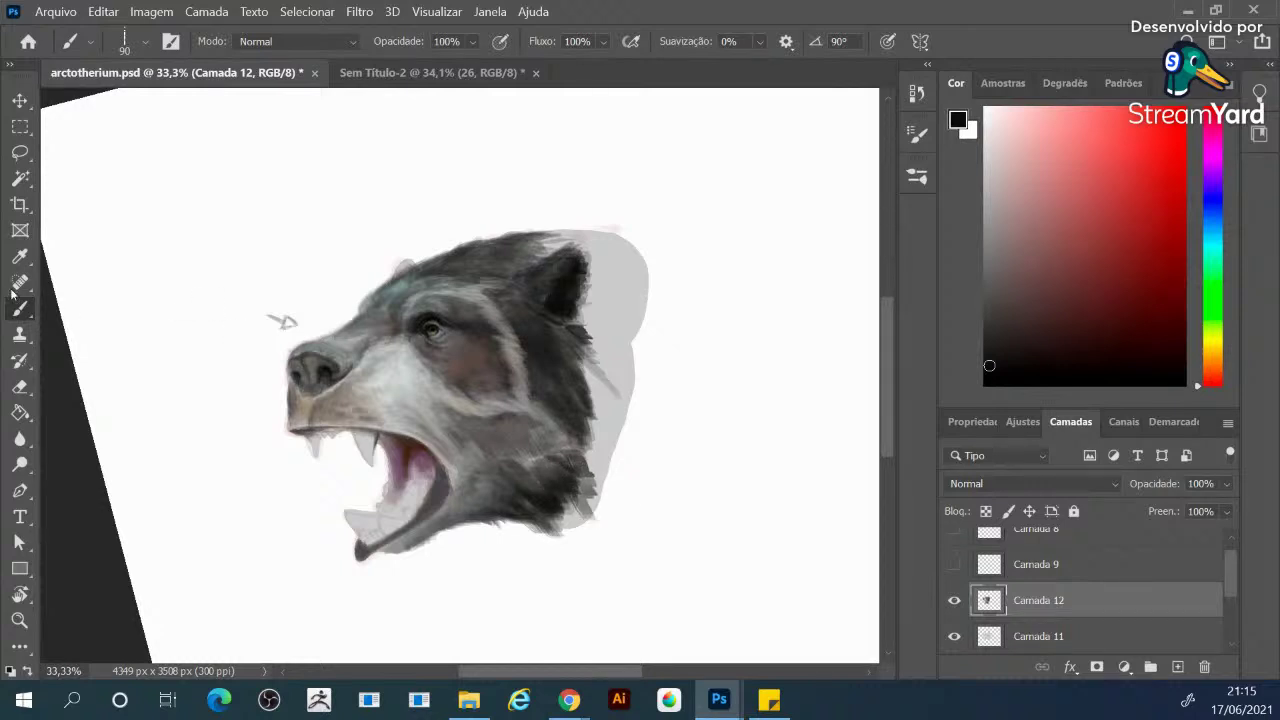
# Cover the grey neck area behind the cheek with near-black fur on Camada 12 using a 90 px brush
pyautogui.hotkey('alt', '.')
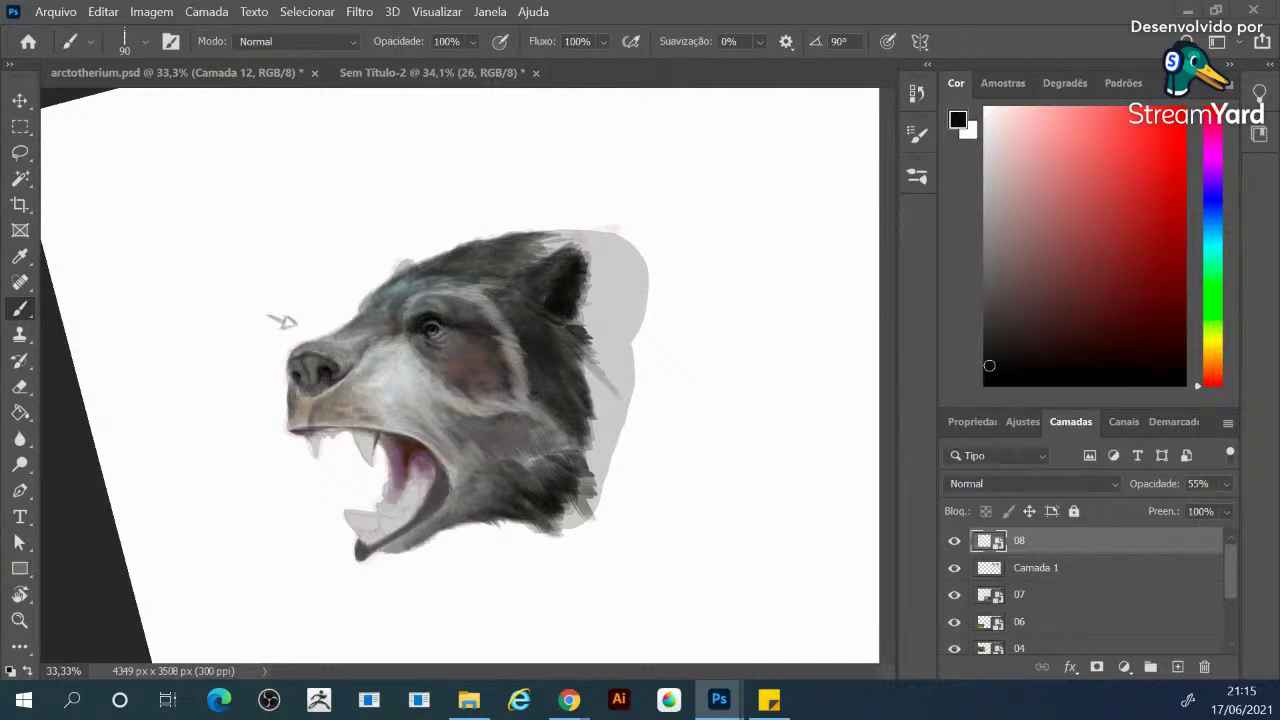
pyautogui.hotkey('alt', '[')
pyautogui.moveTo(590, 390)
pyautogui.mouseDown()
pyautogui.moveTo(592, 370)
pyautogui.moveTo(610, 392)
pyautogui.moveTo(605, 436)
pyautogui.moveTo(620, 411)
pyautogui.moveTo(600, 440)
pyautogui.moveTo(592, 430)
pyautogui.moveTo(605, 455)
pyautogui.moveTo(587, 449)
pyautogui.moveTo(592, 468)
pyautogui.moveTo(584, 442)
pyautogui.moveTo(615, 380)
pyautogui.moveTo(590, 336)
pyautogui.moveTo(610, 358)
pyautogui.moveTo(622, 349)
pyautogui.moveTo(606, 340)
pyautogui.mouseUp()
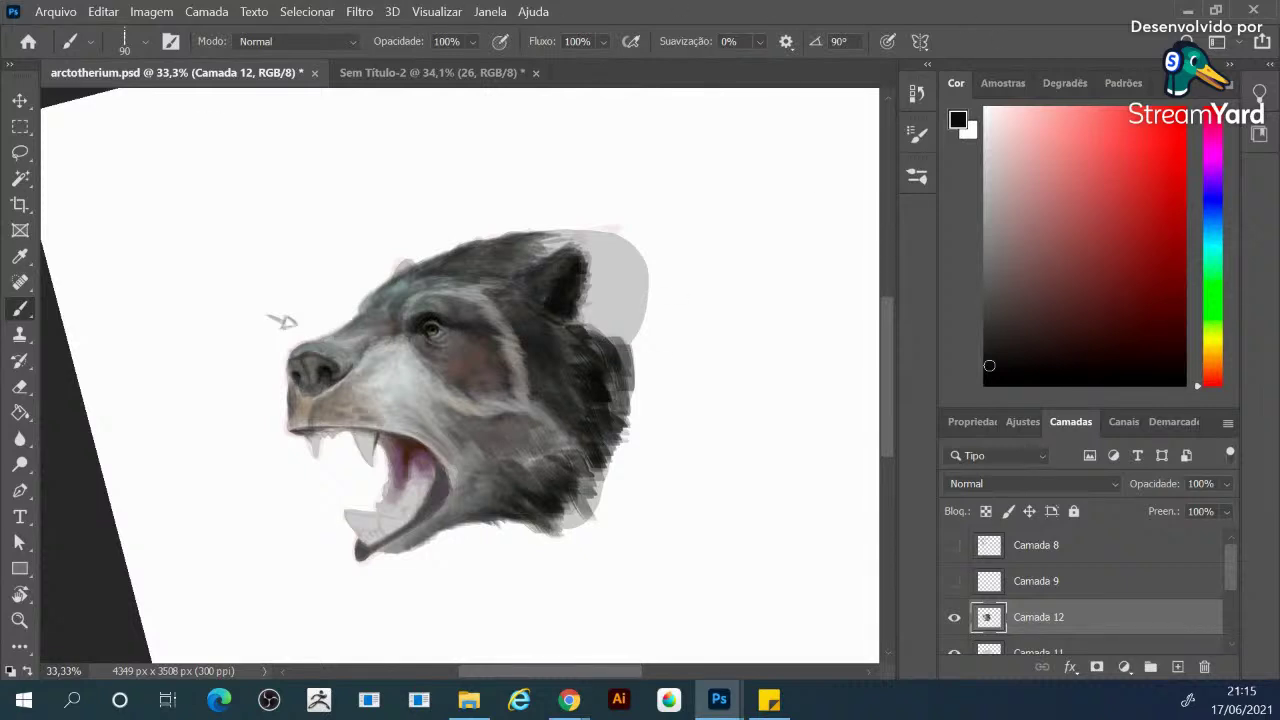
pyautogui.hotkey('alt', ']')
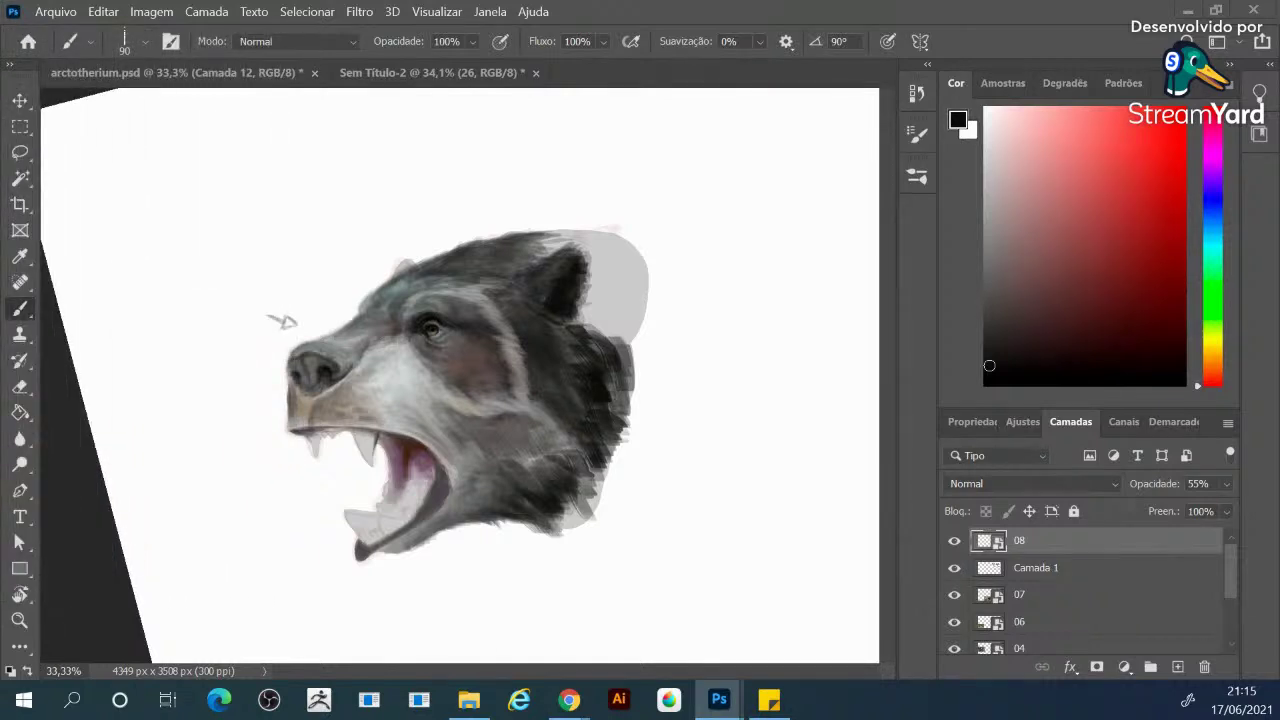
pyautogui.hotkey('alt', '[')
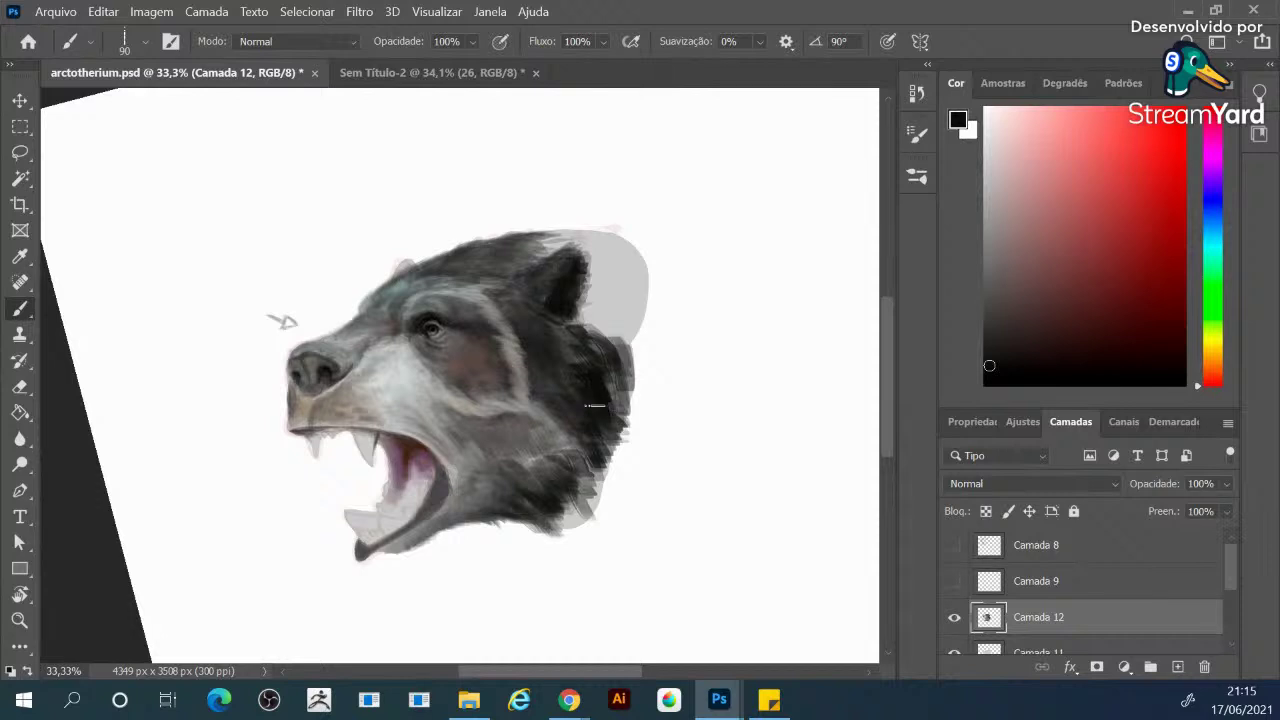
# Blend the neck fur below and behind the ear with a sampled dark grey at 90 px
pyautogui.keyDown('alt'); pyautogui.click(571, 346); pyautogui.keyUp('alt')
pyautogui.moveTo(576, 346)
pyautogui.mouseDown()
pyautogui.moveTo(567, 394)
pyautogui.moveTo(606, 397)
pyautogui.mouseUp()
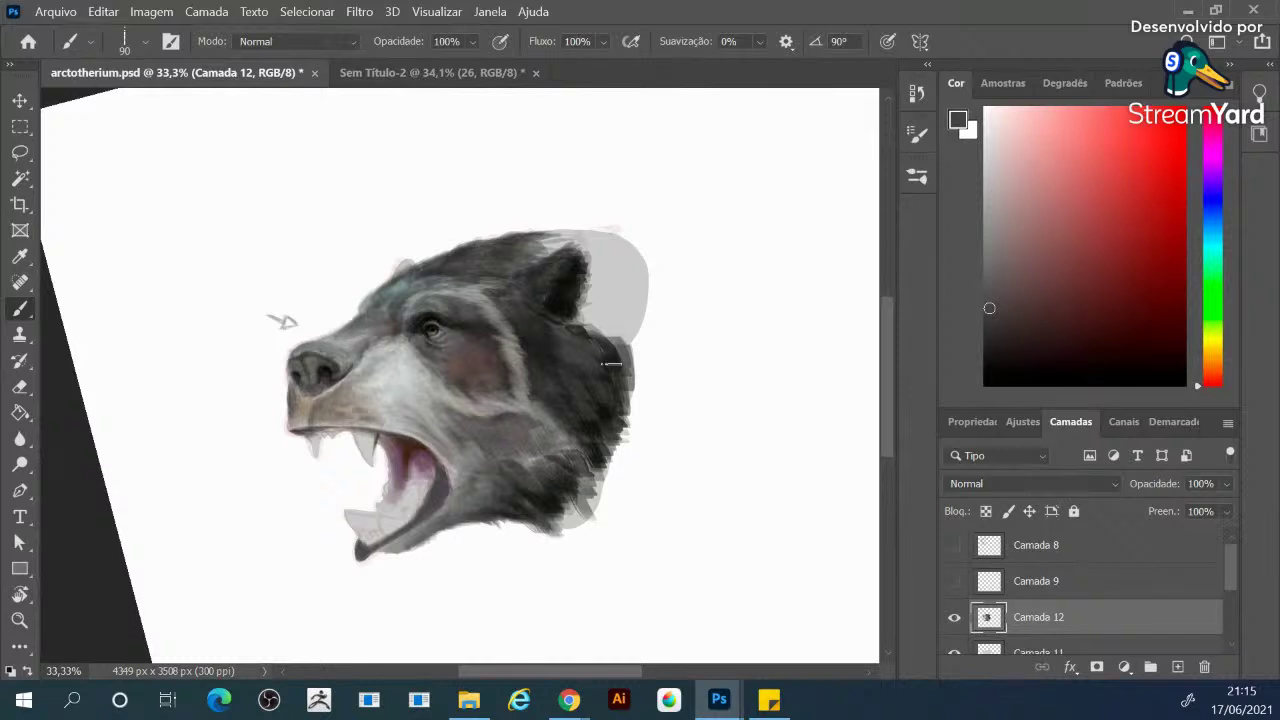
pyautogui.moveTo(585, 325); pyautogui.dragTo(580, 300)
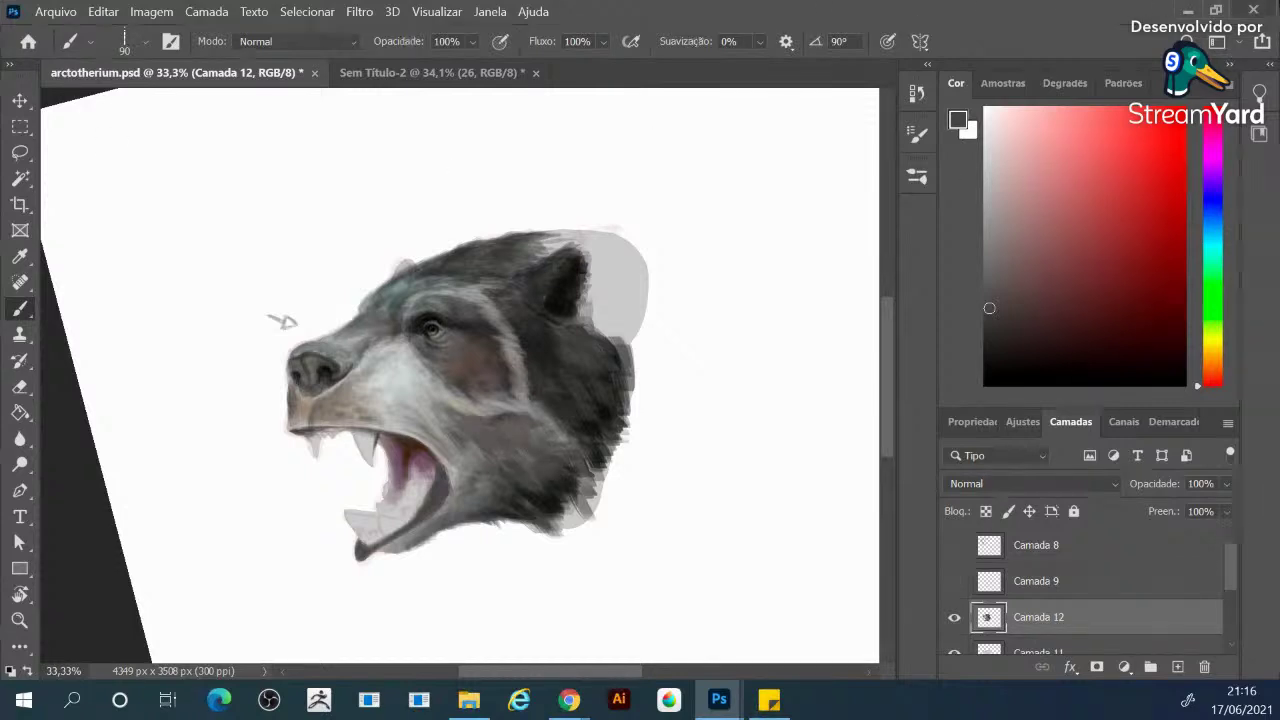
# Pick near-black, paint the crown fur at 90 px, and fill behind the ear down the neck with a 125 px brush
pyautogui.click(985, 358)
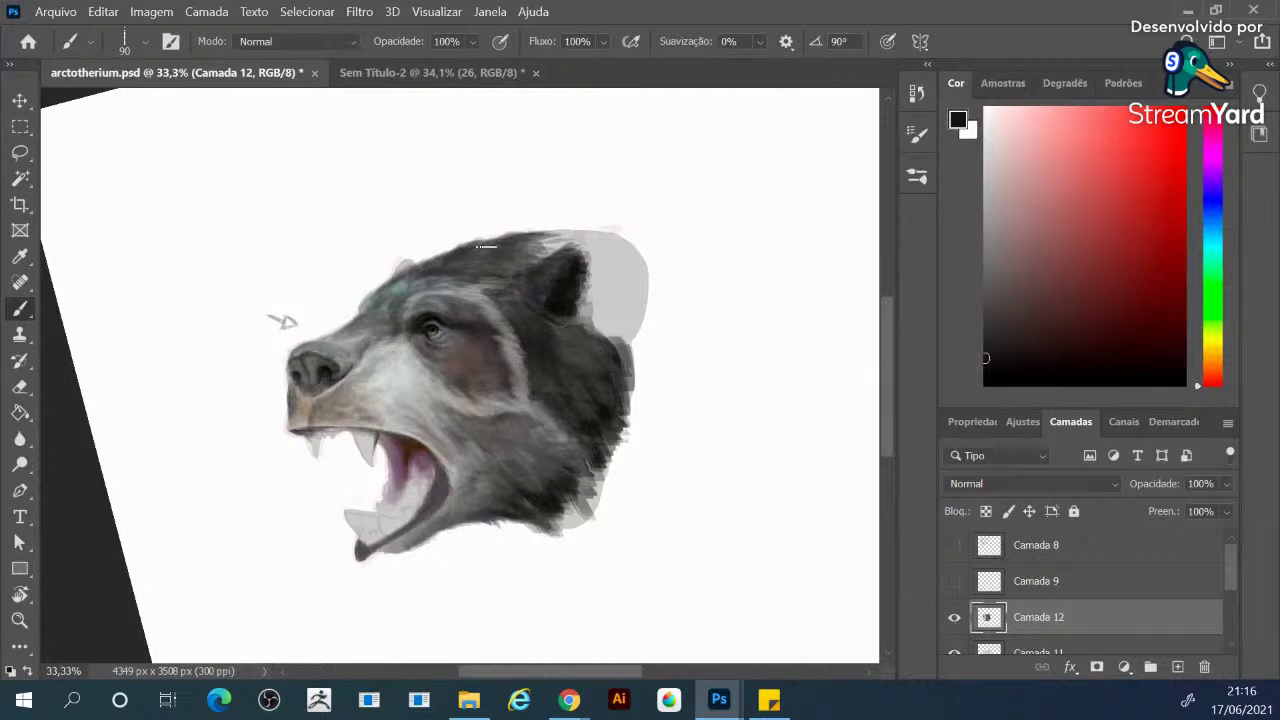
pyautogui.moveTo(530, 221)
pyautogui.mouseDown()
pyautogui.moveTo(502, 235)
pyautogui.moveTo(552, 225)
pyautogui.moveTo(542, 244)
pyautogui.moveTo(566, 228)
pyautogui.moveTo(530, 252)
pyautogui.moveTo(566, 234)
pyautogui.moveTo(602, 252)
pyautogui.moveTo(570, 234)
pyautogui.moveTo(578, 227)
pyautogui.mouseUp()
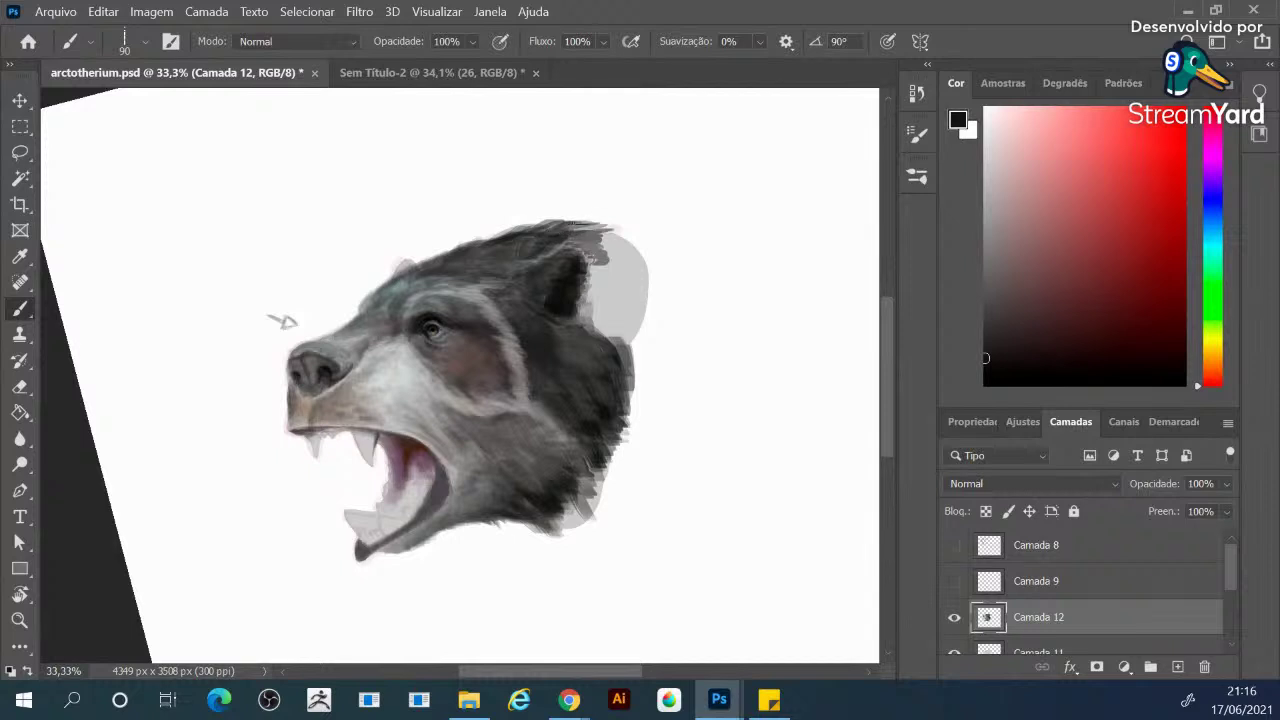
pyautogui.press(']')
pyautogui.press(']')
pyautogui.moveTo(590, 236)
pyautogui.mouseDown()
pyautogui.moveTo(602, 268)
pyautogui.moveTo(592, 306)
pyautogui.moveTo(600, 322)
pyautogui.moveTo(596, 290)
pyautogui.moveTo(612, 337)
pyautogui.moveTo(632, 304)
pyautogui.moveTo(590, 318)
pyautogui.moveTo(630, 306)
pyautogui.moveTo(615, 335)
pyautogui.moveTo(610, 240)
pyautogui.moveTo(590, 318)
pyautogui.moveTo(615, 305)
pyautogui.moveTo(598, 224)
pyautogui.moveTo(620, 275)
pyautogui.moveTo(605, 261)
pyautogui.moveTo(606, 356)
pyautogui.moveTo(582, 370)
pyautogui.moveTo(592, 441)
pyautogui.moveTo(537, 506)
pyautogui.moveTo(575, 522)
pyautogui.mouseUp()
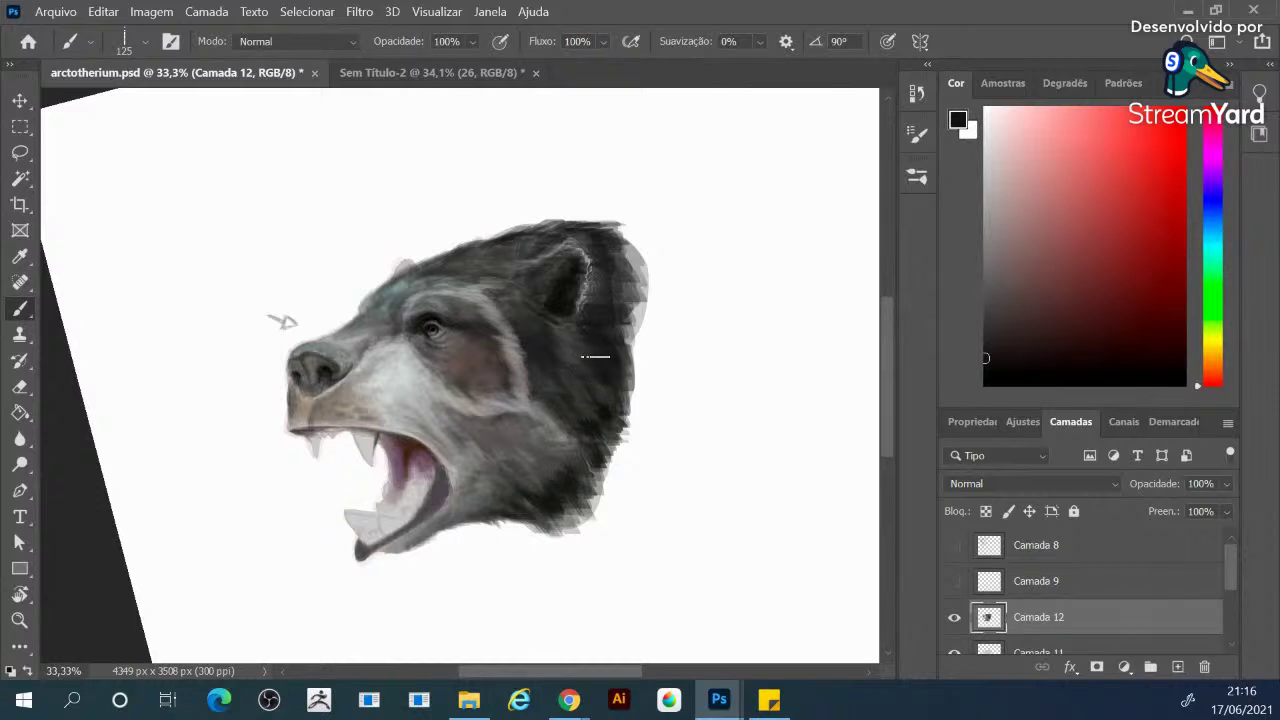
pyautogui.moveTo(592, 268)
pyautogui.mouseDown()
pyautogui.moveTo(569, 318)
pyautogui.moveTo(576, 251)
pyautogui.moveTo(565, 235)
pyautogui.moveTo(542, 253)
pyautogui.moveTo(592, 241)
pyautogui.mouseUp()
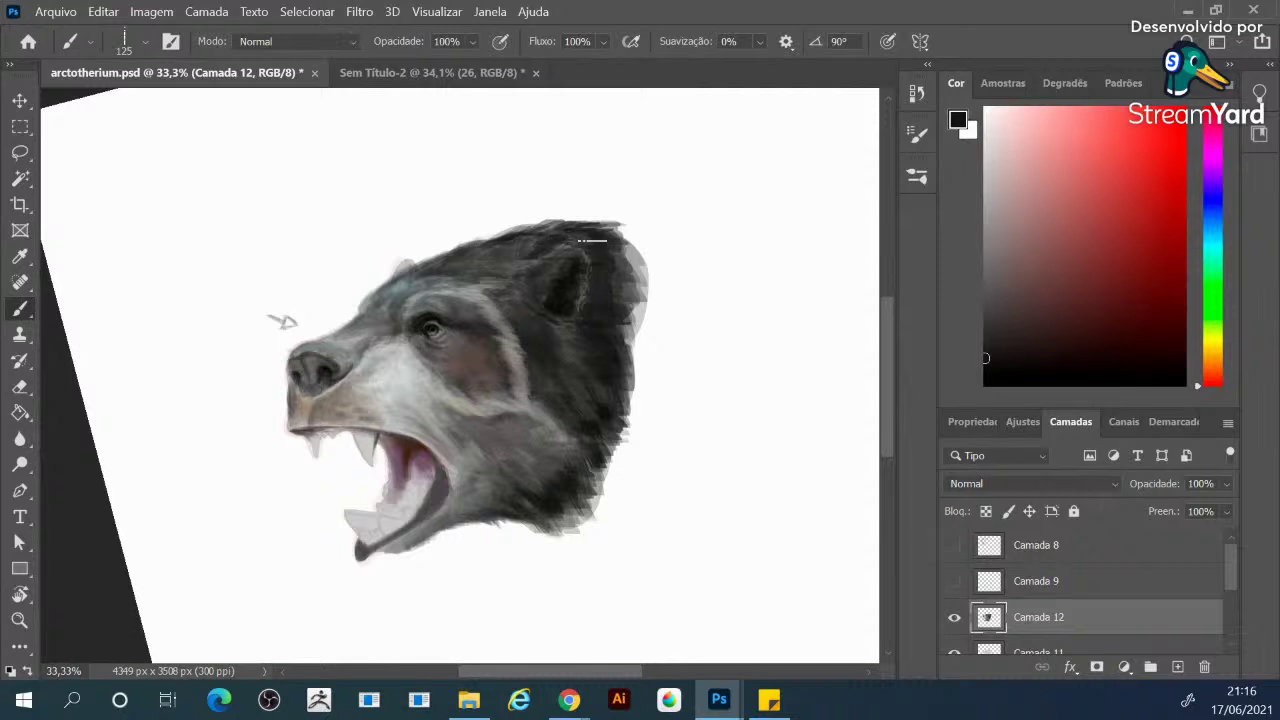
# Add finer fur strokes on the cheek behind the mouth in sampled grey and dark tones with a 50 px brush
pyautogui.press('[')
pyautogui.press('[')
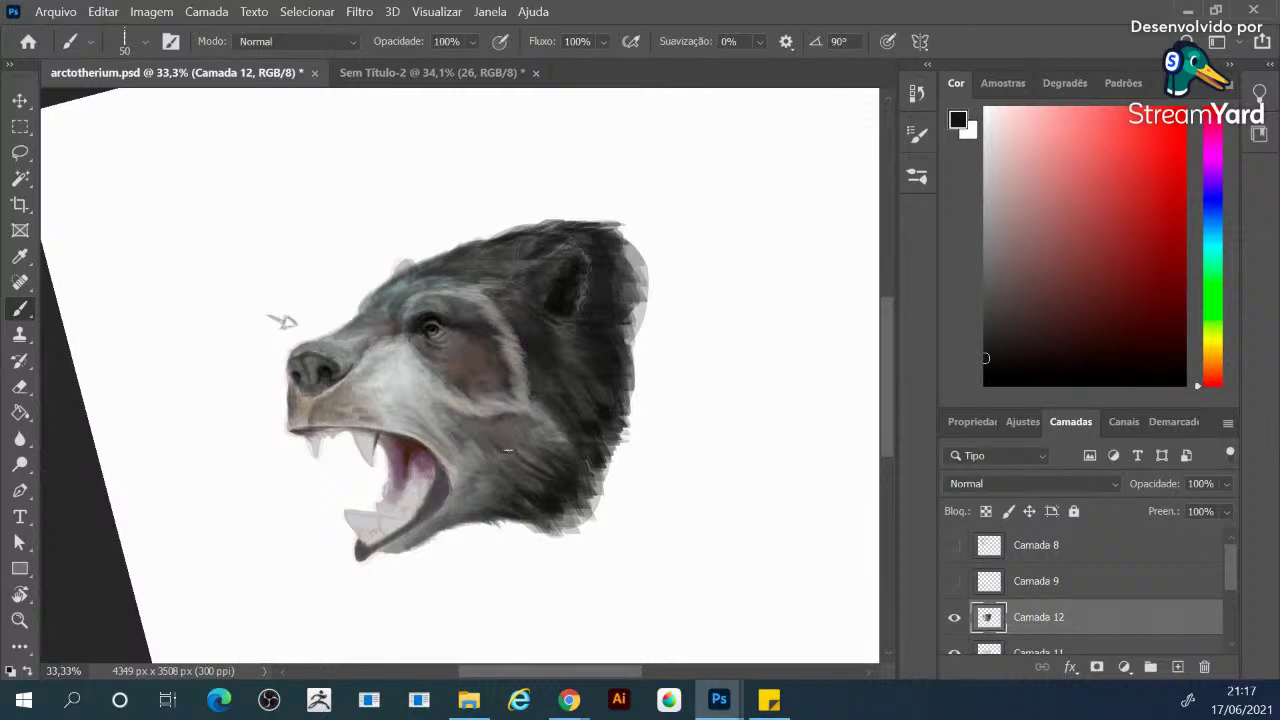
pyautogui.press('alt')
pyautogui.keyDown('alt'); pyautogui.click(495, 434); pyautogui.keyUp('alt')
pyautogui.keyDown('alt'); pyautogui.click(557, 446); pyautogui.keyUp('alt')
pyautogui.keyDown('alt'); pyautogui.click(598, 459); pyautogui.keyUp('alt')
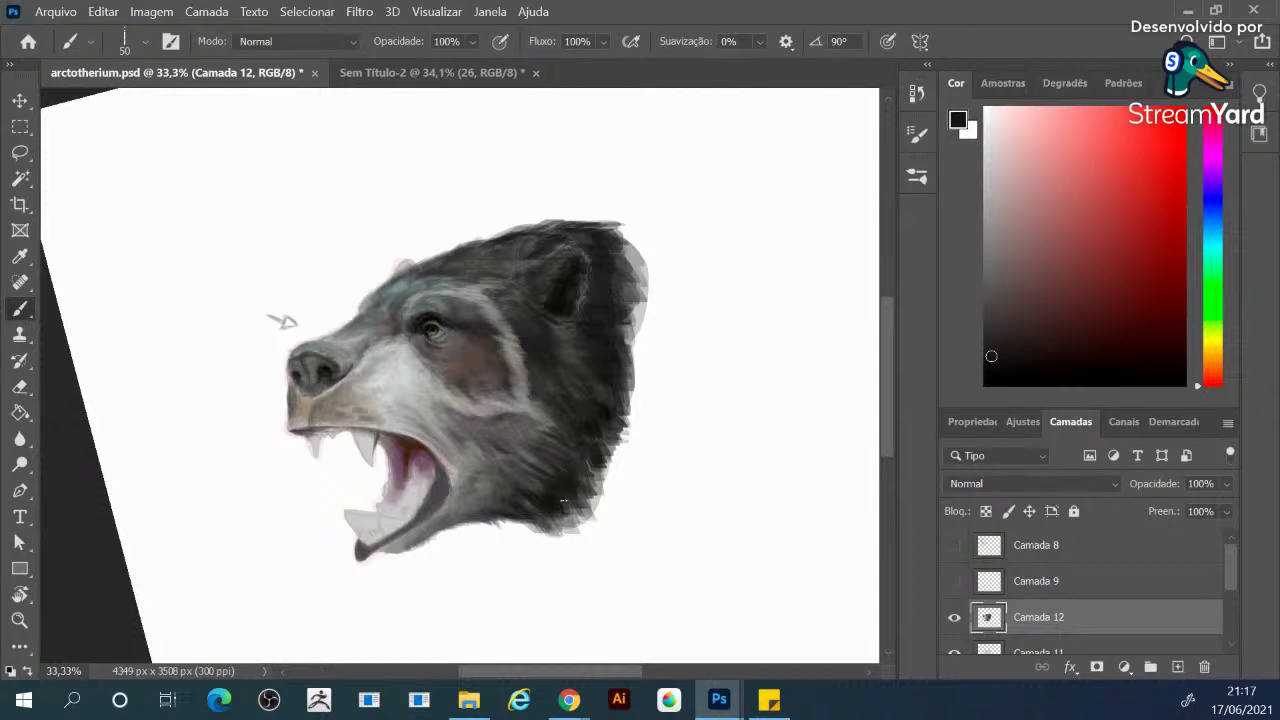
# Darken the lower neck fur and add pointed near-black tufts on the crown above the ear with a 90 px brush
pyautogui.press(']')
pyautogui.press(']')
pyautogui.press(']')
pyautogui.press(']')
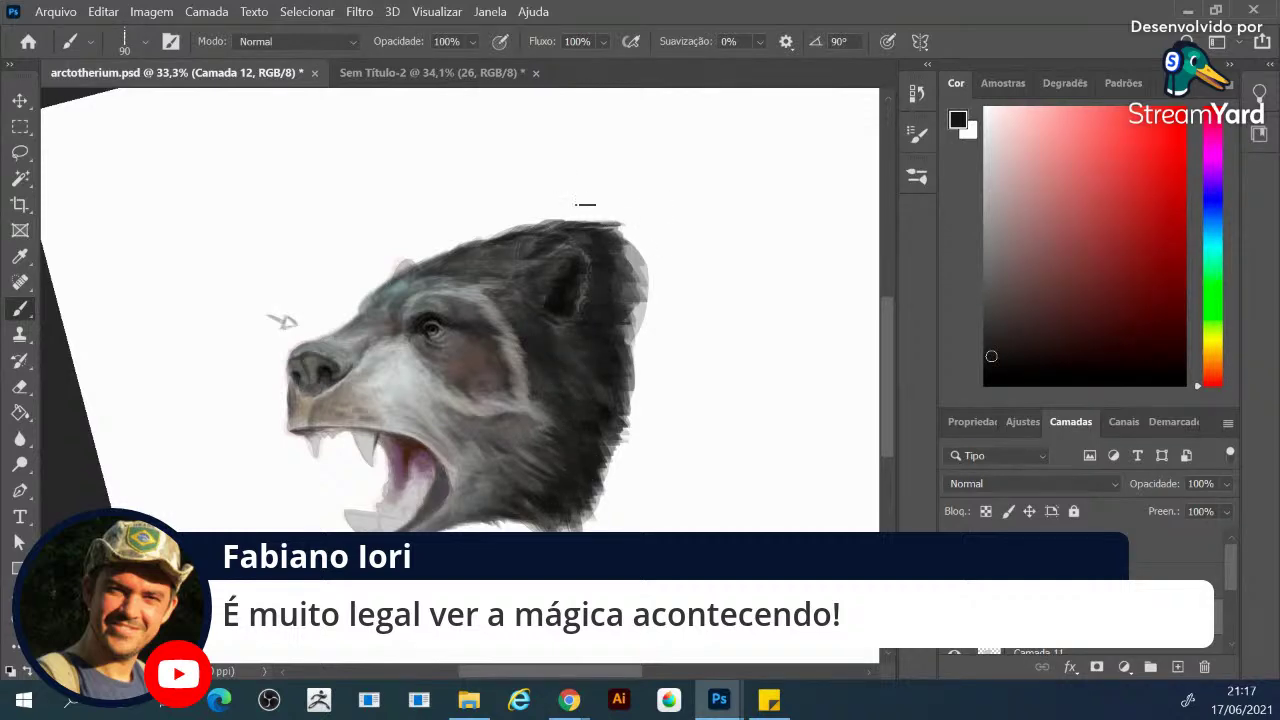
pyautogui.moveTo(548, 230)
pyautogui.mouseDown()
pyautogui.moveTo(575, 218)
pyautogui.moveTo(600, 228)
pyautogui.moveTo(622, 262)
pyautogui.moveTo(593, 263)
pyautogui.moveTo(586, 286)
pyautogui.mouseUp()
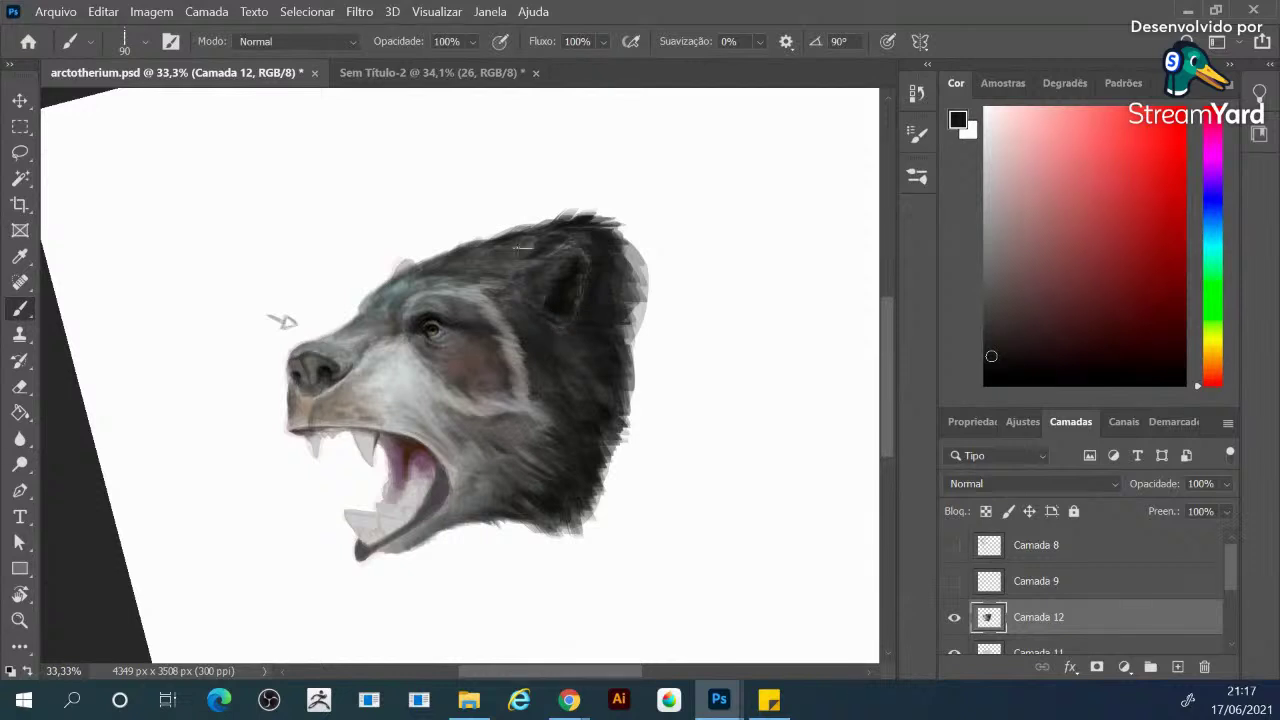
# Tint the fur between the ear and the pale cheek stripe with sampled blue-grey strokes, alternating with sampled dark tones
pyautogui.keyDown('alt'); pyautogui.click(406, 281); pyautogui.keyUp('alt')
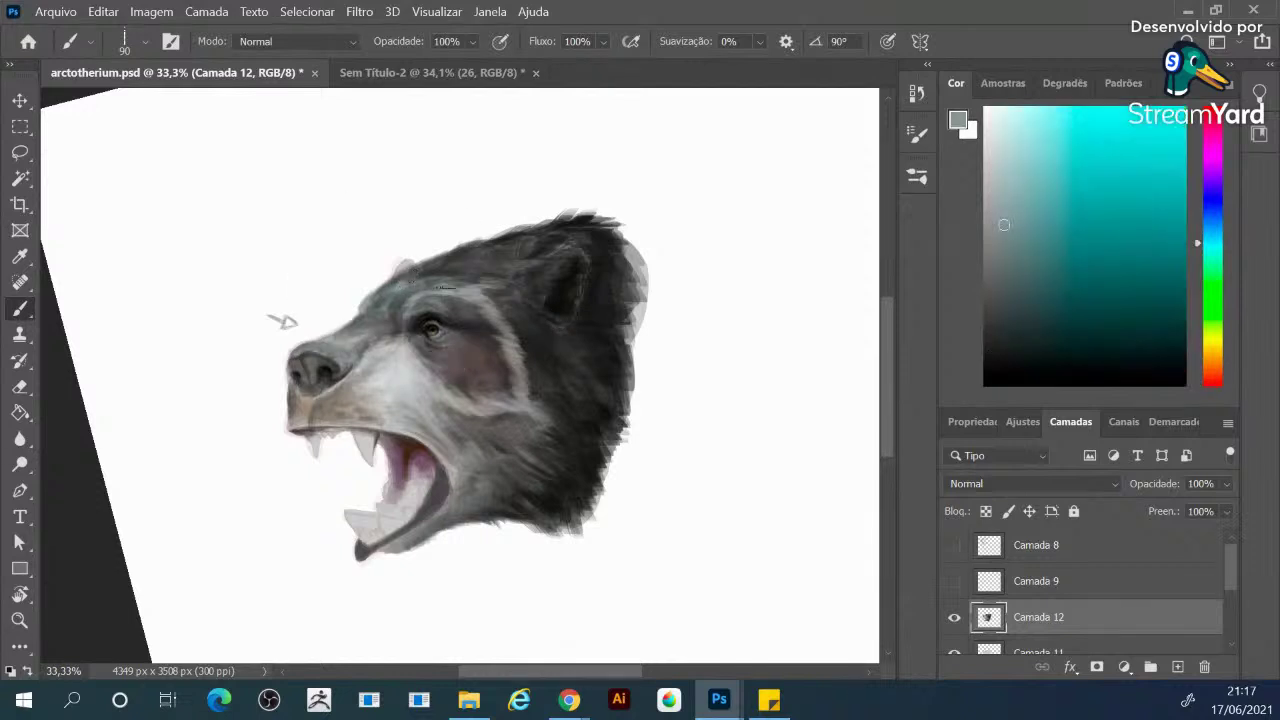
pyautogui.keyDown('alt'); pyautogui.click(556, 352); pyautogui.keyUp('alt')
pyautogui.moveTo(556, 354)
pyautogui.mouseDown()
pyautogui.moveTo(534, 315)
pyautogui.moveTo(558, 328)
pyautogui.moveTo(574, 370)
pyautogui.mouseUp()
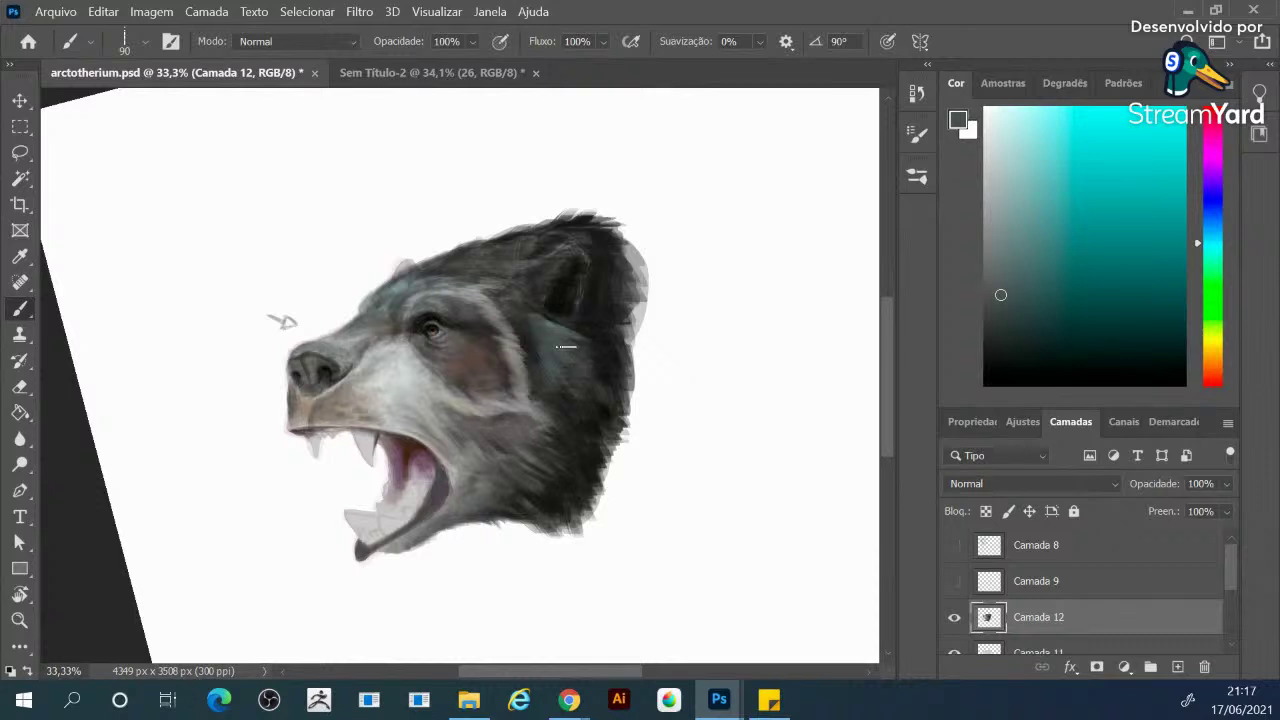
pyautogui.moveTo(535, 318); pyautogui.dragTo(530, 340)
pyautogui.press('alt')
pyautogui.keyDown('alt'); pyautogui.click(608, 364); pyautogui.keyUp('alt')
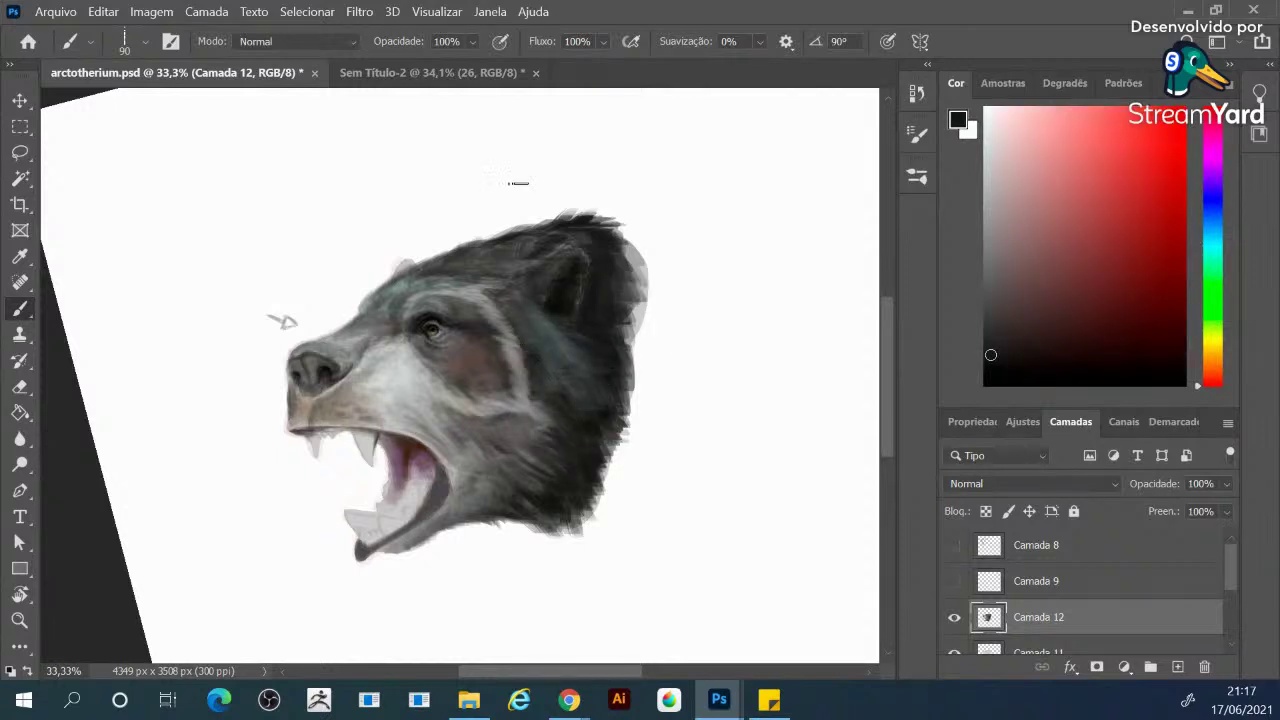
pyautogui.keyDown('alt'); pyautogui.click(548, 376); pyautogui.keyUp('alt')
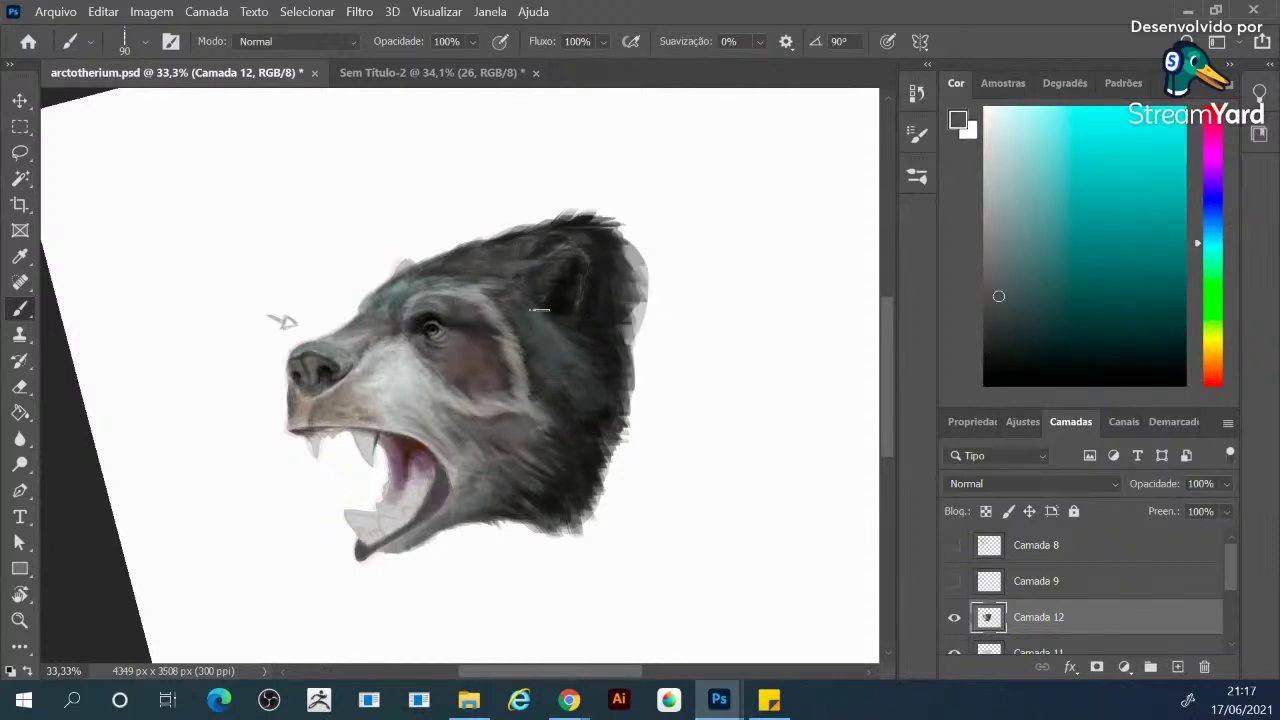
# Rotate the canvas view to tilt the muzzle downward and deepen the ear's interior in sampled near-black with a 50 px brush
pyautogui.press('r')
pyautogui.moveTo(597, 272); pyautogui.dragTo(546, 244)
pyautogui.press('b')
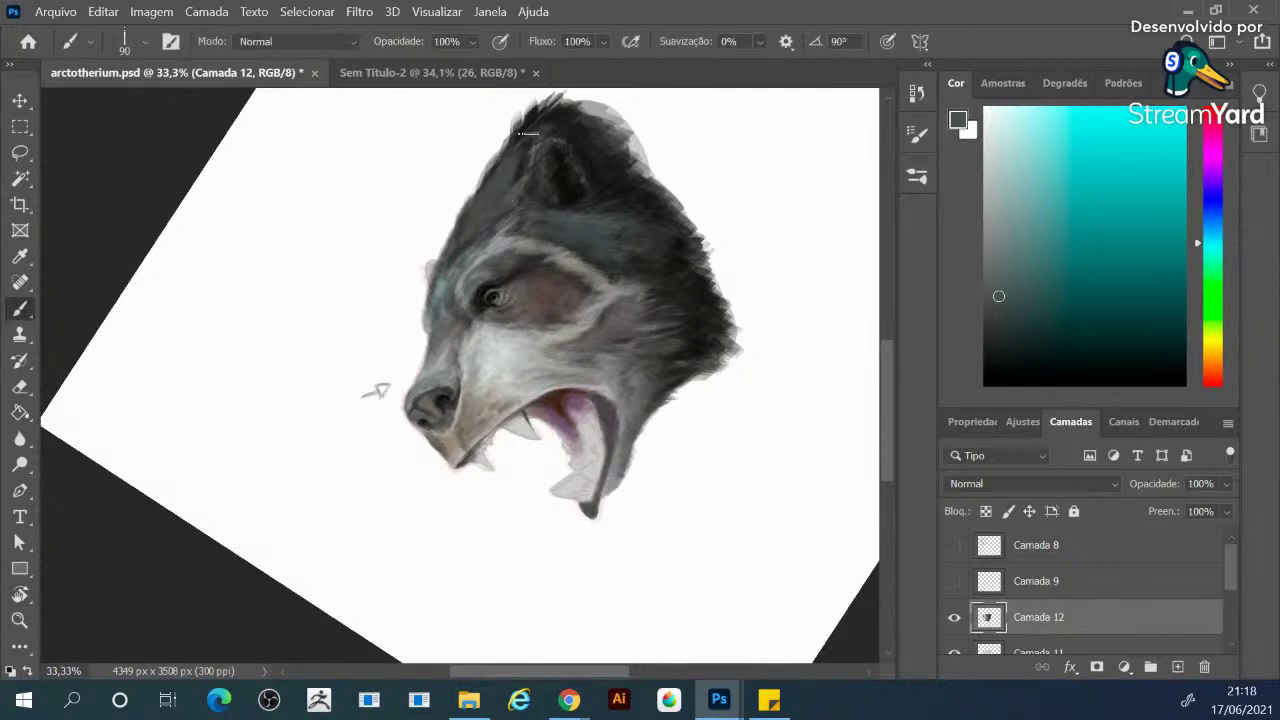
pyautogui.keyDown('alt'); pyautogui.click(566, 172); pyautogui.keyUp('alt')
pyautogui.press('[')
pyautogui.press('[')
pyautogui.press('[')
pyautogui.press('[')
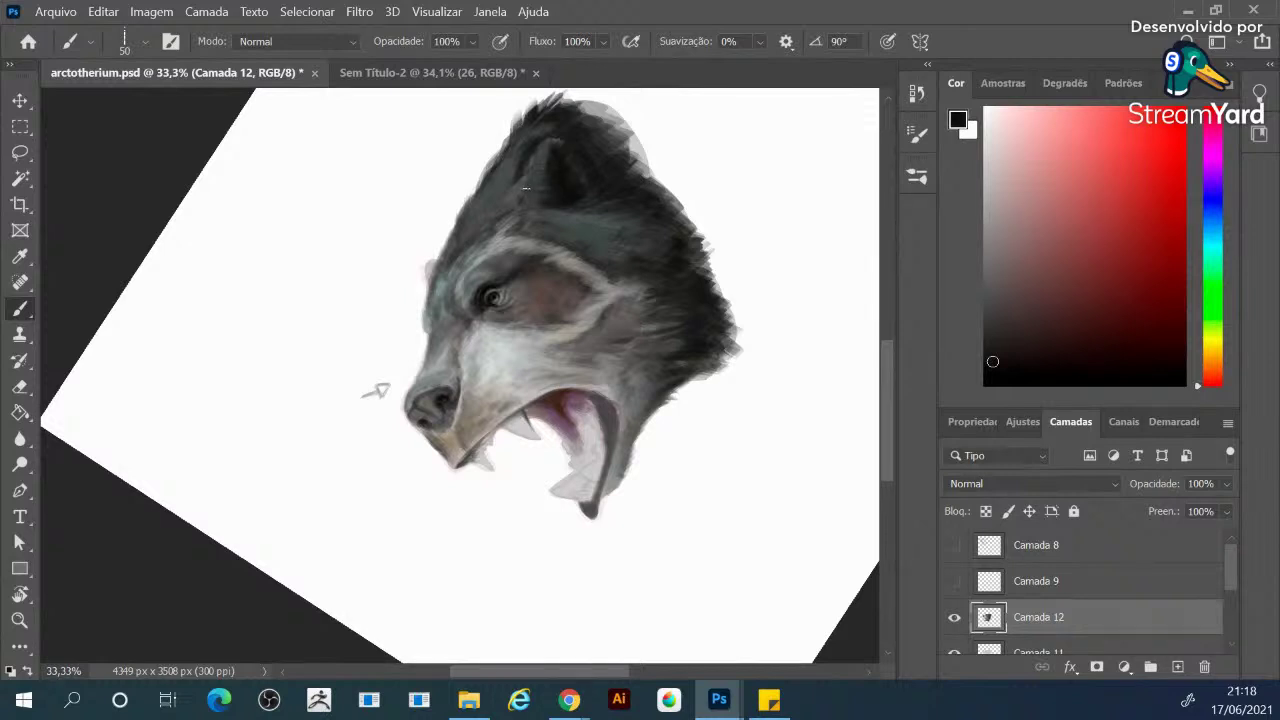
# Refine the ear's rim and inner fur with sampled dark blue-grey and near-black tones
pyautogui.keyDown('alt'); pyautogui.click(543, 197); pyautogui.keyUp('alt')
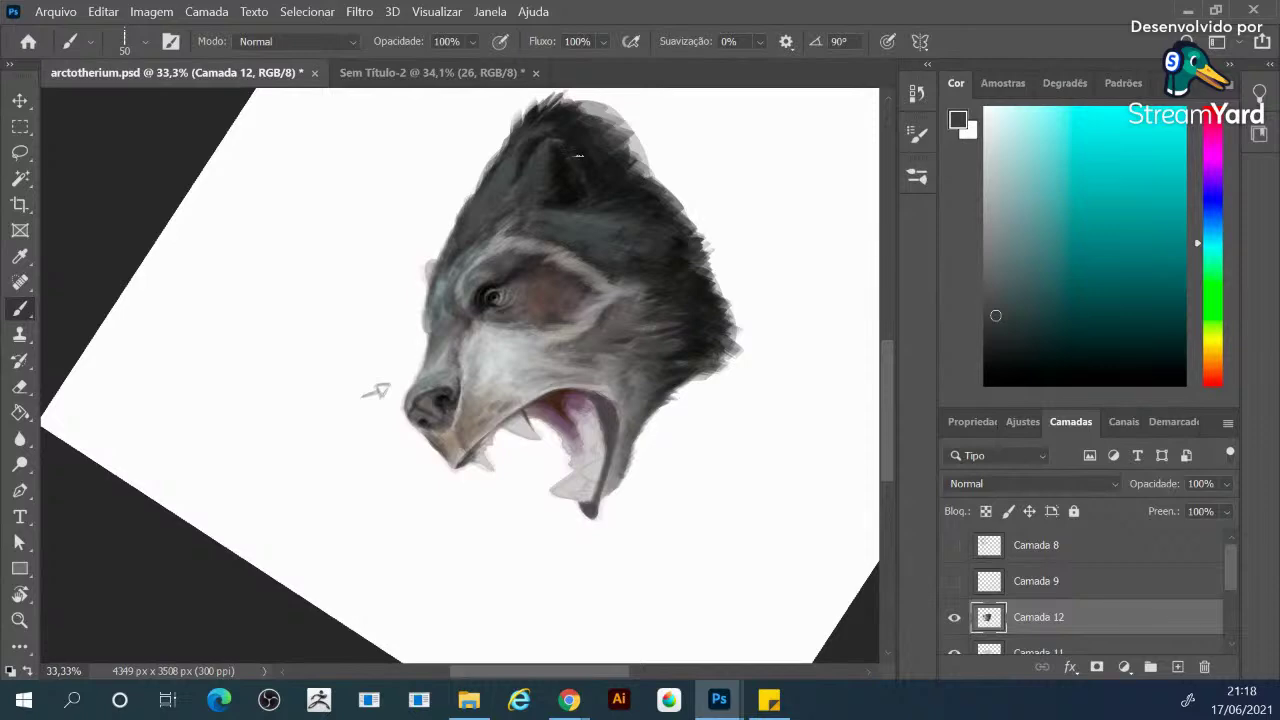
pyautogui.press('alt')
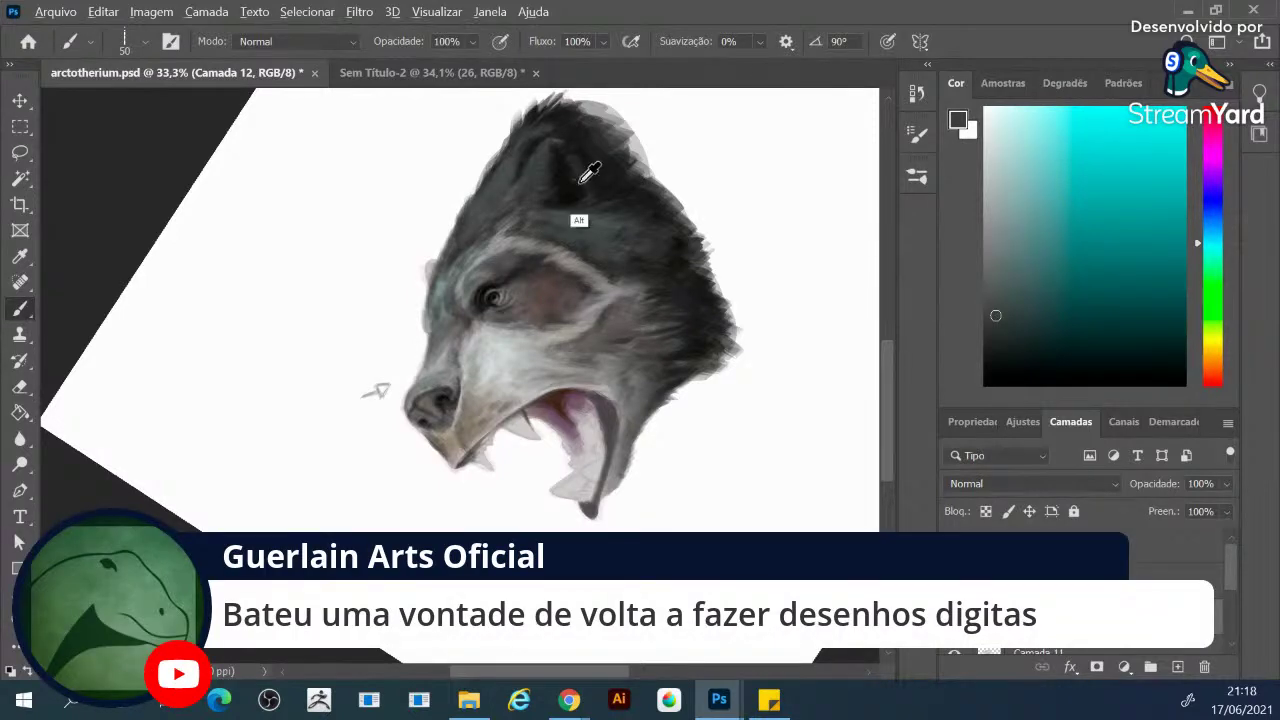
pyautogui.keyDown('alt'); pyautogui.click(578, 179); pyautogui.keyUp('alt')
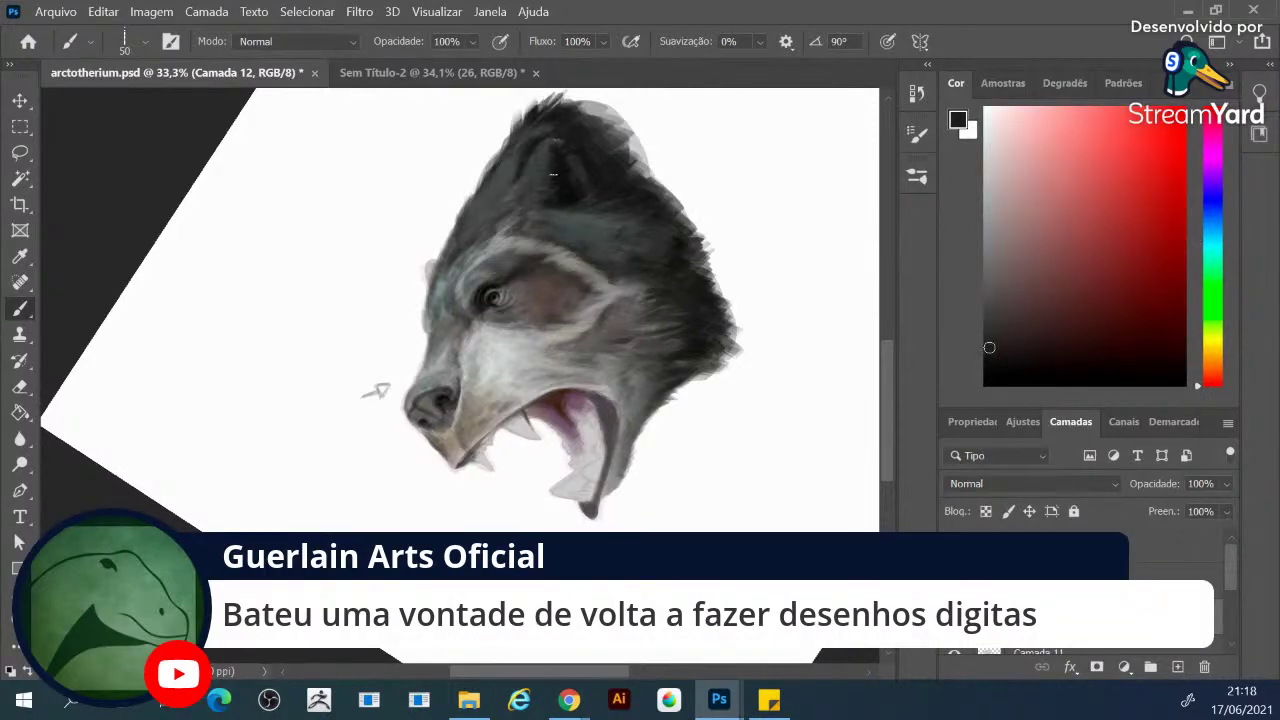
# Soften the pale muzzle fur with sampled light greys and paint over the upper canine in its sampled tones
pyautogui.keyDown('alt'); pyautogui.click(474, 348); pyautogui.keyUp('alt')
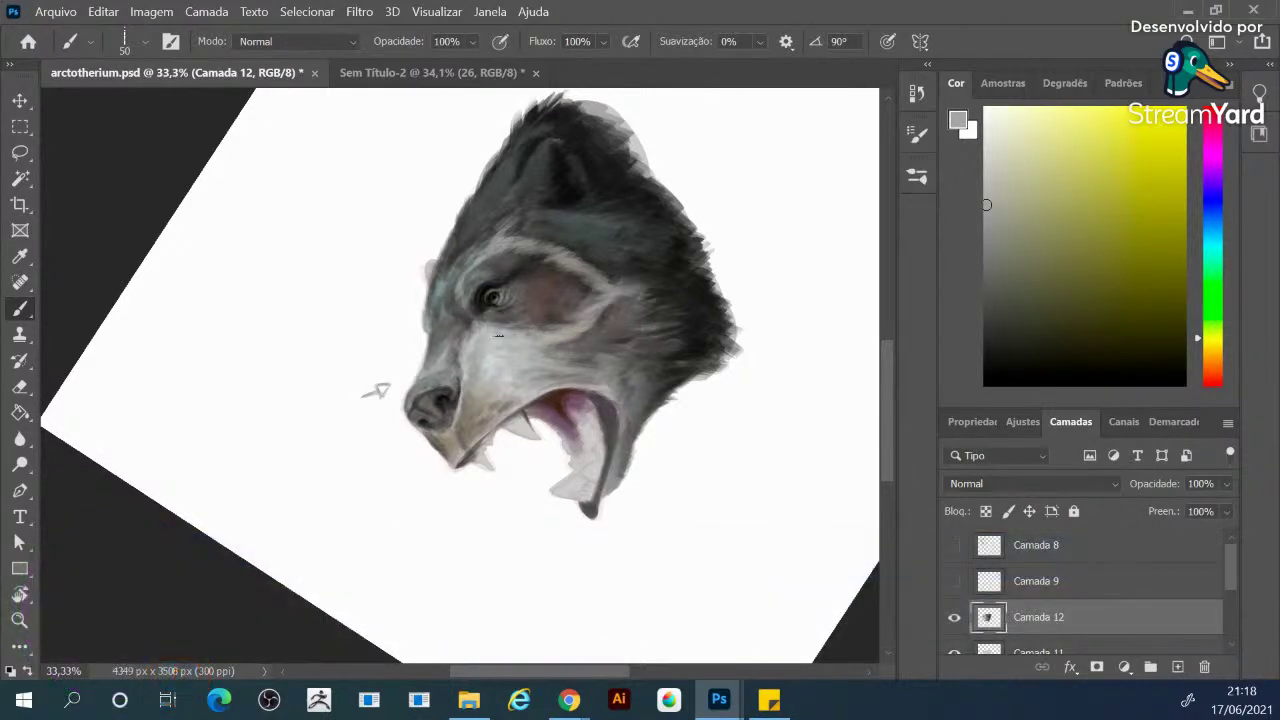
pyautogui.keyDown('alt'); pyautogui.click(476, 380); pyautogui.keyUp('alt')
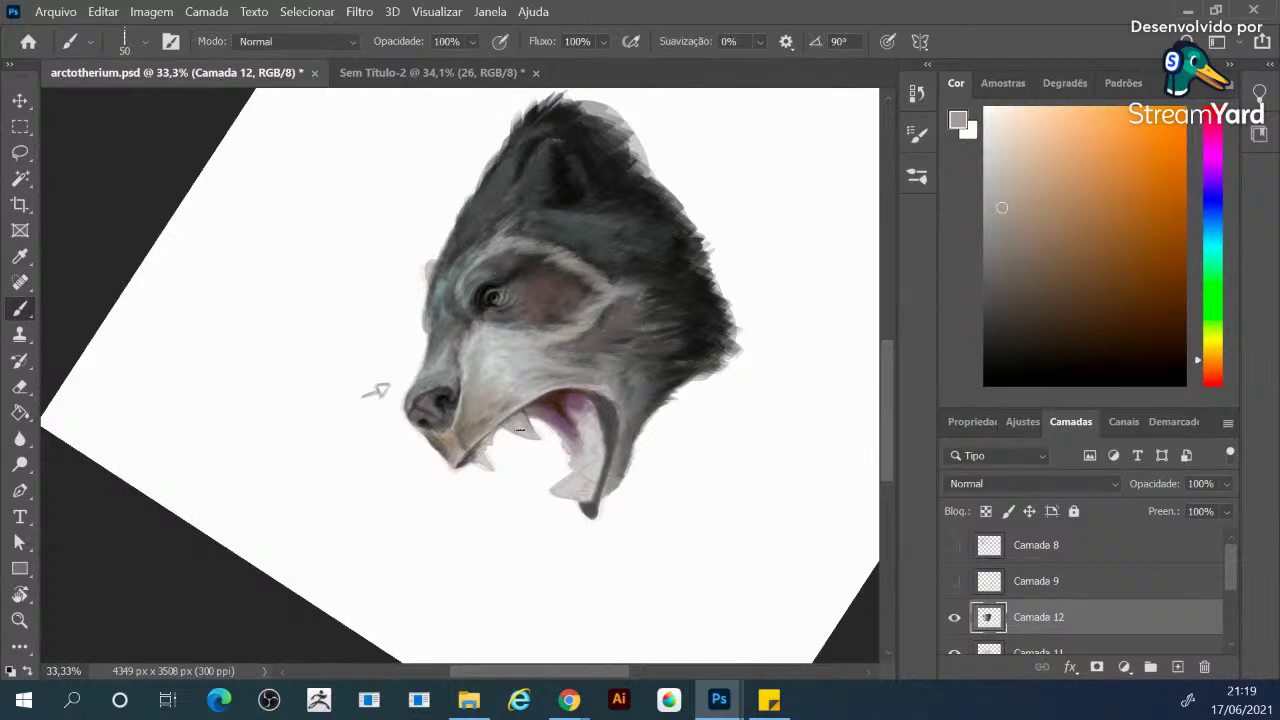
pyautogui.keyDown('alt'); pyautogui.click(519, 422); pyautogui.keyUp('alt')
pyautogui.keyDown('alt'); pyautogui.click(527, 428); pyautogui.keyUp('alt')
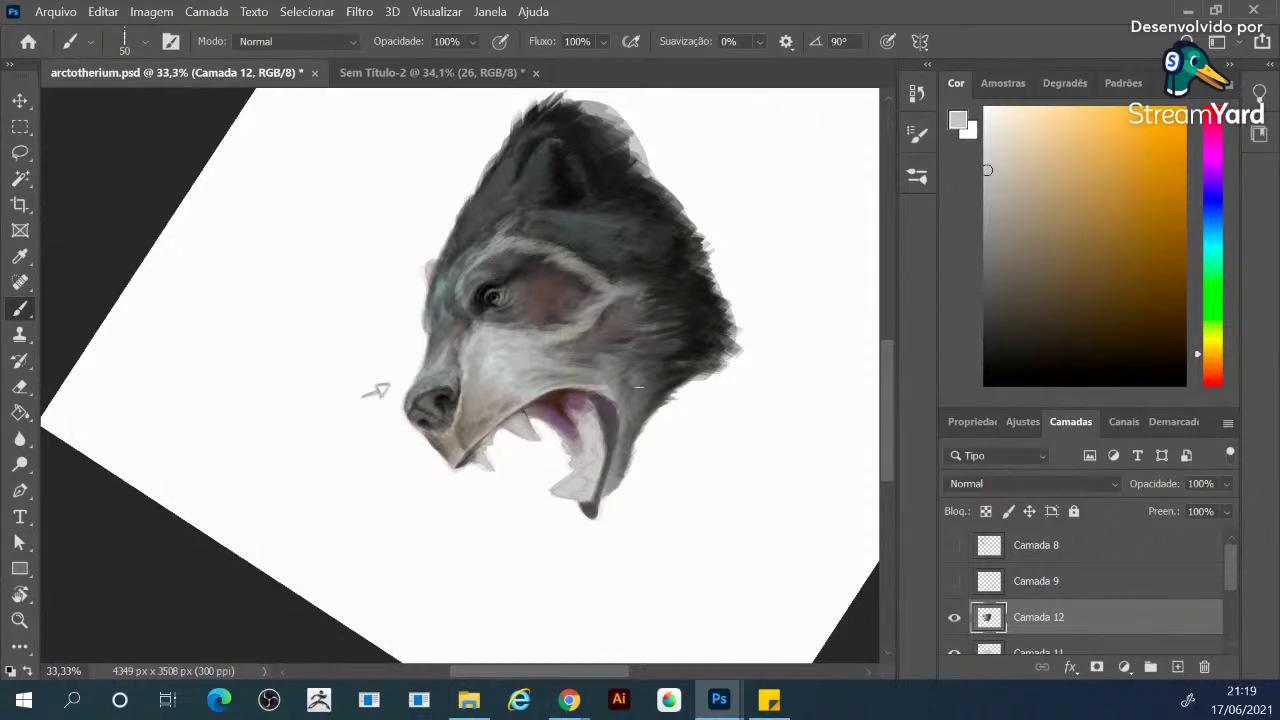
# Paint over the large upper canine with sampled white and grey tones using a 35 px brush
pyautogui.keyDown('alt'); pyautogui.click(690, 455); pyautogui.keyUp('alt')
pyautogui.press('[')
pyautogui.press('[')
pyautogui.press('[')
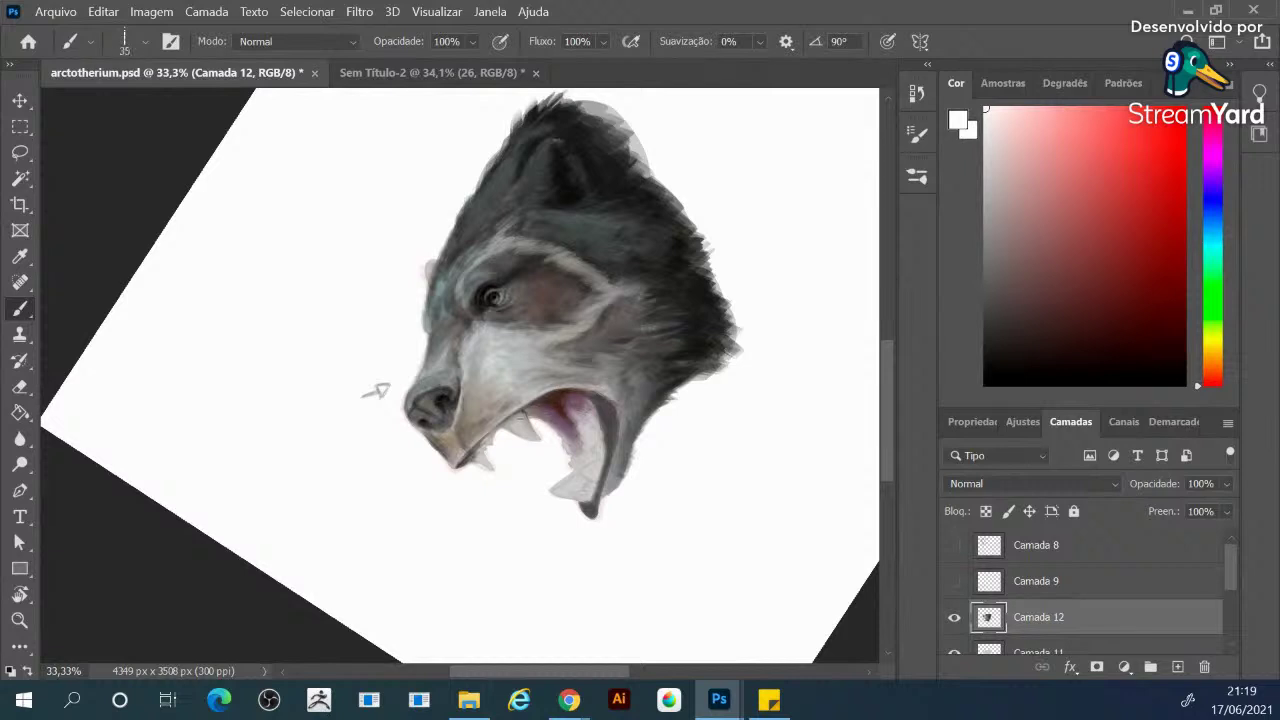
pyautogui.hotkey('ctrl', '+')
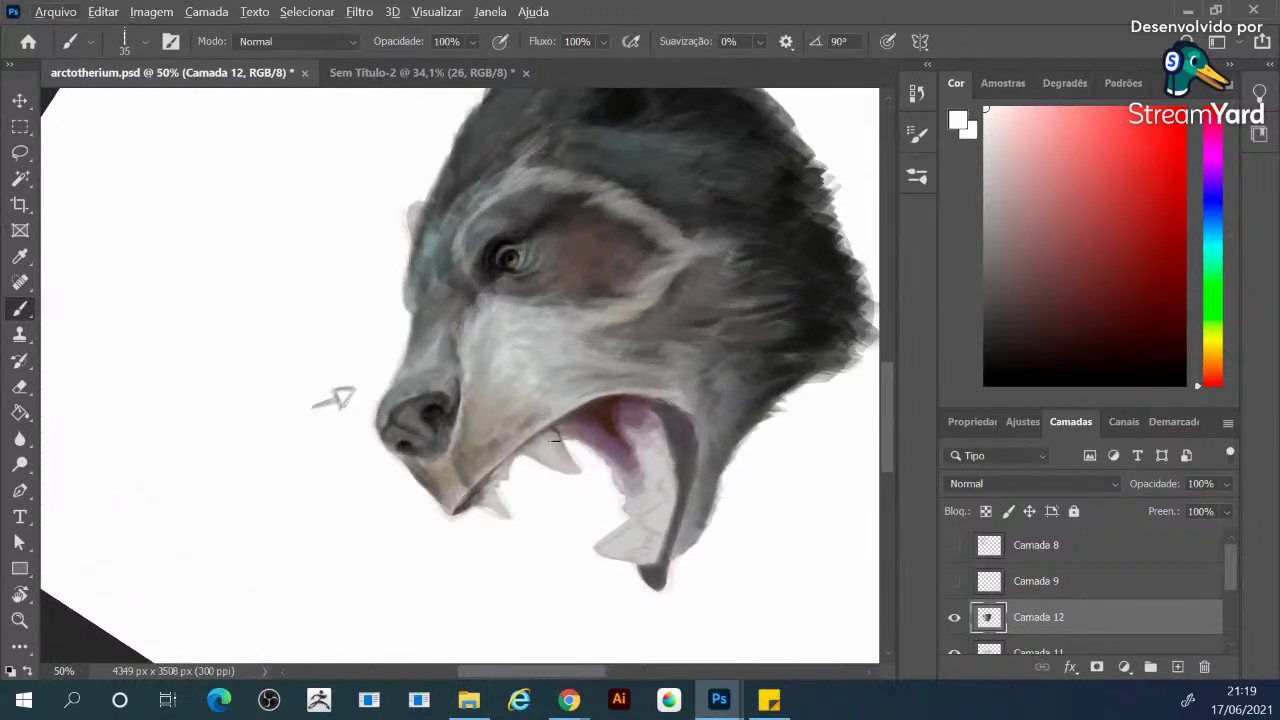
pyautogui.keyDown('alt'); pyautogui.click(558, 440); pyautogui.keyUp('alt')
pyautogui.moveTo(988, 174); pyautogui.dragTo(986, 180)
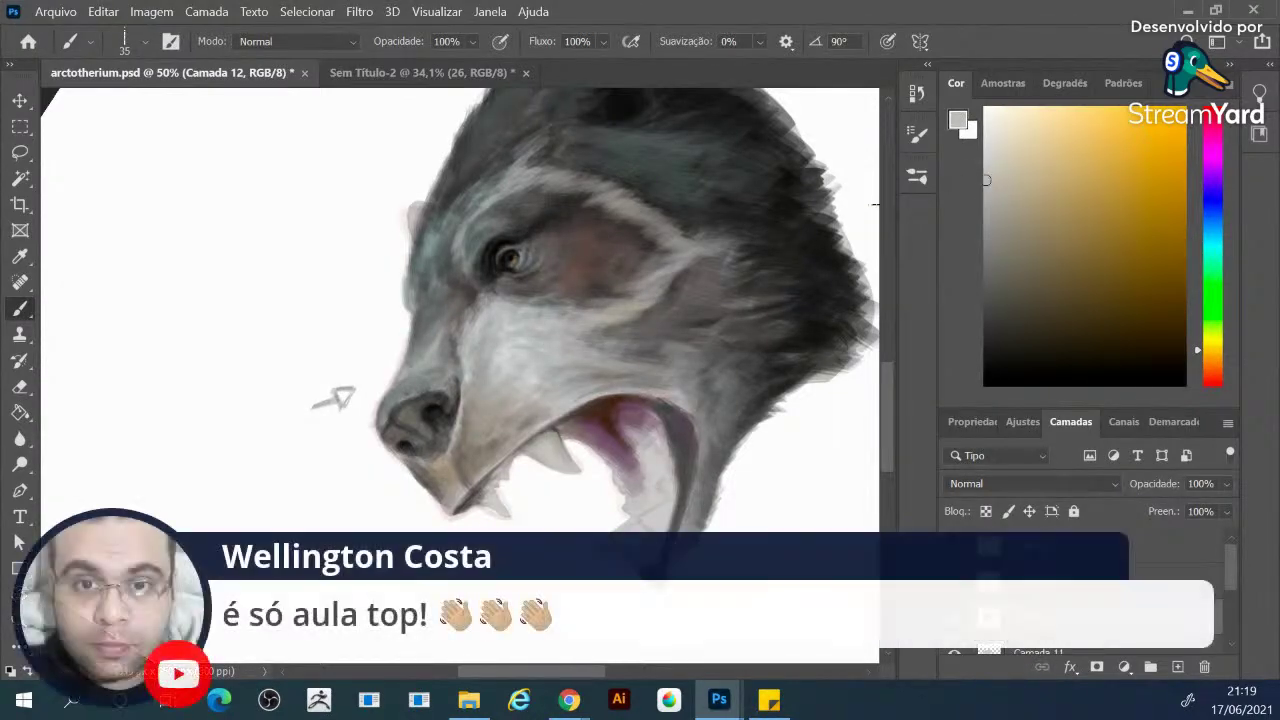
pyautogui.keyDown('alt'); pyautogui.click(555, 428); pyautogui.keyUp('alt')
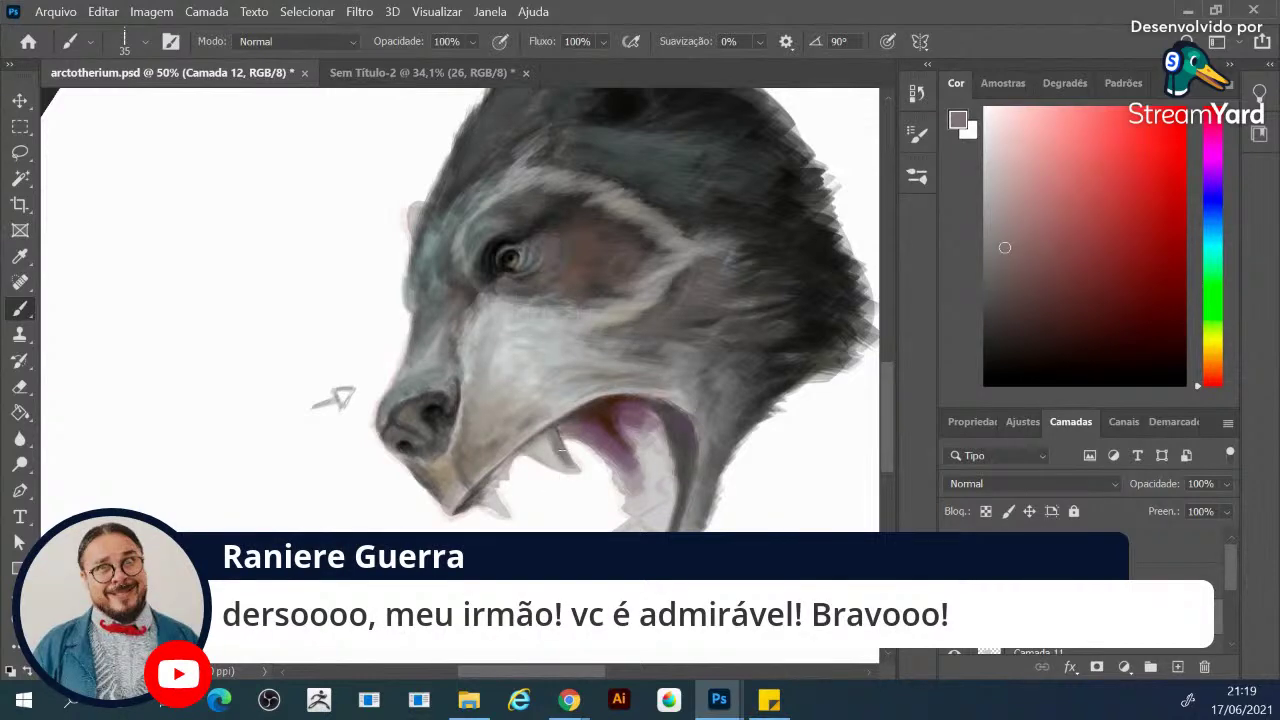
pyautogui.keyDown('alt'); pyautogui.click(551, 433); pyautogui.keyUp('alt')
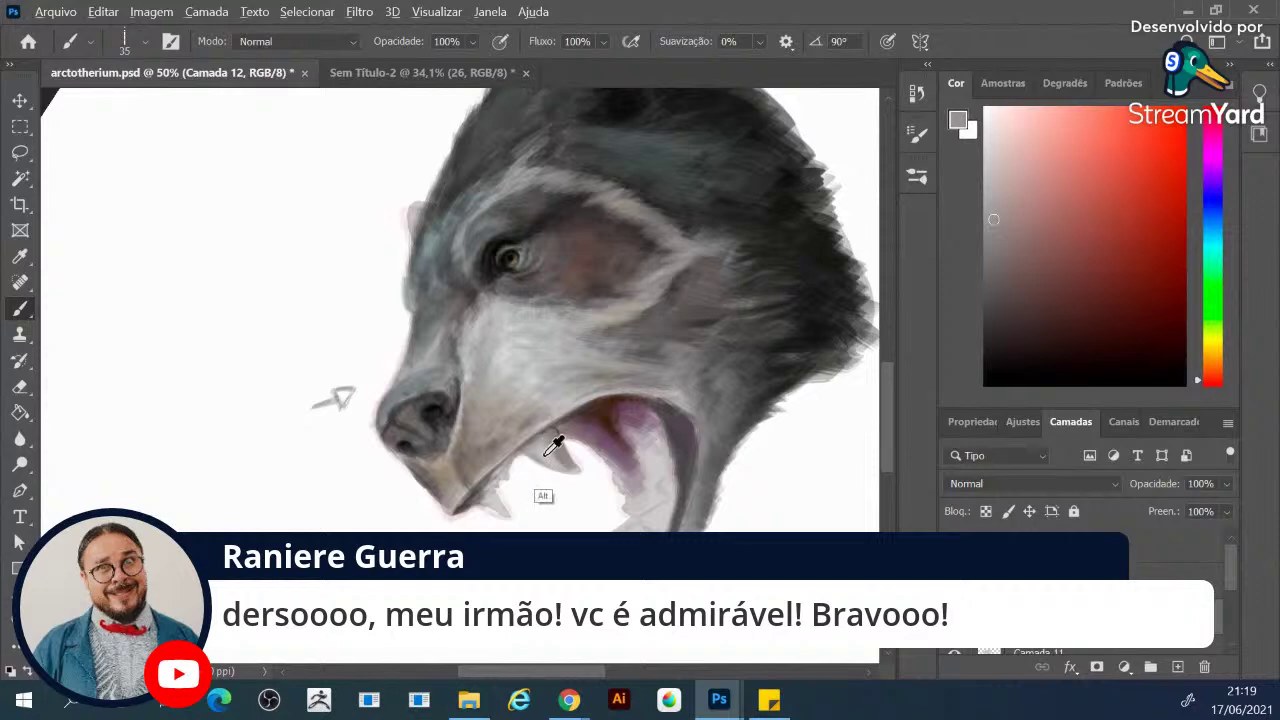
# Add near-white highlights to the upper canine, the eye and the top of the nose with a 20 px brush
pyautogui.keyDown('alt'); pyautogui.click(544, 448); pyautogui.keyUp('alt')
pyautogui.click(985, 113)
pyautogui.press('[')
pyautogui.press('[')
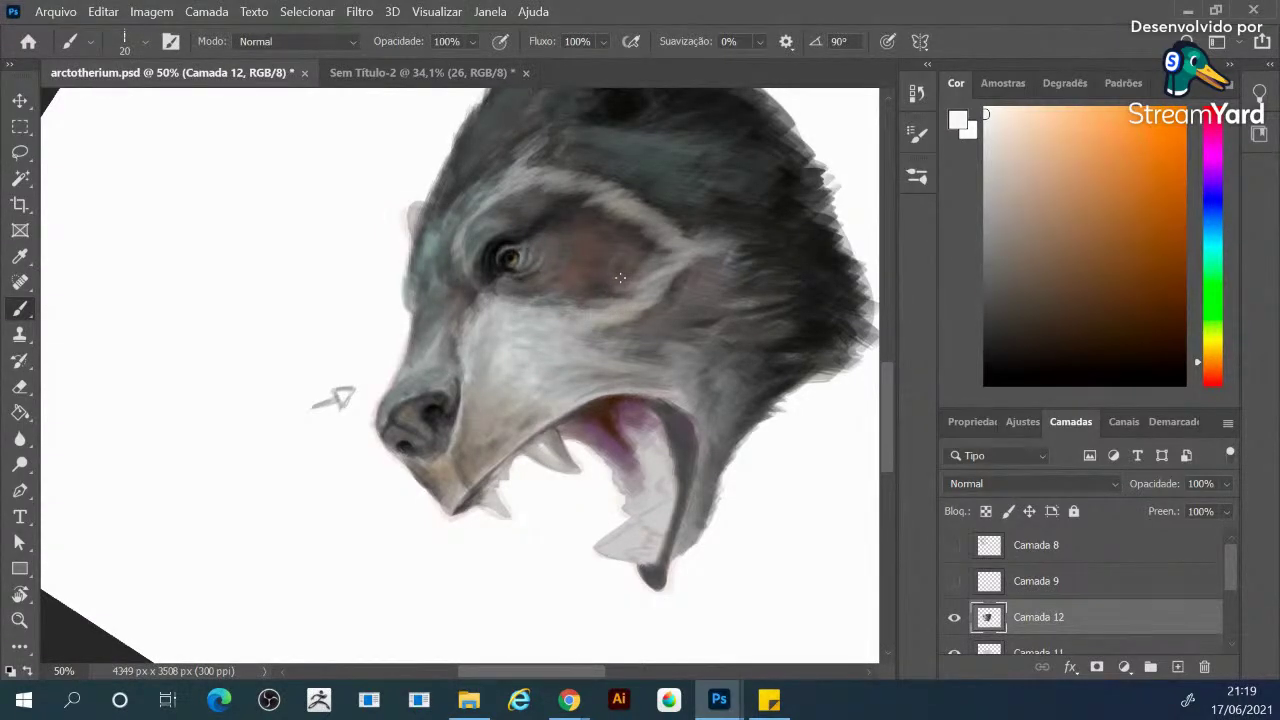
pyautogui.hotkey('ctrl', '+')
pyautogui.click(528, 216)
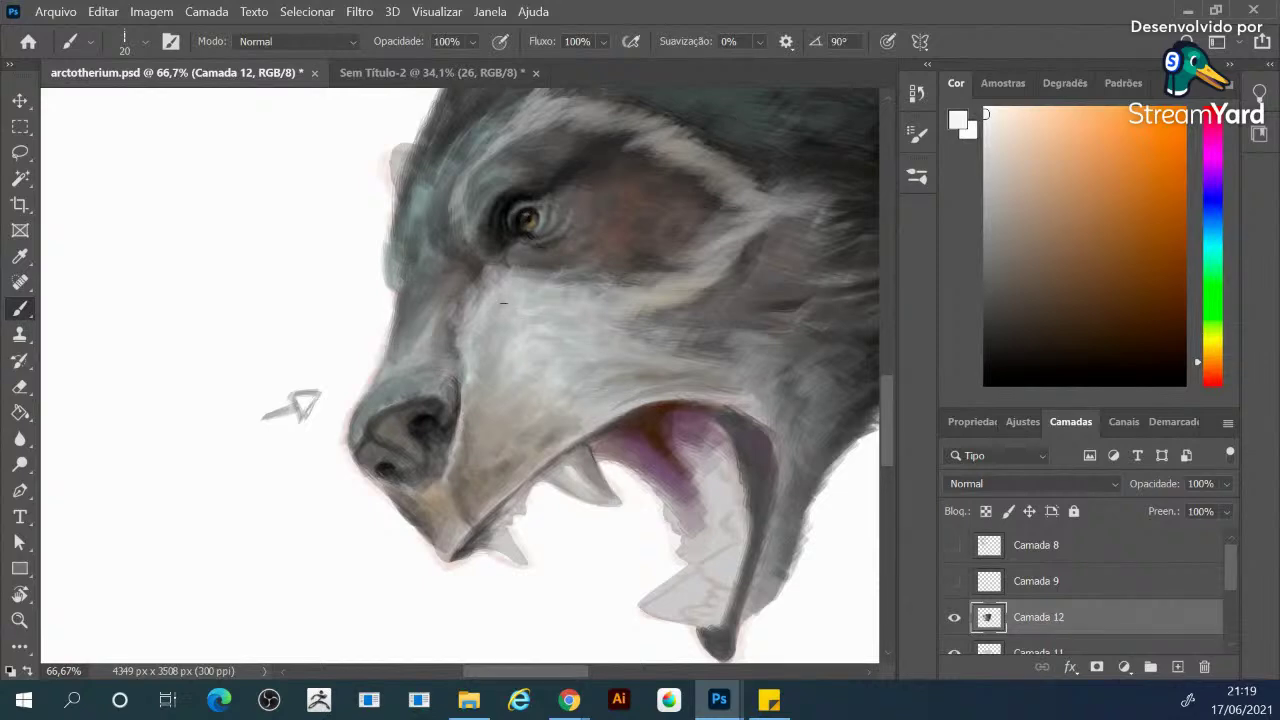
pyautogui.moveTo(507, 303); pyautogui.dragTo(552, 258)
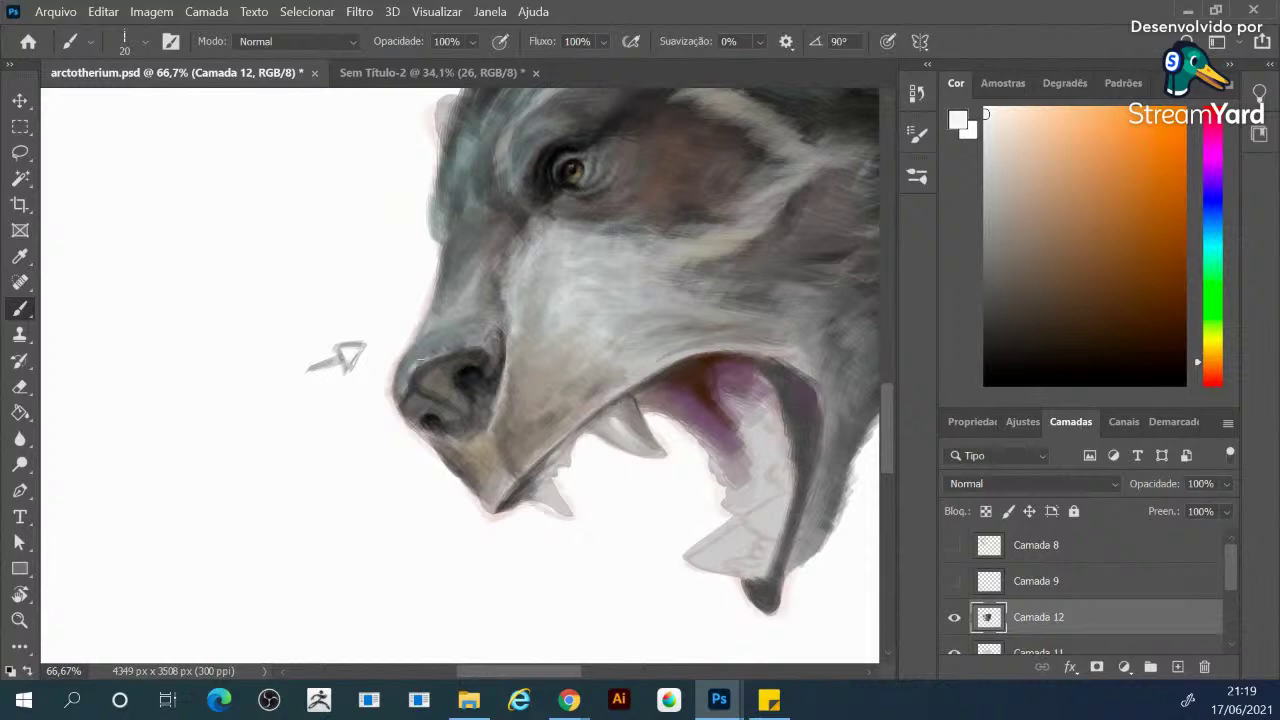
pyautogui.click(416, 364)
pyautogui.moveTo(514, 308); pyautogui.dragTo(527, 293)
# Brighten the pale muzzle fur below the eye with near-white and sampled light grey using a 35 px brush
pyautogui.hotkey('ctrl', '-')
pyautogui.hotkey('ctrl', '-')
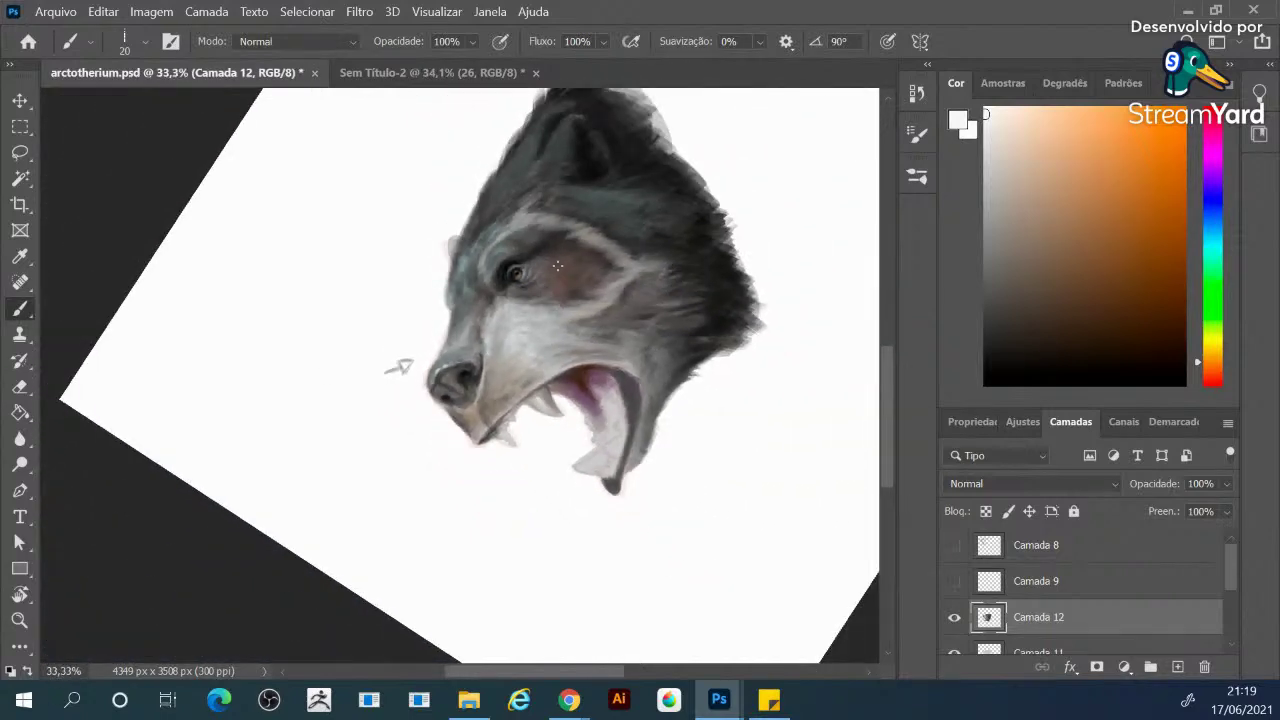
pyautogui.press(']')
pyautogui.press(']')
pyautogui.press(']')
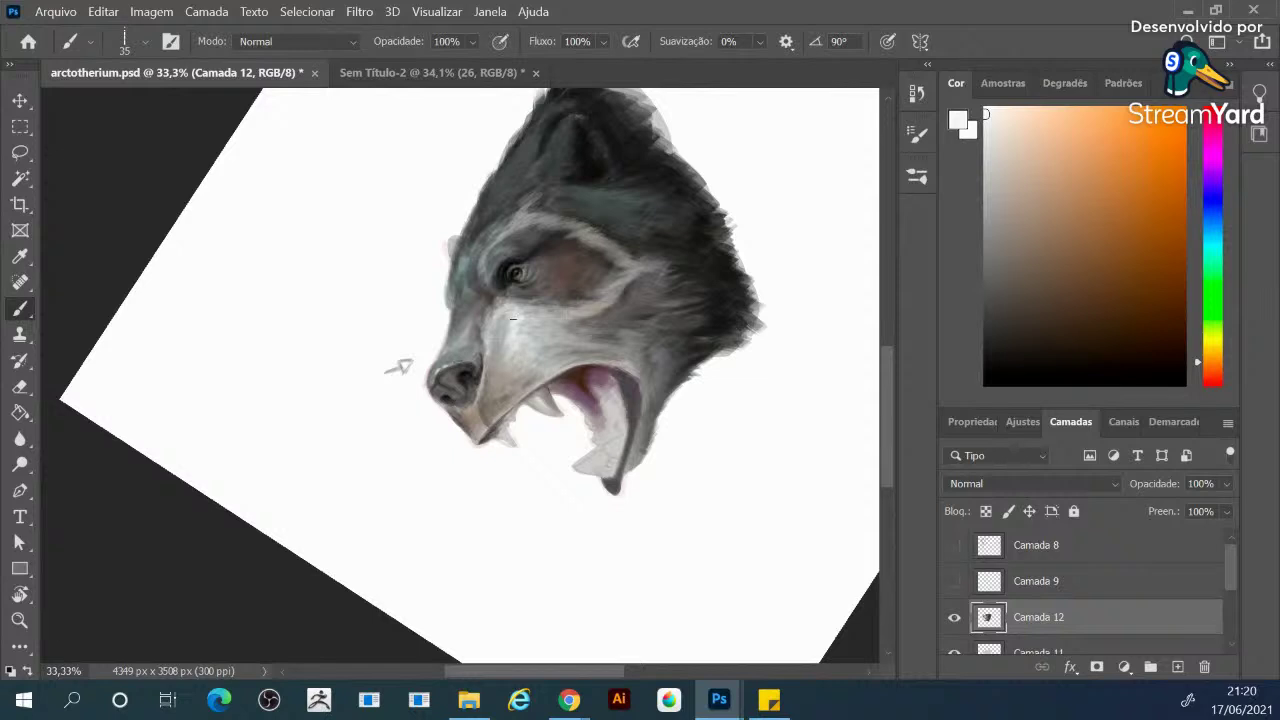
pyautogui.keyDown('alt'); pyautogui.click(520, 345); pyautogui.keyUp('alt')
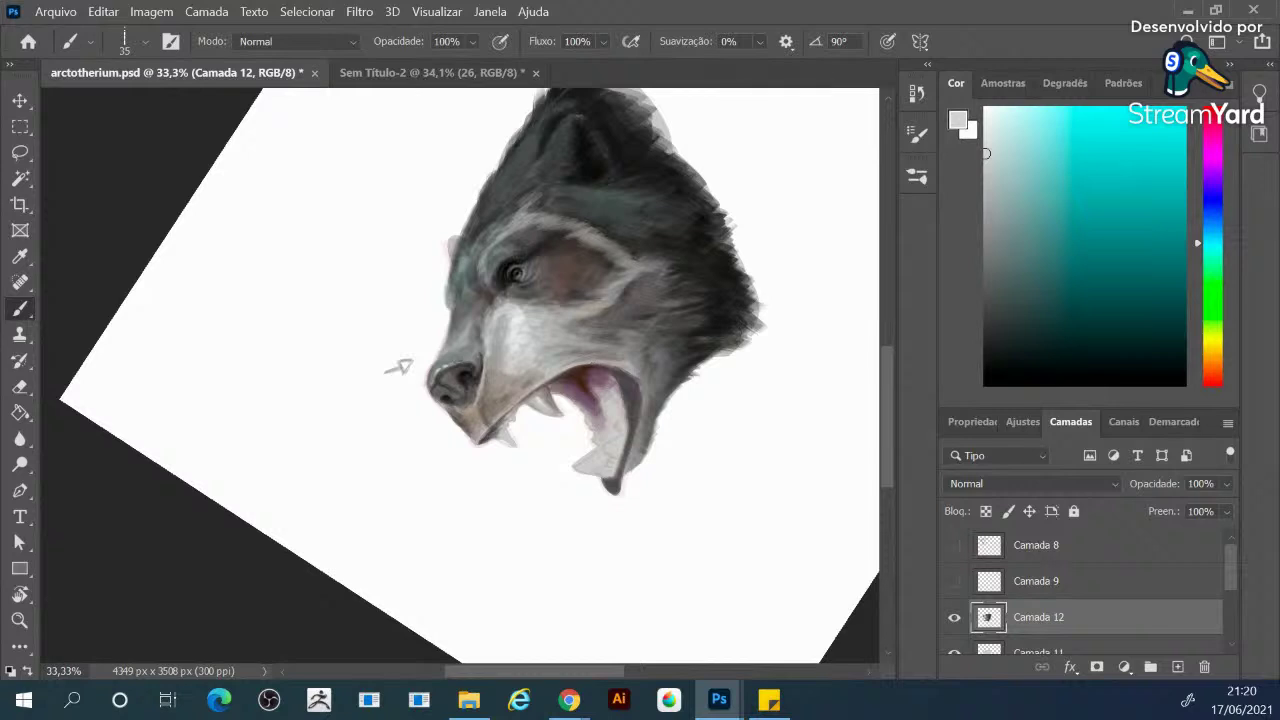
# Shade the front upper teeth near the tip of the muzzle in a sampled mid grey
pyautogui.keyDown('alt'); pyautogui.click(545, 428); pyautogui.keyUp('alt')
pyautogui.moveTo(498, 442); pyautogui.dragTo(503, 421)
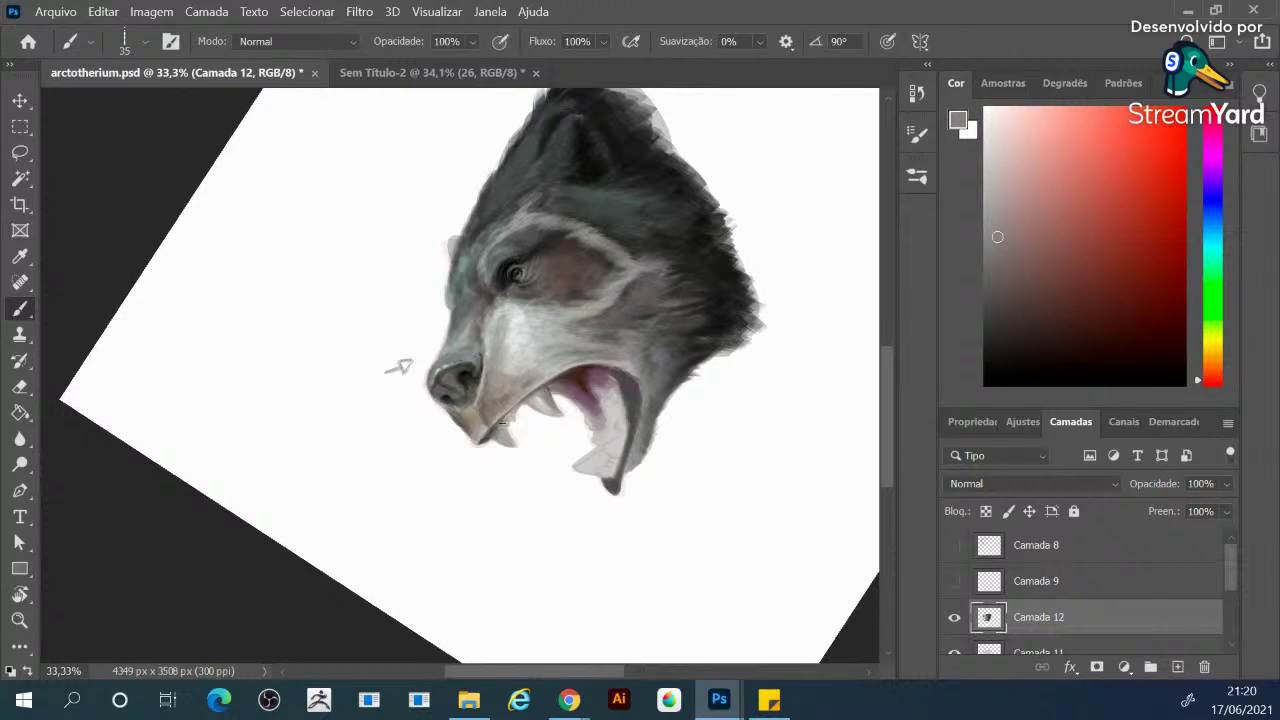
pyautogui.moveTo(508, 417); pyautogui.dragTo(515, 415)
# Shade the lower canine and the gum at its base with sampled grey, light mauve and darker mauve tones
pyautogui.hotkey('ctrl', '+')
pyautogui.moveTo(660, 414); pyautogui.dragTo(447, 335)
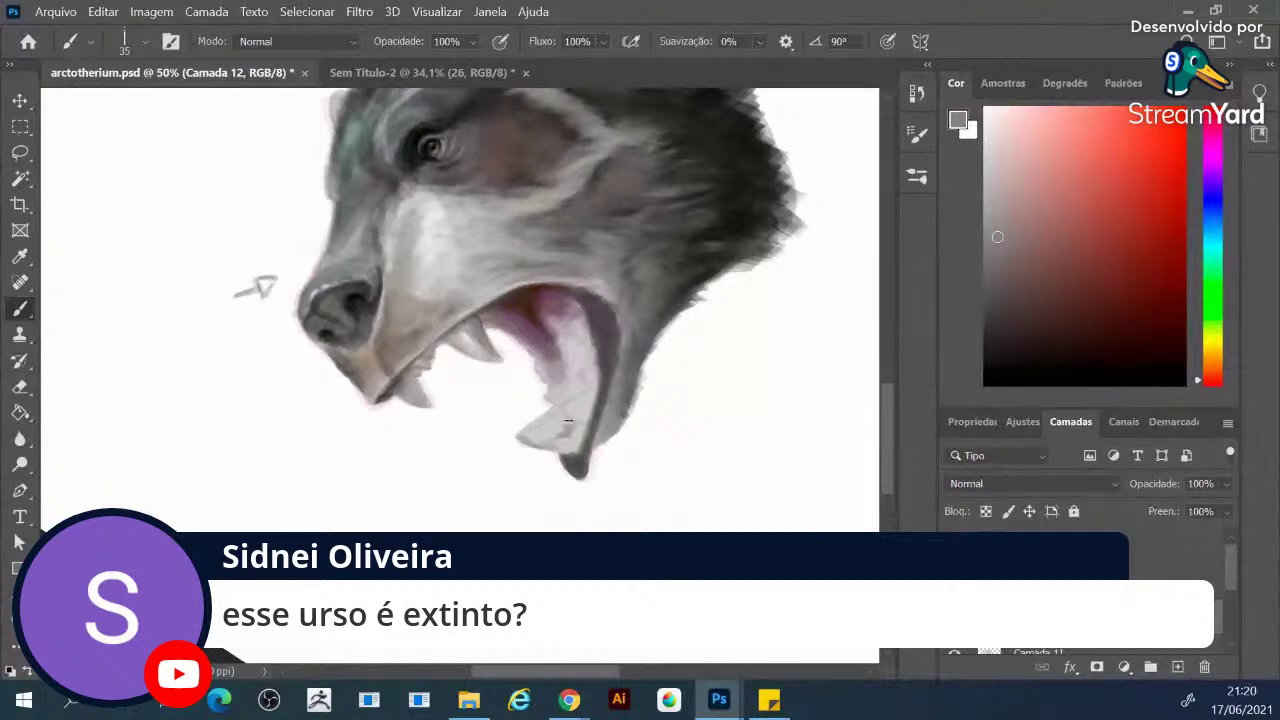
pyautogui.moveTo(557, 407)
pyautogui.mouseDown()
pyautogui.moveTo(556, 430)
pyautogui.moveTo(557, 409)
pyautogui.mouseUp()
pyautogui.keyDown('alt'); pyautogui.click(539, 321); pyautogui.keyUp('alt')
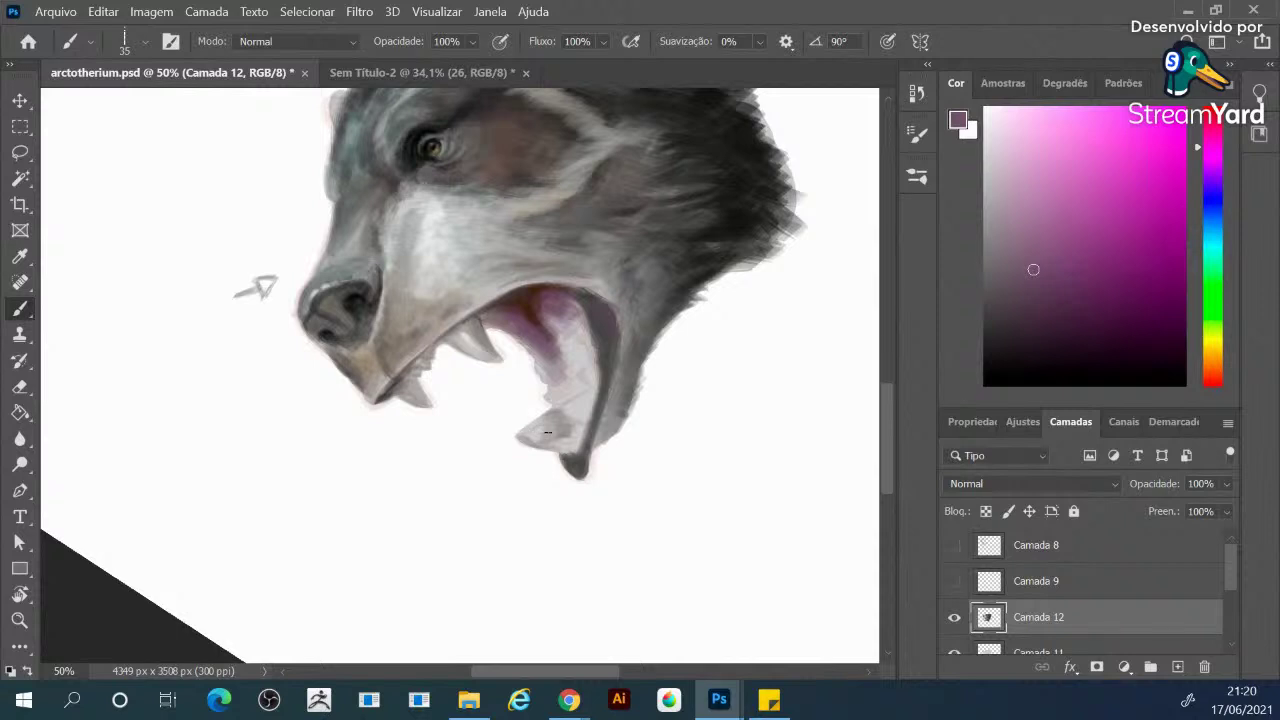
pyautogui.keyDown('alt'); pyautogui.click(540, 432); pyautogui.keyUp('alt')
pyautogui.keyDown('alt'); pyautogui.click(544, 420); pyautogui.keyUp('alt')
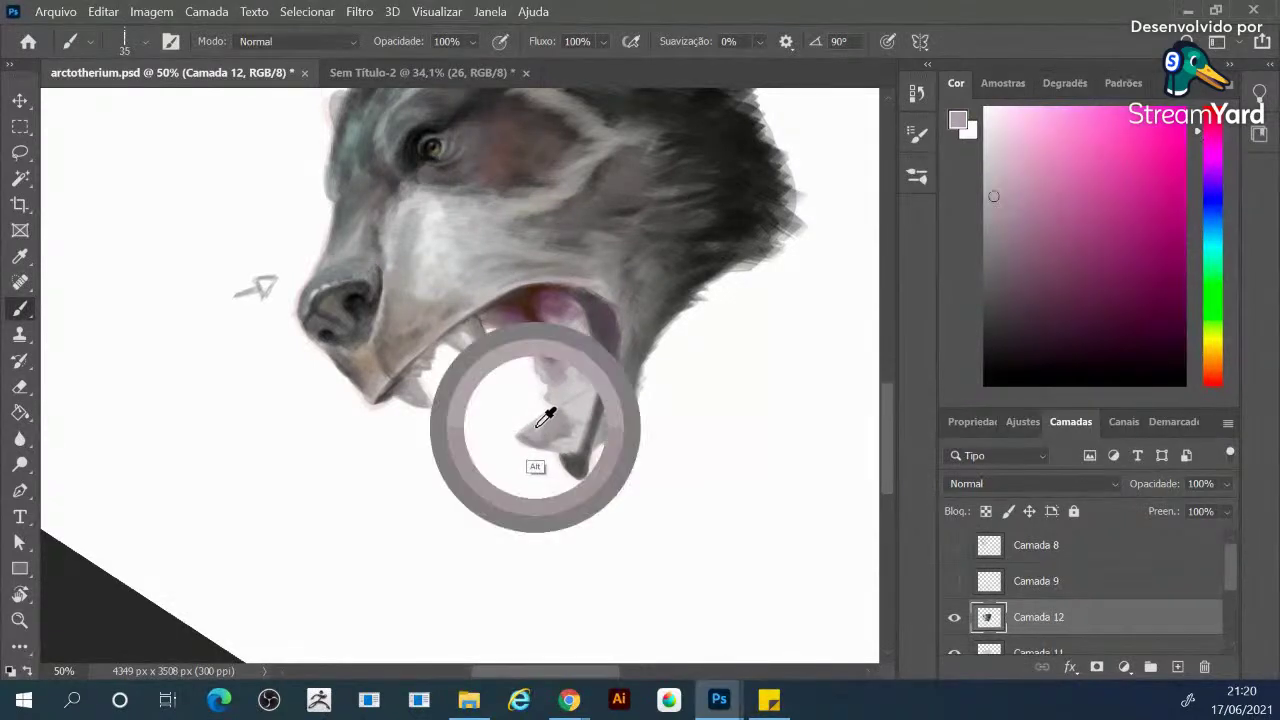
pyautogui.keyDown('alt'); pyautogui.click(524, 322); pyautogui.keyUp('alt')
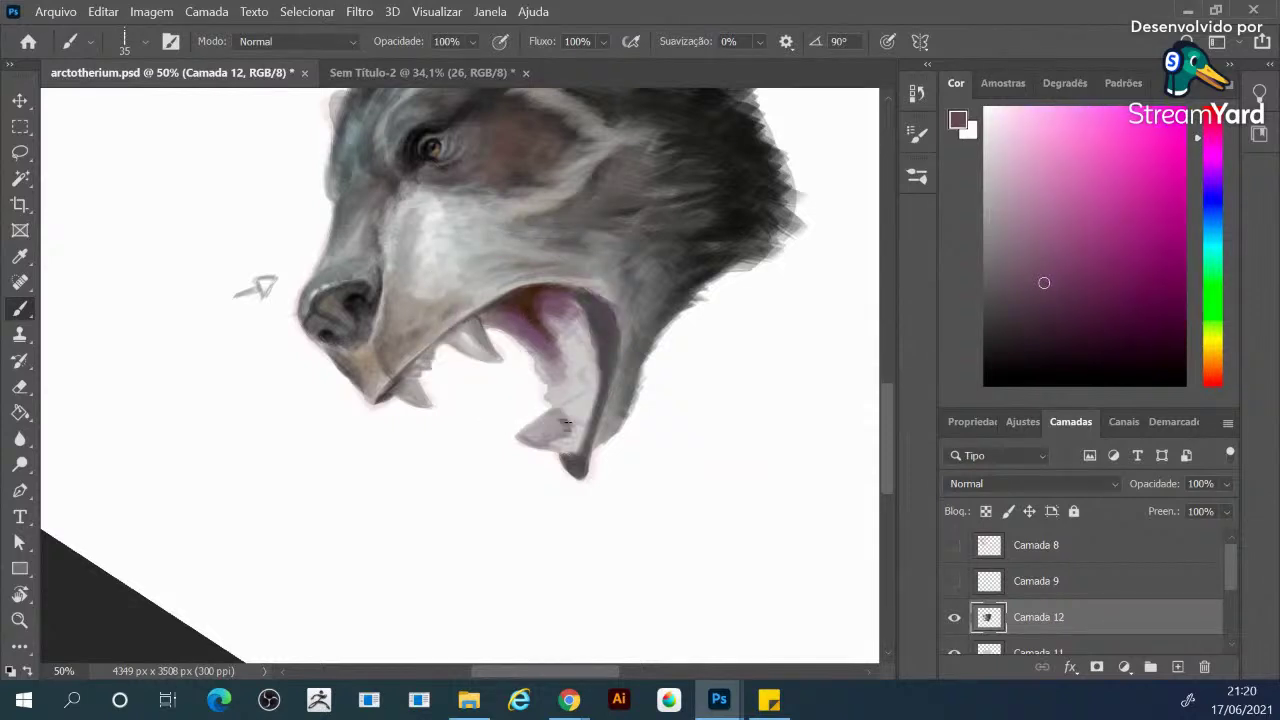
pyautogui.keyDown('alt'); pyautogui.click(566, 421); pyautogui.keyUp('alt')
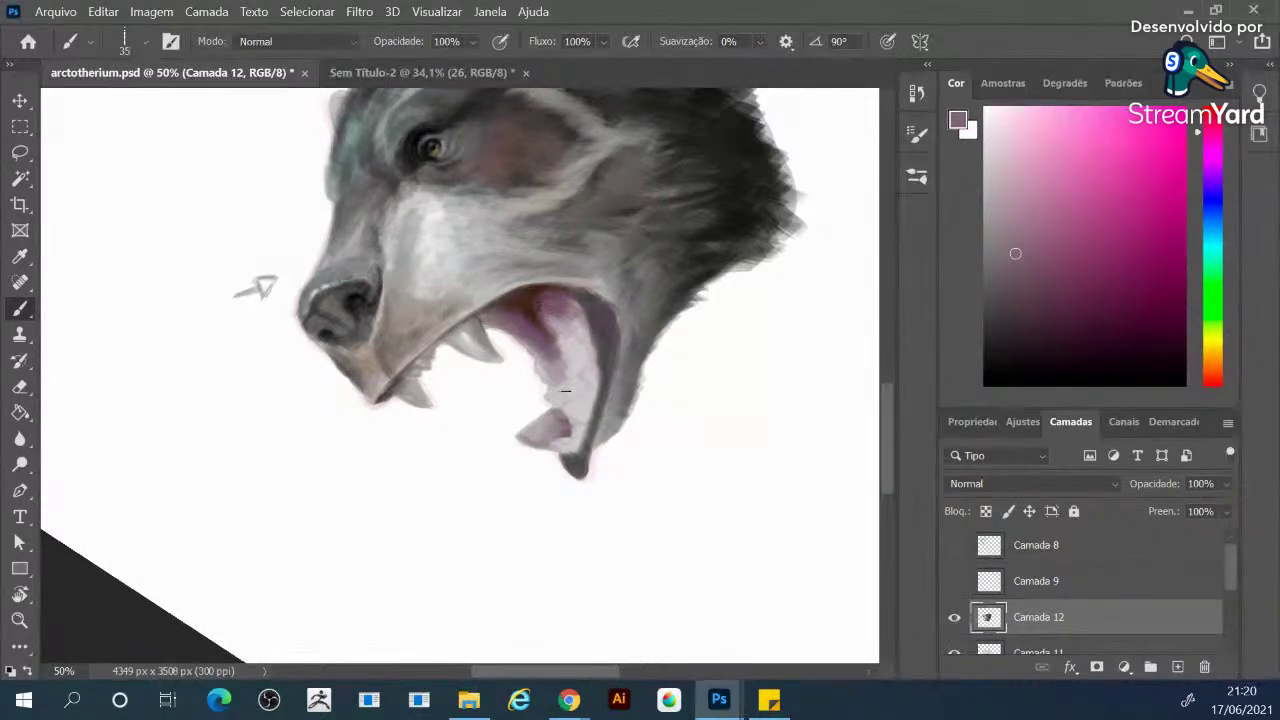
pyautogui.moveTo(572, 413)
pyautogui.mouseDown()
pyautogui.moveTo(592, 386)
pyautogui.moveTo(574, 410)
pyautogui.mouseUp()
# Darken the inner lip from the chin up to the mouth corner in the pupil's near-black, refining it with a 25 px brush
pyautogui.keyDown('alt'); pyautogui.click(430, 148); pyautogui.keyUp('alt')
pyautogui.moveTo(578, 472)
pyautogui.mouseDown()
pyautogui.moveTo(602, 395)
pyautogui.moveTo(600, 318)
pyautogui.moveTo(605, 345)
pyautogui.mouseUp()
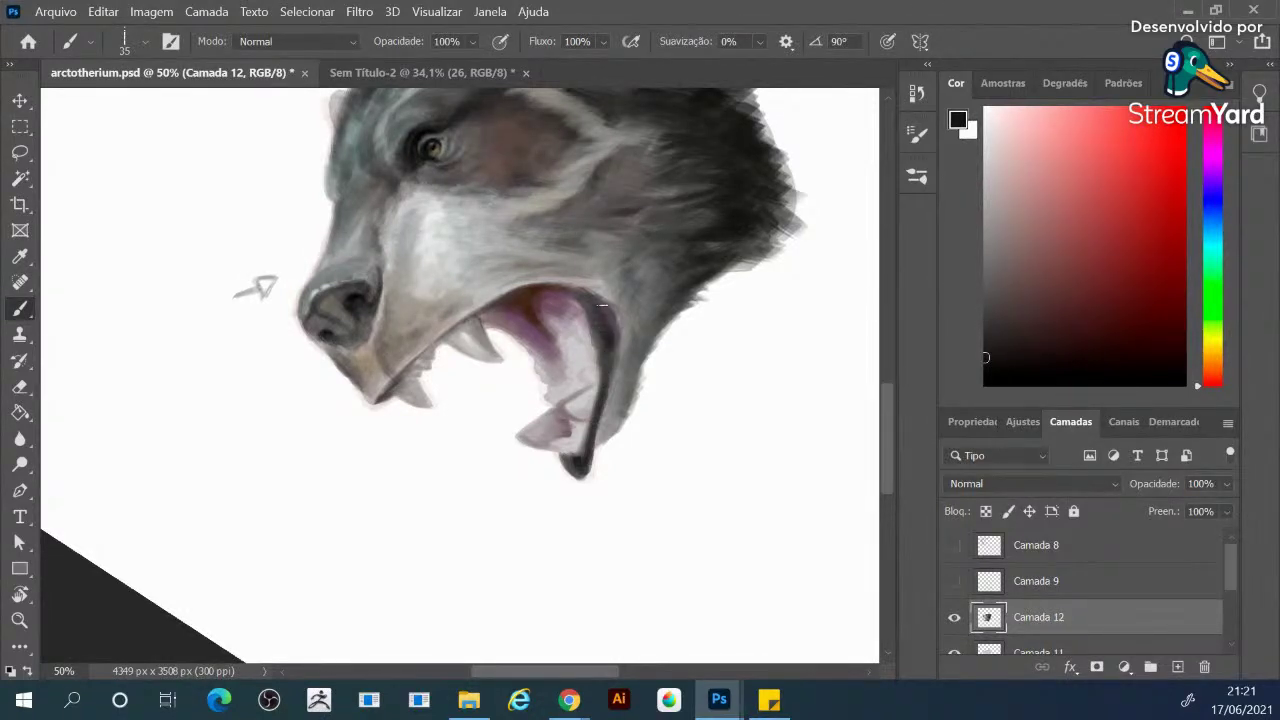
pyautogui.moveTo(612, 307); pyautogui.dragTo(614, 317)
pyautogui.press('[')
pyautogui.moveTo(594, 337); pyautogui.dragTo(600, 353)
# Draw the back teeth along the dark inner lip with sampled mauve, grey and white tones
pyautogui.keyDown('alt'); pyautogui.click(575, 394); pyautogui.keyUp('alt')
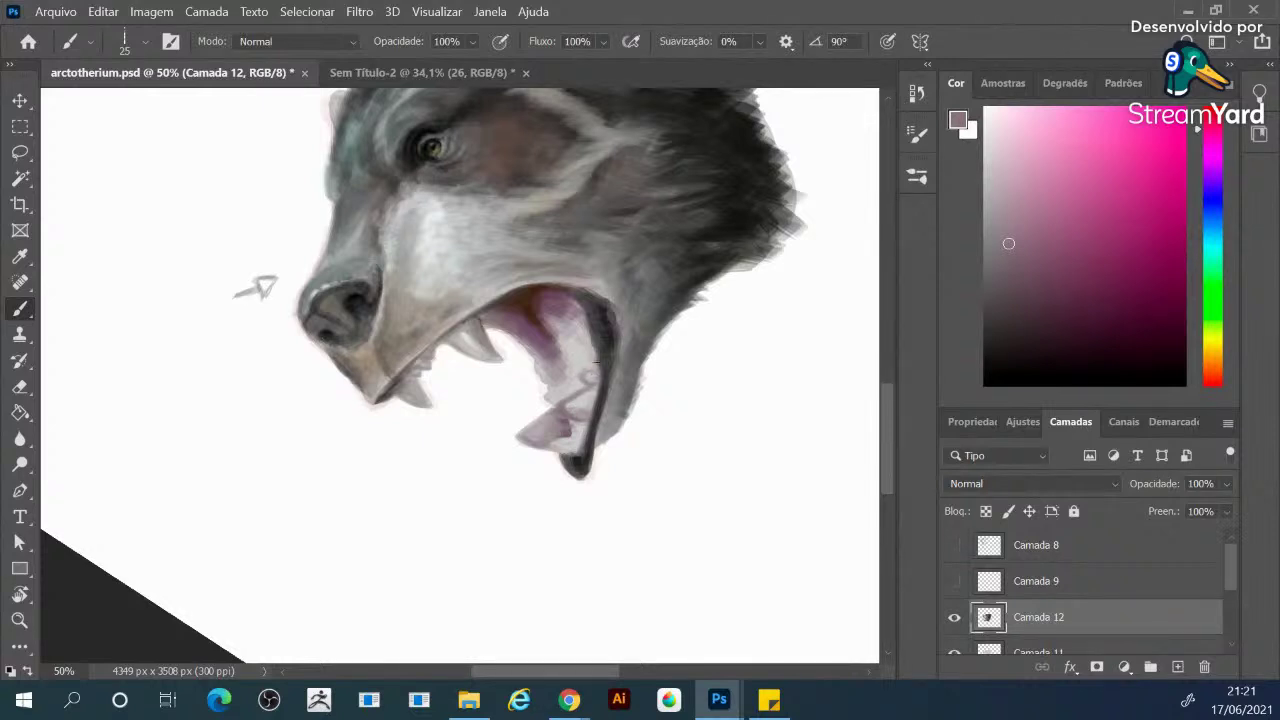
pyautogui.keyDown('alt'); pyautogui.click(598, 310); pyautogui.keyUp('alt')
pyautogui.keyDown('alt'); pyautogui.click(576, 362); pyautogui.keyUp('alt')
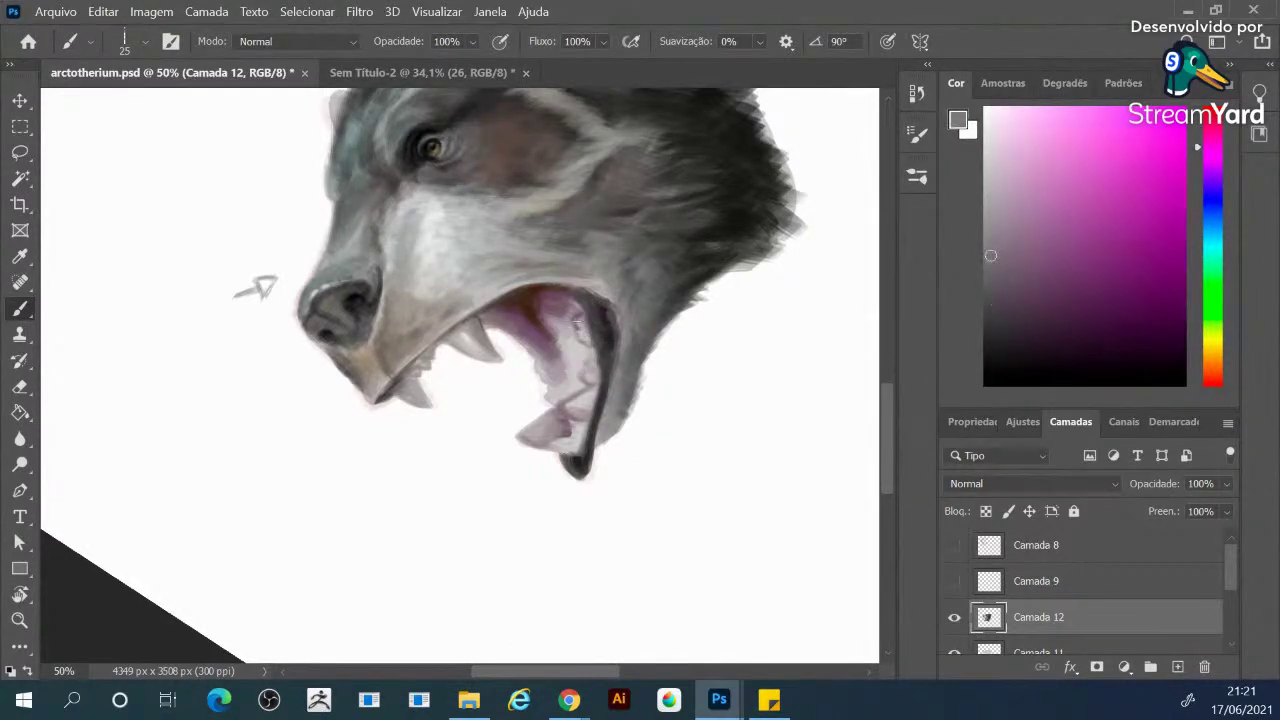
pyautogui.keyDown('alt'); pyautogui.click(565, 239); pyautogui.keyUp('alt')
pyautogui.keyDown('alt'); pyautogui.click(594, 318); pyautogui.keyUp('alt')
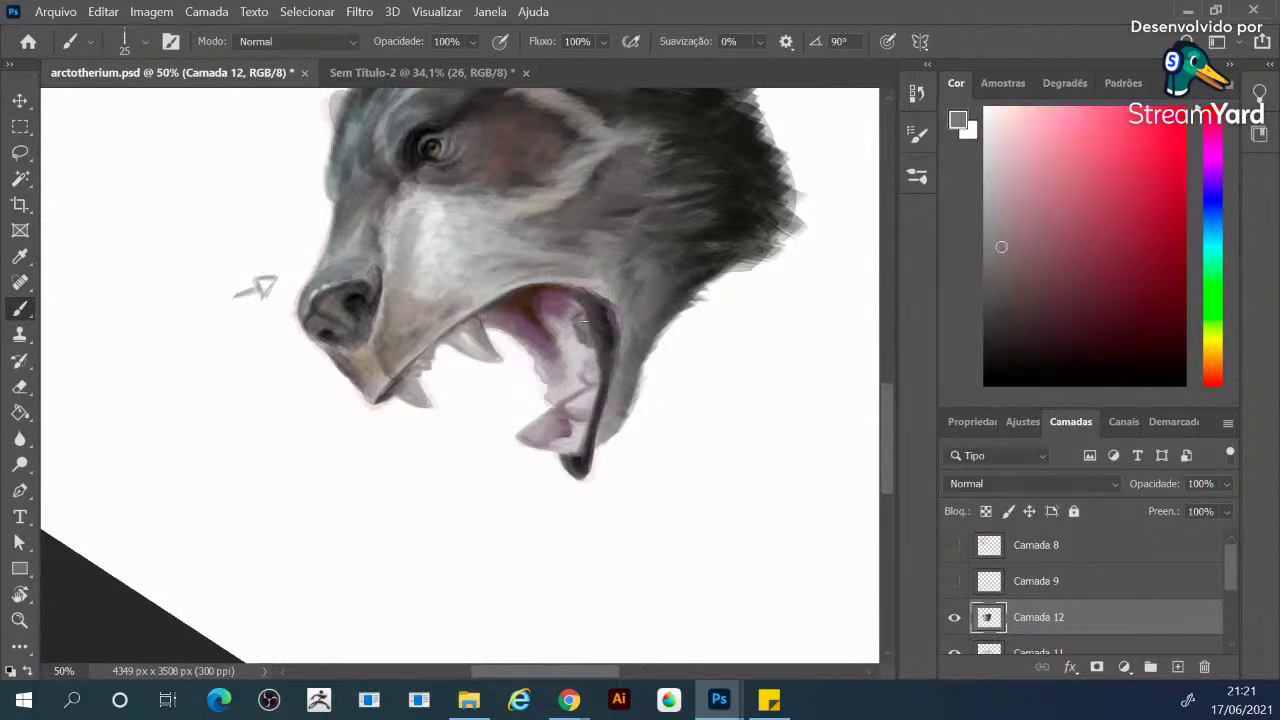
pyautogui.keyDown('alt'); pyautogui.click(590, 416); pyautogui.keyUp('alt')
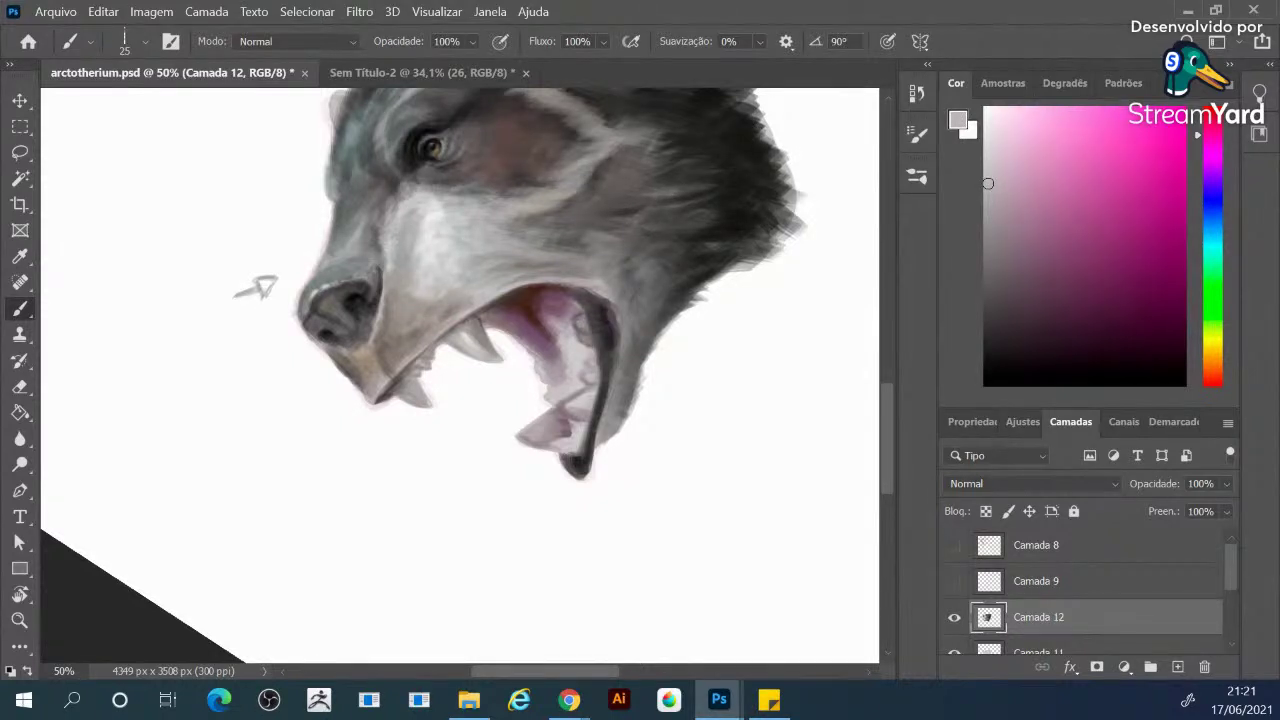
pyautogui.keyDown('alt'); pyautogui.click(584, 324); pyautogui.keyUp('alt')
pyautogui.keyDown('alt'); pyautogui.click(583, 316); pyautogui.keyUp('alt')
pyautogui.keyDown('alt'); pyautogui.click(691, 343); pyautogui.keyUp('alt')
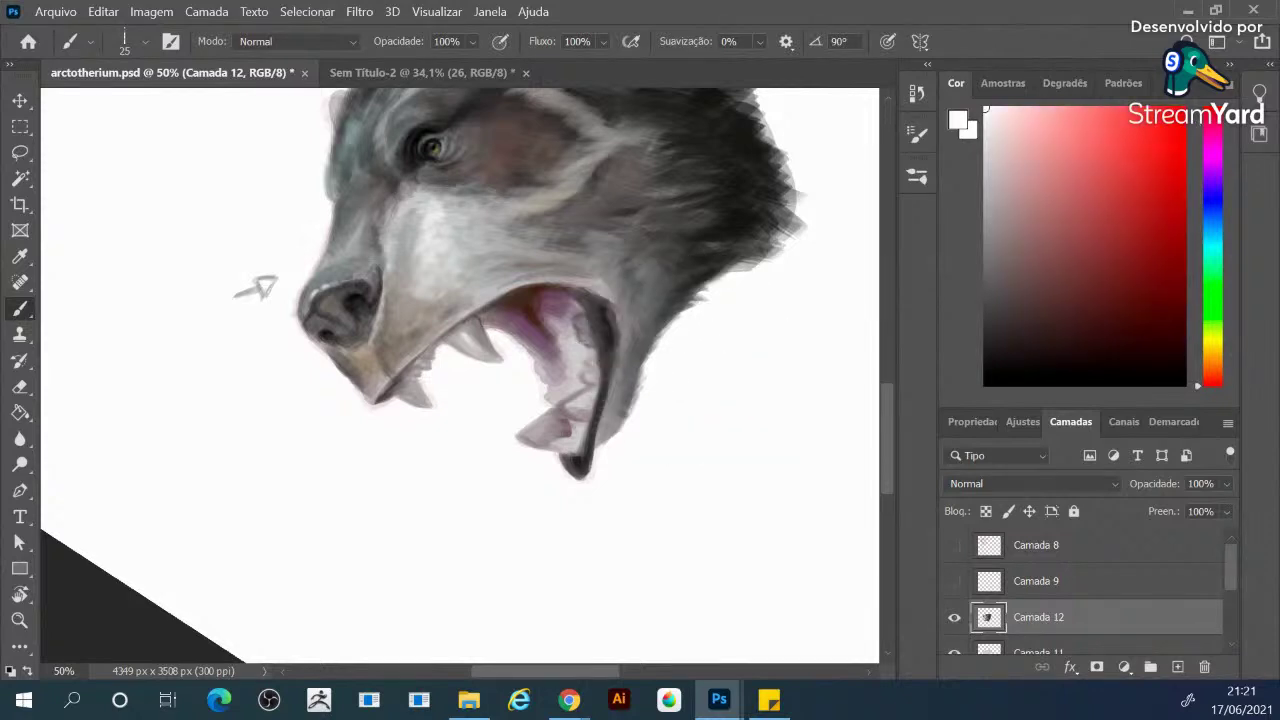
# Tint the mouth interior in sampled mauve and paint a dark reddish-brown crease down it with a 35 px brush
pyautogui.keyDown('alt'); pyautogui.click(563, 357); pyautogui.keyUp('alt')
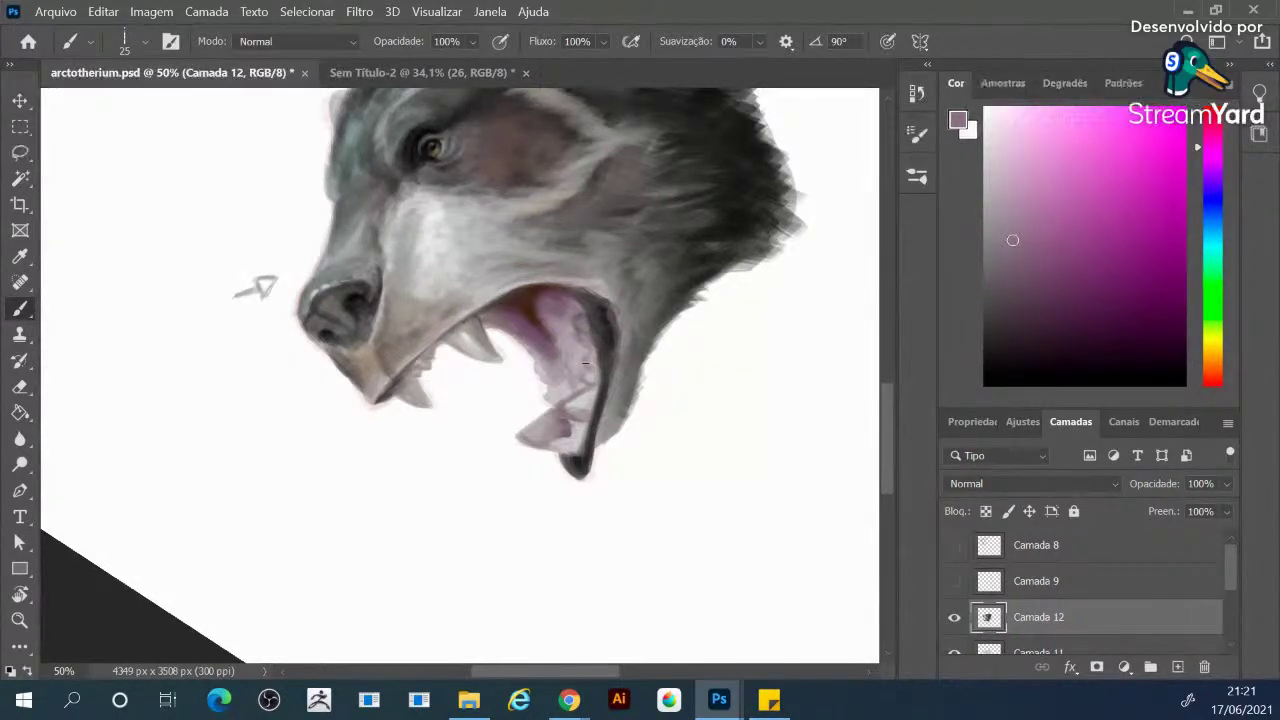
pyautogui.keyDown('alt'); pyautogui.click(540, 323); pyautogui.keyUp('alt')
pyautogui.press(']')
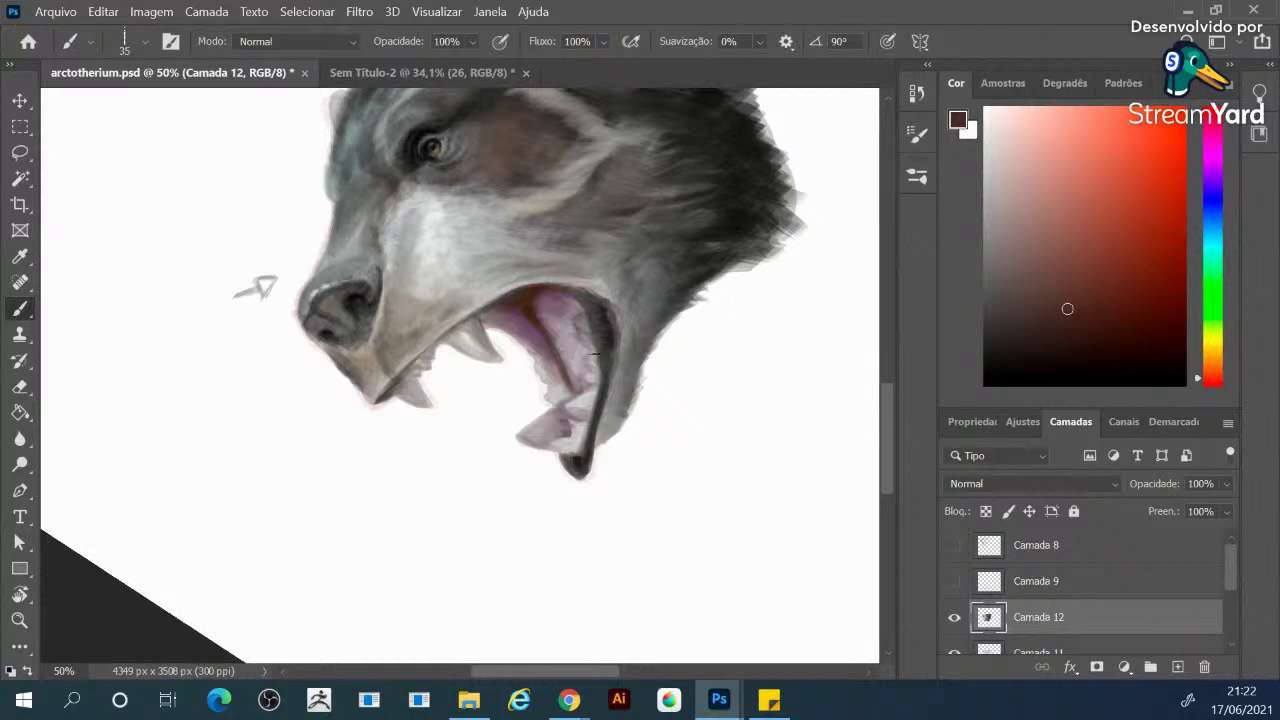
# Shade the gum between the reddish-brown crease and the back teeth with sampled dark brown and mauve tones using a 25 px brush
pyautogui.press('[')
pyautogui.keyDown('alt'); pyautogui.click(600, 364); pyautogui.keyUp('alt')
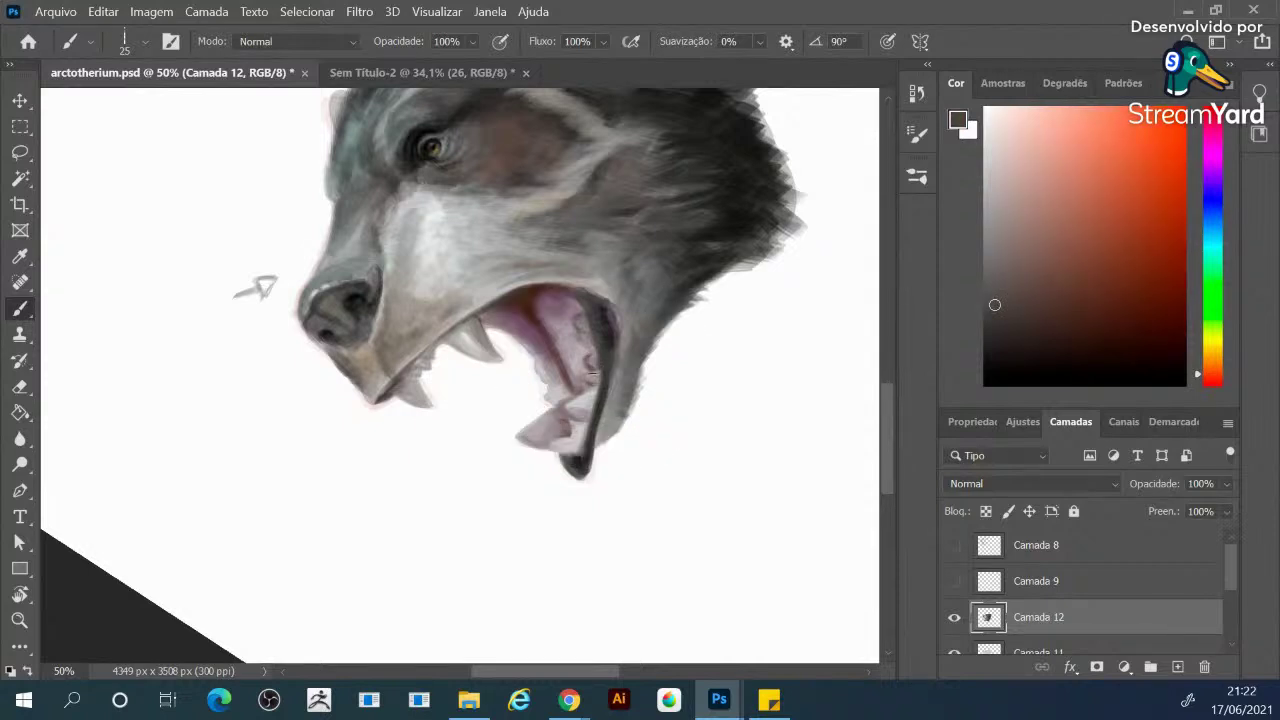
pyautogui.keyDown('alt'); pyautogui.click(584, 367); pyautogui.keyUp('alt')
pyautogui.keyDown('alt'); pyautogui.click(543, 300); pyautogui.keyUp('alt')
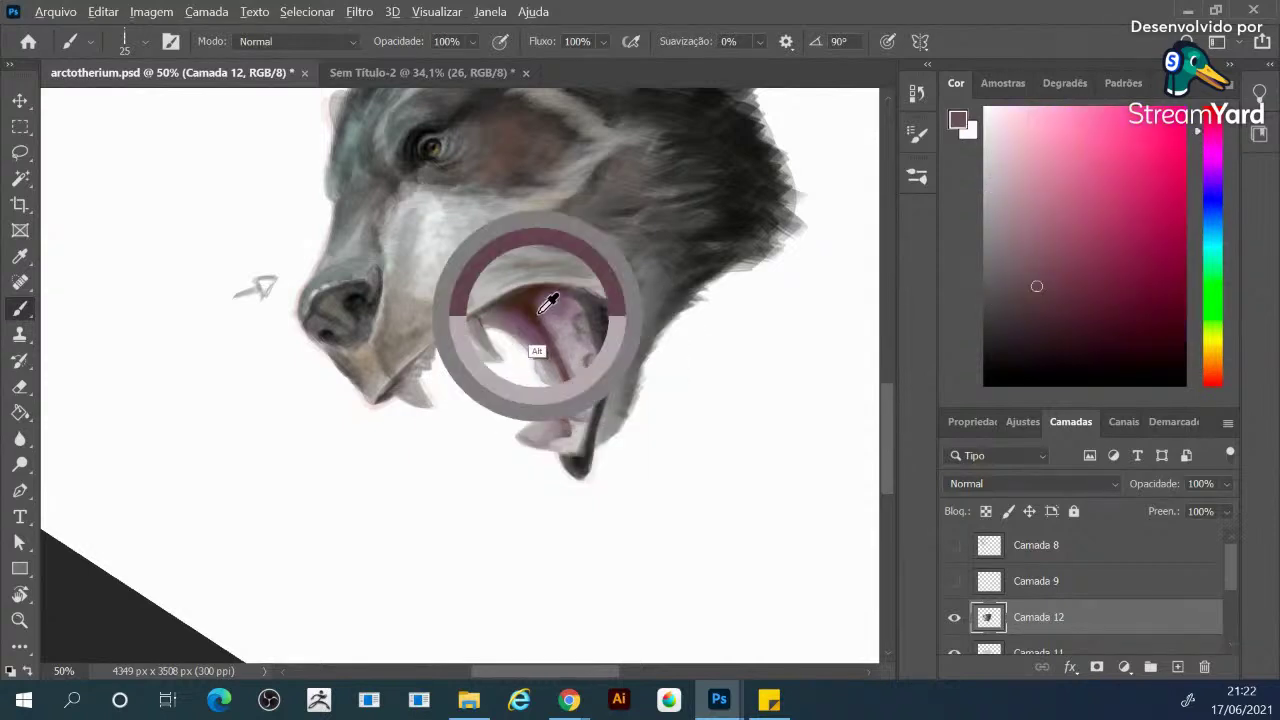
pyautogui.click(556, 337)
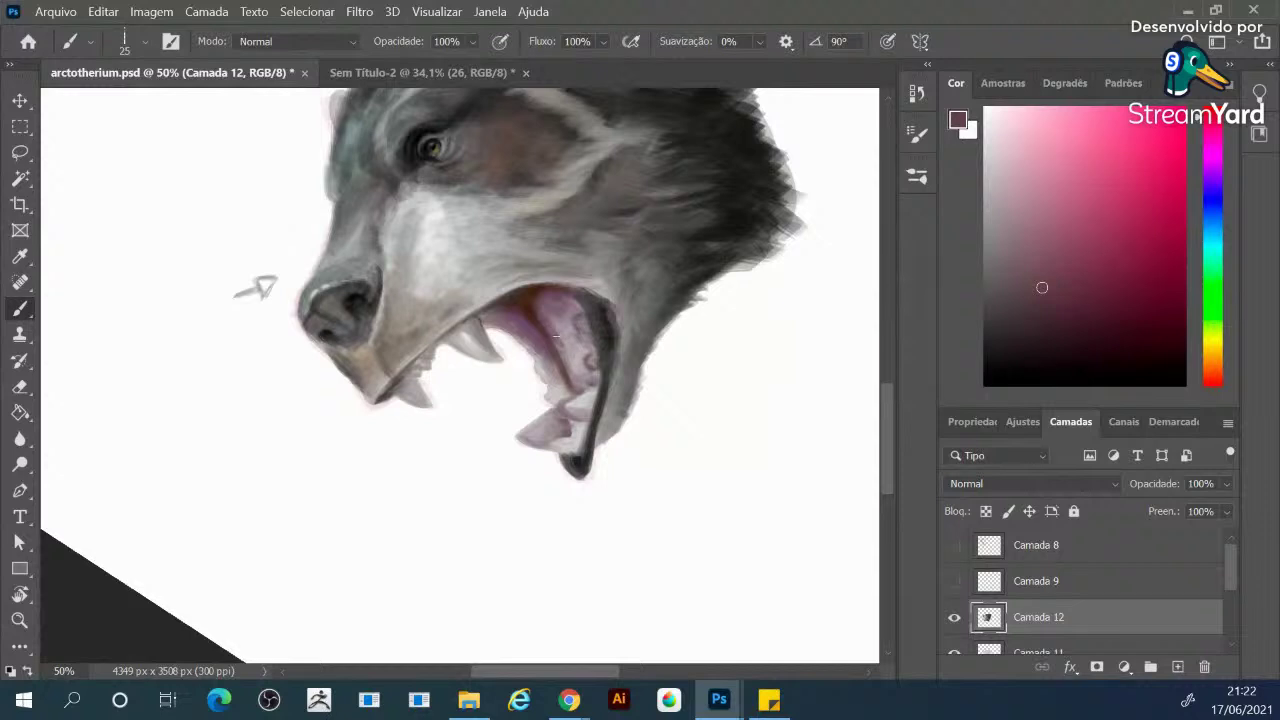
pyautogui.keyDown('alt'); pyautogui.click(525, 330); pyautogui.keyUp('alt')
pyautogui.moveTo(575, 353); pyautogui.dragTo(575, 375)
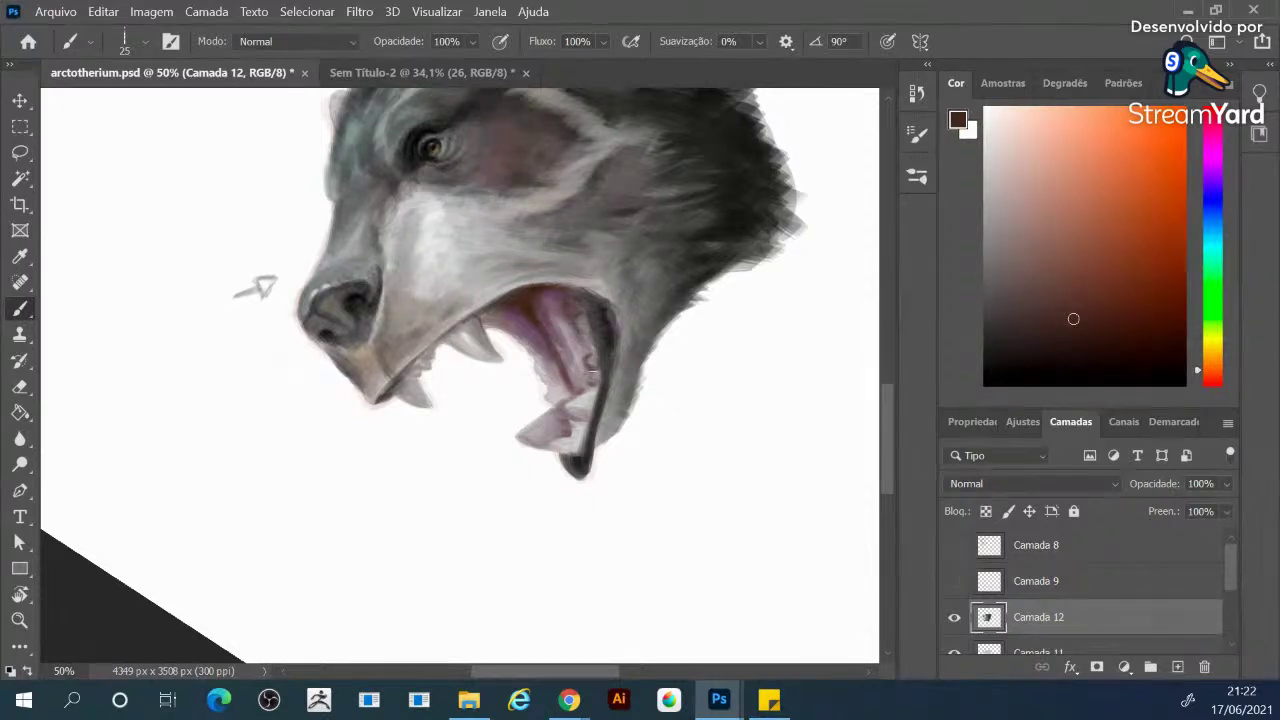
pyautogui.keyDown('alt'); pyautogui.click(582, 345); pyautogui.keyUp('alt')
pyautogui.moveTo(574, 350); pyautogui.dragTo(575, 342)
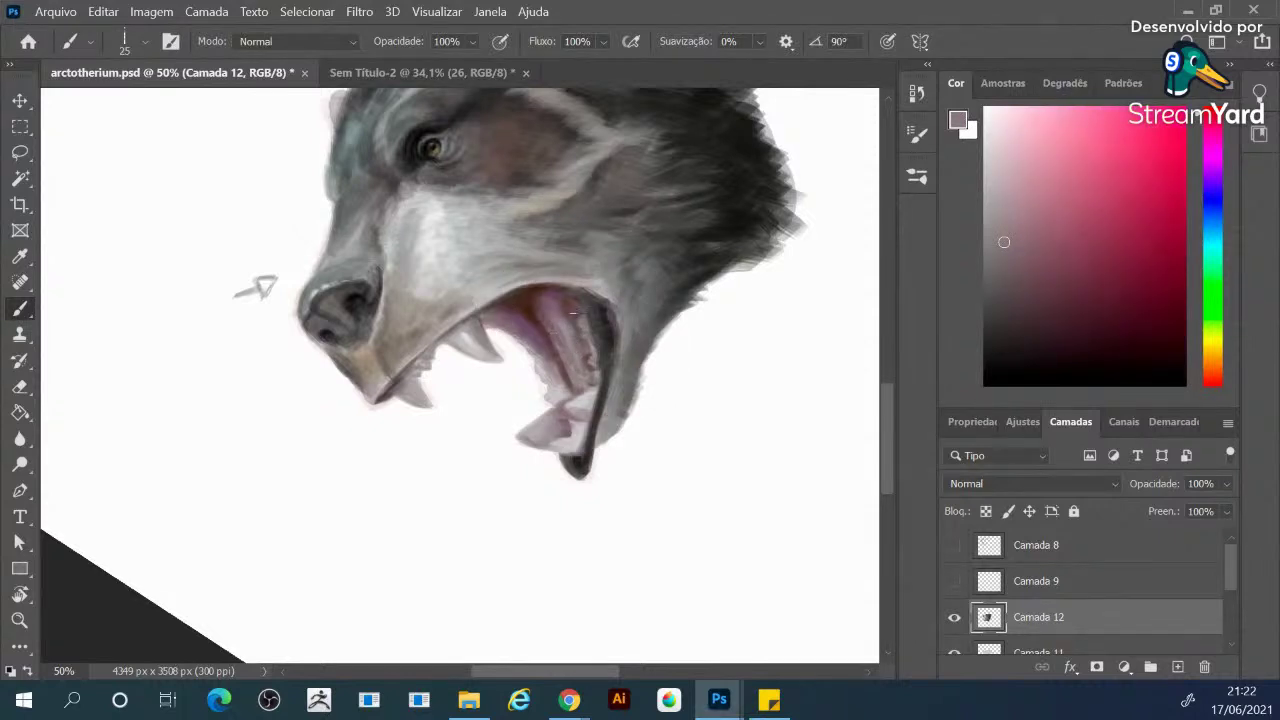
# Deepen the dark inner lip in sampled near-black and define the mouth interior's outer edge in a sampled tone
pyautogui.keyDown('alt'); pyautogui.click(600, 300); pyautogui.keyUp('alt')
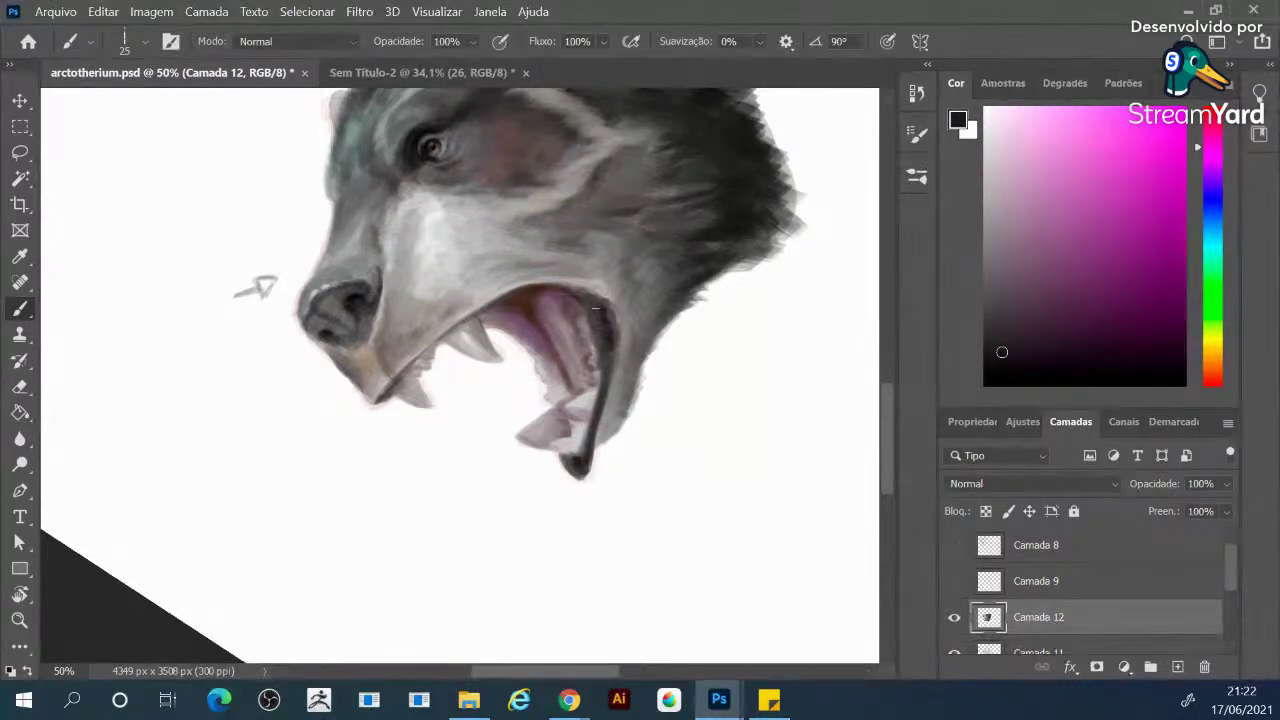
pyautogui.moveTo(578, 300); pyautogui.dragTo(603, 362)
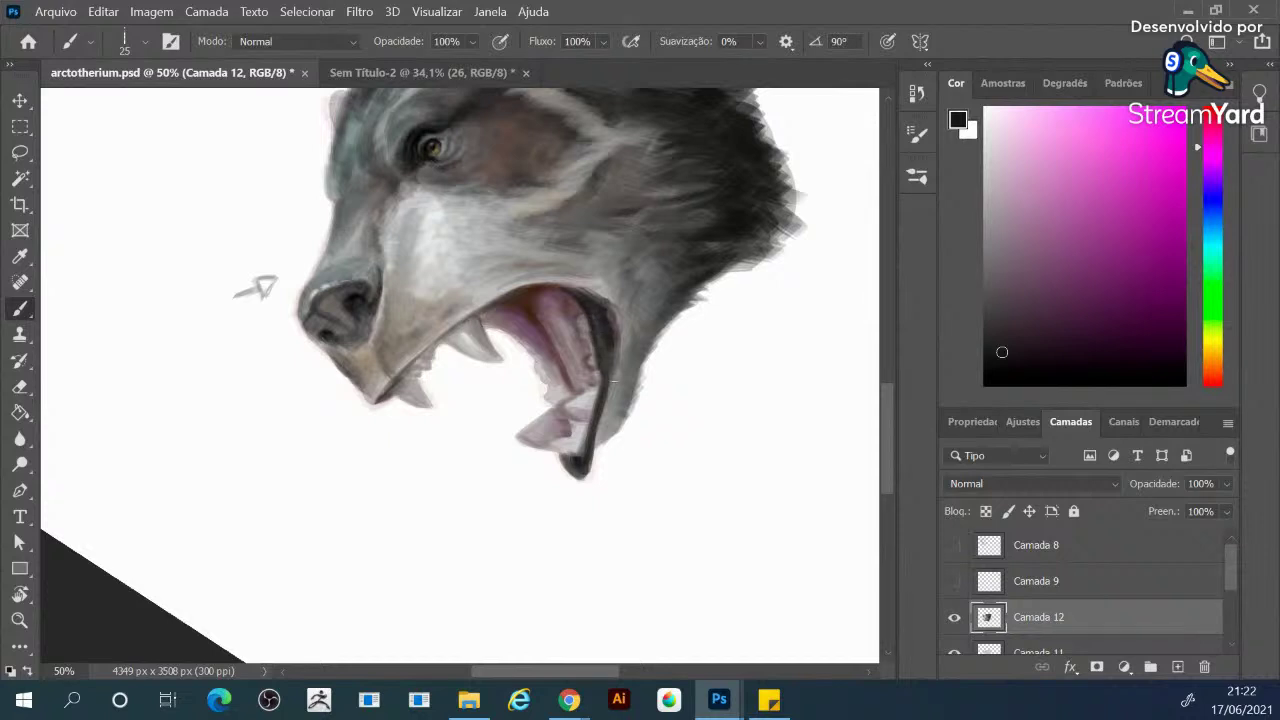
pyautogui.moveTo(612, 310); pyautogui.dragTo(613, 333)
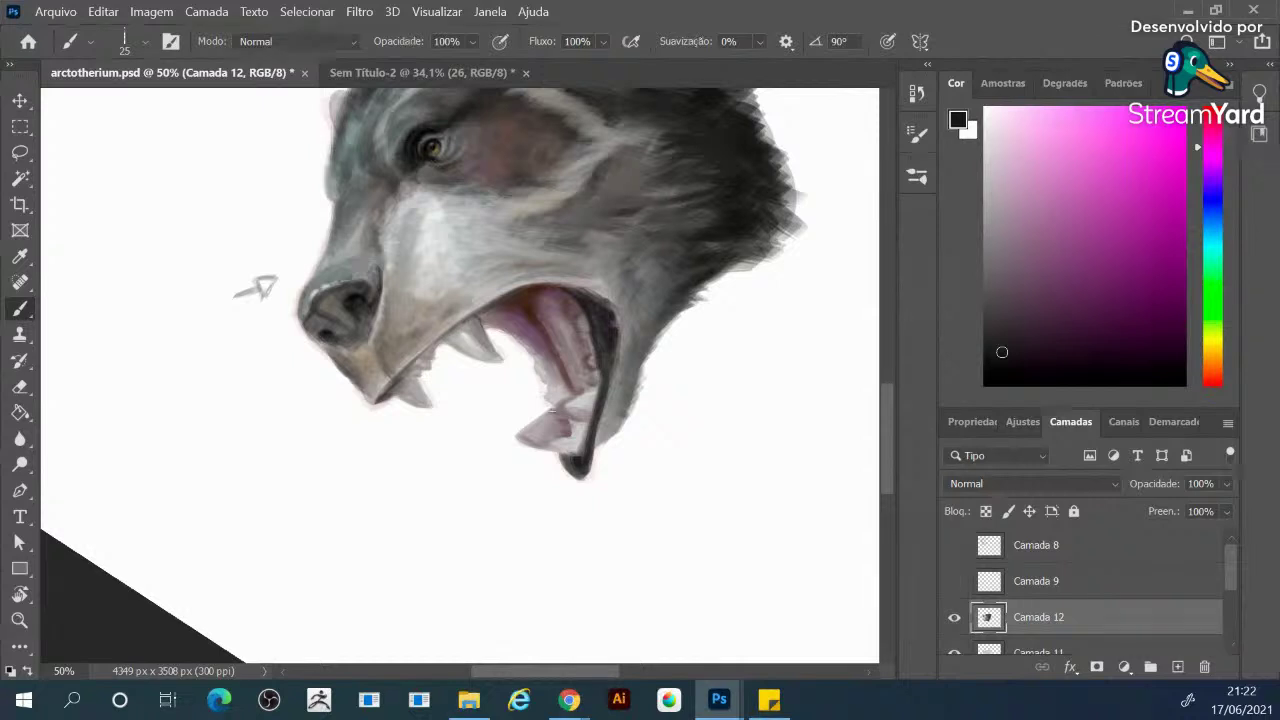
pyautogui.keyDown('alt'); pyautogui.click(567, 387); pyautogui.keyUp('alt')
pyautogui.moveTo(547, 395); pyautogui.dragTo(537, 351)
# Paint the lower jaw fur beside the dark lip with a sampled dark fur tone and light grey strokes
pyautogui.keyDown('alt'); pyautogui.click(698, 270); pyautogui.keyUp('alt')
pyautogui.moveTo(616, 434); pyautogui.dragTo(596, 446)
pyautogui.keyDown('alt'); pyautogui.click(431, 211); pyautogui.keyUp('alt')
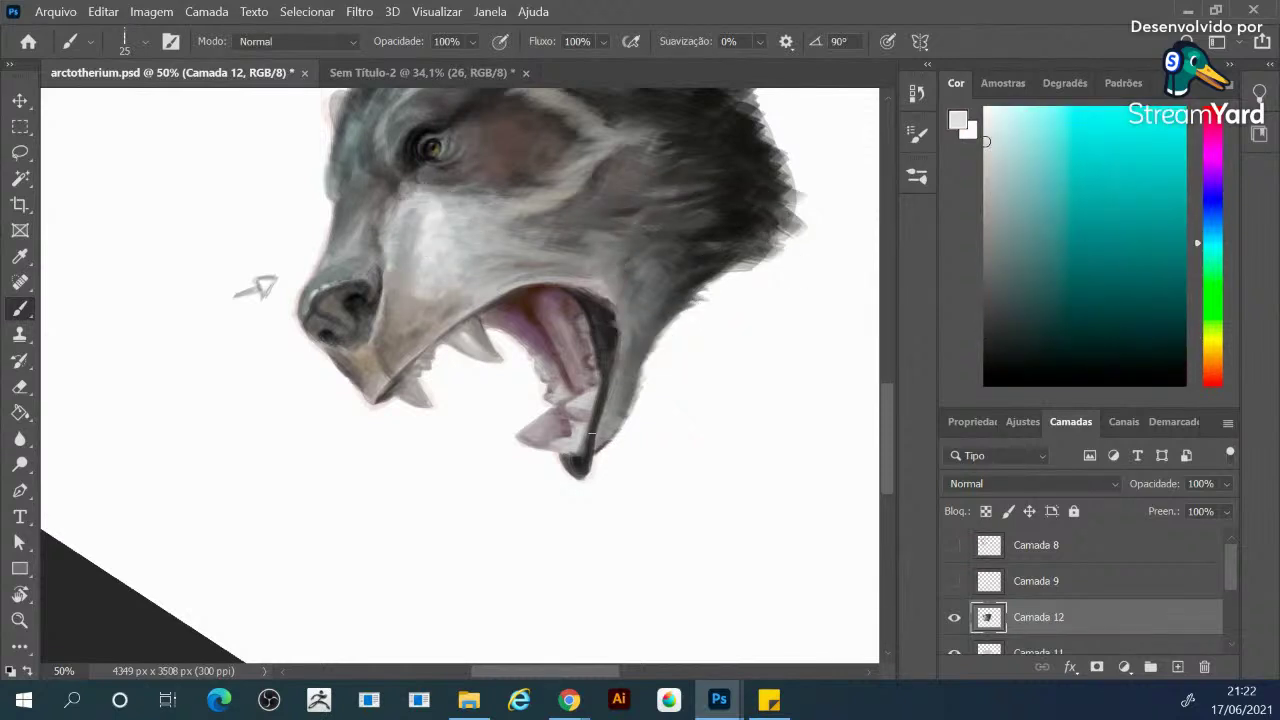
pyautogui.moveTo(610, 408)
pyautogui.mouseDown()
pyautogui.moveTo(620, 378)
pyautogui.moveTo(622, 408)
pyautogui.moveTo(622, 366)
pyautogui.mouseUp()
pyautogui.press(']')
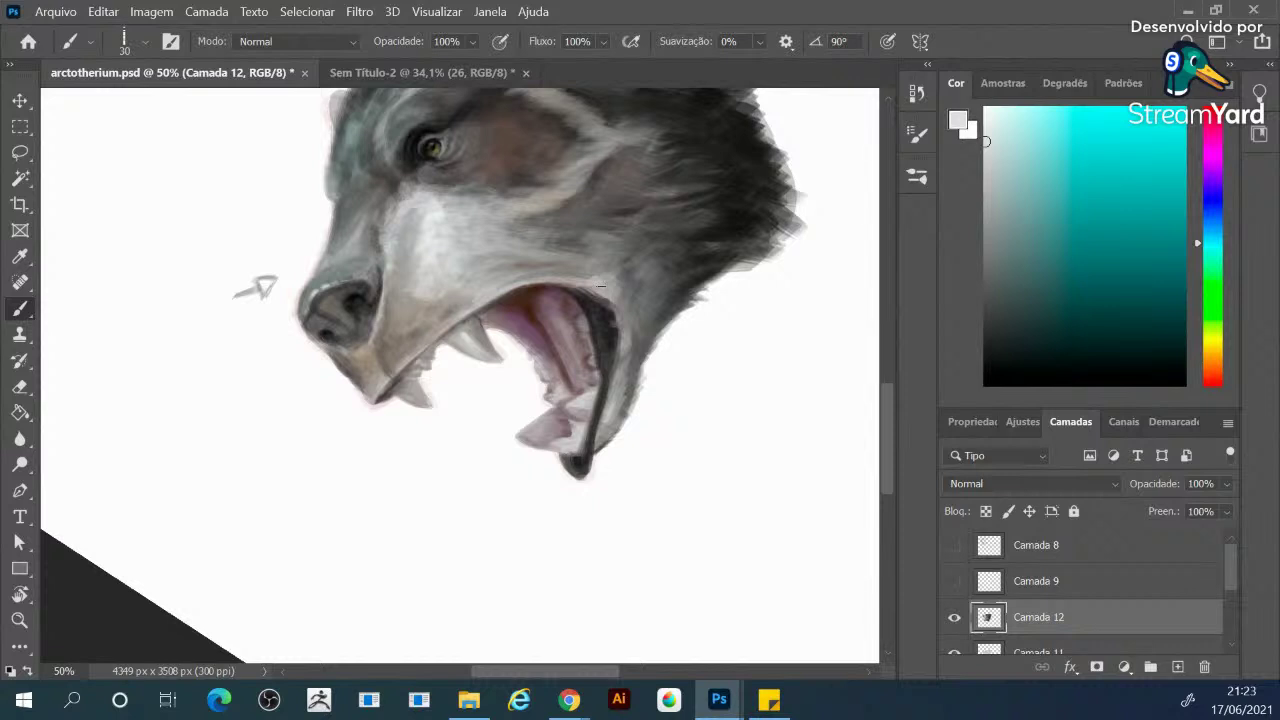
# Darken the forehead fur in front of the ear with sampled near-black and sample the cheek patch's reddish-brown using a 30 px brush
pyautogui.moveTo(636, 296); pyautogui.dragTo(646, 535)
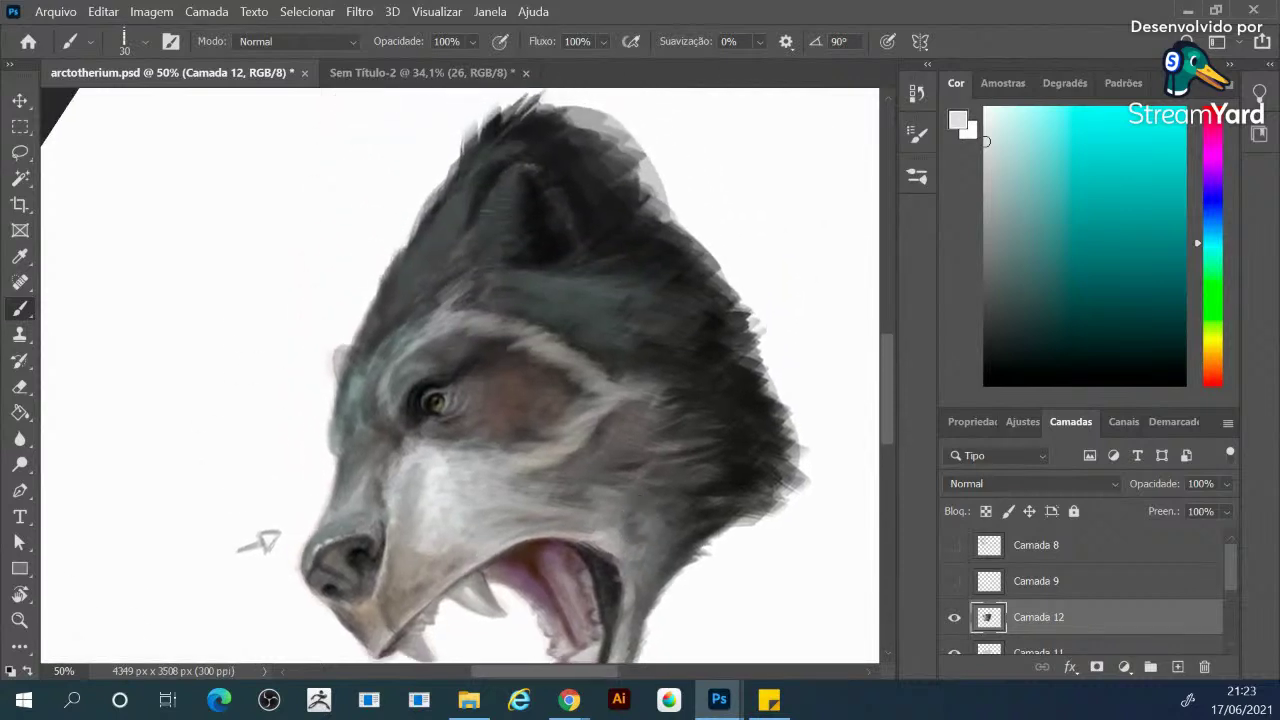
pyautogui.keyDown('alt'); pyautogui.click(476, 208); pyautogui.keyUp('alt')
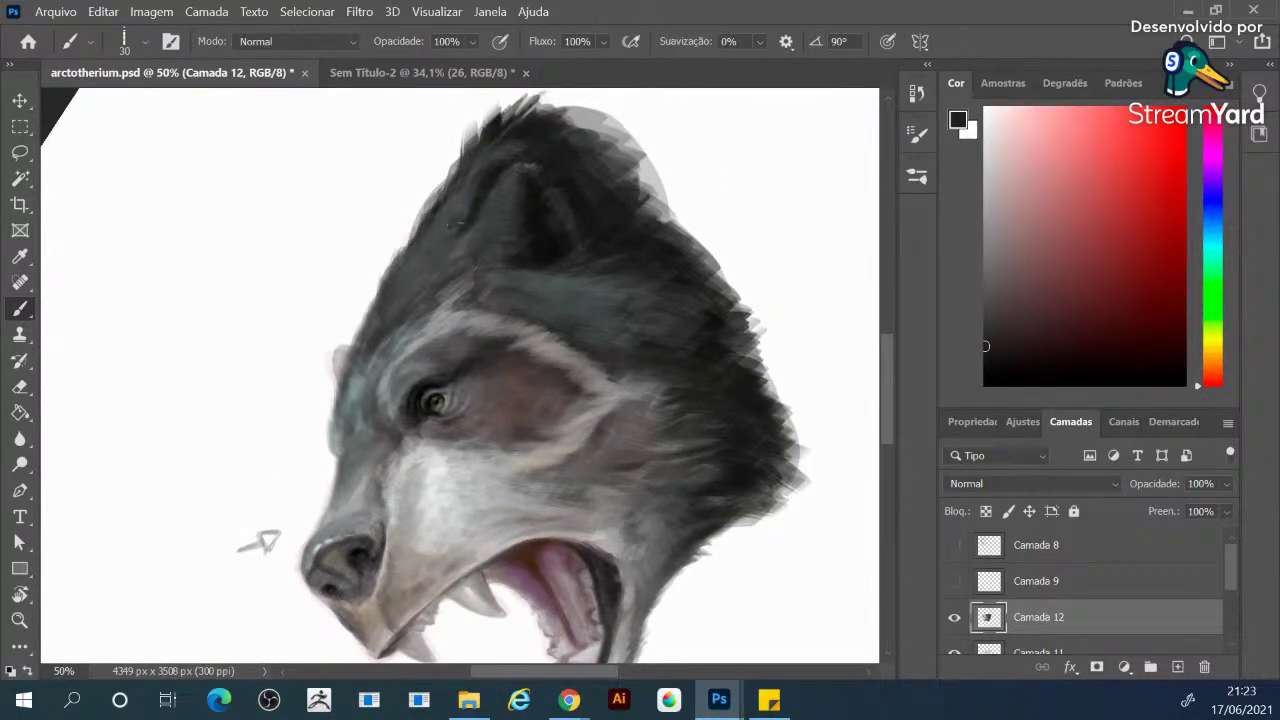
pyautogui.click(445, 246)
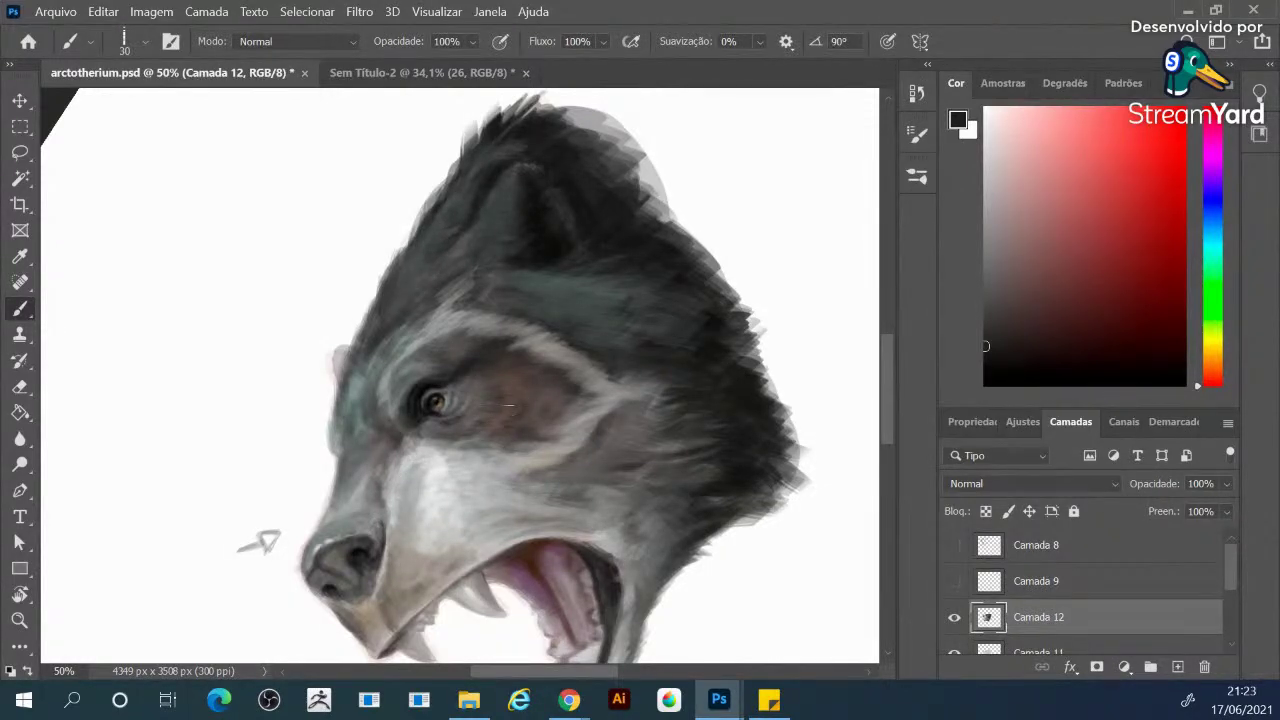
pyautogui.keyDown('alt'); pyautogui.click(505, 416); pyautogui.keyUp('alt')
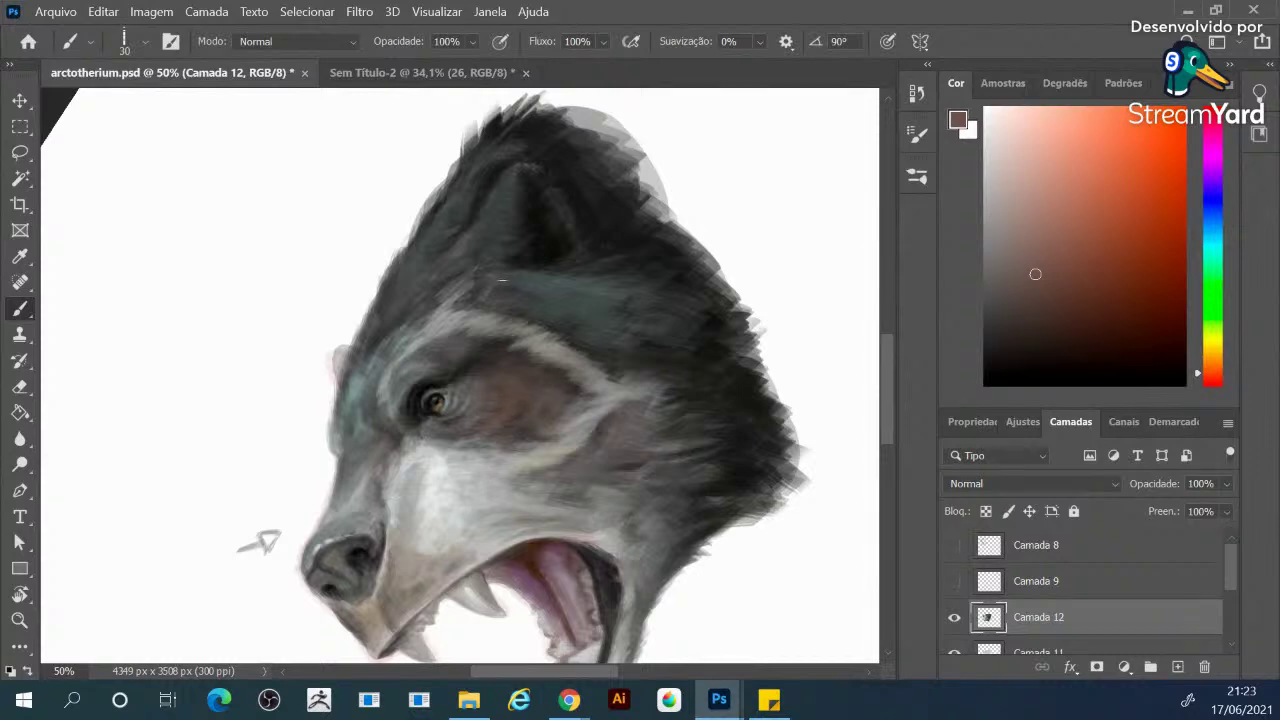
# Define the small upper front teeth and the lip line above them in dark brown sampled from the mouth, using a 20 px brush
pyautogui.press('r')
pyautogui.moveTo(523, 223); pyautogui.dragTo(569, 349)
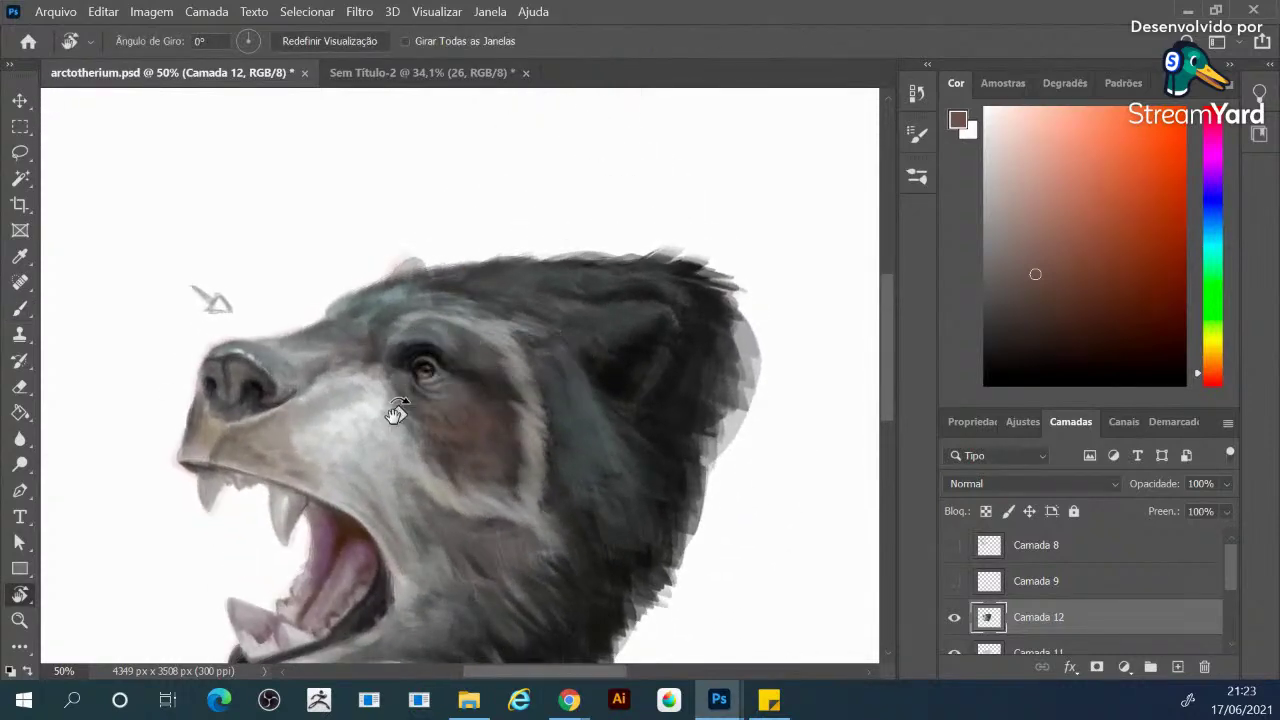
pyautogui.press('b')
pyautogui.keyDown('alt'); pyautogui.click(355, 512); pyautogui.keyUp('alt')
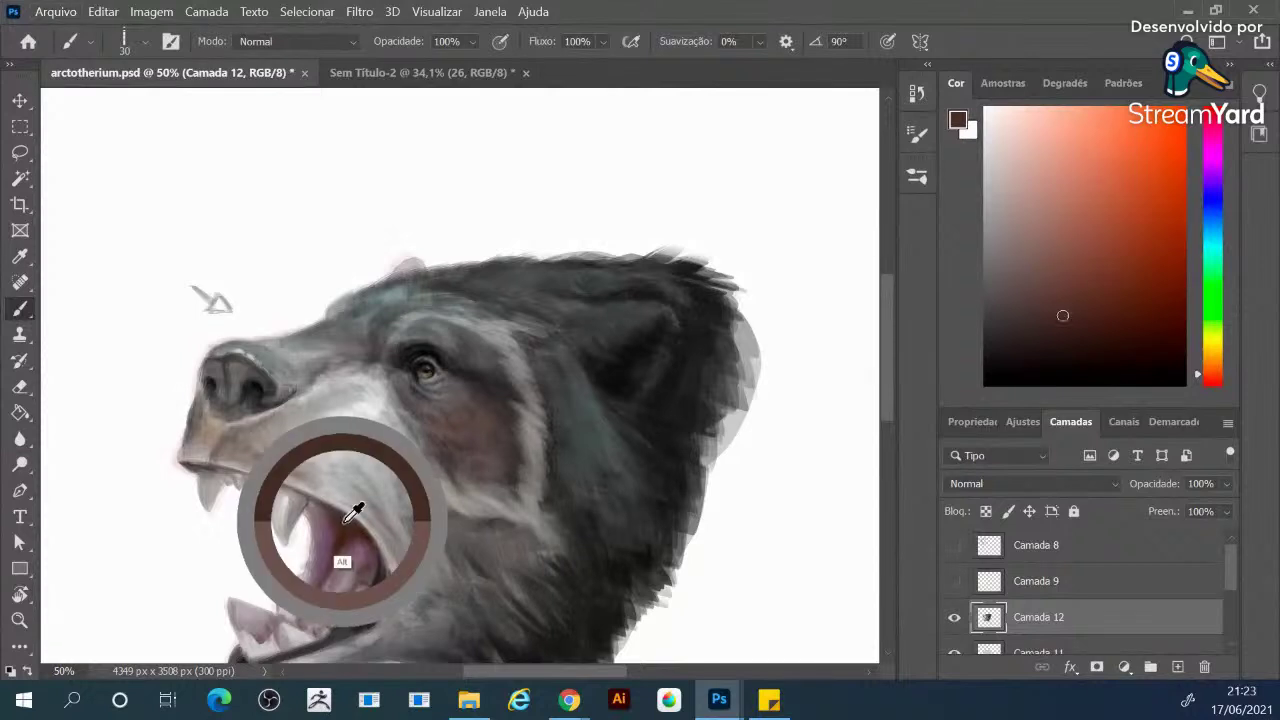
pyautogui.press('[')
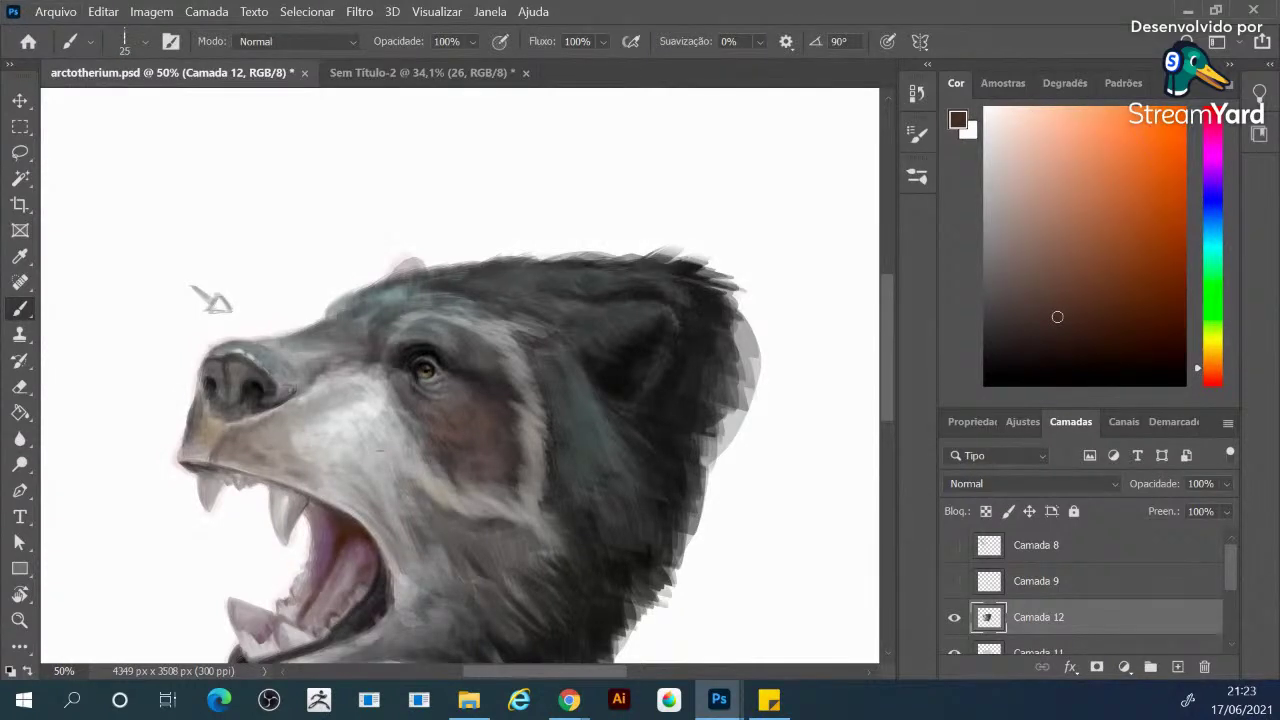
pyautogui.hotkey('ctrl', '+')
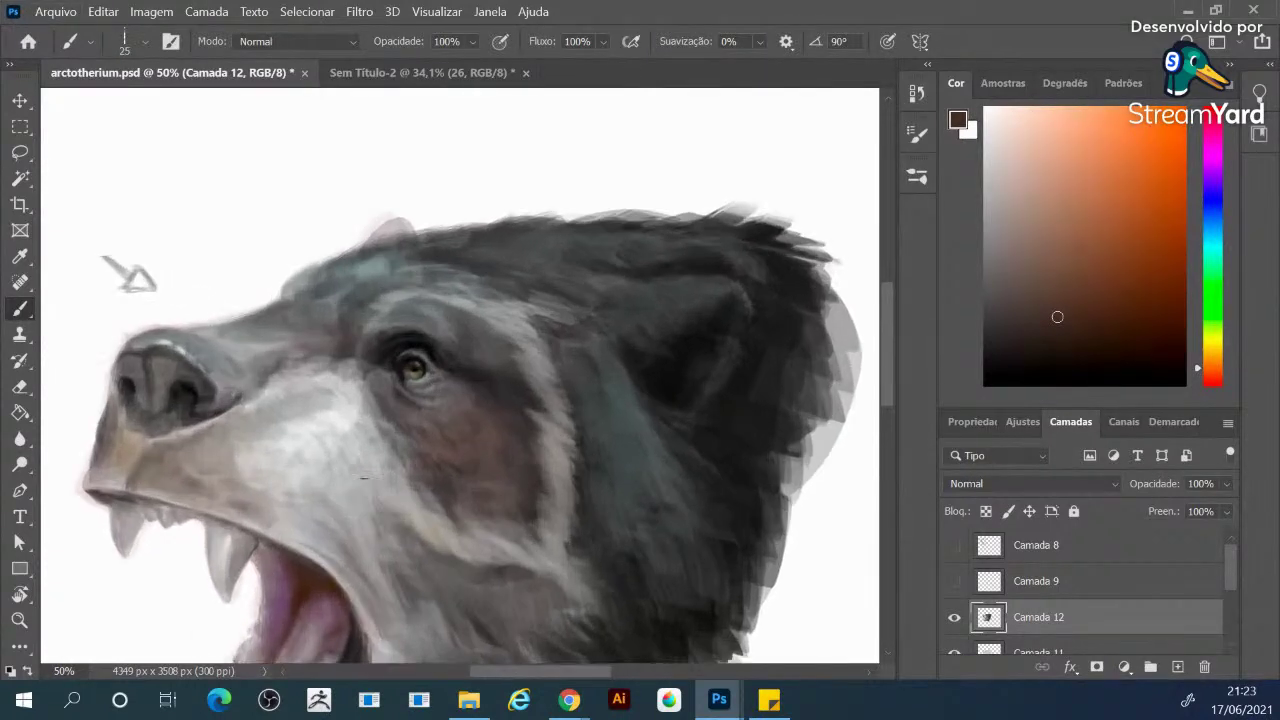
pyautogui.hscroll(-2, 361, 477)
pyautogui.scroll(-2, 351, 476)
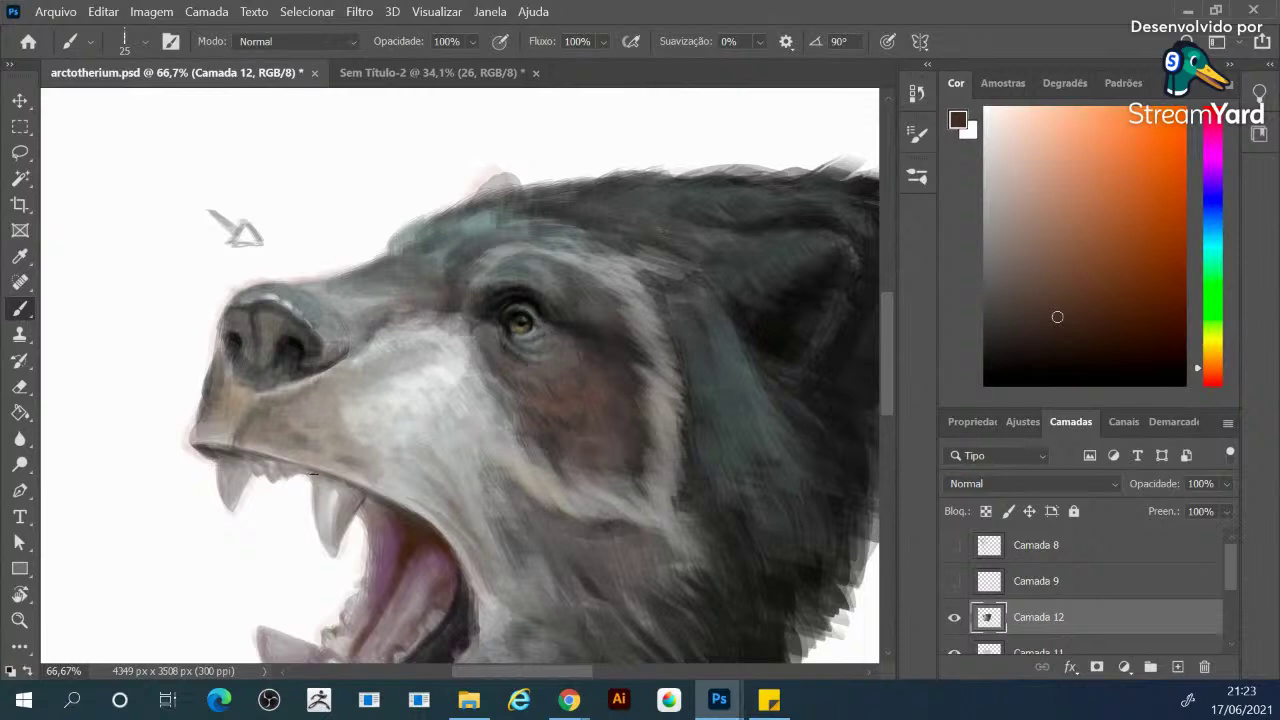
pyautogui.press('[')
pyautogui.press(']')
pyautogui.moveTo(266, 462)
pyautogui.mouseDown()
pyautogui.moveTo(242, 486)
pyautogui.moveTo(235, 456)
pyautogui.moveTo(214, 455)
pyautogui.mouseUp()
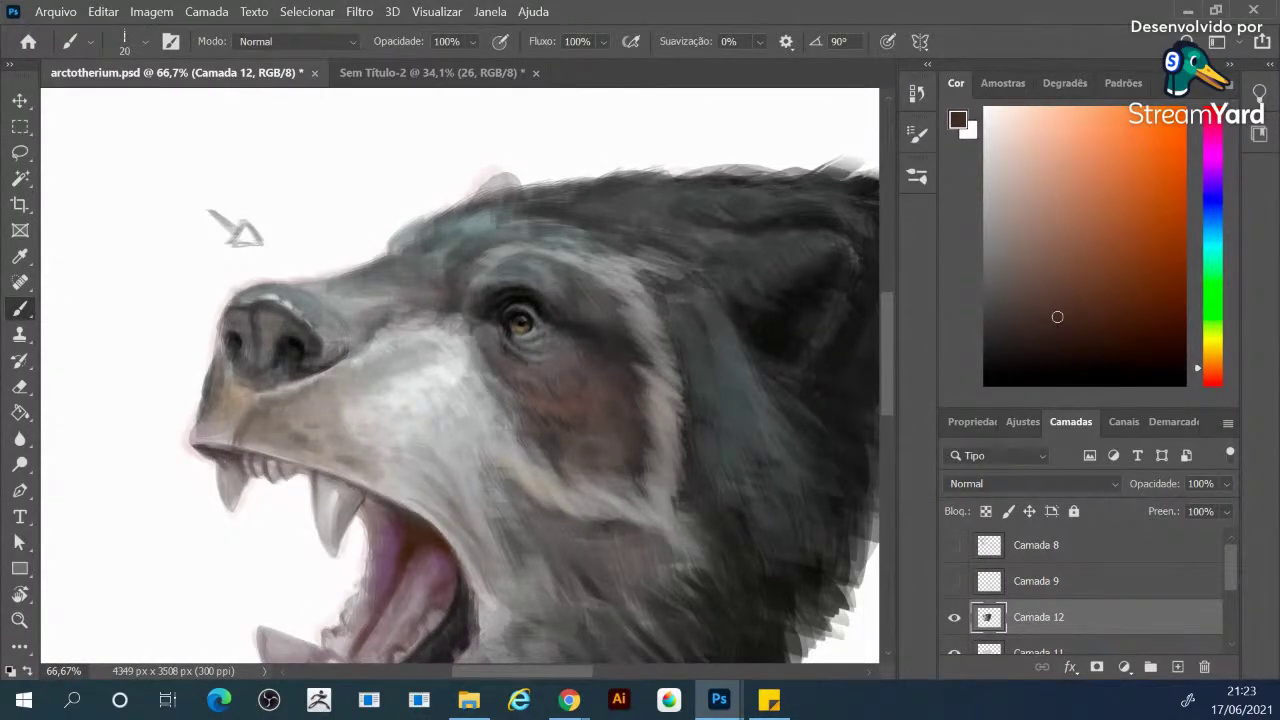
pyautogui.moveTo(300, 468); pyautogui.dragTo(292, 476)
pyautogui.moveTo(298, 469); pyautogui.dragTo(324, 475)
# Deepen the mouth interior behind the upper canine with sampled dark reddish-brown tones at 20 px
pyautogui.keyDown('alt'); pyautogui.click(423, 517); pyautogui.keyUp('alt')
pyautogui.click(1066, 342)
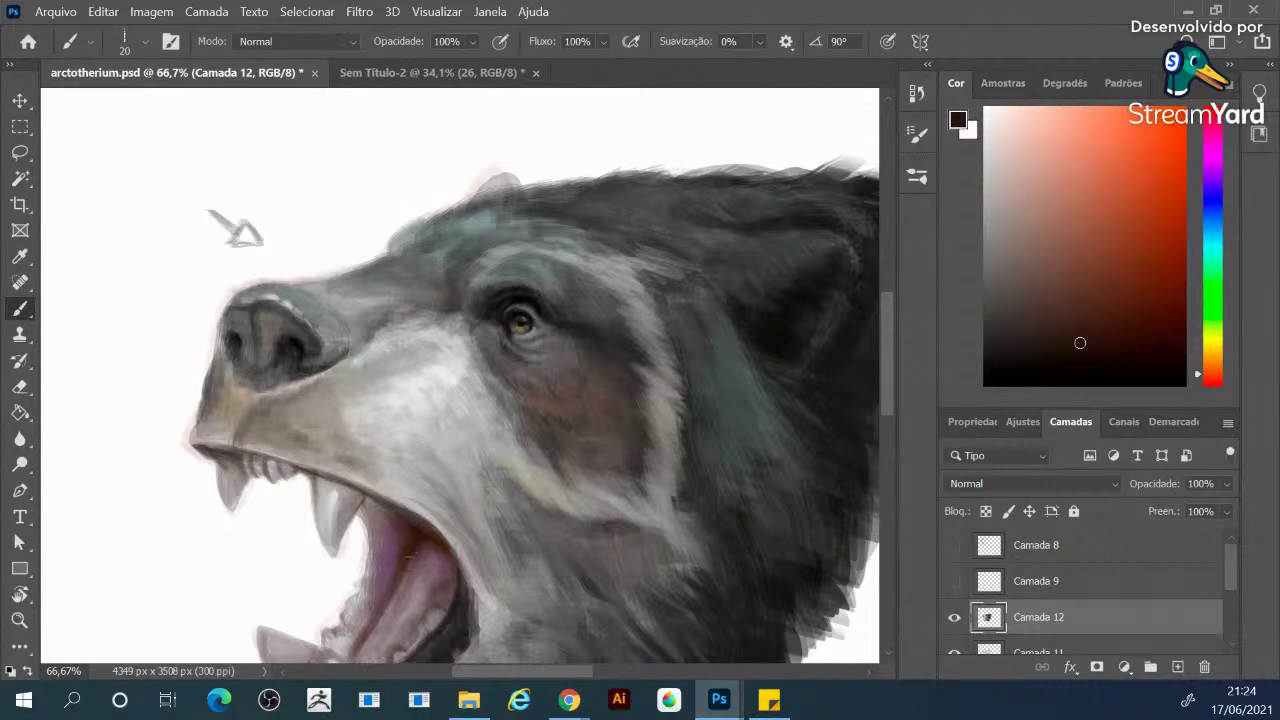
pyautogui.keyDown('alt'); pyautogui.click(410, 524); pyautogui.keyUp('alt')
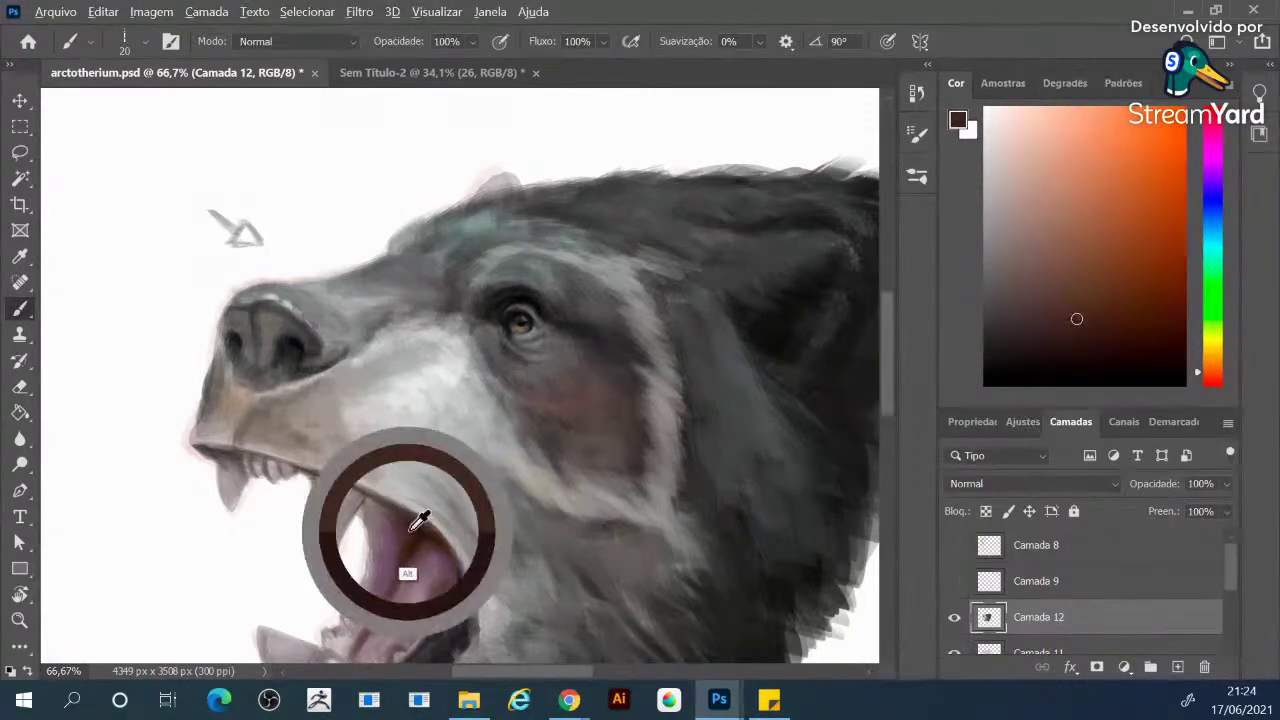
pyautogui.moveTo(376, 506)
pyautogui.mouseDown()
pyautogui.moveTo(368, 538)
pyautogui.moveTo(385, 543)
pyautogui.mouseUp()
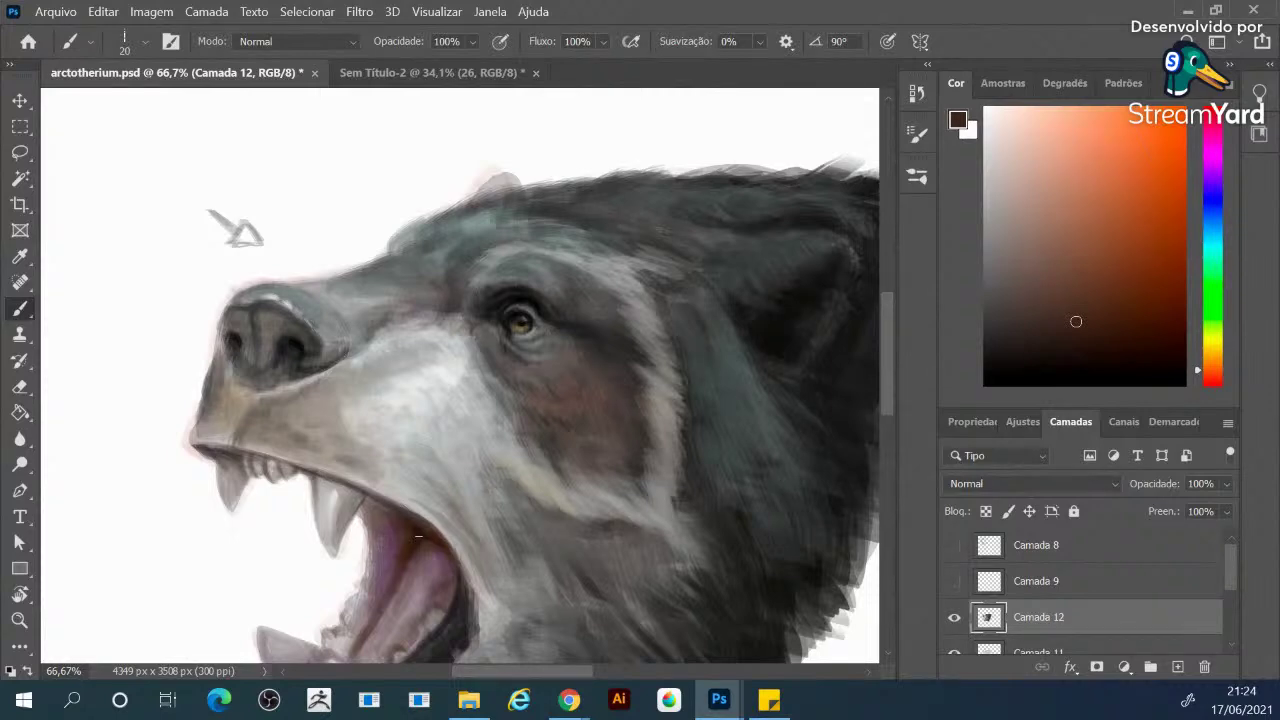
pyautogui.hotkey('ctrl', '-')
pyautogui.hotkey('ctrl', '-')
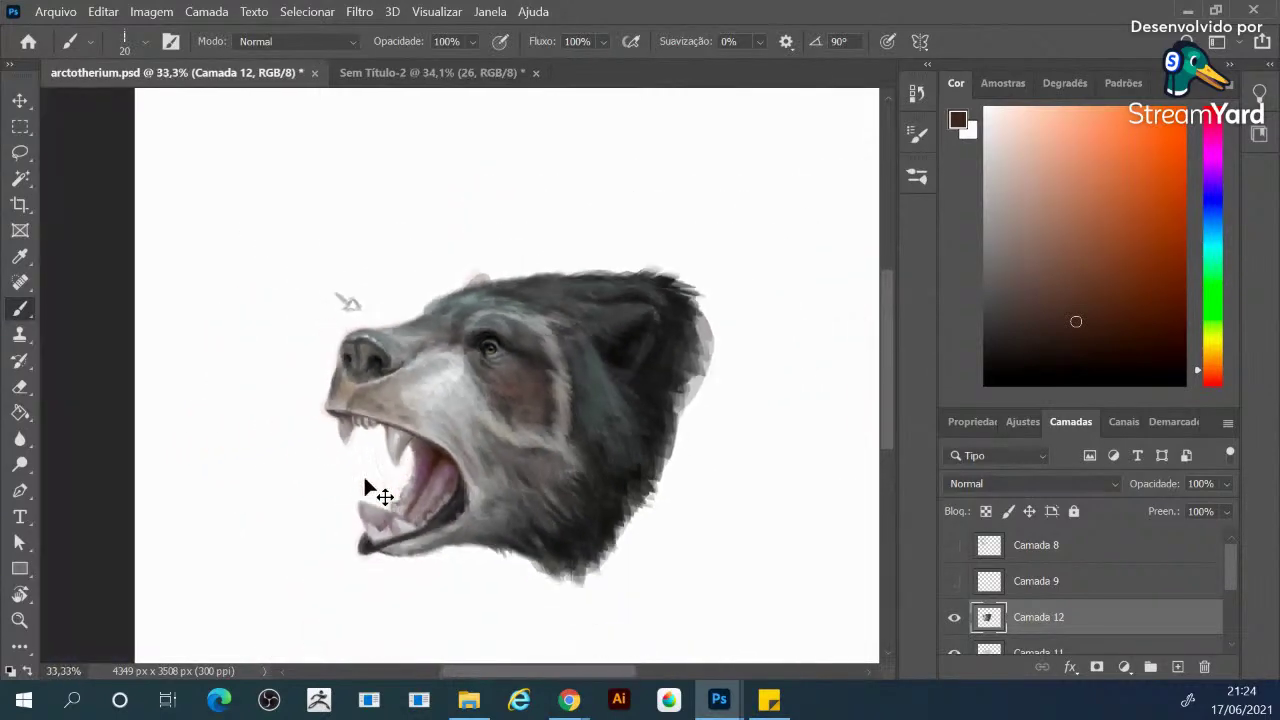
# Refine the lower teeth and the chin's edge with sampled tones and white, using a brush of about 35 px
pyautogui.moveTo(372, 540); pyautogui.dragTo(380, 524)
pyautogui.hotkey('ctrl', '+')
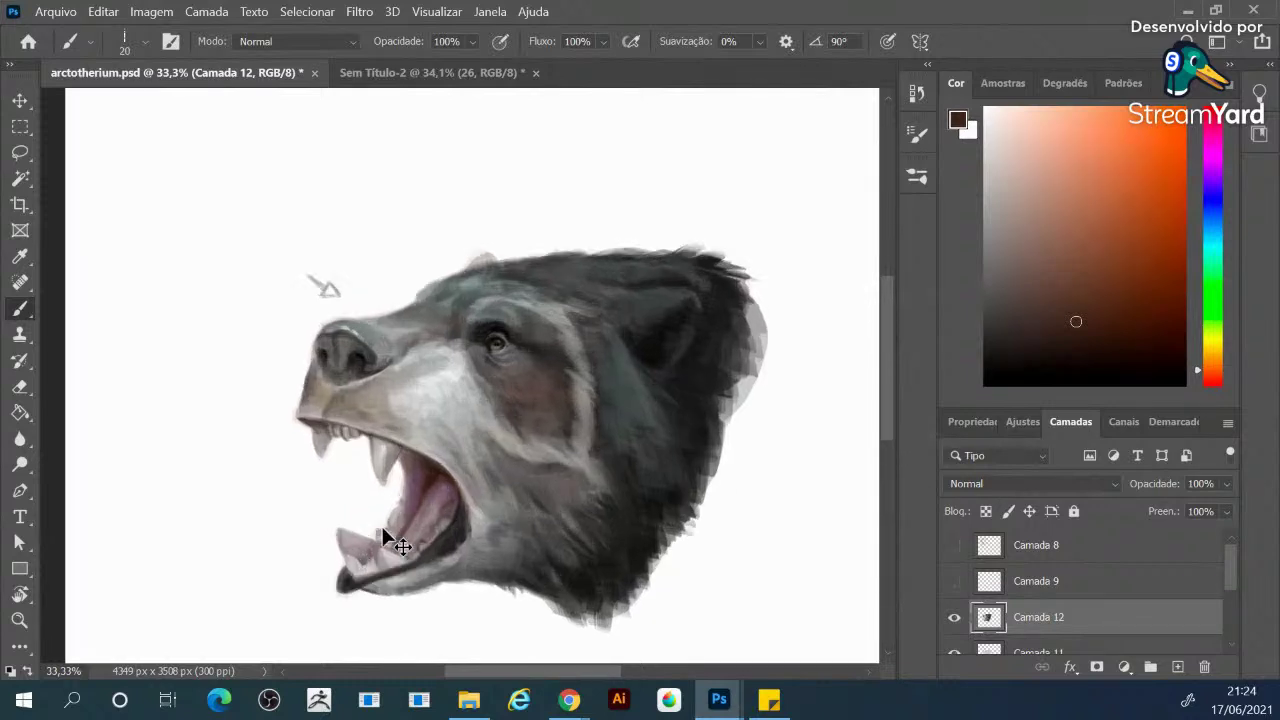
pyautogui.press(']')
pyautogui.press(']')
pyautogui.press(']')
pyautogui.press(']')
pyautogui.press(']')
pyautogui.keyDown('alt'); pyautogui.click(381, 603); pyautogui.keyUp('alt')
pyautogui.keyDown('alt'); pyautogui.click(350, 588); pyautogui.keyUp('alt')
pyautogui.press('[')
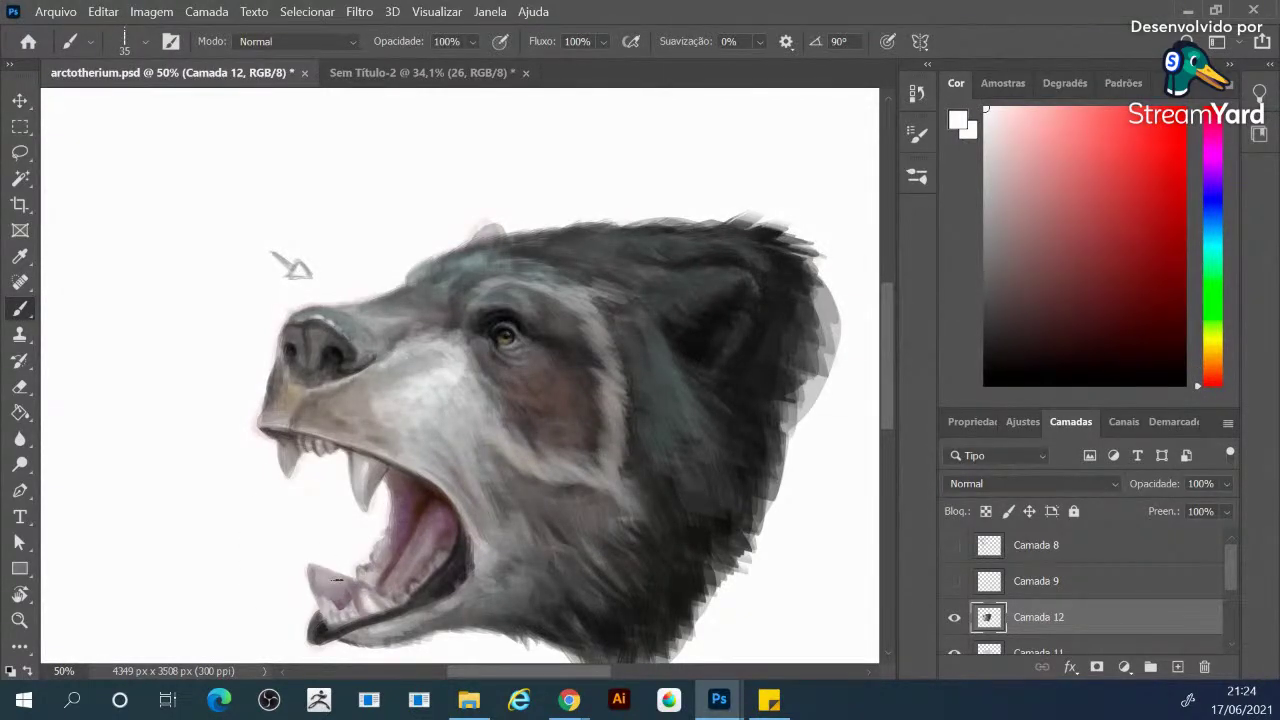
# Darken the cheek marking's edge below the eye in sampled near-black and blend it into the pale cheek with sampled light grey
pyautogui.keyDown('alt'); pyautogui.click(486, 325); pyautogui.keyUp('alt')
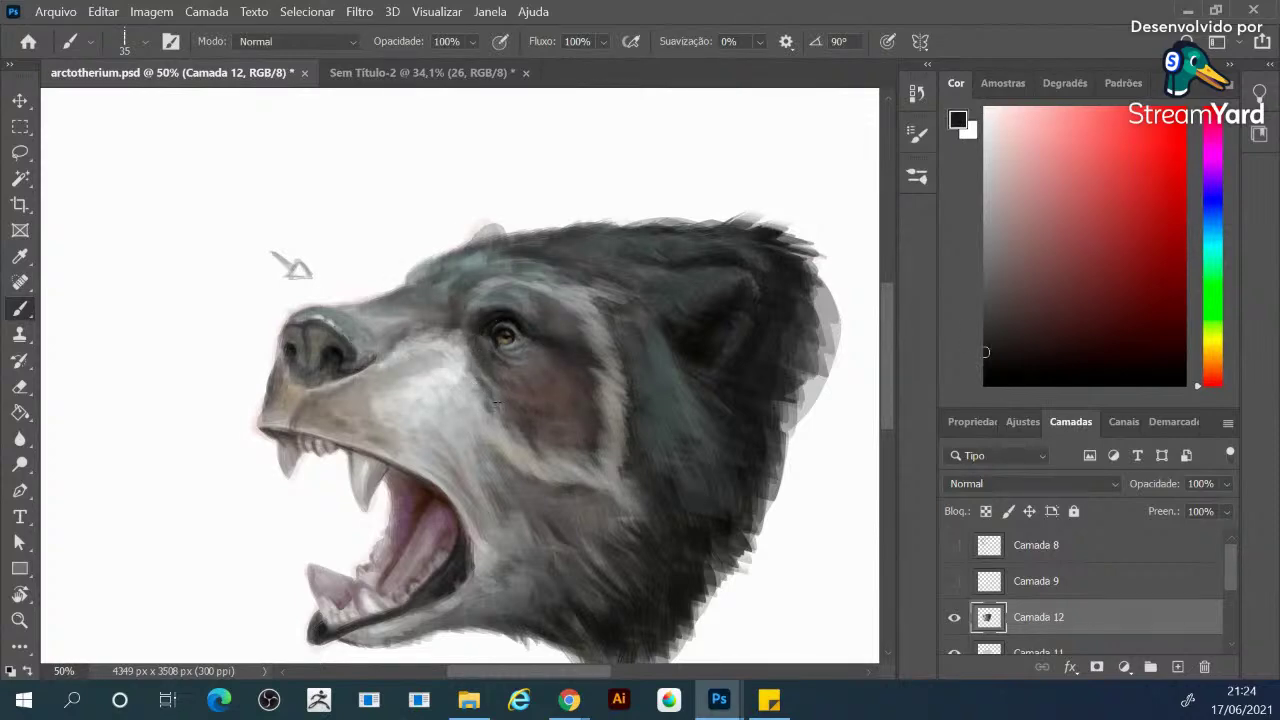
pyautogui.moveTo(480, 418); pyautogui.dragTo(507, 432)
pyautogui.keyDown('alt'); pyautogui.click(510, 443); pyautogui.keyUp('alt')
pyautogui.moveTo(493, 430); pyautogui.dragTo(490, 401)
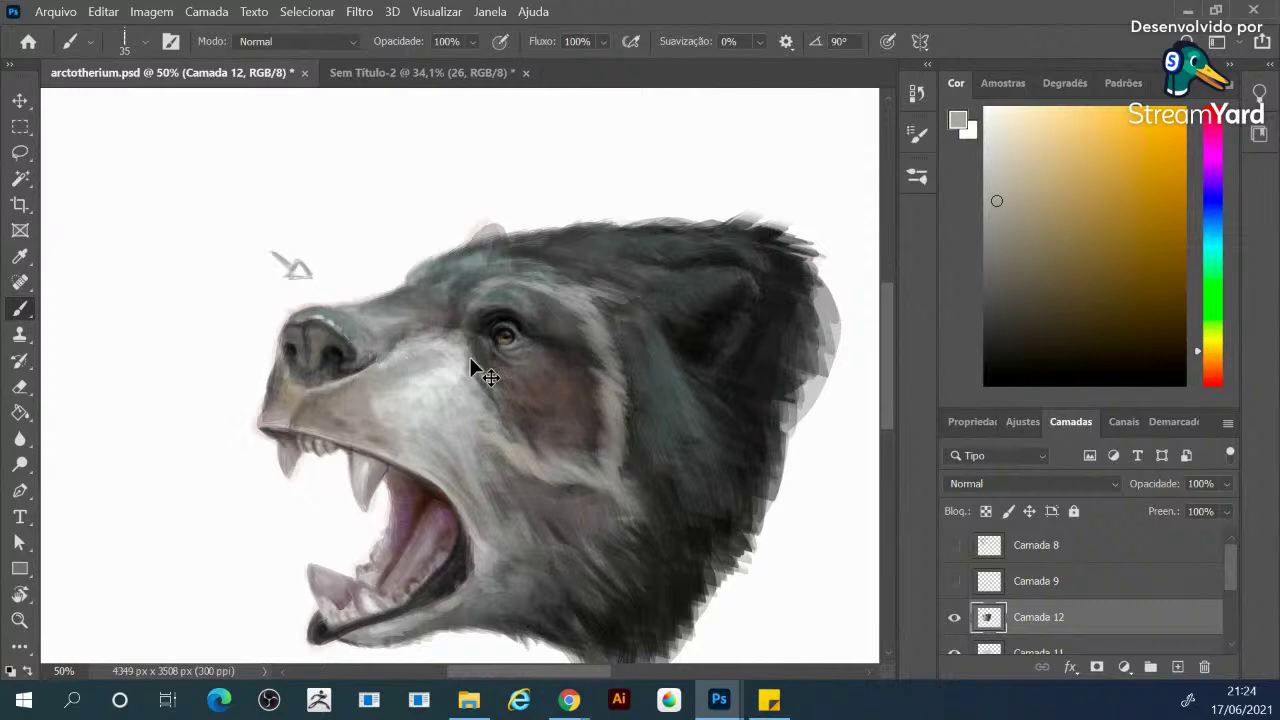
pyautogui.hotkey('ctrl', '-')
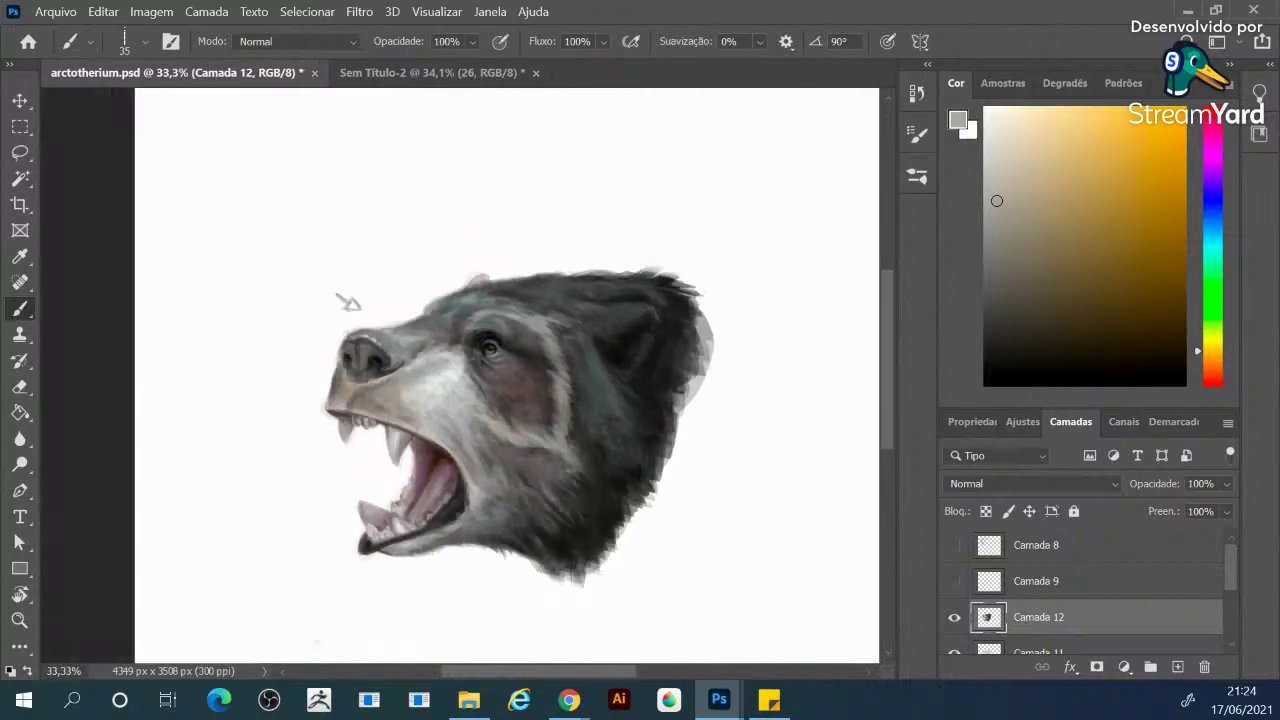
# Add sampled blue-grey strokes to the brow fur and paint the far ear near-black with a 45 px brush
pyautogui.keyDown('alt'); pyautogui.click(476, 297); pyautogui.keyUp('alt')
pyautogui.press(']')
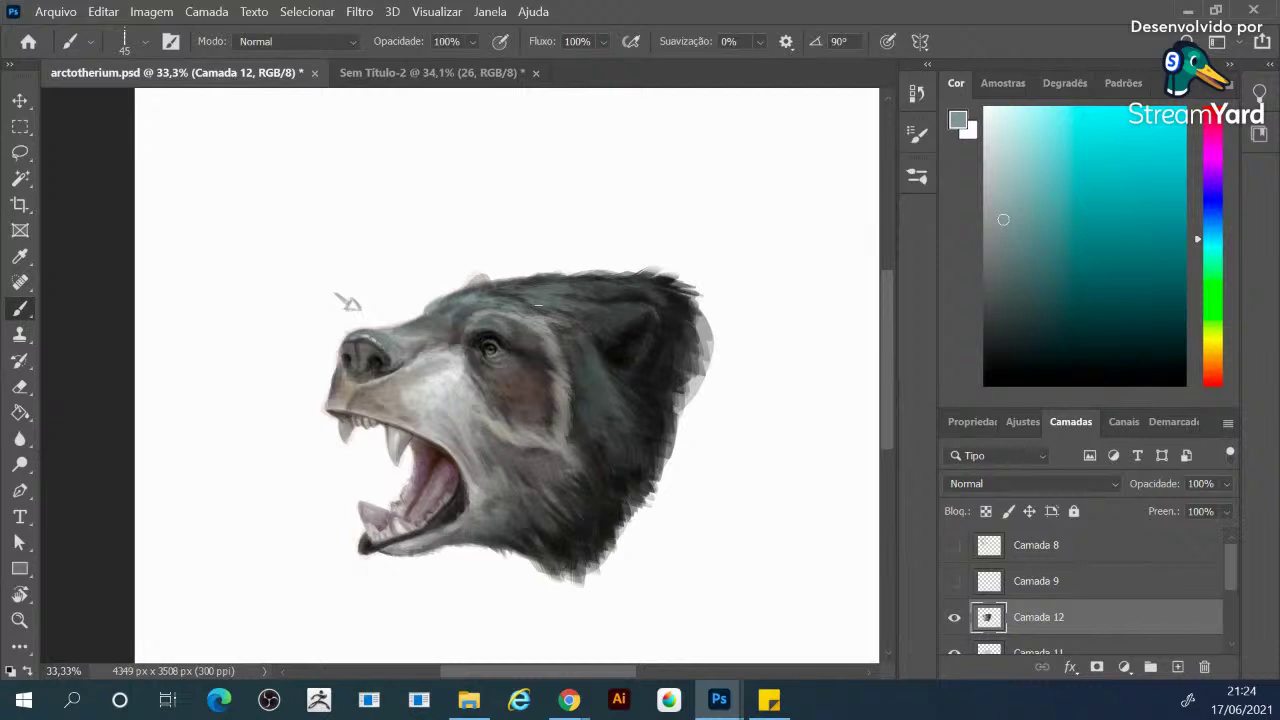
pyautogui.press('d')
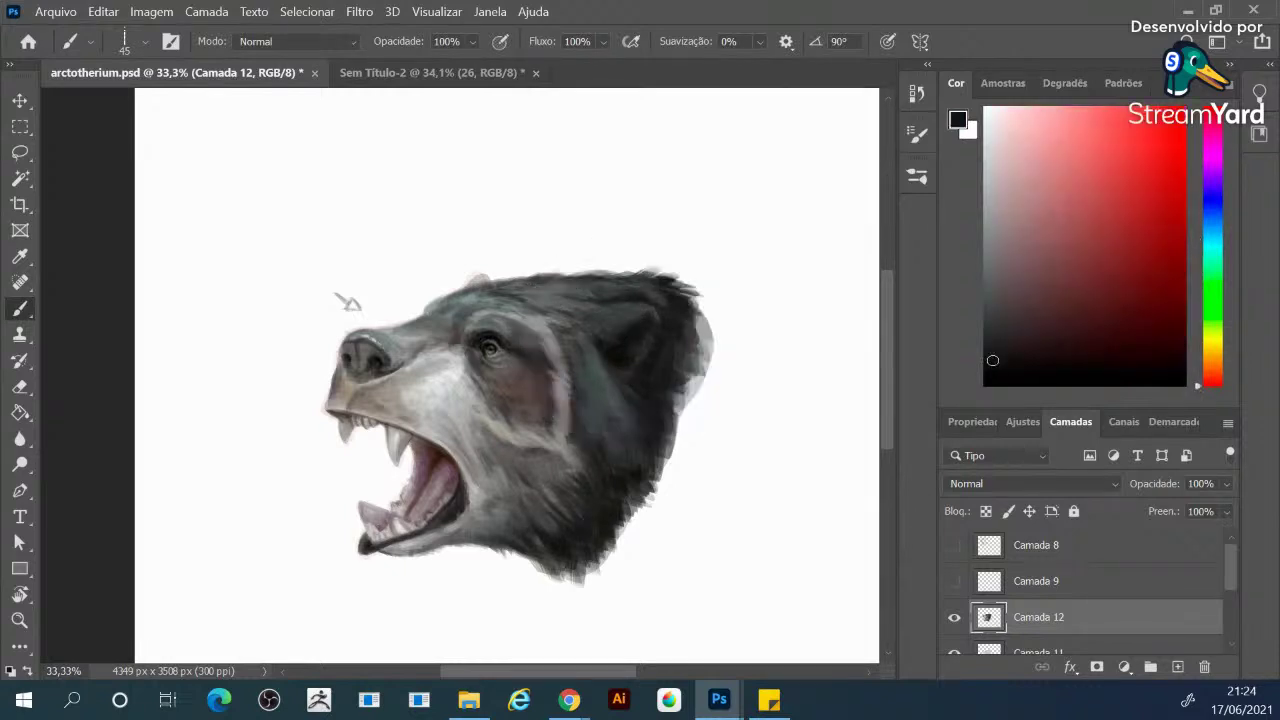
pyautogui.moveTo(480, 276); pyautogui.dragTo(481, 277)
# Paint sampled teal-grey fur strokes along the crown and on the neck below the near ear
pyautogui.keyDown('alt'); pyautogui.click(548, 293); pyautogui.keyUp('alt')
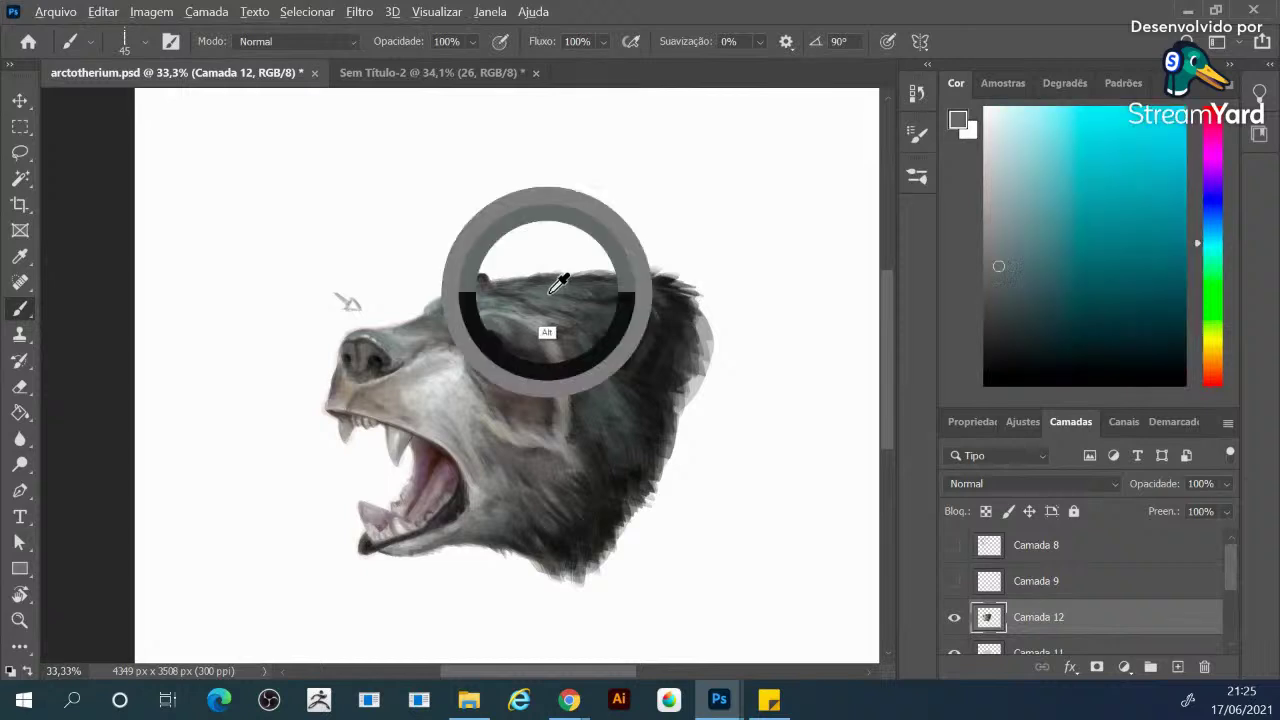
pyautogui.moveTo(555, 278); pyautogui.dragTo(604, 283)
pyautogui.moveTo(642, 380)
pyautogui.mouseDown()
pyautogui.moveTo(664, 392)
pyautogui.moveTo(653, 372)
pyautogui.mouseUp()
pyautogui.click(653, 374)
pyautogui.click(667, 404)
# Erase the small arrow sketch above the nose with a 50 px eraser
pyautogui.press('e')
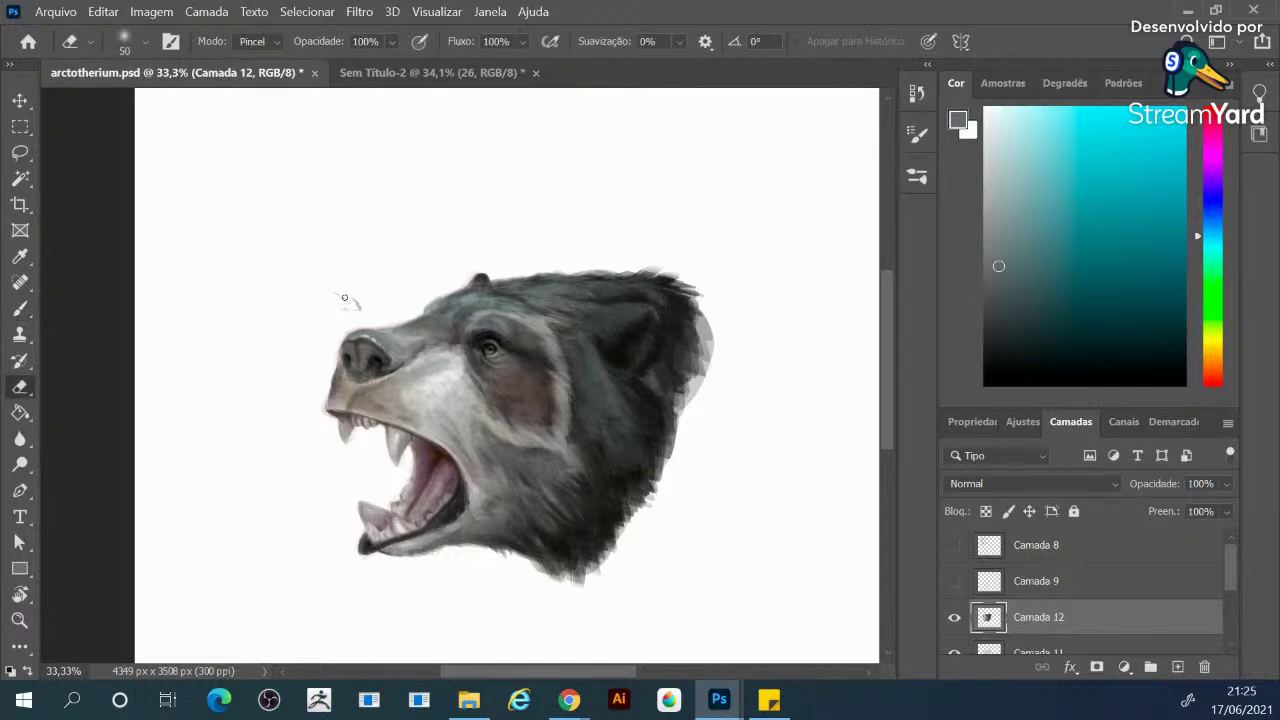
pyautogui.press('b')
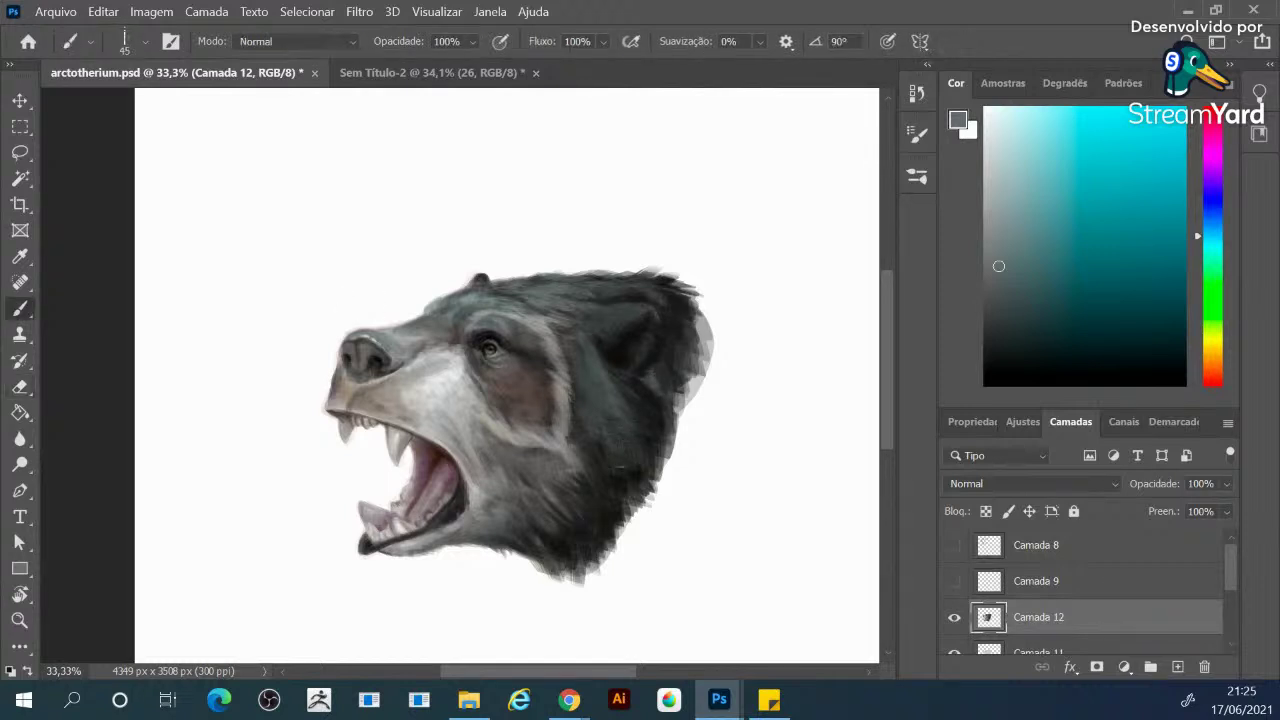
# Darken and blend the neck fur between the pale cheek stripe and the ear with sampled dark grey, brown-grey and near-black tones
pyautogui.keyDown('alt'); pyautogui.click(598, 406); pyautogui.keyUp('alt')
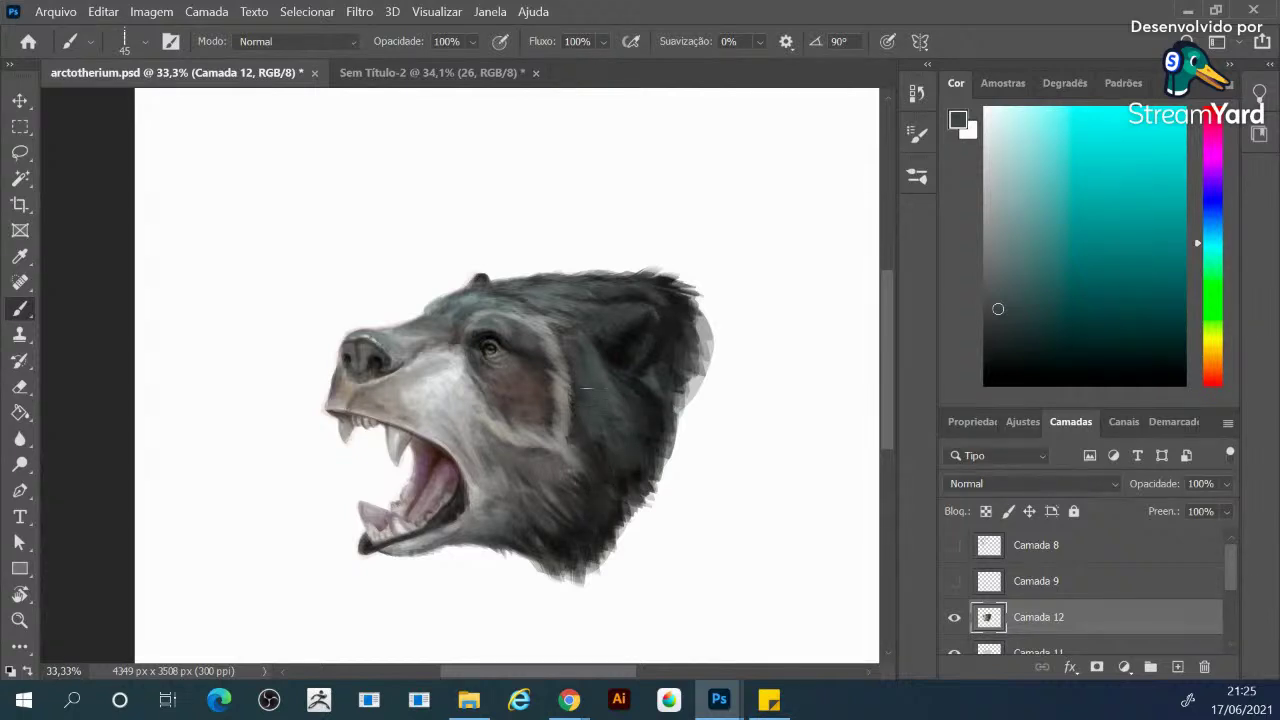
pyautogui.keyDown('alt'); pyautogui.click(533, 395); pyautogui.keyUp('alt')
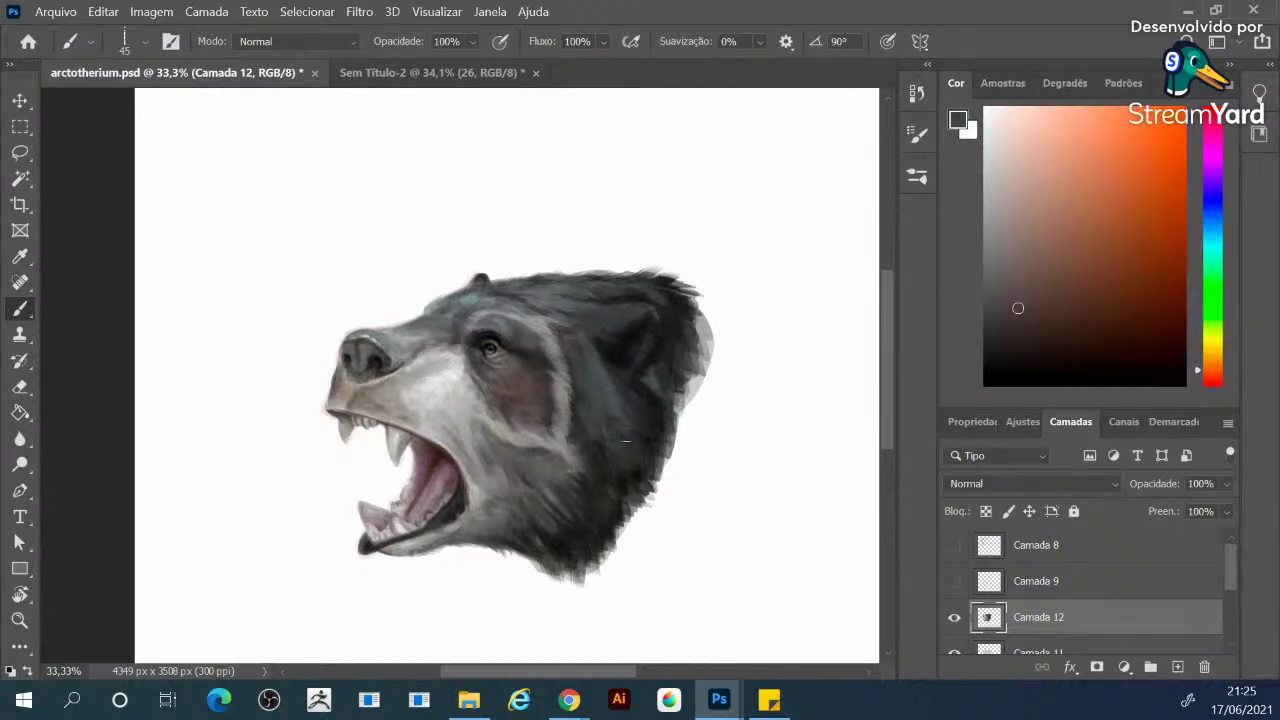
pyautogui.keyDown('alt'); pyautogui.click(618, 356); pyautogui.keyUp('alt')
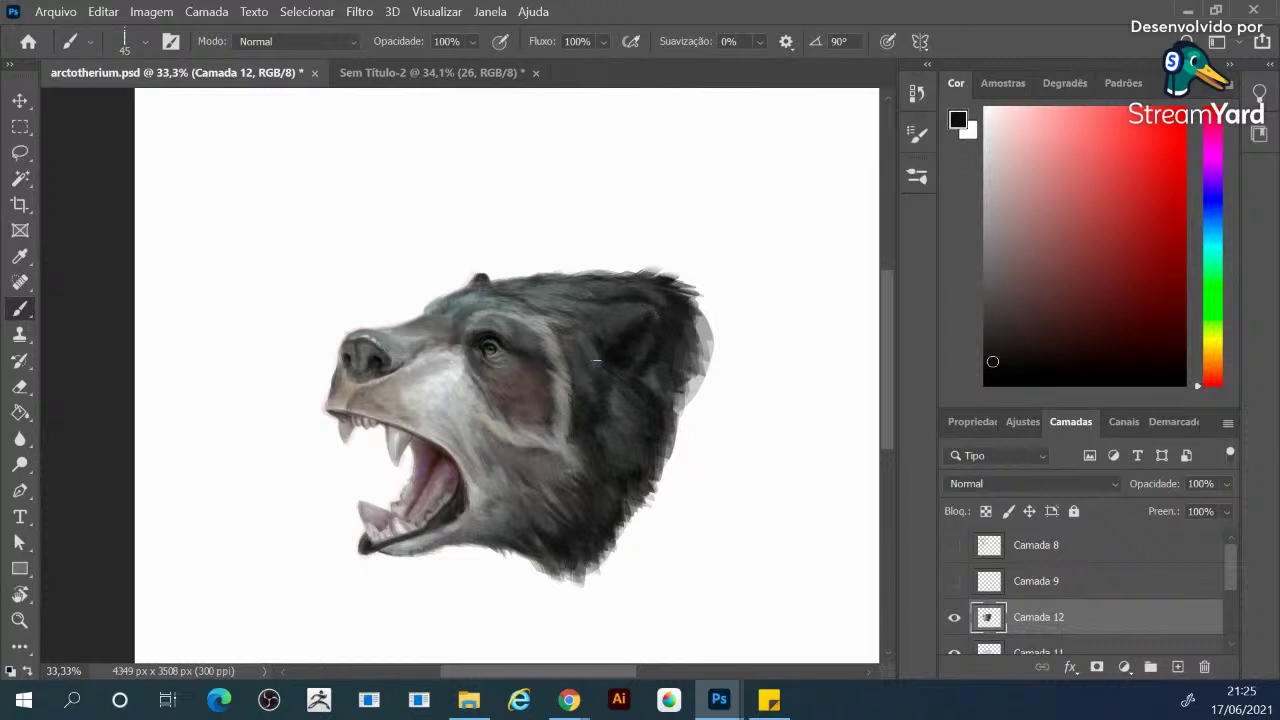
pyautogui.keyDown('alt'); pyautogui.click(587, 413); pyautogui.keyUp('alt')
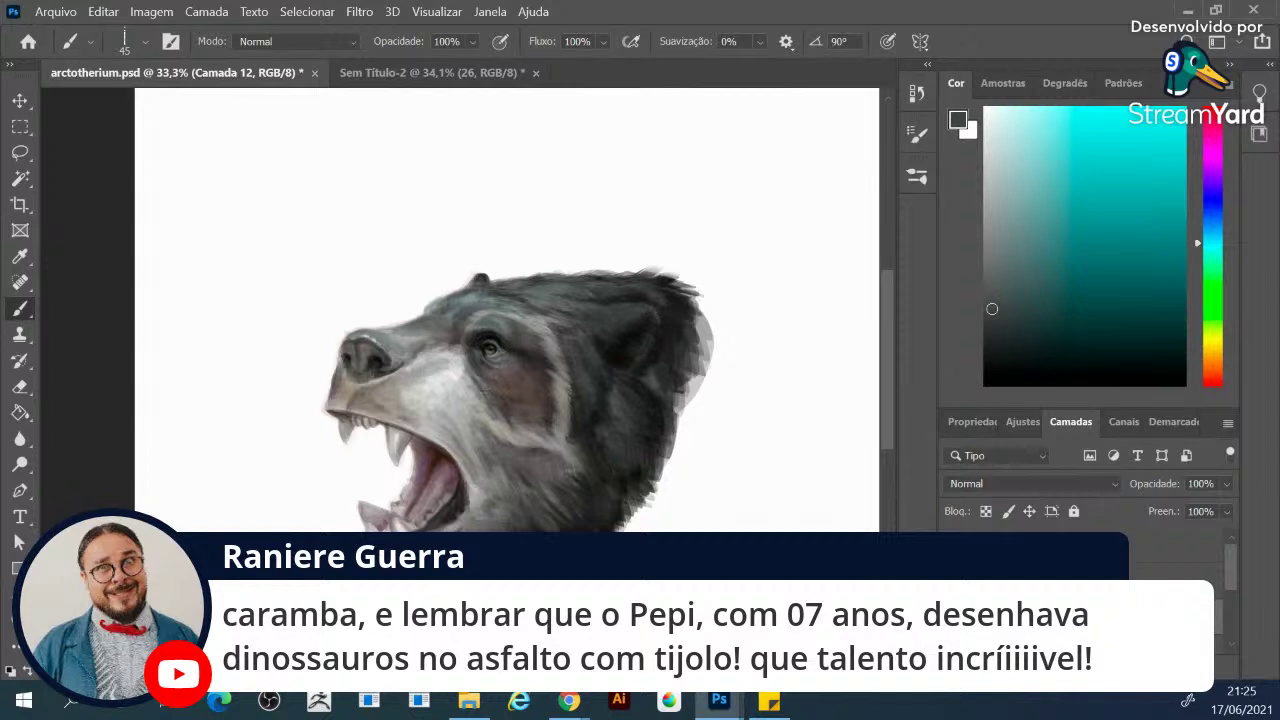
# Touch up the brow, forehead and nose shading with sampled dark reddish-brown, near-black and brown-grey tones at 45 px
pyautogui.keyDown('alt'); pyautogui.click(436, 452); pyautogui.keyUp('alt')
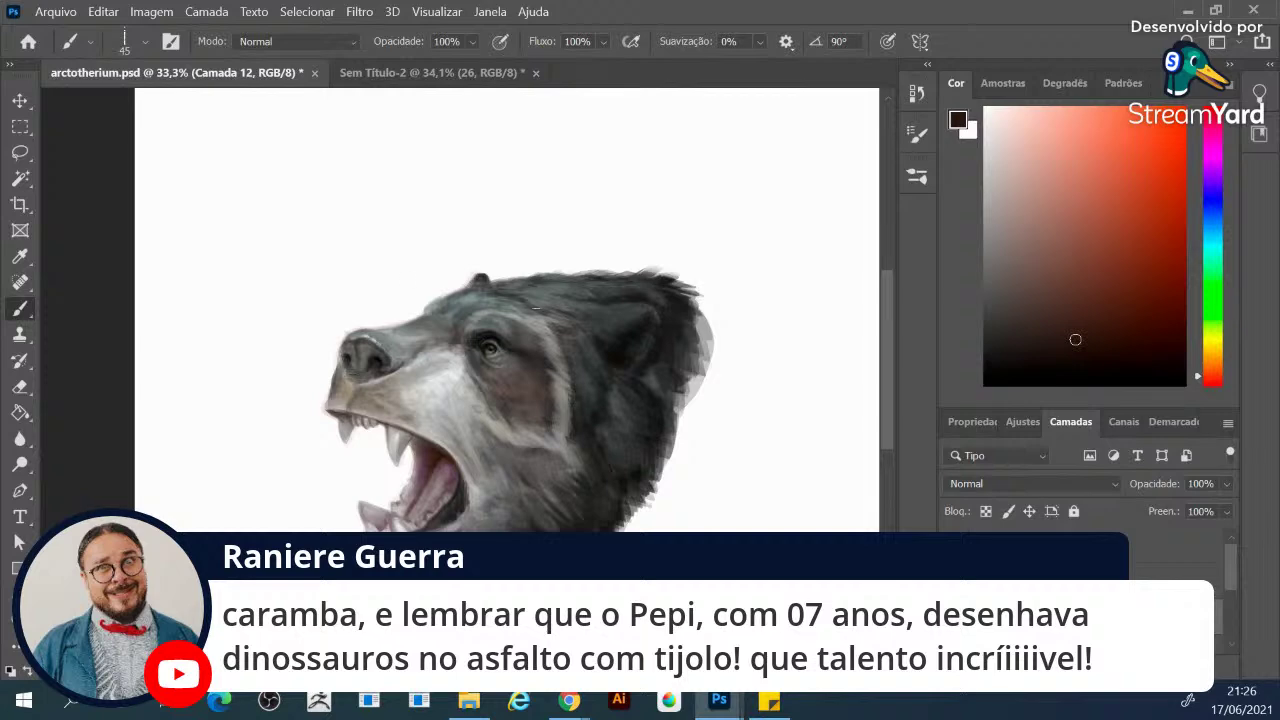
pyautogui.keyDown('alt'); pyautogui.click(522, 345); pyautogui.keyUp('alt')
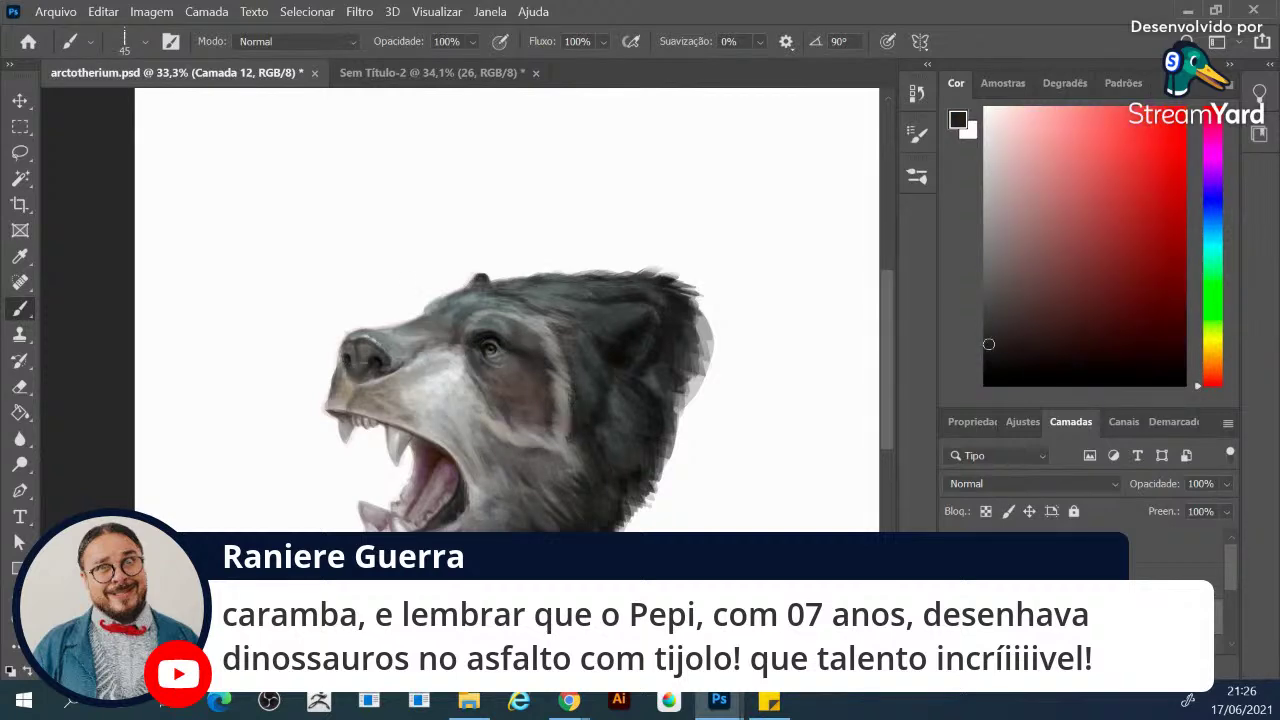
pyautogui.keyDown('alt'); pyautogui.click(358, 372); pyautogui.keyUp('alt')
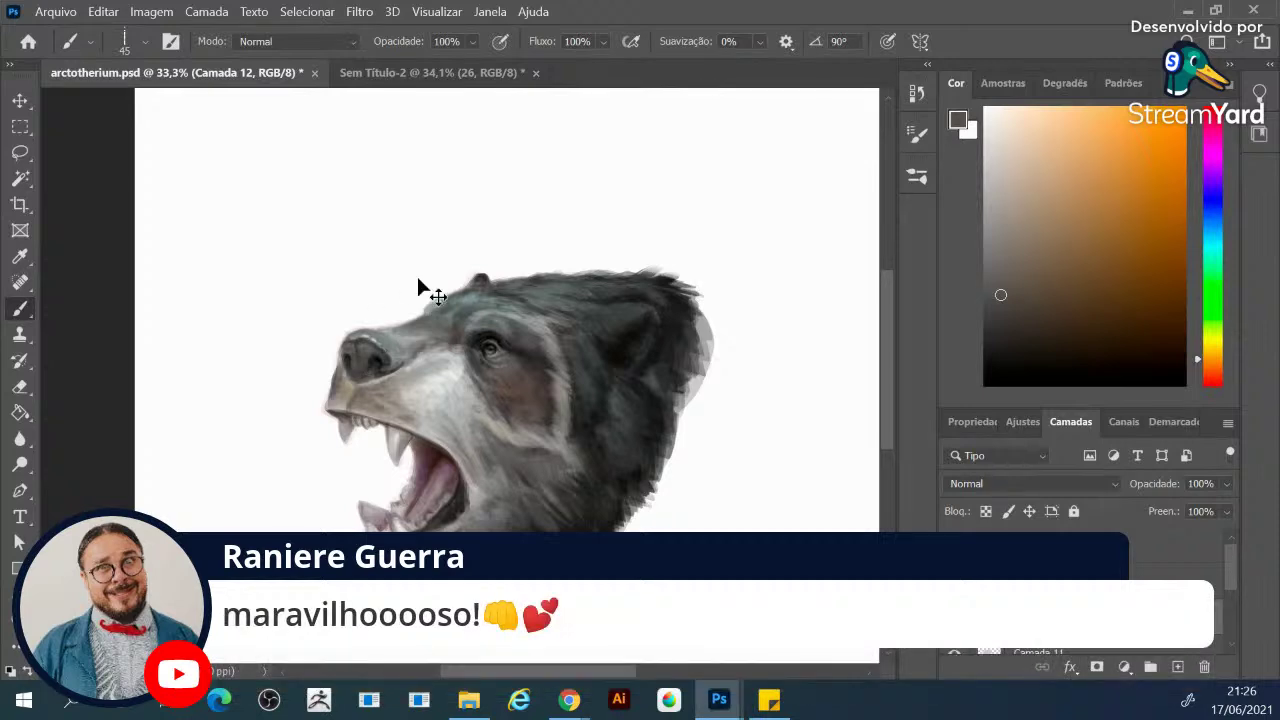
# Create a new empty layer directly above the Plano de Fundo layer
pyautogui.hotkey('ctrl', '-')
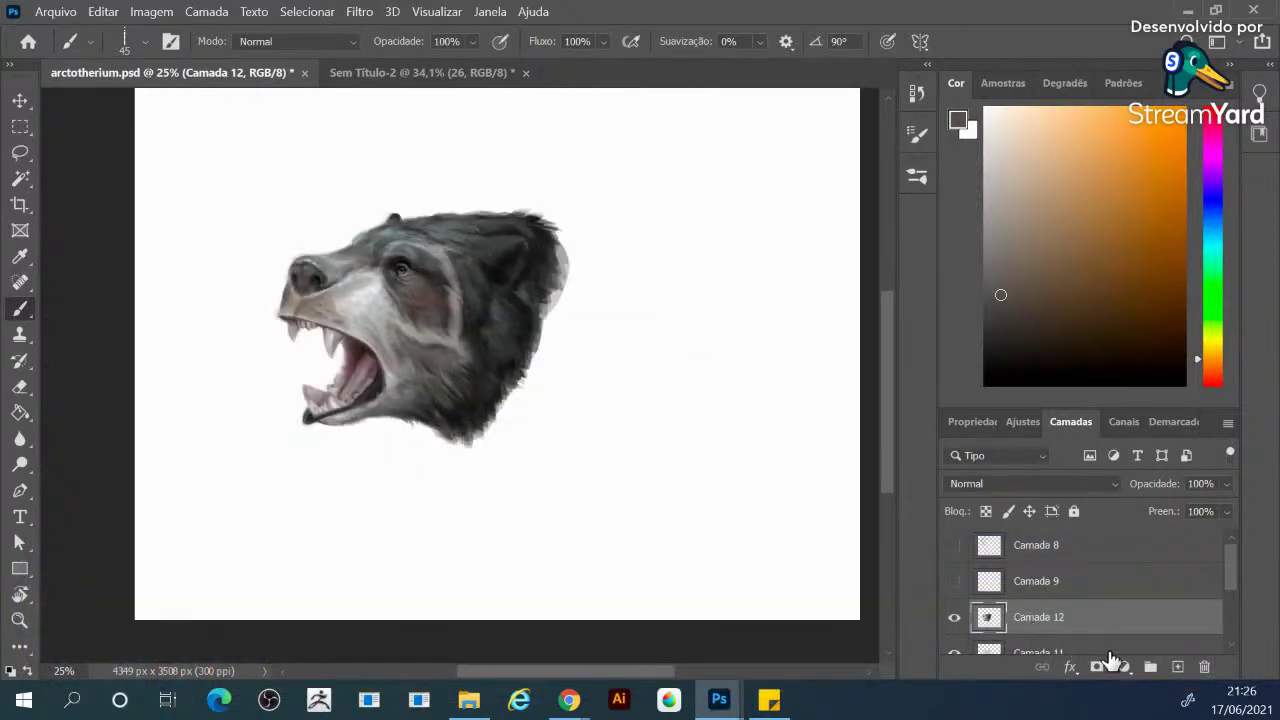
pyautogui.scroll(-3, 1146, 597)
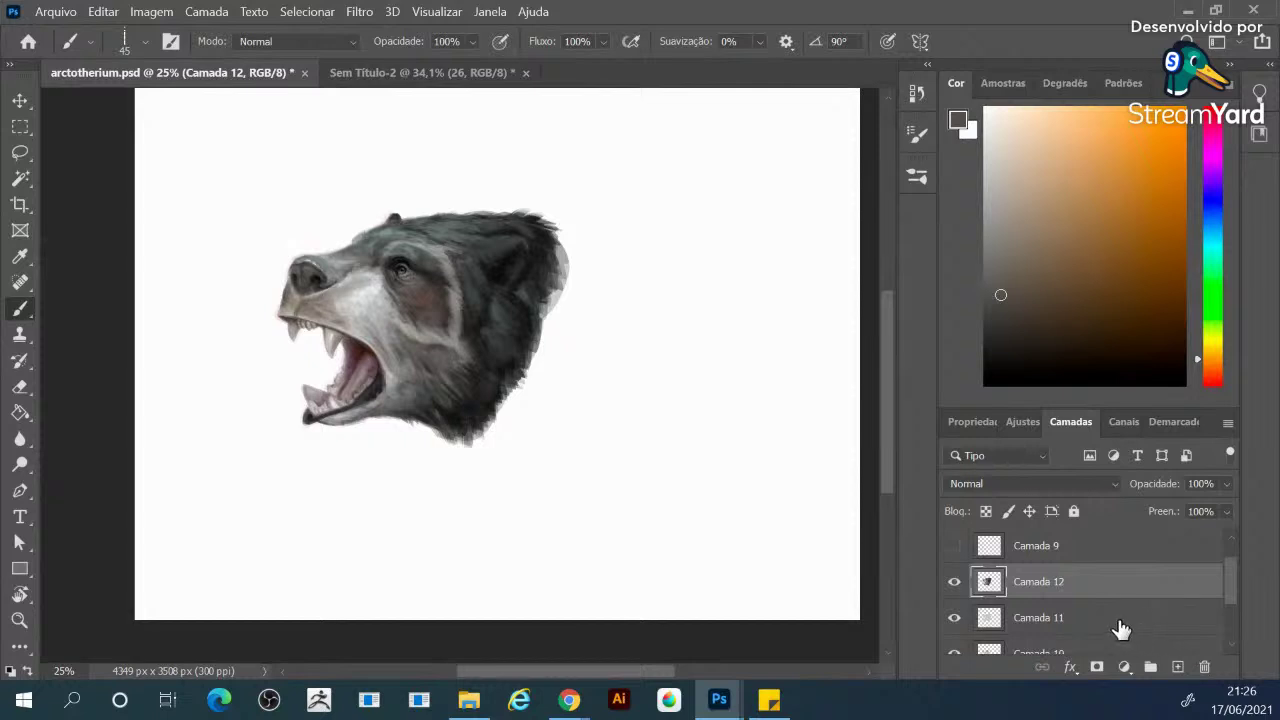
pyautogui.scroll(-1, 1096, 626)
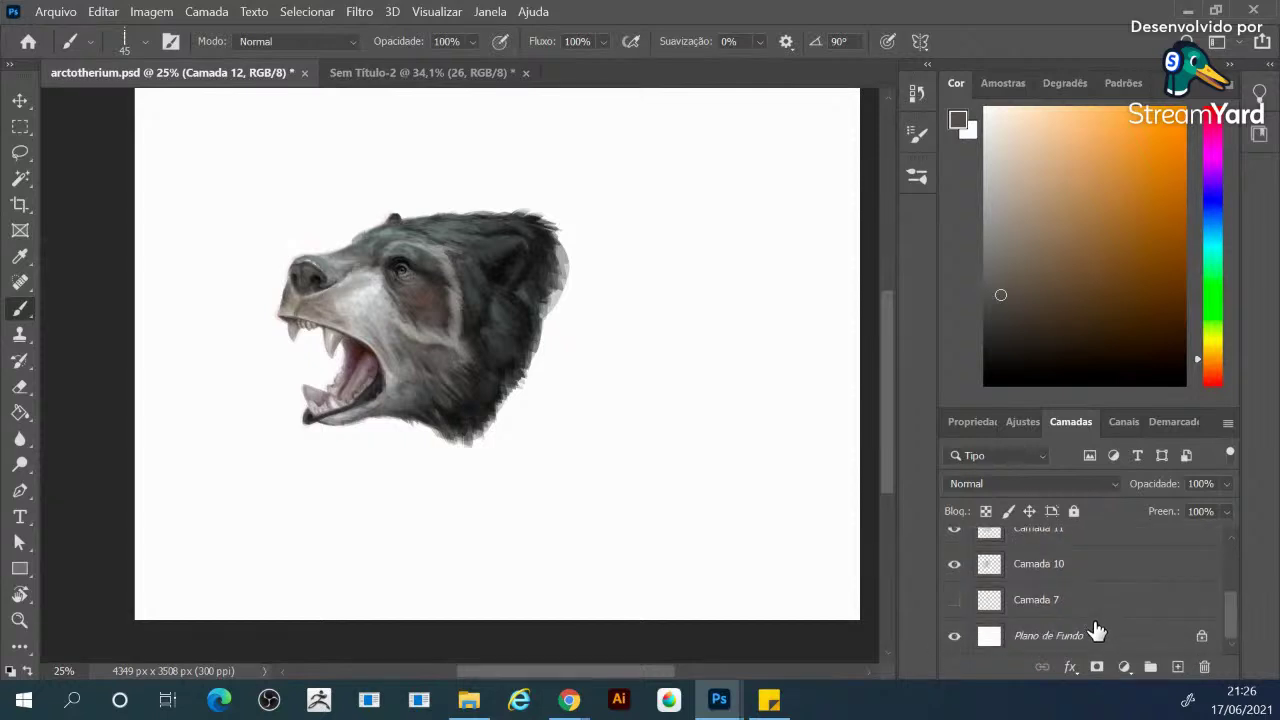
pyautogui.click(1098, 635)
pyautogui.click(1176, 667)
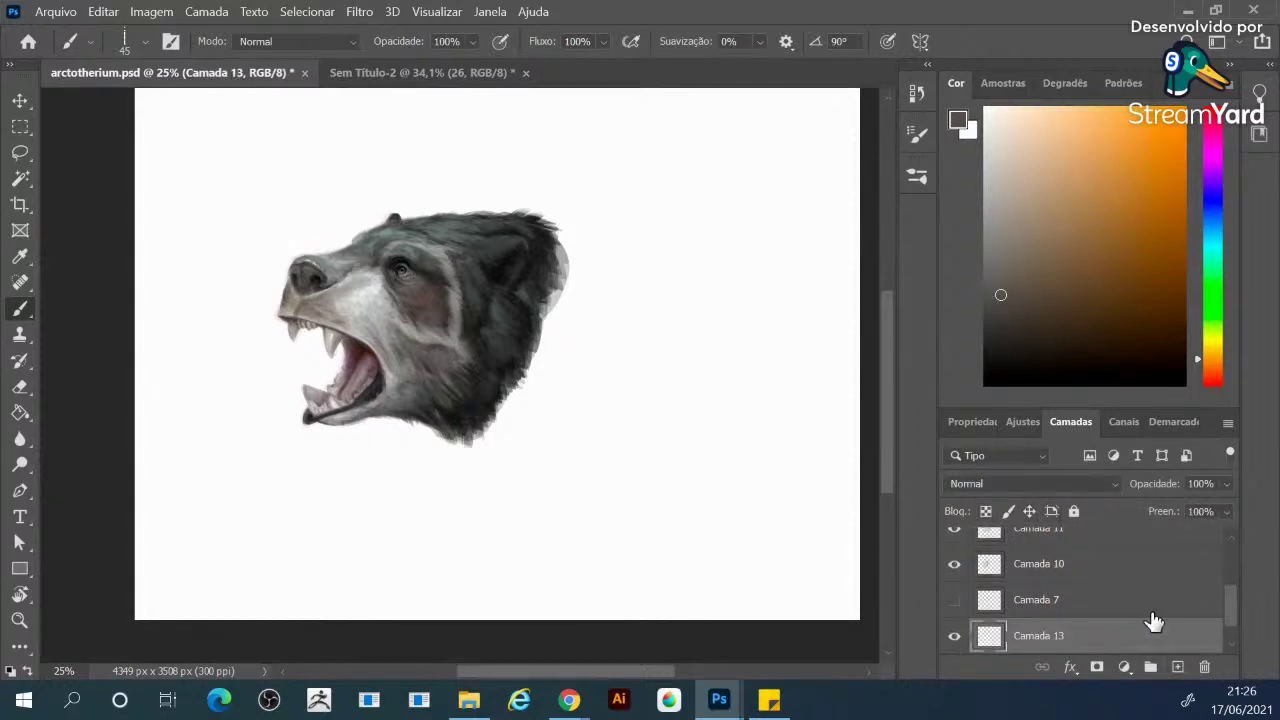
# Paint a yellow-green background around the muzzle, jaw and forehead on Camada 13, enlarging the brush to 500 px
pyautogui.click(1212, 327)
pyautogui.moveTo(1154, 251); pyautogui.dragTo(1107, 204)
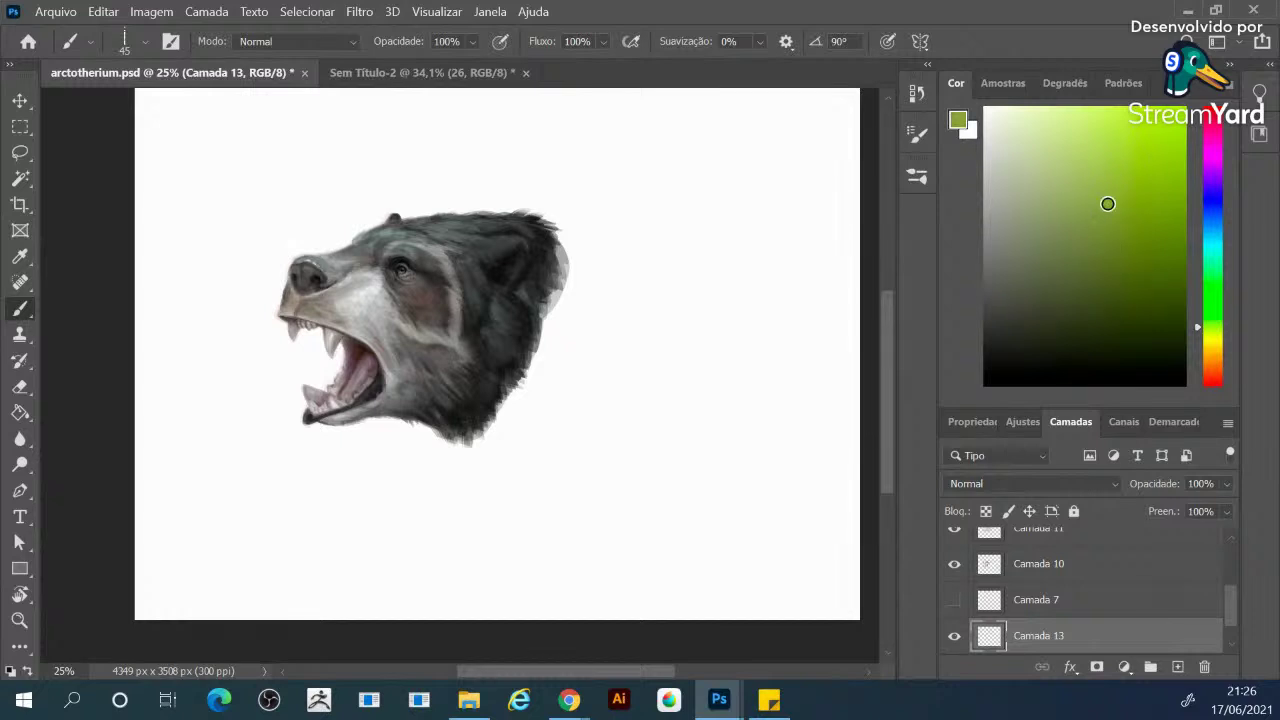
pyautogui.moveTo(328, 378)
pyautogui.mouseDown()
pyautogui.moveTo(325, 333)
pyautogui.moveTo(302, 334)
pyautogui.moveTo(300, 360)
pyautogui.moveTo(298, 336)
pyautogui.mouseUp()
pyautogui.moveTo(414, 421)
pyautogui.mouseDown()
pyautogui.moveTo(425, 424)
pyautogui.moveTo(372, 414)
pyautogui.moveTo(387, 409)
pyautogui.moveTo(366, 427)
pyautogui.moveTo(305, 396)
pyautogui.moveTo(315, 428)
pyautogui.moveTo(315, 249)
pyautogui.moveTo(394, 200)
pyautogui.moveTo(490, 192)
pyautogui.mouseUp()
pyautogui.press(']')
pyautogui.press(']')
pyautogui.press(']')
pyautogui.moveTo(391, 389)
pyautogui.mouseDown()
pyautogui.moveTo(385, 402)
pyautogui.moveTo(305, 400)
pyautogui.moveTo(254, 364)
pyautogui.moveTo(255, 300)
pyautogui.moveTo(300, 215)
pyautogui.moveTo(260, 300)
pyautogui.moveTo(314, 218)
pyautogui.moveTo(305, 235)
pyautogui.moveTo(300, 190)
pyautogui.moveTo(265, 240)
pyautogui.moveTo(285, 193)
pyautogui.moveTo(330, 193)
pyautogui.moveTo(299, 213)
pyautogui.mouseUp()
pyautogui.keyDown('alt'); pyautogui.click(252, 250); pyautogui.keyUp('alt')
pyautogui.moveTo(230, 240)
pyautogui.mouseDown()
pyautogui.moveTo(243, 249)
pyautogui.moveTo(209, 301)
pyautogui.mouseUp()
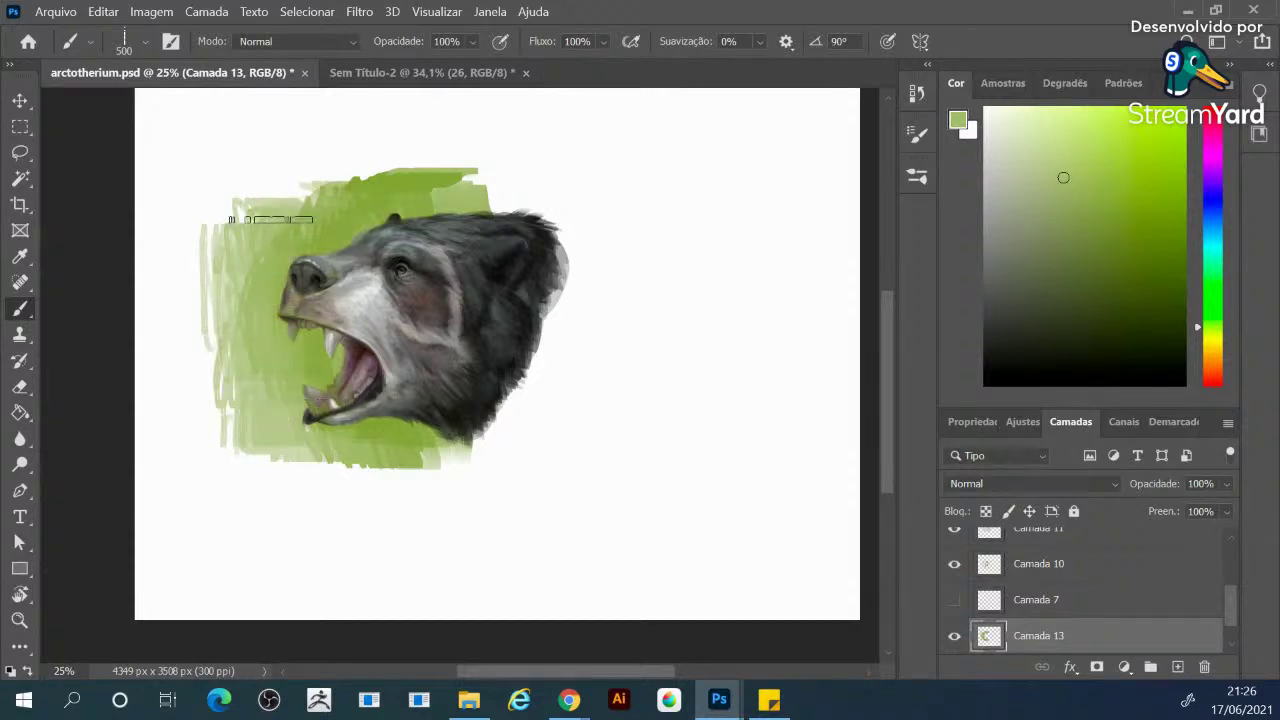
# Extend and even out the green background above the head and below the jaw with the 500 px brush
pyautogui.moveTo(271, 177)
pyautogui.mouseDown()
pyautogui.moveTo(268, 188)
pyautogui.moveTo(330, 190)
pyautogui.mouseUp()
pyautogui.moveTo(470, 178); pyautogui.dragTo(380, 193)
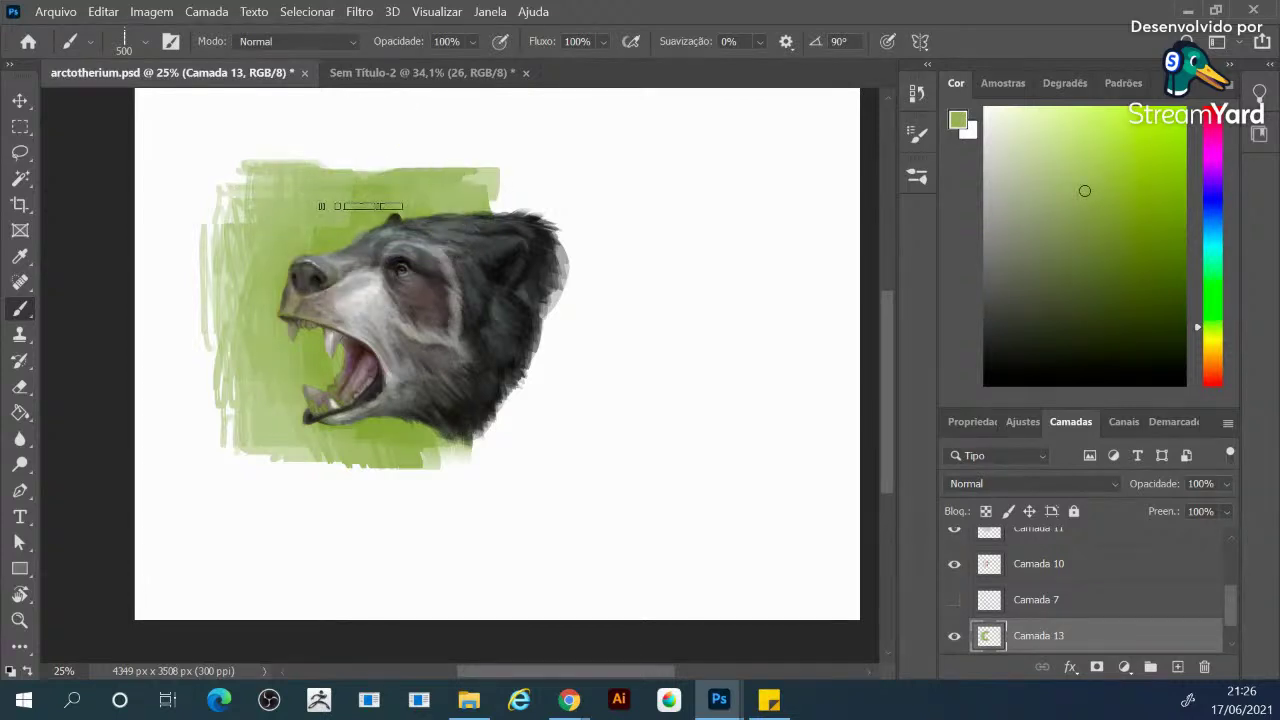
pyautogui.moveTo(419, 436); pyautogui.dragTo(269, 435)
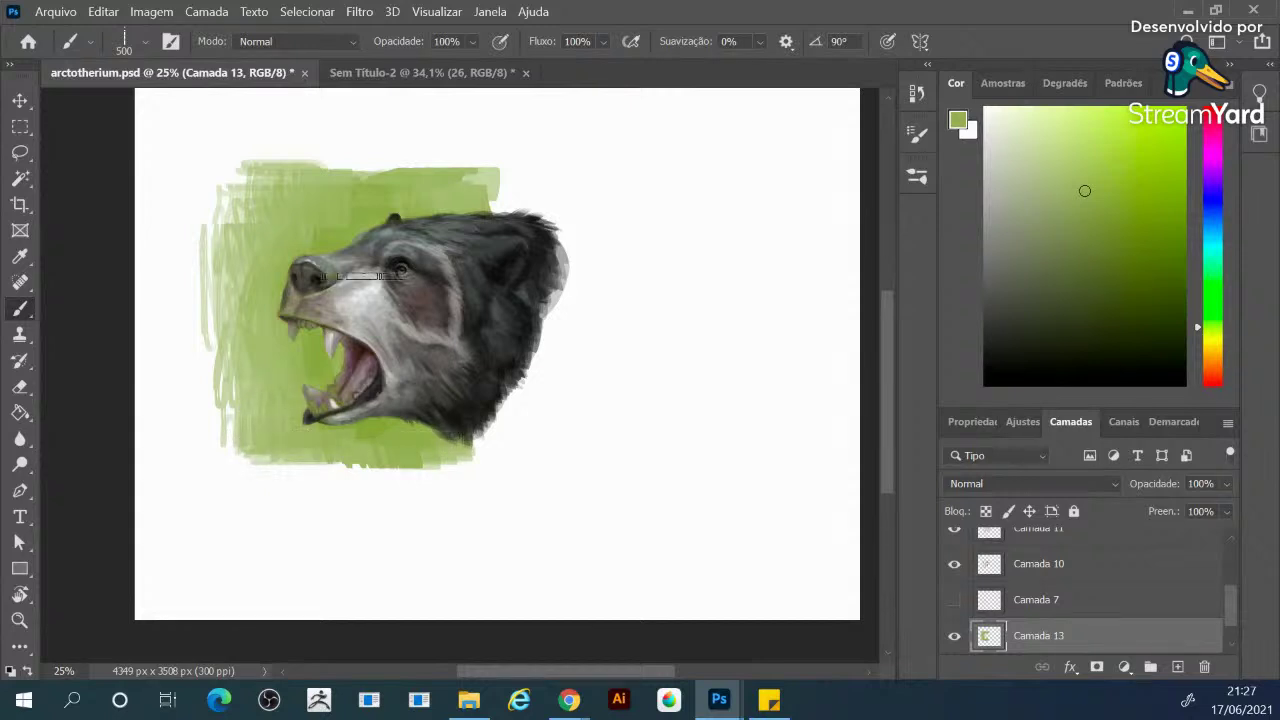
# Erase the green showing through the lower teeth and the edge of the upper lip with a 50 px eraser
pyautogui.press('e')
pyautogui.moveTo(318, 406); pyautogui.dragTo(338, 380)
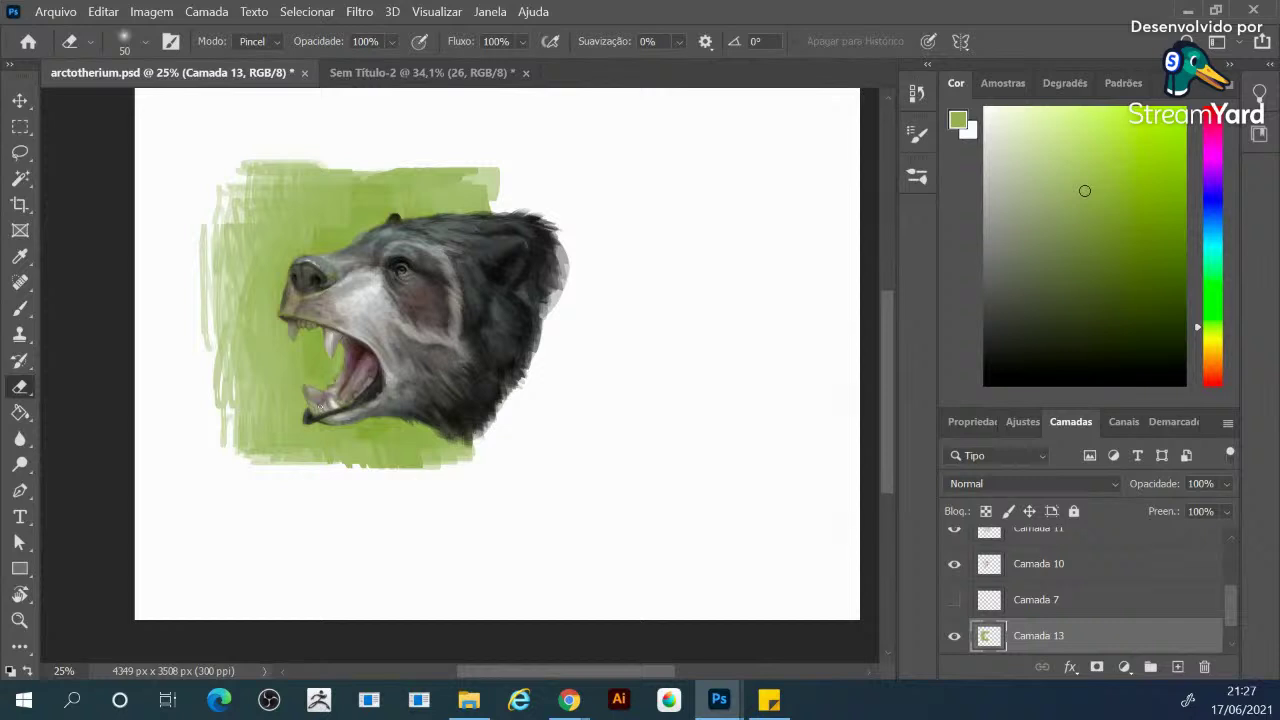
pyautogui.moveTo(285, 313); pyautogui.dragTo(284, 311)
# Blend the green background with sampled lighter and darker greens at 400 px and extend it slightly beneath the neck
pyautogui.press('b')
pyautogui.keyDown('alt'); pyautogui.click(381, 424); pyautogui.keyUp('alt')
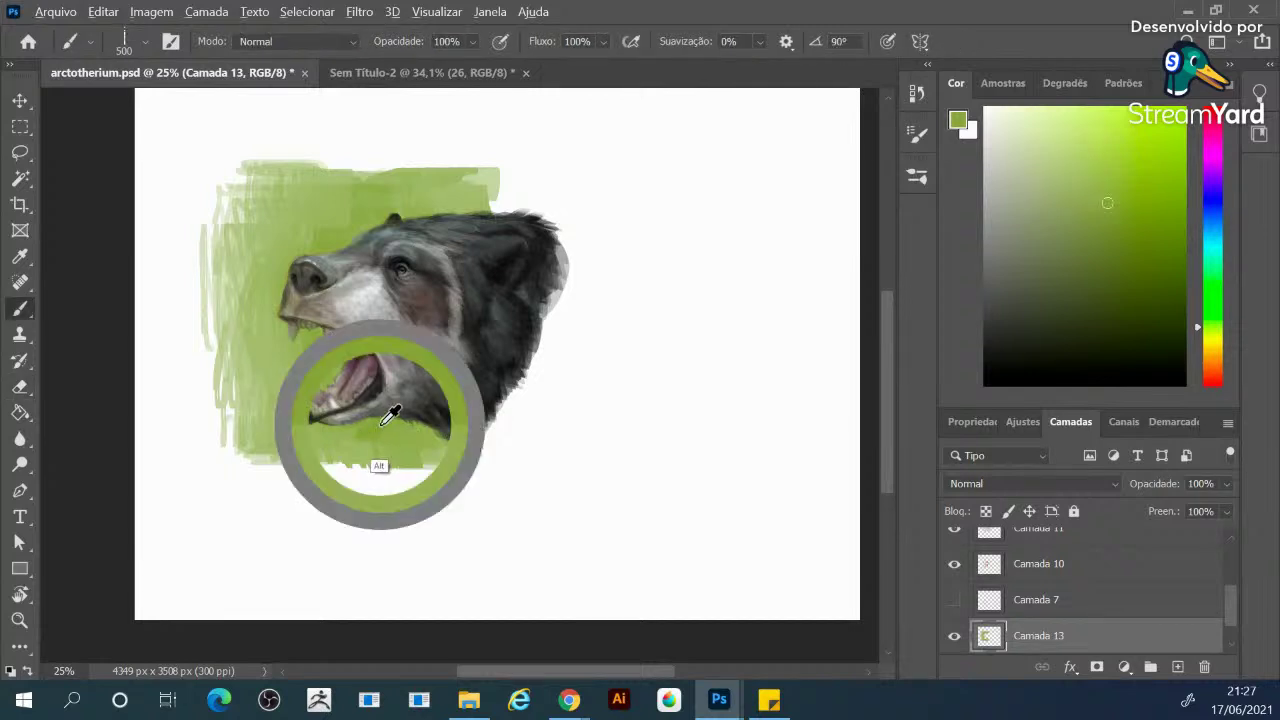
pyautogui.press('[')
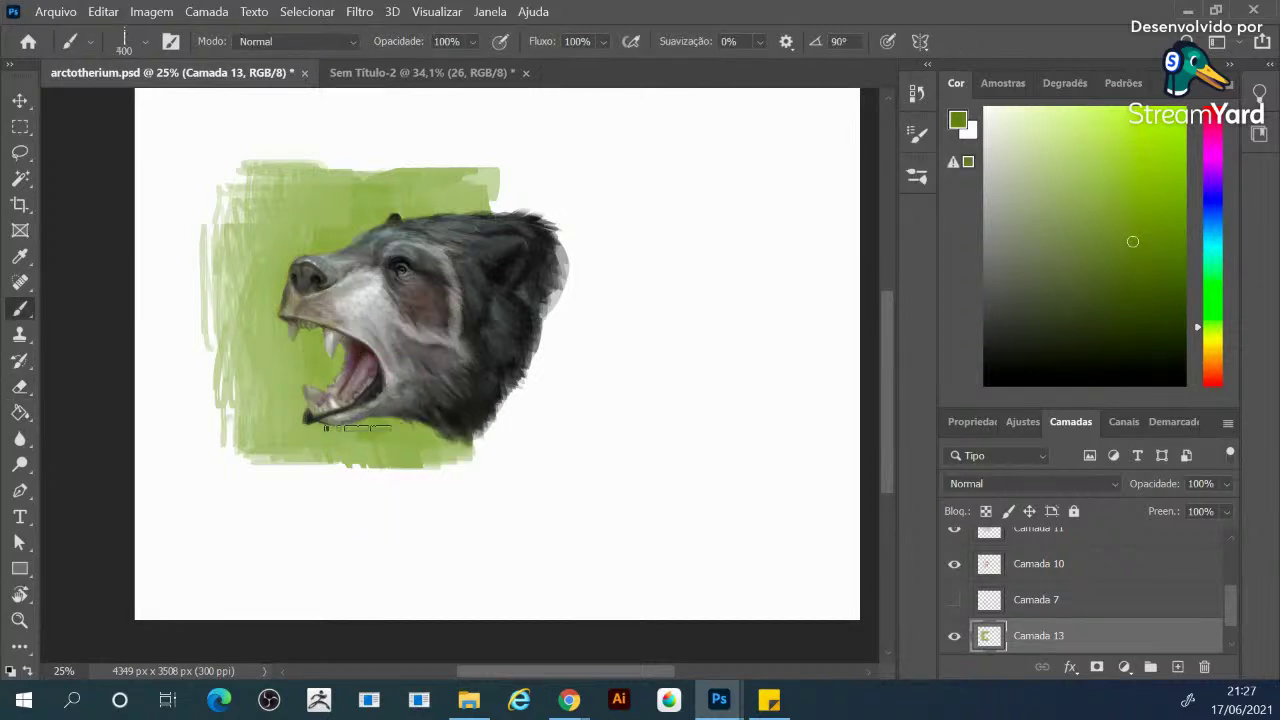
pyautogui.keyDown('alt'); pyautogui.click(262, 362); pyautogui.keyUp('alt')
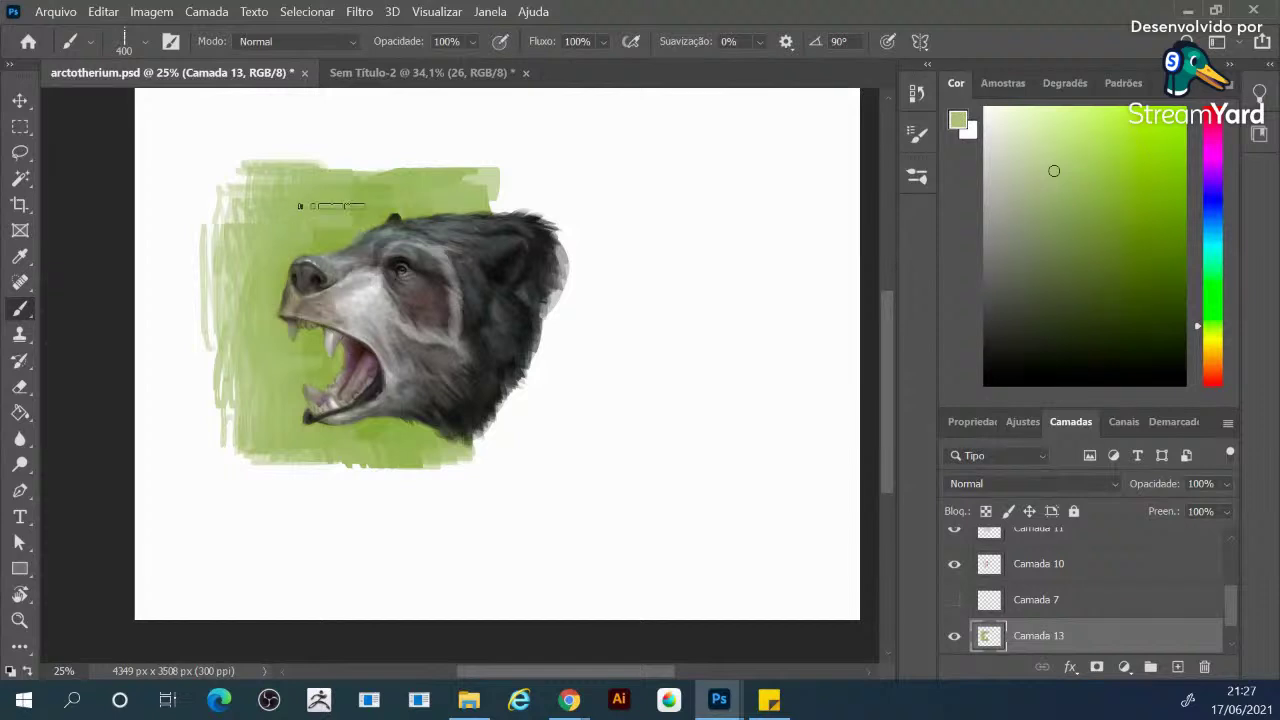
pyautogui.keyDown('alt'); pyautogui.click(386, 424); pyautogui.keyUp('alt')
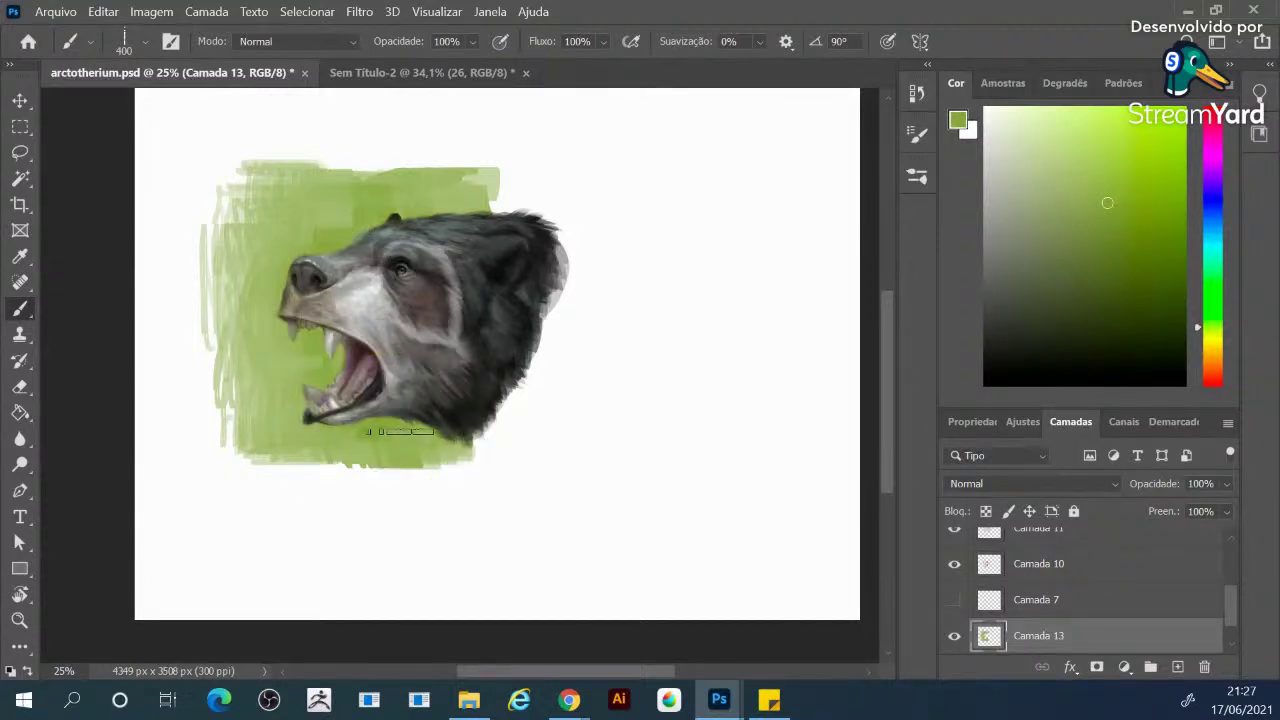
pyautogui.moveTo(458, 441); pyautogui.dragTo(472, 448)
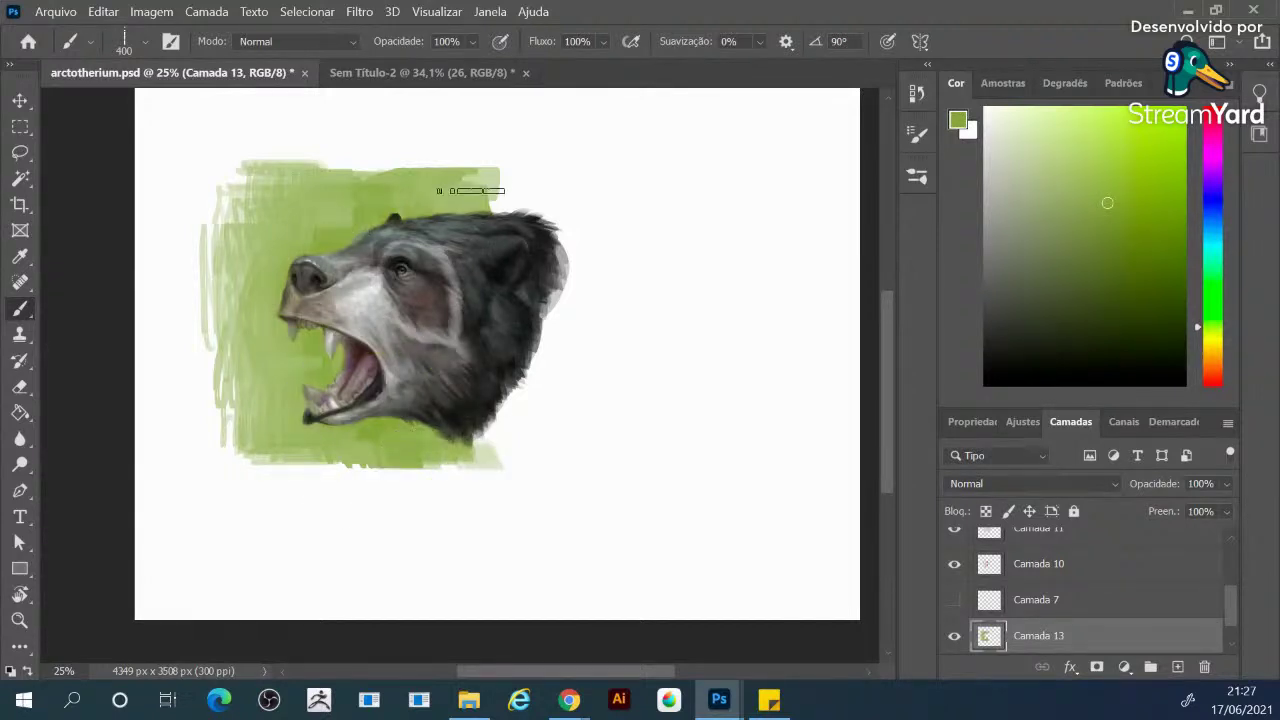
pyautogui.moveTo(284, 222)
pyautogui.mouseDown()
pyautogui.moveTo(210, 205)
pyautogui.moveTo(220, 195)
pyautogui.moveTo(202, 349)
pyautogui.moveTo(216, 440)
pyautogui.mouseUp()
pyautogui.keyDown('alt'); pyautogui.click(293, 217); pyautogui.keyUp('alt')
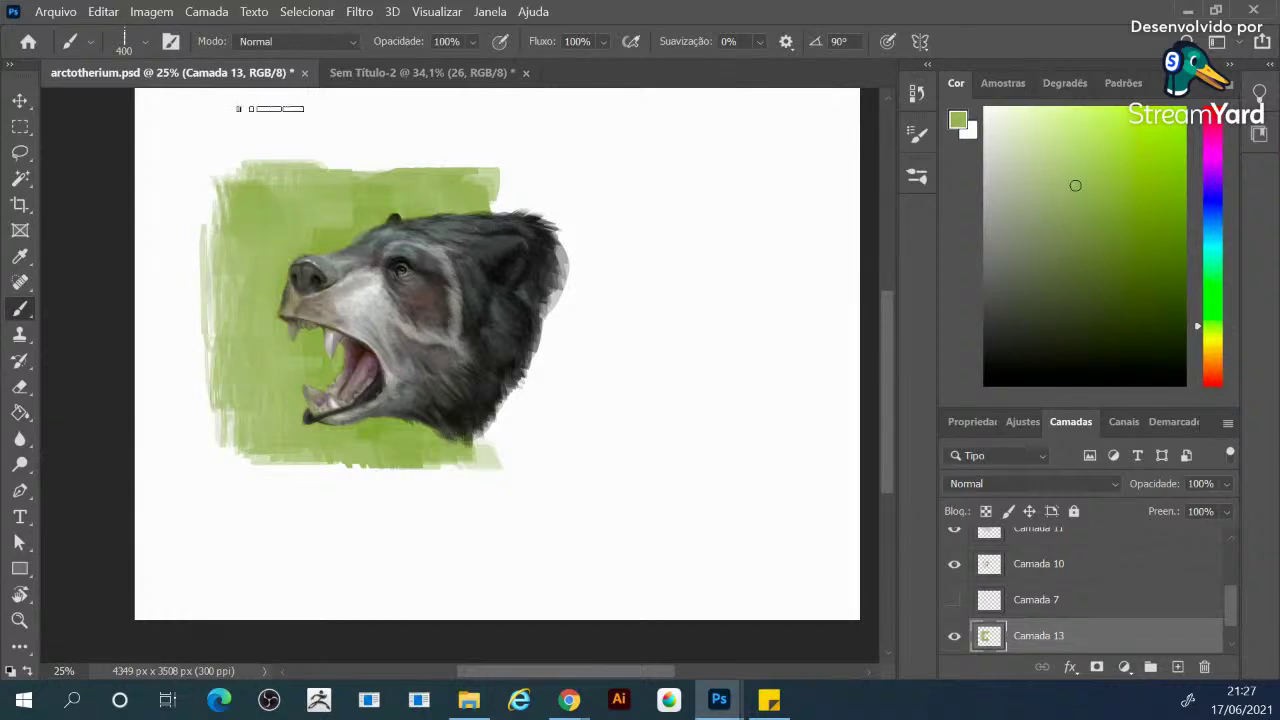
pyautogui.hotkey('ctrl', '+')
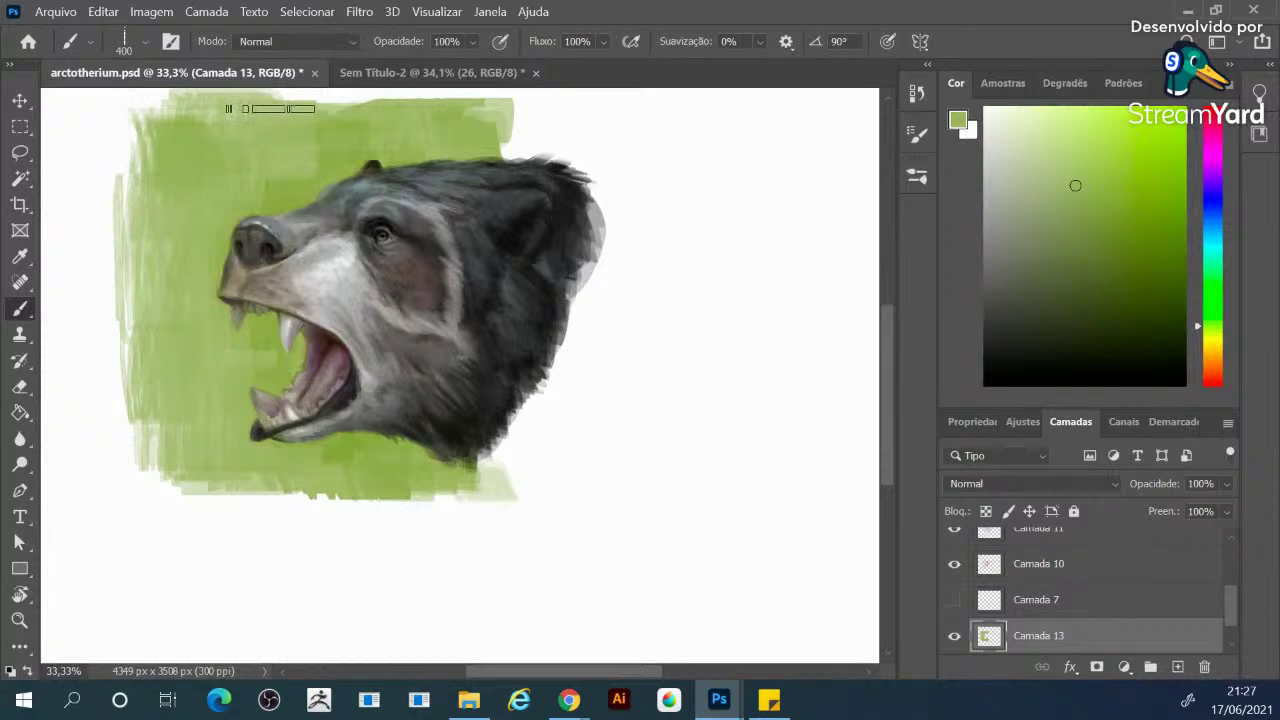
pyautogui.moveTo(430, 315); pyautogui.dragTo(477, 354)
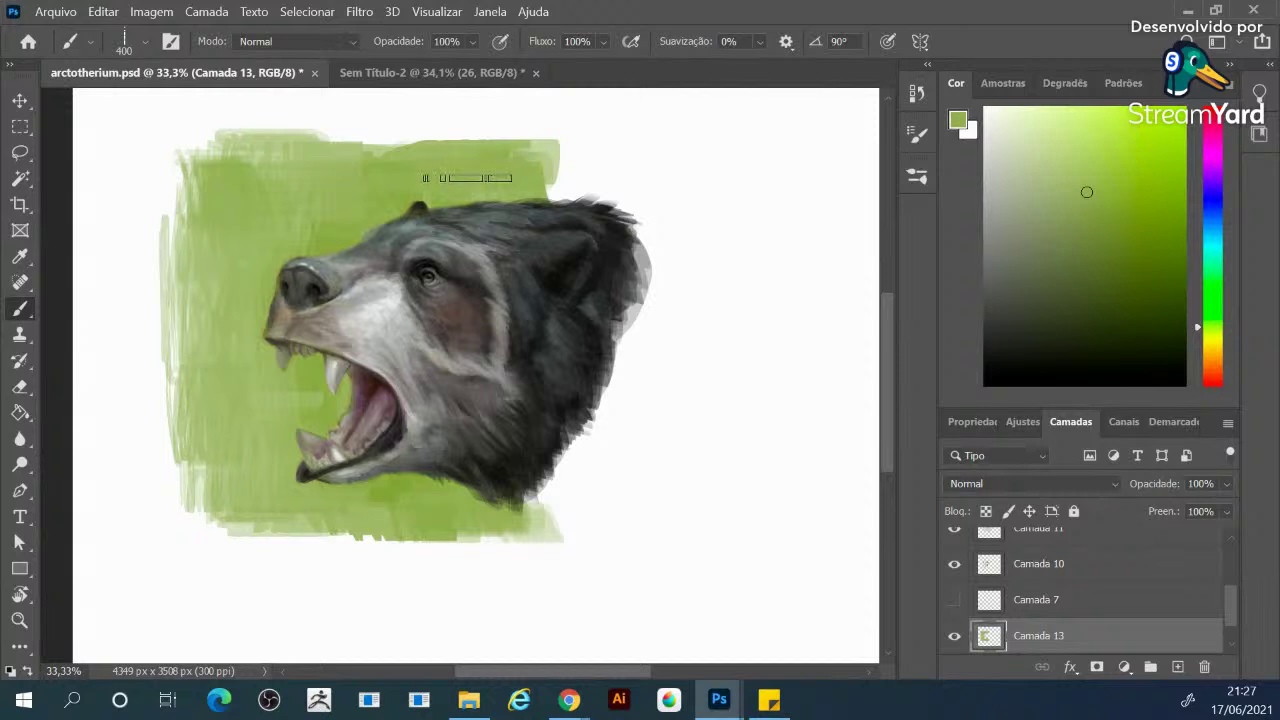
pyautogui.keyDown('alt'); pyautogui.click(288, 372); pyautogui.keyUp('alt')
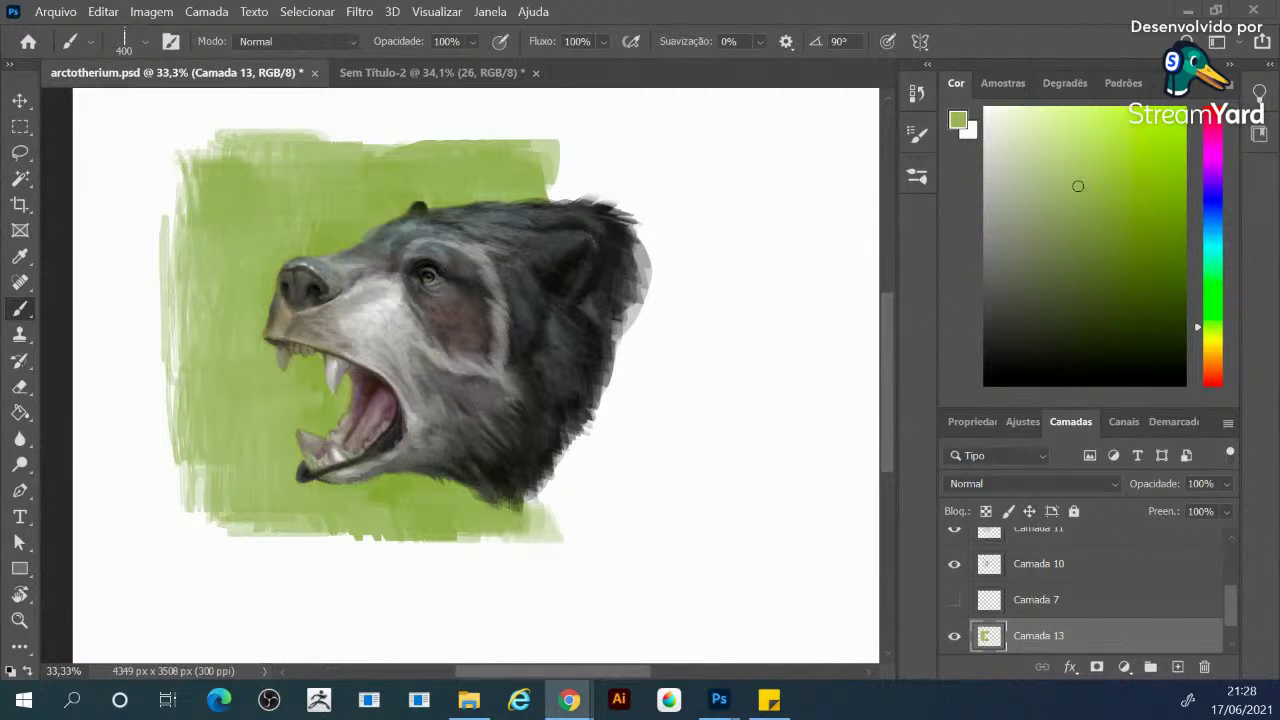
# Touch up the forehead and upper muzzle on Camada 12 with sampled grey tones using a 90 px brush
pyautogui.keyDown('alt'); pyautogui.click(405, 230); pyautogui.keyUp('alt')
pyautogui.press('[')
pyautogui.press('[')
pyautogui.press('[')
pyautogui.press('[')
pyautogui.press('[')
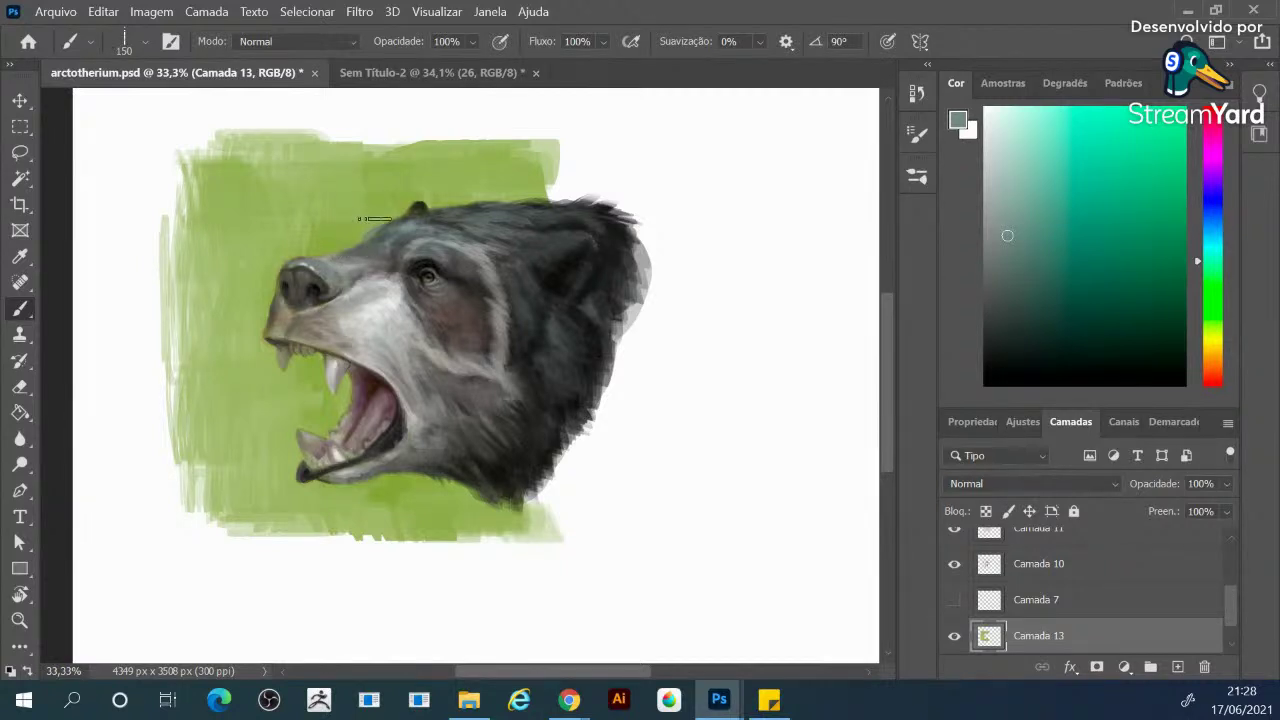
pyautogui.keyDown('alt'); pyautogui.click(382, 285); pyautogui.keyUp('alt')
pyautogui.press('[')
pyautogui.press('[')
pyautogui.press('[')
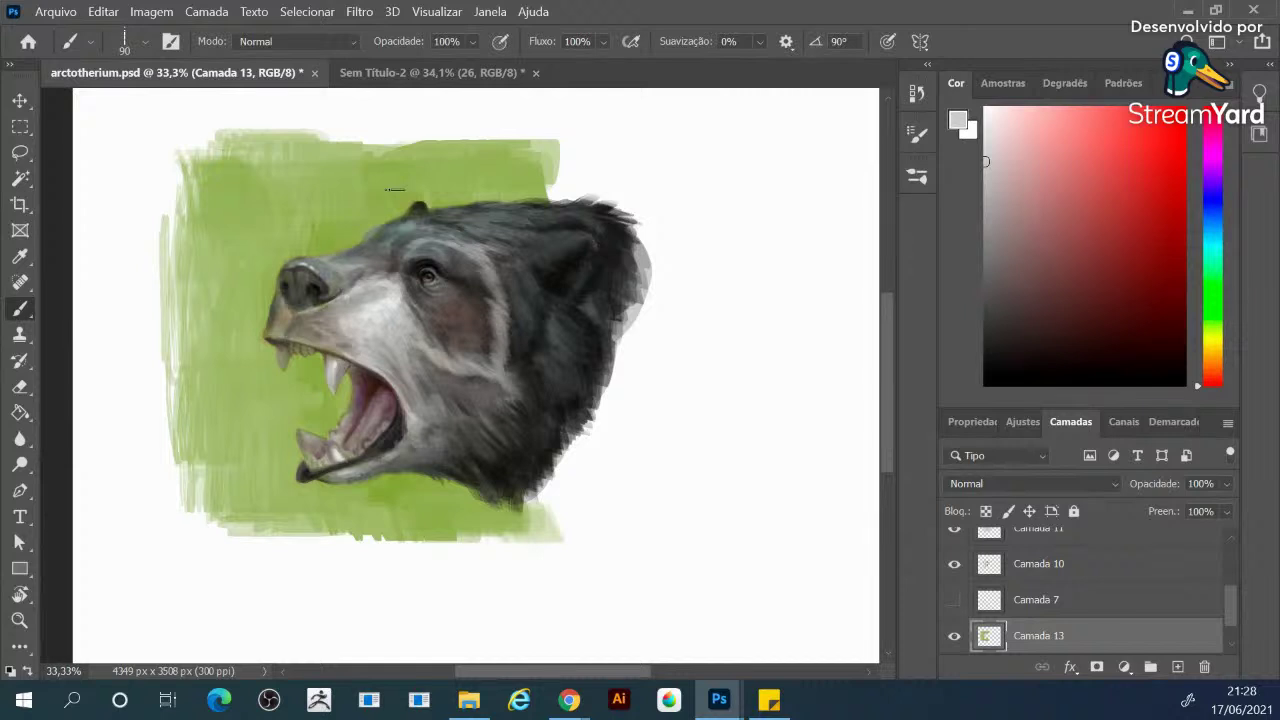
pyautogui.scroll(3, 1062, 628)
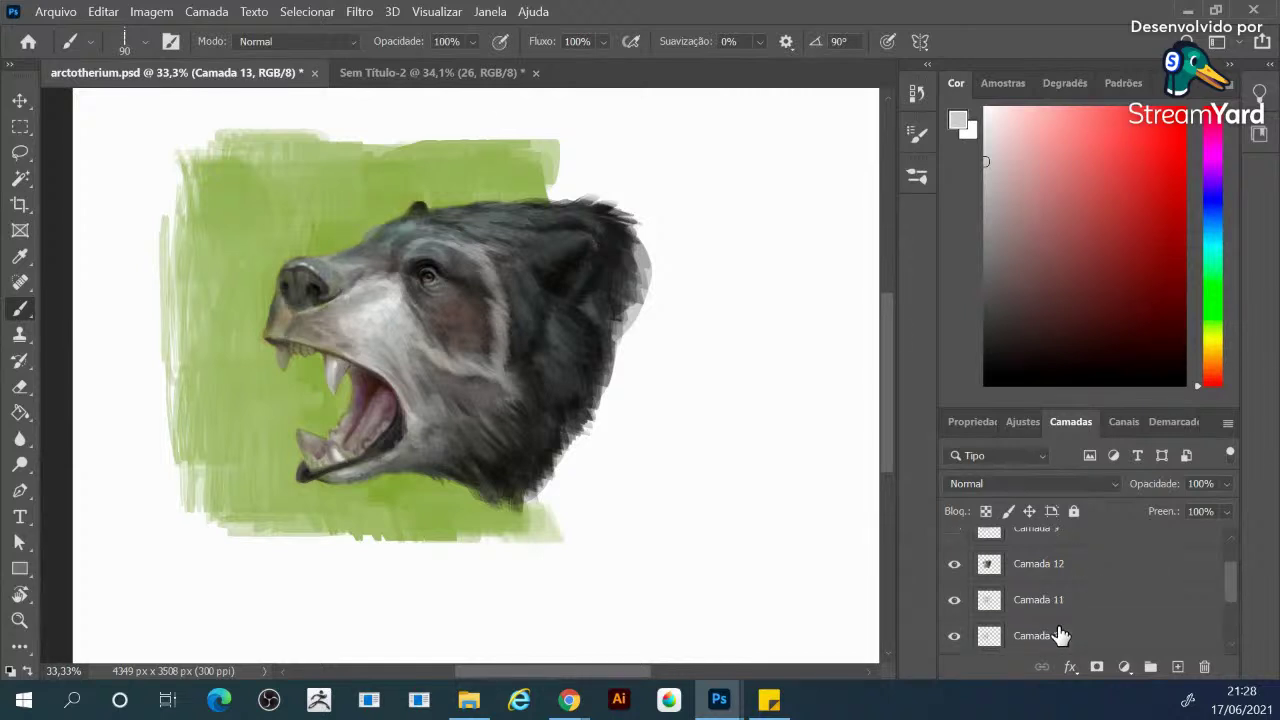
pyautogui.click(1045, 617)
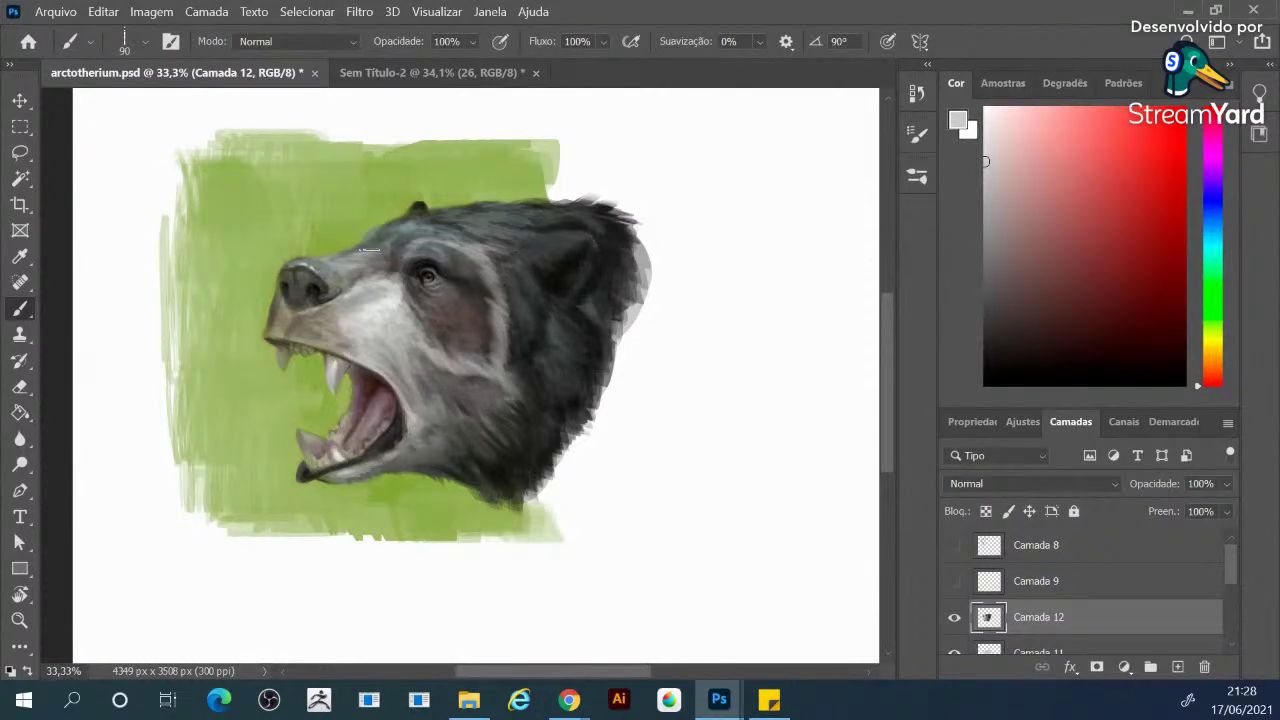
pyautogui.keyDown('alt'); pyautogui.click(368, 250); pyautogui.keyUp('alt')
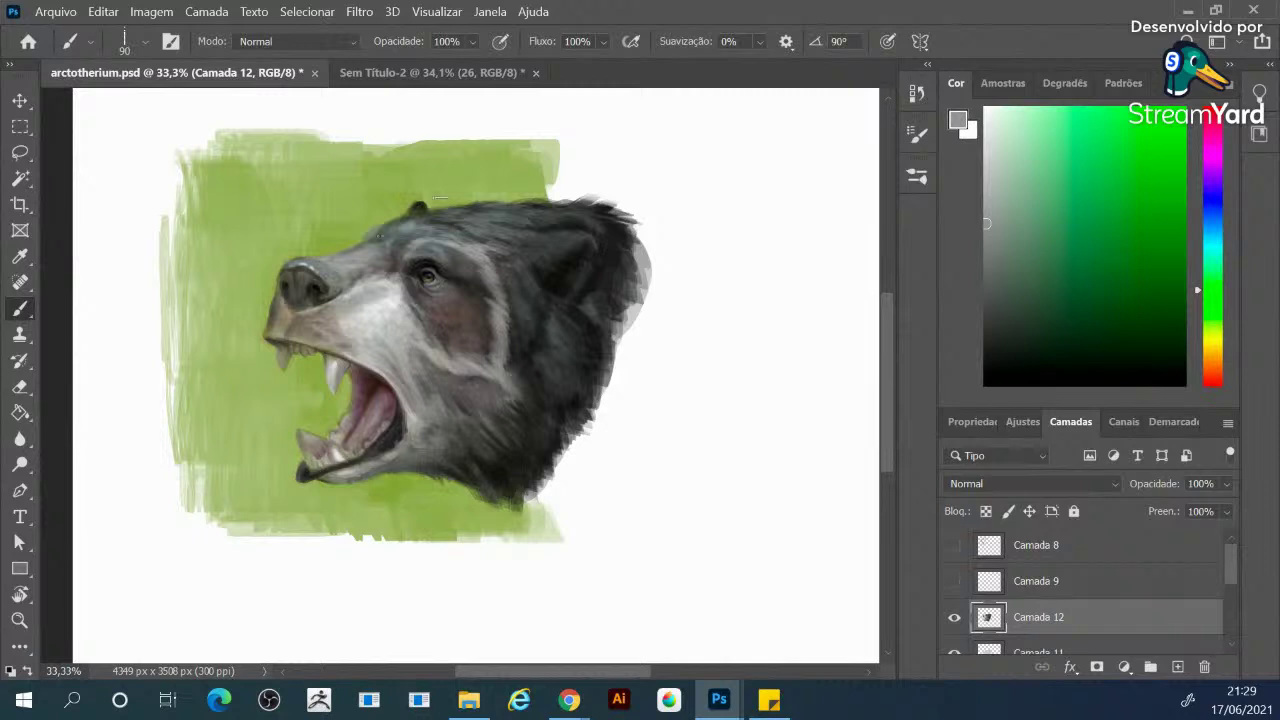
pyautogui.moveTo(423, 258); pyautogui.dragTo(410, 222)
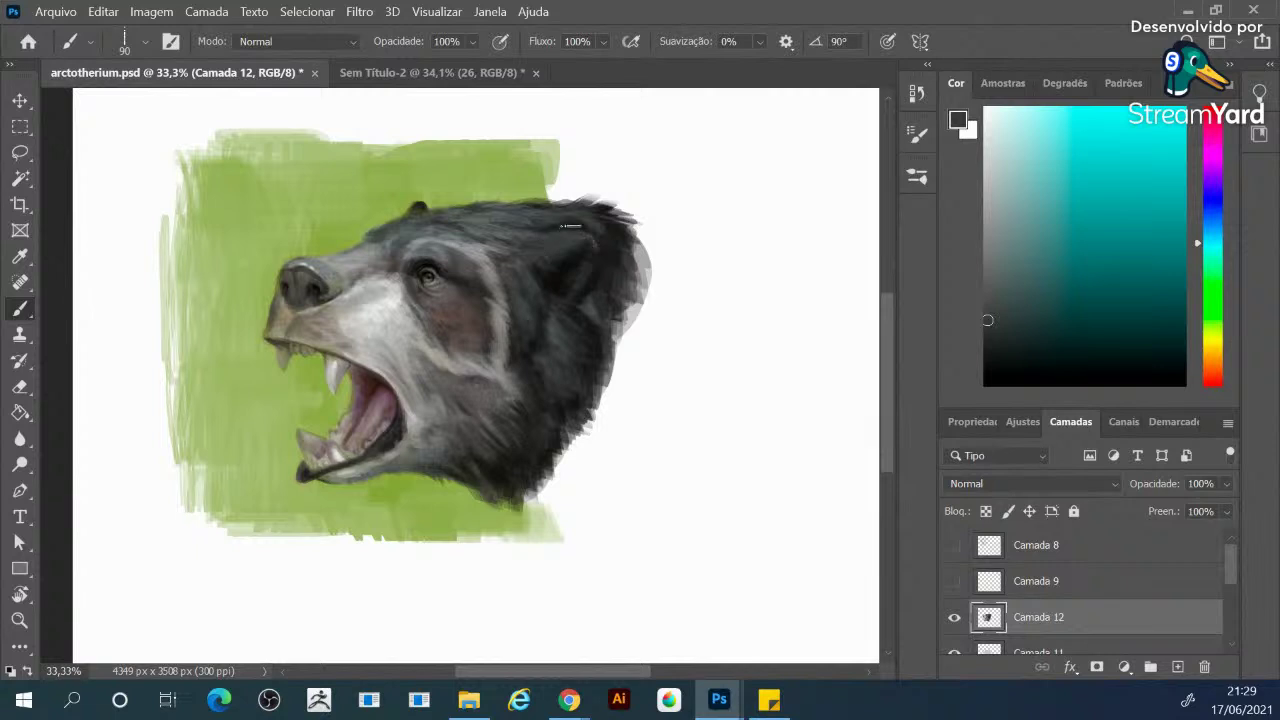
# Darken the fur around the ear and back of the head with sampled near-black at 90 px, then sample the cheek's dark grey
pyautogui.keyDown('alt'); pyautogui.click(616, 230); pyautogui.keyUp('alt')
pyautogui.moveTo(607, 228)
pyautogui.mouseDown()
pyautogui.moveTo(632, 214)
pyautogui.moveTo(610, 274)
pyautogui.moveTo(622, 276)
pyautogui.moveTo(615, 343)
pyautogui.moveTo(606, 281)
pyautogui.mouseUp()
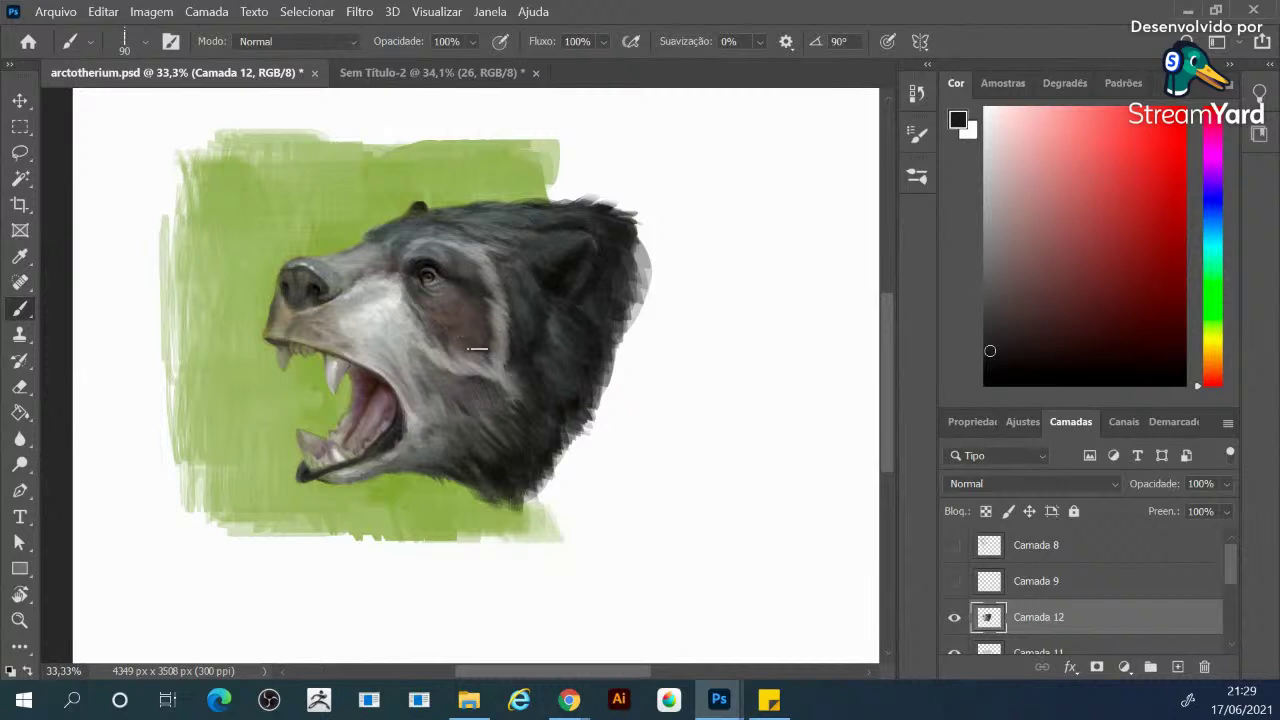
pyautogui.keyDown('alt'); pyautogui.click(490, 400); pyautogui.keyUp('alt')
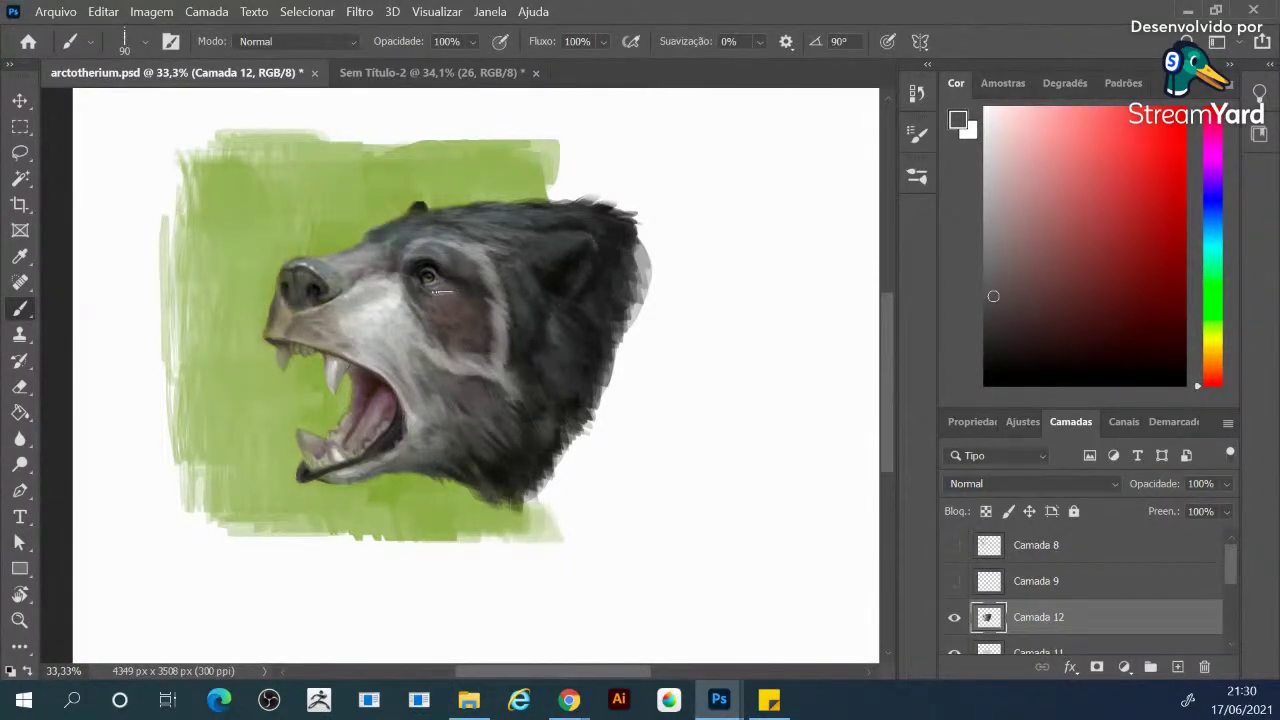
# Refine the light markings around the eye and brow with sampled light greys, reducing the brush to 35 px
pyautogui.keyDown('alt'); pyautogui.click(370, 333); pyautogui.keyUp('alt')
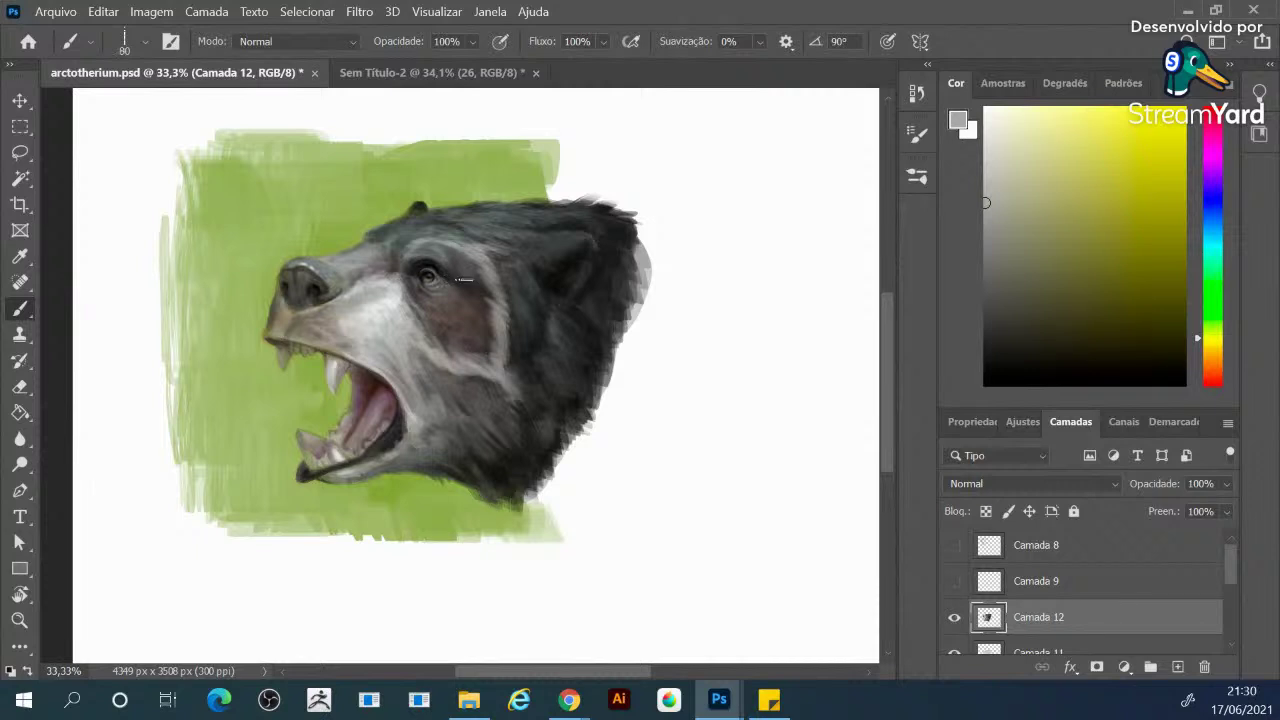
pyautogui.press('[')
pyautogui.press('[')
pyautogui.press('[')
pyautogui.press('[')
pyautogui.press('[')
pyautogui.keyDown('alt'); pyautogui.click(419, 243); pyautogui.keyUp('alt')
pyautogui.press('[')
pyautogui.moveTo(416, 258); pyautogui.dragTo(436, 256)
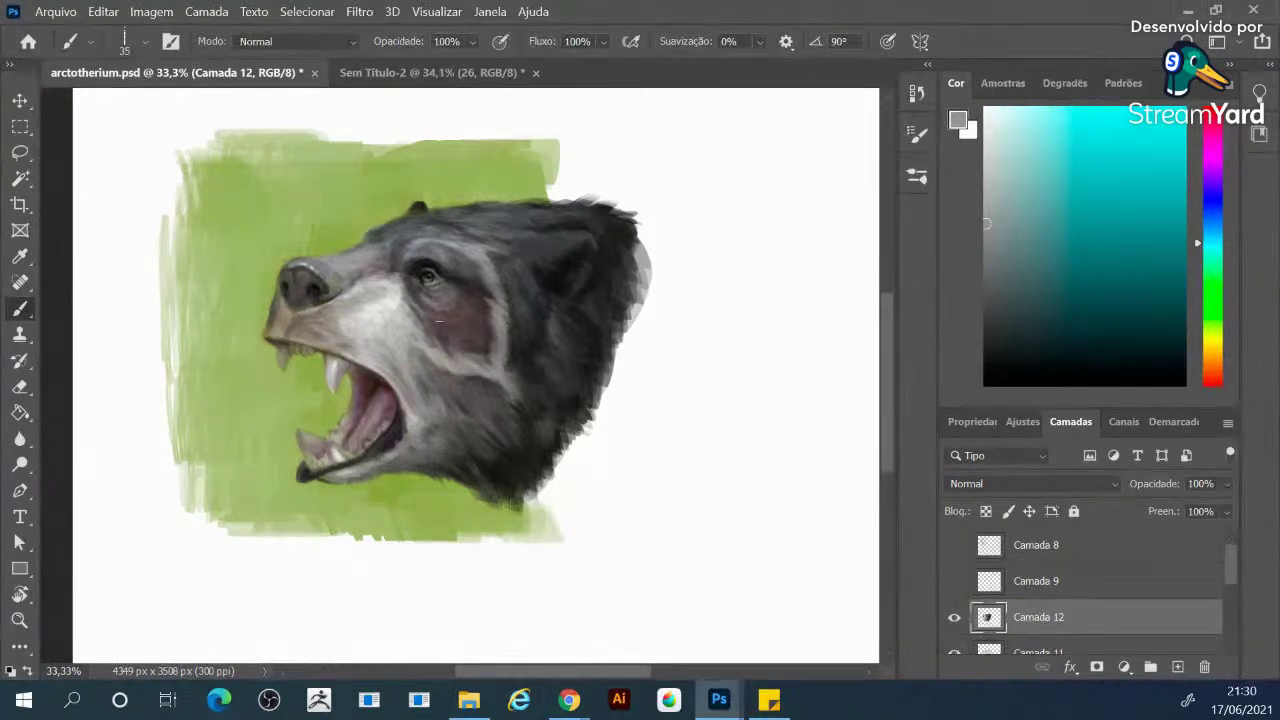
# Refine the cheek and jaw fur below the pale stripe with sampled brown, grey and near-black tones at 35 px
pyautogui.keyDown('alt'); pyautogui.click(437, 317); pyautogui.keyUp('alt')
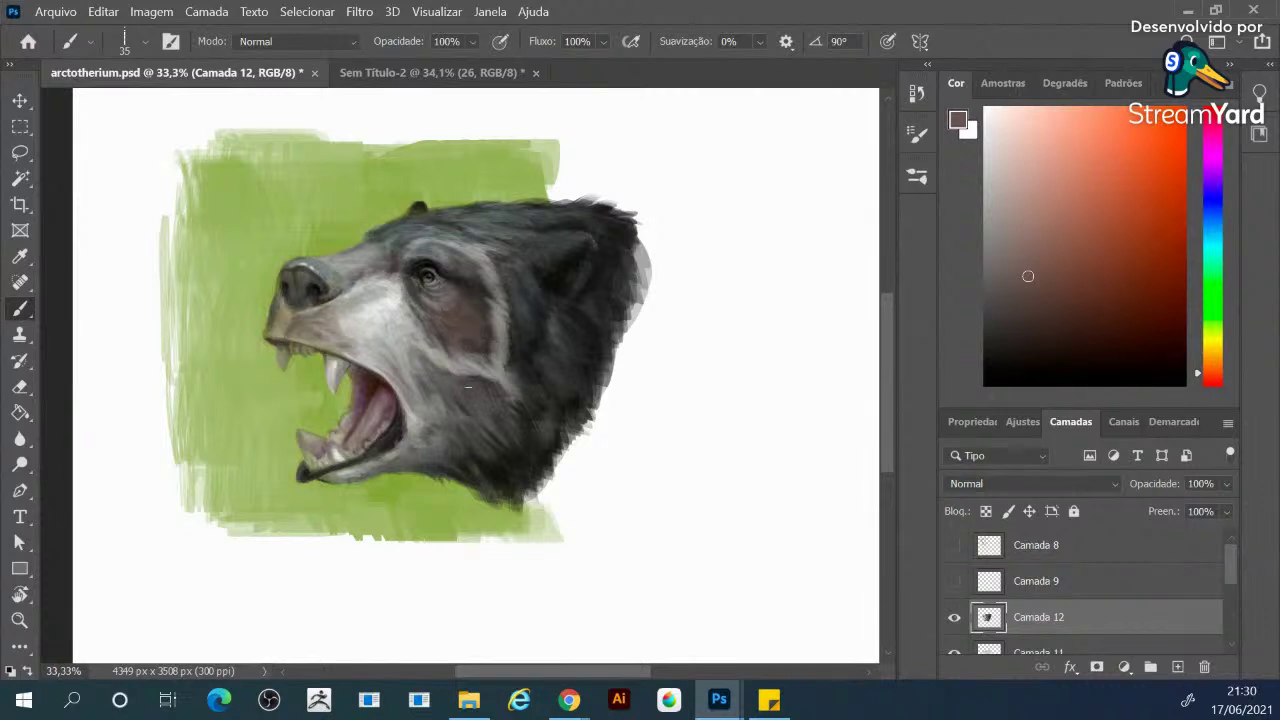
pyautogui.keyDown('alt'); pyautogui.click(512, 455); pyautogui.keyUp('alt')
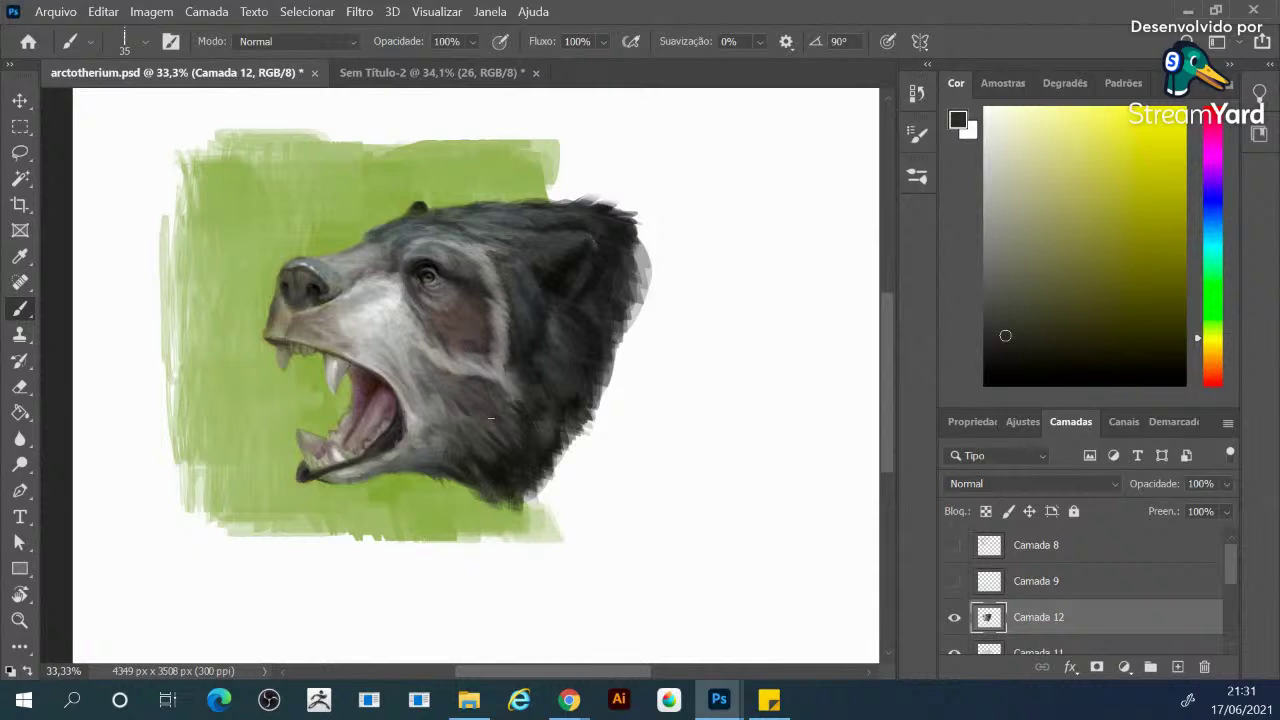
pyautogui.keyDown('alt'); pyautogui.click(503, 458); pyautogui.keyUp('alt')
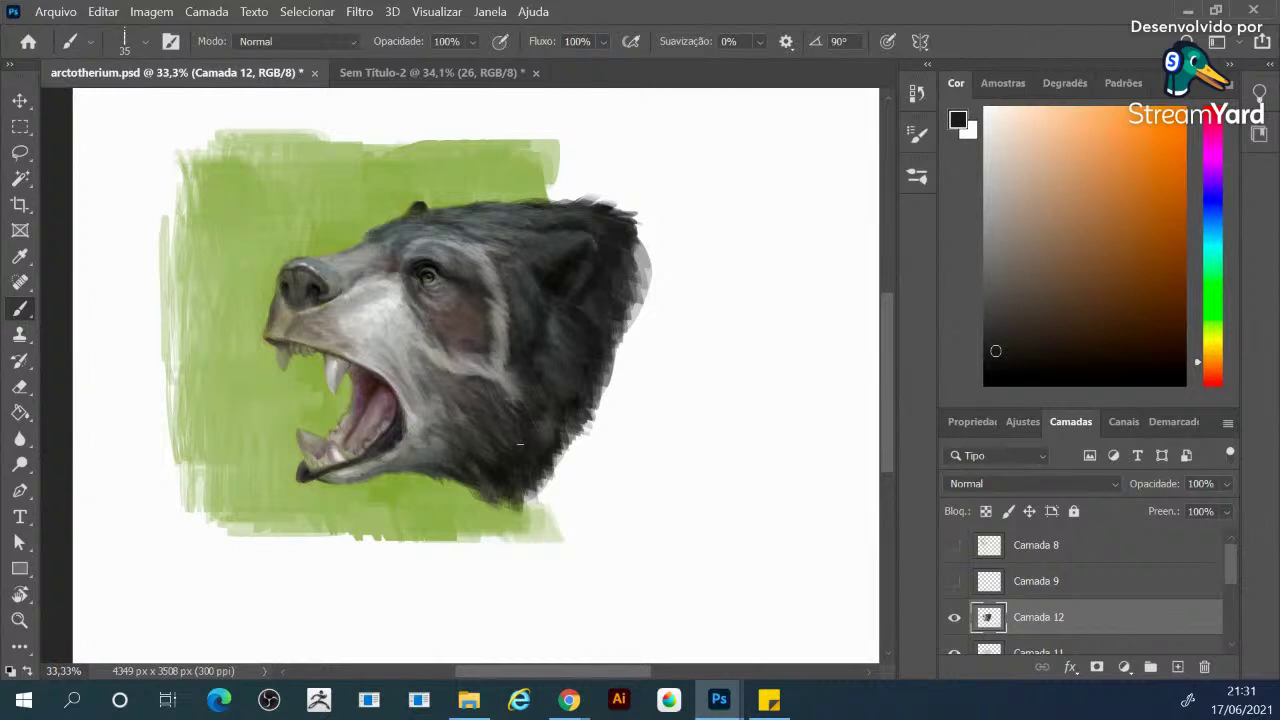
pyautogui.keyDown('alt'); pyautogui.click(505, 388); pyautogui.keyUp('alt')
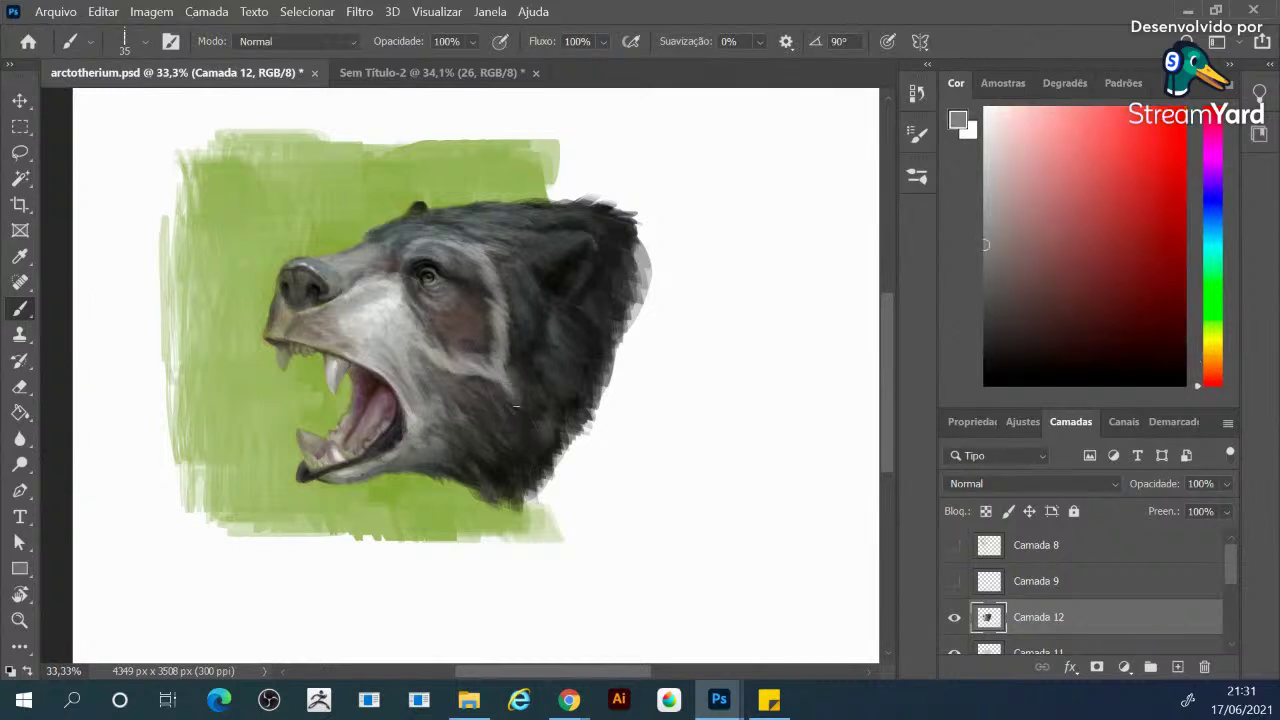
pyautogui.moveTo(515, 408); pyautogui.dragTo(524, 430)
pyautogui.keyDown('alt'); pyautogui.click(530, 492); pyautogui.keyUp('alt')
pyautogui.moveTo(523, 424); pyautogui.dragTo(517, 400)
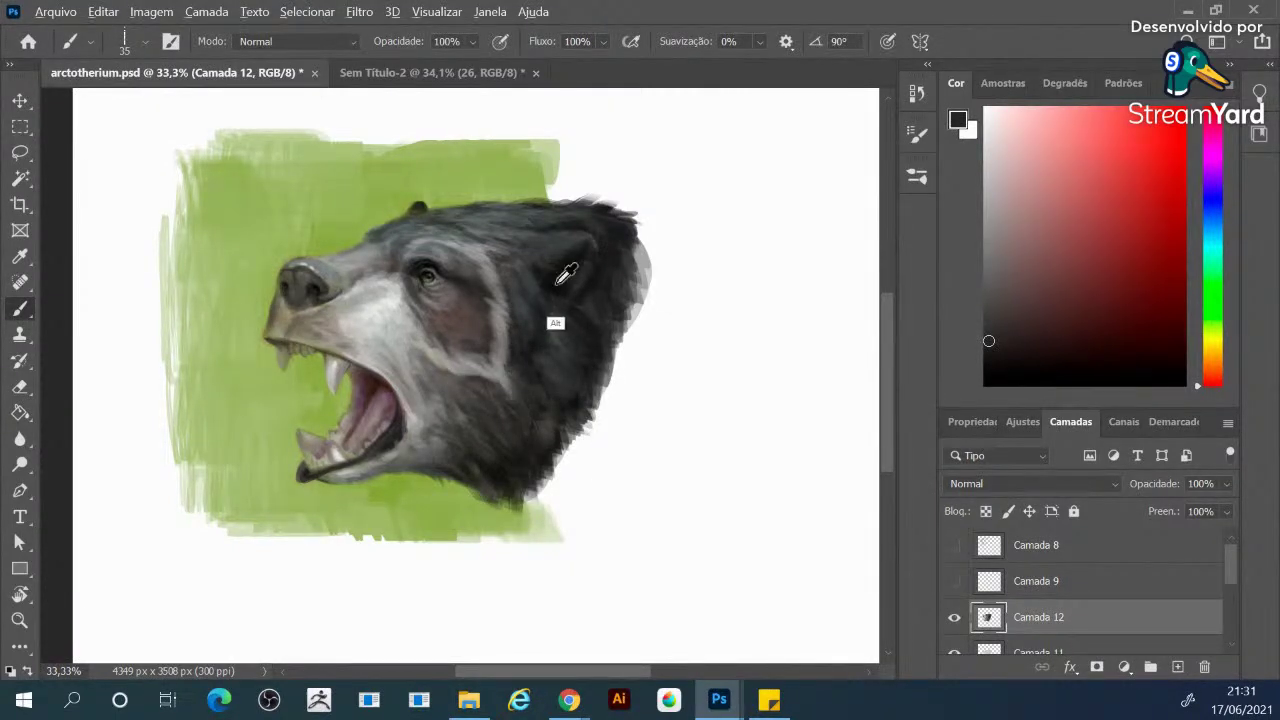
# Set the foreground colour to a bright yellow-green and the brush size to 25 px
pyautogui.click(999, 371)
pyautogui.click(987, 376)
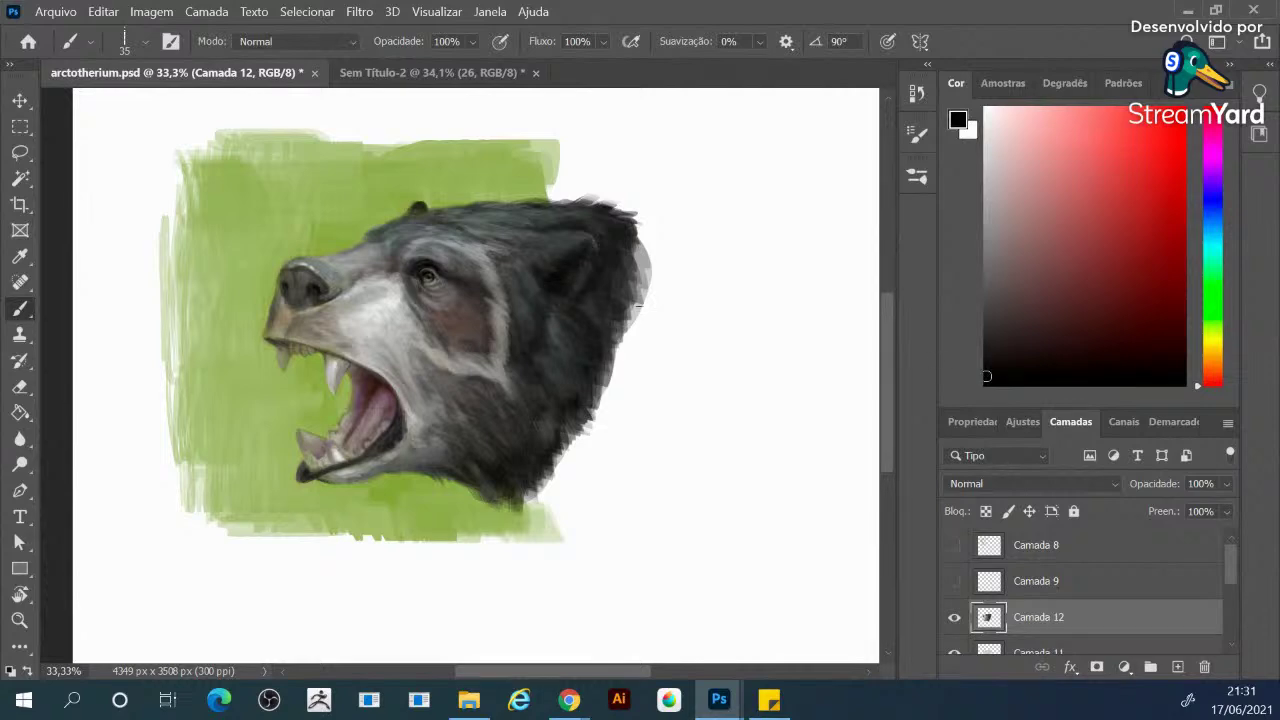
pyautogui.click(1214, 327)
pyautogui.click(1153, 125)
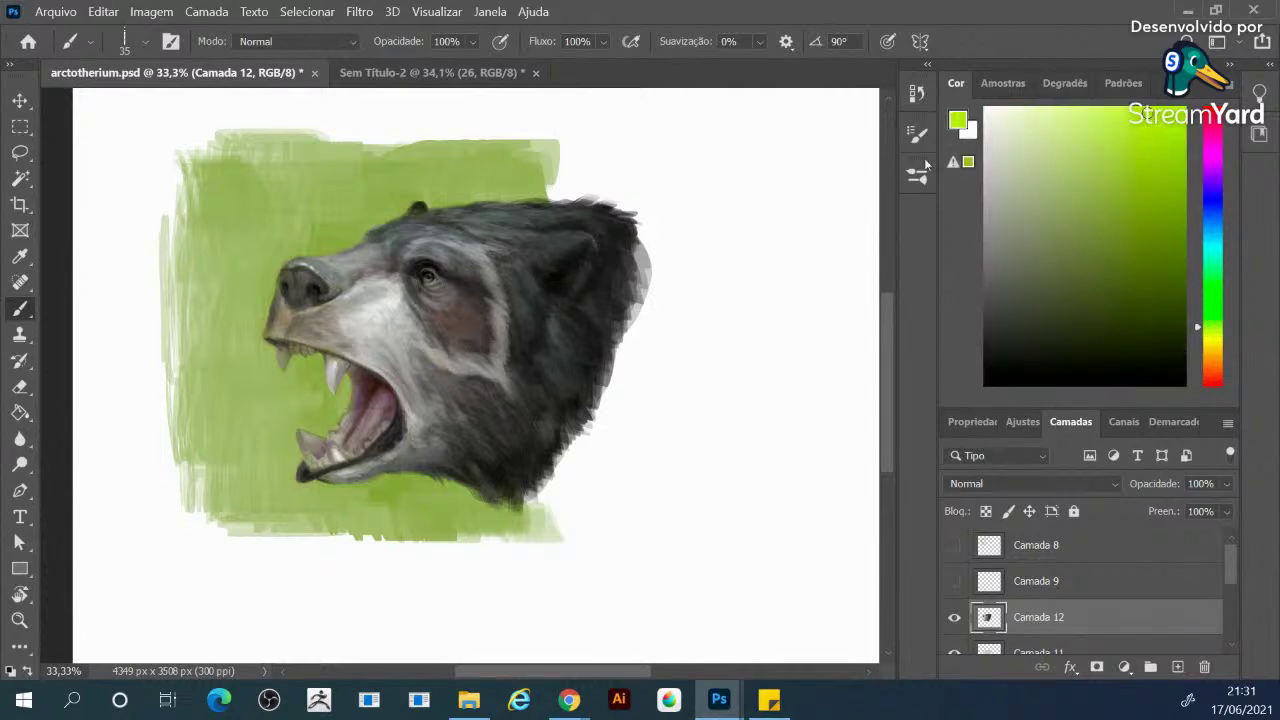
pyautogui.press('[')
# Create a new document 50 × 50 pixels at 72 ppi in RGB colour
pyautogui.click(70, 12)
pyautogui.click(77, 34)
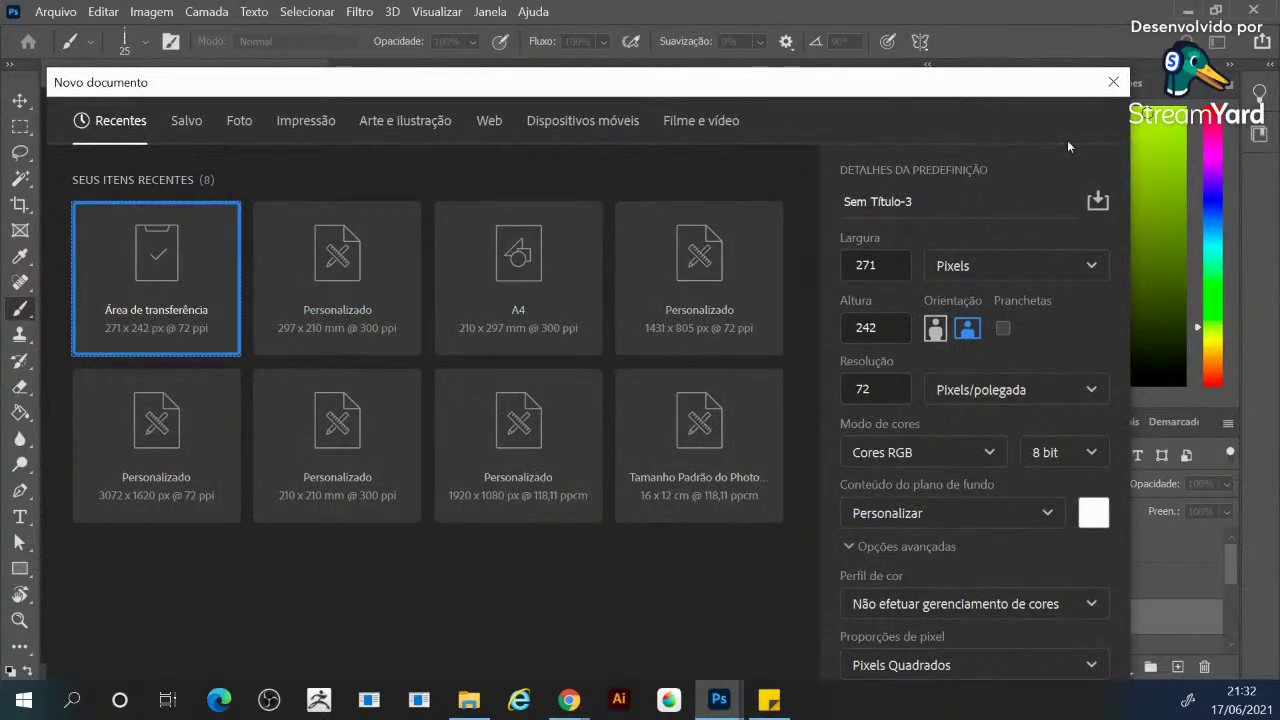
pyautogui.click(885, 268)
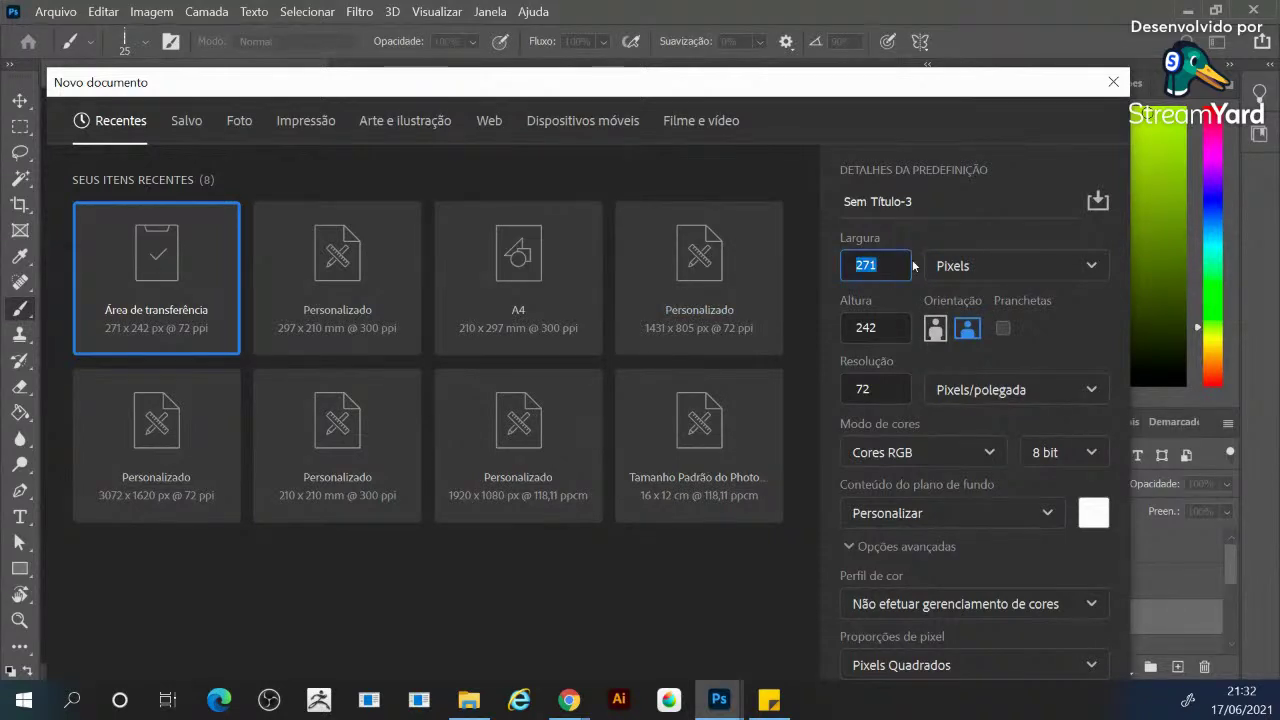
pyautogui.write('50')
pyautogui.click(892, 330)
pyautogui.write('50')
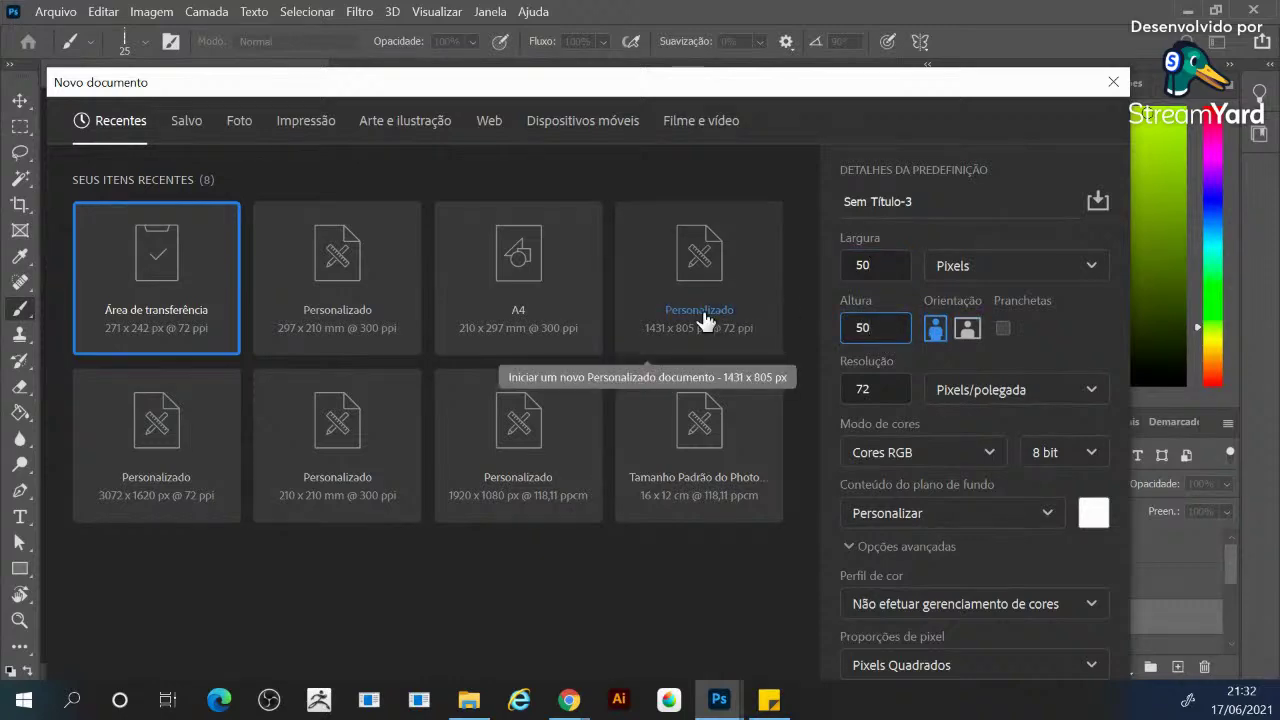
pyautogui.moveTo(868, 94); pyautogui.dragTo(741, 27)
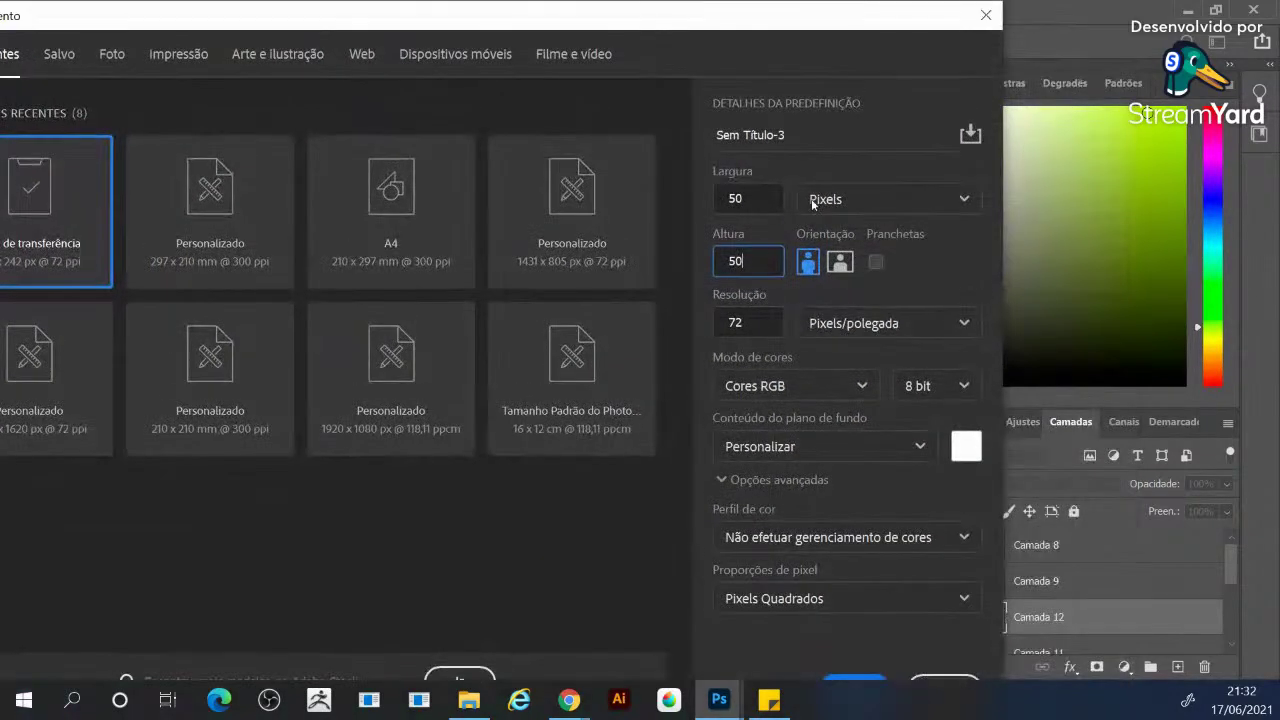
pyautogui.click(862, 682)
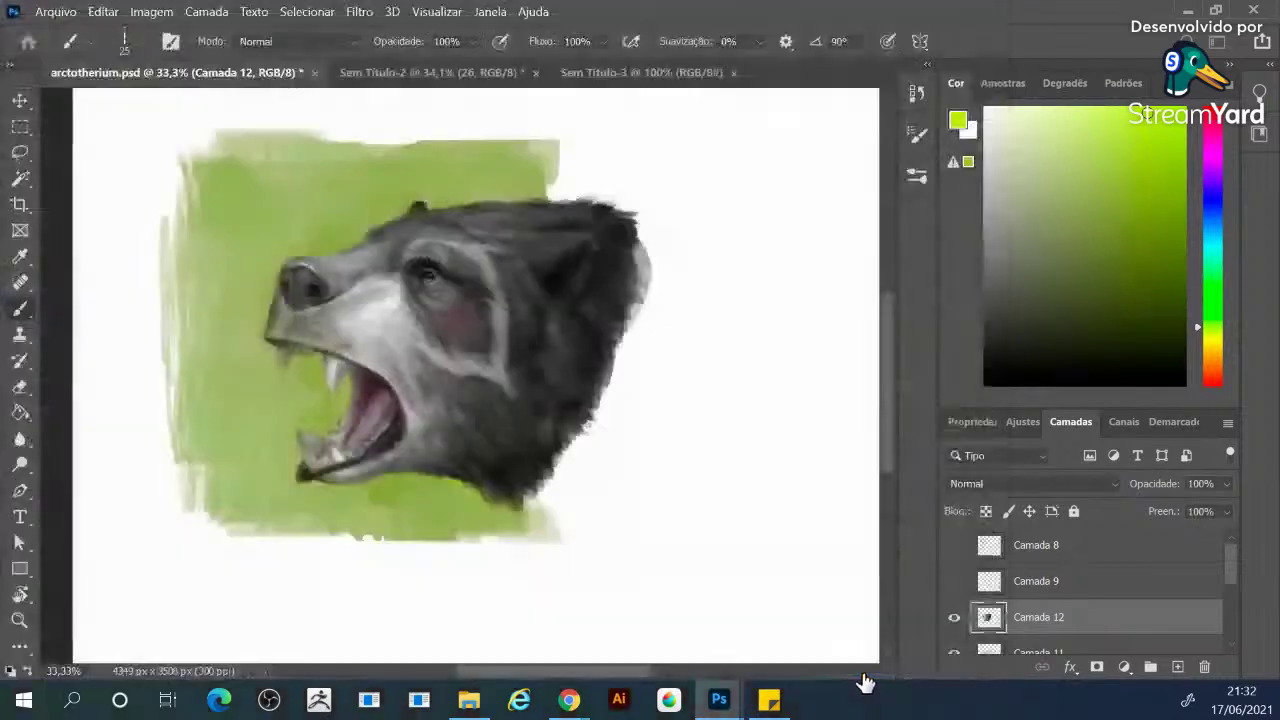
# Create another document, 242 × 242 pixels at 72 ppi, and set the foreground colour to dark grey
pyautogui.click(66, 12)
pyautogui.click(70, 14)
pyautogui.click(62, 12)
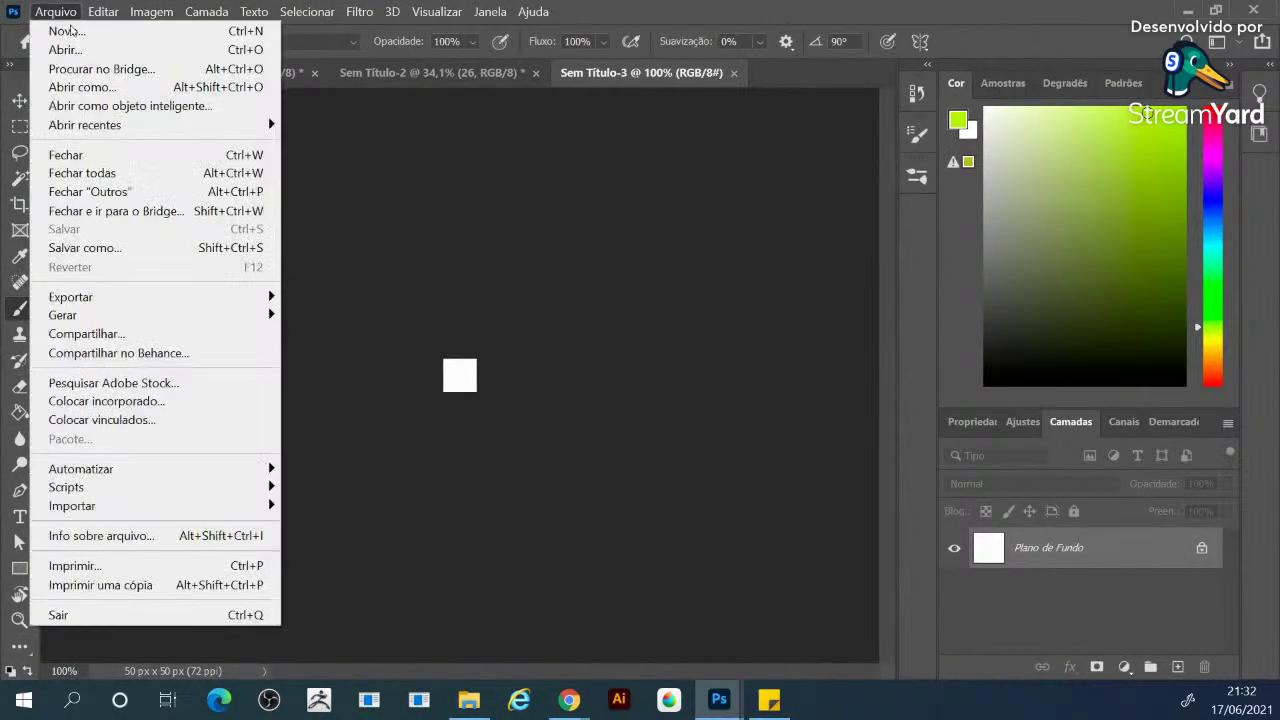
pyautogui.click(95, 31)
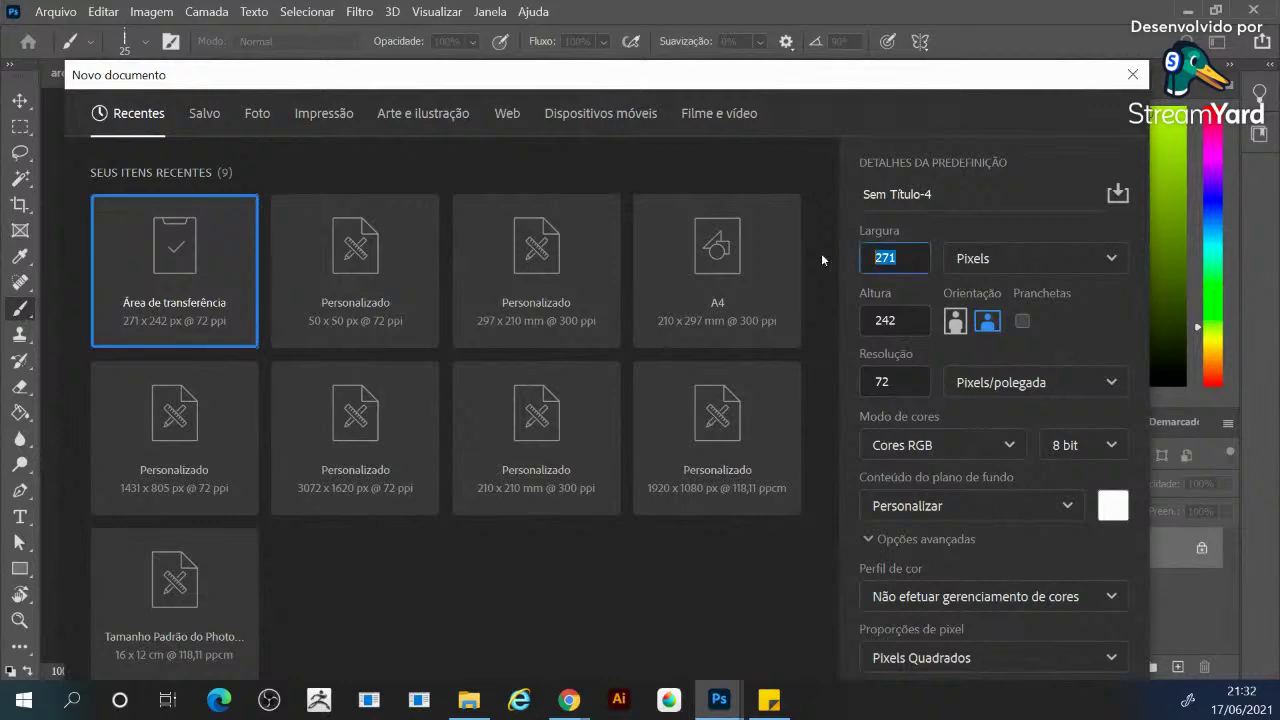
pyautogui.write('242')
pyautogui.moveTo(929, 80); pyautogui.dragTo(836, 21)
pyautogui.click(912, 686)
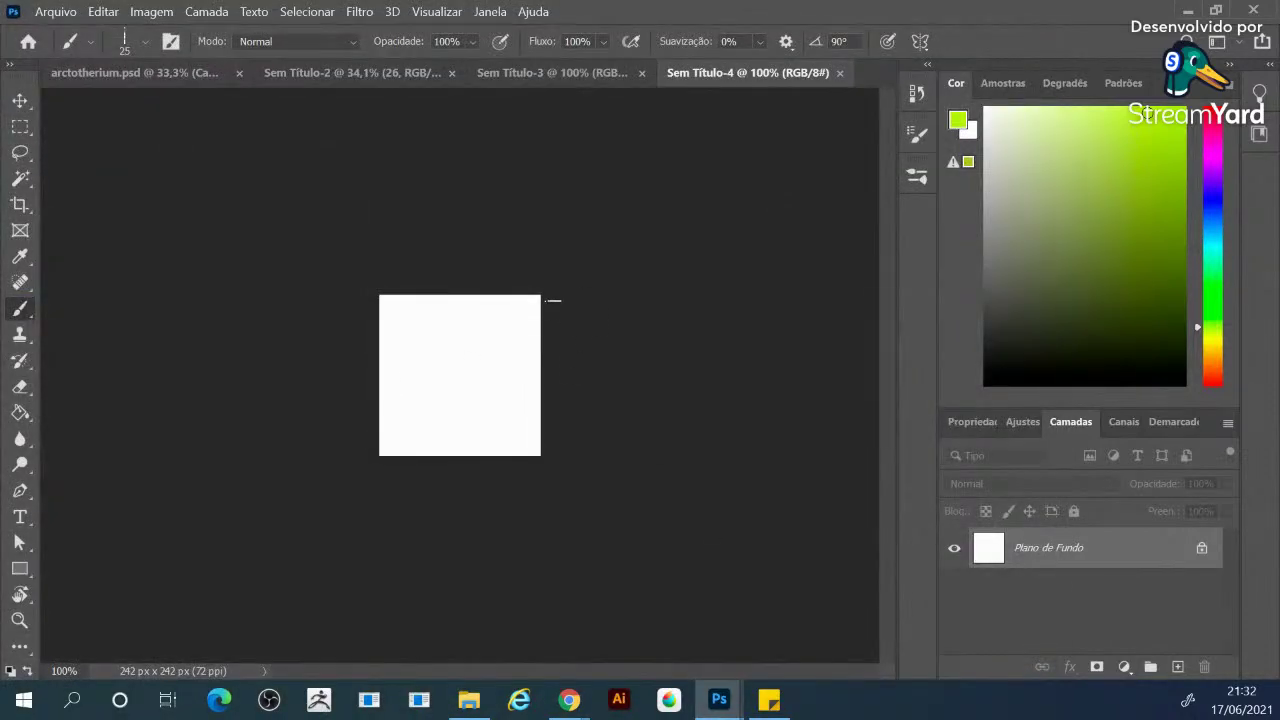
pyautogui.hotkey('ctrl', '+')
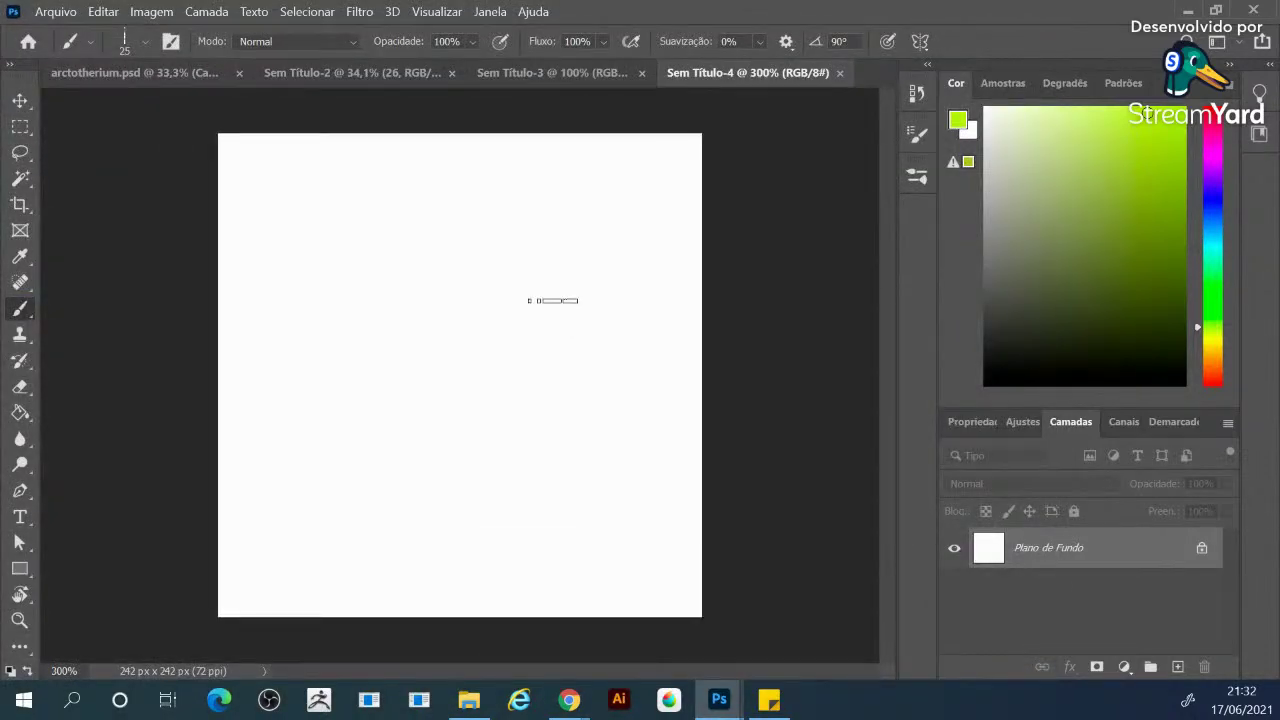
pyautogui.moveTo(1006, 343); pyautogui.dragTo(963, 327)
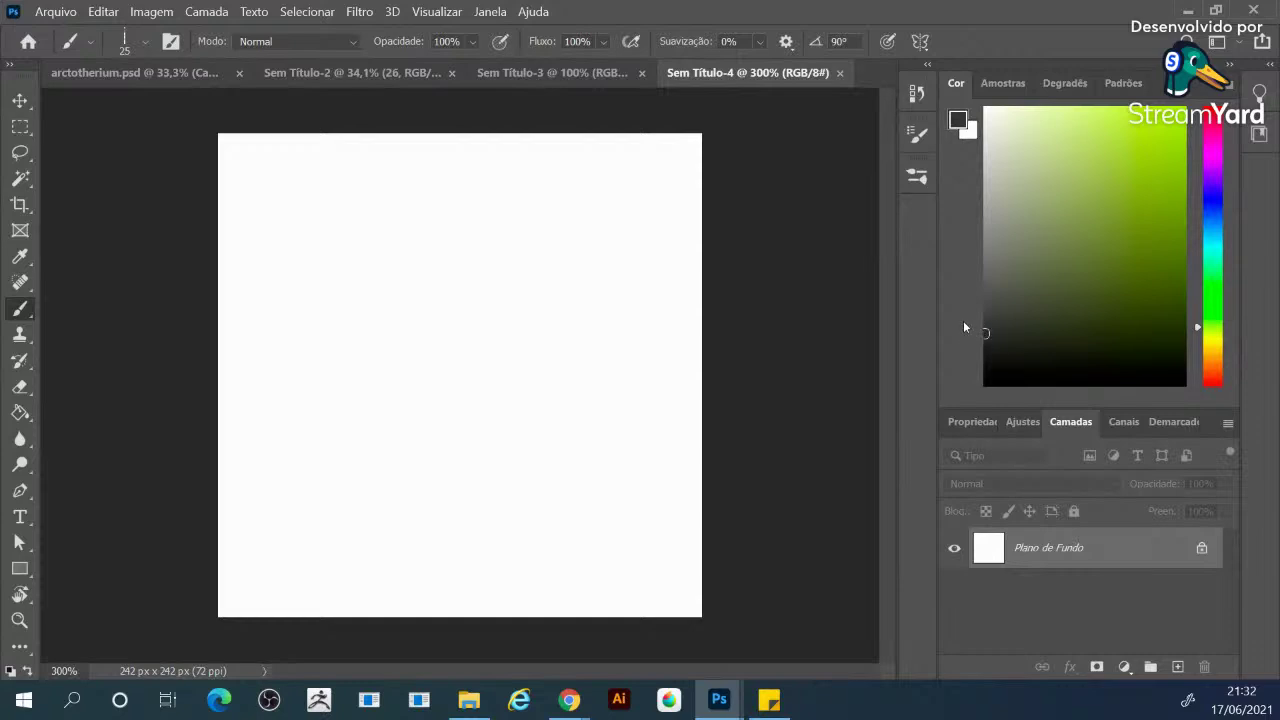
# Try dark grey test strokes on the background layer at 25 px and 10 px, and undo them all
pyautogui.moveTo(468, 275)
pyautogui.mouseDown()
pyautogui.moveTo(466, 305)
pyautogui.moveTo(462, 280)
pyautogui.moveTo(468, 305)
pyautogui.moveTo(476, 279)
pyautogui.mouseUp()
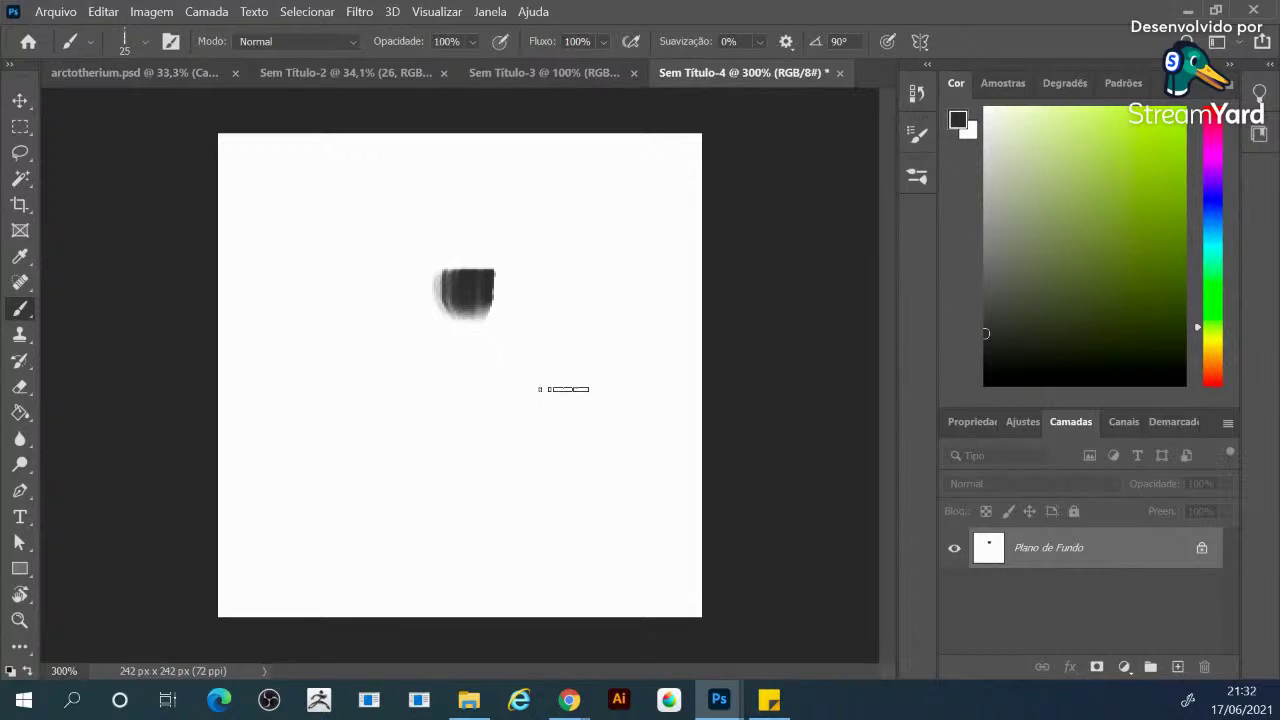
pyautogui.moveTo(560, 282); pyautogui.dragTo(566, 545)
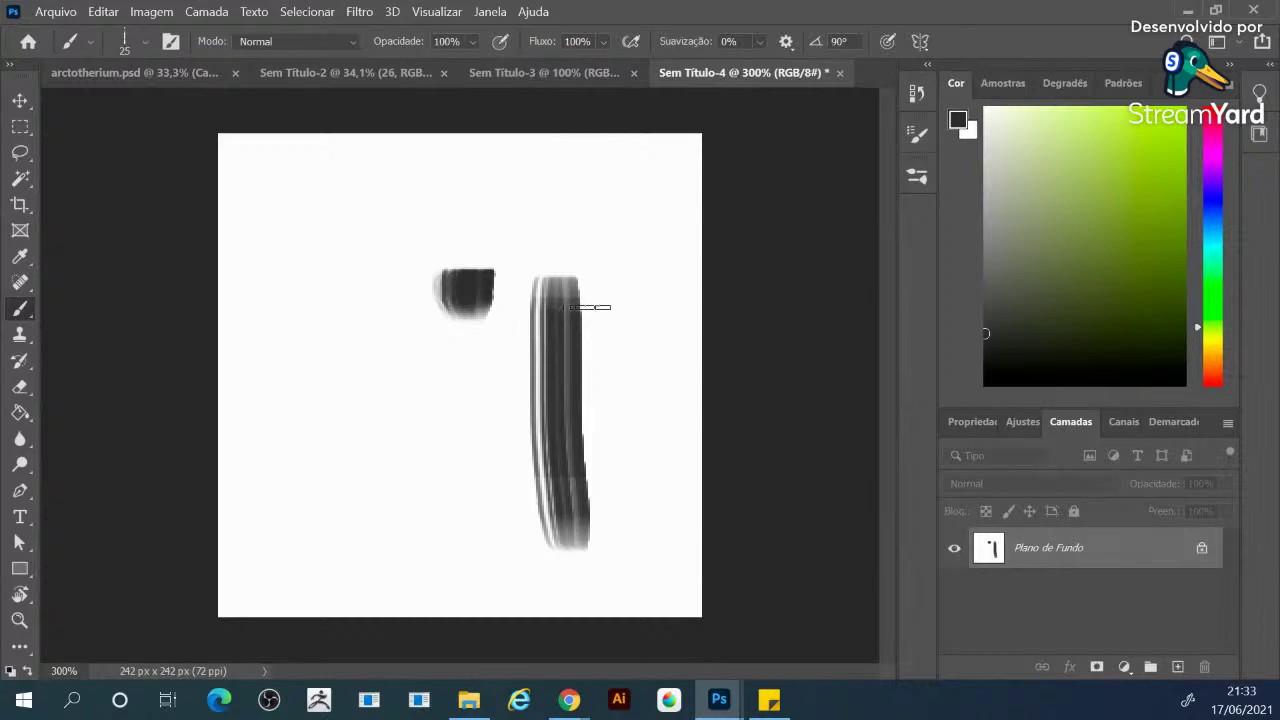
pyautogui.hotkey('ctrl', 'z')
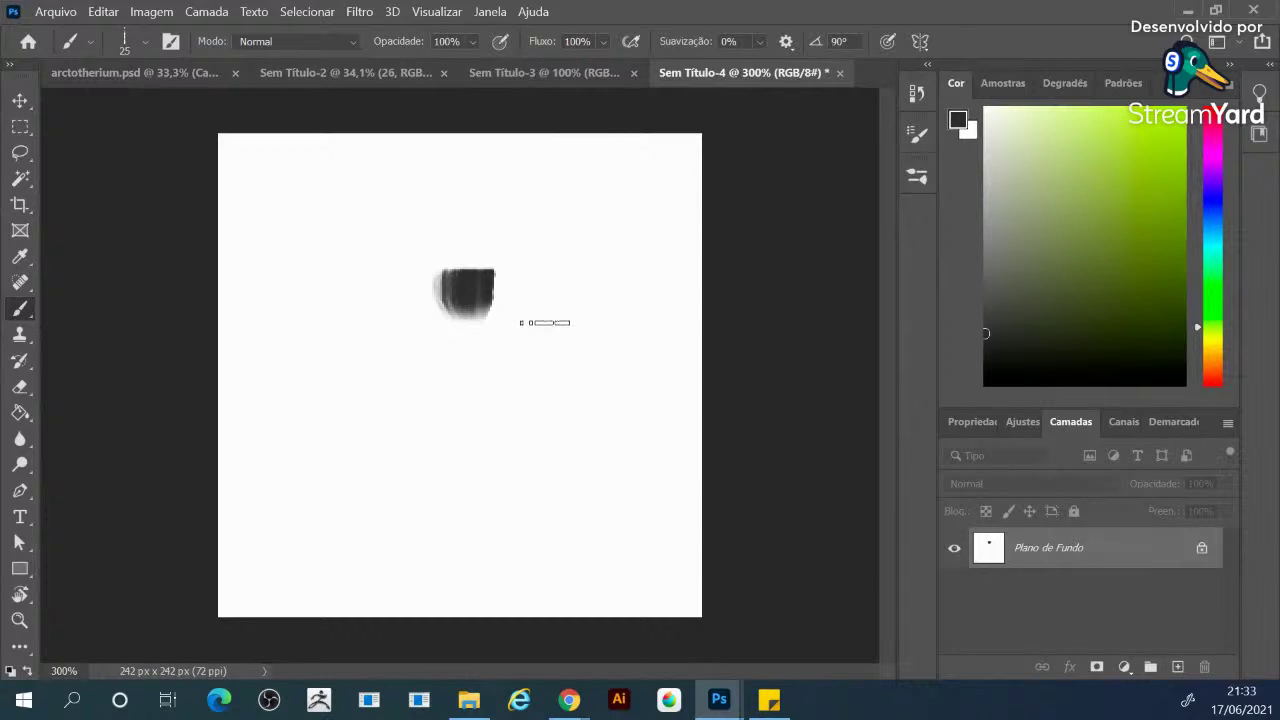
pyautogui.press('[')
pyautogui.press('[')
pyautogui.press('[')
pyautogui.moveTo(474, 342); pyautogui.dragTo(470, 353)
pyautogui.hotkey('ctrl', 'z')
pyautogui.hotkey('ctrl', 'z')
pyautogui.hotkey('ctrl', 'z')
pyautogui.hotkey('ctrl', 'z')
pyautogui.hotkey('ctrl', 'z')
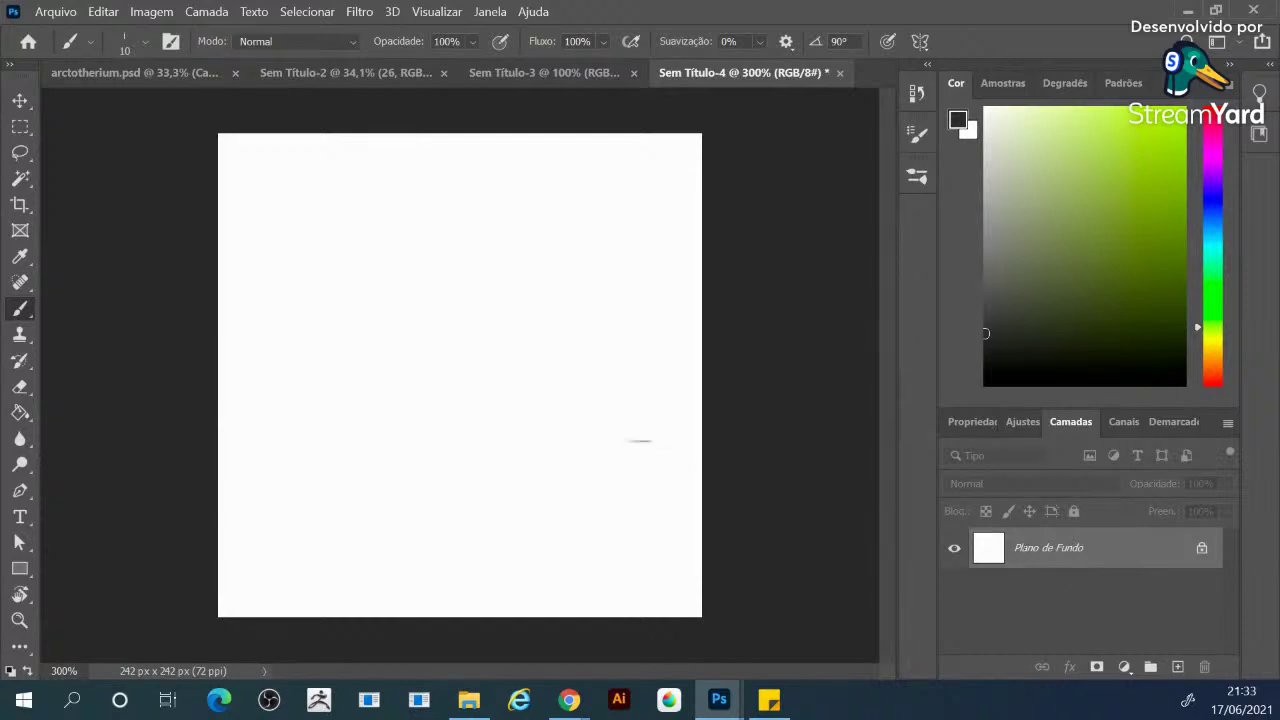
# Add a new layer and paint a vertical column of four rounded dark grey dabs of varying size, using a brush up to 25 px
pyautogui.click(1178, 667)
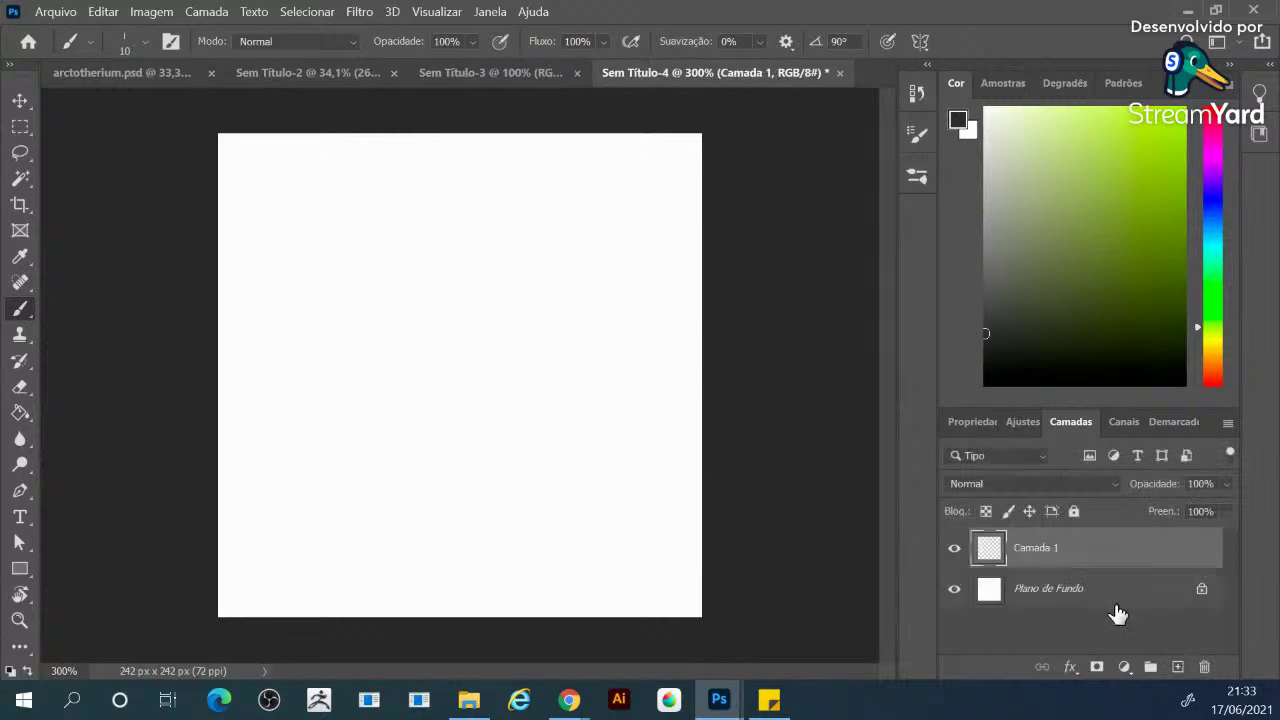
pyautogui.press(']')
pyautogui.press(']')
pyautogui.press(']')
pyautogui.moveTo(437, 236)
pyautogui.mouseDown()
pyautogui.moveTo(450, 269)
pyautogui.moveTo(437, 237)
pyautogui.mouseUp()
pyautogui.moveTo(425, 361)
pyautogui.mouseDown()
pyautogui.moveTo(441, 341)
pyautogui.moveTo(436, 360)
pyautogui.moveTo(453, 364)
pyautogui.moveTo(440, 412)
pyautogui.moveTo(458, 412)
pyautogui.mouseUp()
pyautogui.press('[')
pyautogui.press('[')
pyautogui.press(']')
pyautogui.press(']')
pyautogui.press(']')
pyautogui.moveTo(440, 476)
pyautogui.mouseDown()
pyautogui.moveTo(408, 500)
pyautogui.moveTo(474, 492)
pyautogui.moveTo(422, 488)
pyautogui.moveTo(451, 499)
pyautogui.mouseUp()
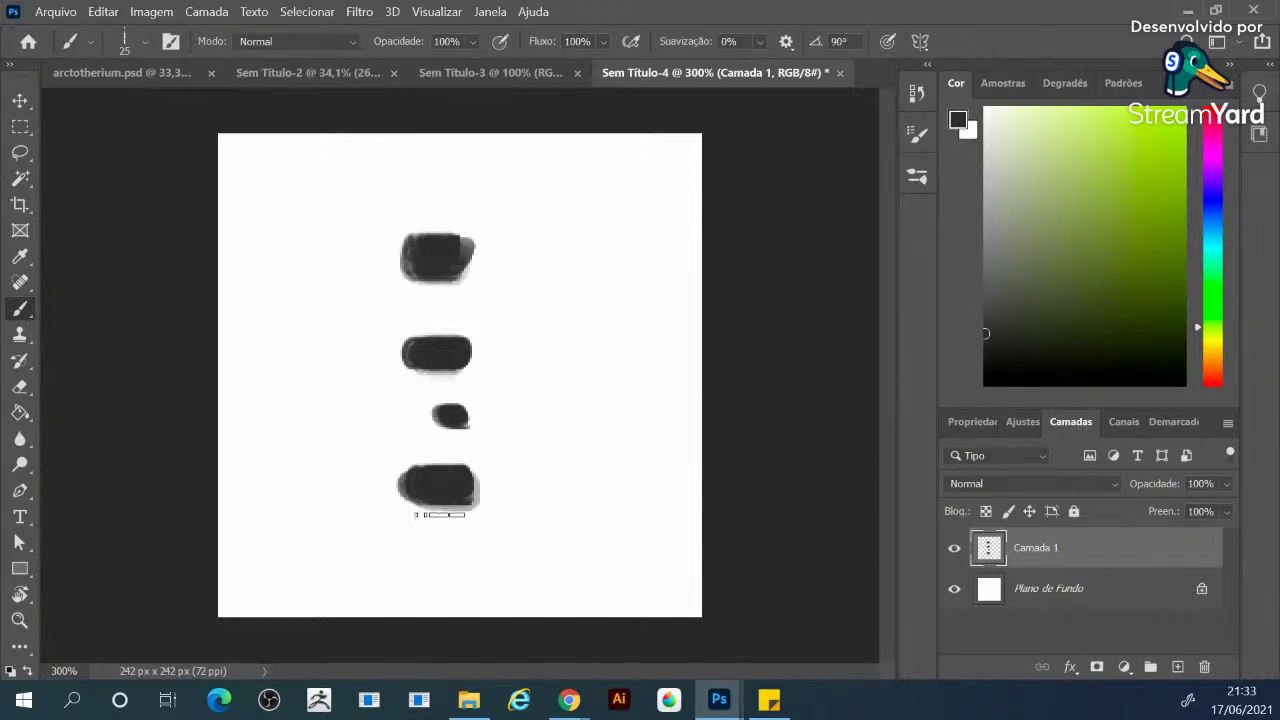
# Define the painted column of dabs as a brush preset named Amostra de Desfoque 1
pyautogui.click(955, 591)
pyautogui.click(955, 591)
pyautogui.click(956, 592)
pyautogui.click(151, 11)
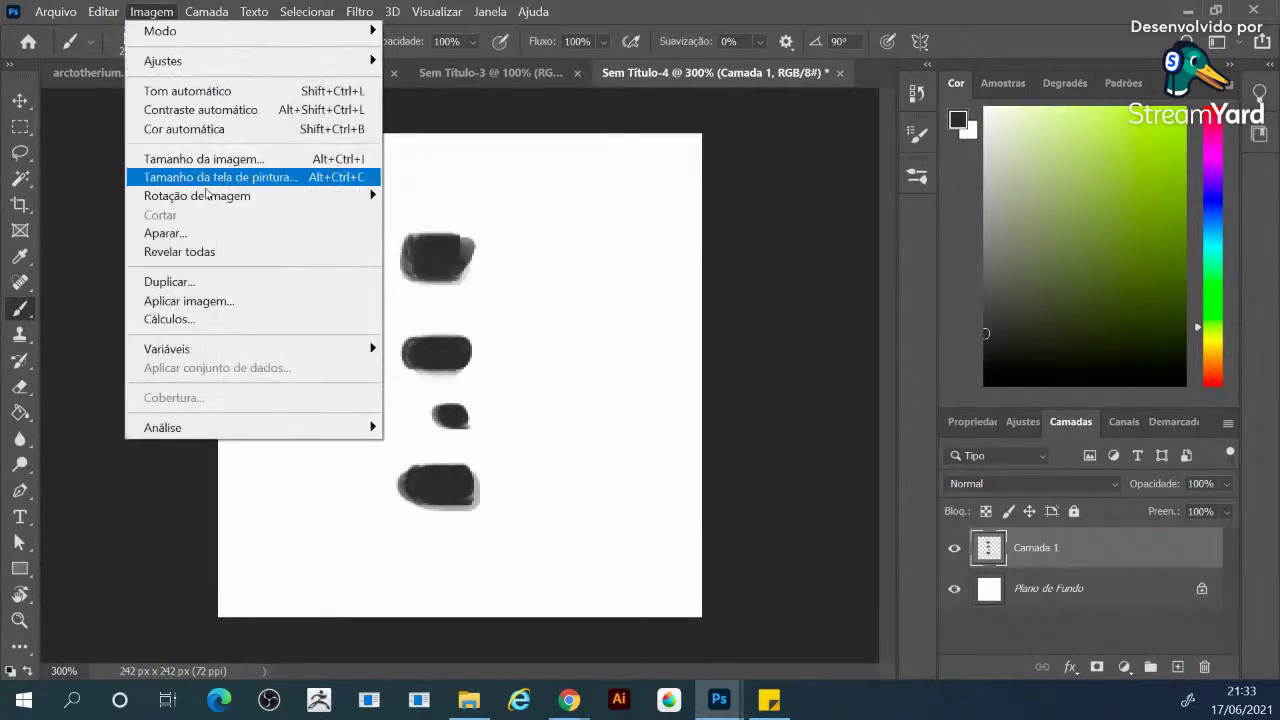
pyautogui.click(494, 369)
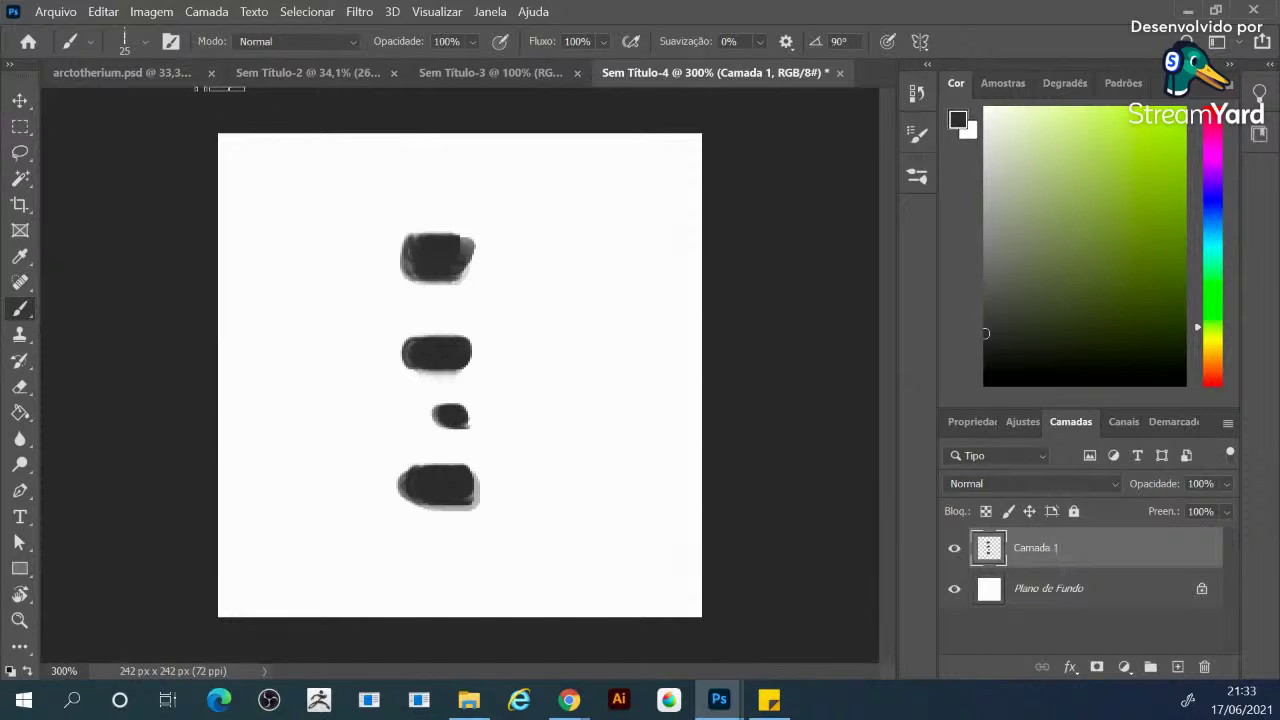
pyautogui.click(104, 11)
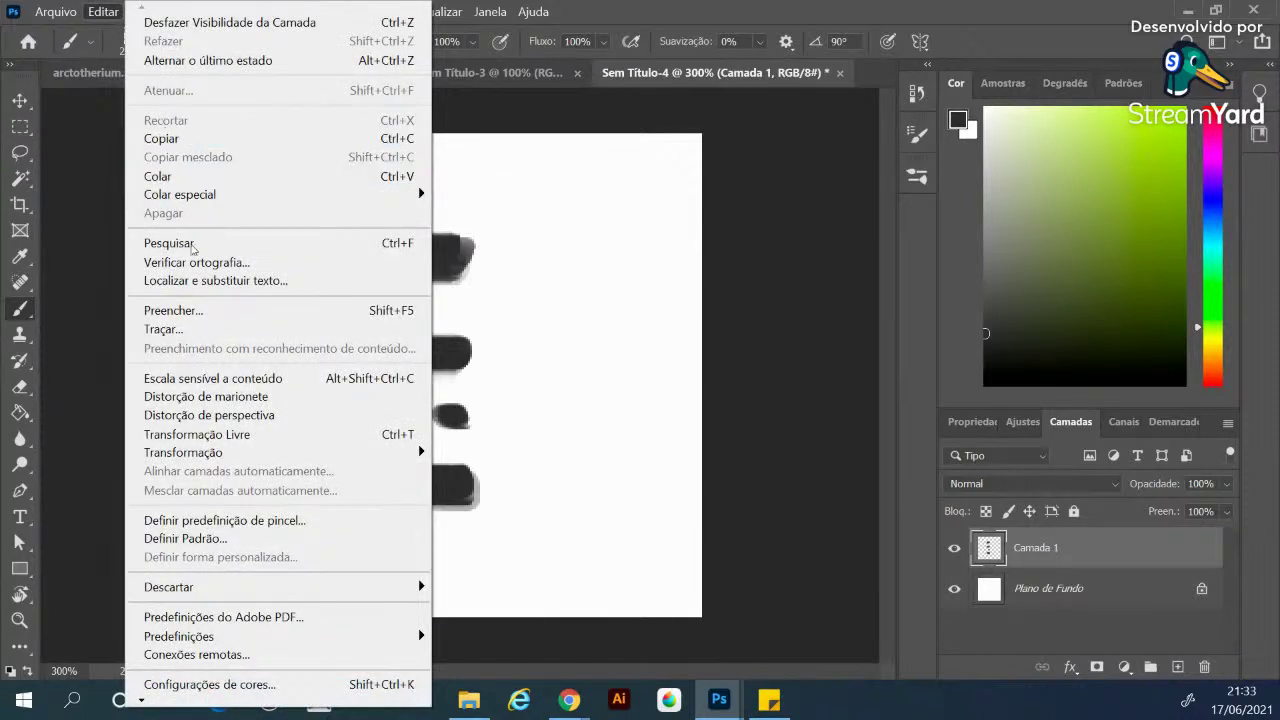
pyautogui.click(230, 523)
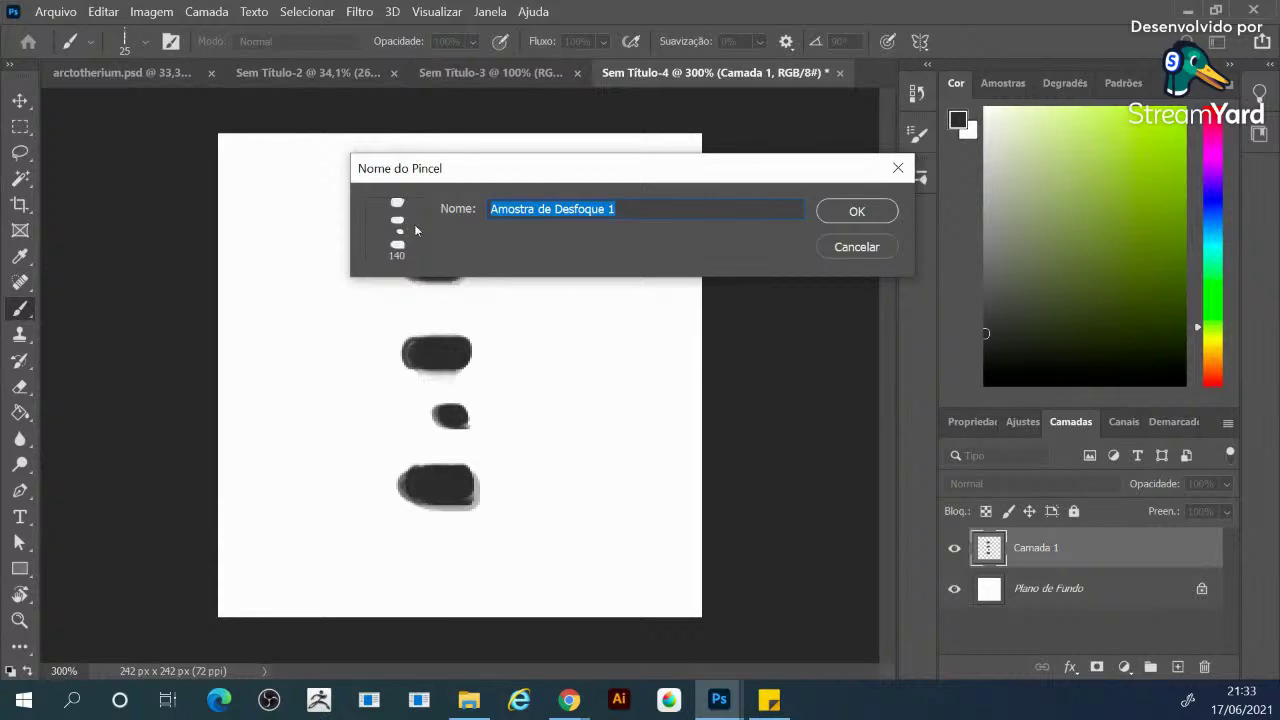
pyautogui.click(848, 212)
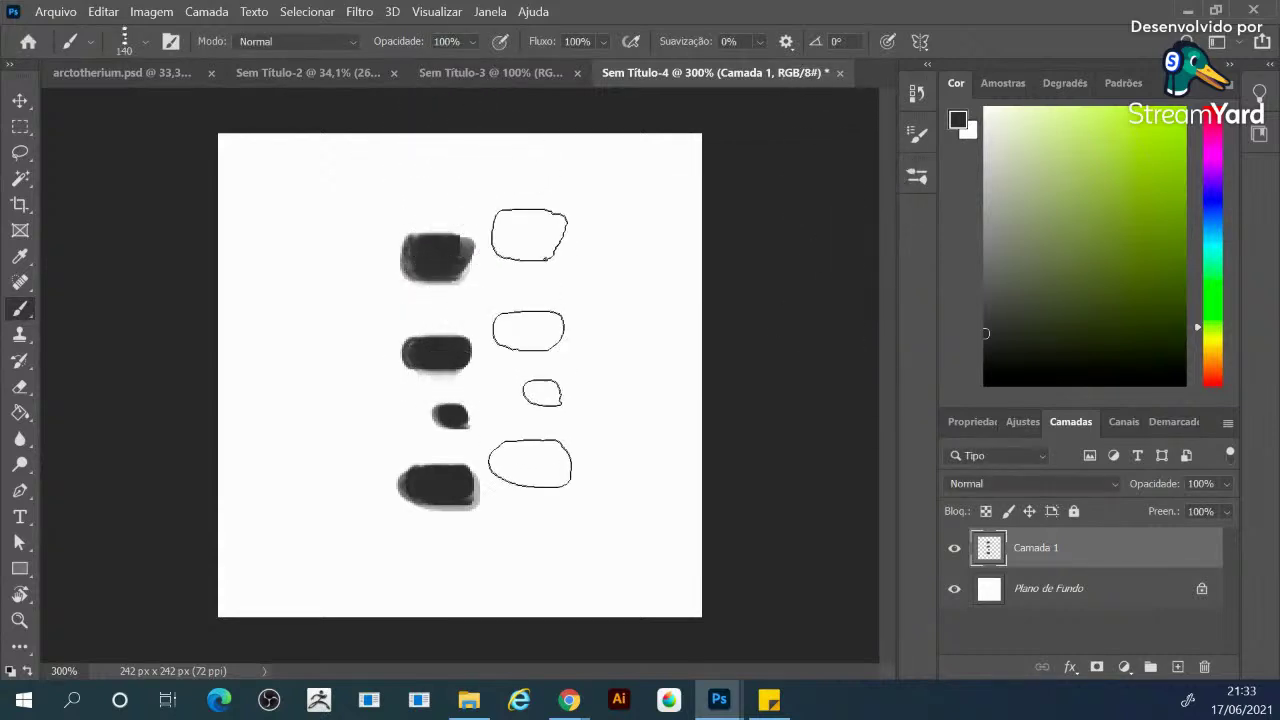
# Try the new brush at 50 px beside the painted dabs and undo the test marks
pyautogui.press('[')
pyautogui.press('[')
pyautogui.press('[')
pyautogui.press('[')
pyautogui.press('[')
pyautogui.press('[')
pyautogui.click(526, 300)
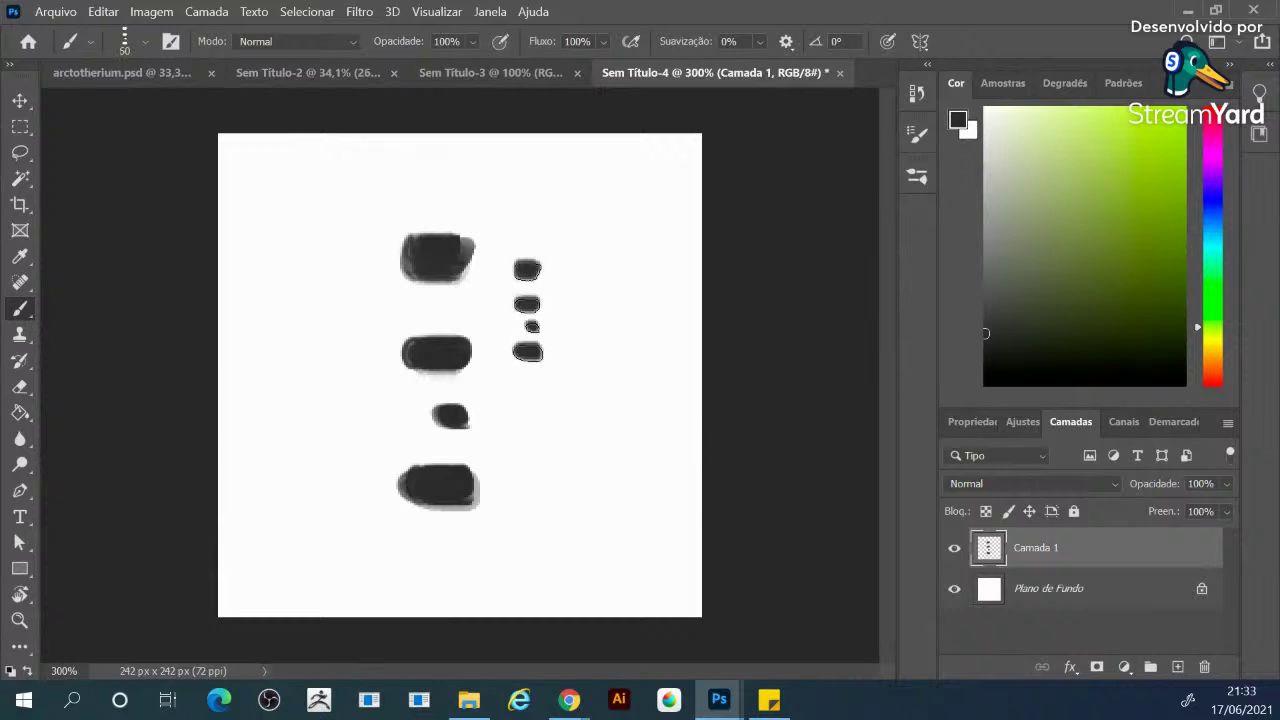
pyautogui.keyDown('shift'); pyautogui.click(560, 415); pyautogui.keyUp('shift')
pyautogui.hotkey('ctrl', 'z')
pyautogui.hotkey('ctrl', 'shift', 'z')
pyautogui.hotkey('ctrl', 'z')
pyautogui.hotkey('ctrl', 'shift', 'z')
pyautogui.hotkey('ctrl', 'shift', 'z')
pyautogui.hotkey('ctrl', 'z')
pyautogui.hotkey('ctrl', 'z')
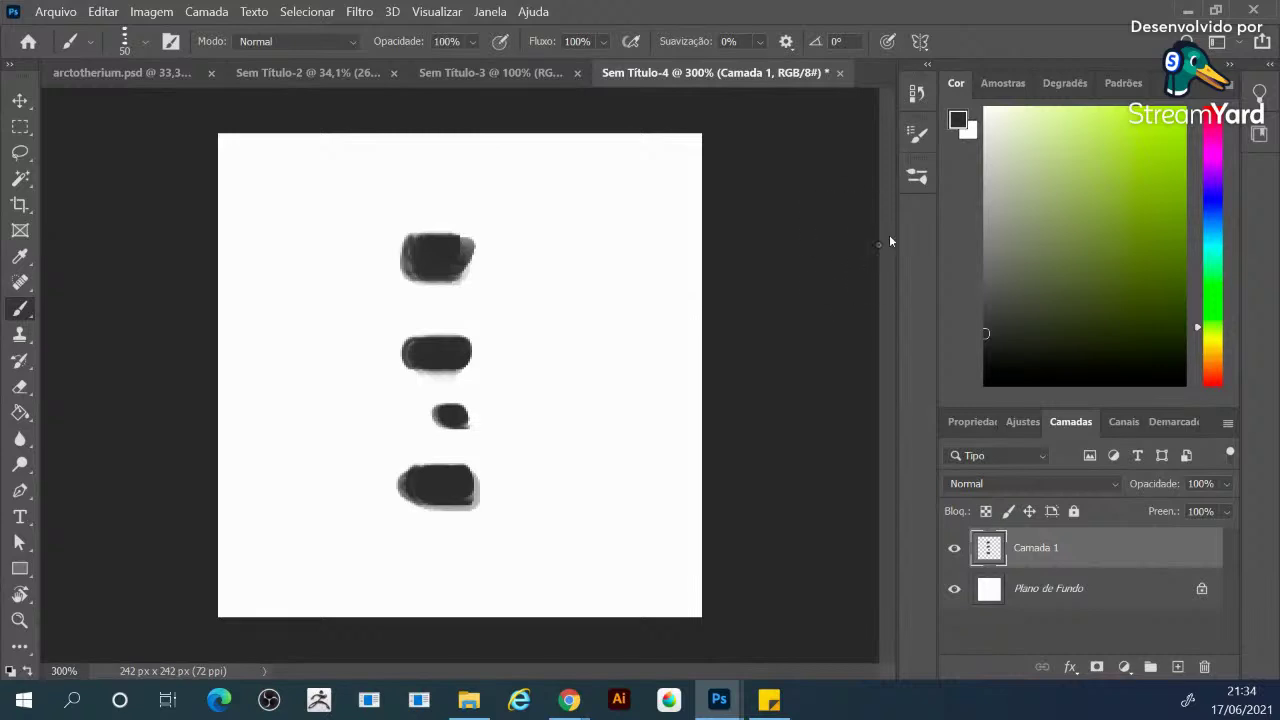
# Enable Transferência for the custom brush and paint long vertical test strokes left of the dabs
pyautogui.click(917, 180)
pyautogui.click(917, 180)
pyautogui.click(917, 133)
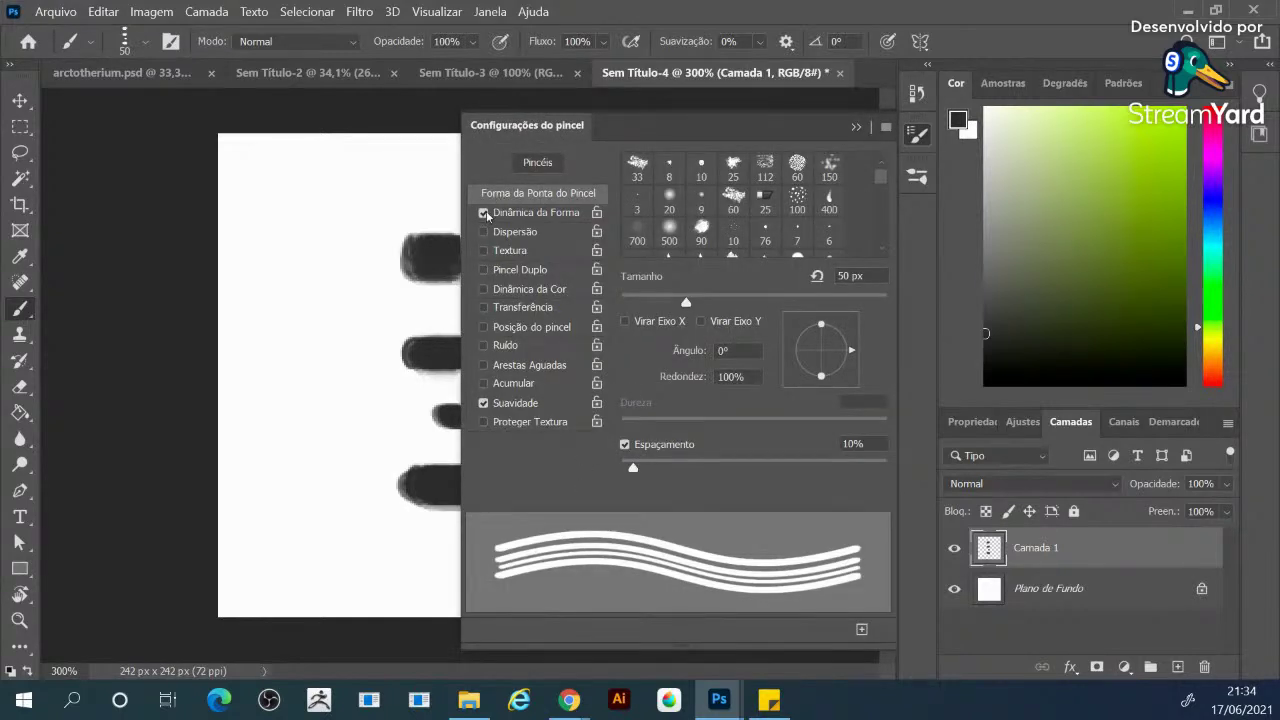
pyautogui.click(484, 307)
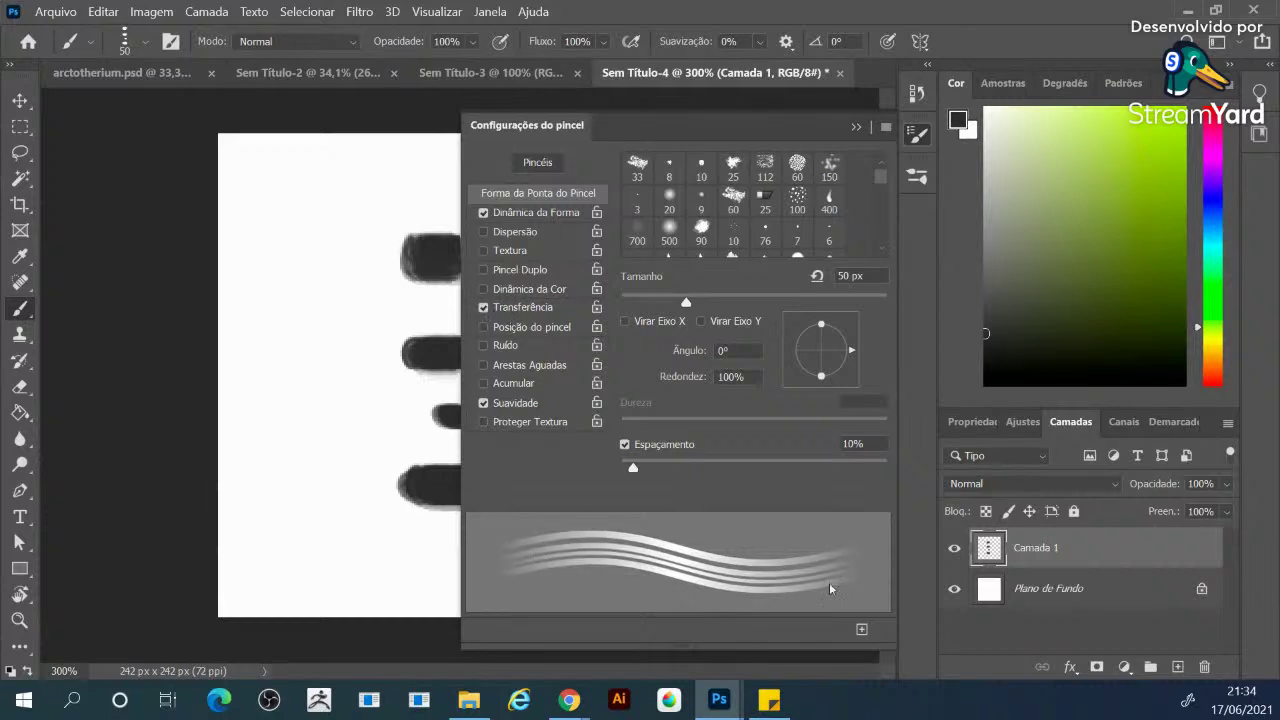
pyautogui.moveTo(330, 490)
pyautogui.mouseDown()
pyautogui.moveTo(309, 262)
pyautogui.moveTo(362, 532)
pyautogui.moveTo(323, 222)
pyautogui.moveTo(295, 200)
pyautogui.moveTo(292, 470)
pyautogui.mouseUp()
# Try the brush's size jitter, angle jitter and Dispersão settings, and disable Dispersão and Dinâmica da Forma
pyautogui.click(535, 212)
pyautogui.moveTo(627, 186)
pyautogui.mouseDown()
pyautogui.moveTo(698, 184)
pyautogui.moveTo(620, 184)
pyautogui.mouseUp()
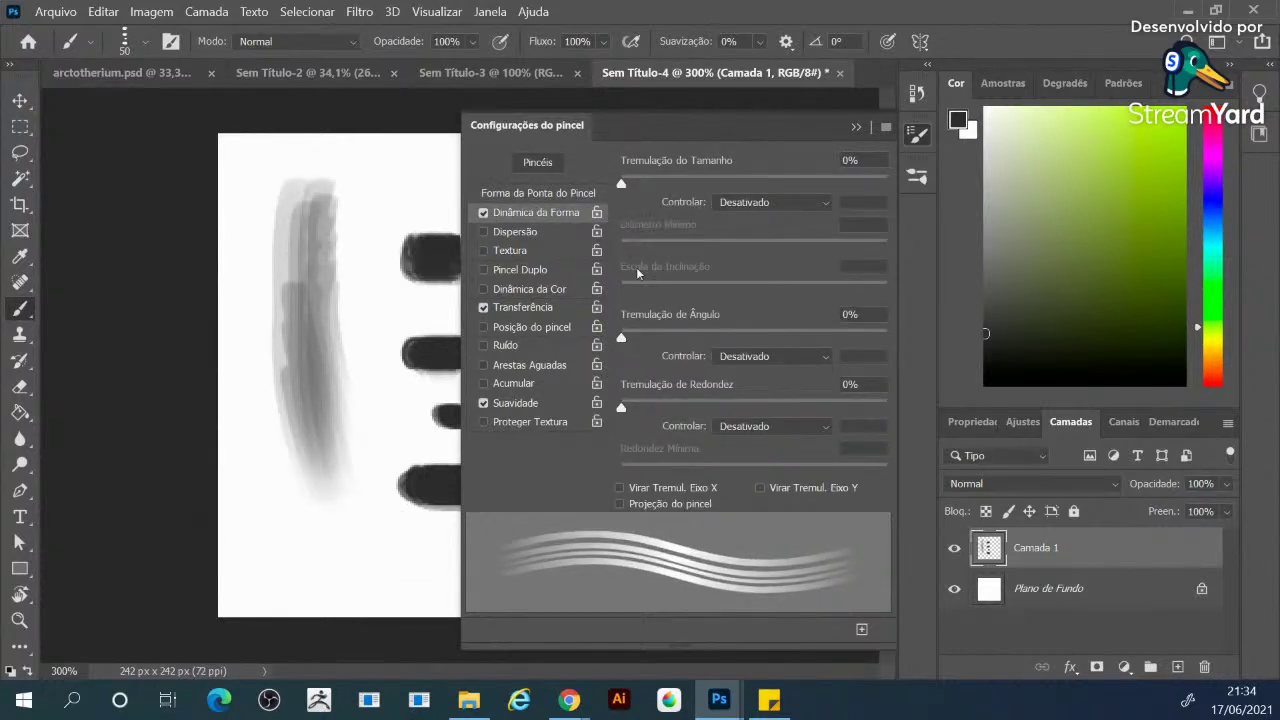
pyautogui.moveTo(622, 340)
pyautogui.mouseDown()
pyautogui.moveTo(692, 337)
pyautogui.moveTo(621, 337)
pyautogui.mouseUp()
pyautogui.click(516, 233)
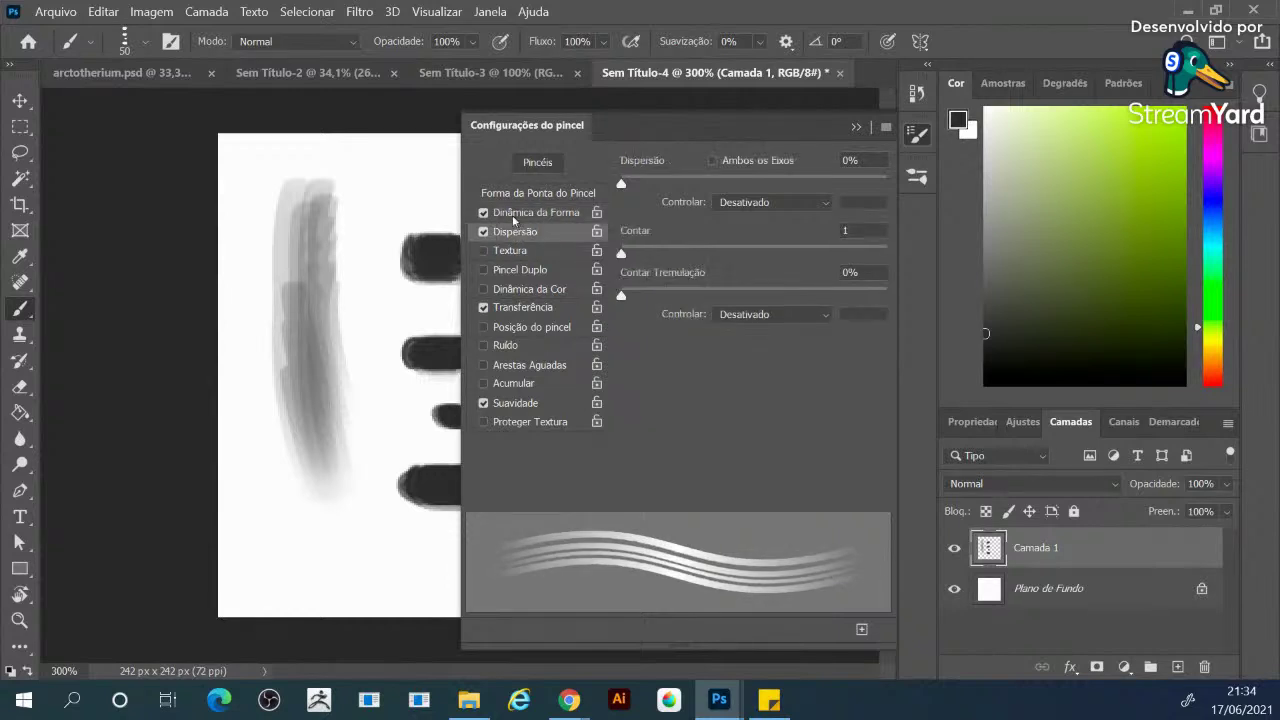
pyautogui.click(484, 232)
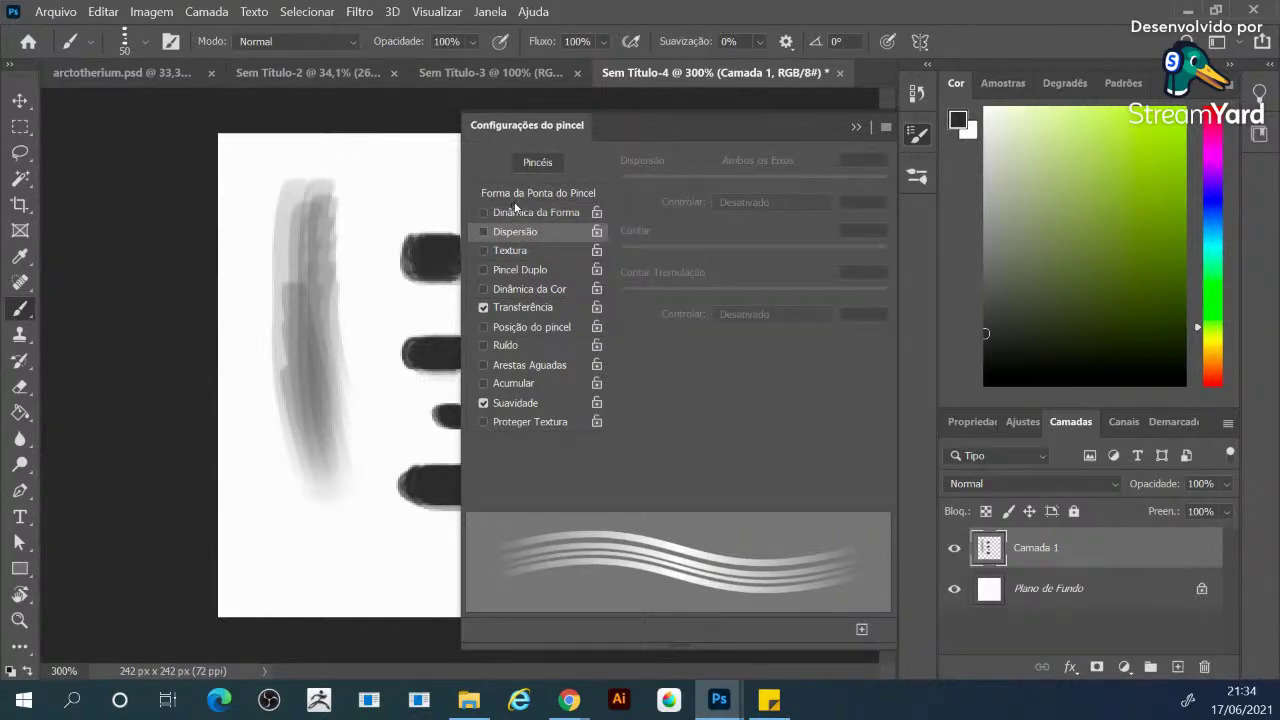
# Set the brush tip's size to 52 px and its spacing to 24%
pyautogui.click(532, 194)
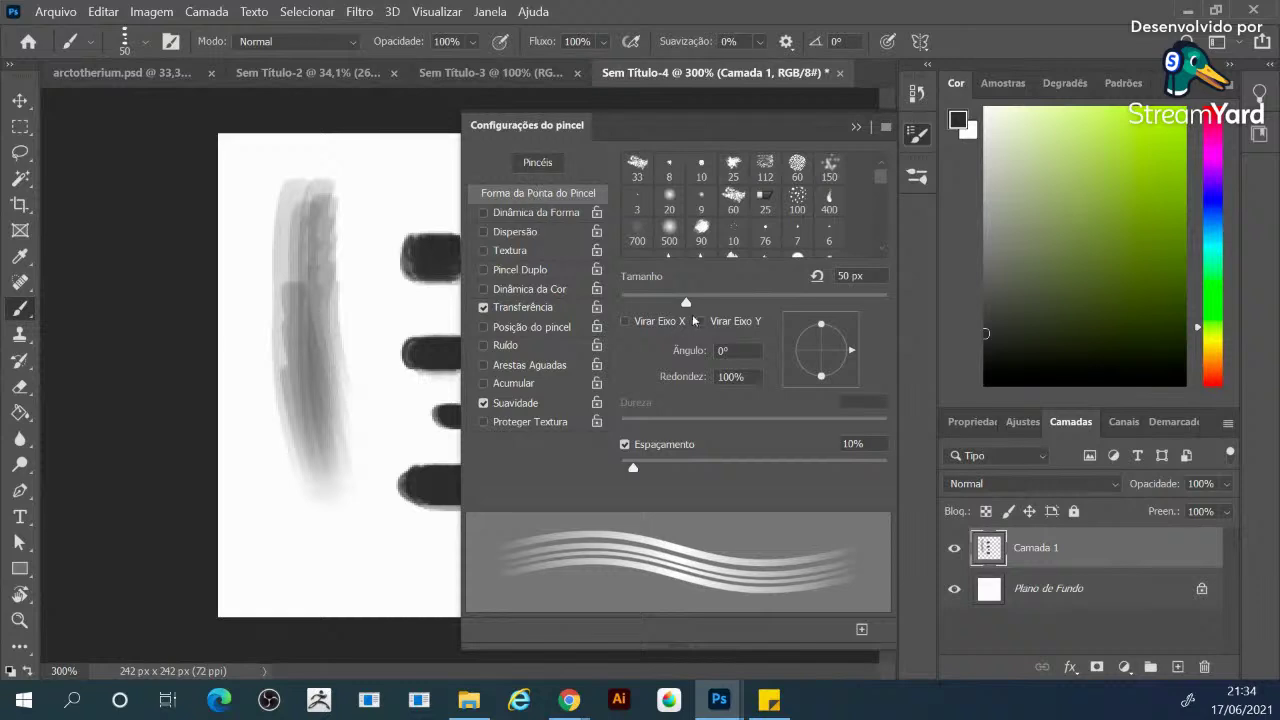
pyautogui.moveTo(685, 303); pyautogui.dragTo(688, 302)
pyautogui.moveTo(634, 470)
pyautogui.mouseDown()
pyautogui.moveTo(734, 470)
pyautogui.moveTo(665, 470)
pyautogui.mouseUp()
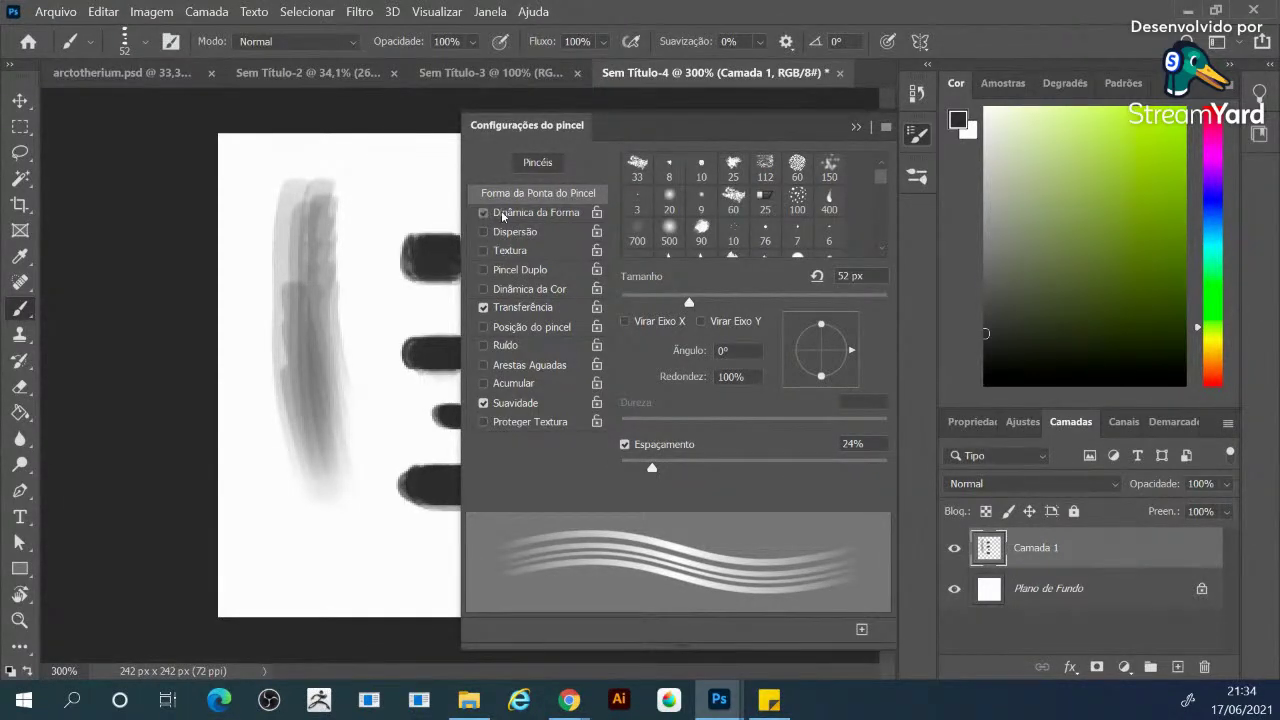
# Enable Dinâmica da Forma with 0% roundness jitter and set its roundness control to Pressão da Caneta
pyautogui.click(503, 213)
pyautogui.moveTo(622, 409); pyautogui.dragTo(617, 409)
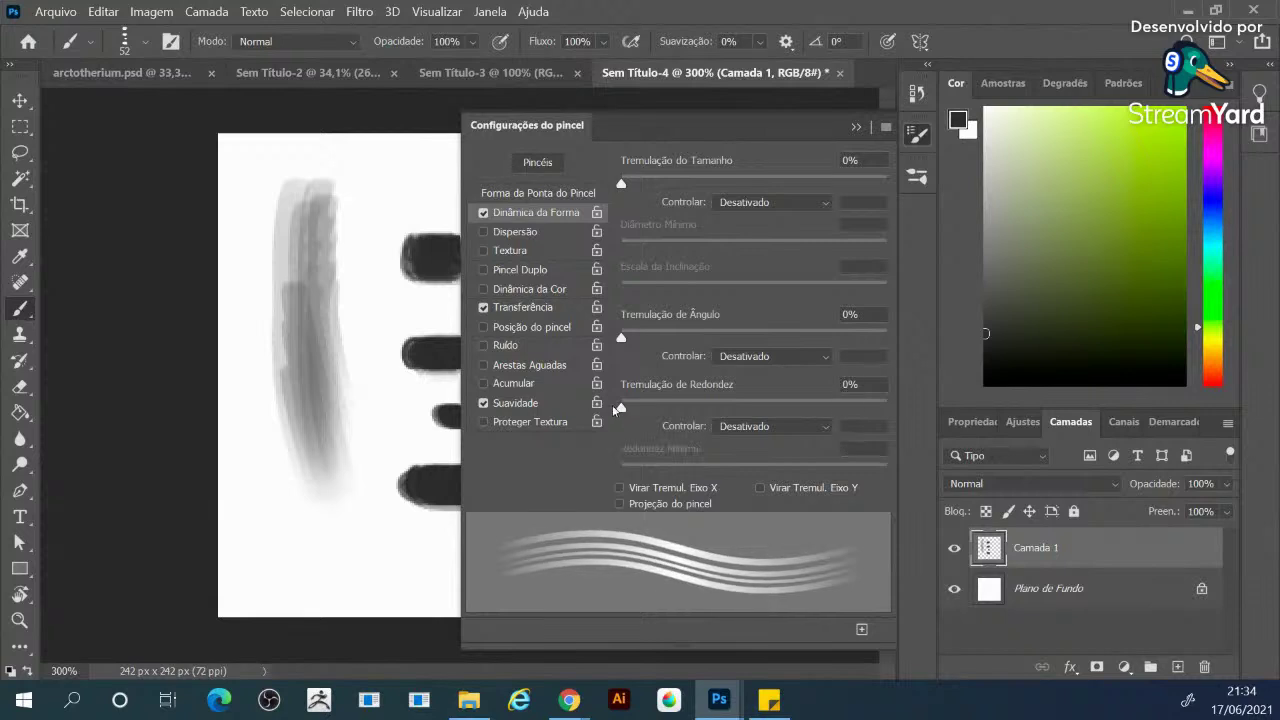
pyautogui.click(826, 428)
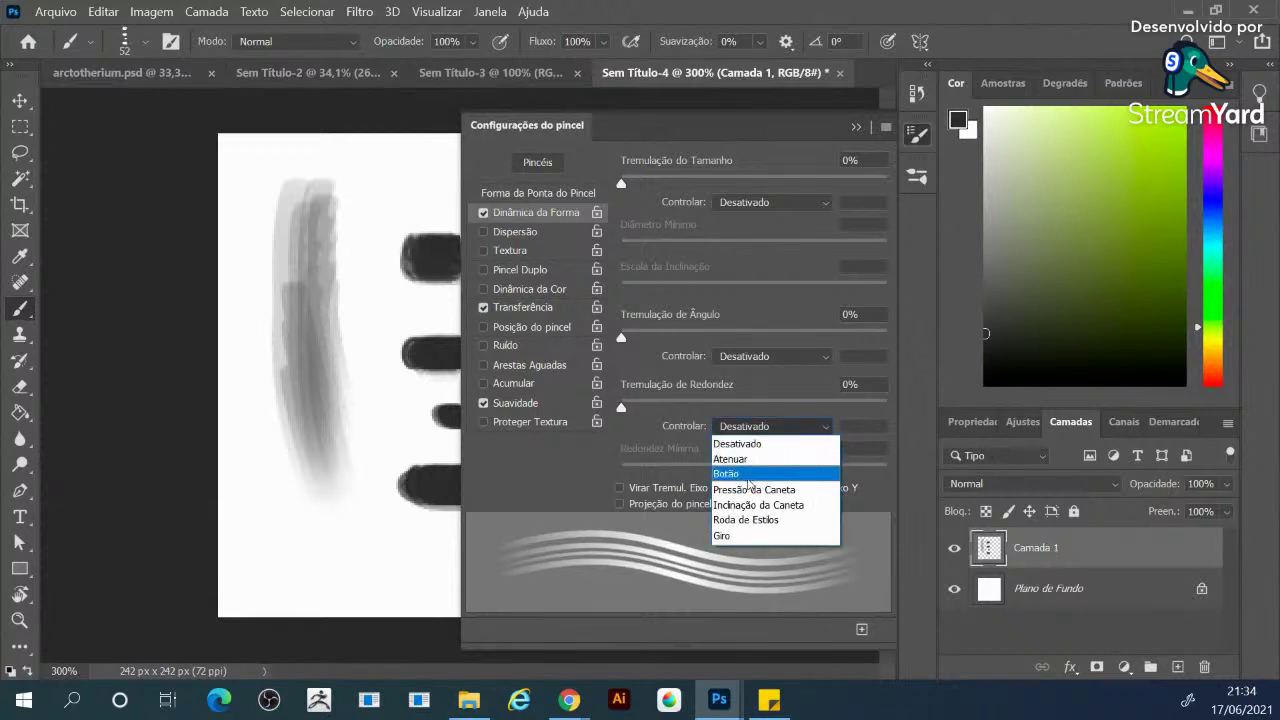
pyautogui.click(748, 491)
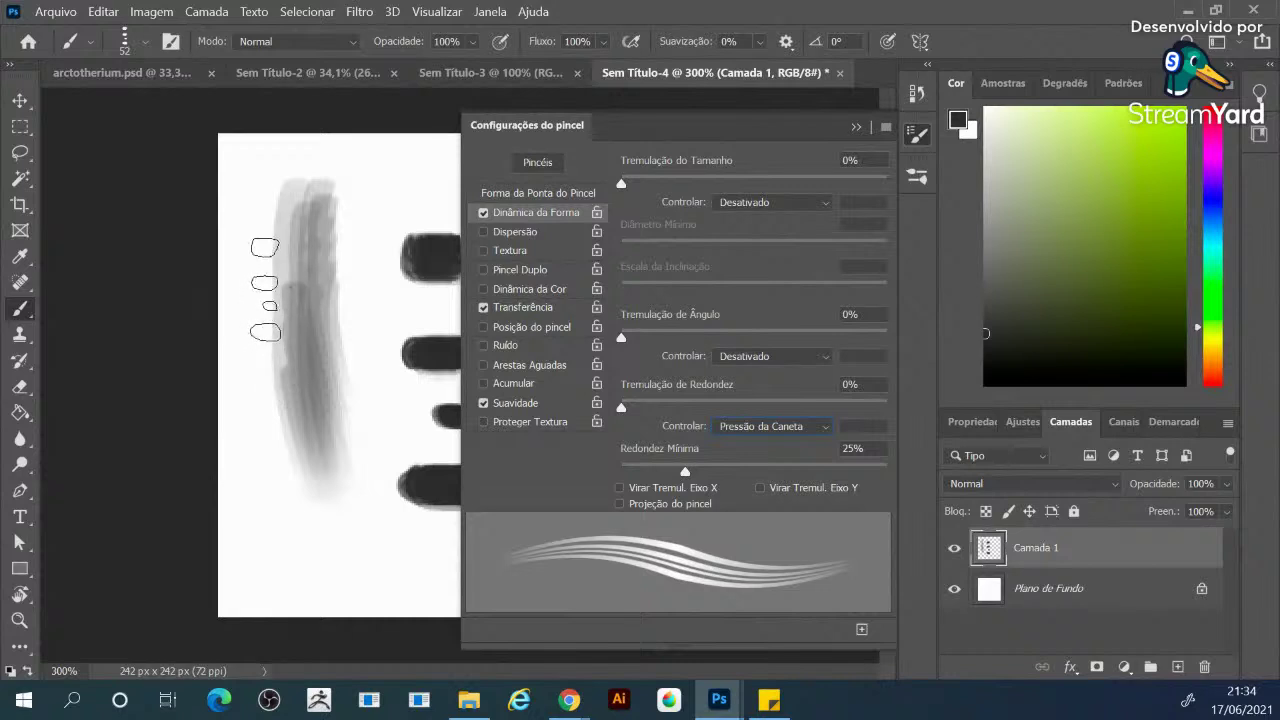
# Paint test strokes with the pressure-controlled brush left of the dabs, reducing the brush size to 20 px
pyautogui.moveTo(250, 302)
pyautogui.mouseDown()
pyautogui.moveTo(280, 490)
pyautogui.moveTo(300, 522)
pyautogui.mouseUp()
pyautogui.press('[')
pyautogui.press('[')
pyautogui.press('[')
pyautogui.press('[')
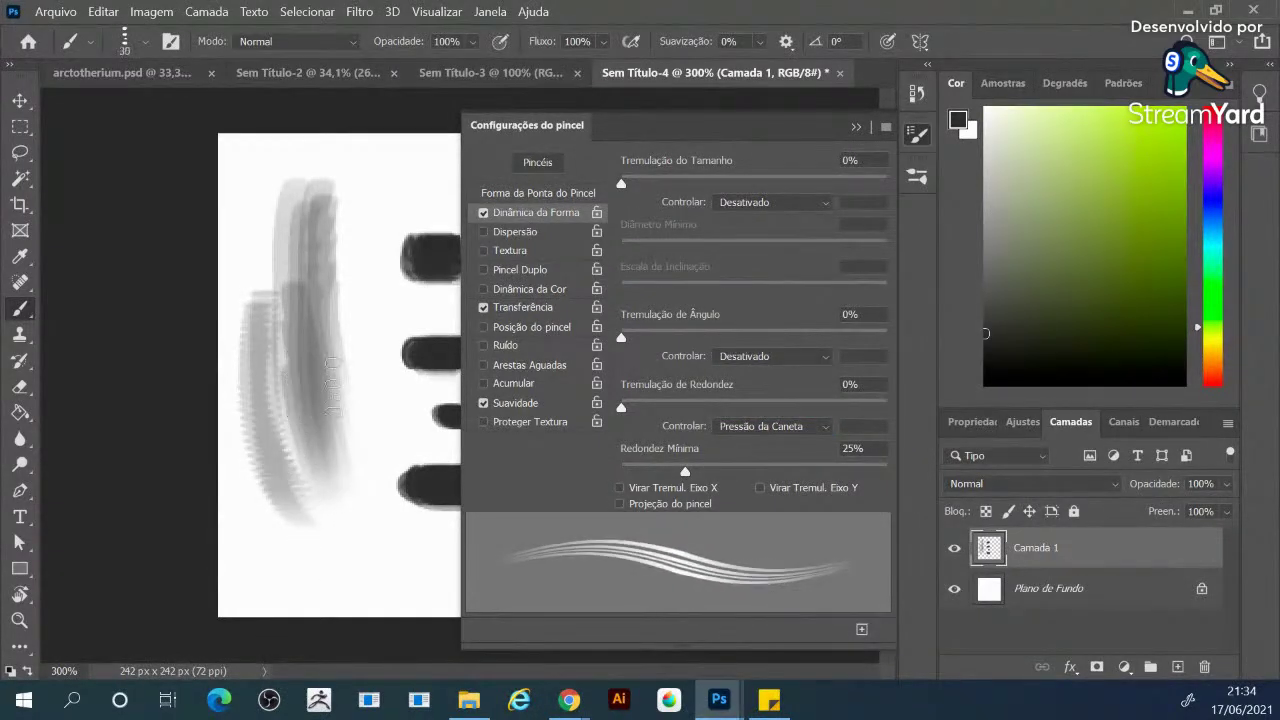
pyautogui.moveTo(357, 322)
pyautogui.mouseDown()
pyautogui.moveTo(392, 372)
pyautogui.moveTo(360, 229)
pyautogui.moveTo(370, 181)
pyautogui.moveTo(395, 210)
pyautogui.moveTo(358, 192)
pyautogui.moveTo(400, 325)
pyautogui.moveTo(352, 265)
pyautogui.moveTo(350, 403)
pyautogui.mouseUp()
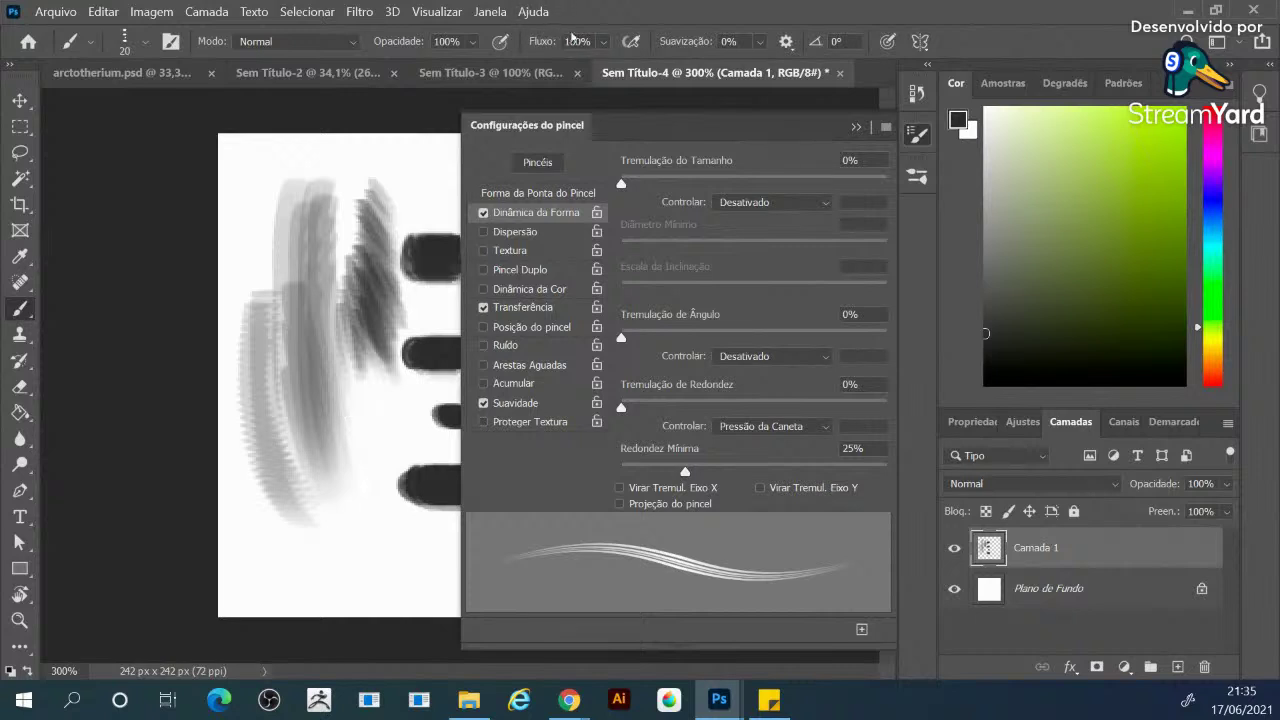
# Paint dark overlapping fur test strokes in the canvas's upper left area and sample a mid-grey from them
pyautogui.moveTo(370, 196)
pyautogui.mouseDown()
pyautogui.moveTo(354, 258)
pyautogui.moveTo(340, 225)
pyautogui.moveTo(345, 340)
pyautogui.mouseUp()
pyautogui.moveTo(335, 150)
pyautogui.mouseDown()
pyautogui.moveTo(336, 195)
pyautogui.moveTo(375, 175)
pyautogui.moveTo(389, 209)
pyautogui.moveTo(345, 245)
pyautogui.moveTo(360, 280)
pyautogui.moveTo(346, 230)
pyautogui.mouseUp()
pyautogui.keyDown('alt'); pyautogui.click(362, 188); pyautogui.keyUp('alt')
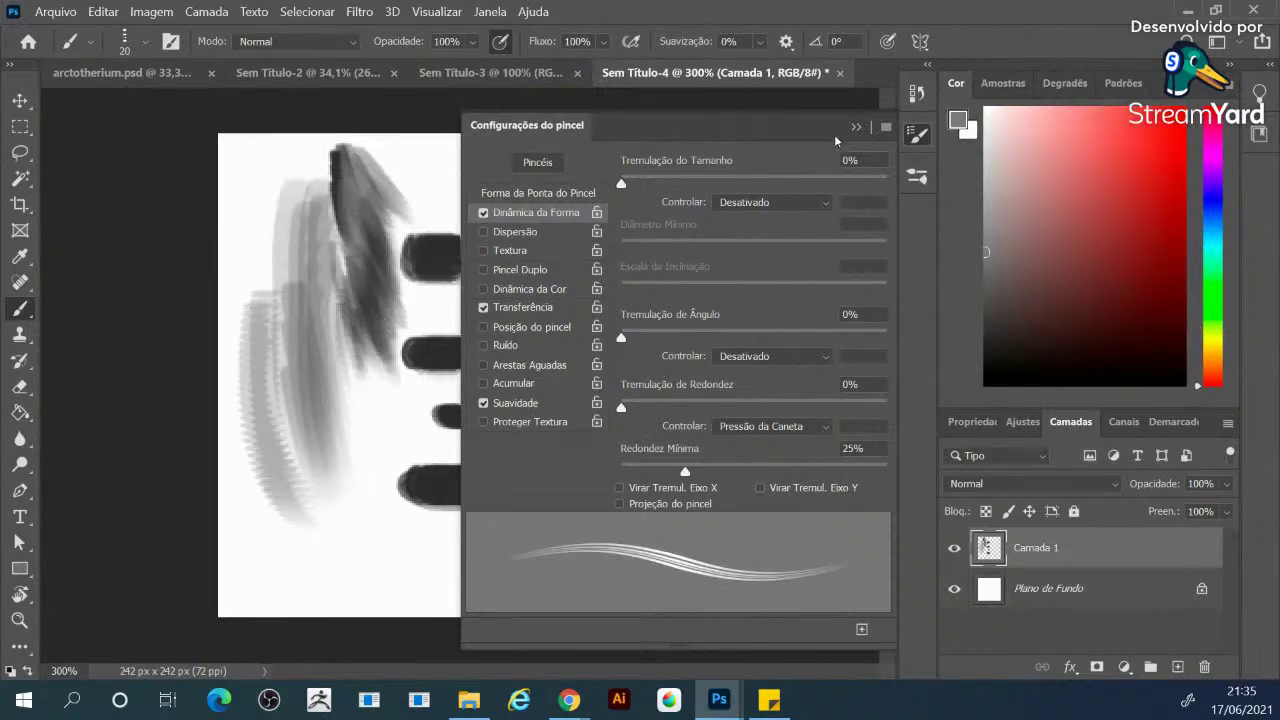
# Save the tuned fur brush as a new brush preset with the suggested name and close the brush settings
pyautogui.click(885, 130)
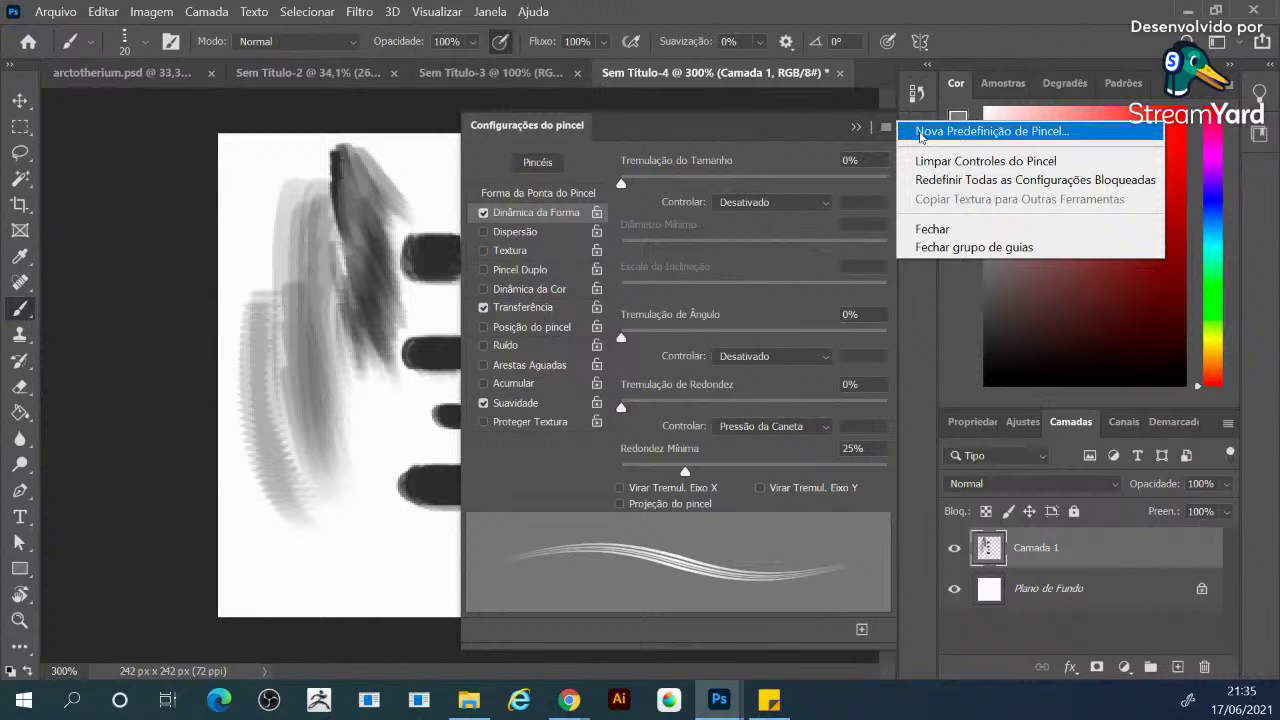
pyautogui.click(921, 132)
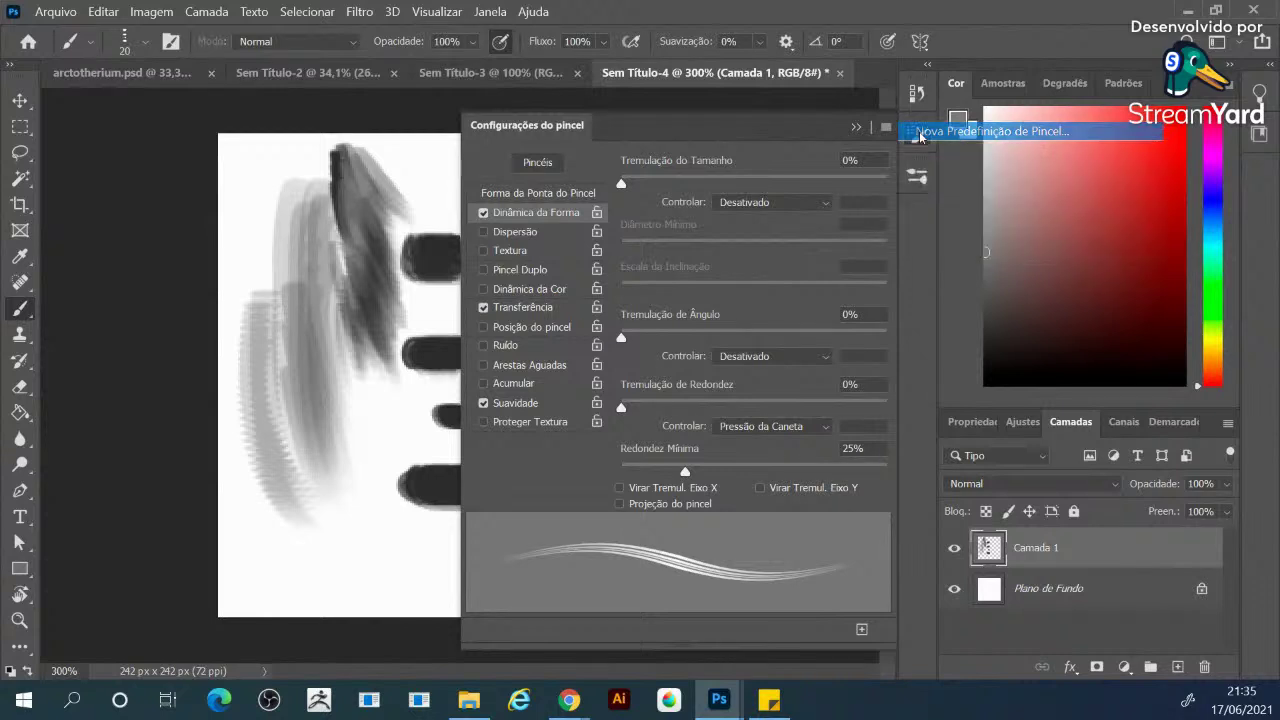
pyautogui.click(849, 211)
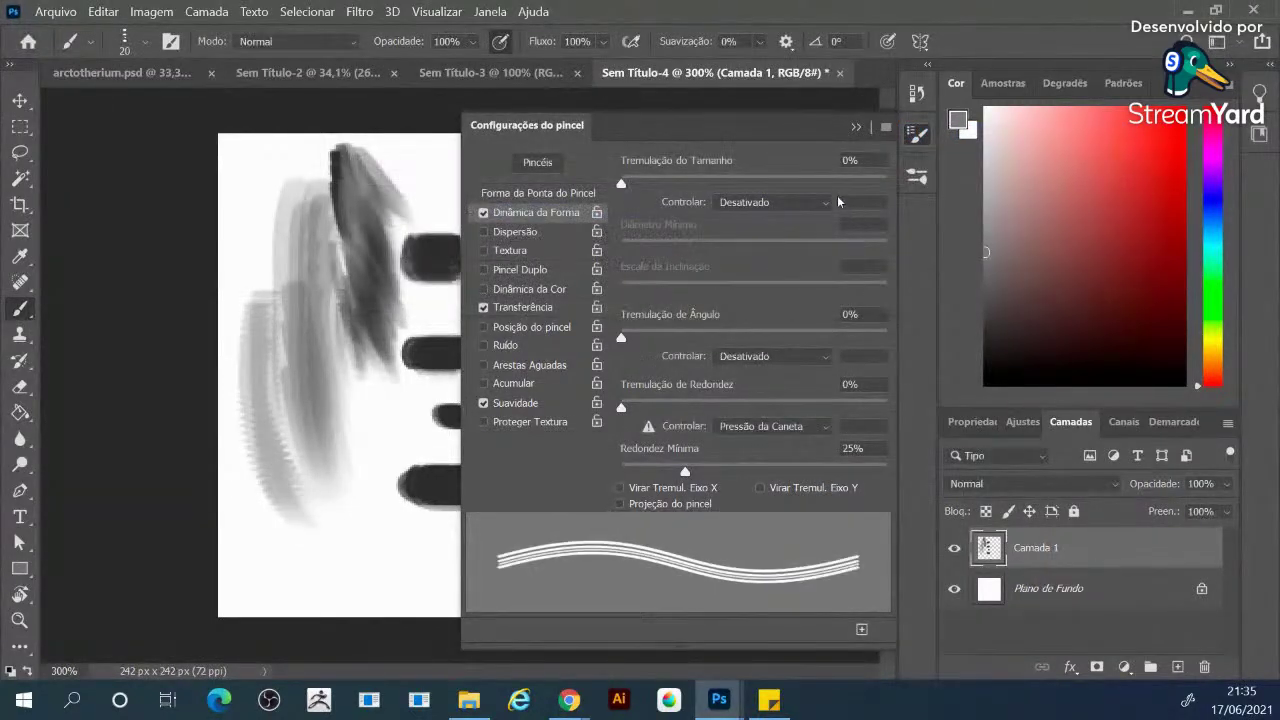
pyautogui.click(858, 127)
# Sample dark grey from the dabs, hide Camada 1 and add a new empty layer above it
pyautogui.moveTo(466, 271)
pyautogui.mouseDown()
pyautogui.moveTo(434, 251)
pyautogui.moveTo(430, 300)
pyautogui.moveTo(441, 255)
pyautogui.moveTo(478, 285)
pyautogui.moveTo(495, 265)
pyautogui.moveTo(500, 282)
pyautogui.mouseUp()
pyautogui.keyDown('alt'); pyautogui.click(415, 262); pyautogui.keyUp('alt')
pyautogui.click(955, 550)
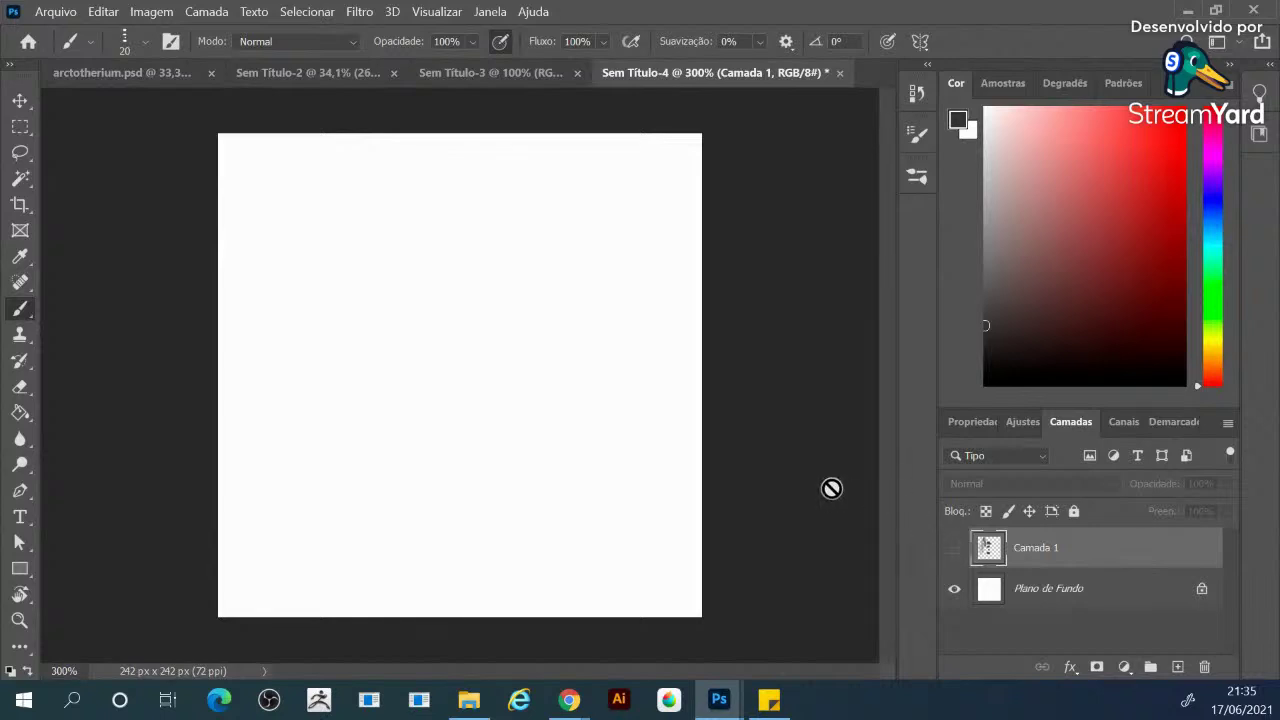
pyautogui.click(1178, 666)
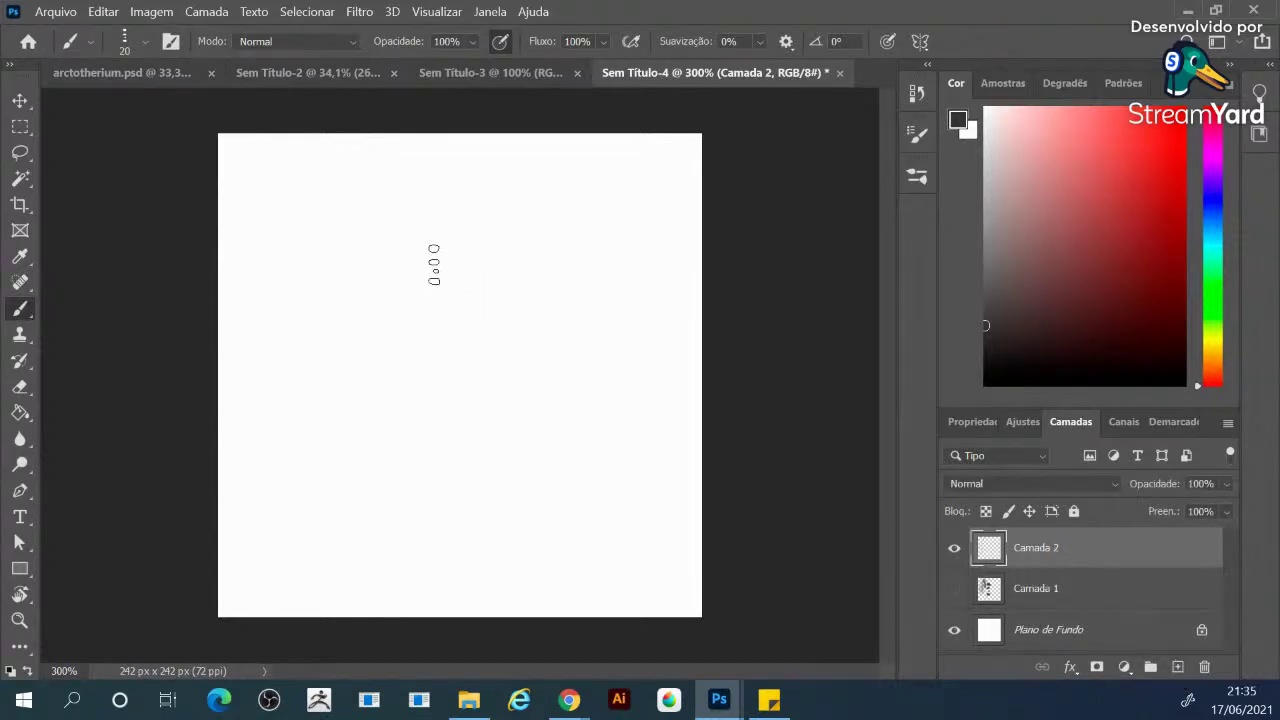
# Draw a rosette of seven rounded cells around a central oval with the NagelSeries33-Pencil1 brush at 10 px
pyautogui.click(916, 175)
pyautogui.click(768, 338)
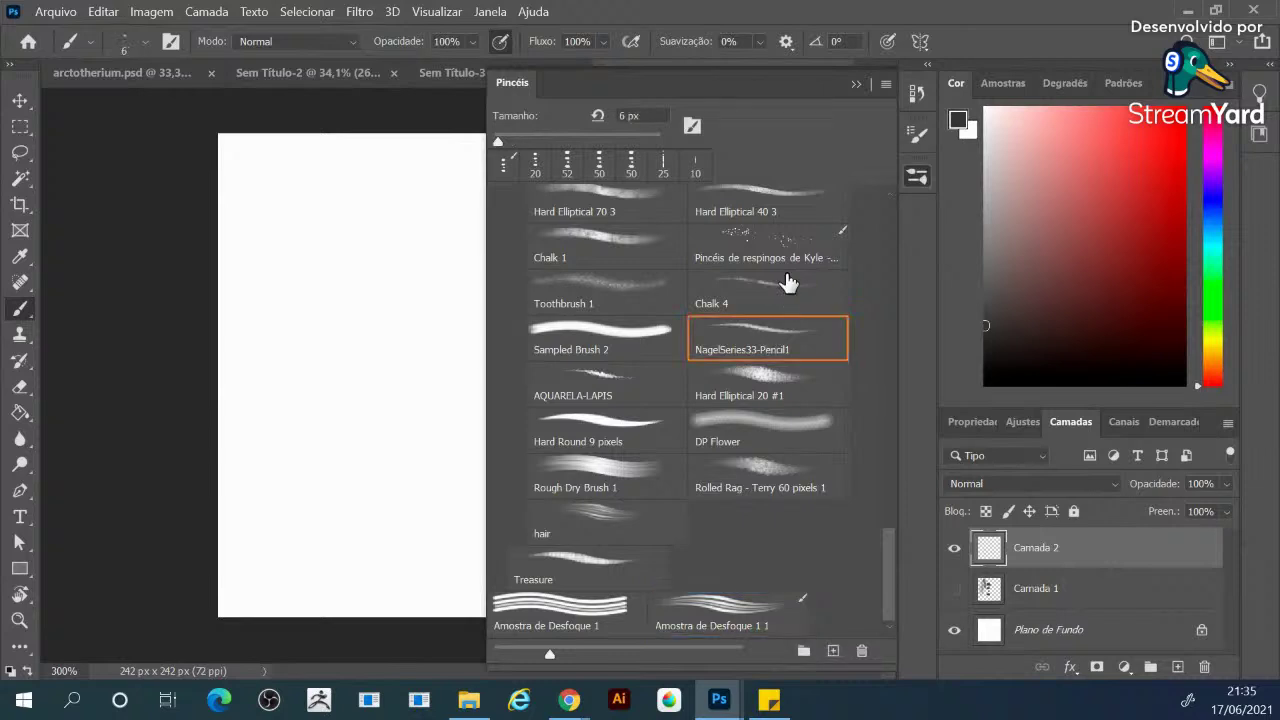
pyautogui.click(856, 84)
pyautogui.press(']')
pyautogui.press(']')
pyautogui.moveTo(395, 248)
pyautogui.mouseDown()
pyautogui.moveTo(361, 292)
pyautogui.moveTo(371, 352)
pyautogui.moveTo(453, 385)
pyautogui.moveTo(485, 275)
pyautogui.moveTo(425, 232)
pyautogui.moveTo(372, 338)
pyautogui.mouseUp()
pyautogui.moveTo(476, 357)
pyautogui.mouseDown()
pyautogui.moveTo(447, 414)
pyautogui.moveTo(526, 396)
pyautogui.moveTo(470, 365)
pyautogui.mouseUp()
pyautogui.moveTo(490, 305)
pyautogui.mouseDown()
pyautogui.moveTo(545, 318)
pyautogui.moveTo(463, 234)
pyautogui.moveTo(500, 190)
pyautogui.moveTo(414, 193)
pyautogui.moveTo(368, 178)
pyautogui.moveTo(415, 205)
pyautogui.moveTo(336, 212)
pyautogui.moveTo(310, 298)
pyautogui.moveTo(352, 294)
pyautogui.moveTo(318, 345)
pyautogui.moveTo(398, 392)
pyautogui.moveTo(380, 408)
pyautogui.mouseUp()
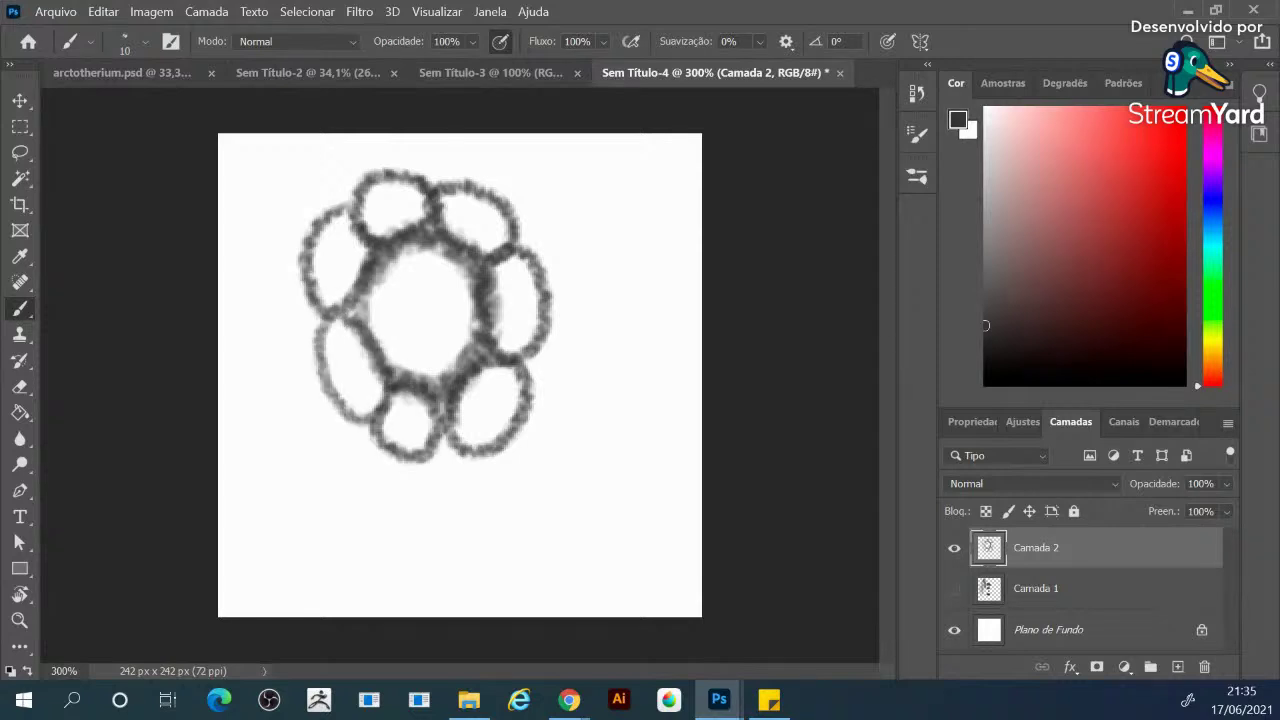
# Define the drawn rosette as a brush preset named Amostra de Desfoque 2
pyautogui.click(145, 11)
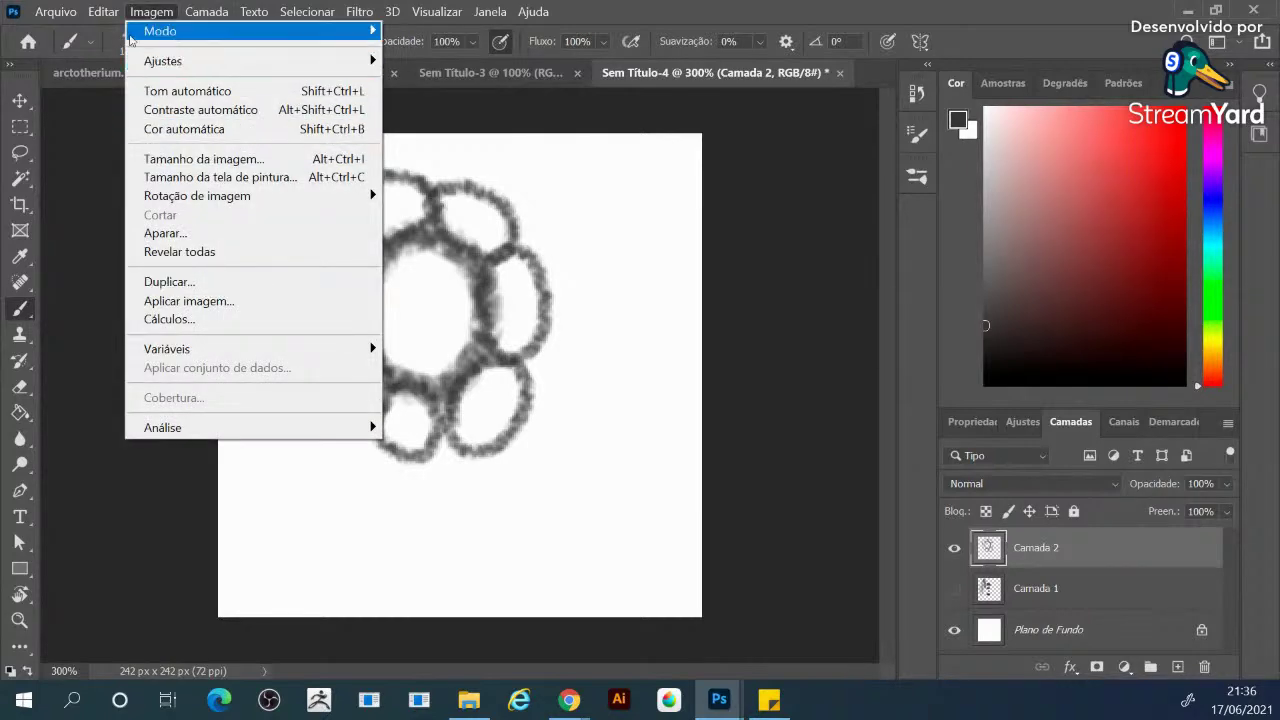
pyautogui.moveTo(104, 14)
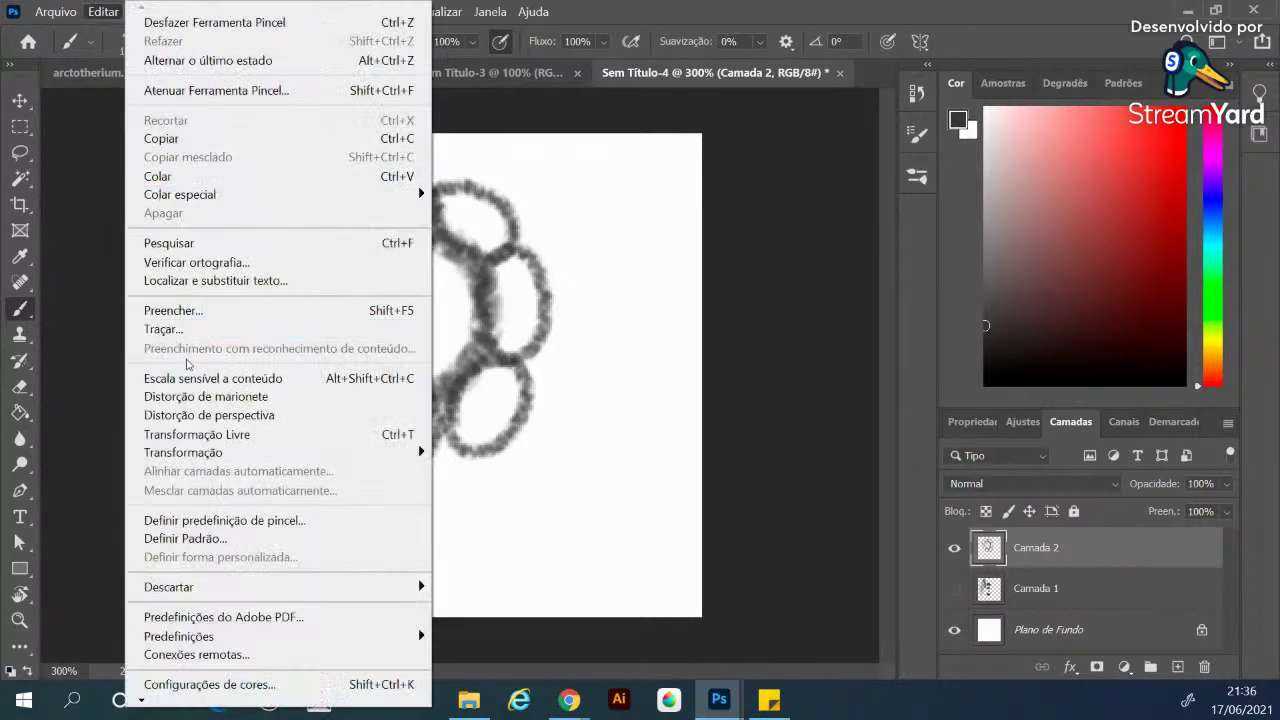
pyautogui.click(185, 520)
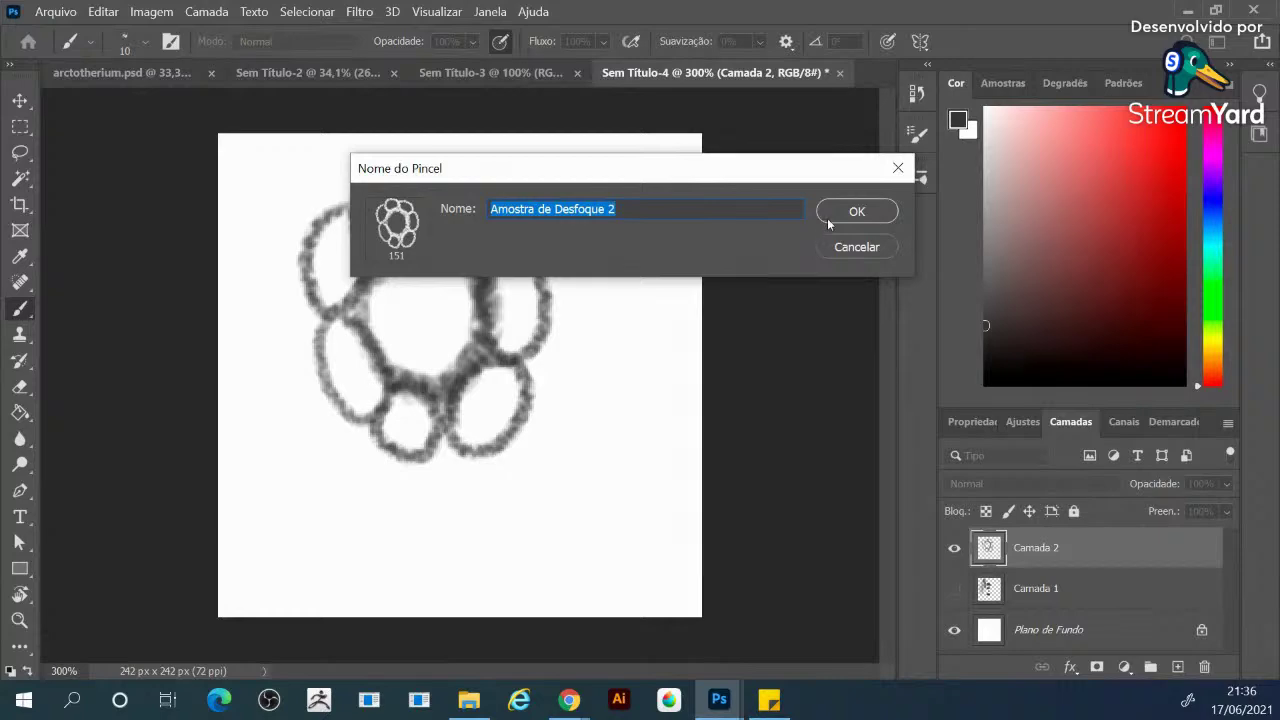
pyautogui.click(826, 216)
# Reduce the rosette brush to 45 px and choose a near-black foreground colour
pyautogui.press('[')
pyautogui.press('[')
pyautogui.press('[')
pyautogui.press('[')
pyautogui.press('[')
pyautogui.press('[')
pyautogui.press('[')
pyautogui.press('[')
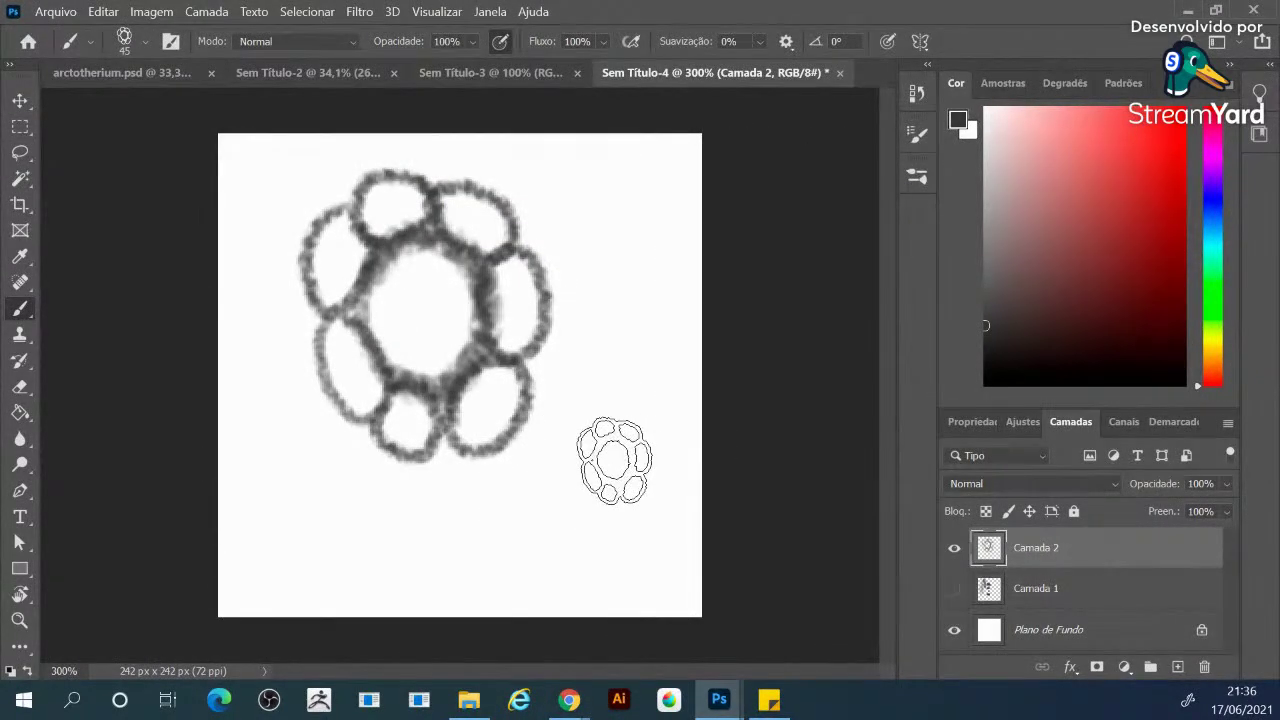
pyautogui.click(989, 359)
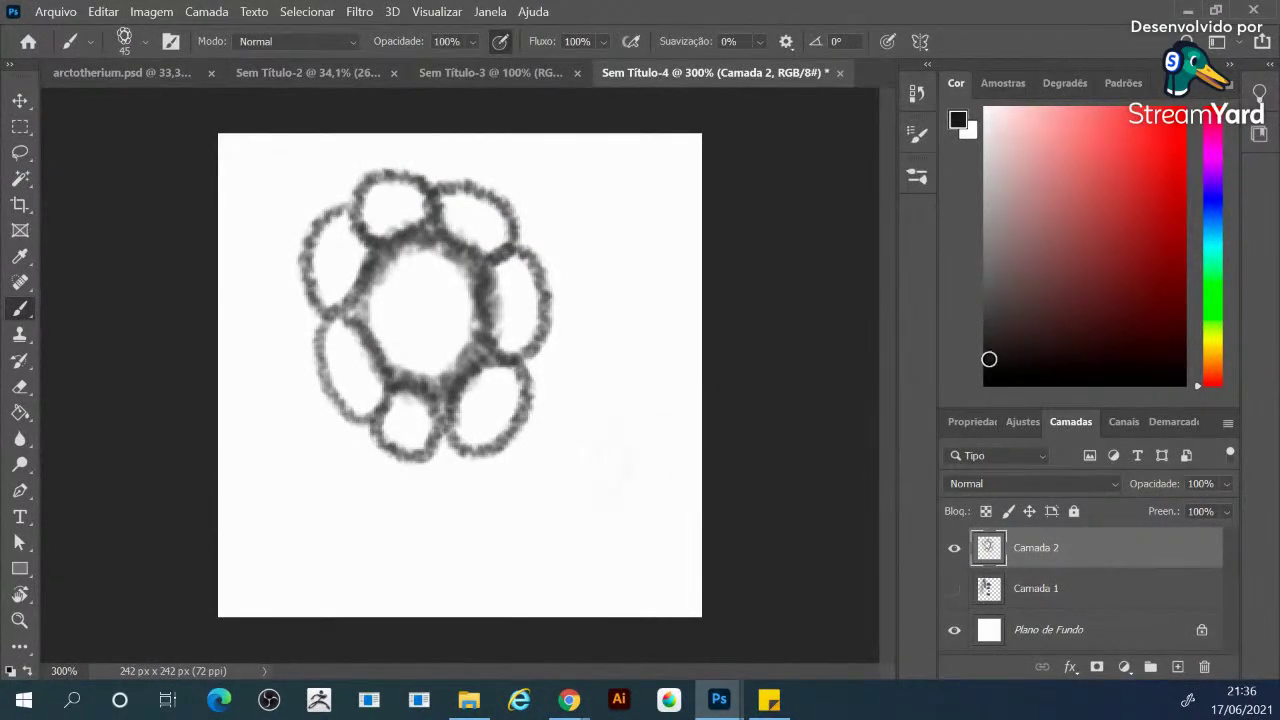
# Stamp seven small rosettes in two staggered columns along the lower right side of the large rosette
pyautogui.click(615, 390)
pyautogui.click(617, 307)
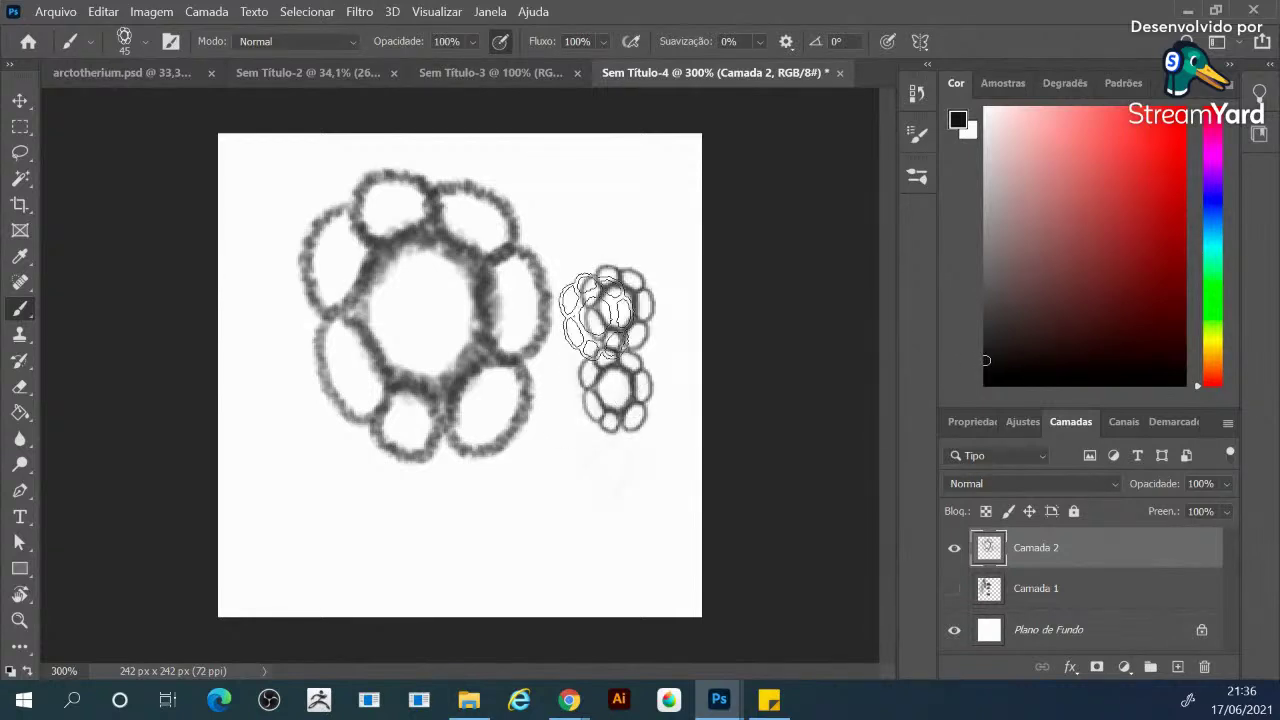
pyautogui.click(553, 332)
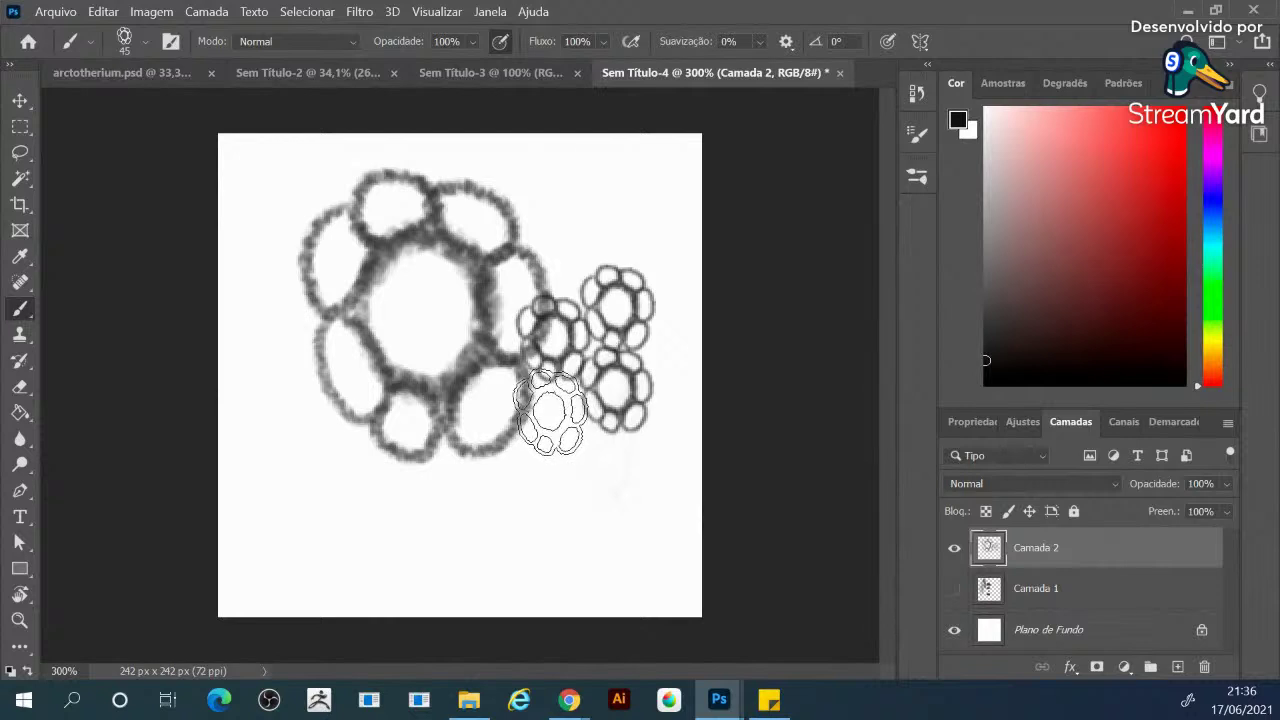
pyautogui.click(548, 413)
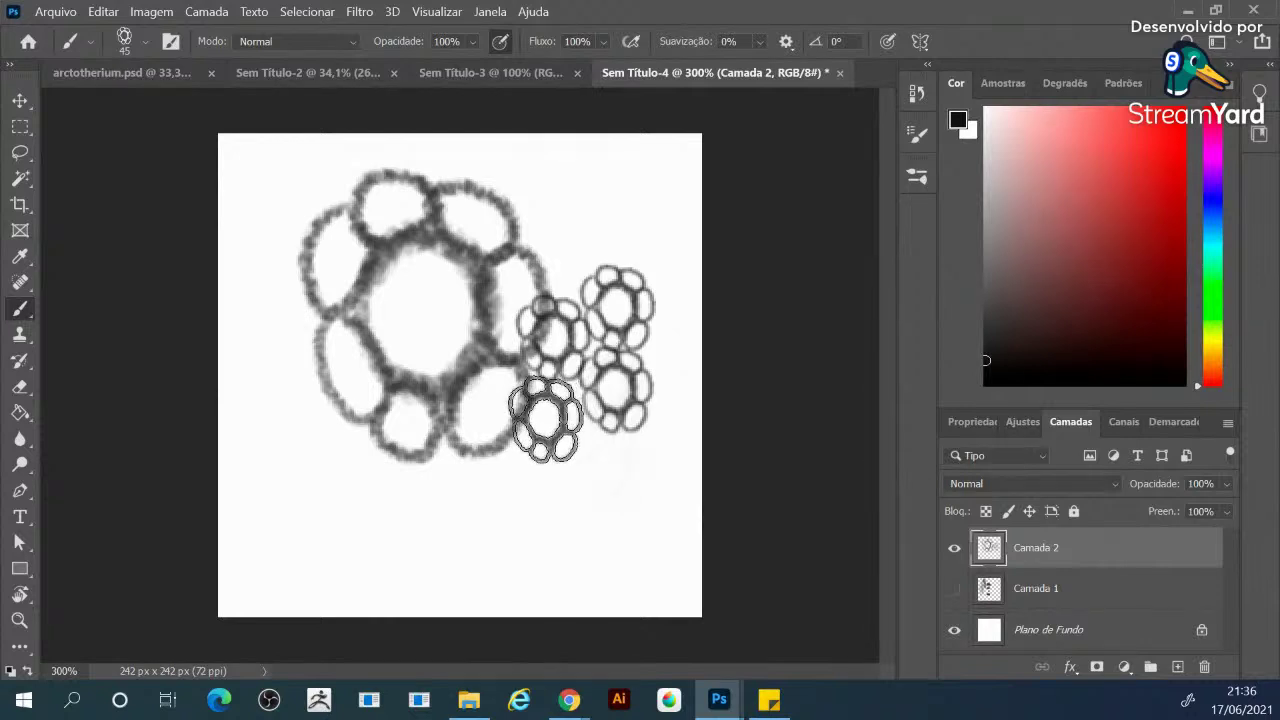
pyautogui.click(607, 468)
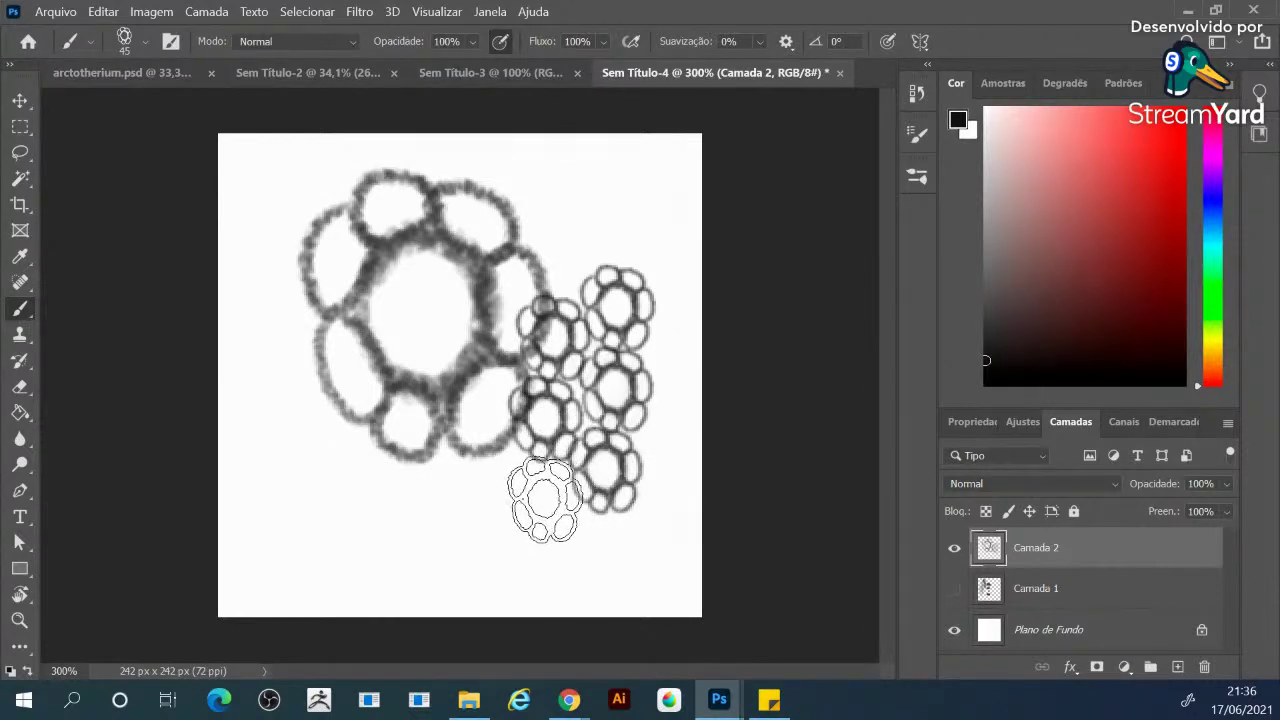
pyautogui.click(545, 501)
pyautogui.click(603, 553)
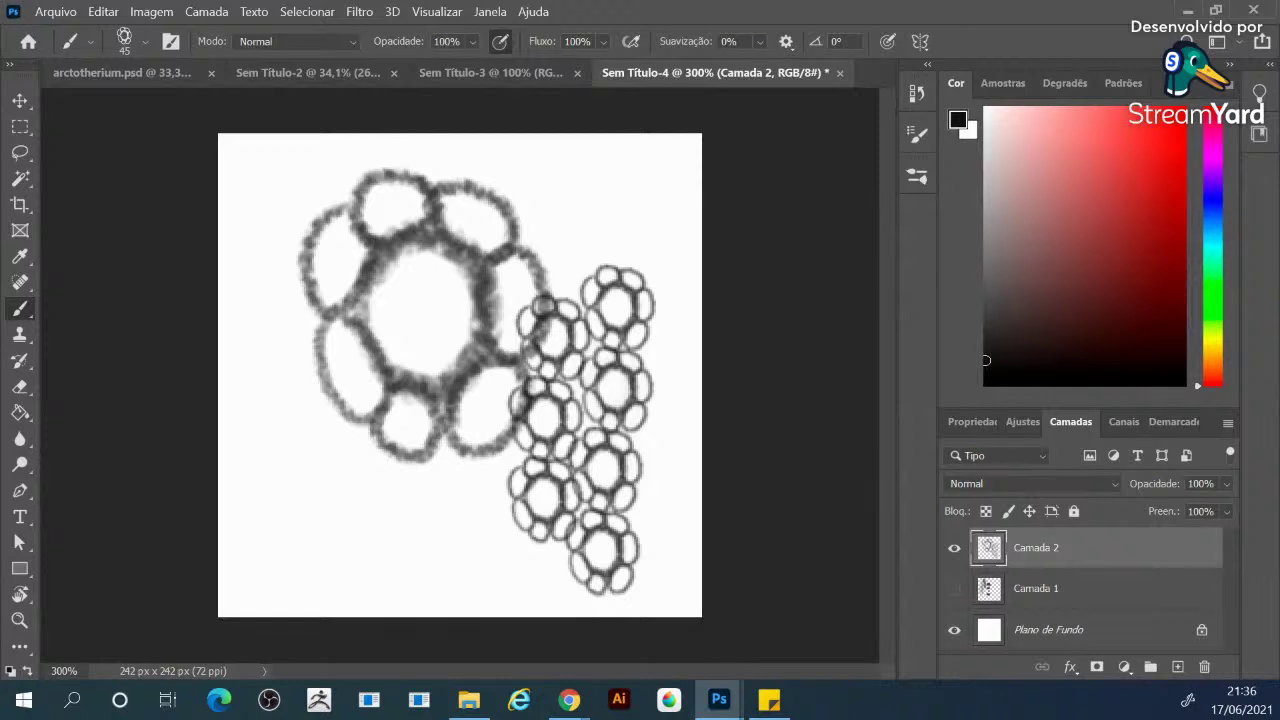
# Return to the arctotherium.psd painting and save the file
pyautogui.click(143, 75)
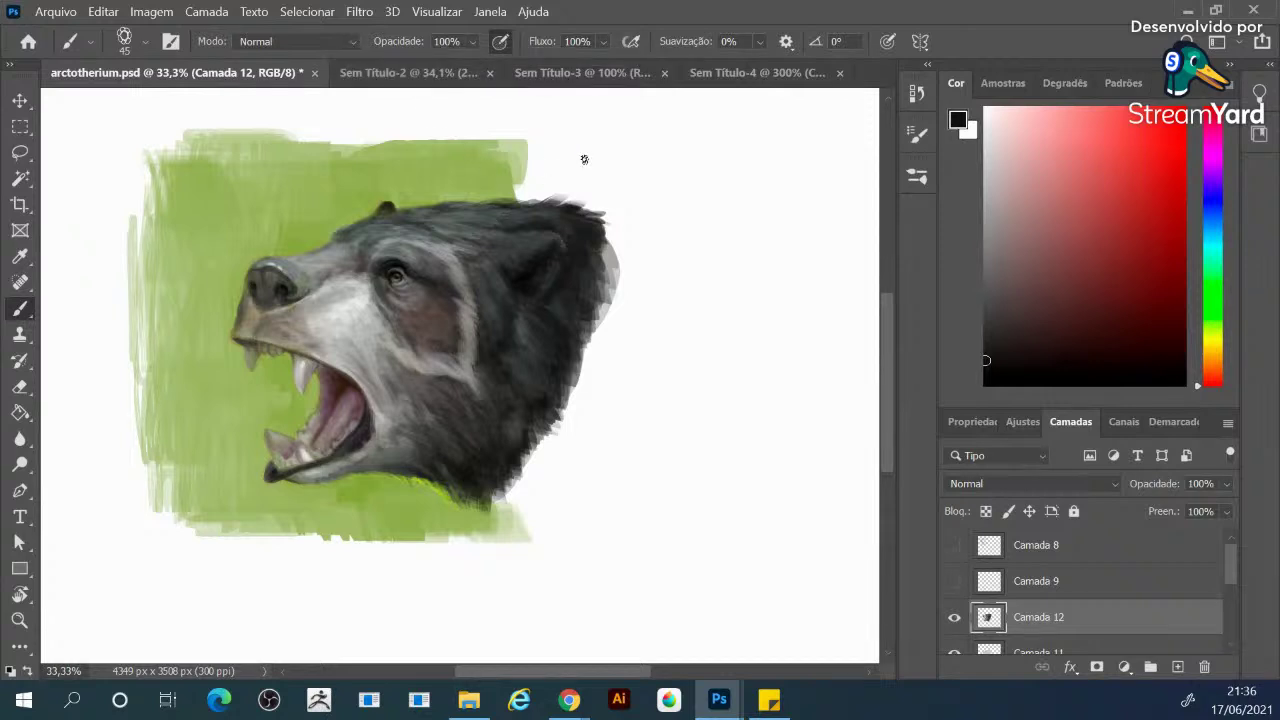
pyautogui.hotkey('ctrl', 's')
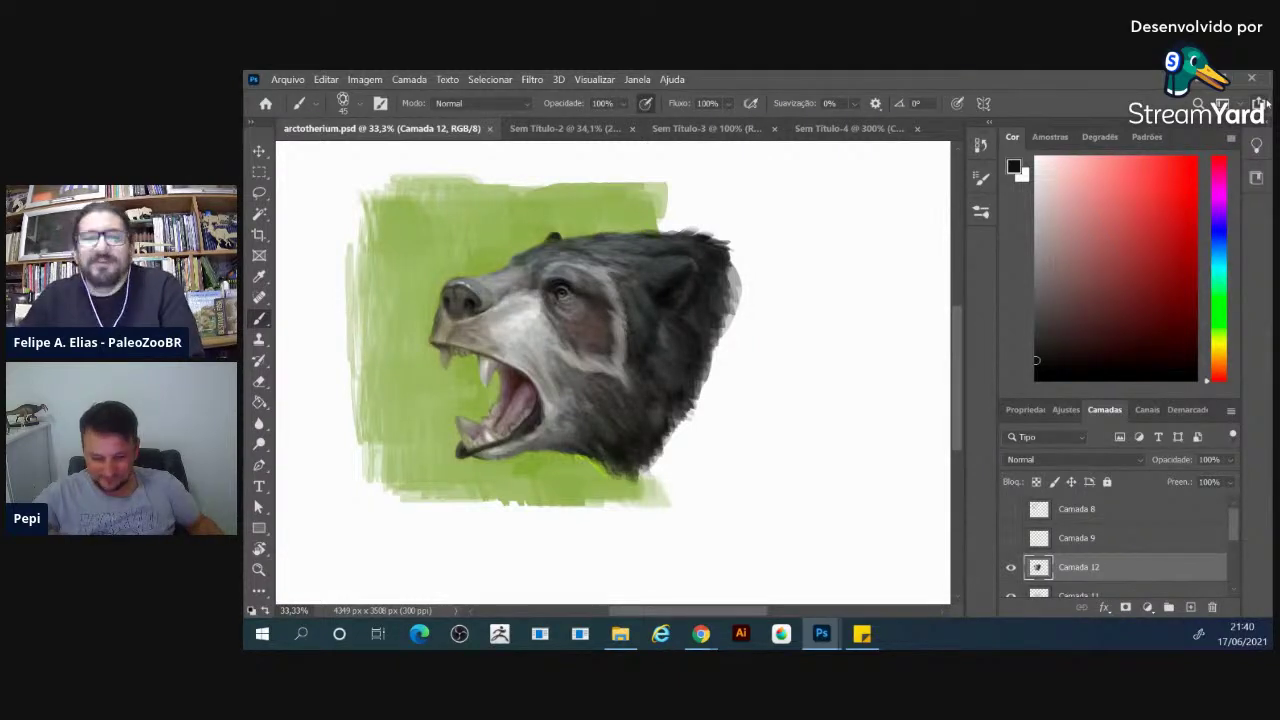
pyautogui.hotkey('ctrl', '+')
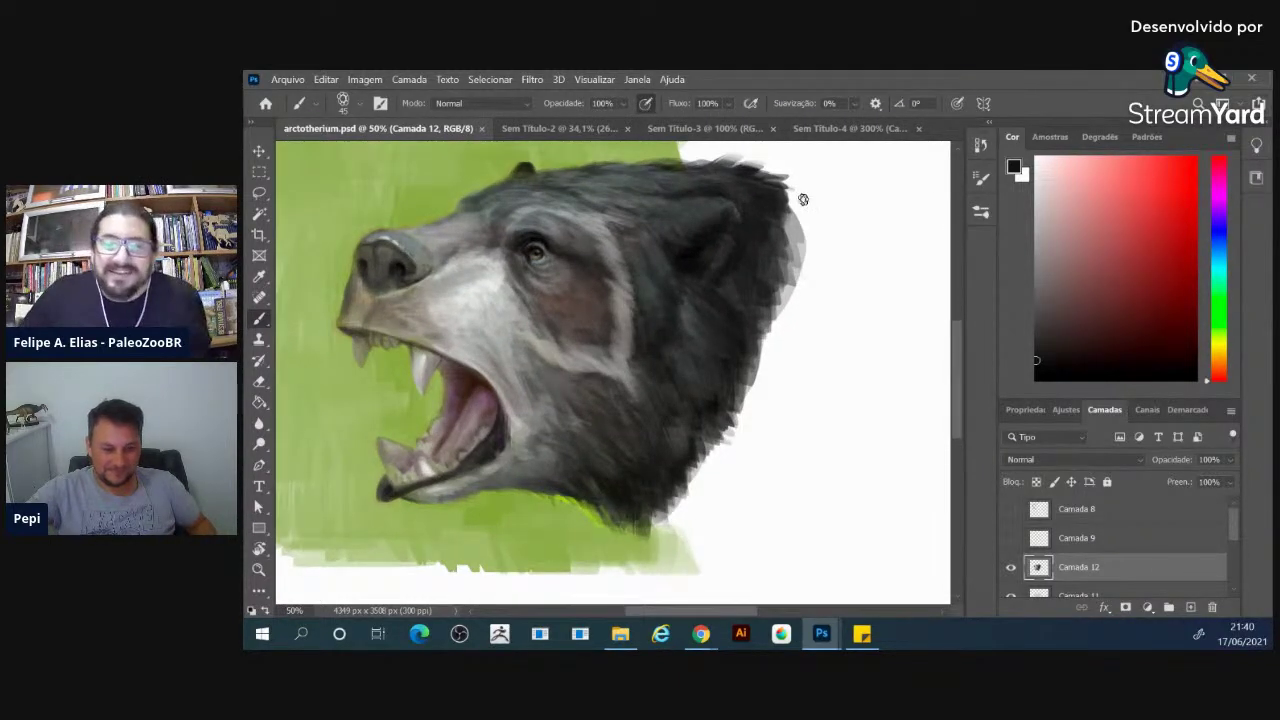
pyautogui.moveTo(663, 257); pyautogui.dragTo(875, 276)
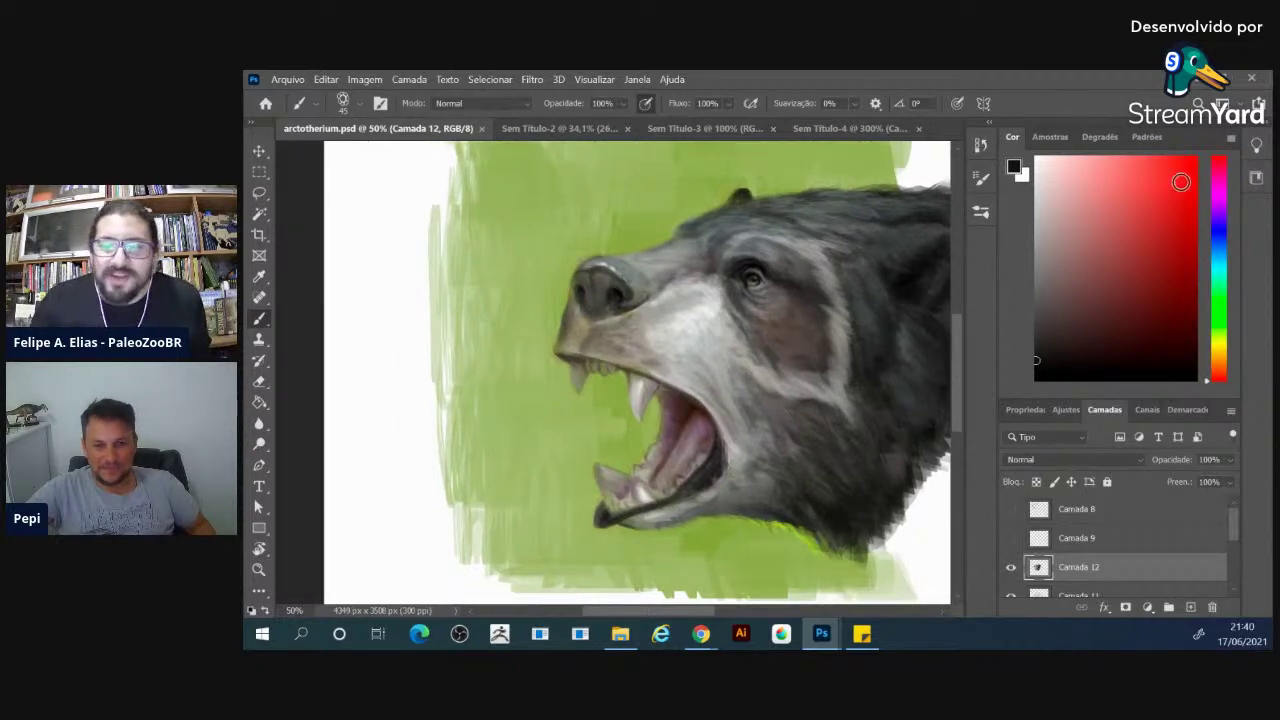
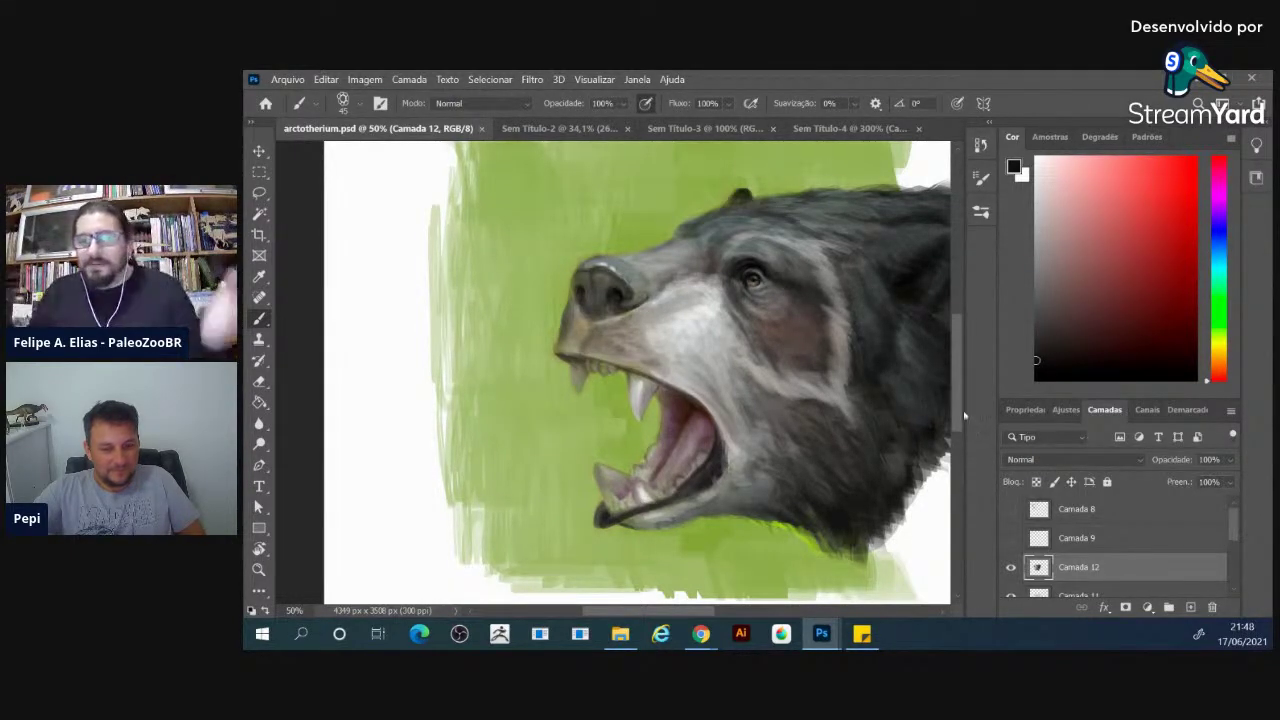
pyautogui.hotkey('ctrl', '-')
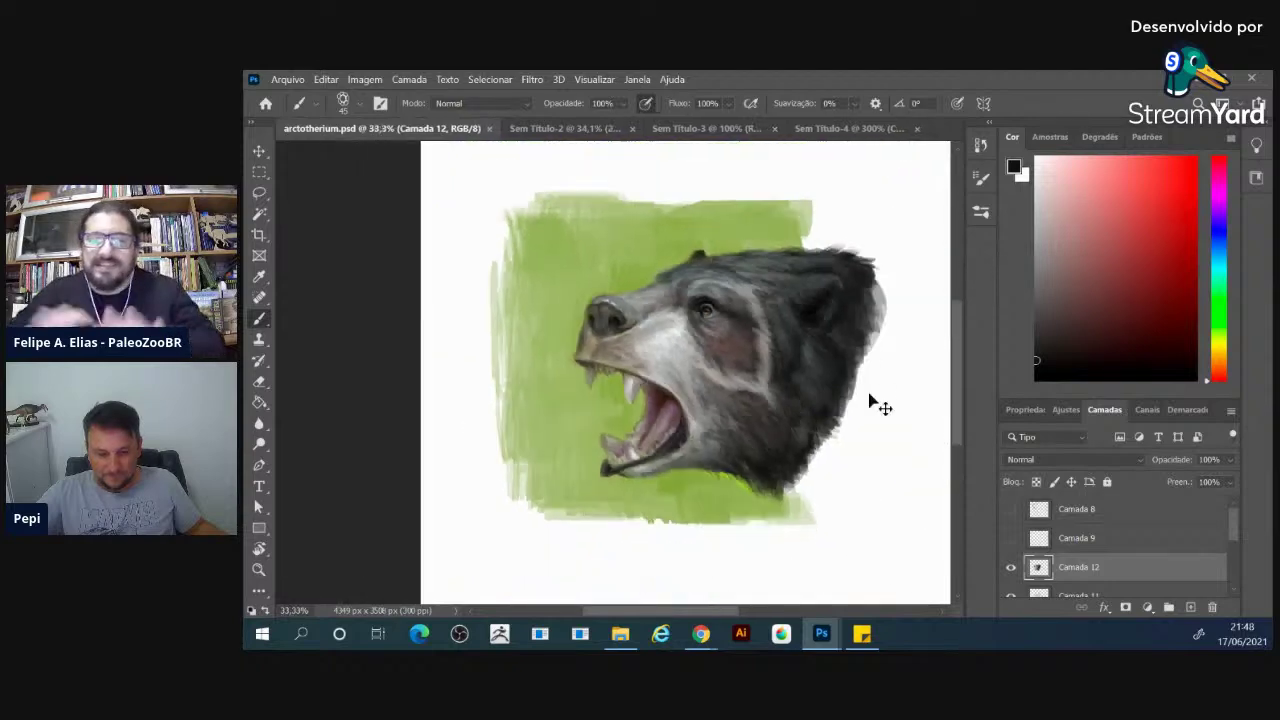